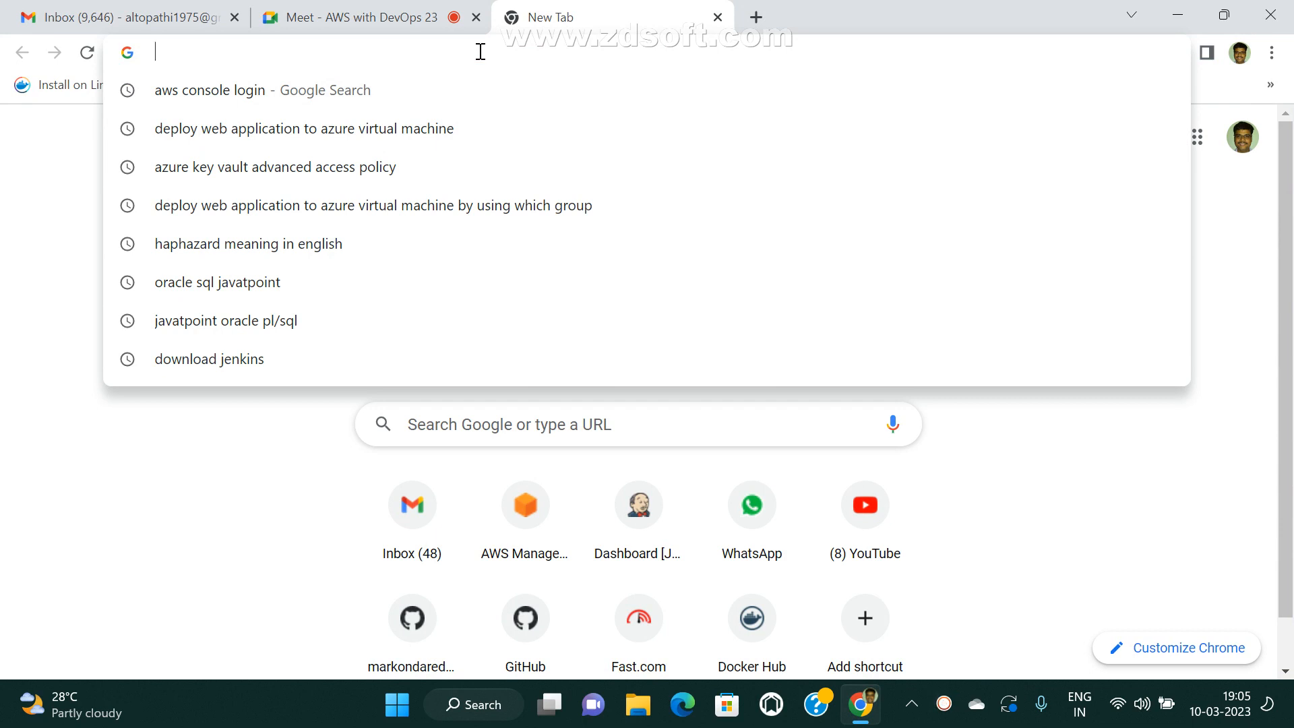
Open the AWS Management Console page at aws.amazon.com/console/.
type("q")
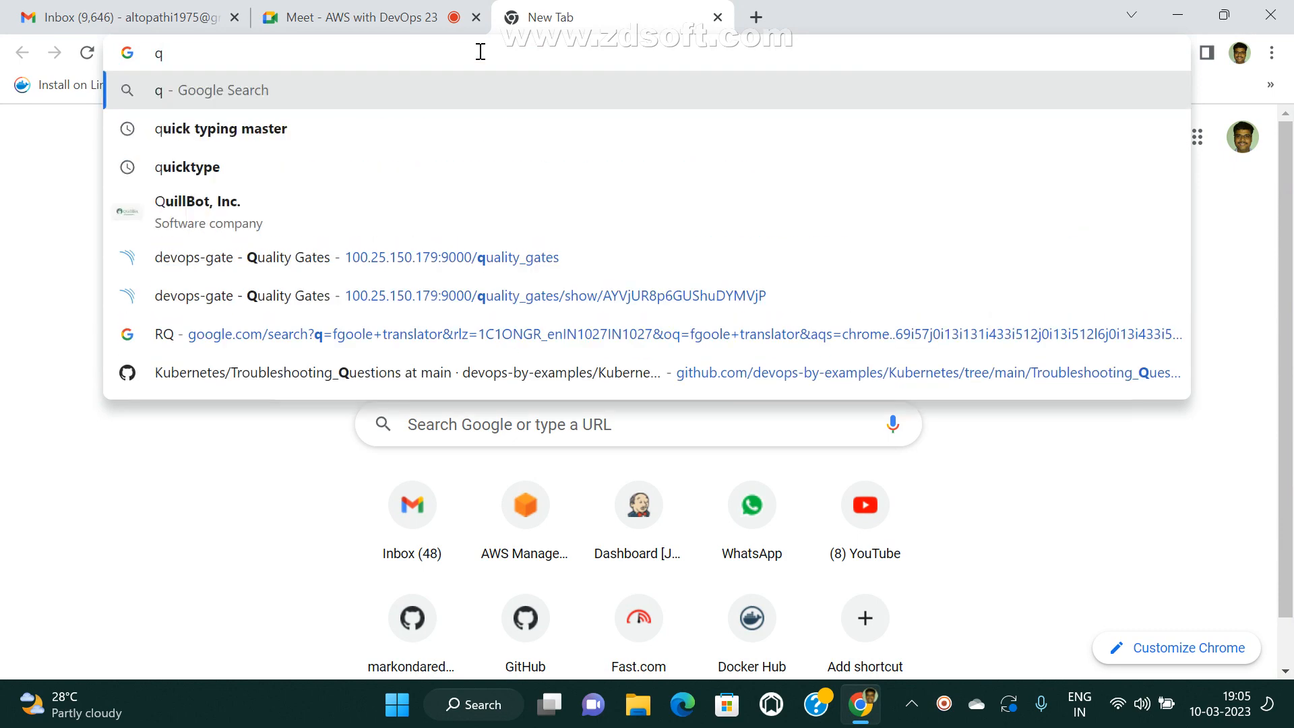
key("BackSpace")
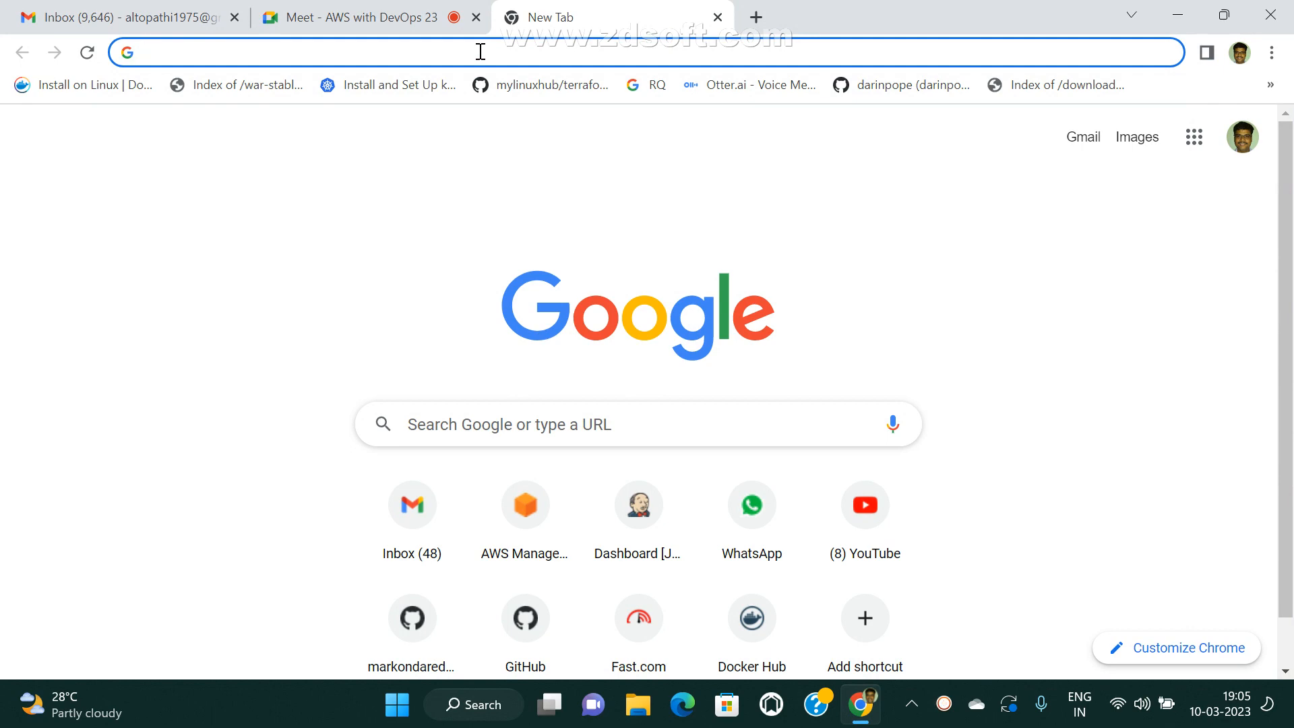
type("aw")
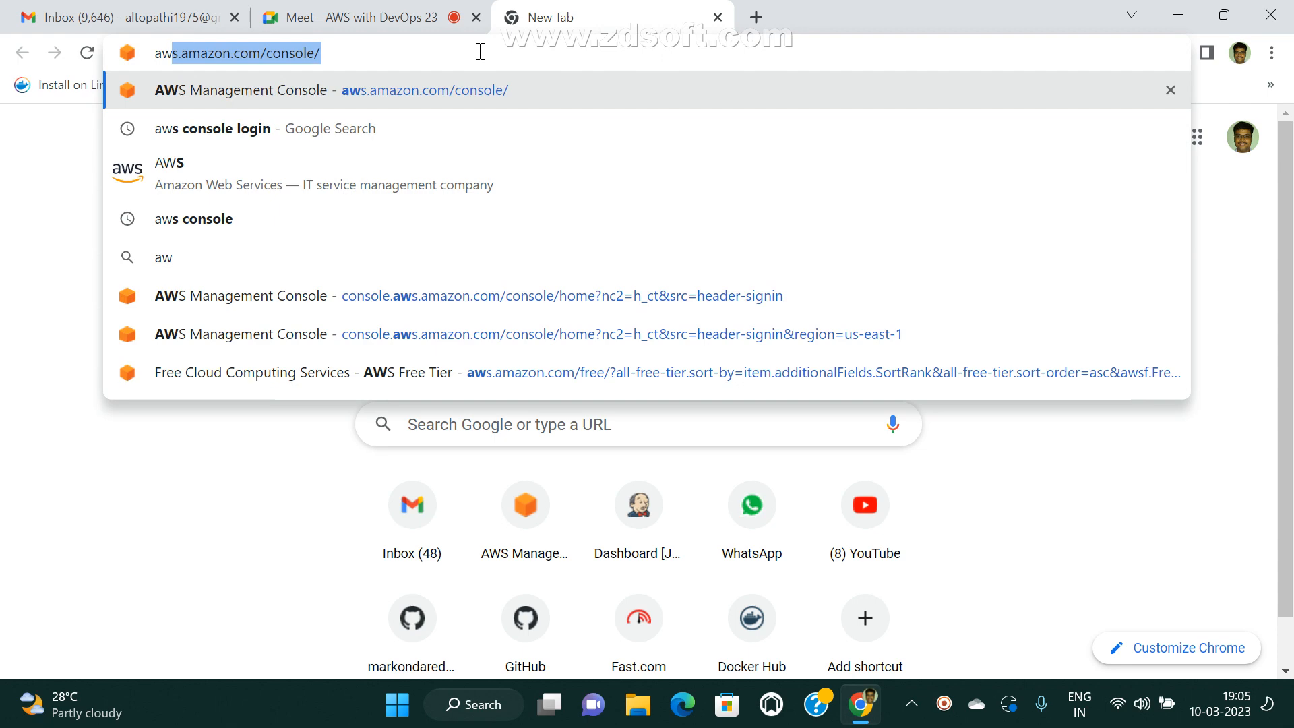
key("End")
key("Return")
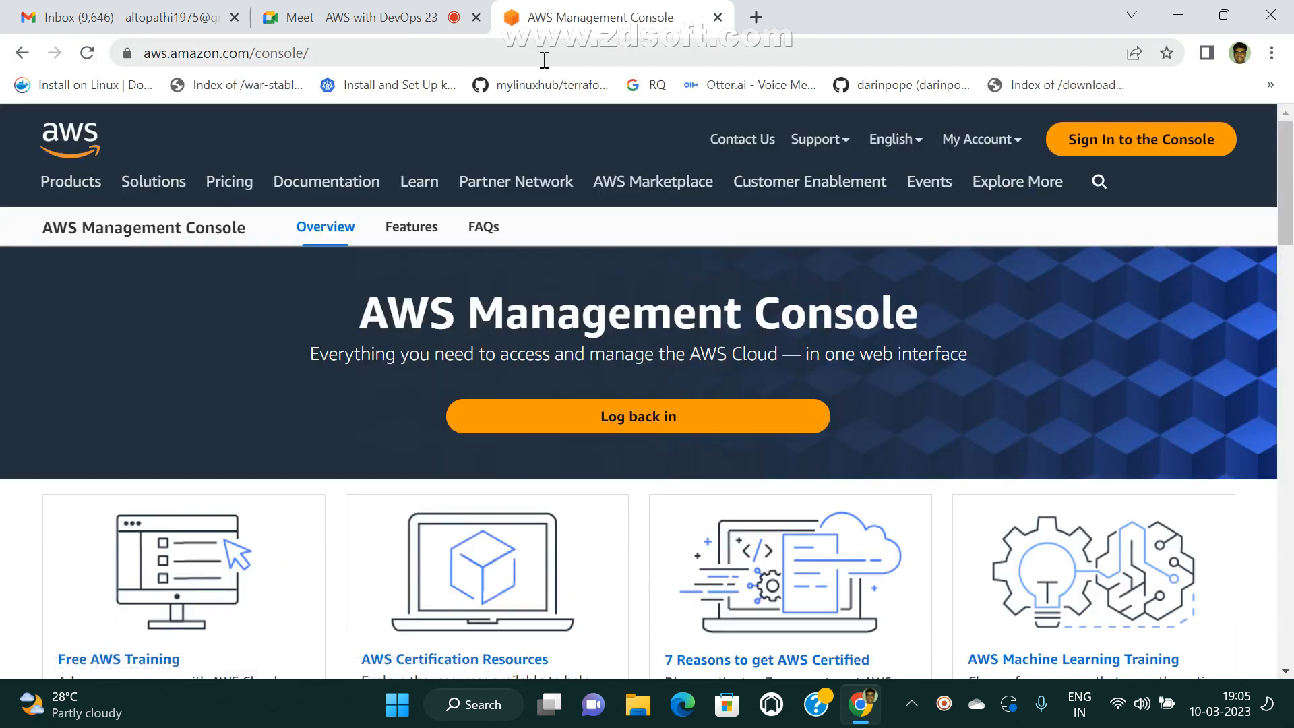
Sign in to the AWS console as root user with the saved account e-mail and the account password.
left_click(1065, 143)
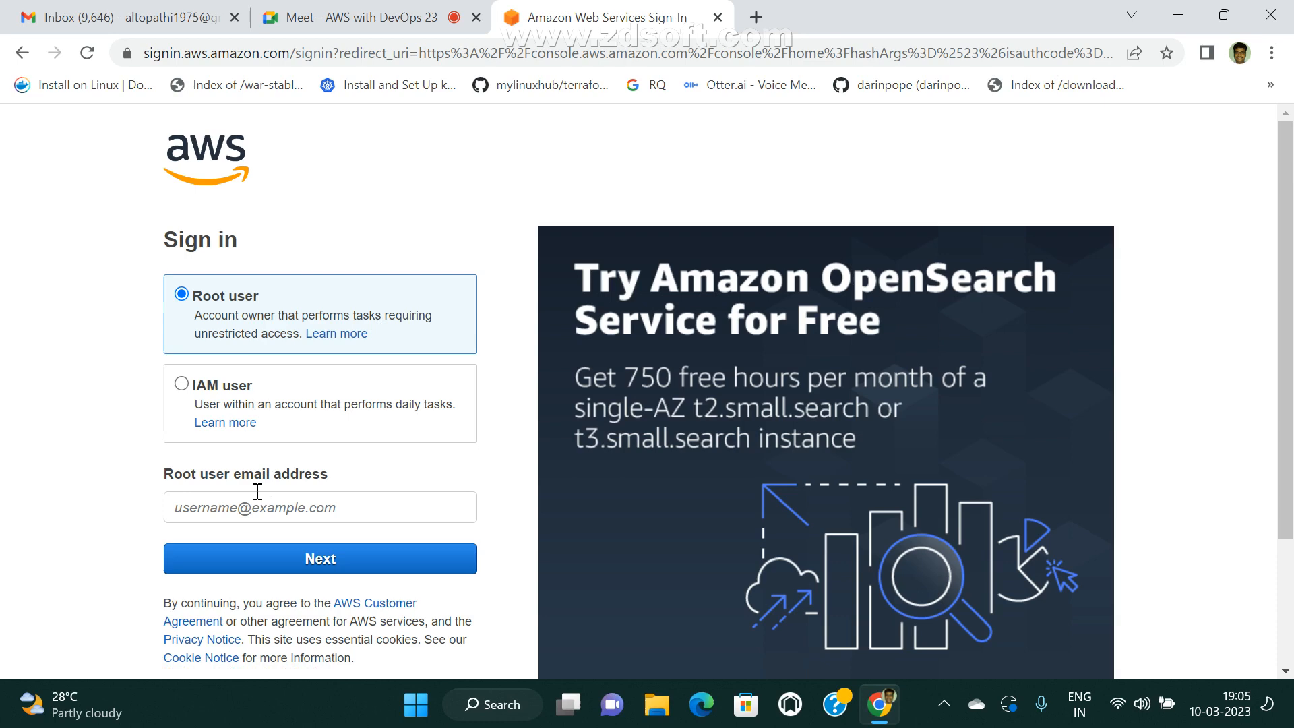
left_click(250, 514)
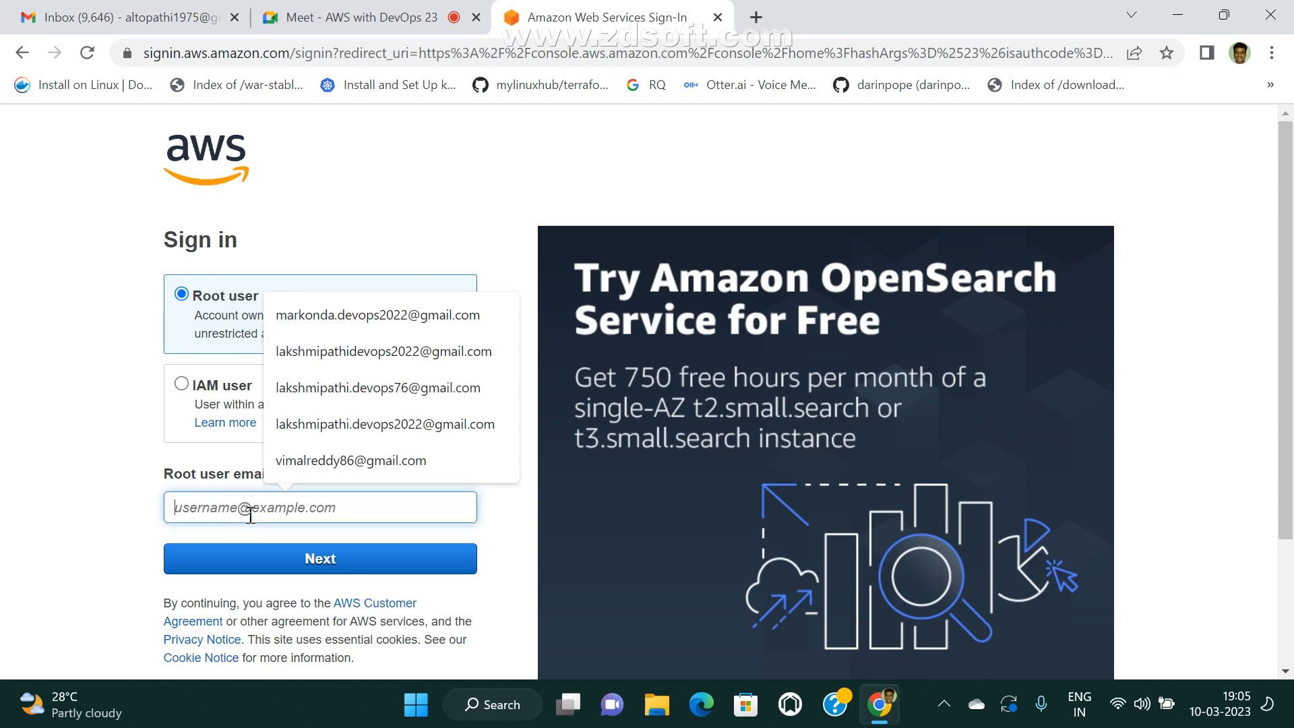
left_click(398, 315)
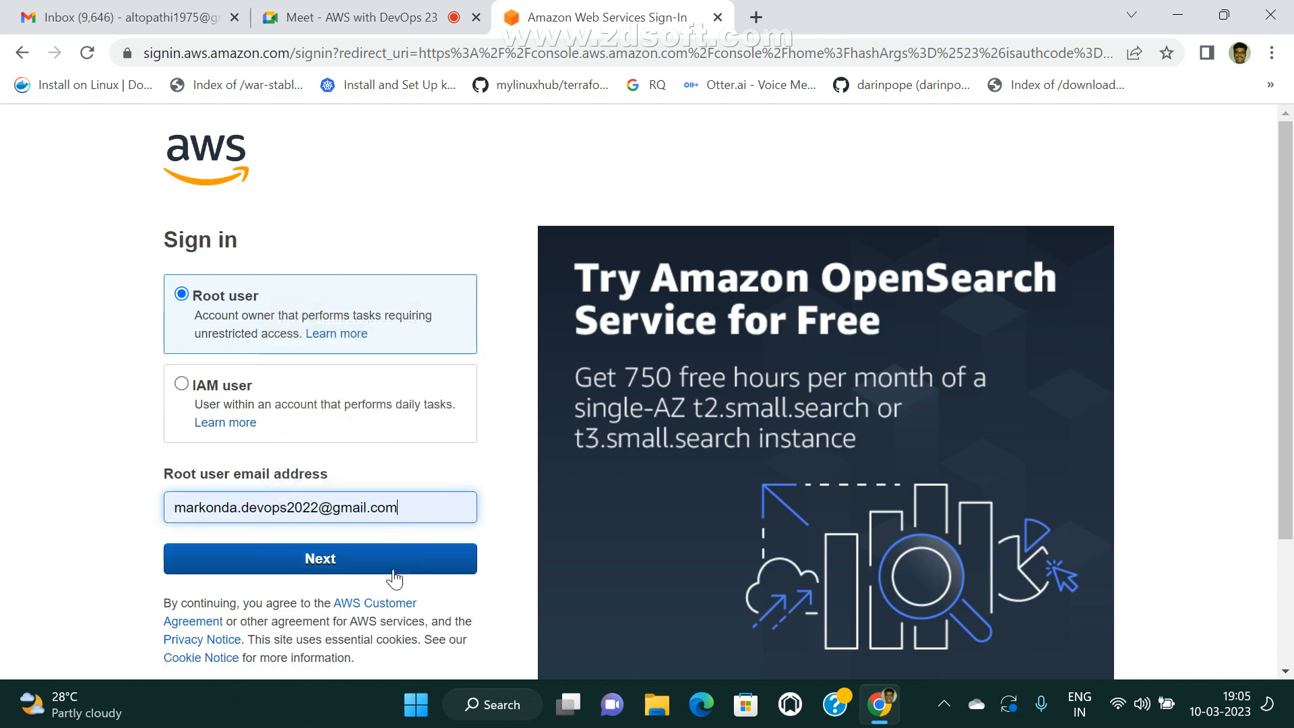
left_click(355, 571)
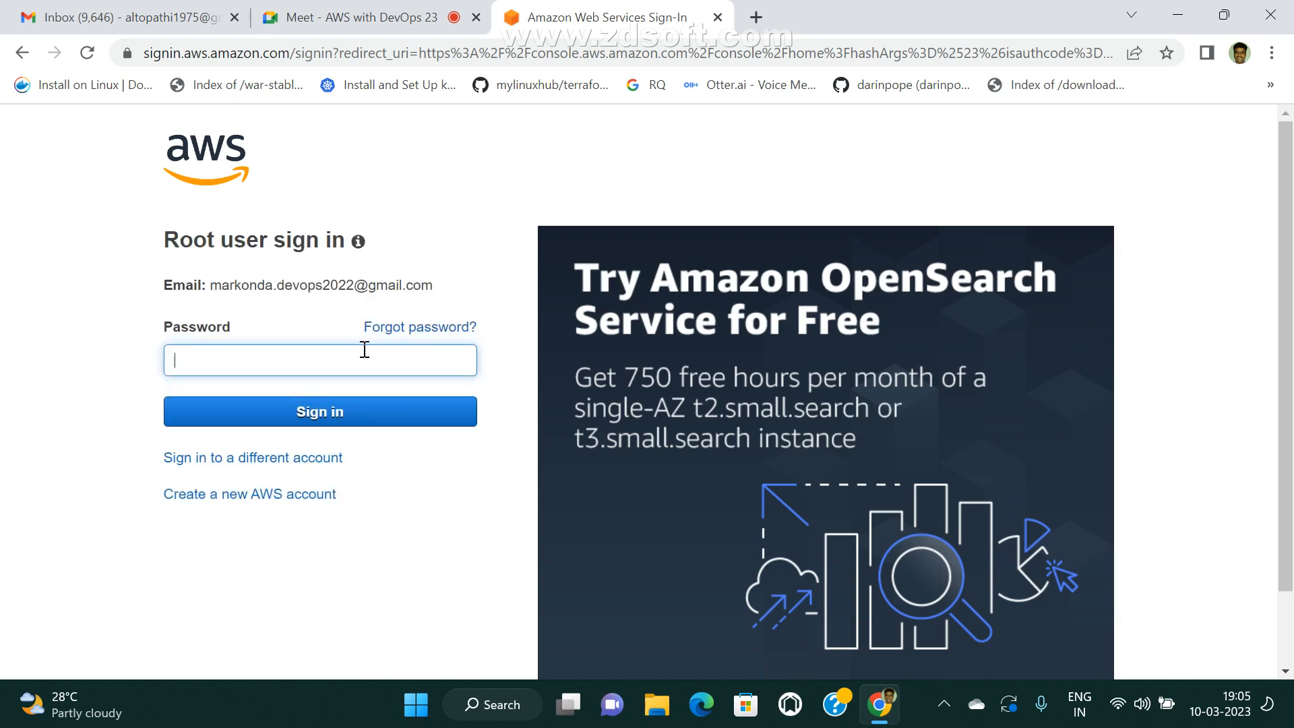
type("•")
key("BackSpace")
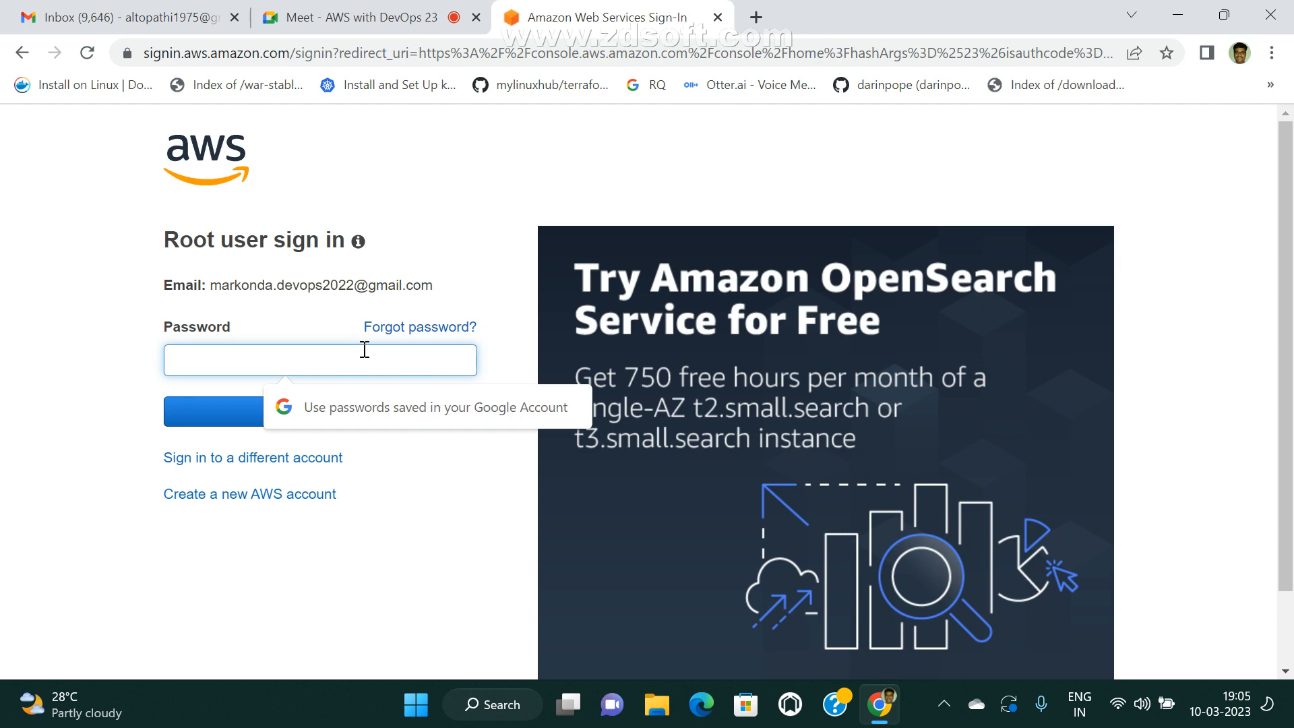
type("••••")
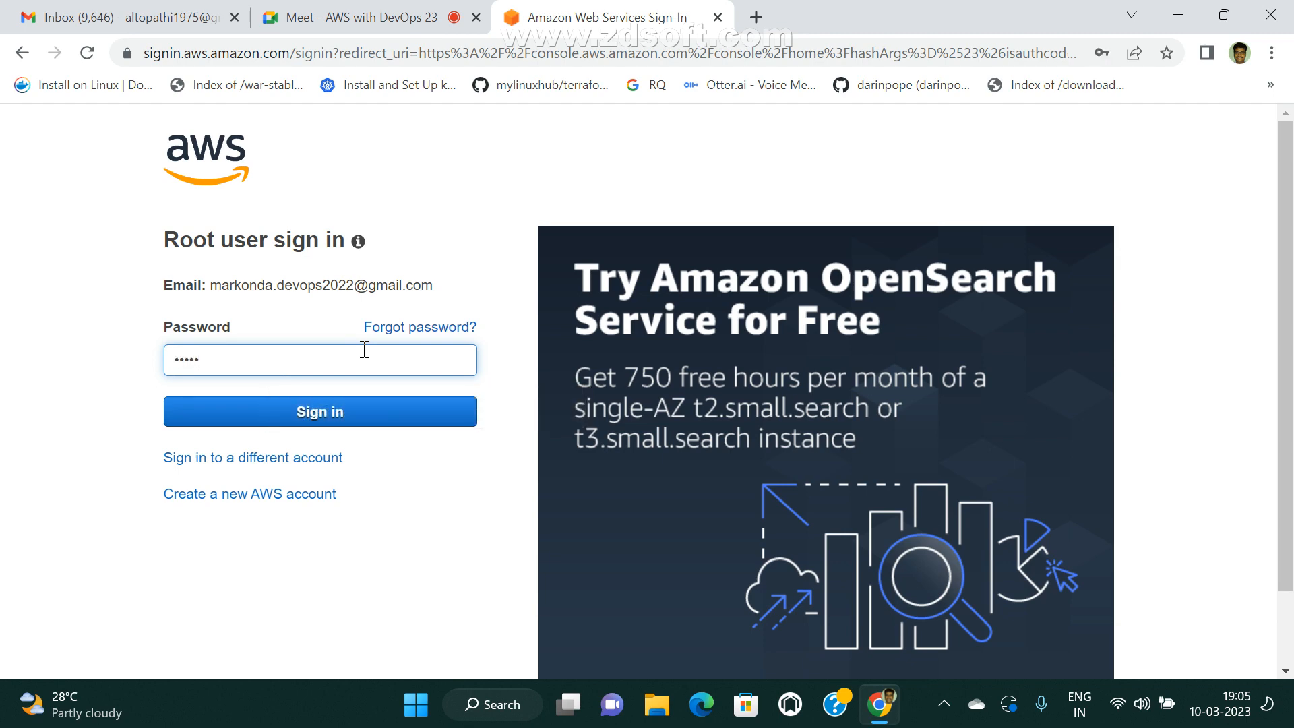
type("••••")
left_click(296, 418)
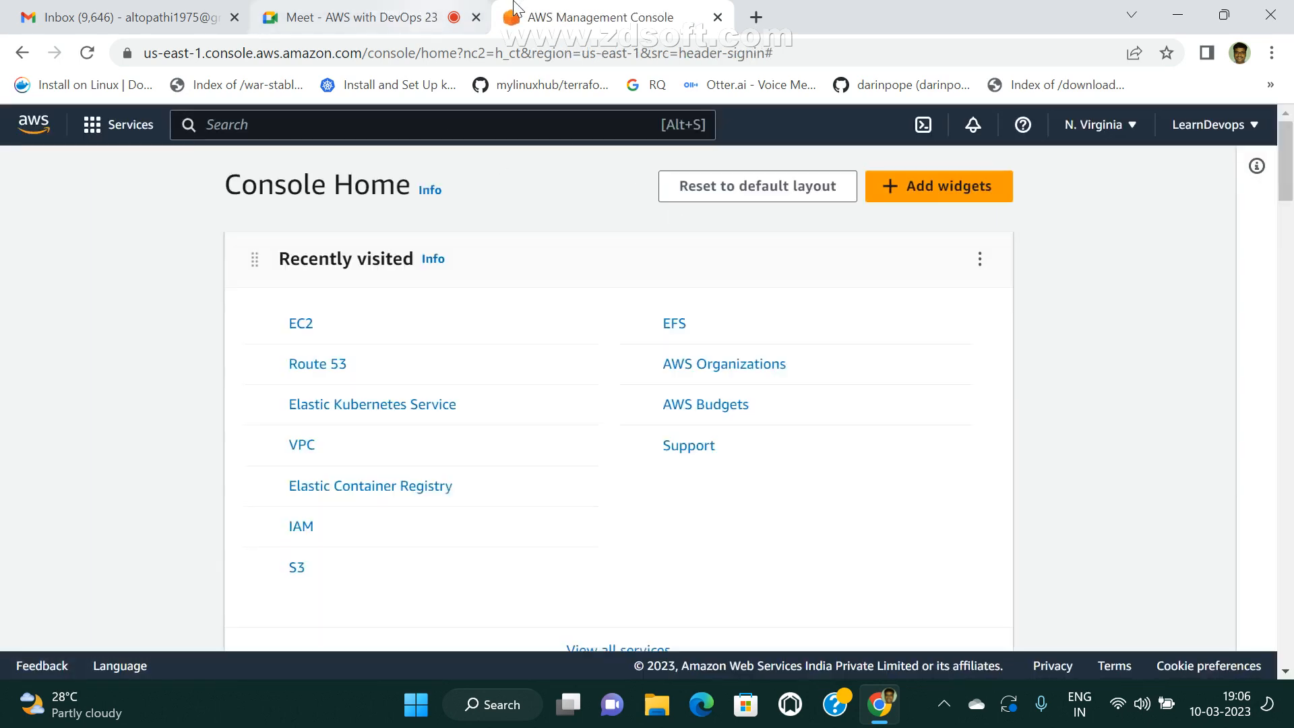
Open the EC2 instances list and remove the running-state filter so all instances are listed.
left_click(302, 333)
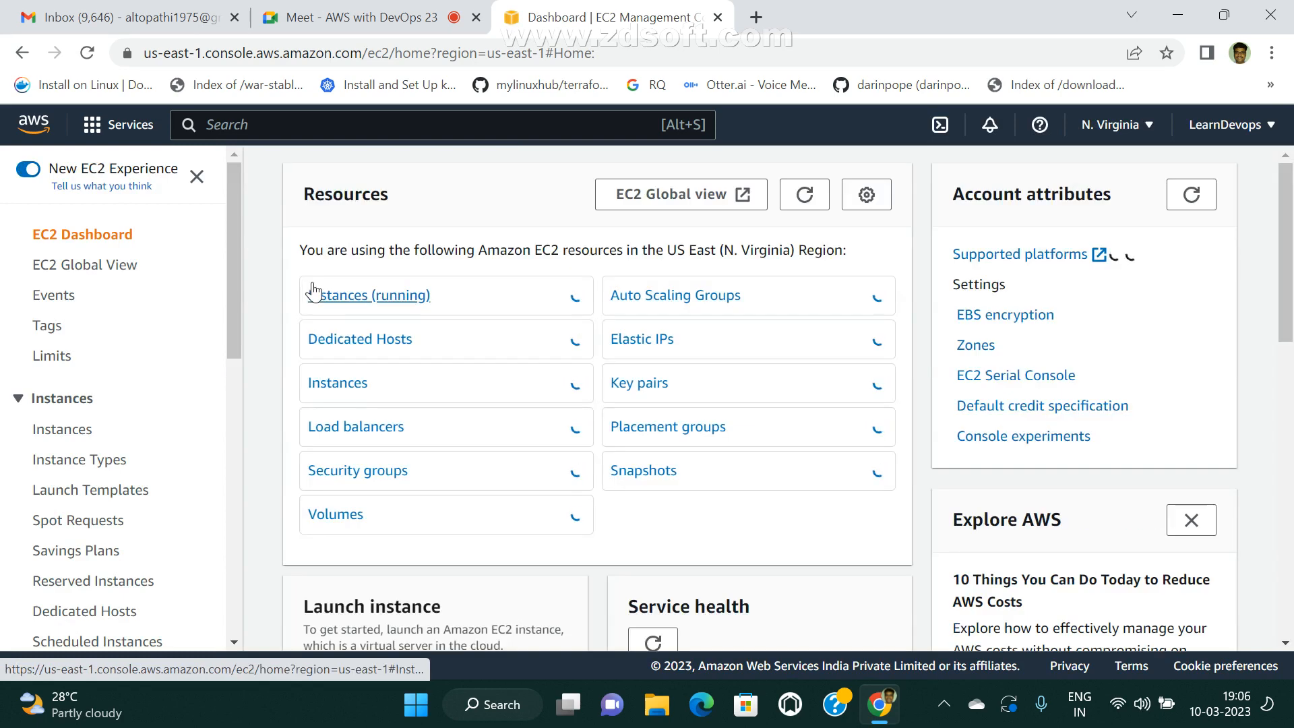
left_click(401, 295)
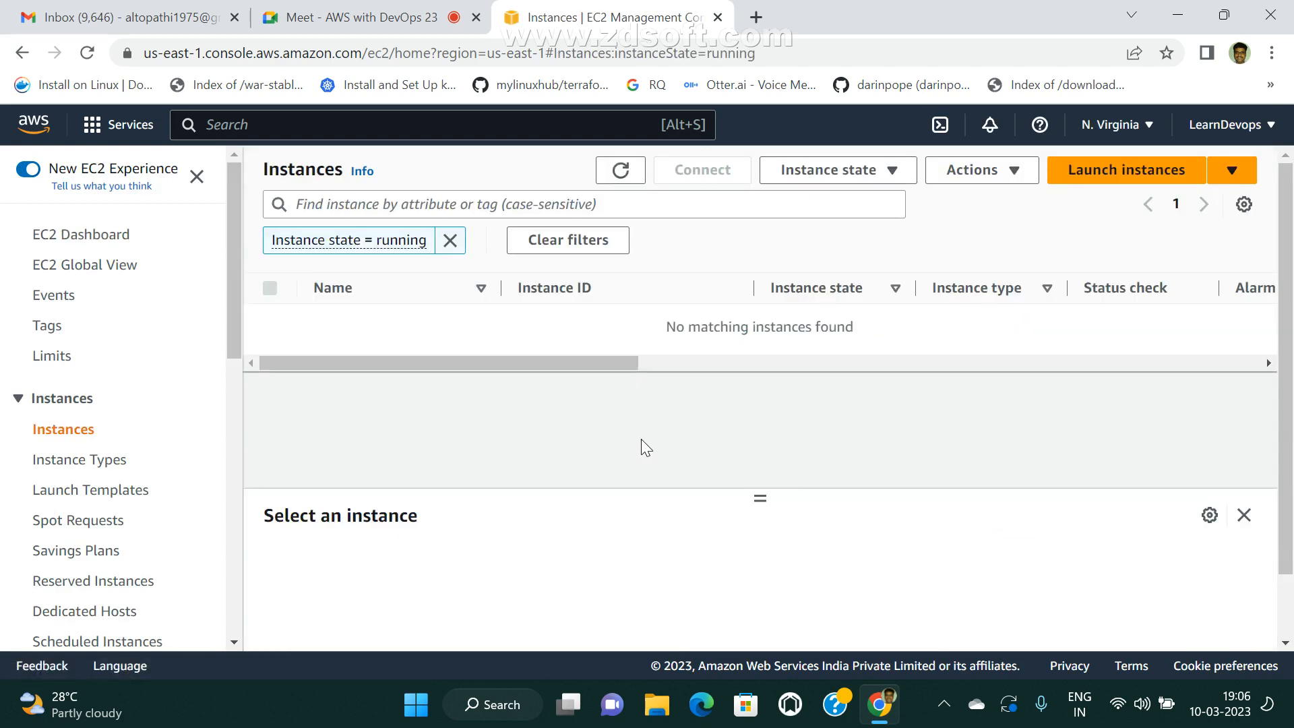
left_click(450, 241)
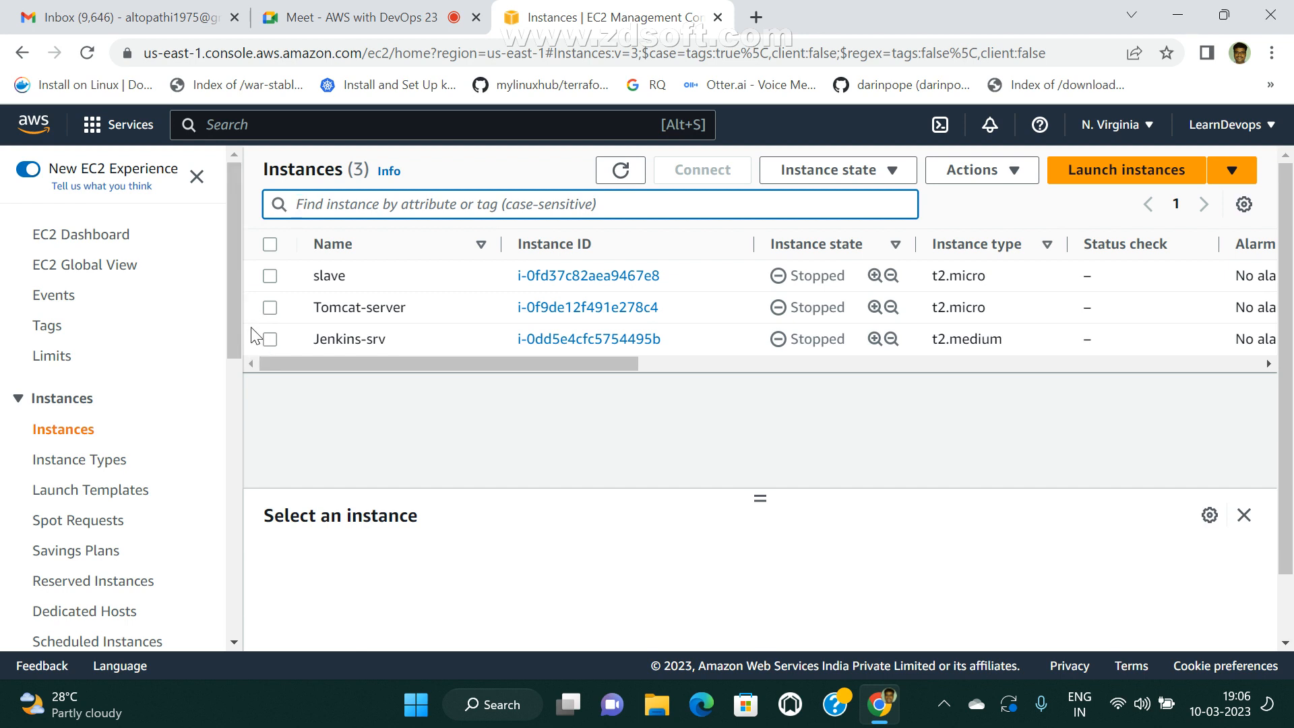
Start the Tomcat-server and Jenkins-srv instances together.
left_click(270, 308)
left_click(269, 339)
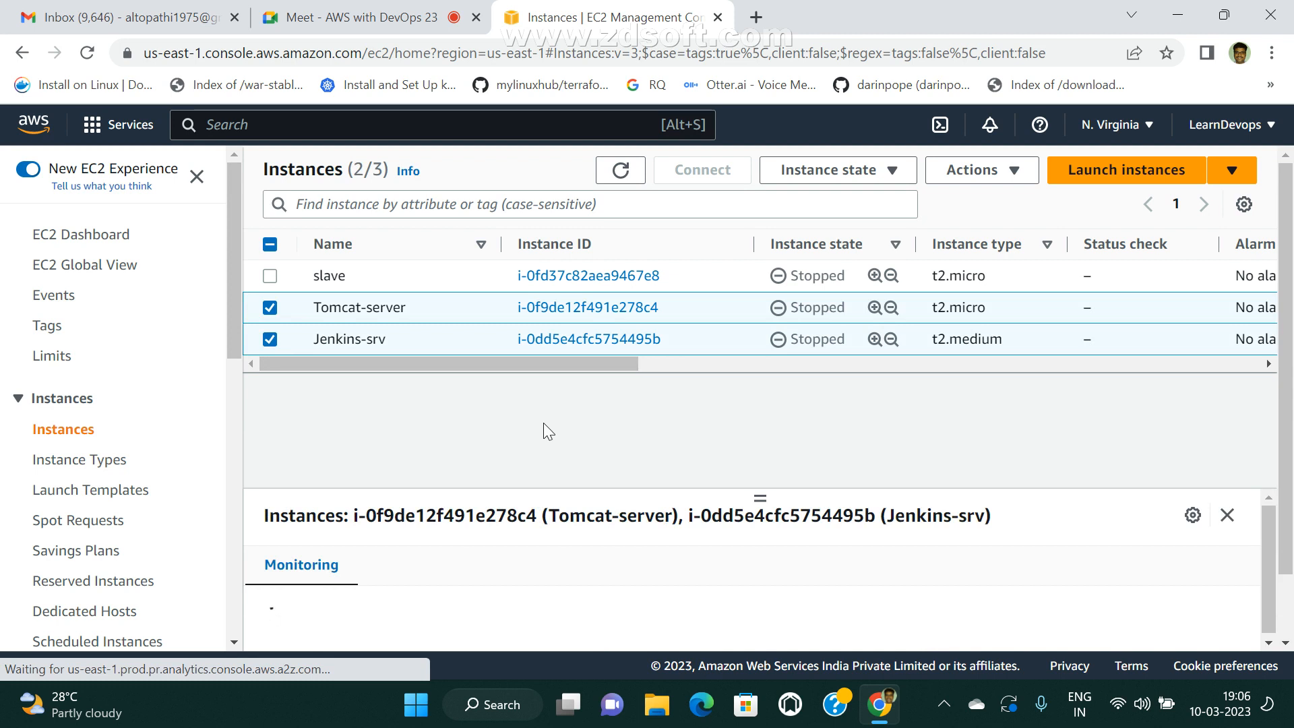
left_click(899, 172)
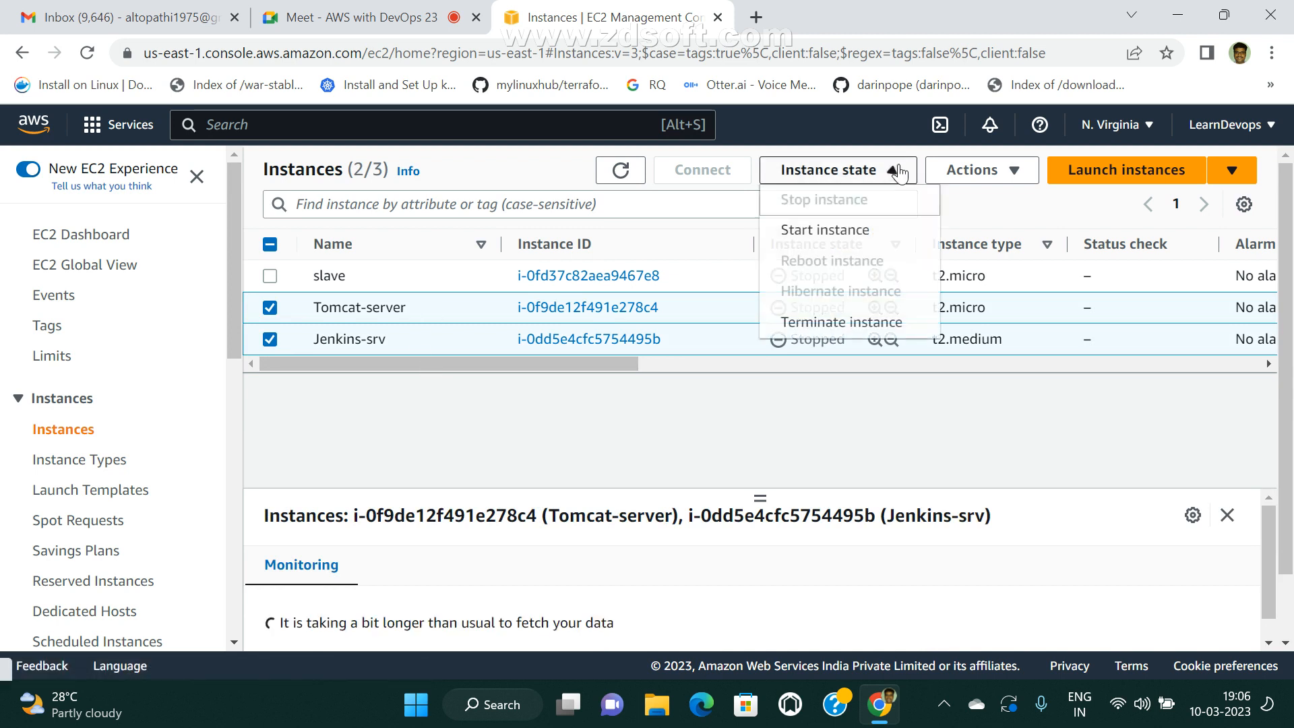
left_click(834, 228)
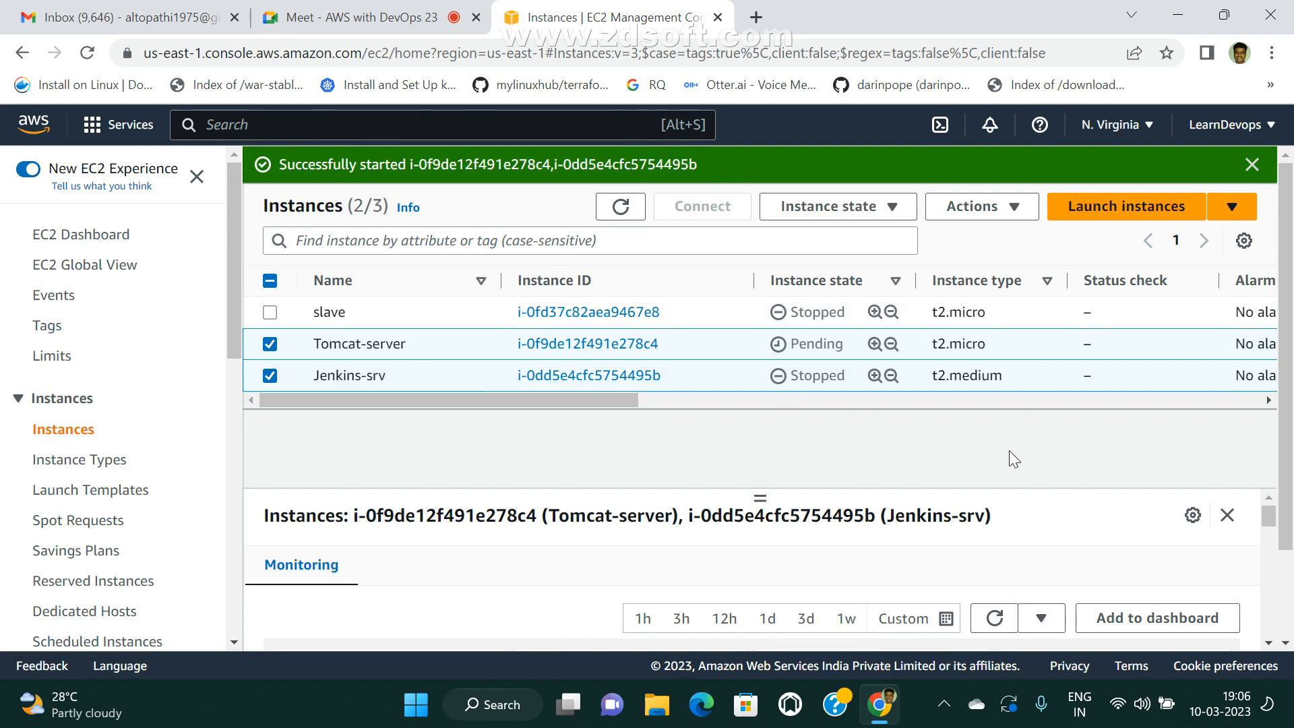
Switch to the Google Meet call, pause ZD Screen Recorder and minimize its control bar.
left_click(357, 17)
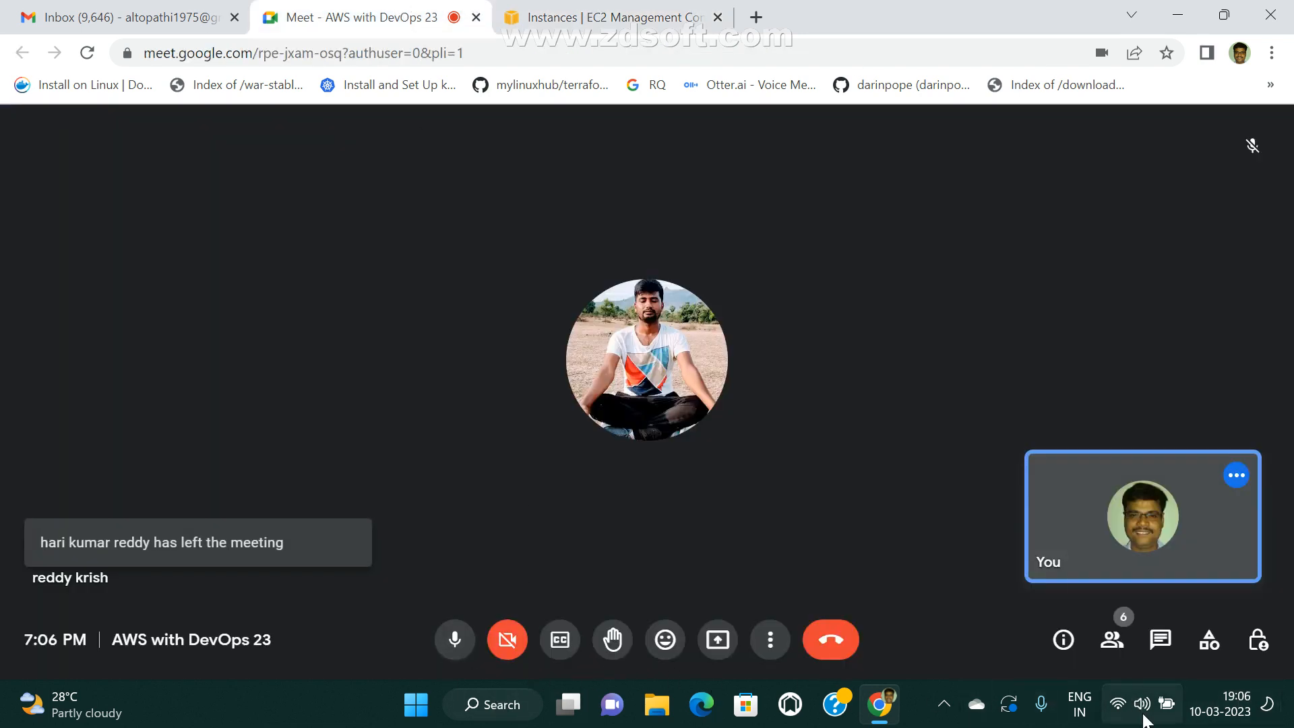
left_click(945, 704)
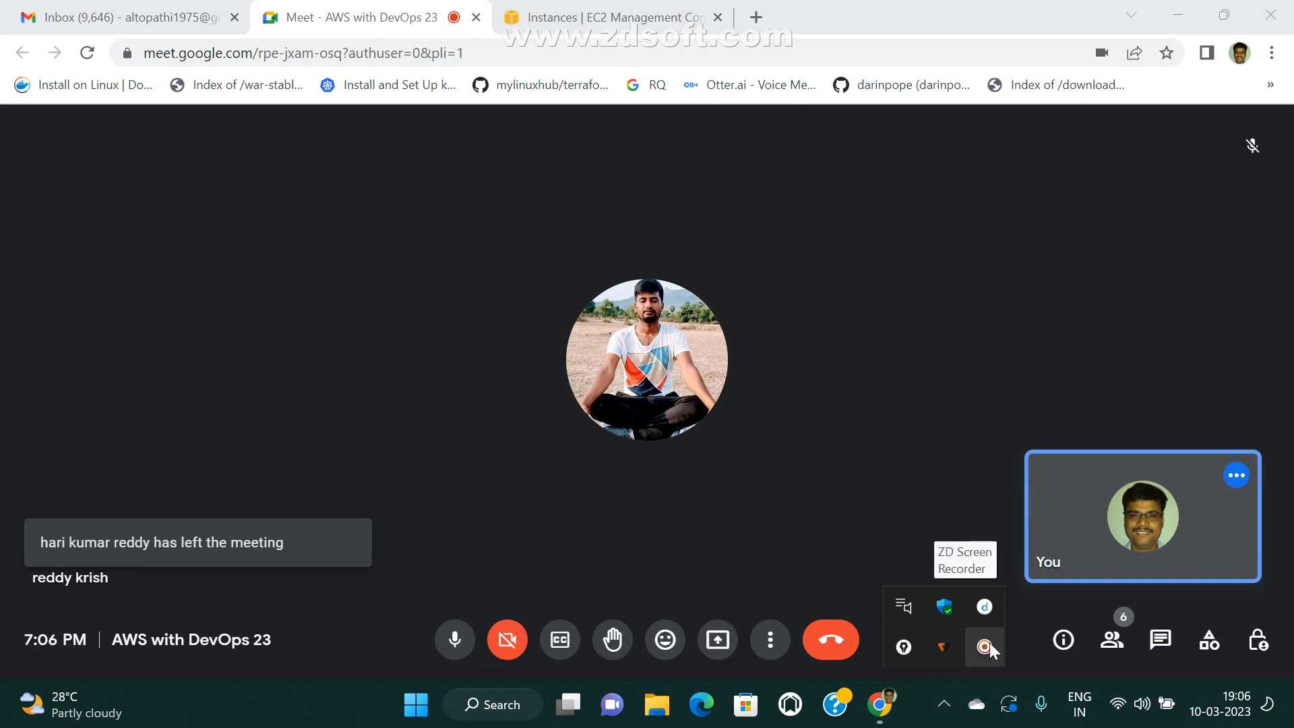
left_click(984, 647)
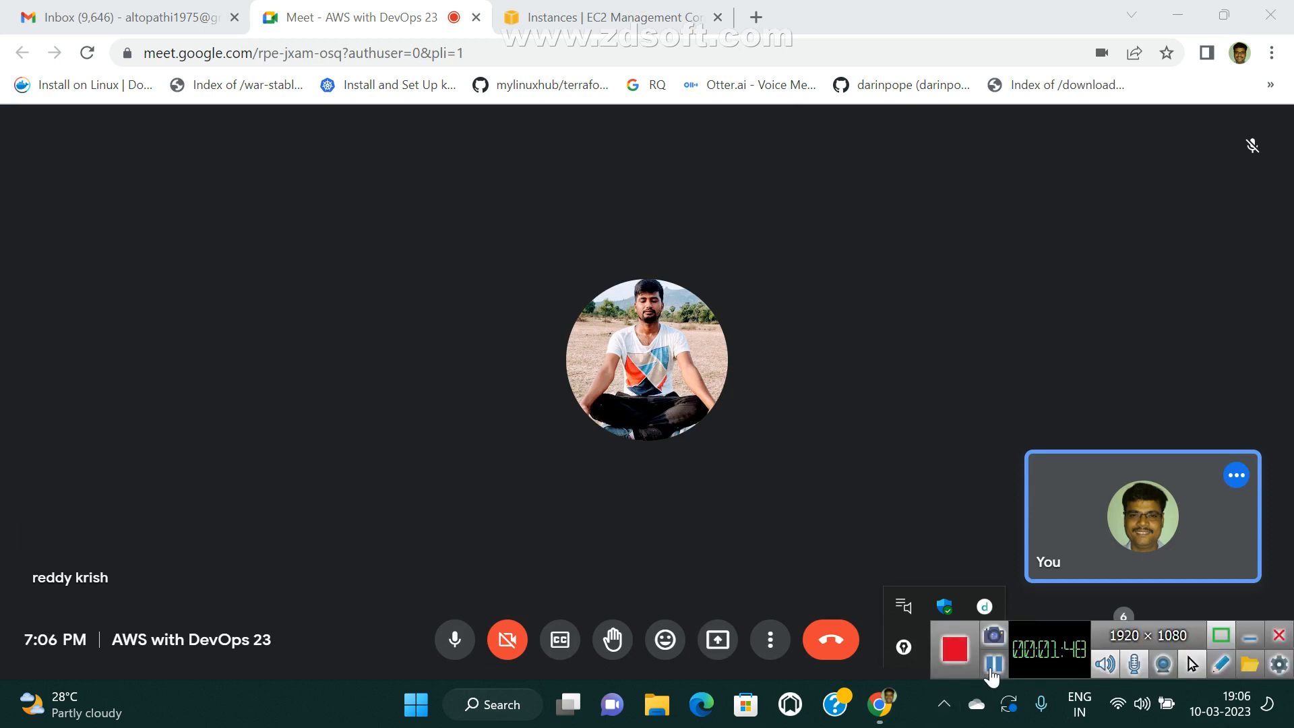
left_click(994, 664)
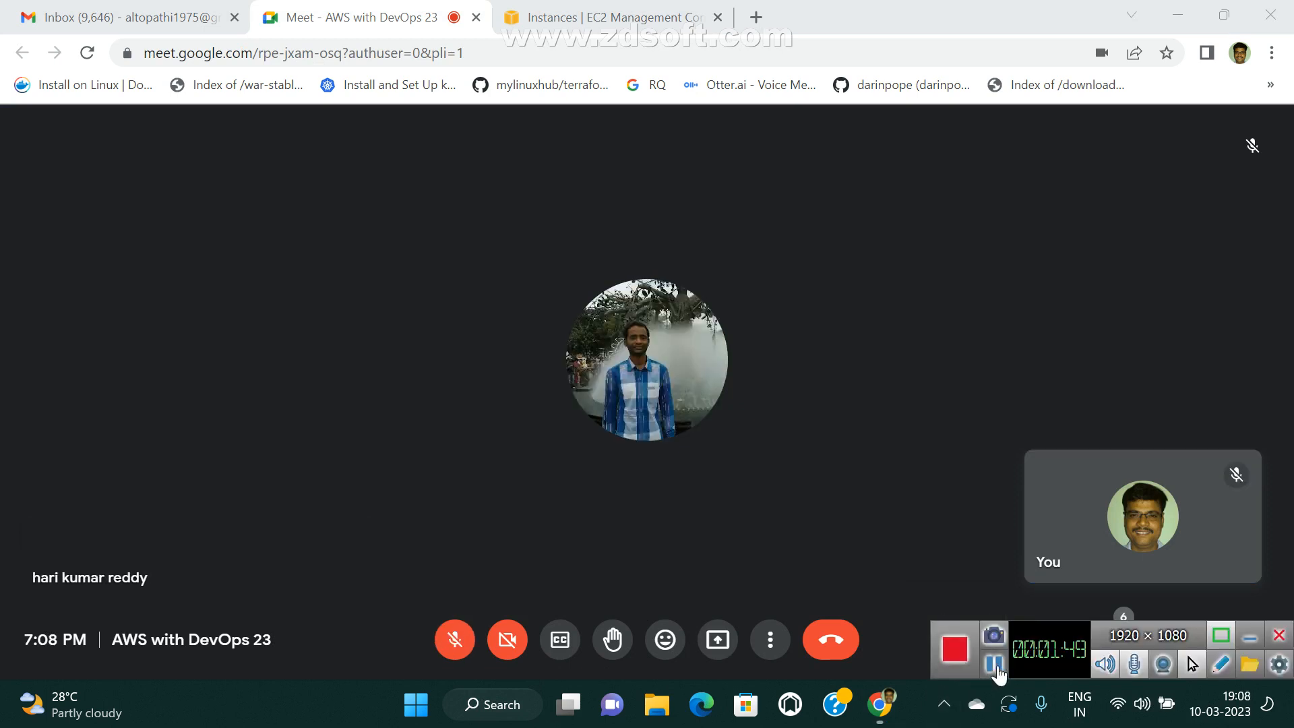
left_click(1250, 635)
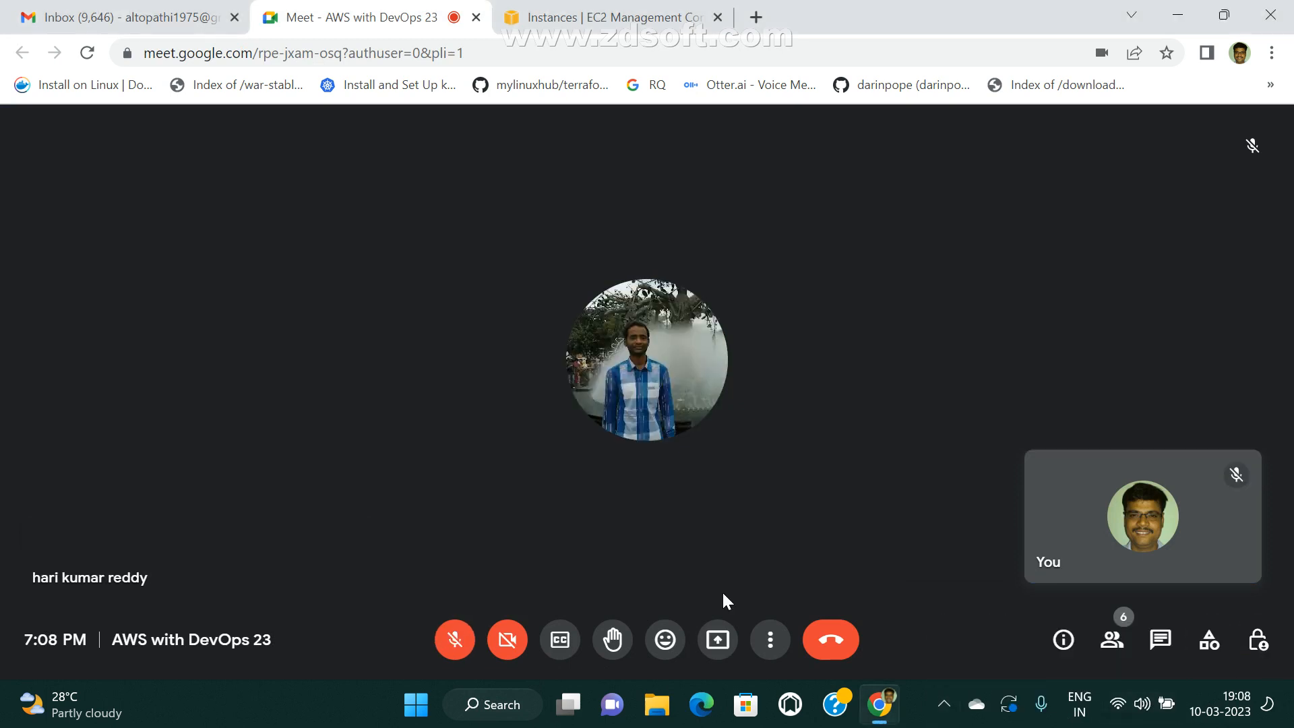
Unmute the microphone in the meeting and present the entire screen, hiding the sharing notice.
left_click(448, 649)
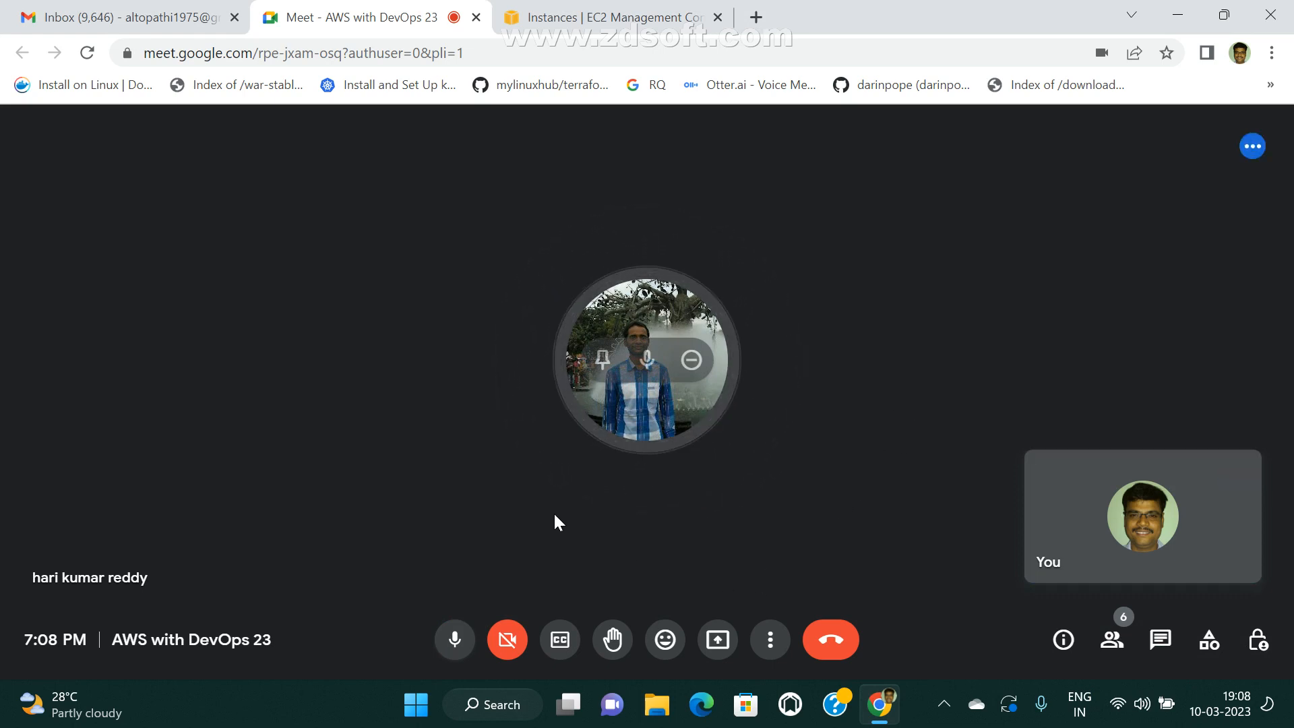
left_click(719, 642)
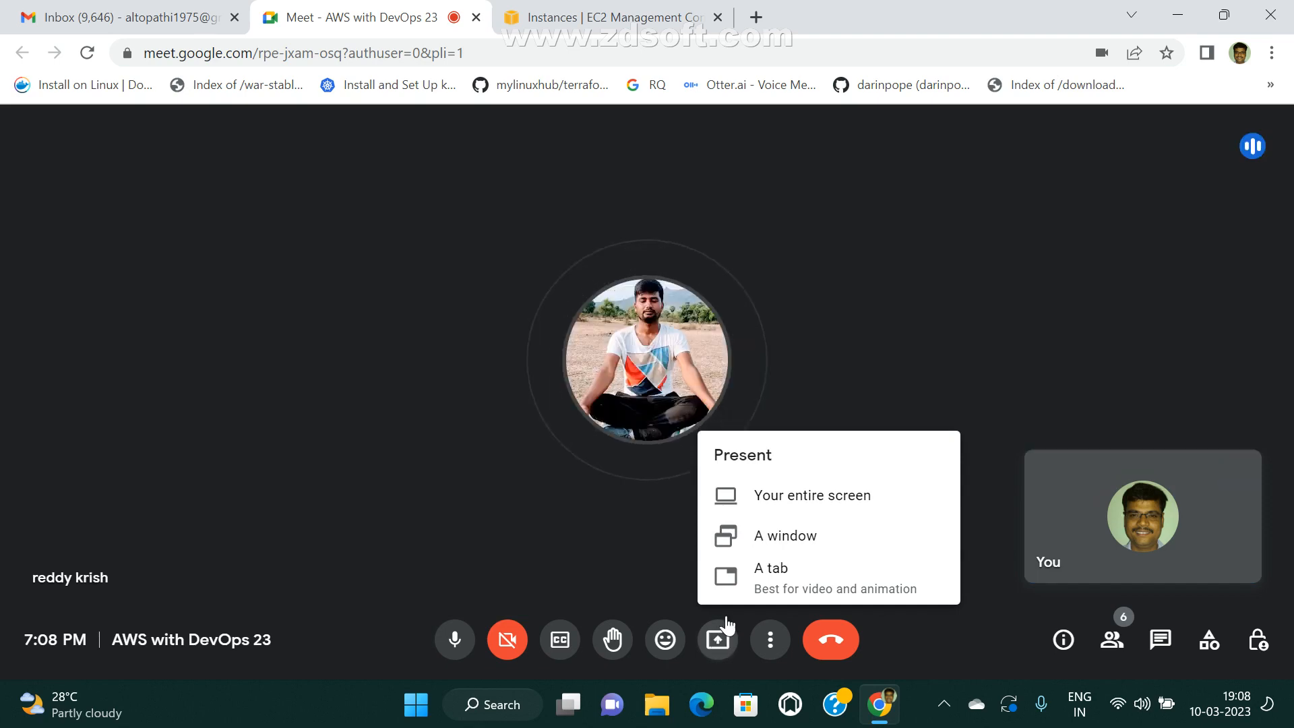
left_click(821, 503)
left_click(499, 386)
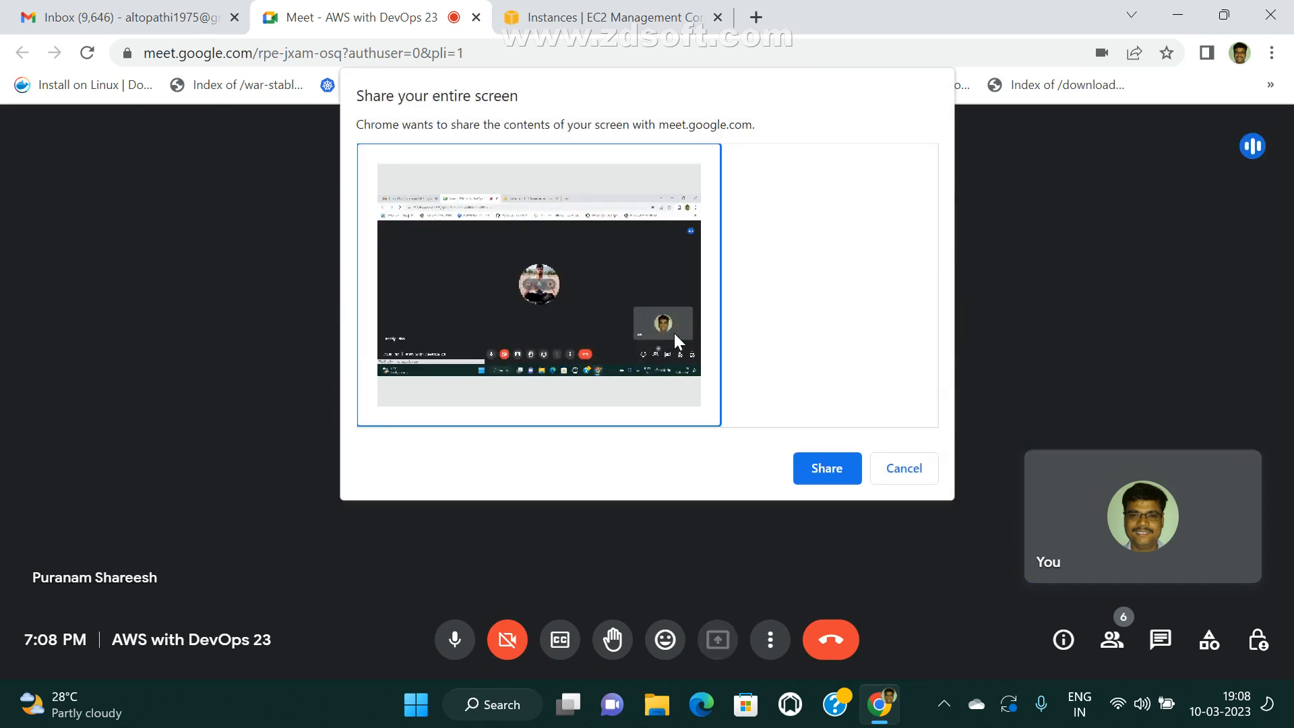
left_click(827, 469)
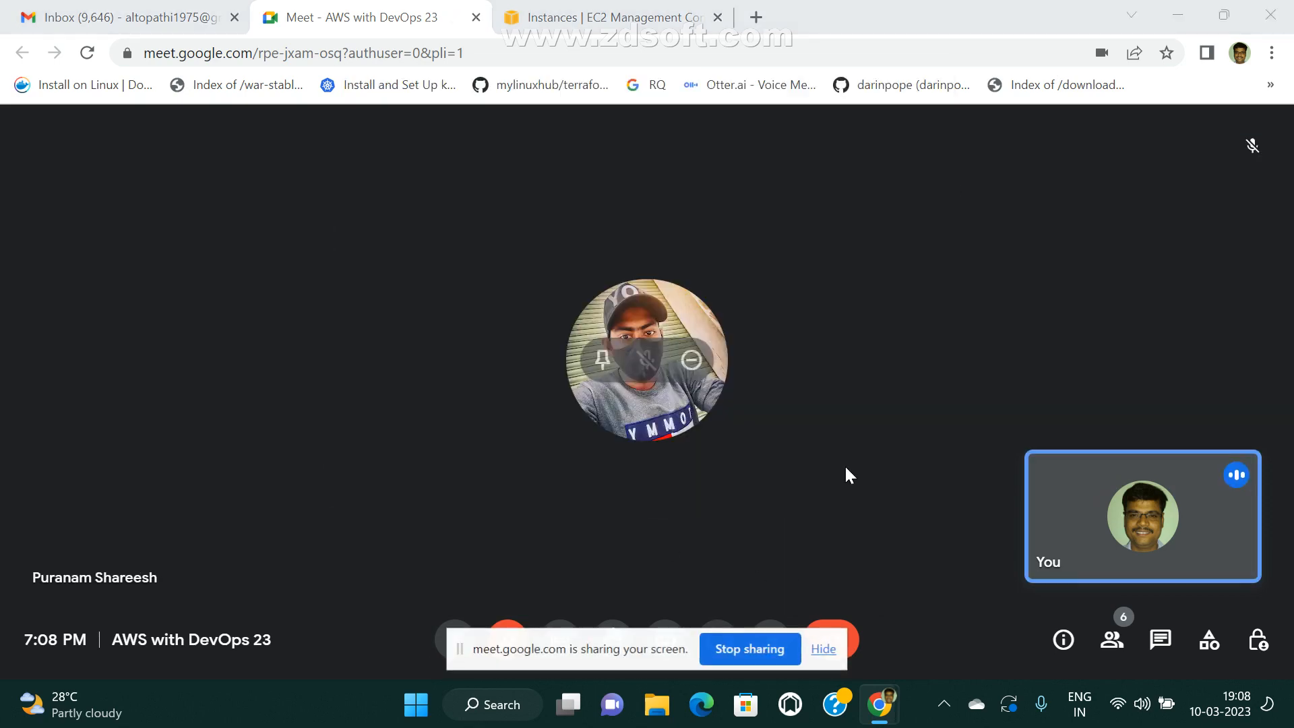
left_click(823, 647)
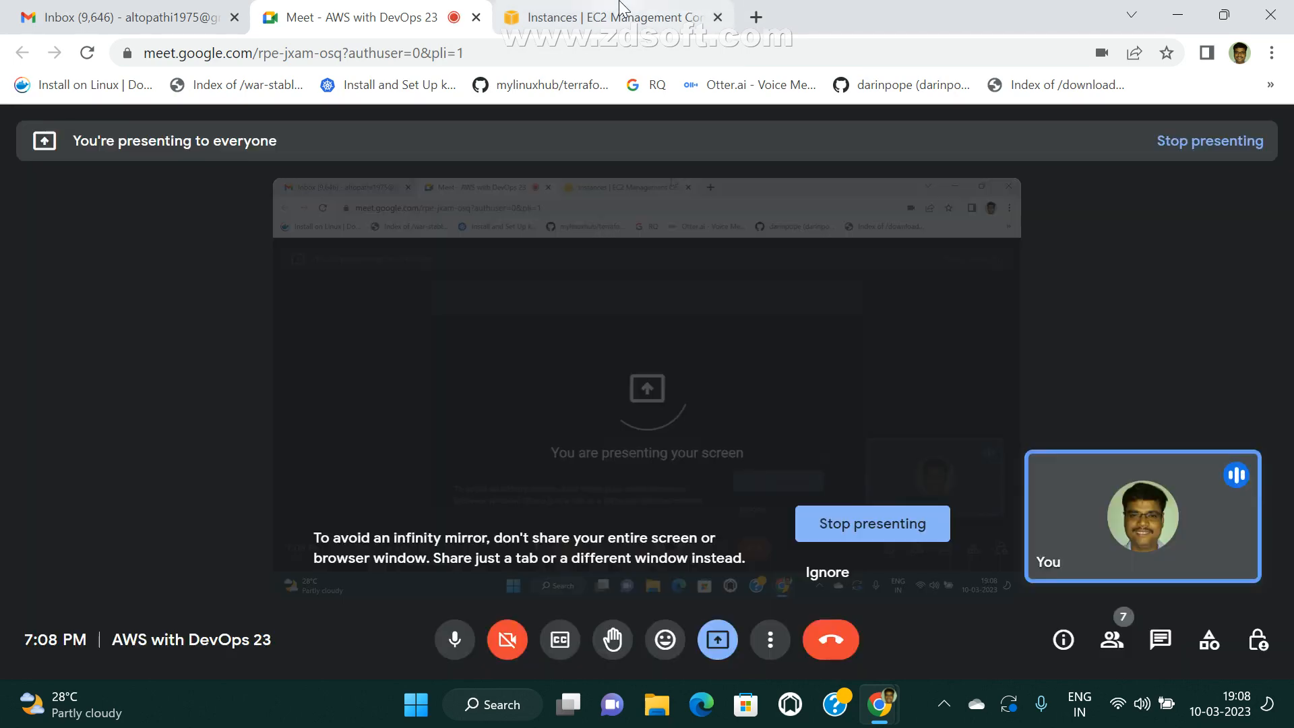
Return to the EC2 instances page and launch Paint with the Run command mspaint.
left_click(620, 15)
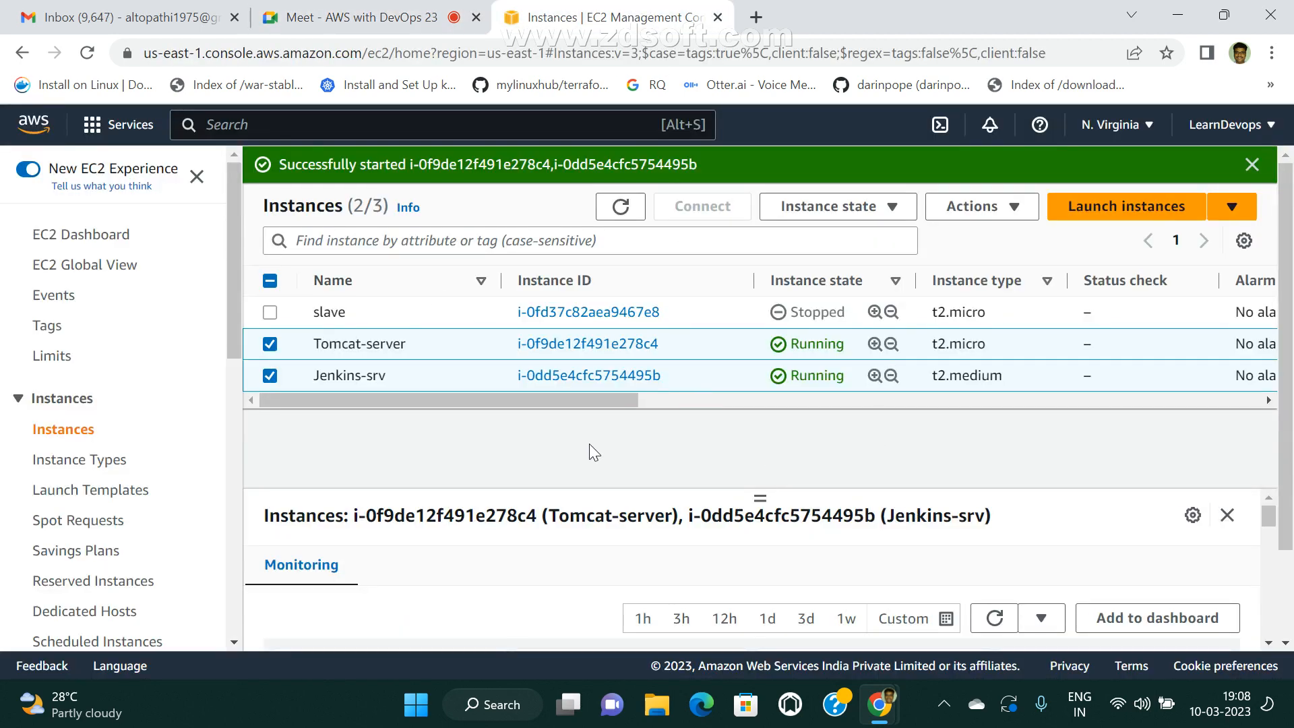
key("super+r")
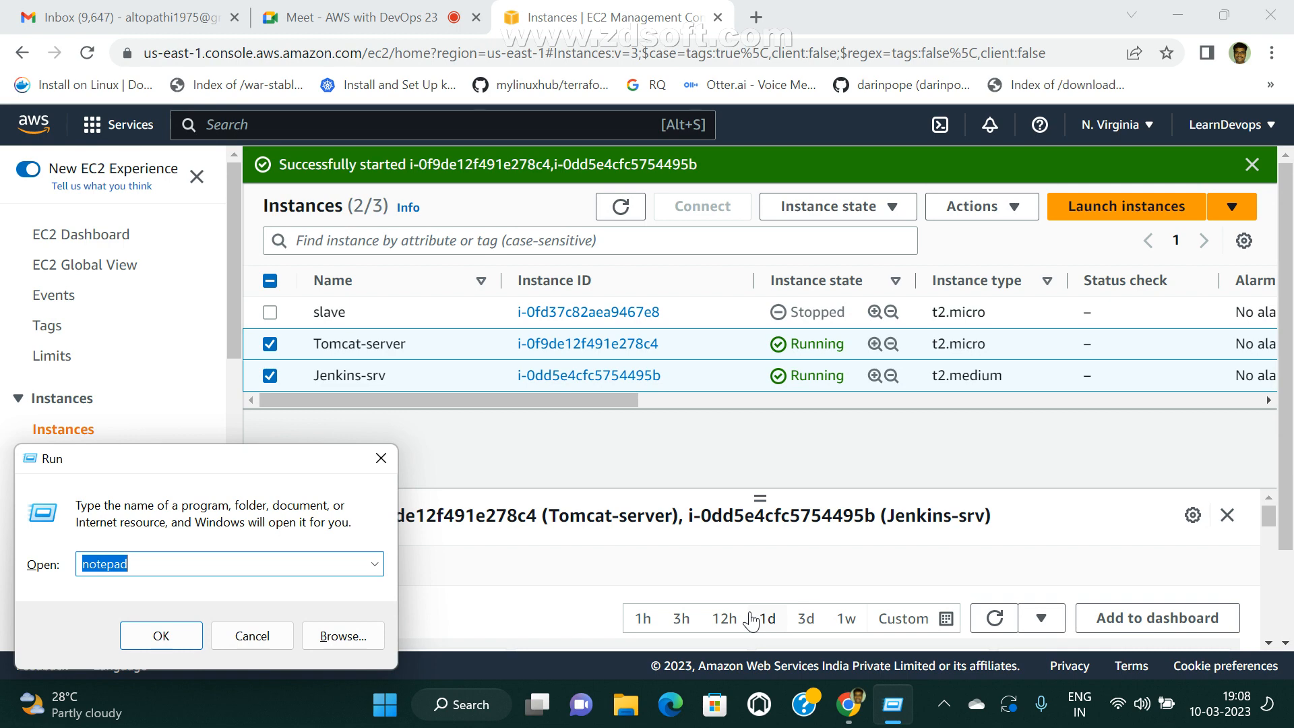
type("ma")
key("BackSpace")
type("sp")
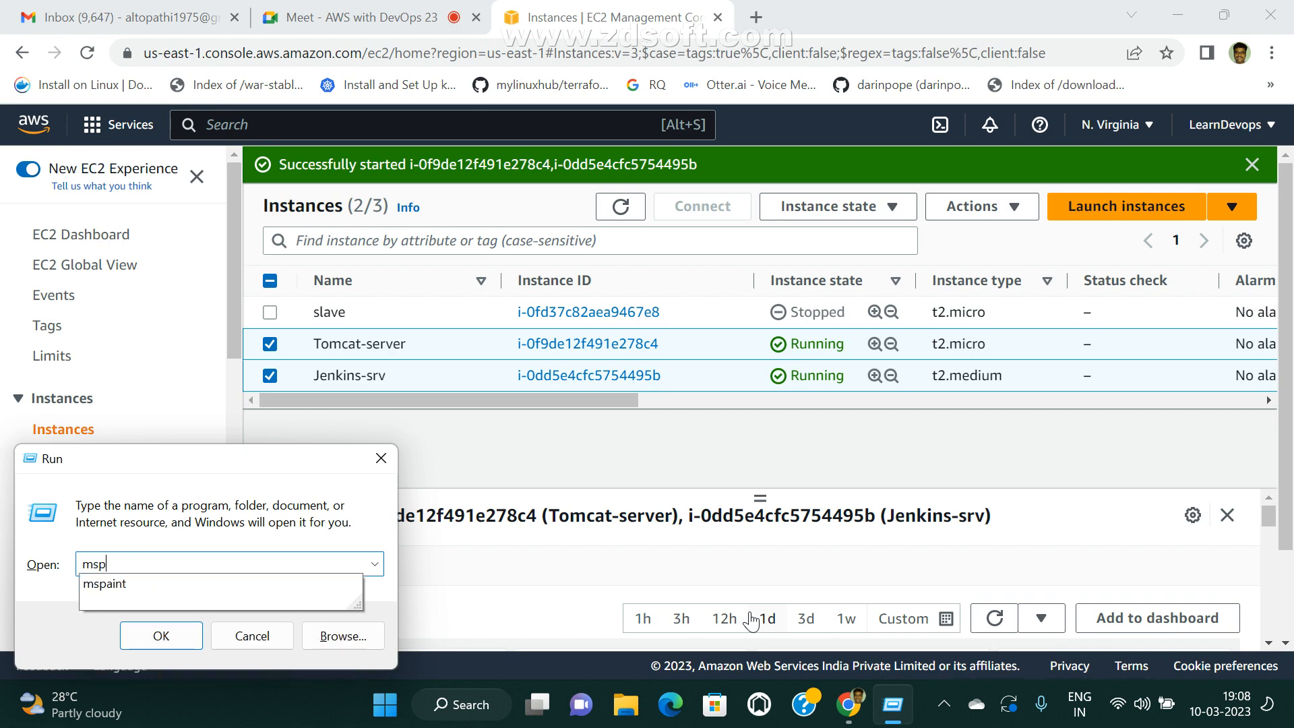
type("aint")
key("Return")
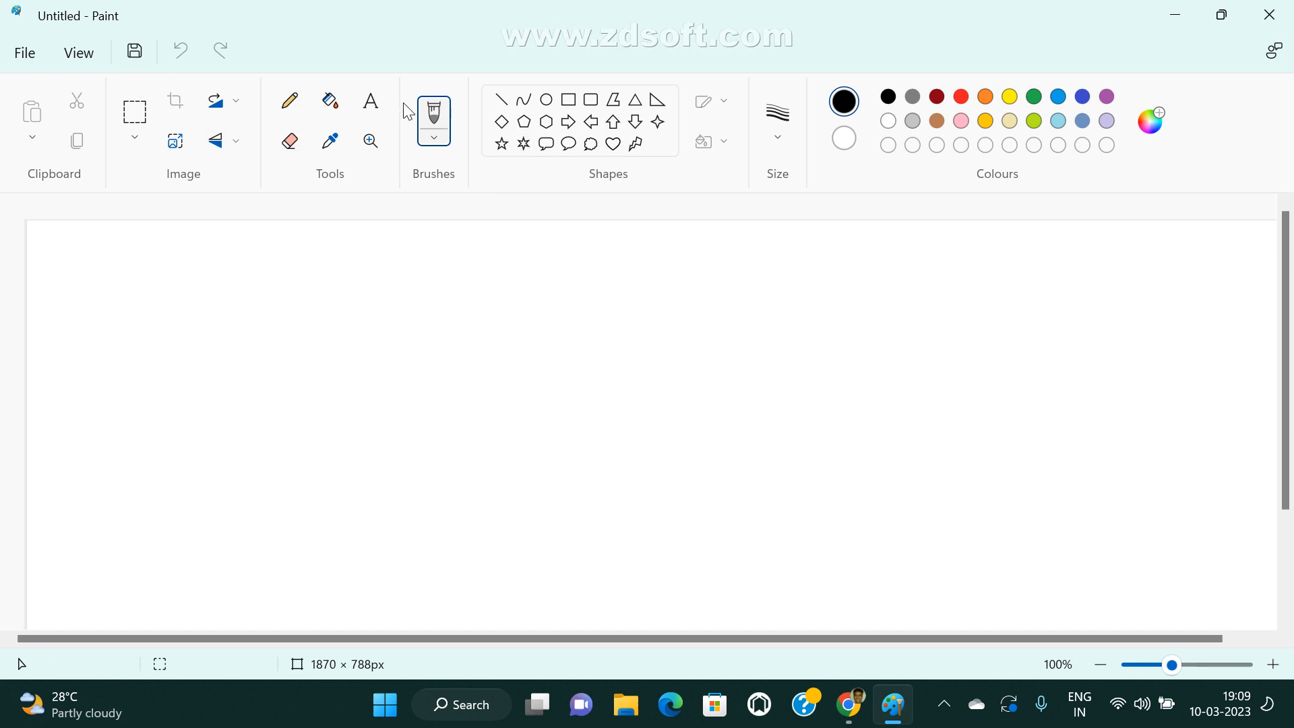
Create a green text box of about 846 × 522 px in the upper-left part of the canvas.
left_click(370, 102)
left_click(1034, 96)
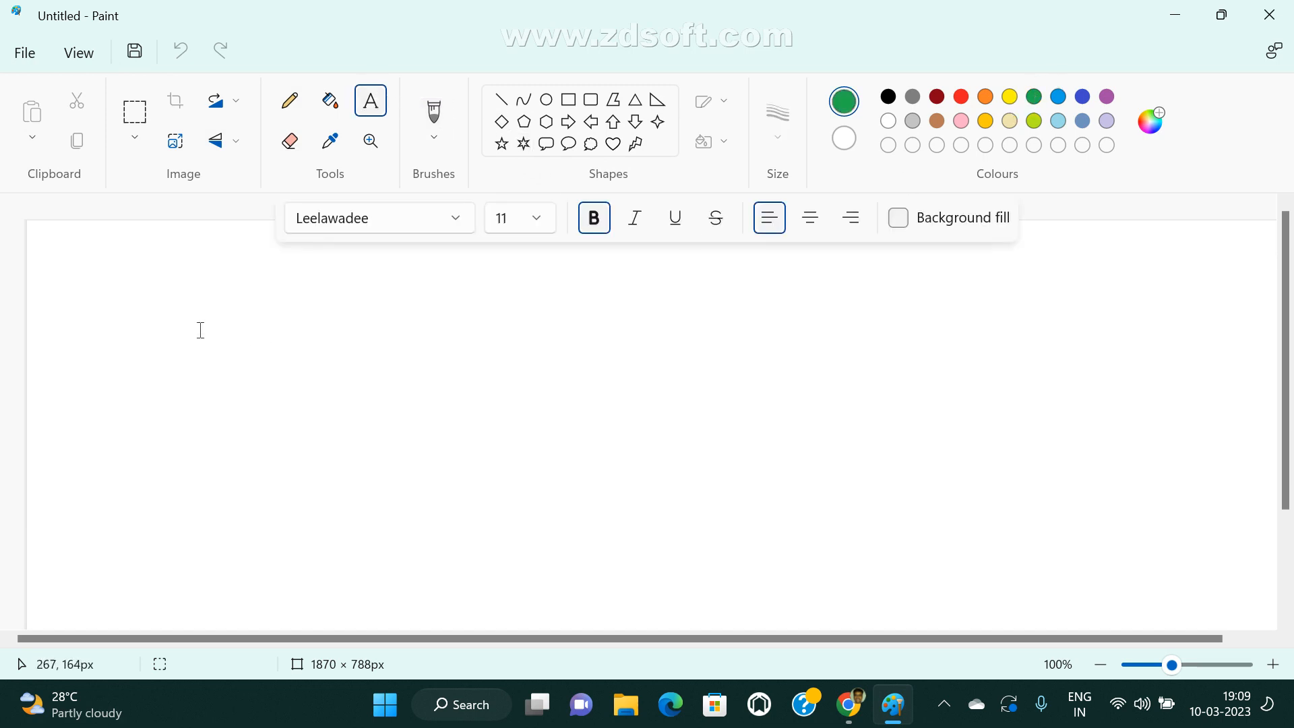
left_click_drag(60, 275, 629, 627)
Write a "pipeline{ }" block in the text box with the line "agent any" inside it.
type("pipe")
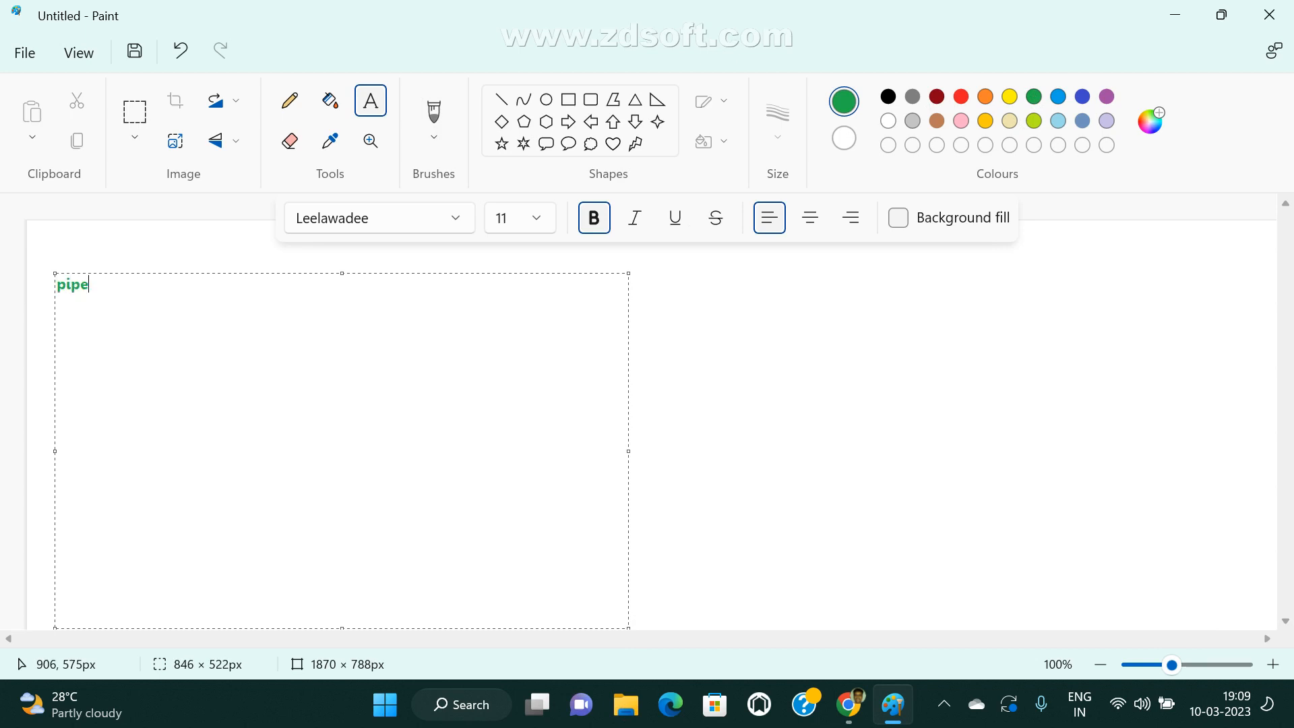
key("BackSpace")
key("BackSpace")
type("peline{}")
key("Left")
key("Return")
key("Return")
type("agent")
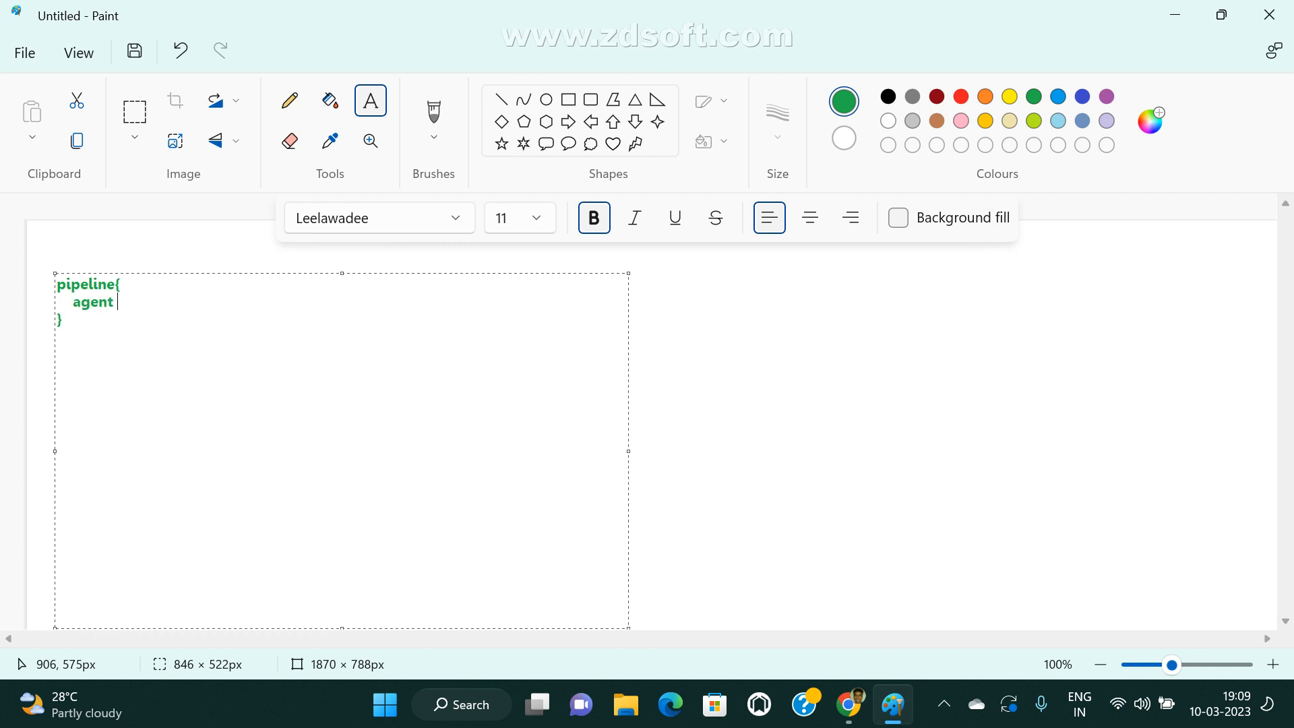
type(" any")
Add a "tools{ }" block below "agent any" containing only the comment marker "//".
key("Return")
type("tools{}")
key("Left")
key("Return")
Add a "stages{ }" block below the tools block and begin it with "stage('scm')".
key("Return")
type("//")
key("BackSpace")
key("BackSpace")
type("mav")
key("BackSpace")
key("BackSpace")
key("BackSpace")
type("//")
key("BackSpace")
type("/")
key("Return")
key("Return")
key("Up")
type("stages")
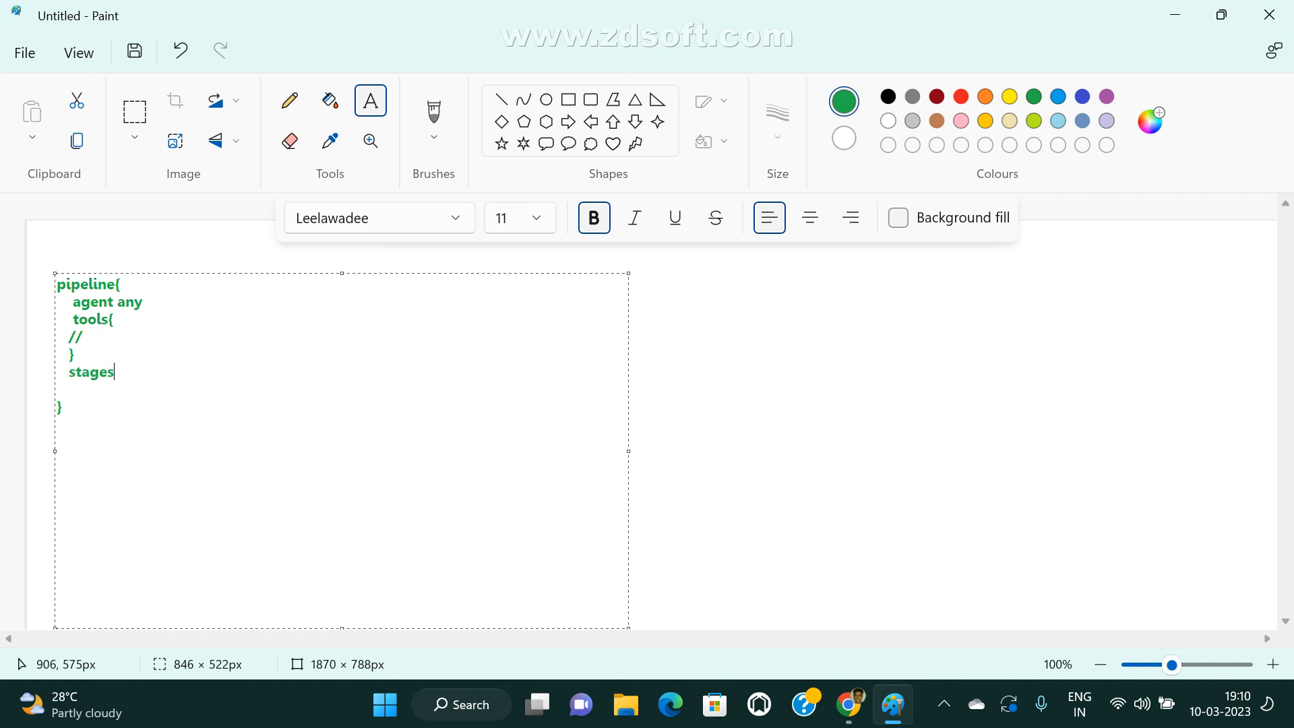
type("{}")
key("Return")
key("Return")
type("stage")
type("()")
type("\"")
type("scm")
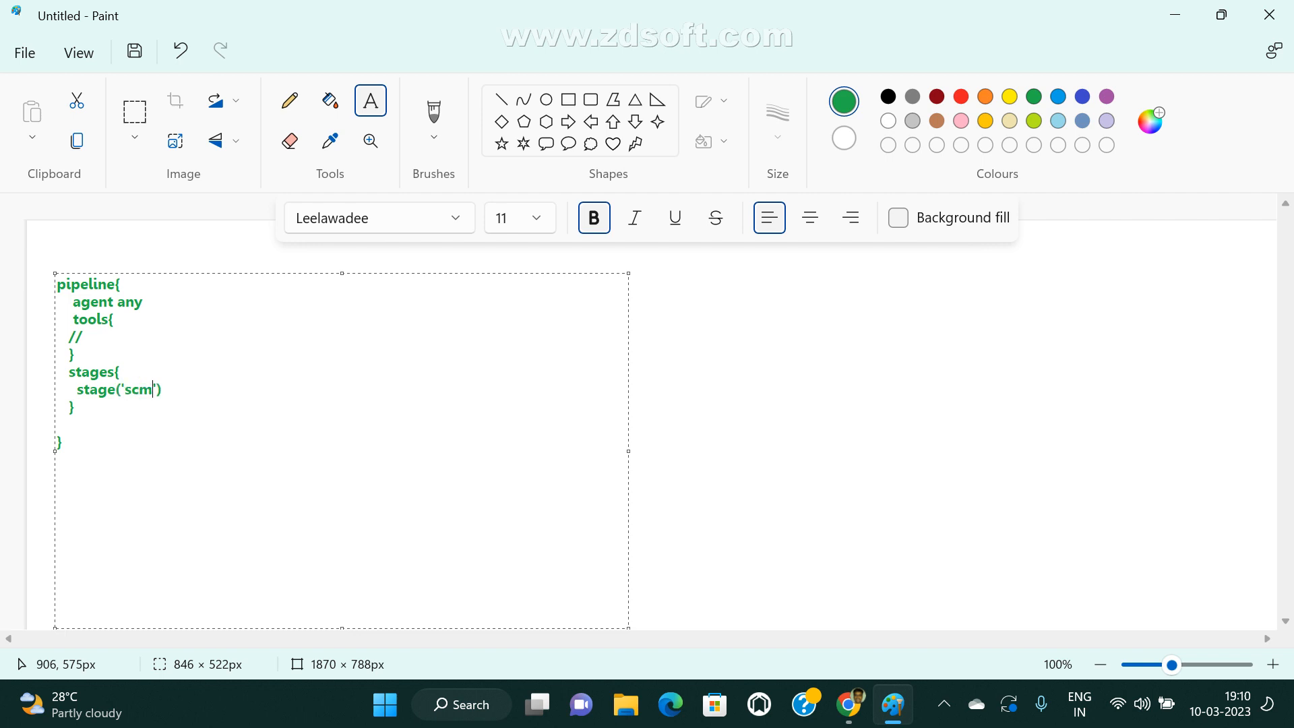
type("{}")
Open a curly-brace block on stage('scm') and put the line "branch" inside it.
key("Return")
key("Return")
type("git branc")
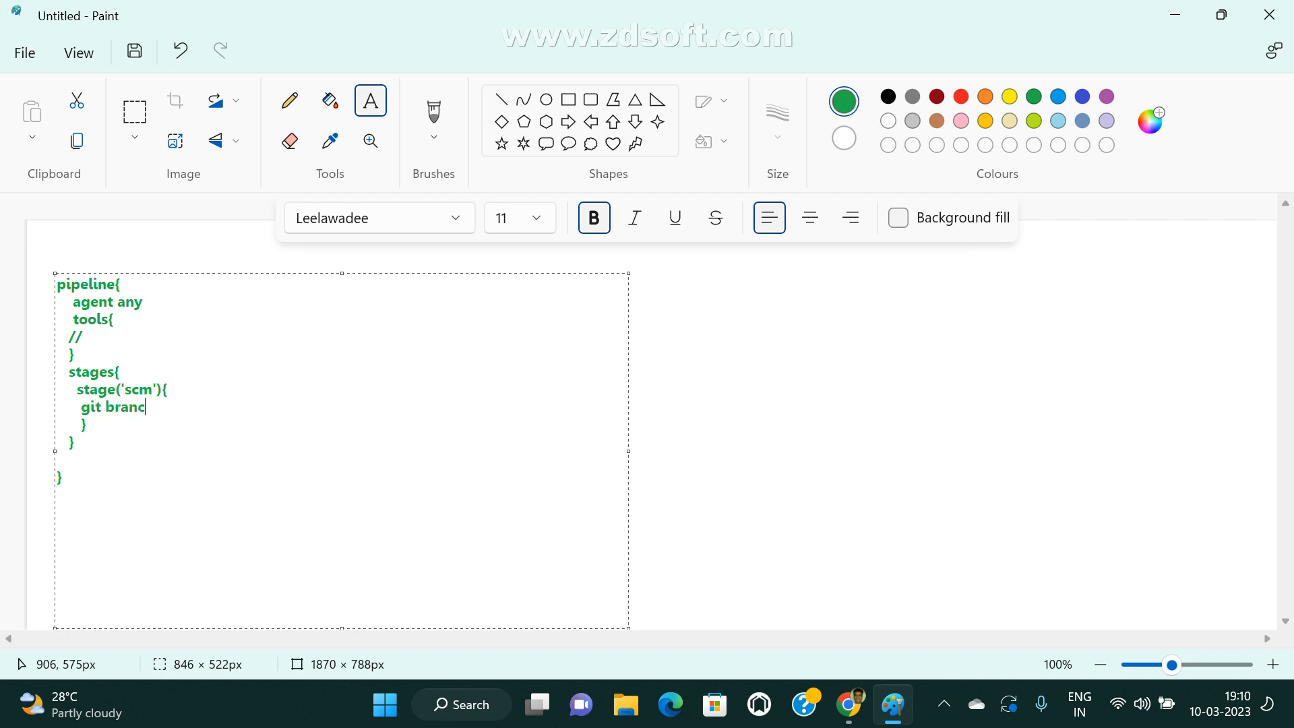
type("h: 'dev',")
key("BackSpace")
key("BackSpace")
key("BackSpace")
key("BackSpace")
key("BackSpace")
key("BackSpace")
key("BackSpace")
key("BackSpace")
key("BackSpace")
key("BackSpace")
key("BackSpace")
key("BackSpace")
key("BackSpace")
key("BackSpace")
key("BackSpace")
key("BackSpace")
key("BackSpace")
key("BackSpace")
type("branch")
key("Return")
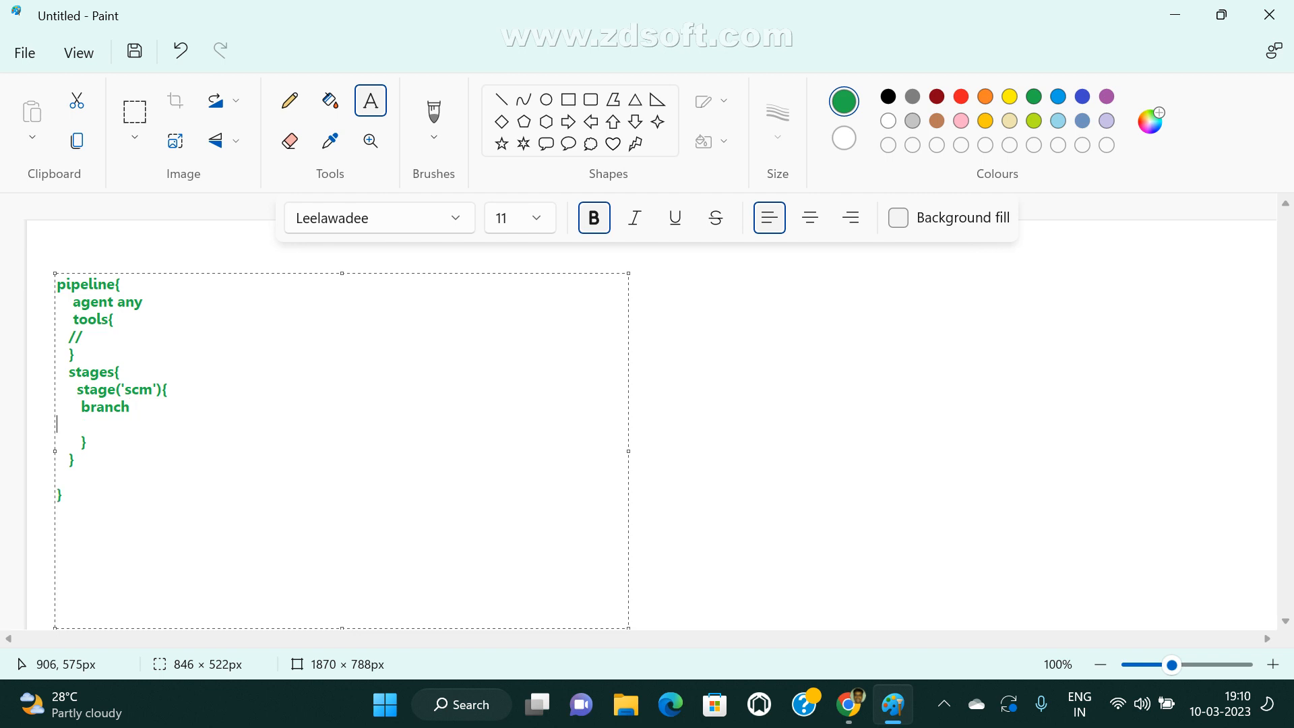
Add the lines "credential id" and "git url" below "branch" in the scm stage.
type("credential id")
key("Return")
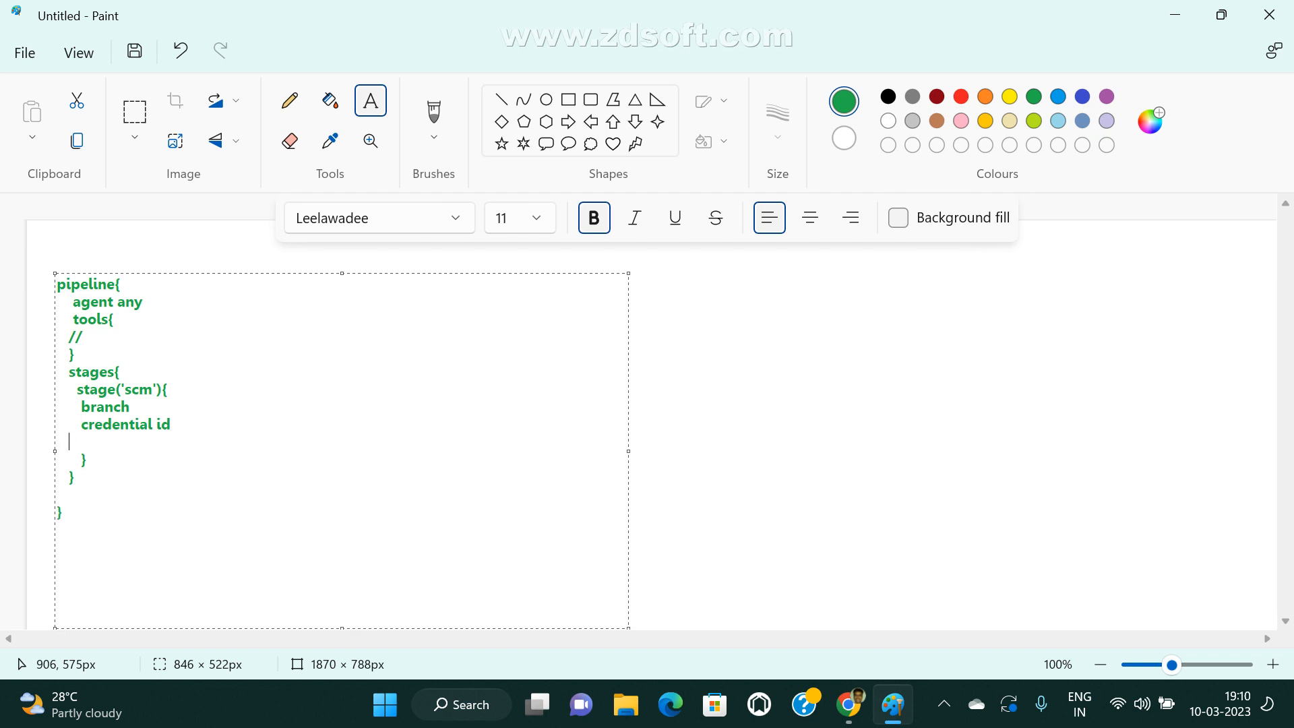
type("git url")
Enclose the scm stage's branch, credential id and git url lines in a "steps{ }" block.
left_click(416, 398)
key("Return")
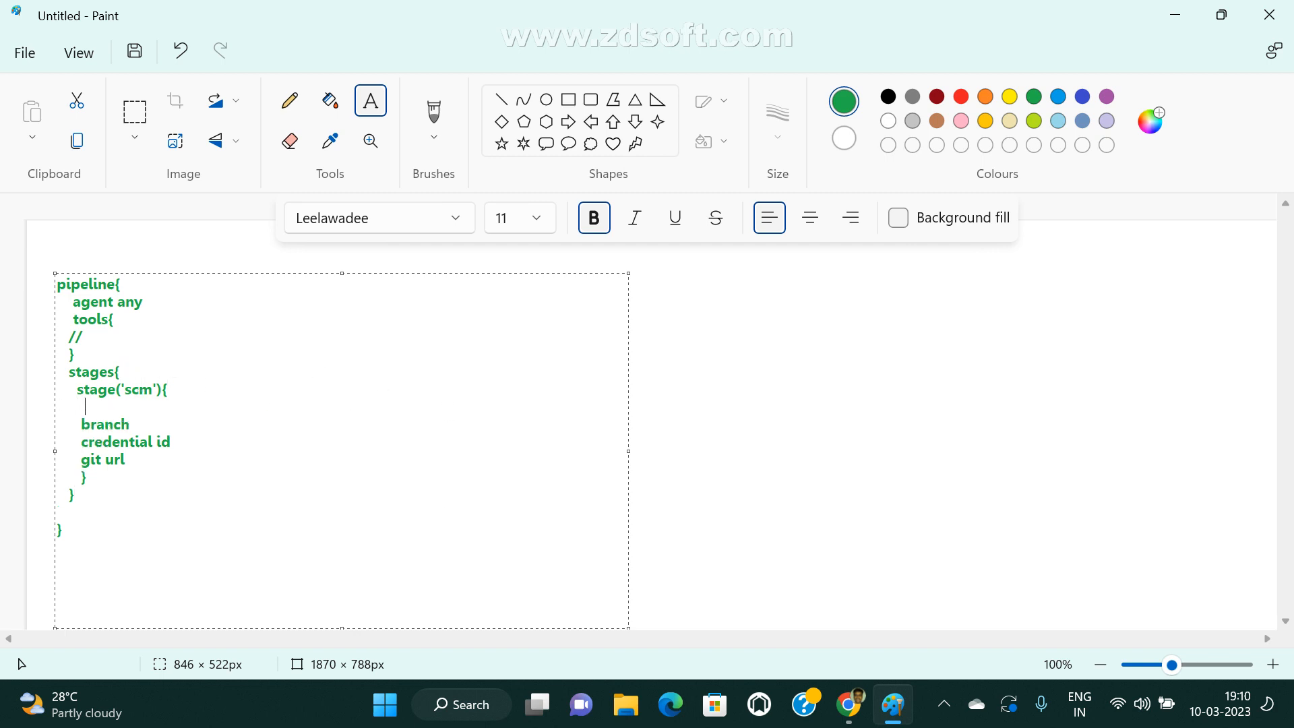
type("steps{")
key("Down")
key("Down")
key("Return")
type("}")
Add an empty "stage('Compile scm'){ }" block below the scm stage, inside the stages block.
key("Return")
key("Return")
type("stage")
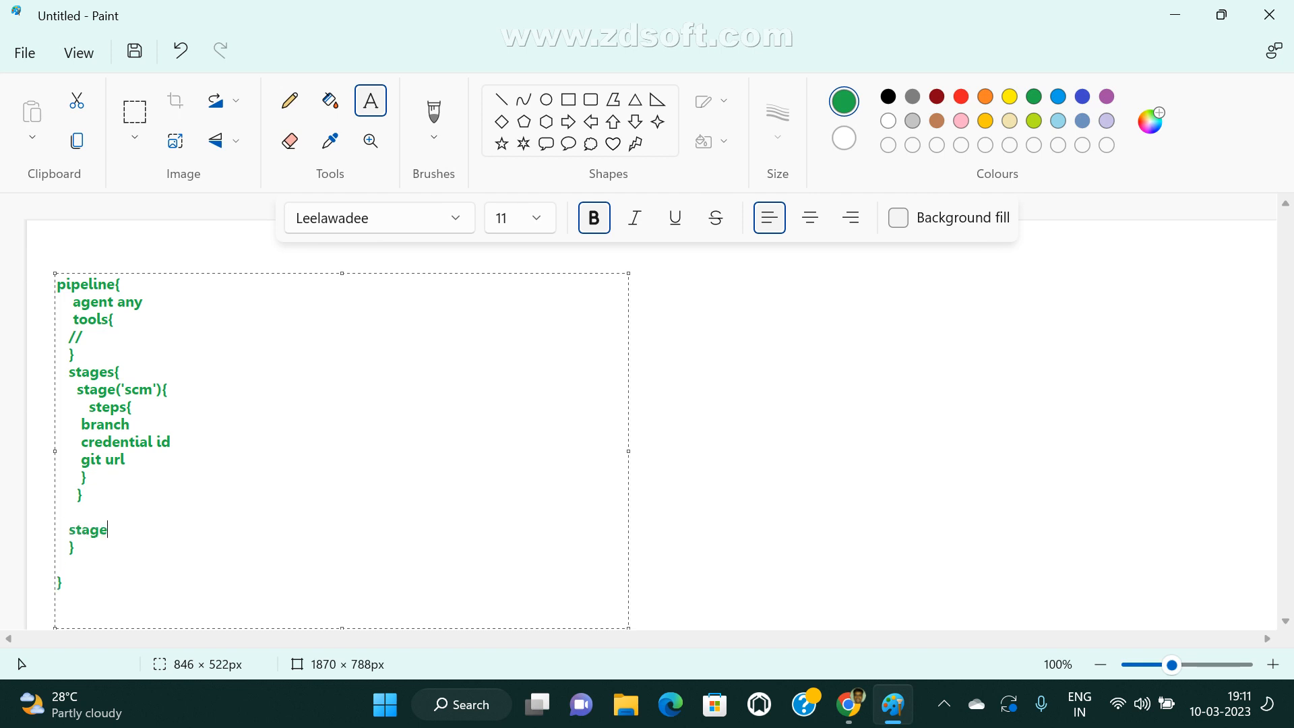
type("()")
type("'Compi")
type("le ")
type("Code")
key("BackSpace")
key("BackSpace")
key("BackSpace")
key("BackSpace")
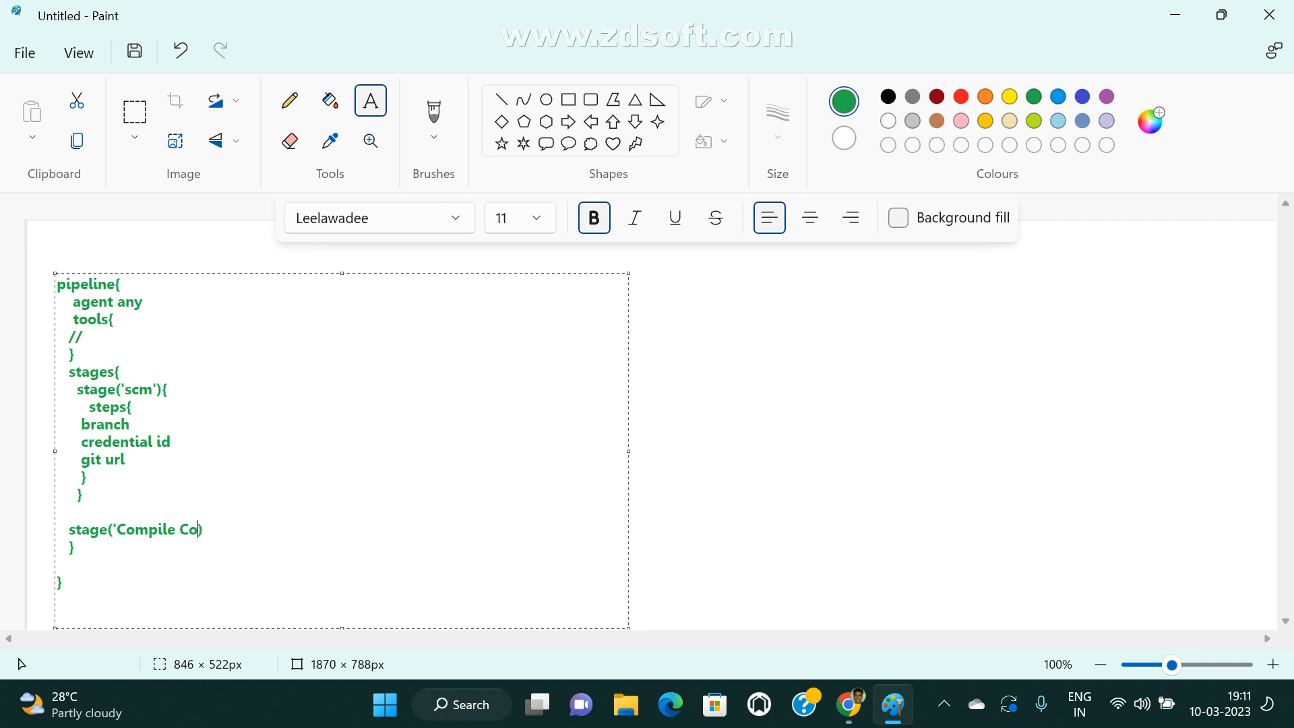
type("scm'){}")
key("Return")
key("Return")
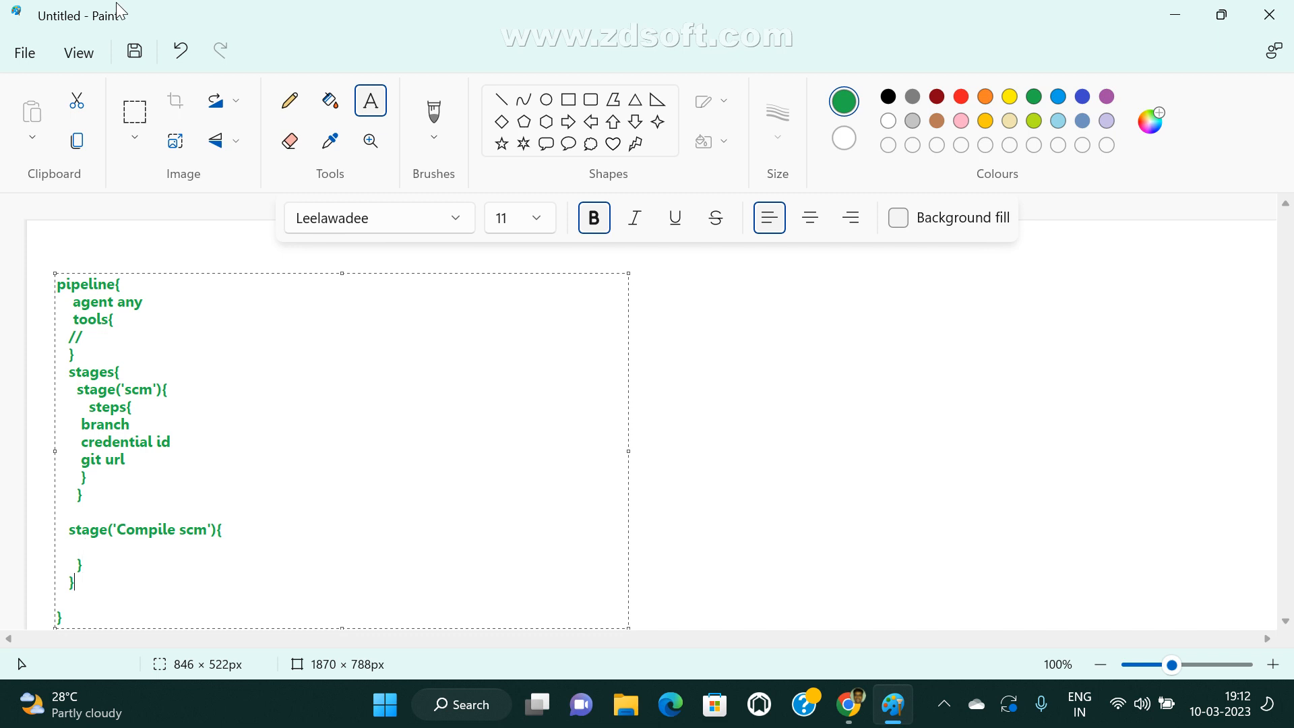
key("Return")
key("Return")
type("stage")
type("(*)")
key("BackSpace")
key("BackSpace")
key("BackSpace")
key("Return")
key("Return")
type("}")
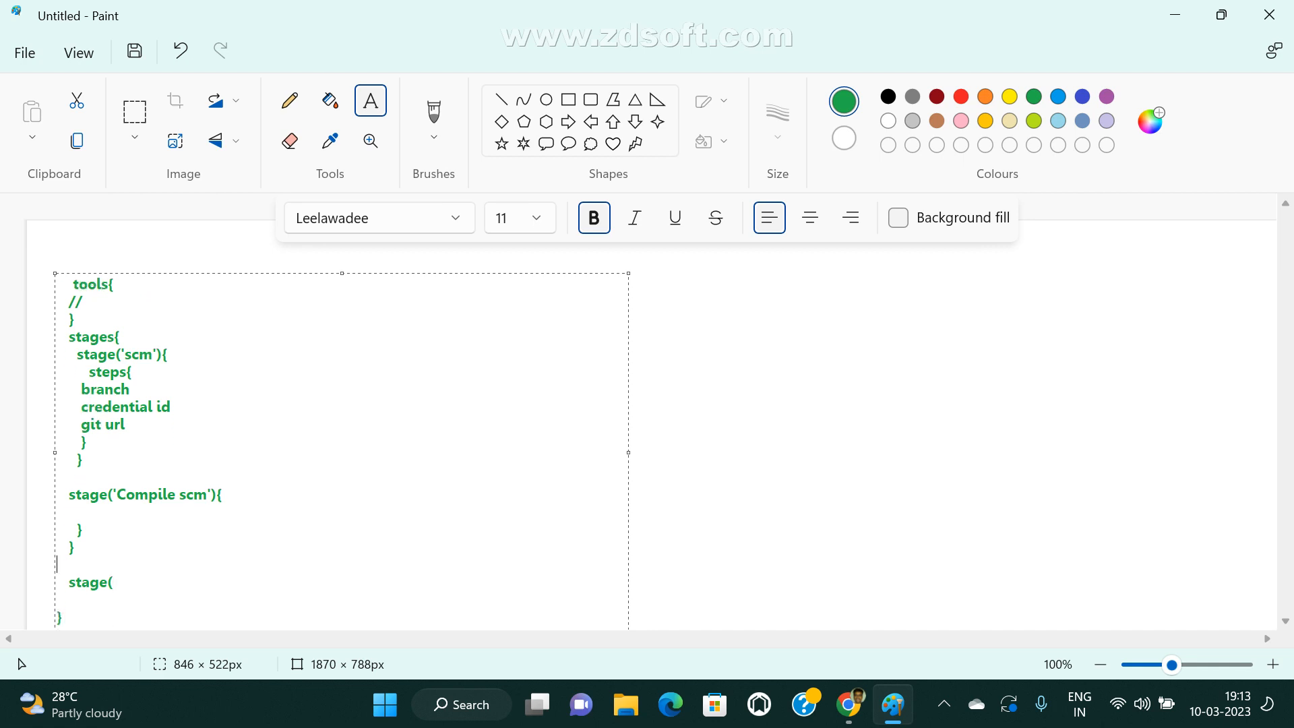
key("BackSpace")
key("BackSpace")
key("BackSpace")
key("BackSpace")
key("BackSpace")
key("BackSpace")
Finish the pipeline text box and minimize the drawing window to get back to the desktop.
left_click(946, 350)
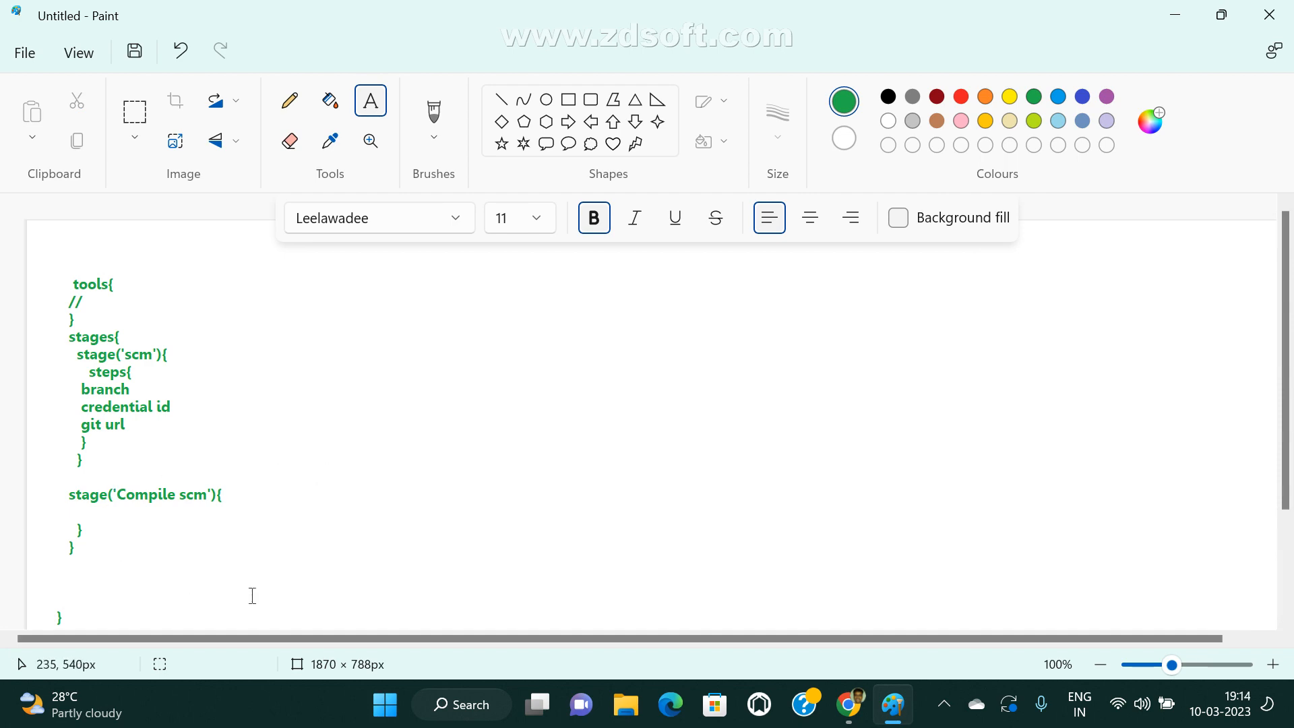
left_click(1173, 15)
left_click(1173, 15)
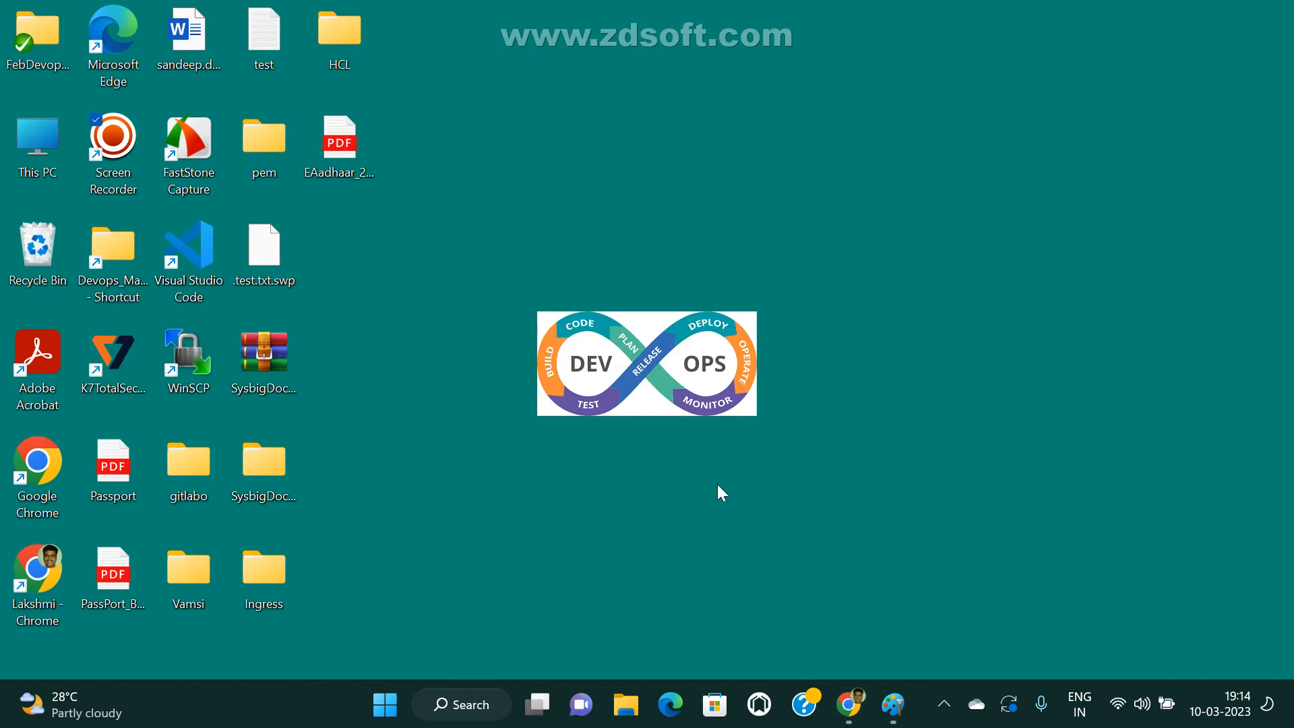
In File Explorer, open the Jenkins folder inside the DevOps folder that has a shortcut on the Desktop.
key("super+e")
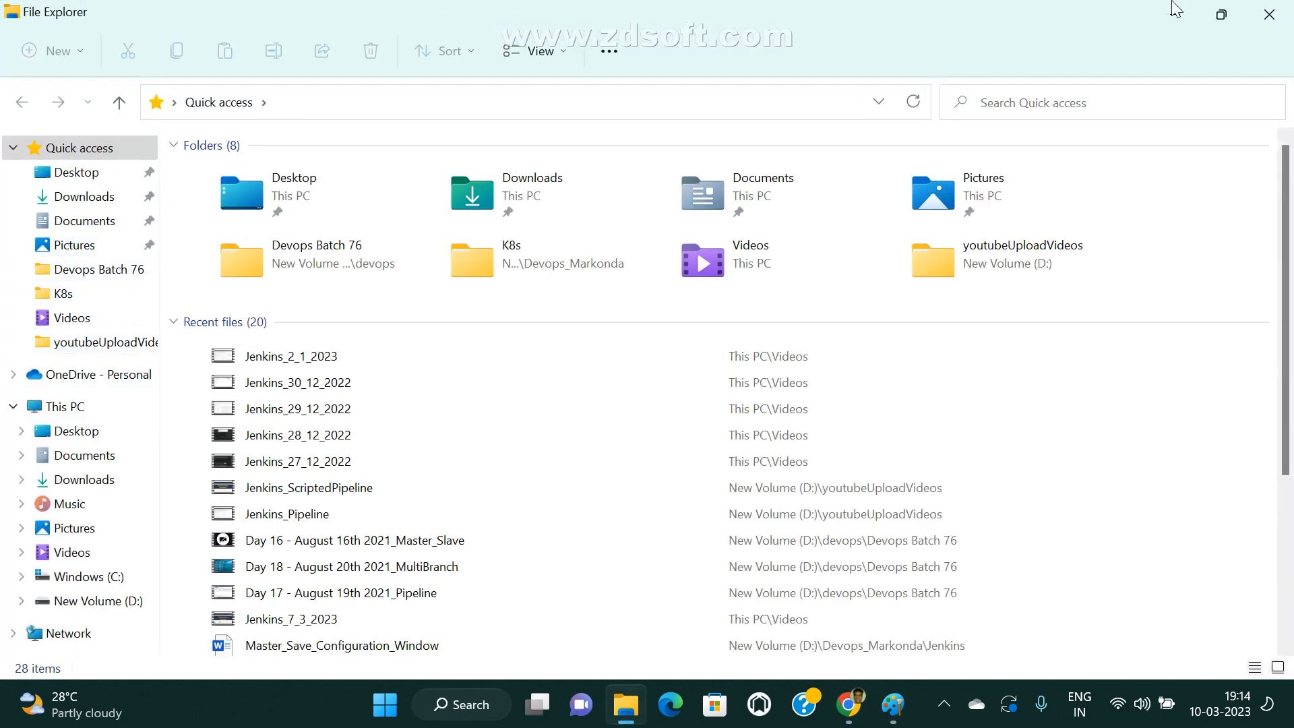
left_click(82, 174)
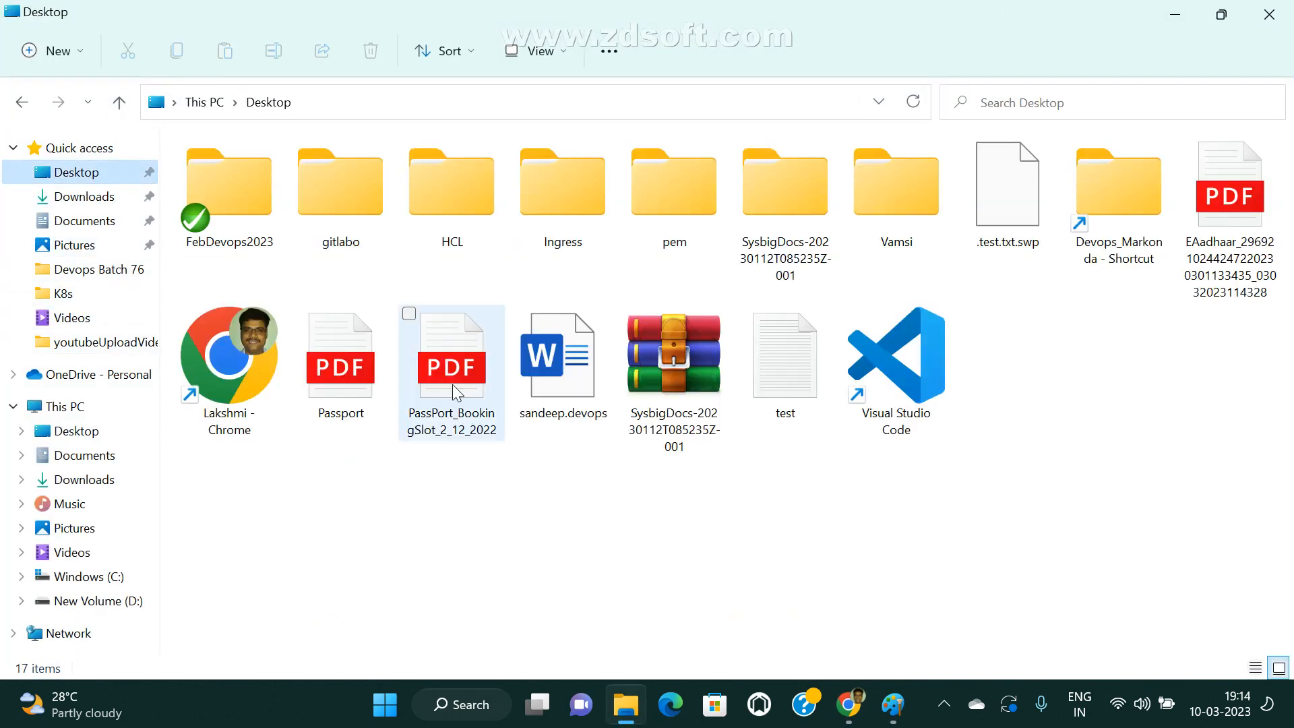
left_click(1110, 211)
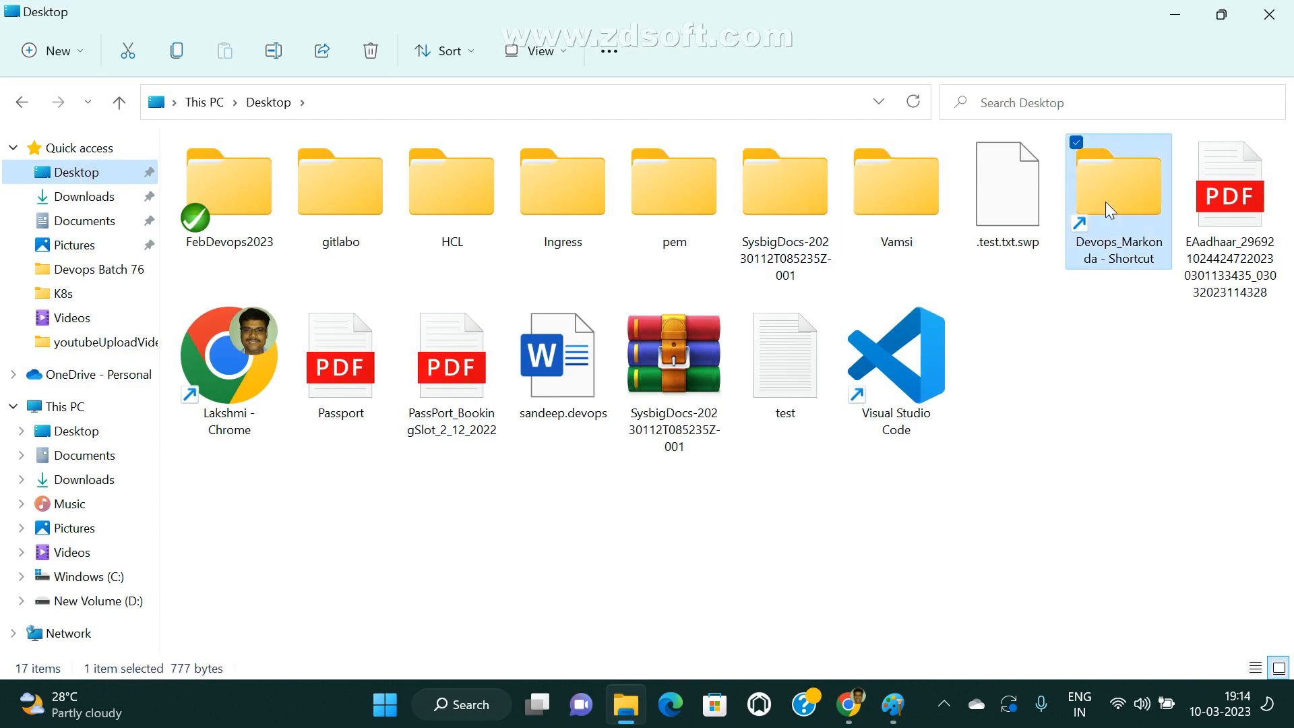
double_click(1110, 211)
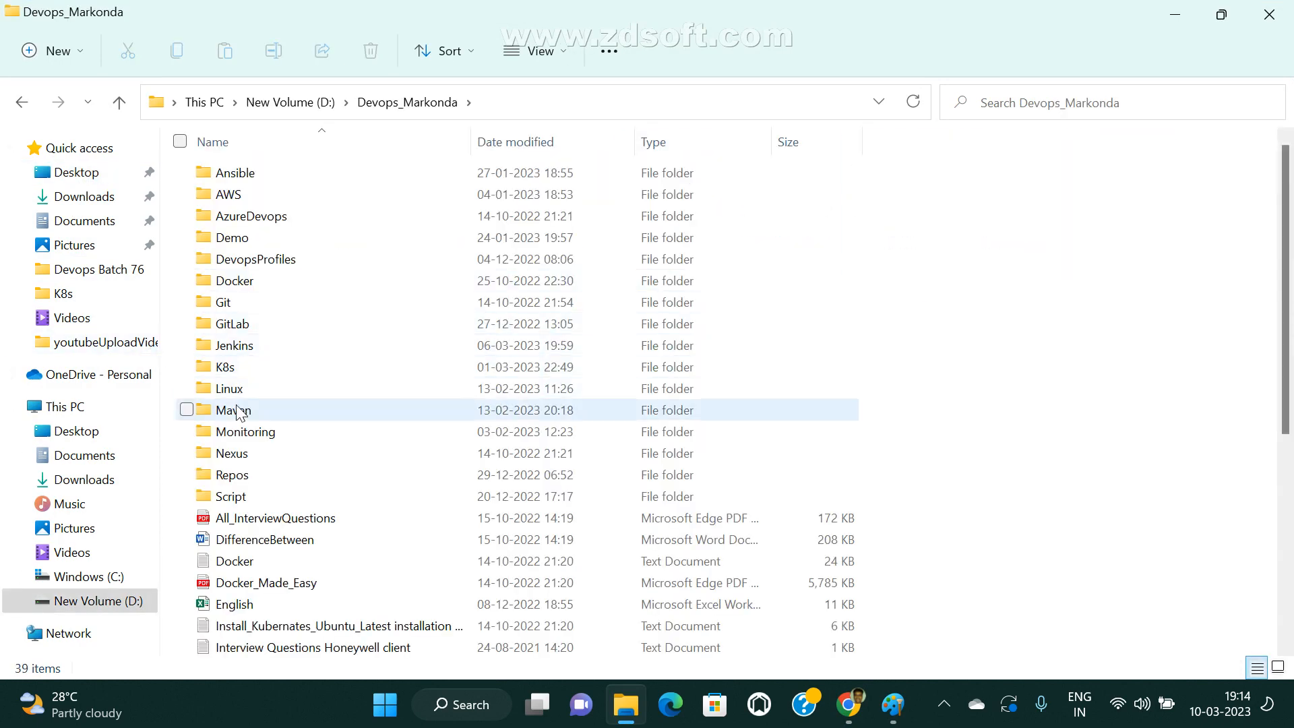
double_click(246, 346)
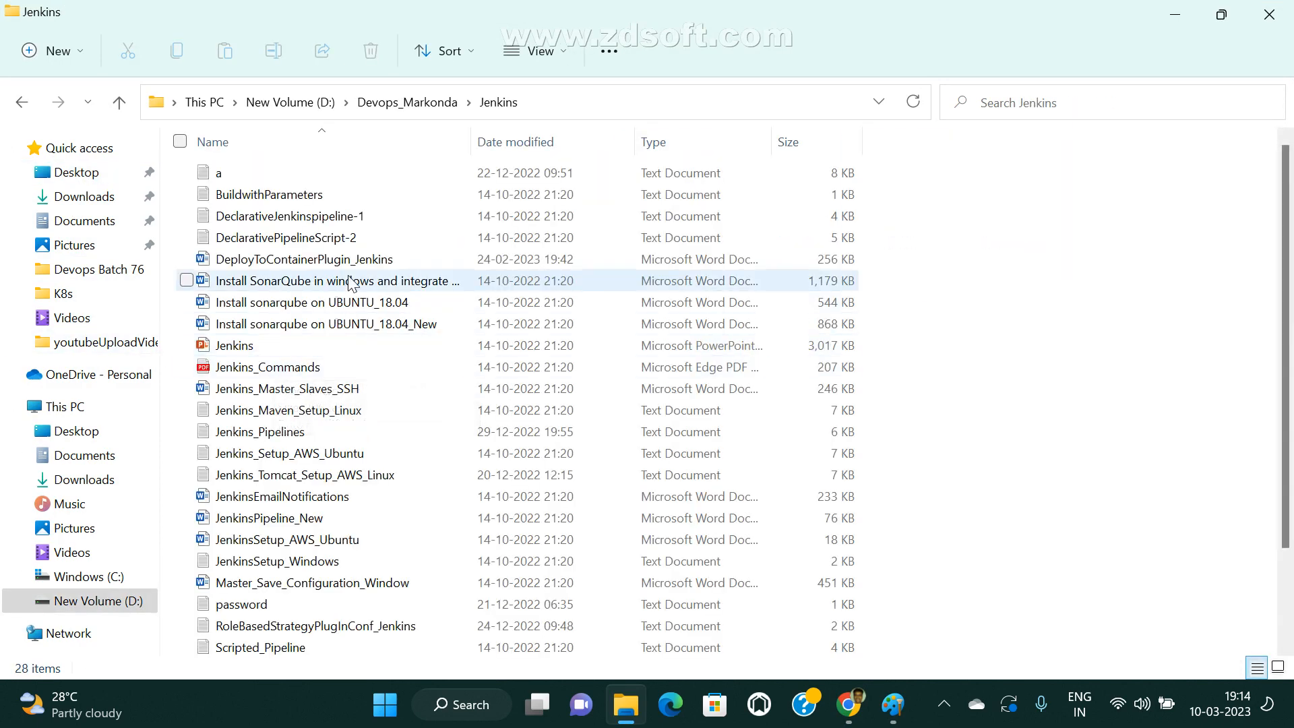
Open the text document Jenkins_Pipelines in Notepad++.
right_click(403, 431)
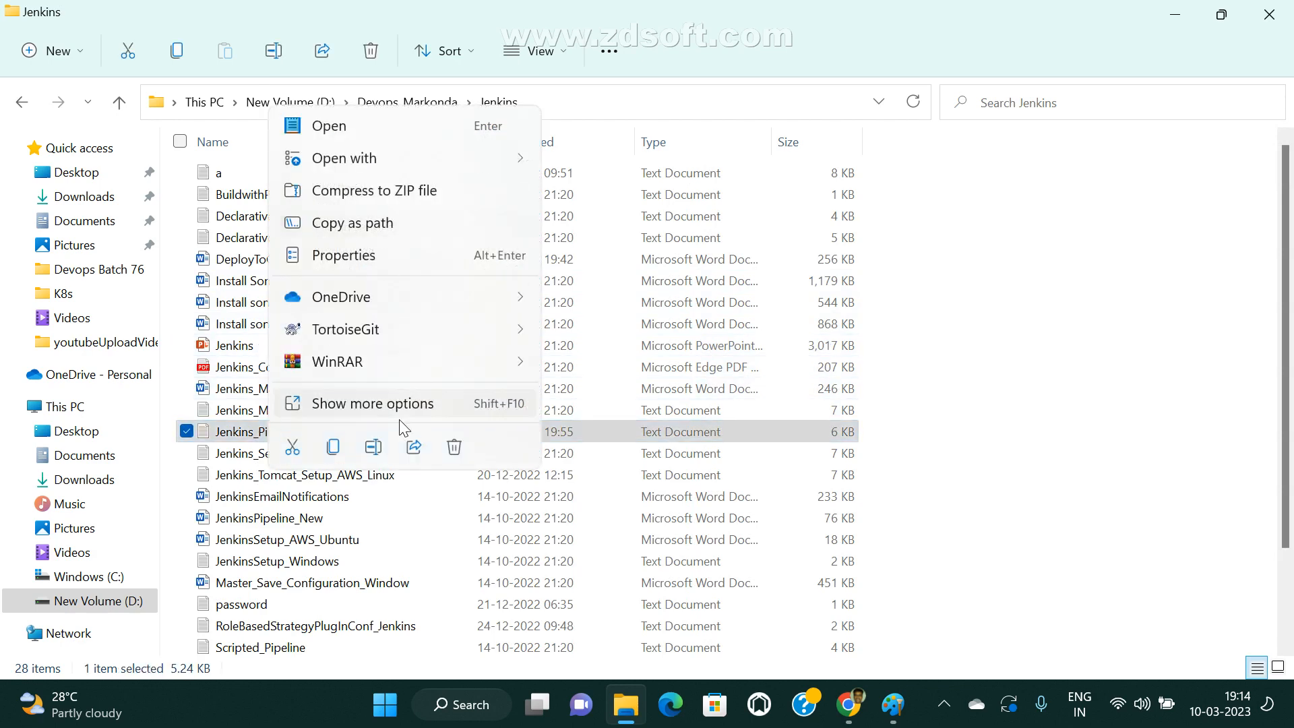
left_click(403, 408)
left_click(516, 331)
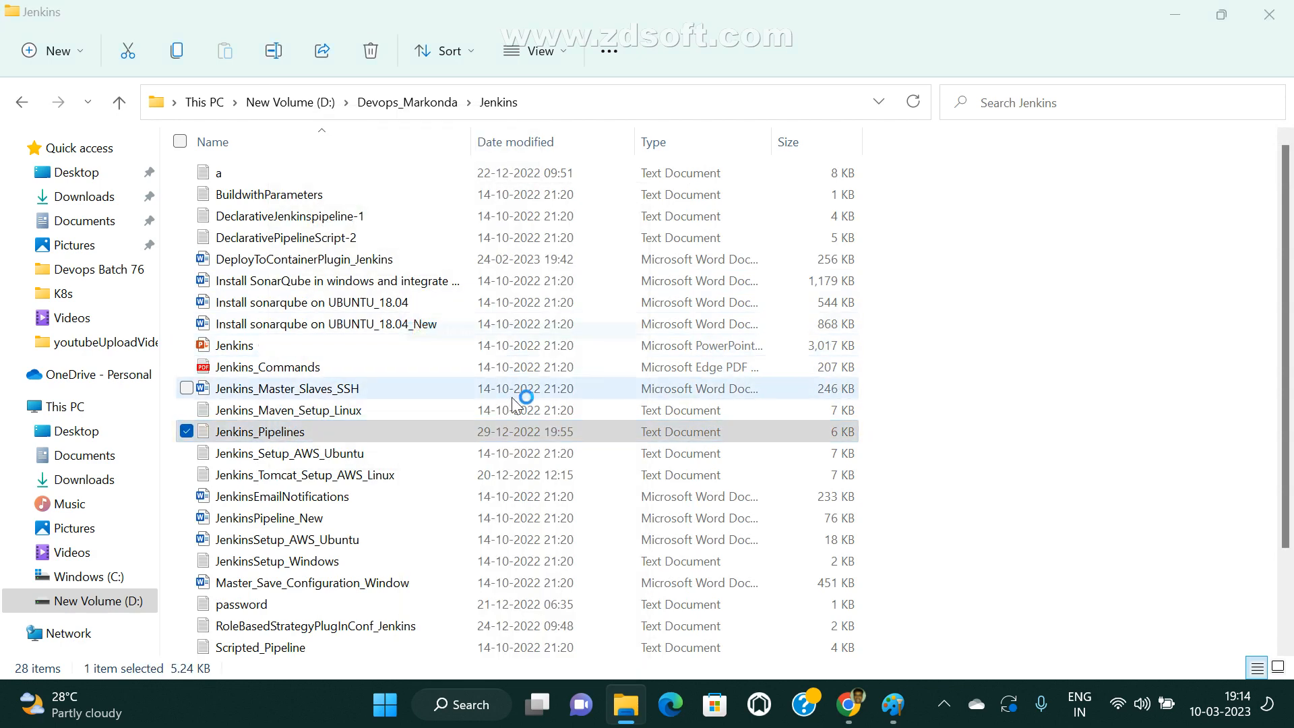
Examine the declarative pipeline example from its tools block through the scm and Clean stages.
scroll(256, 388, "up", 20)
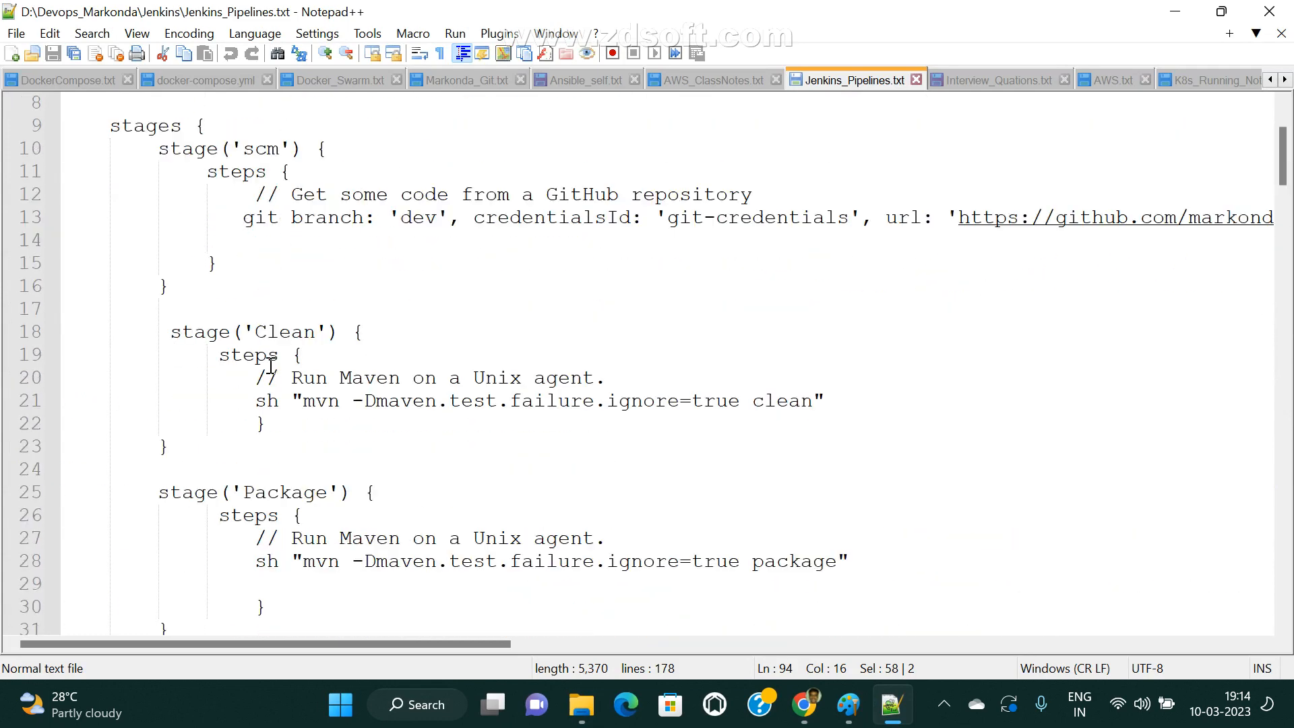
scroll(220, 231, "up", 3)
left_click(374, 214)
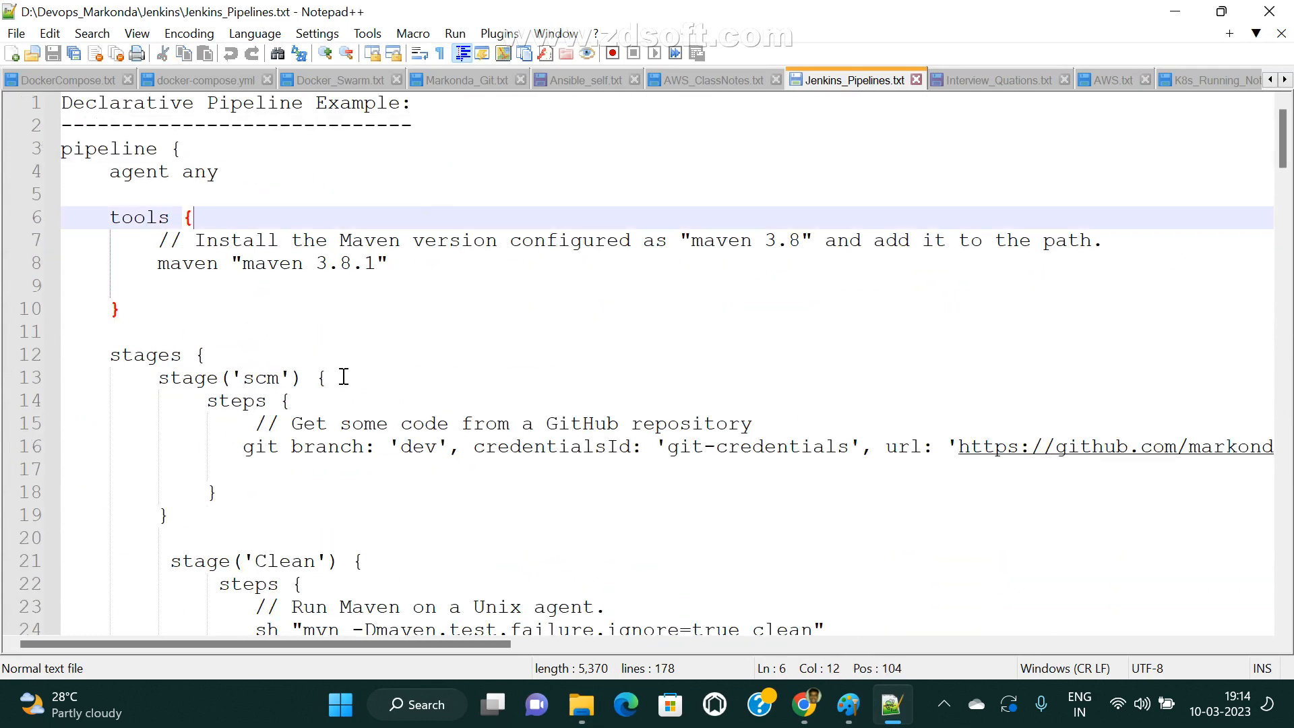
left_click_drag(181, 359, 65, 358)
left_click(198, 358)
double_click(195, 376)
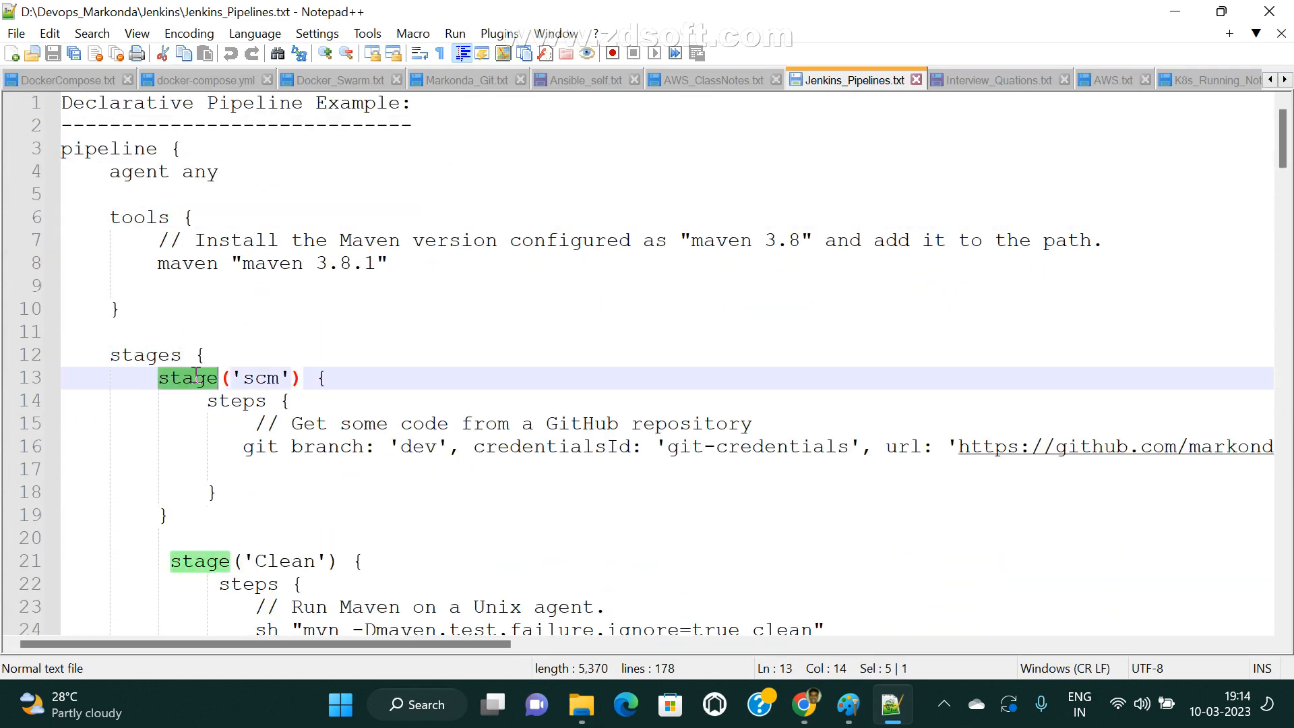
scroll(281, 494, "down", 3)
left_click(206, 356)
left_click(279, 378)
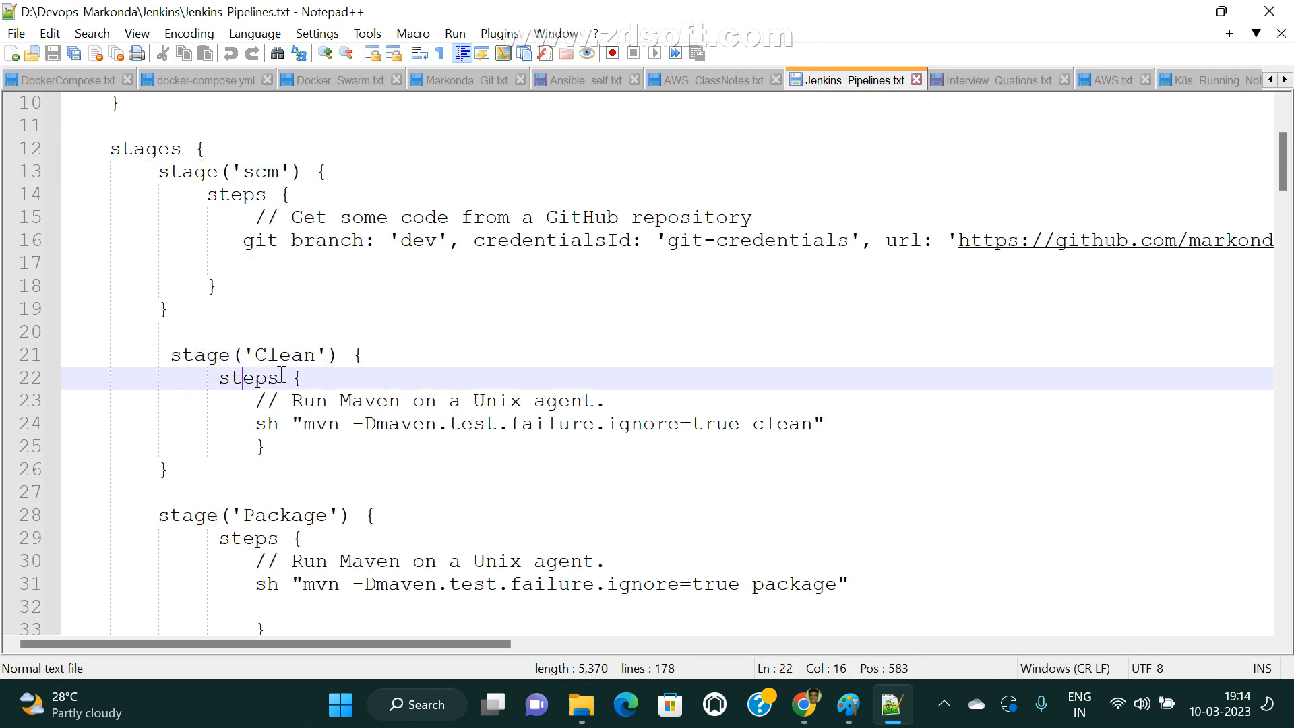
Review the commands of the Clean, Package, Artifact and Connection stages in the declarative example.
left_click_drag(256, 423, 858, 428)
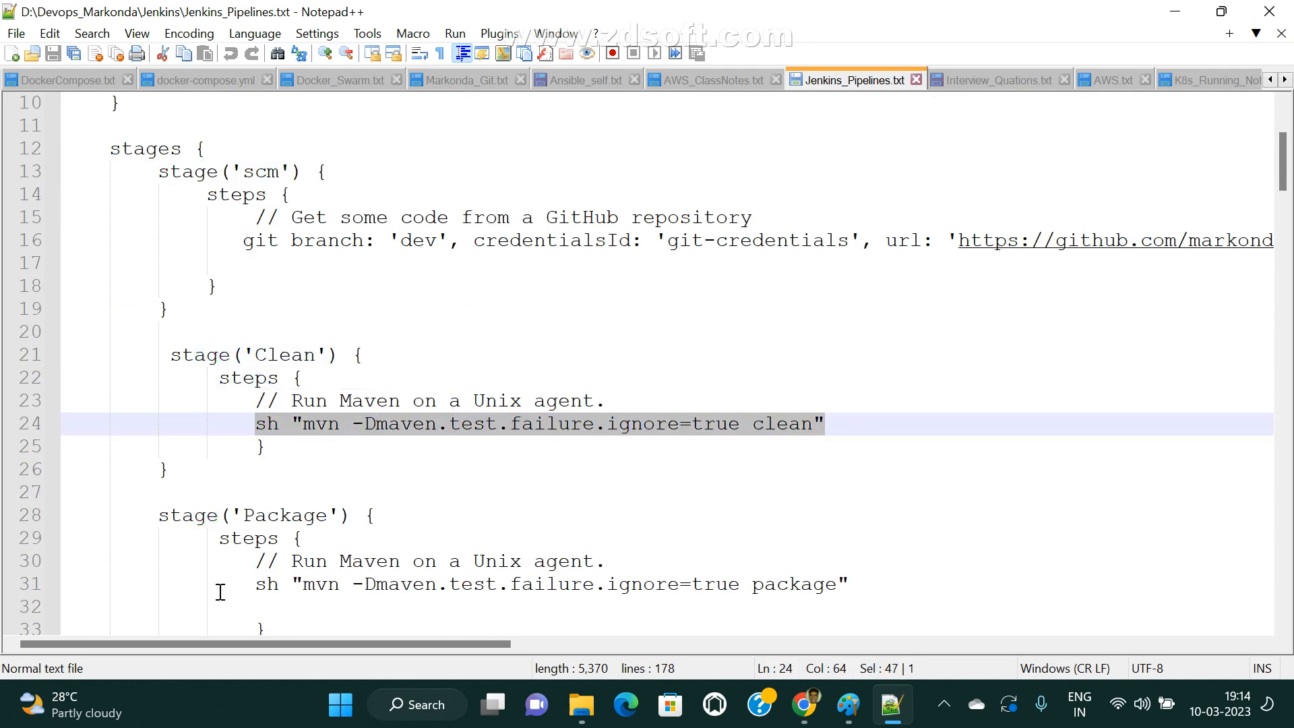
left_click_drag(243, 584, 977, 592)
scroll(357, 438, "down", 6)
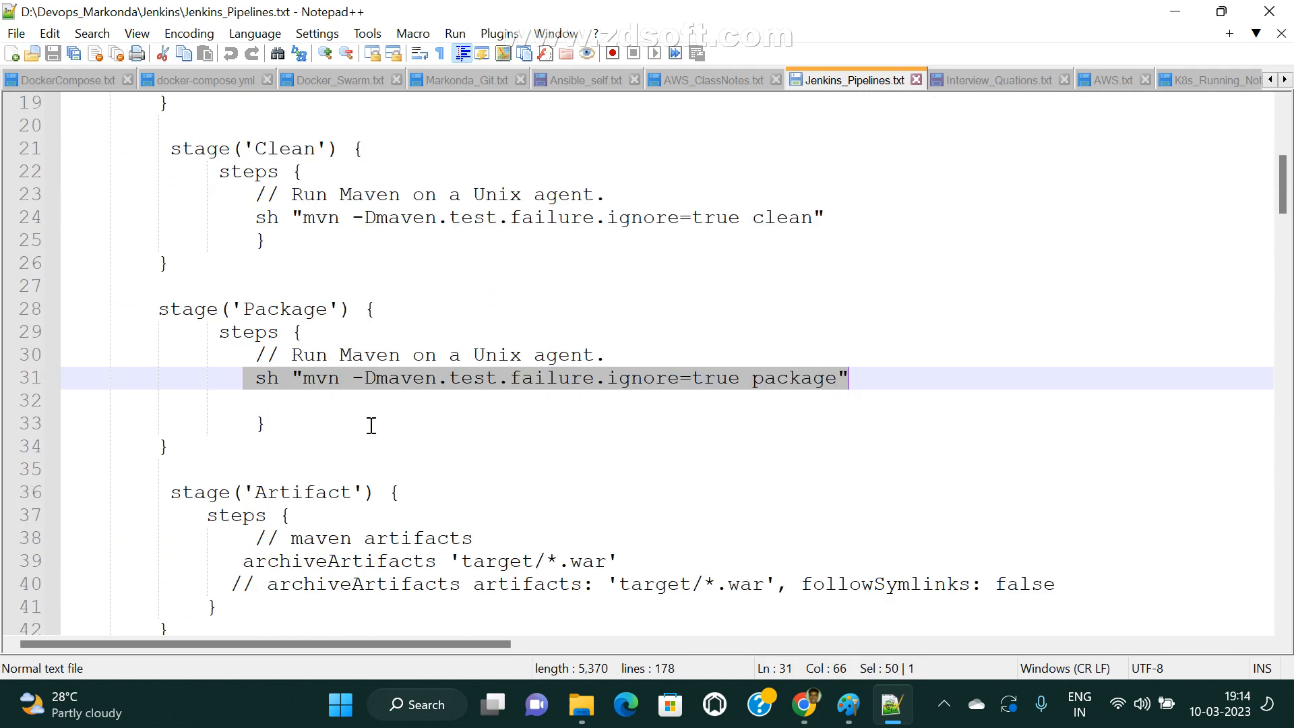
left_click_drag(276, 378, 1029, 395)
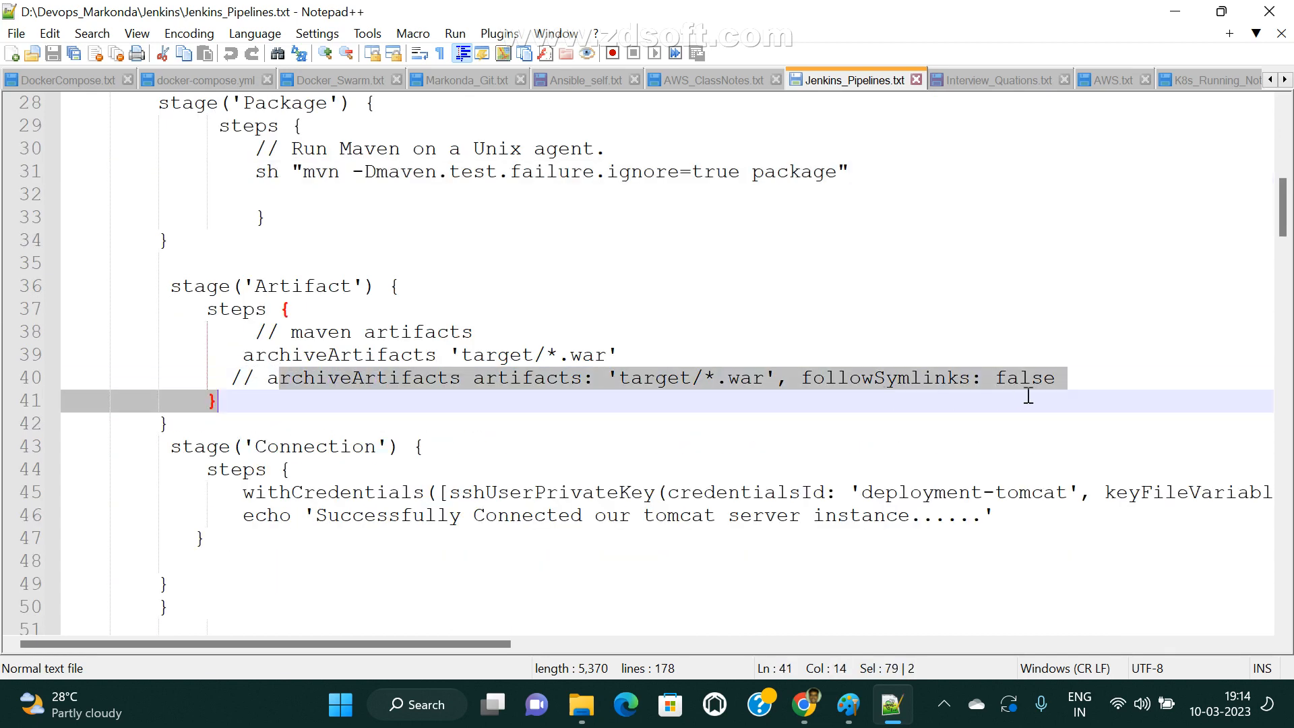
scroll(287, 338, "down", 4)
left_click(684, 260)
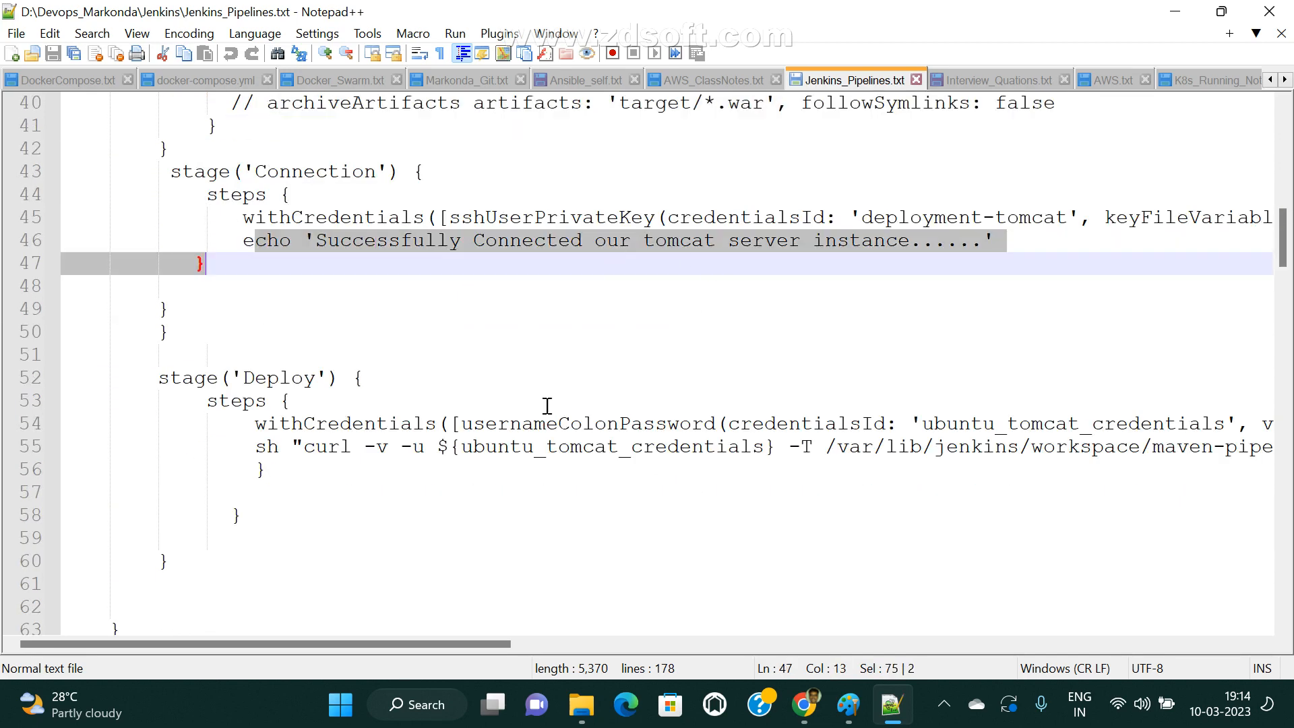
Examine the Deploy stage's steps, then highlight the code from the Connection stage through the Deploy commands.
left_click(449, 438)
left_click_drag(217, 377, 401, 370)
left_click(439, 509)
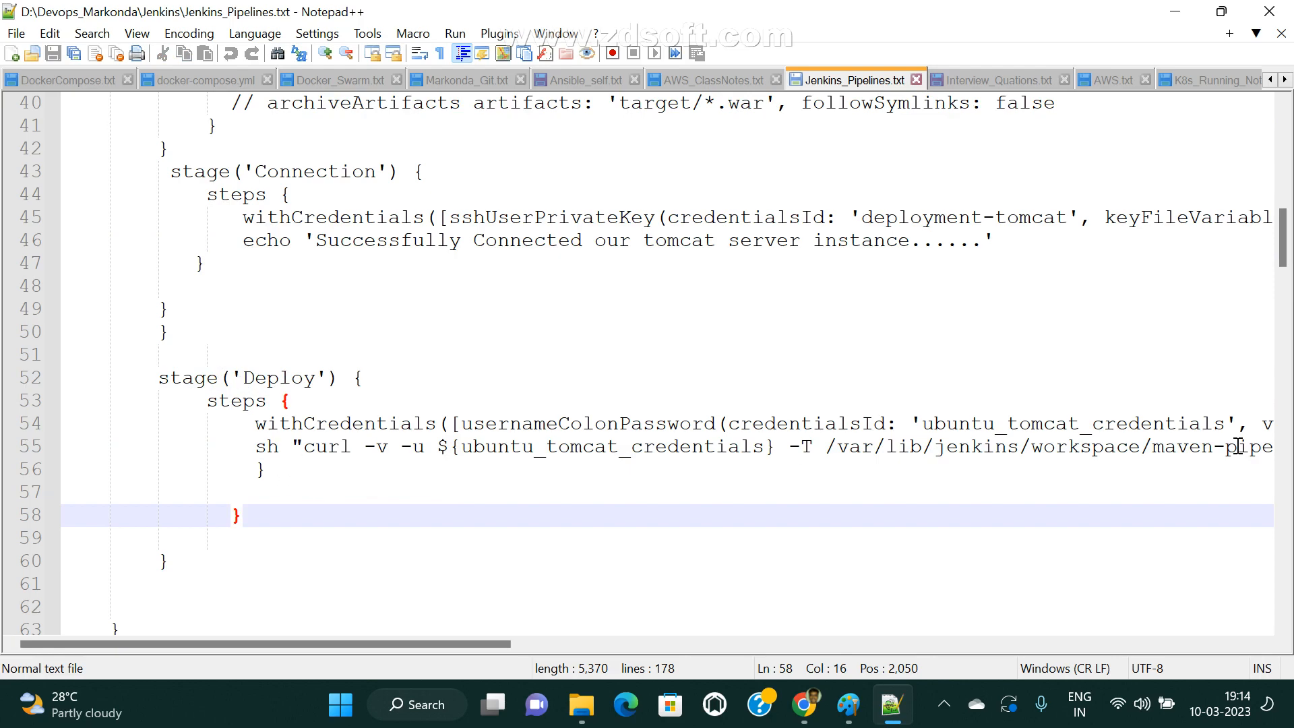
left_click_drag(479, 645, 508, 644)
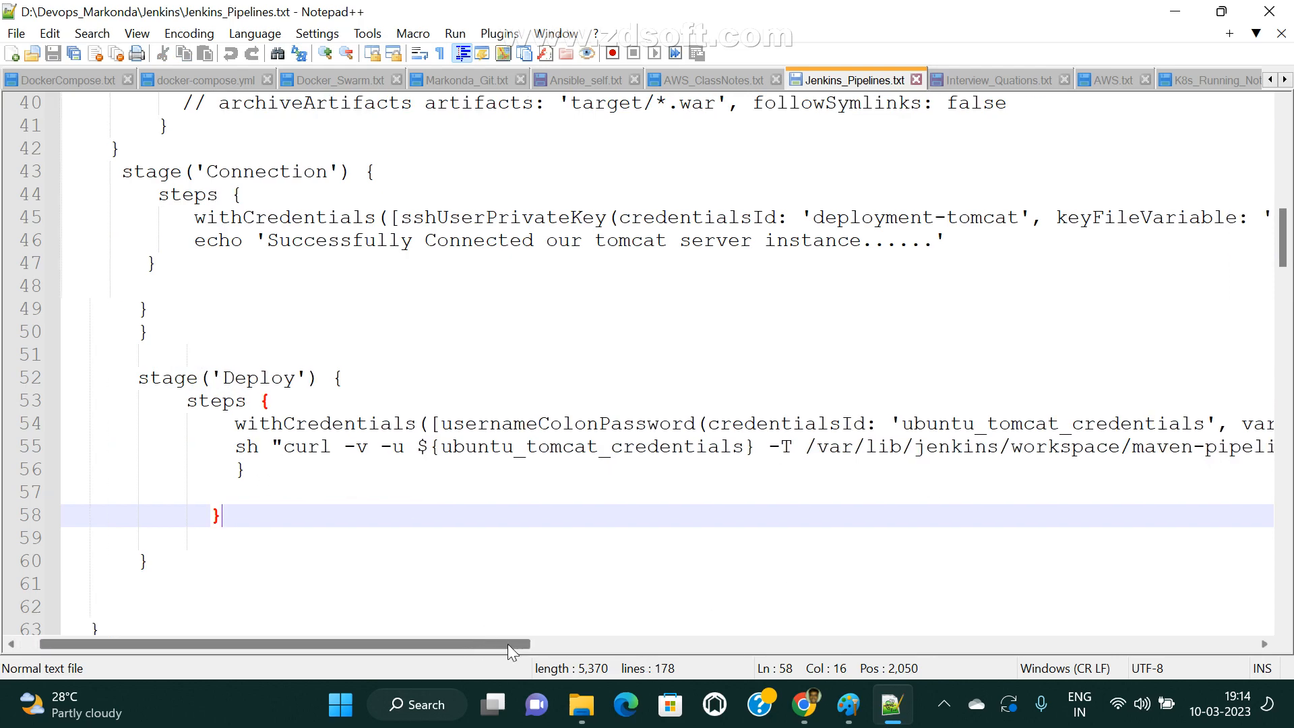
left_click_drag(313, 622, 321, 488)
left_click(296, 491)
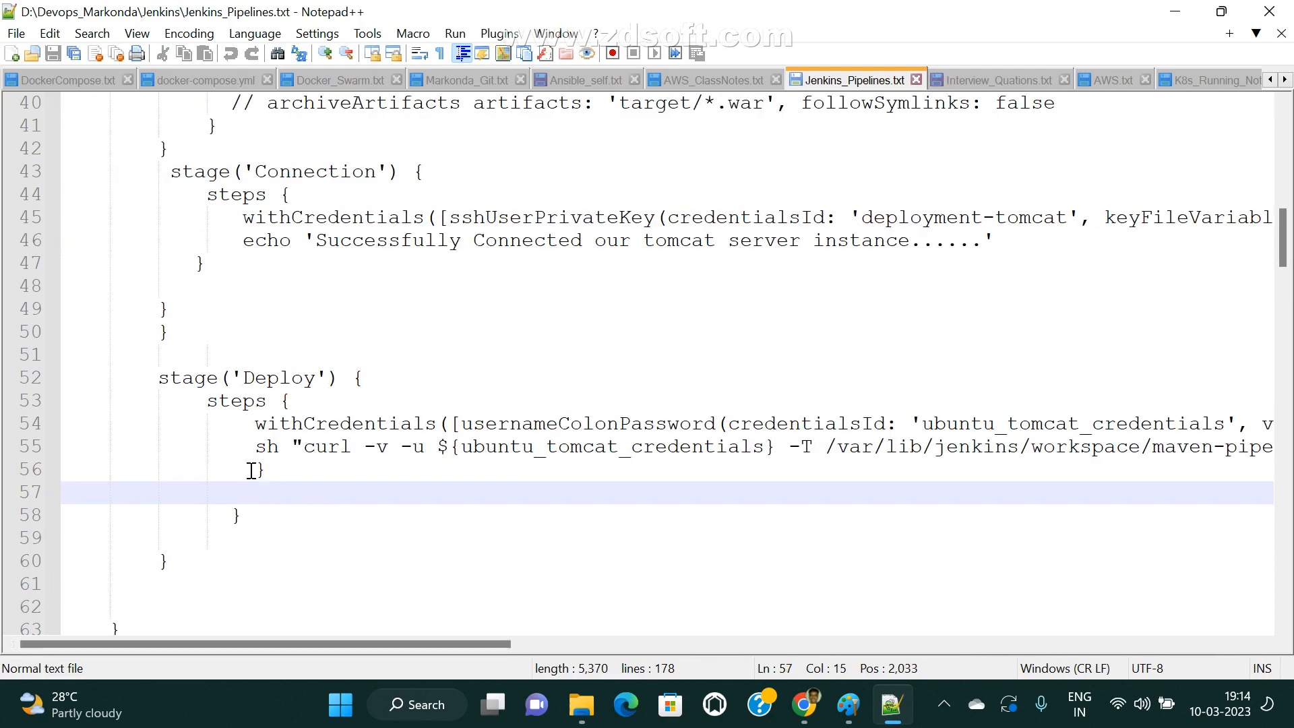
scroll(252, 470, "up", 2)
left_click_drag(166, 285, 341, 604)
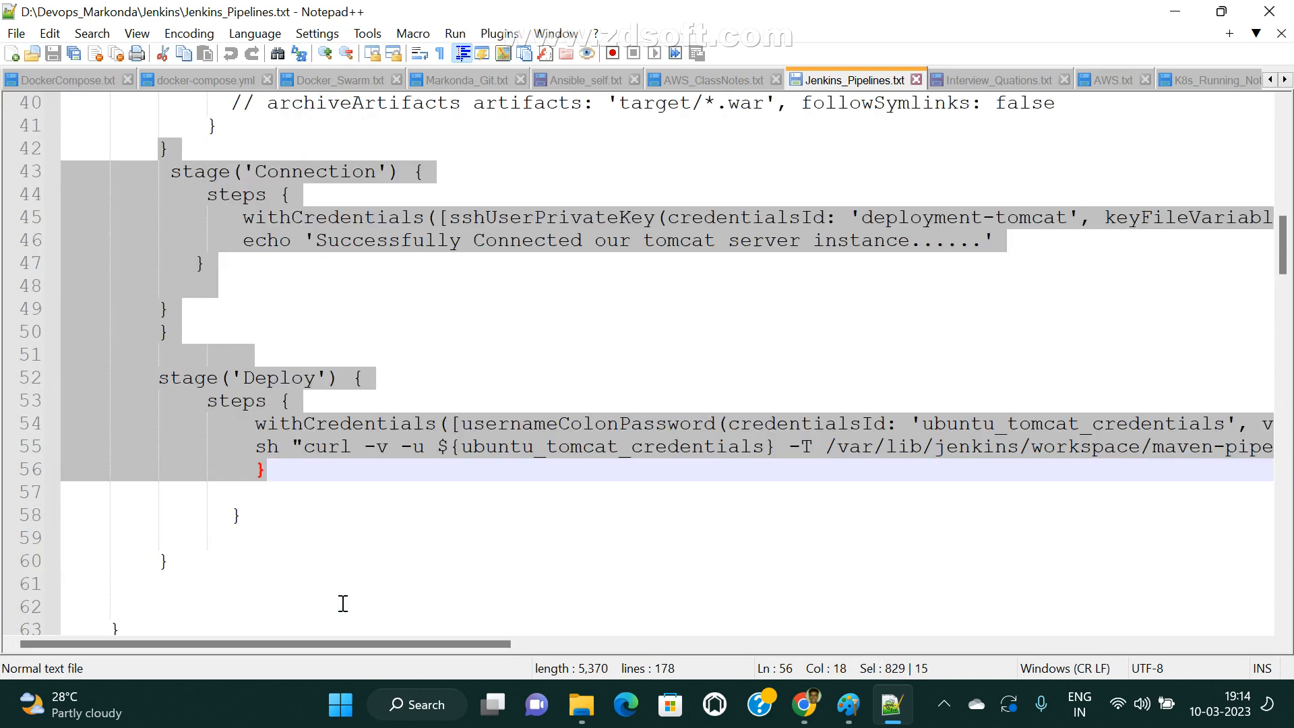
scroll(323, 594, "down", 2)
scroll(253, 475, "up", 3)
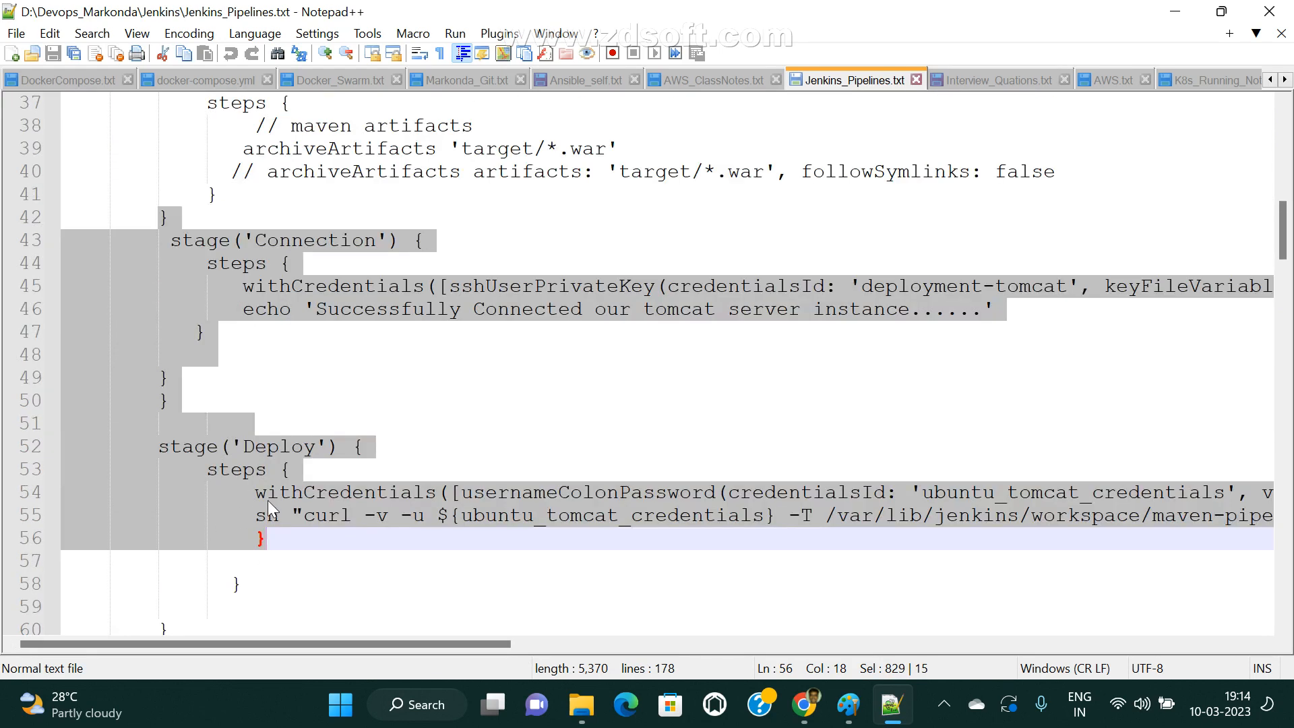
left_click(286, 578)
Highlight the whole Artifact stage, then check where the Deploy stage's closing brace ends.
scroll(192, 592, "up", 3)
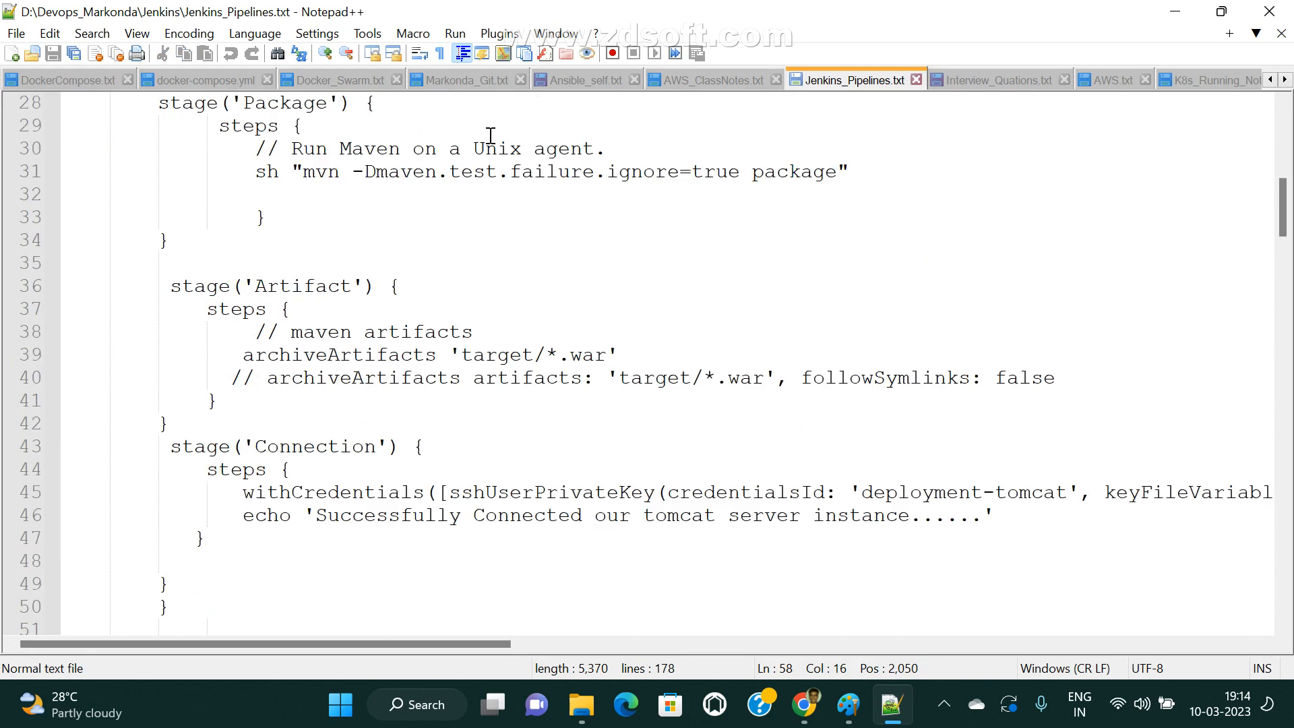
left_click_drag(169, 286, 259, 424)
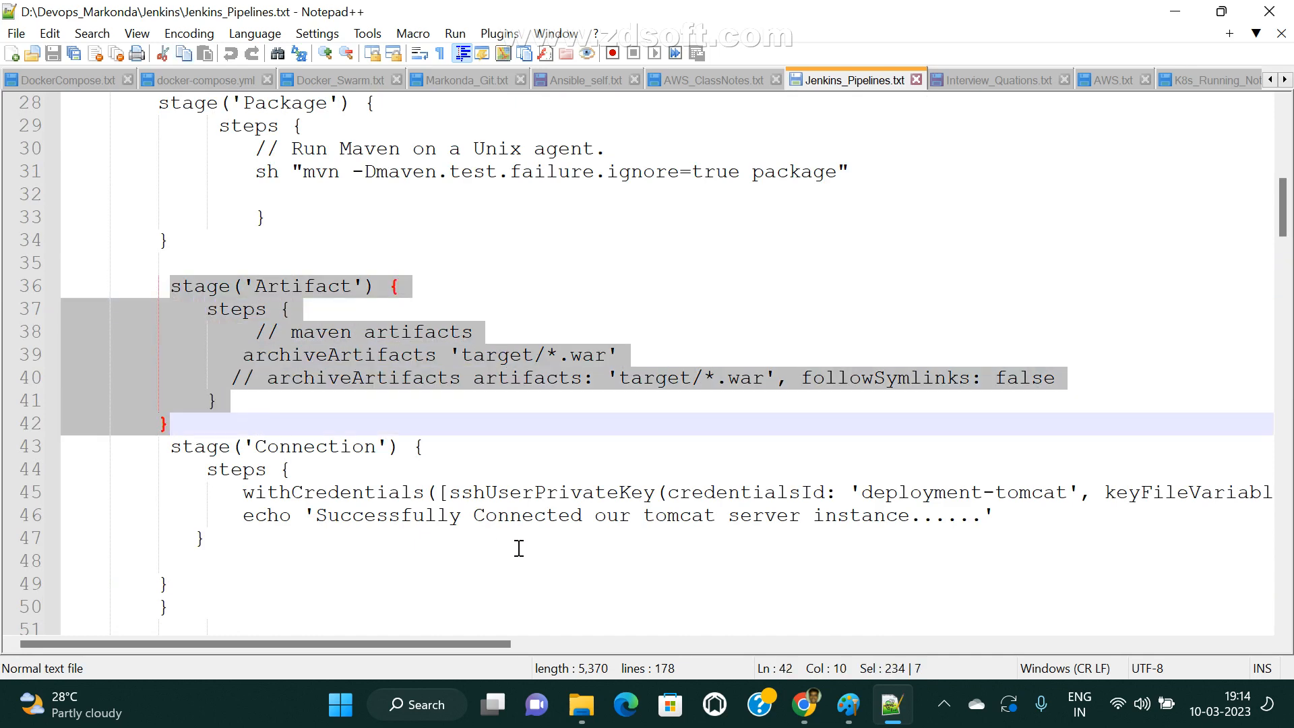
scroll(519, 548, "down", 7)
left_click(205, 378)
left_click(207, 357)
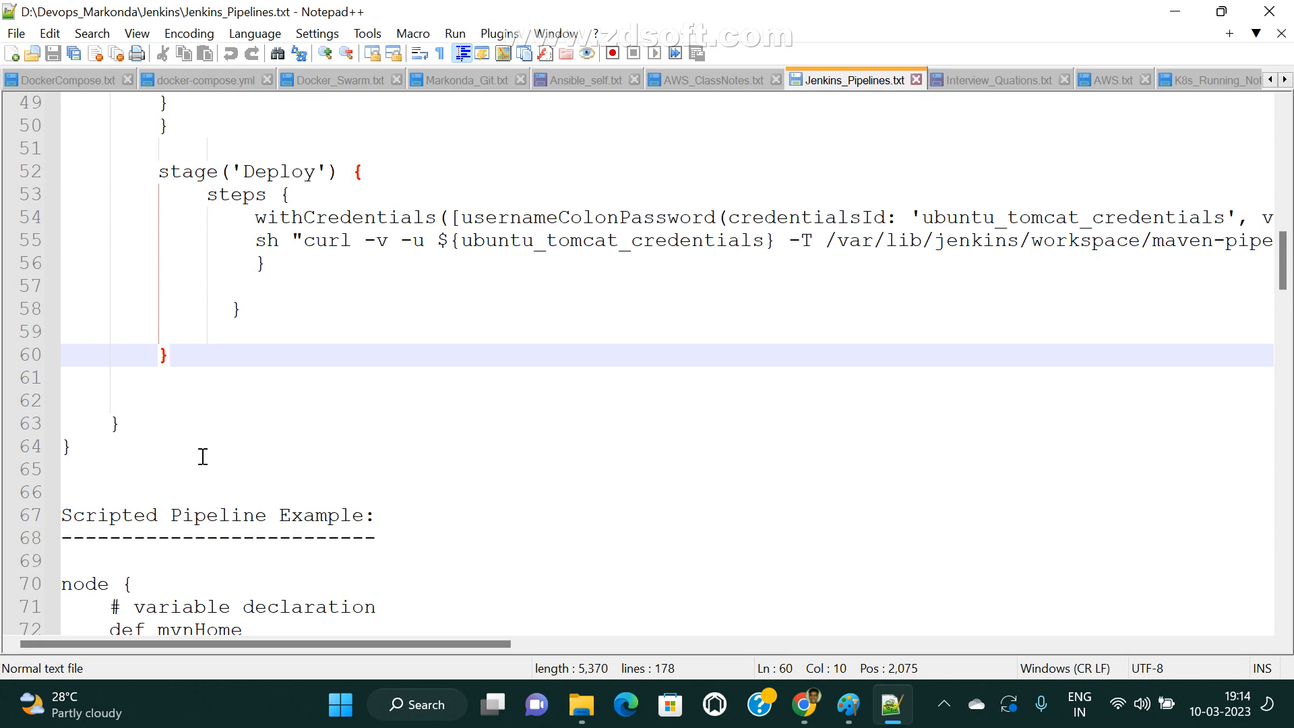
Highlight the complete declarative pipeline example, from its opening pipeline line through the final closing brace before the scripted example.
scroll(203, 456, "up", 16)
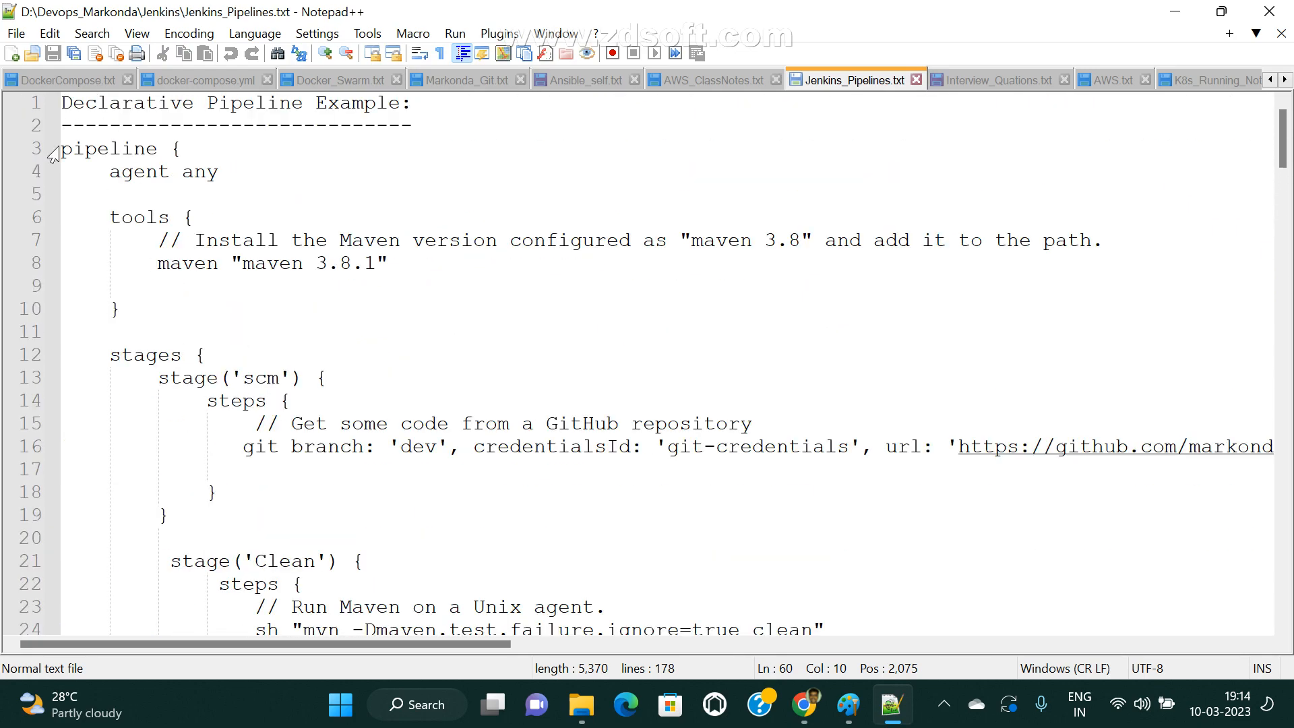
left_click_drag(62, 149, 196, 172)
scroll(201, 452, "up", 8)
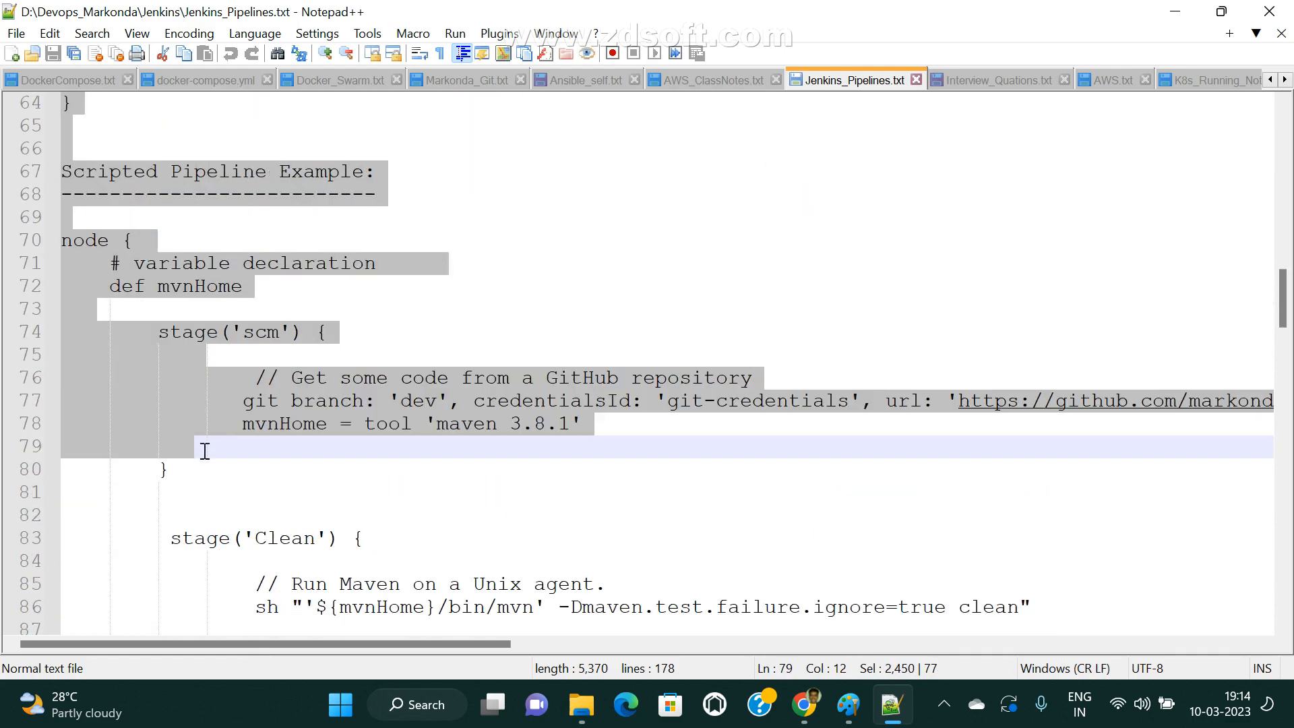
left_click(92, 389)
left_click_drag(92, 389, 62, 101)
scroll(179, 394, "up", 1)
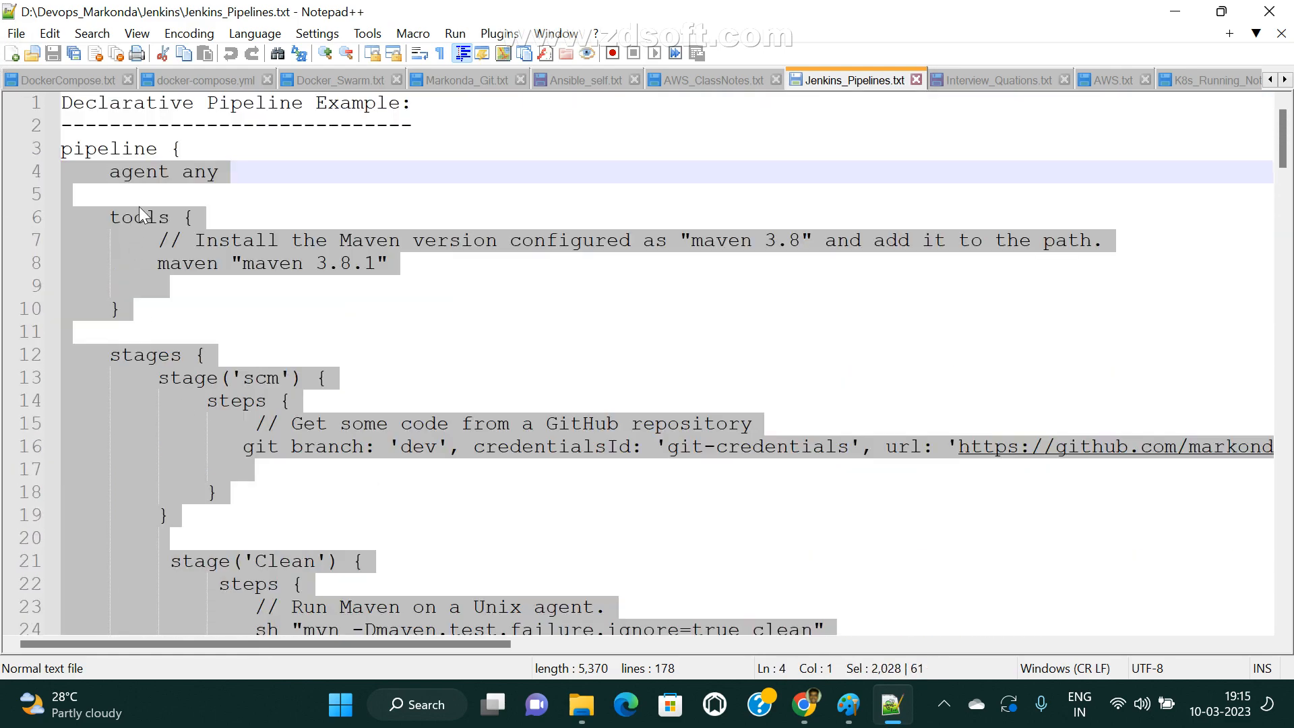
left_click(180, 150)
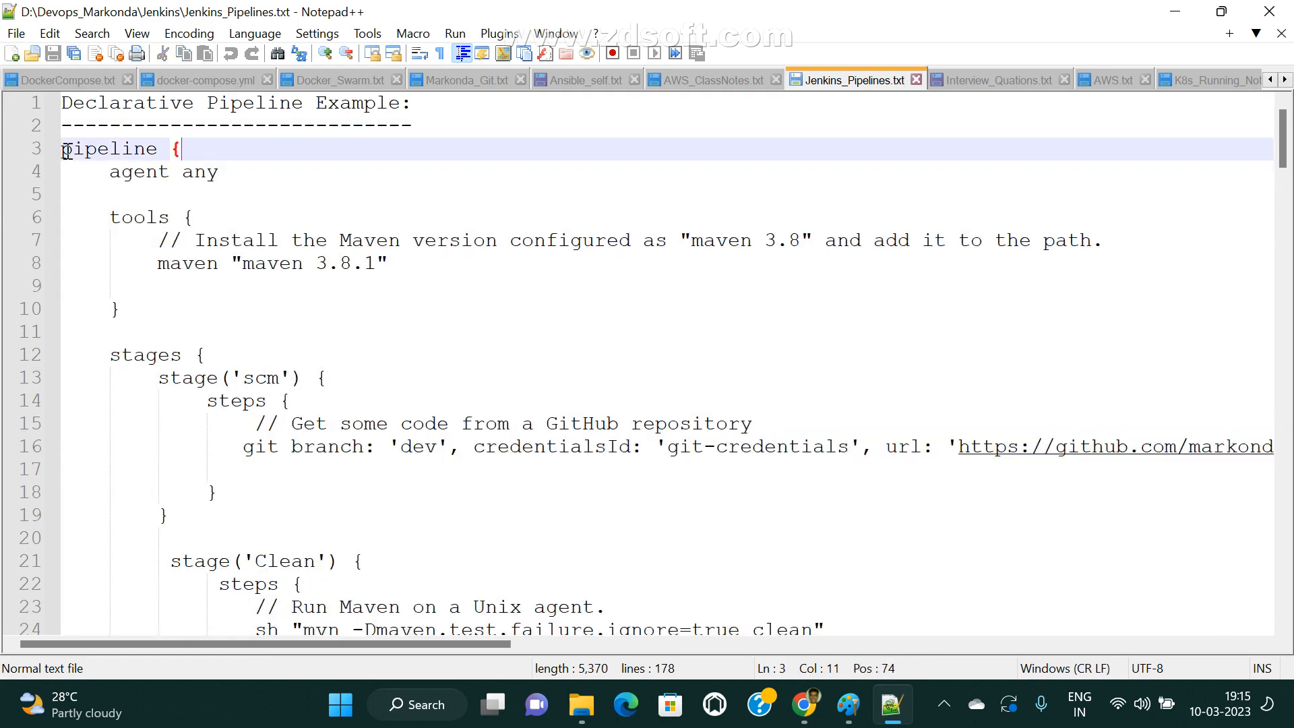
left_click_drag(66, 151, 93, 362)
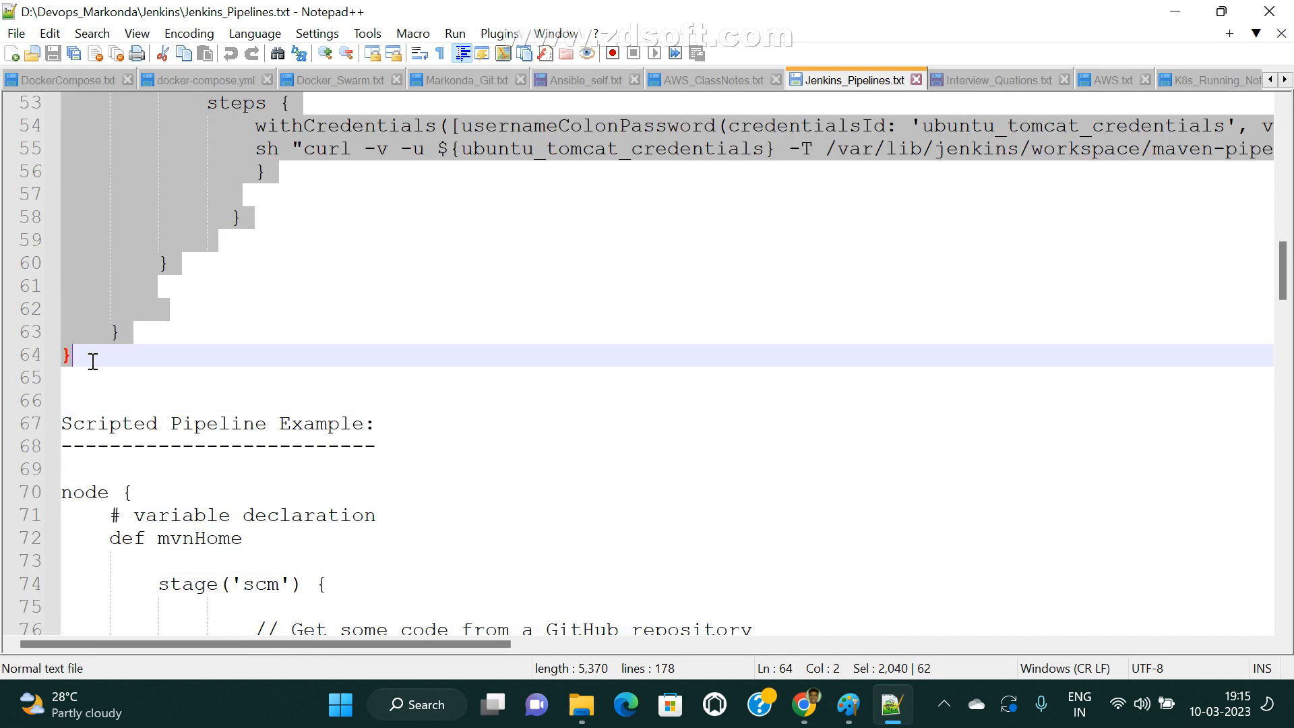
left_click(140, 364)
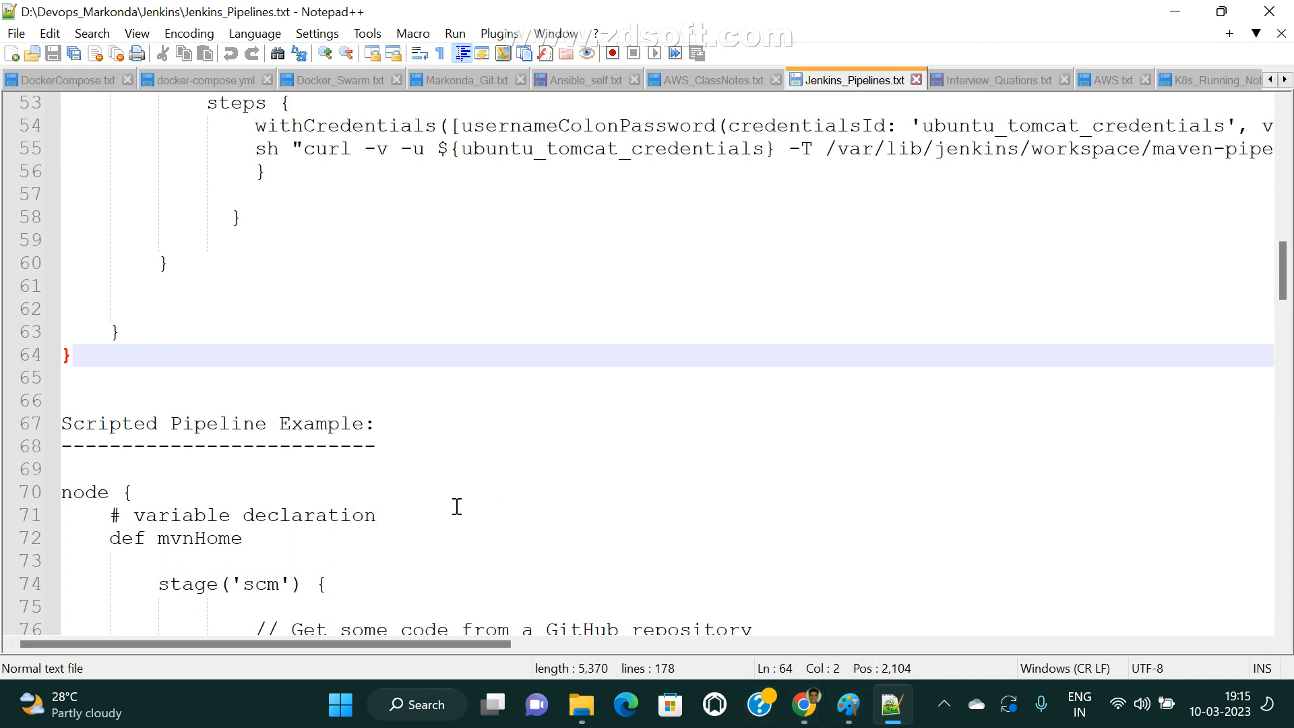
Switch to Chrome and search Google for "jenkins multibranch pipeline" in a new tab.
mouse_move(804, 705)
left_click(684, 613)
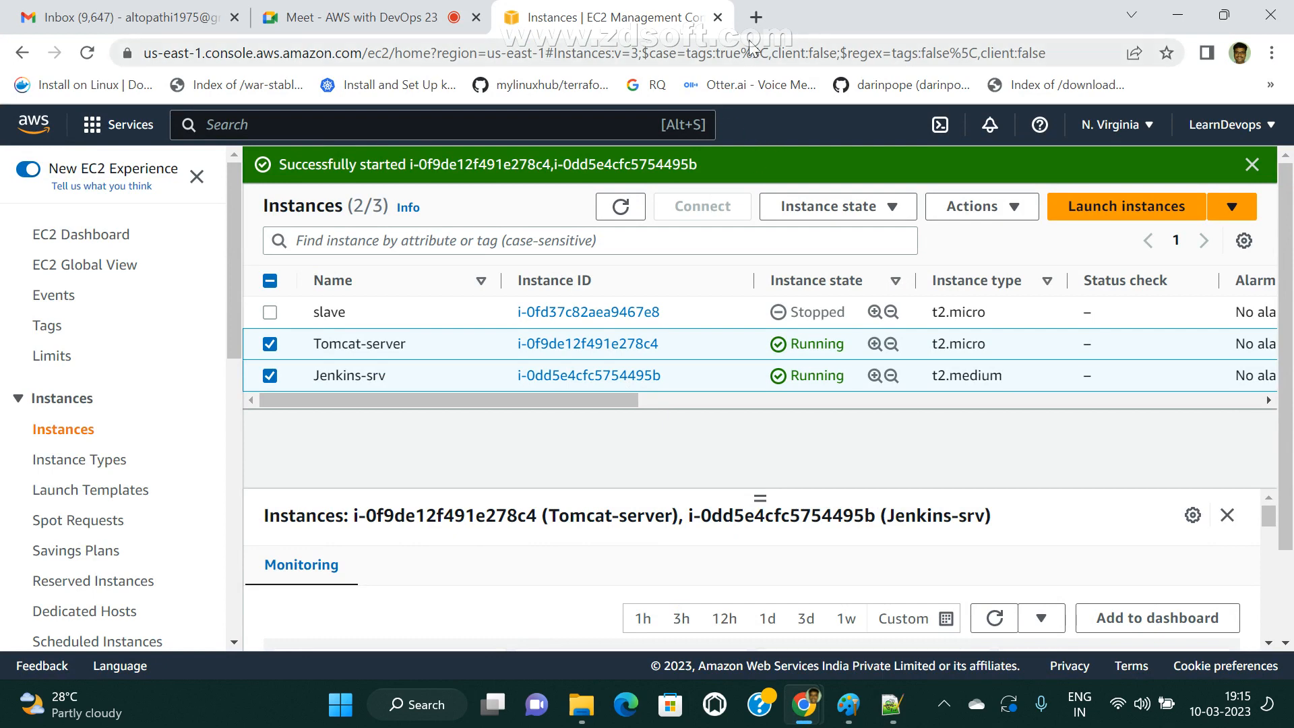
left_click(761, 16)
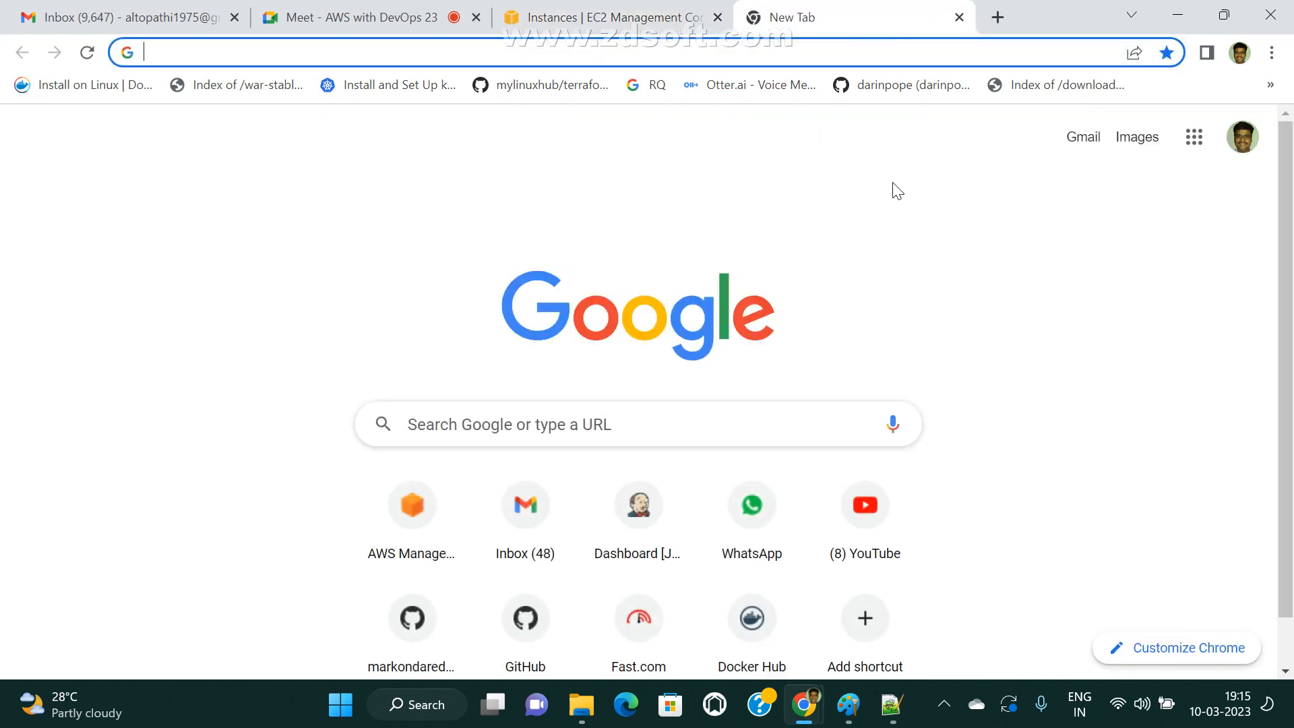
type("jenk")
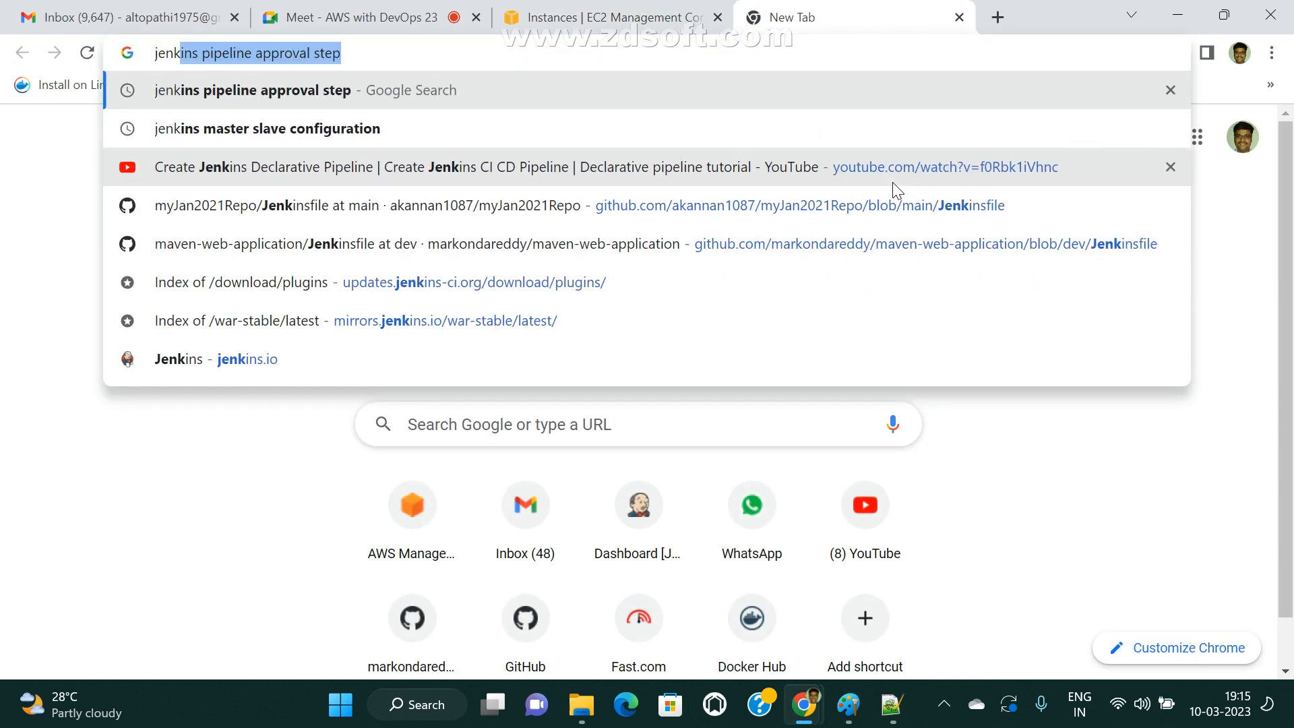
type("ins multip")
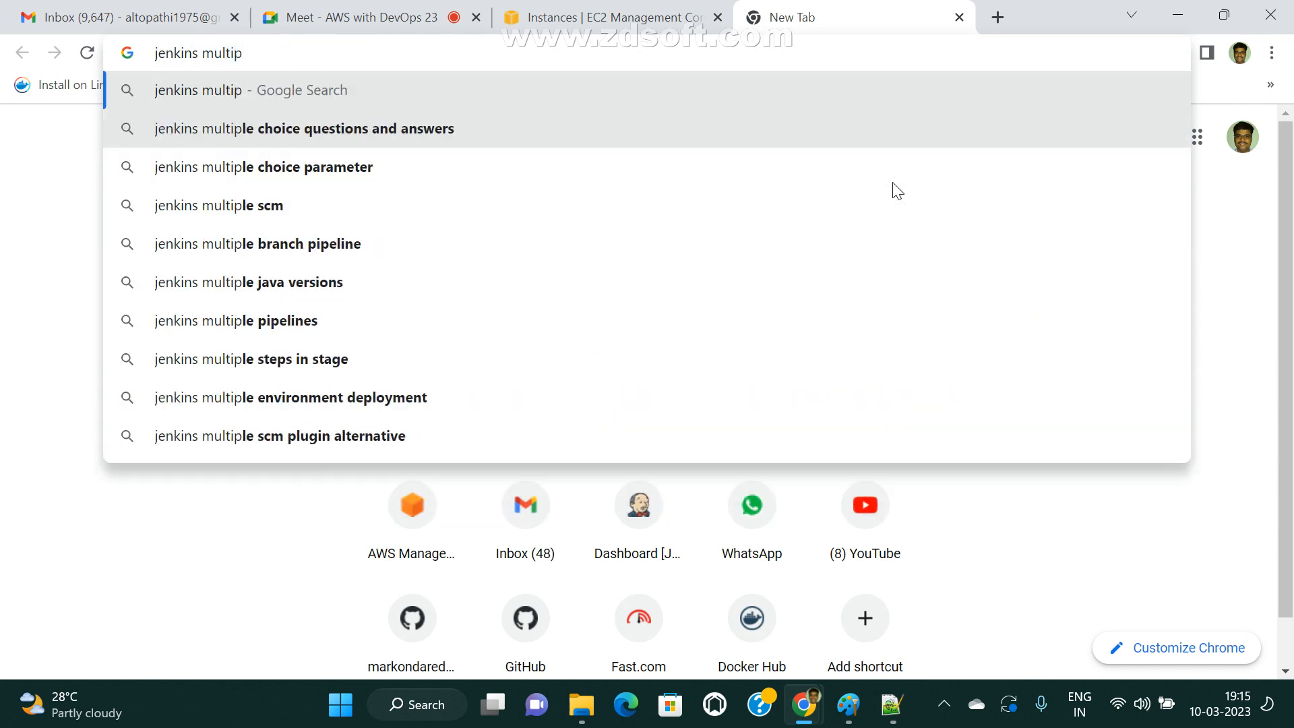
key("BackSpace")
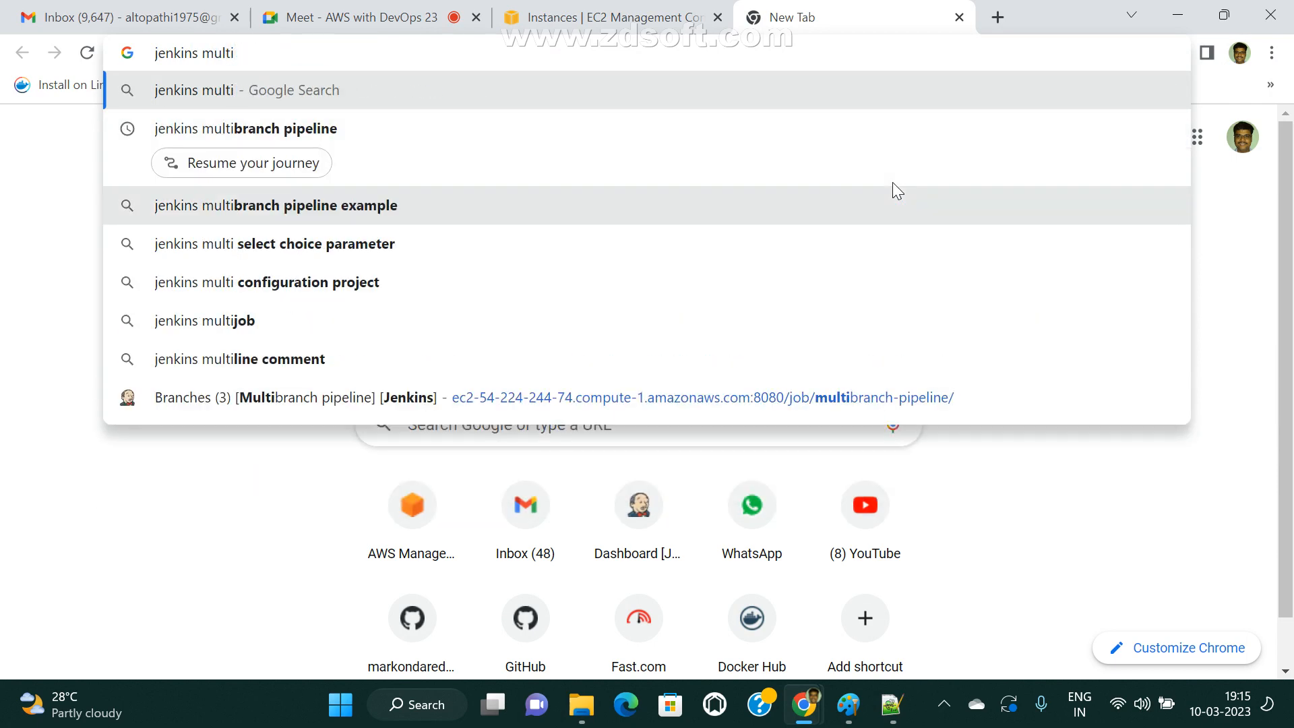
left_click(272, 143)
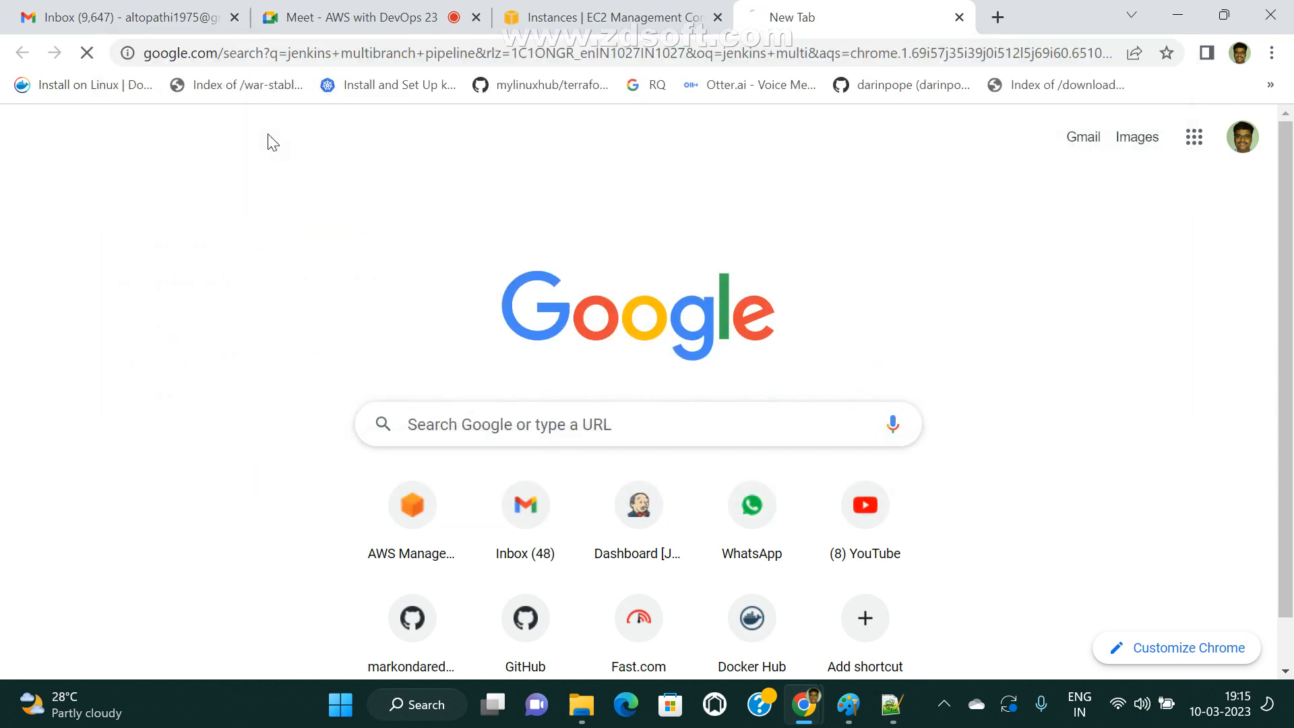
Open the Jenkins Branches and Pull Requests page and highlight the Multibranch Pipeline definition, including the words about different branches.
left_click(189, 377)
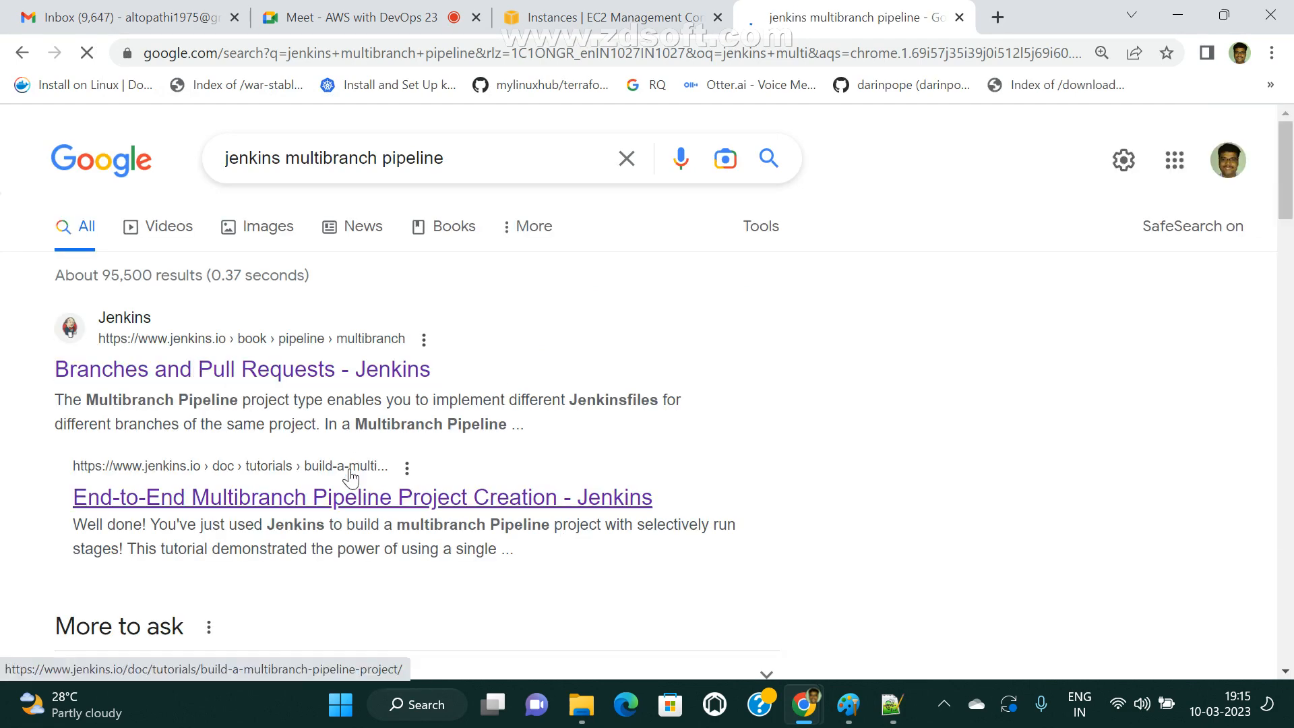
left_click(640, 17)
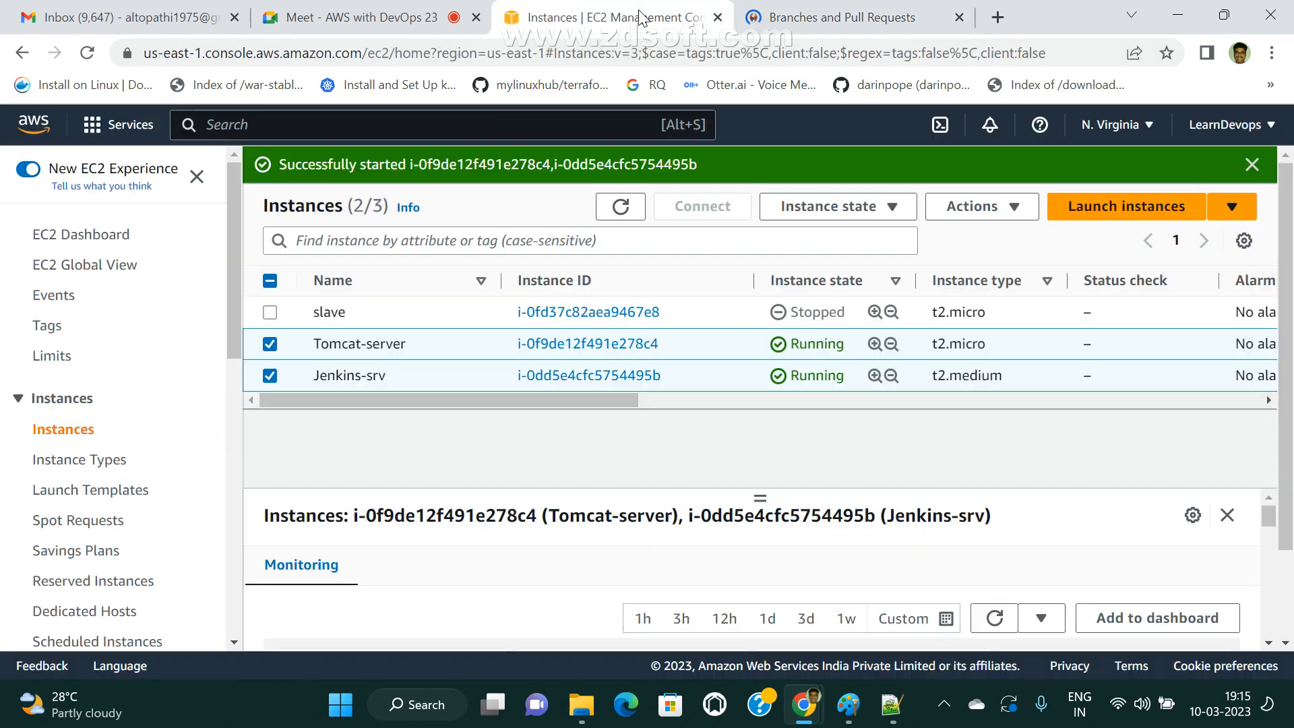
left_click(832, 17)
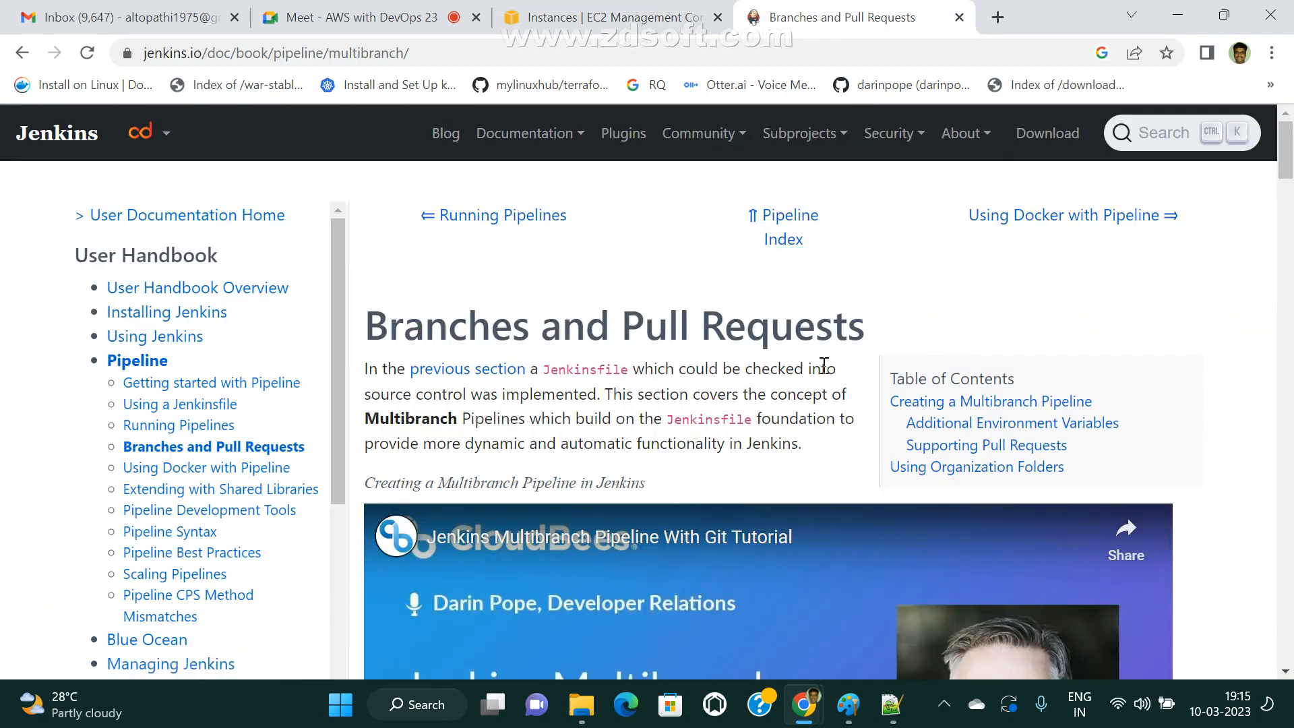
scroll(824, 365, "down", 10)
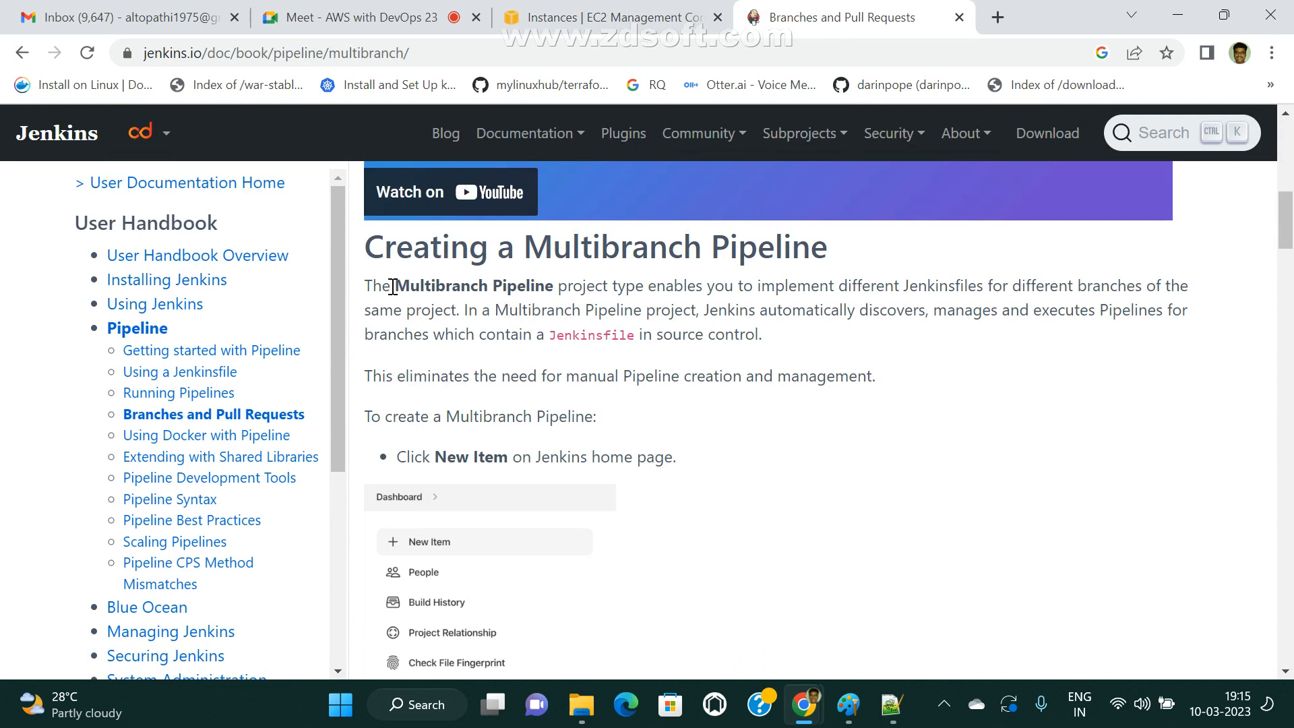
left_click_drag(425, 286, 635, 296)
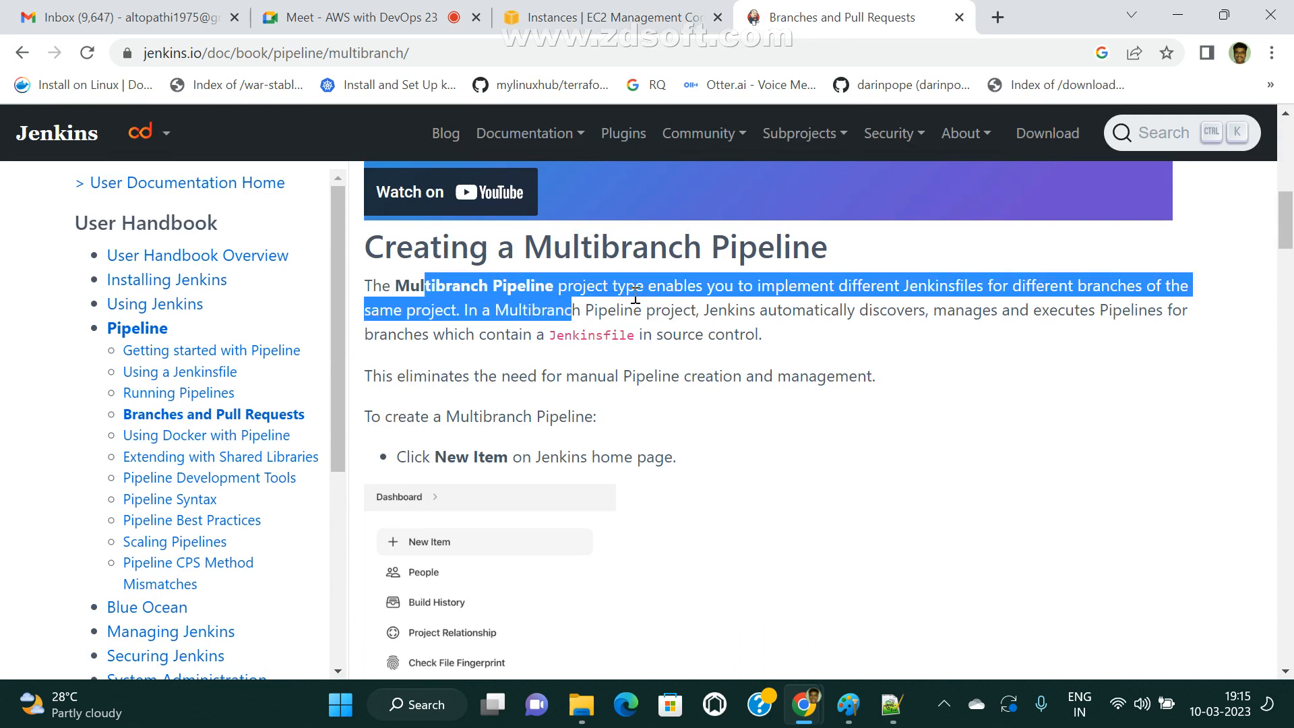
left_click(705, 291)
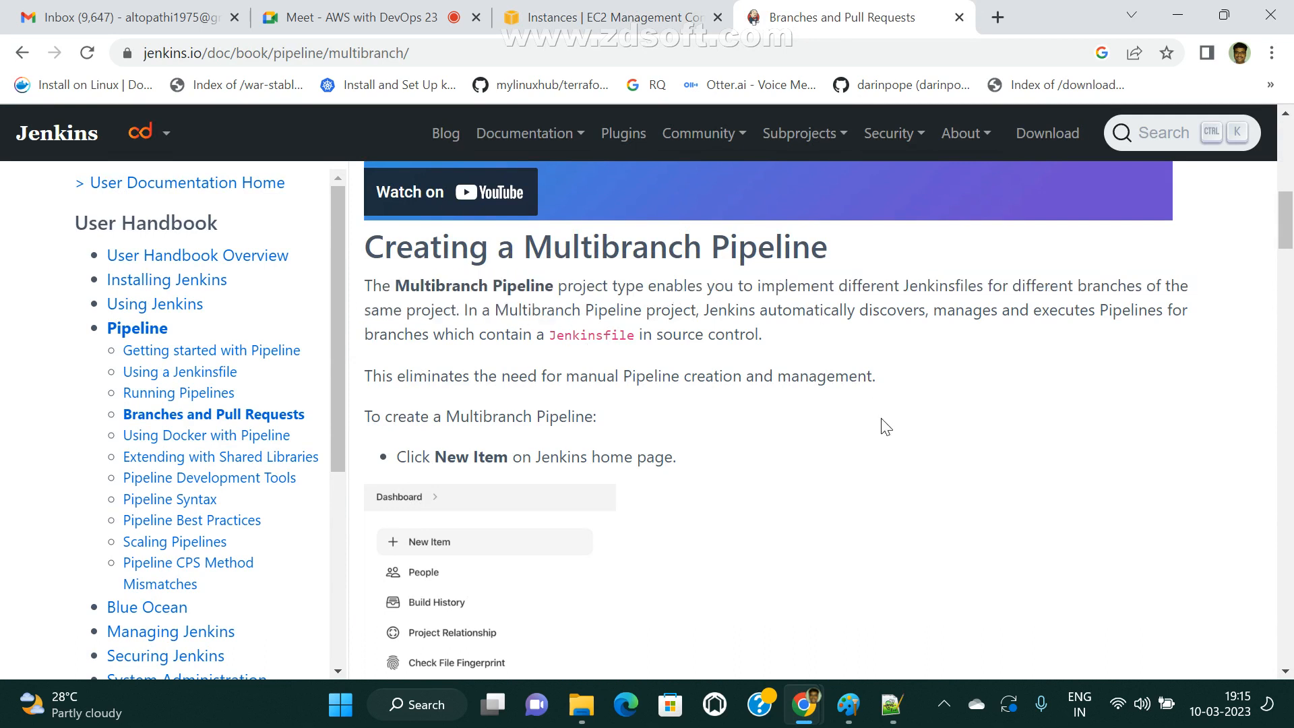
left_click_drag(910, 284, 1146, 286)
Switch to Notepad++ and highlight the scm stage and its 'dev' branch value in the declarative example.
left_click(848, 704)
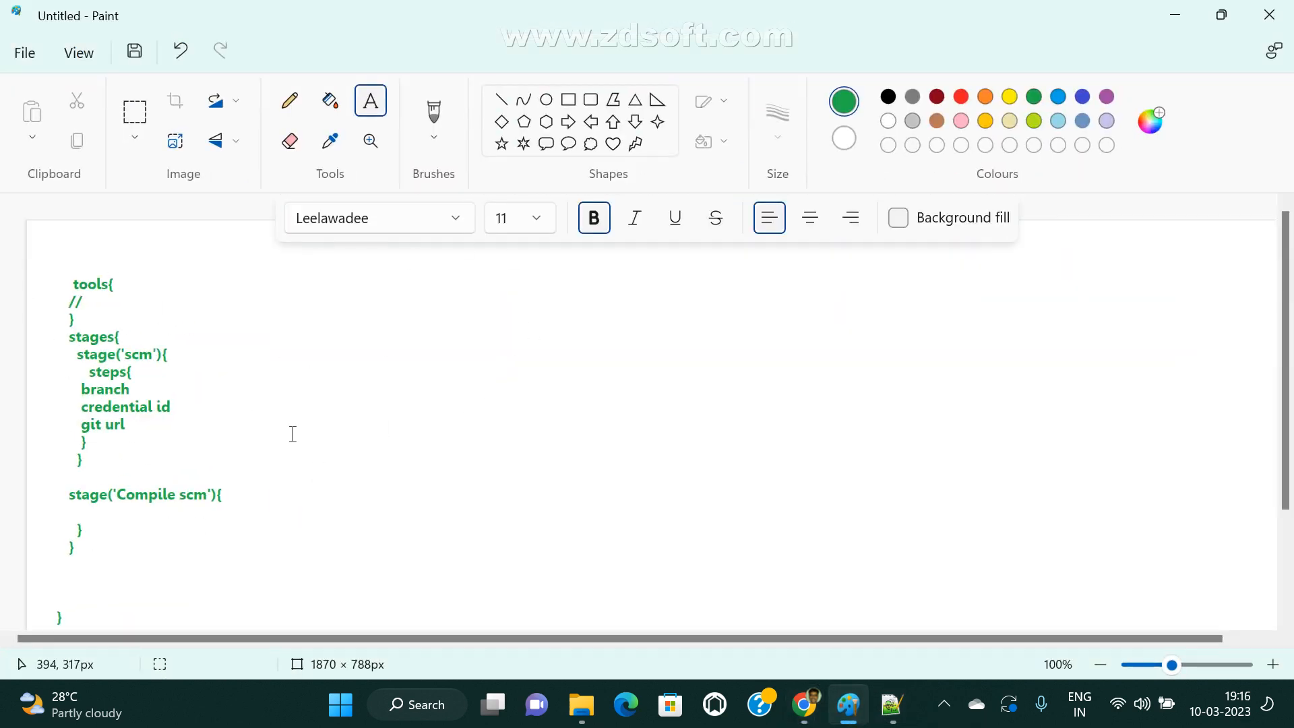
left_click(891, 704)
scroll(581, 396, "up", 15)
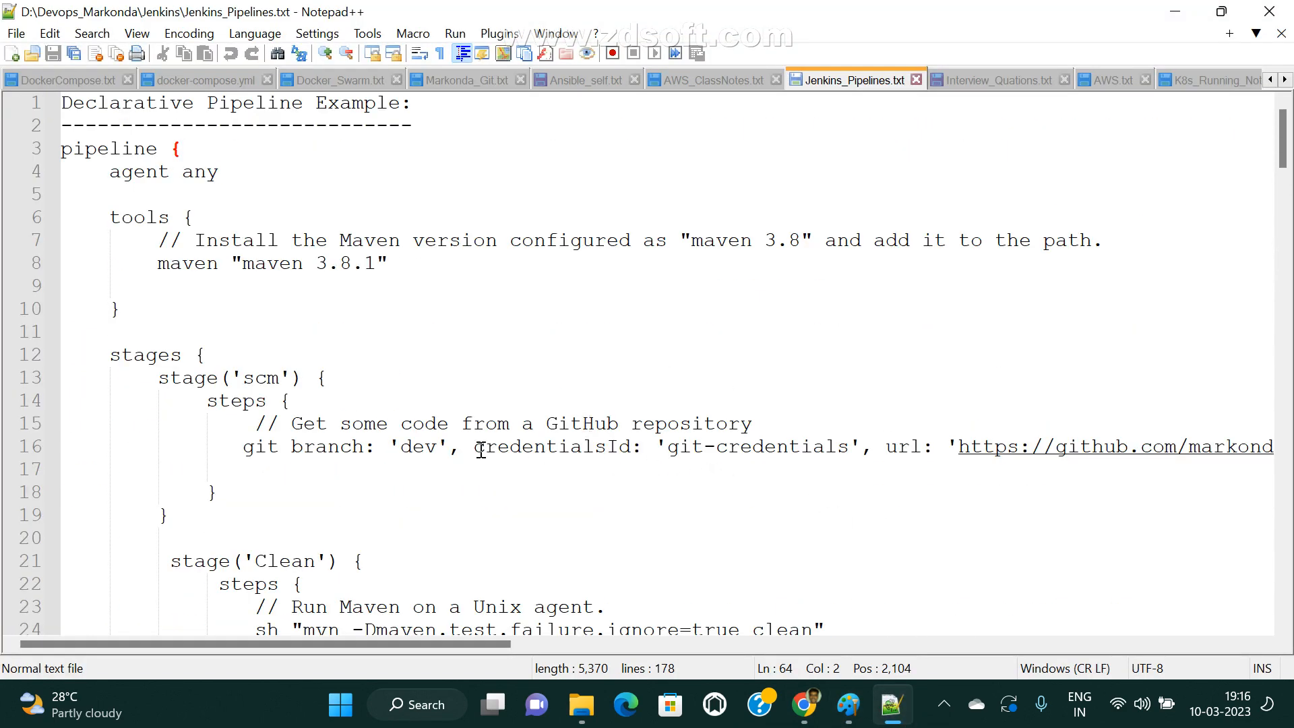
left_click_drag(460, 446, 285, 442)
left_click(364, 446)
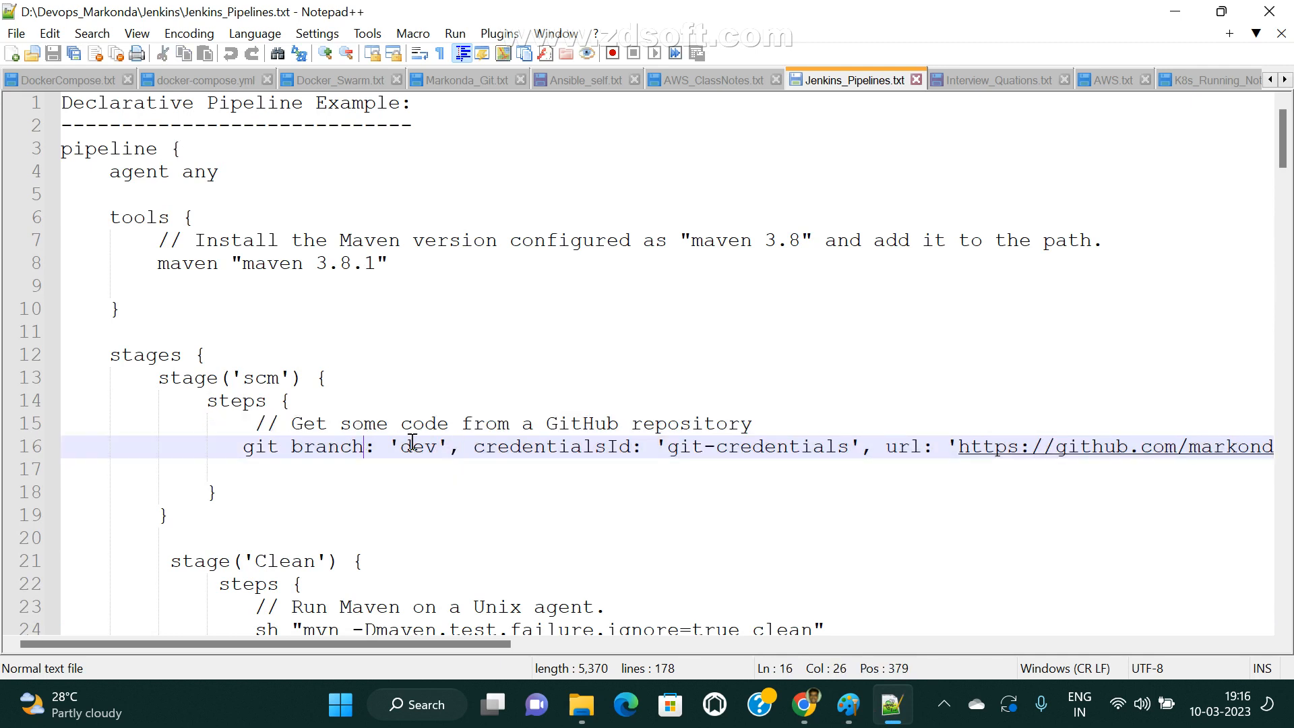
left_click_drag(400, 446, 449, 451)
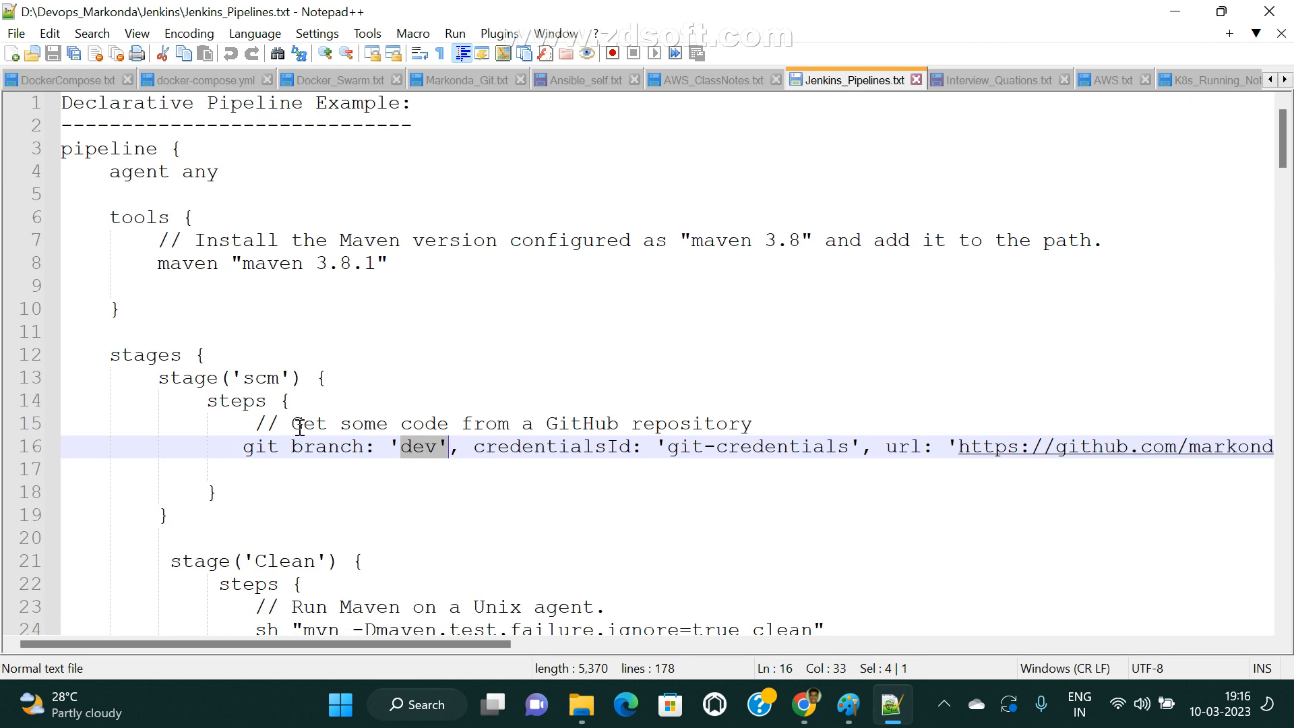
left_click_drag(110, 354, 193, 529)
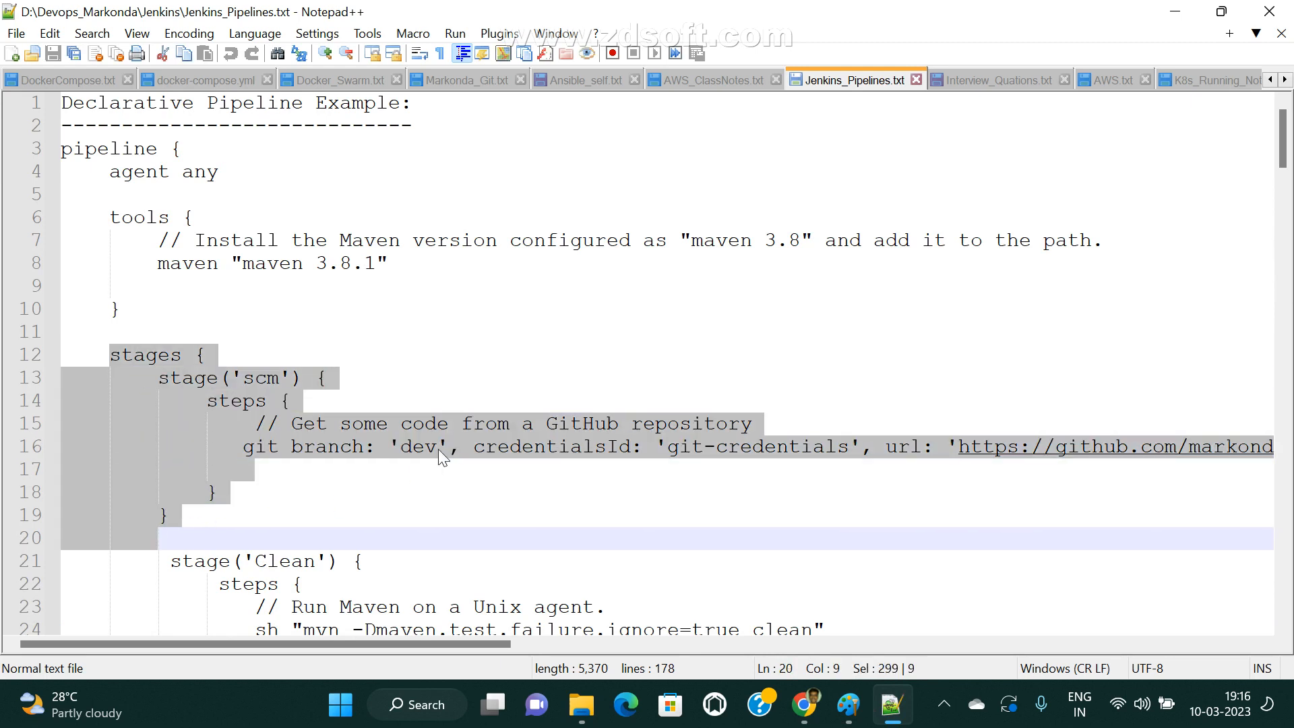
left_click(439, 449)
left_click_drag(388, 447, 447, 448)
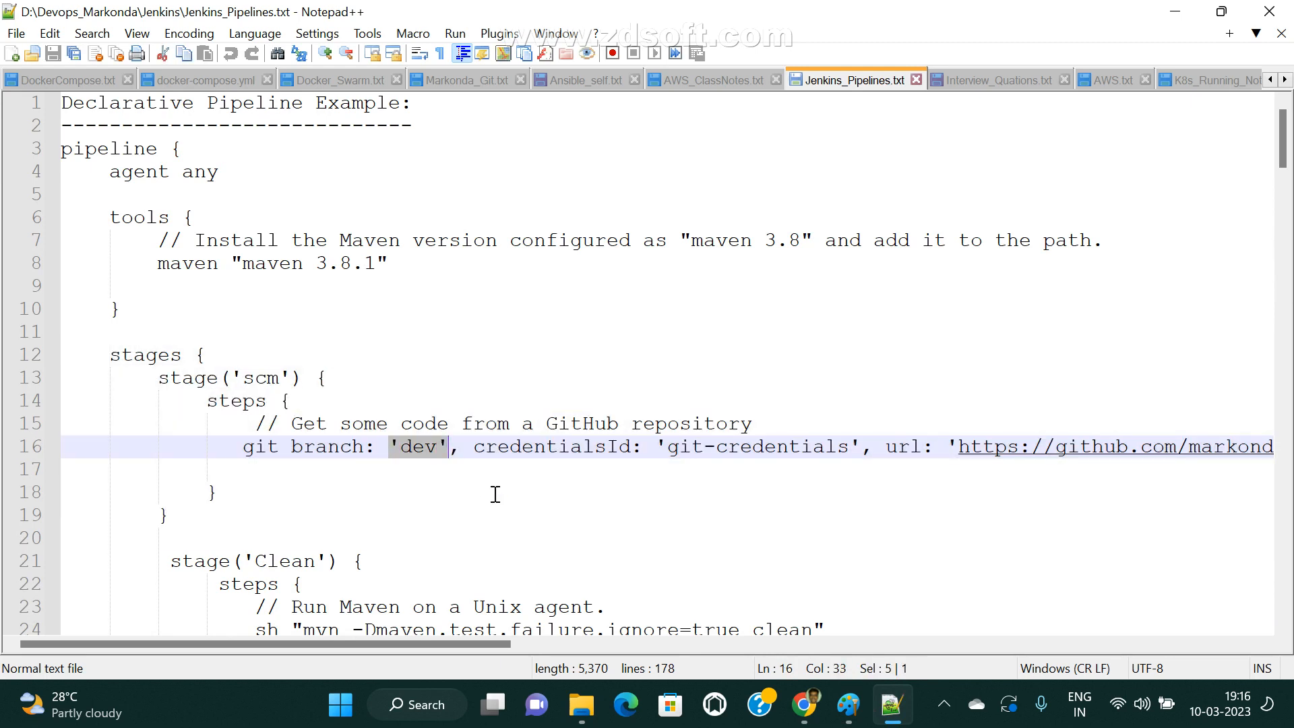
Switch to the EC2 console in Chrome and open the SSH client connection instructions for the Jenkins-srv instance.
mouse_move(804, 704)
left_click(620, 642)
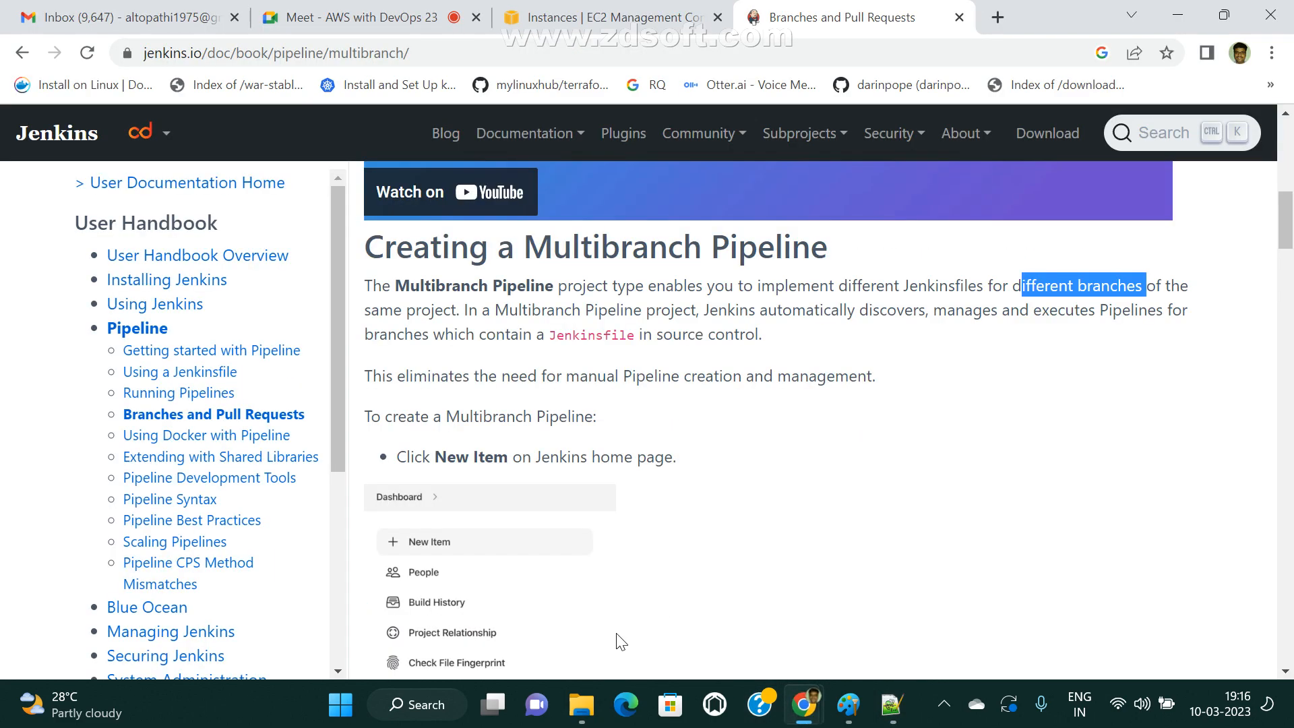
scroll(620, 643, "up", 7)
left_click(640, 17)
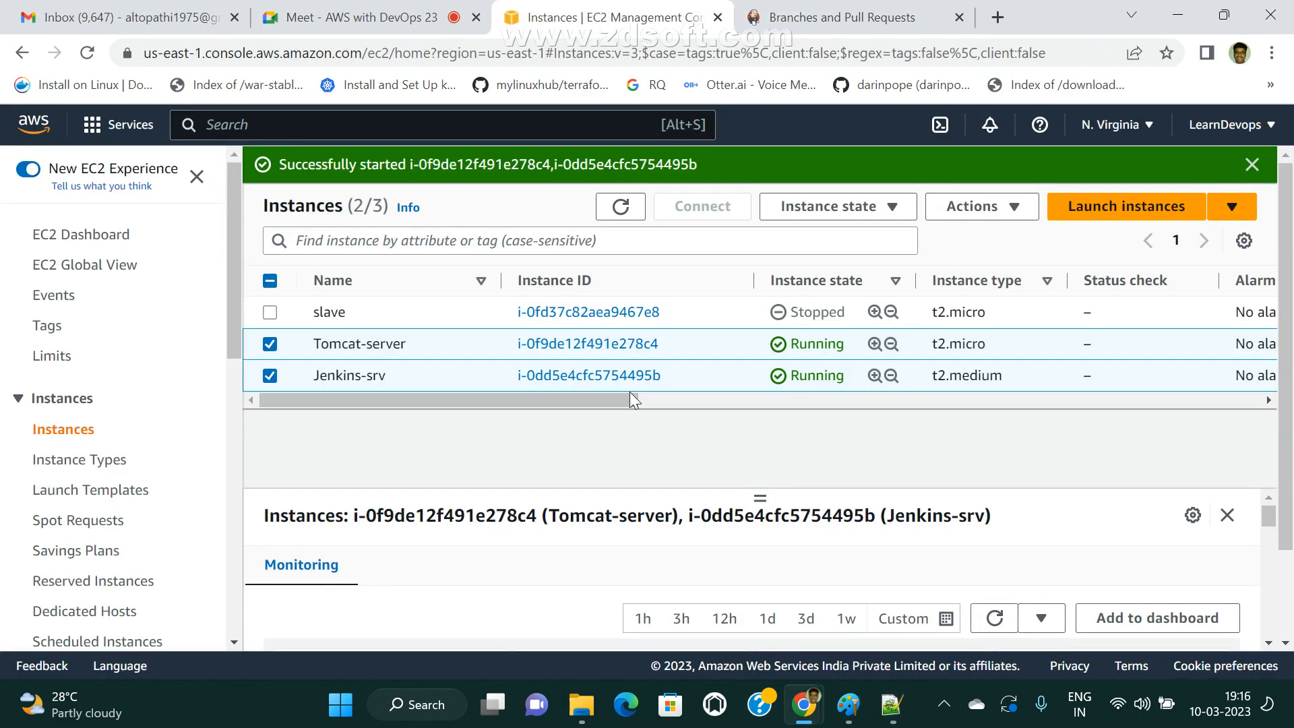
left_click(591, 377)
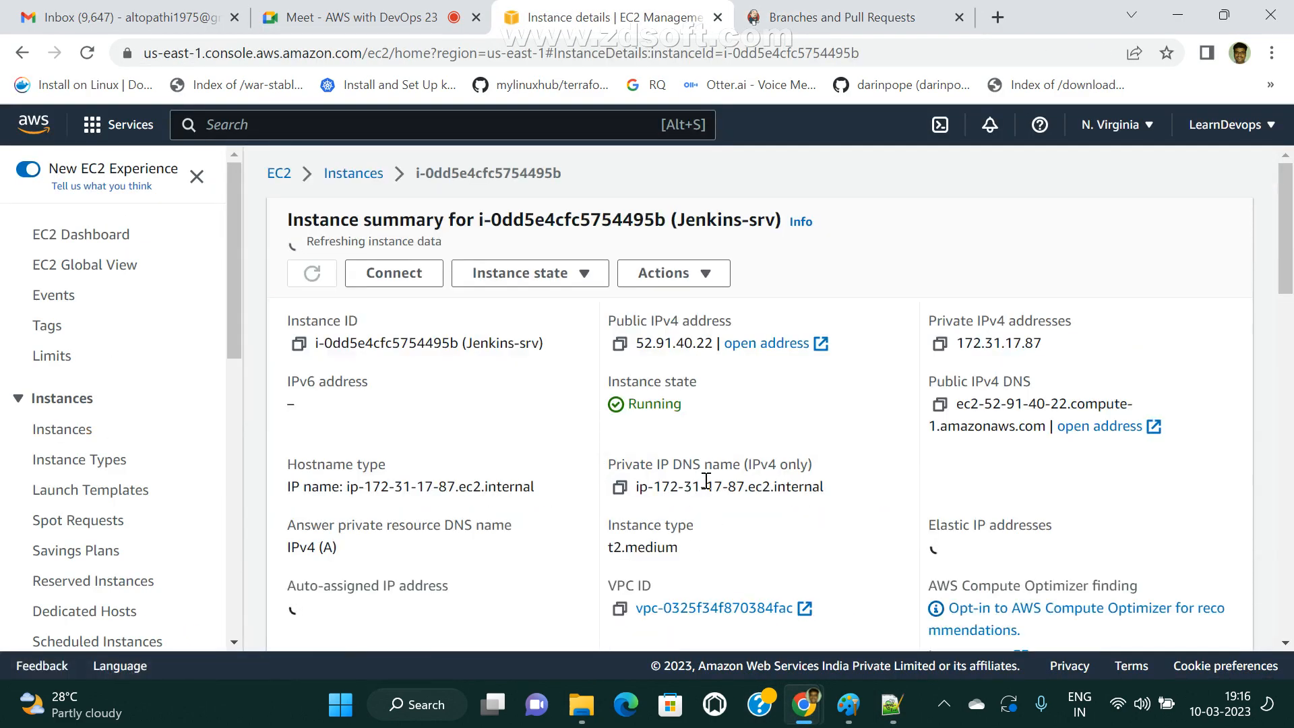
left_click(394, 273)
scroll(508, 452, "down", 2)
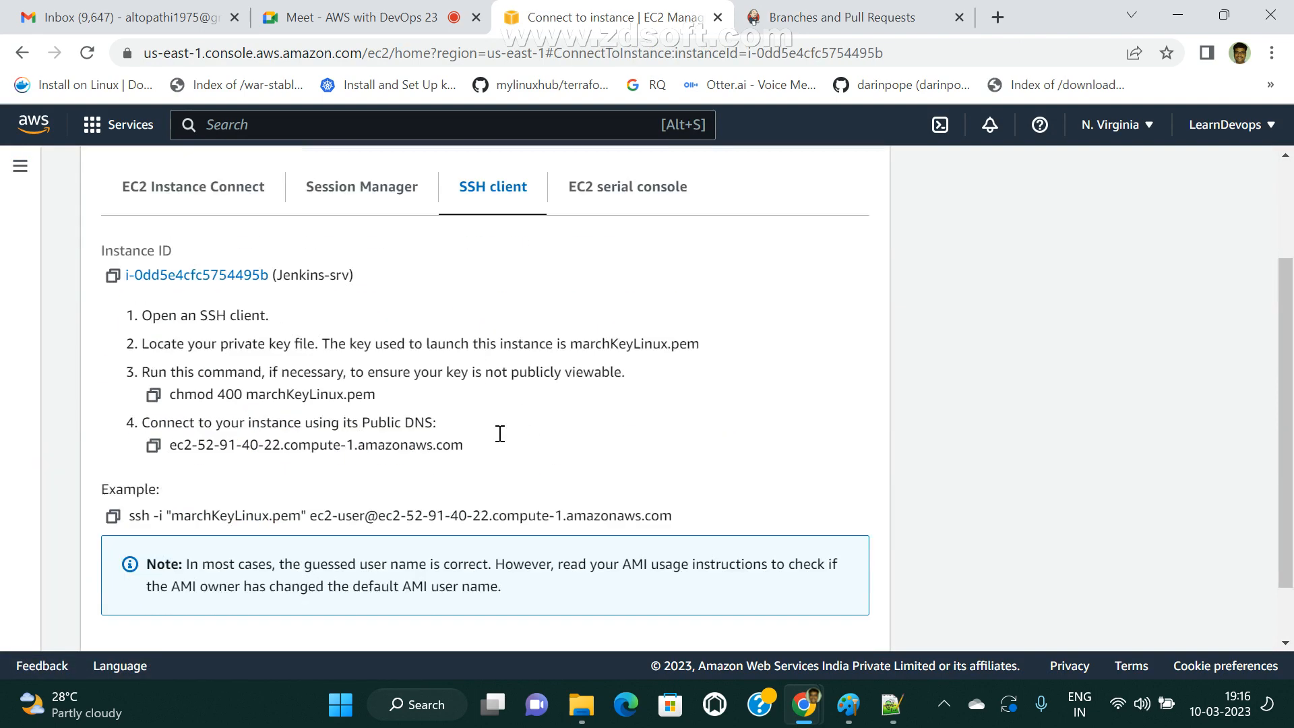
scroll(500, 434, "down", 1)
scroll(480, 462, "up", 3)
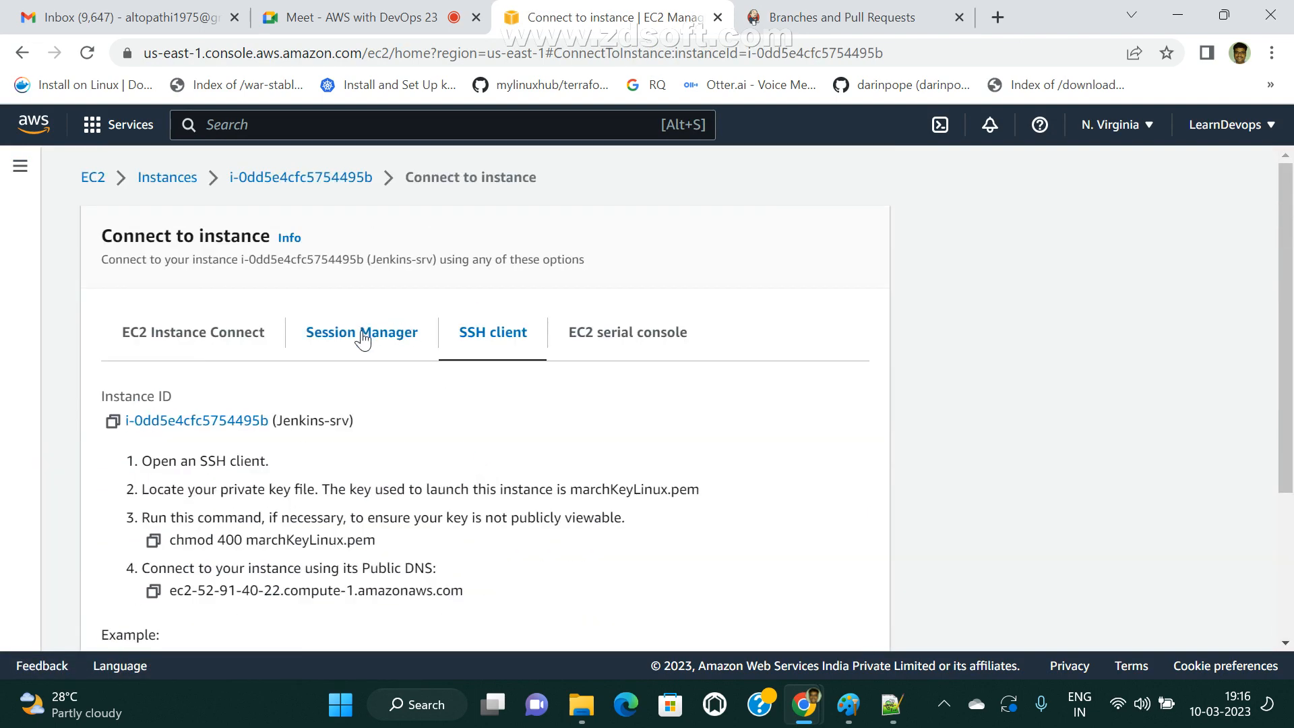
scroll(192, 574, "down", 3)
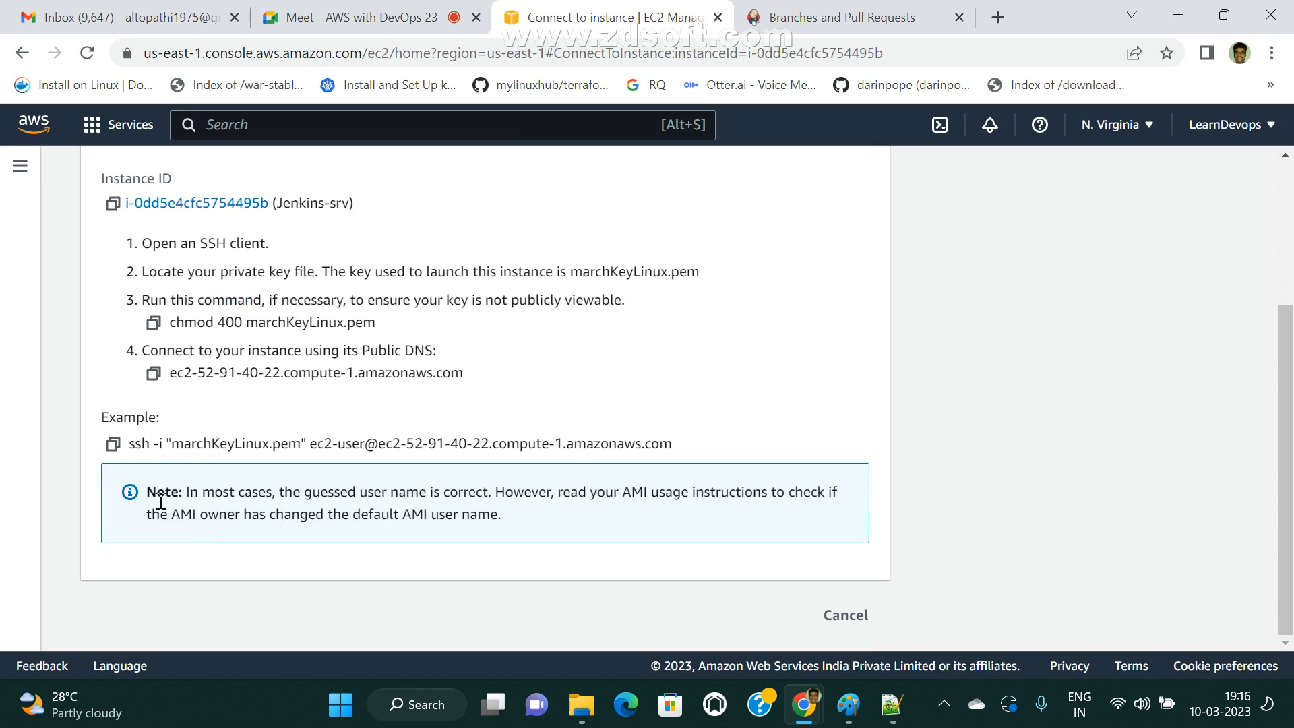
Copy the example SSH command, try to open it with :8080 appended in a new tab, and return to the connection instructions.
left_click(113, 445)
left_click(998, 17)
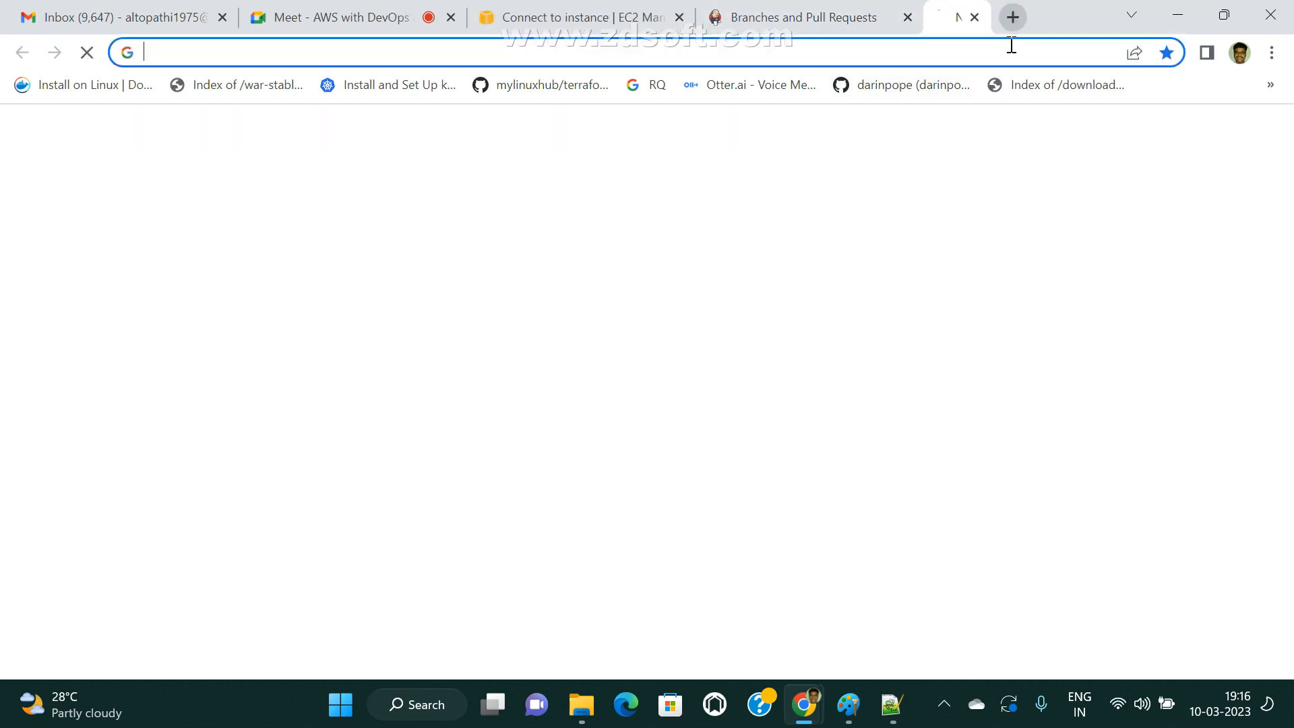
key("ctrl+v")
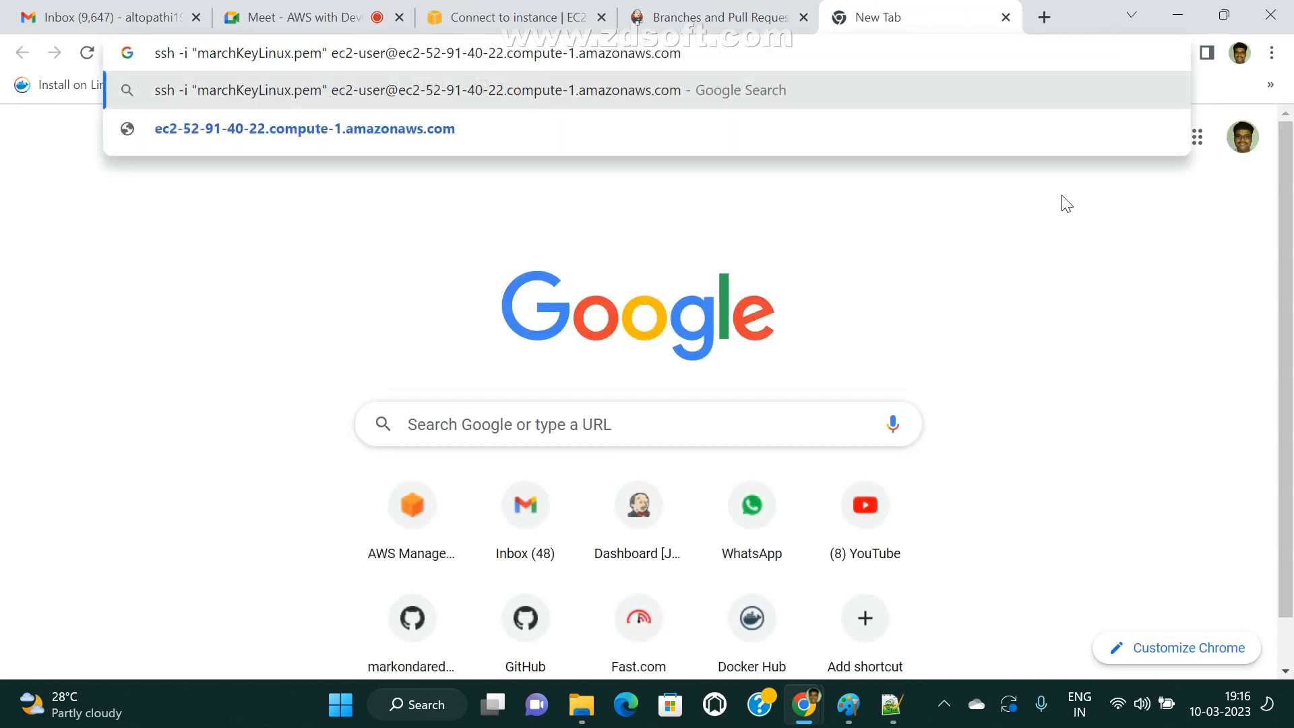
type(":8080")
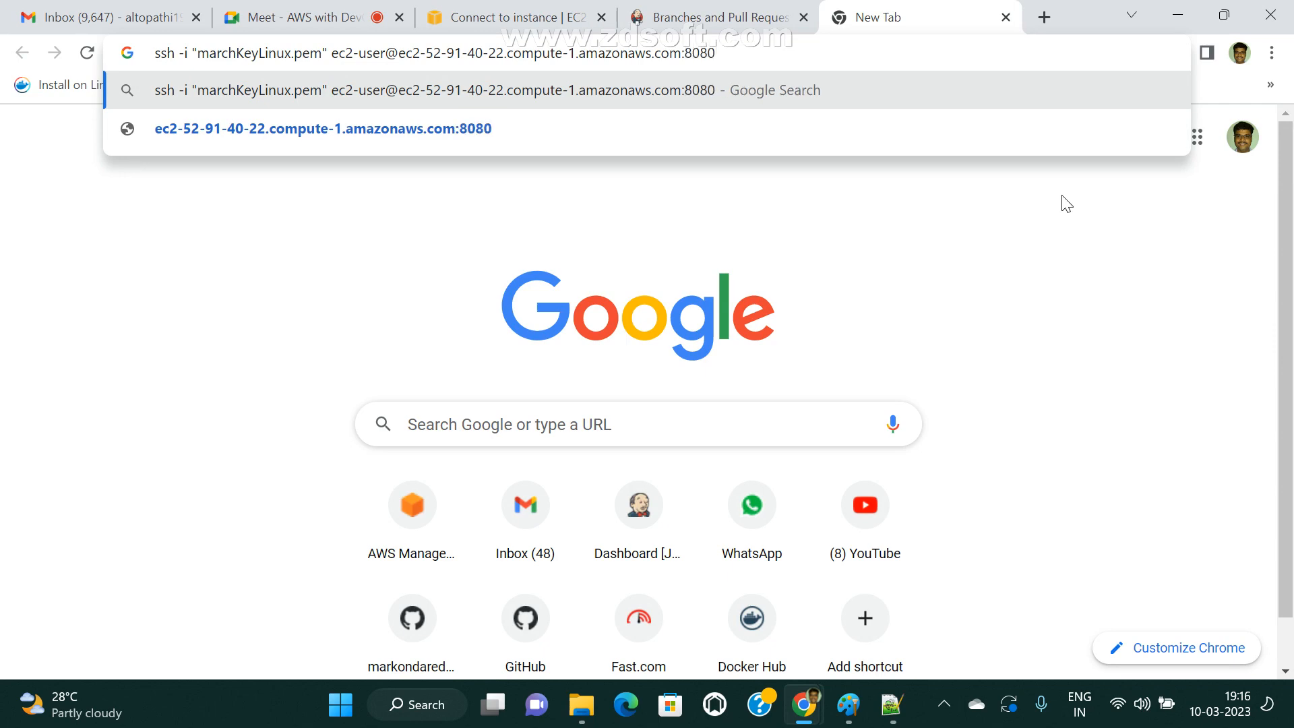
key("Return")
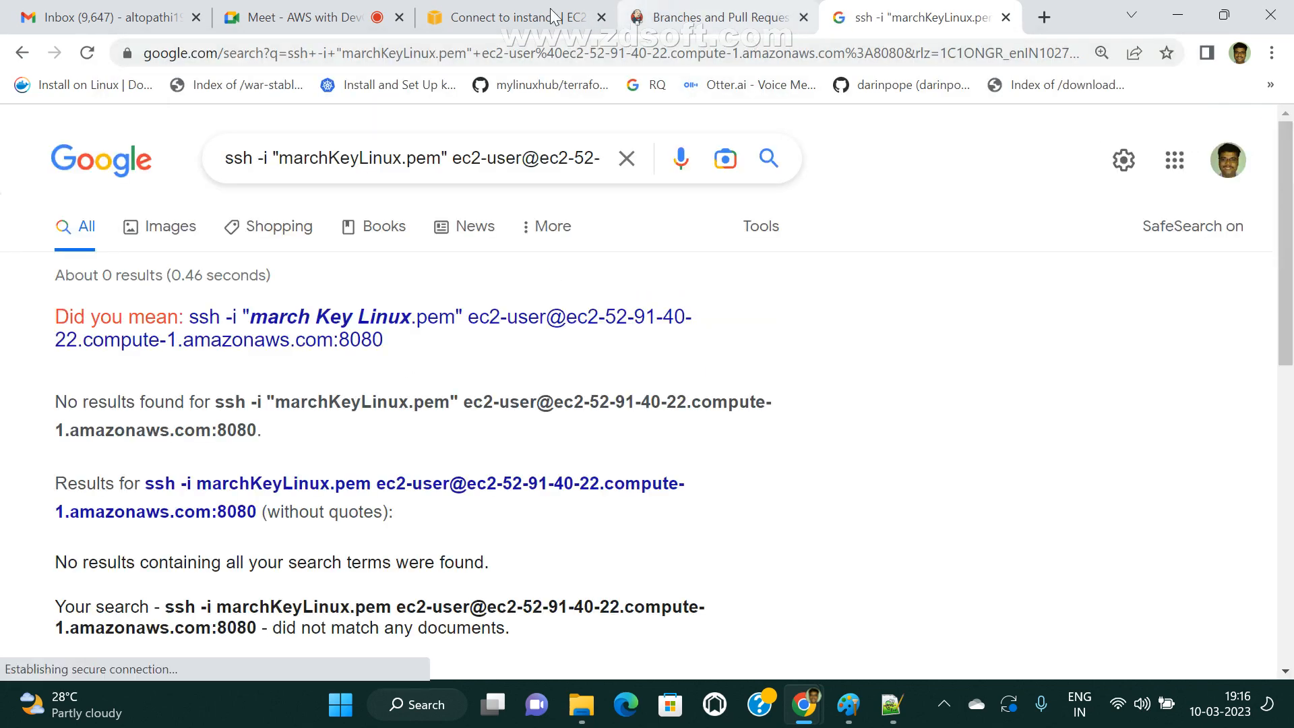
left_click(512, 16)
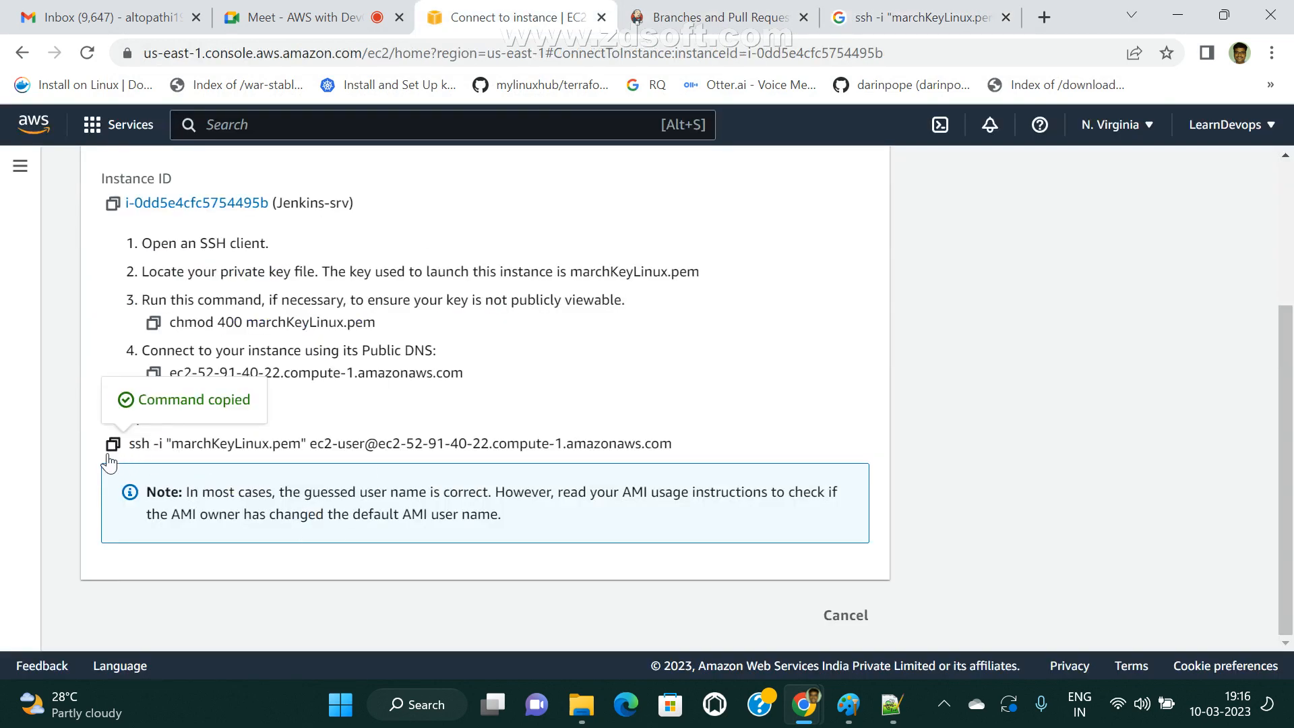
Open the Jenkins-srv instance details from the EC2 instance list and copy its public IPv4 address.
scroll(111, 445, "up", 3)
left_click(170, 180)
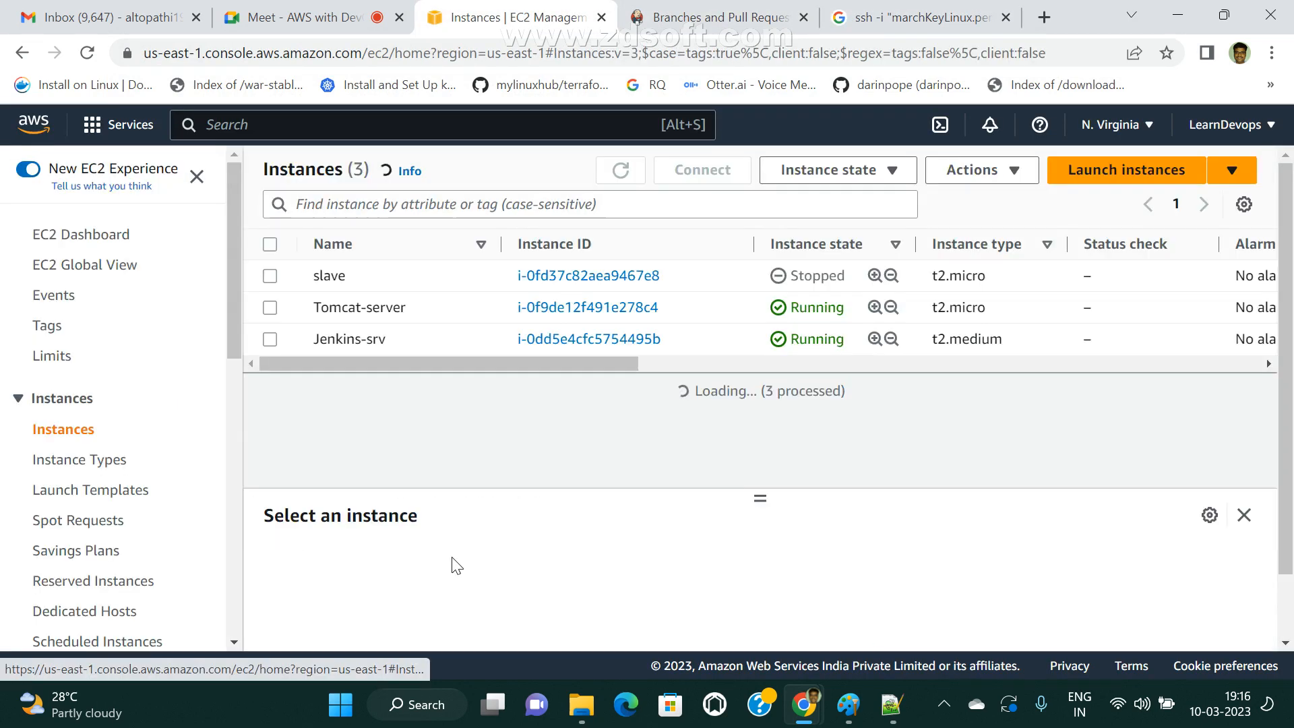
left_click(587, 340)
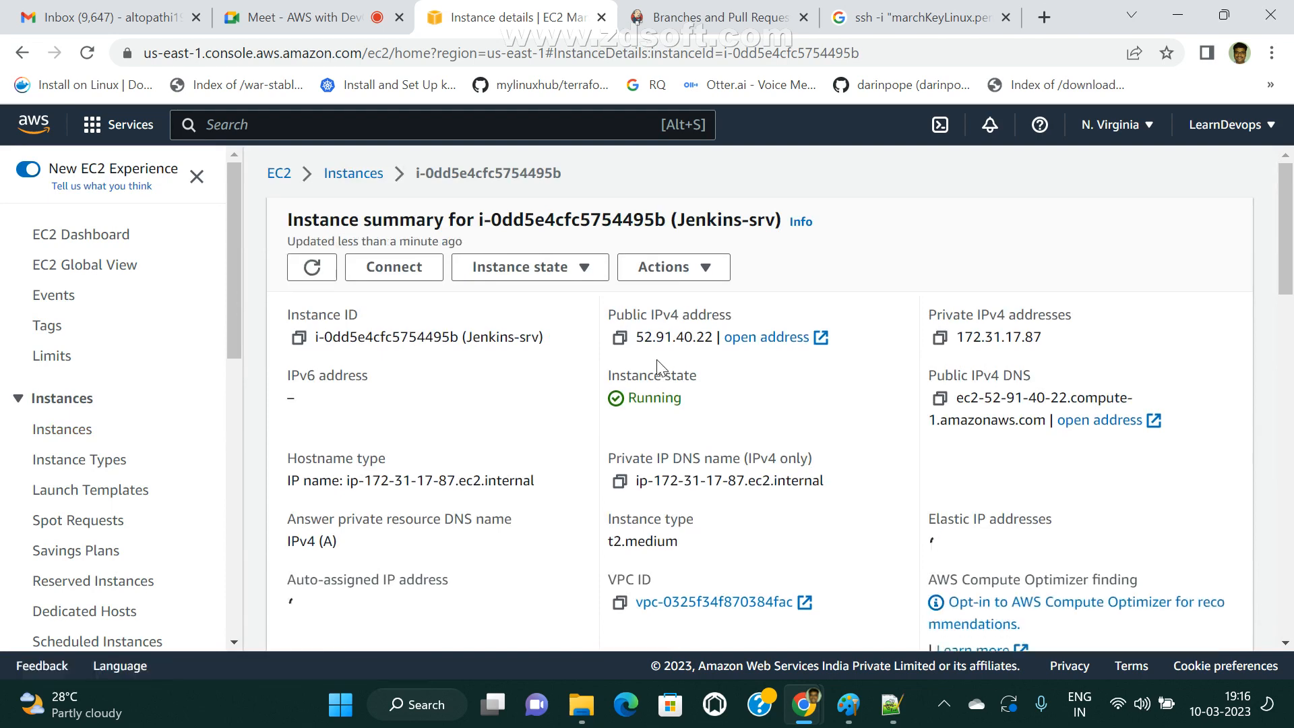
left_click(619, 344)
Load the copied address with port 8080 (52.91.40.22:8080) in the browser tab holding the Google search.
left_click(917, 16)
left_click(677, 50)
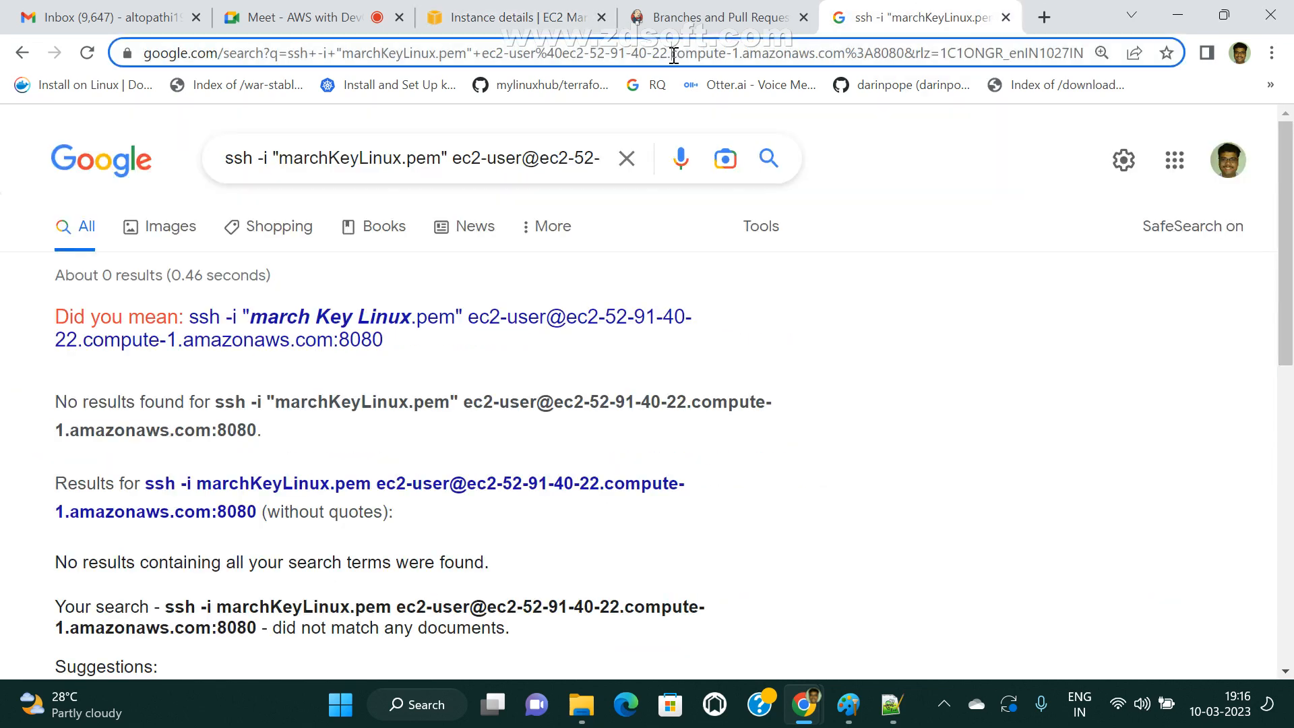
key("ctrl+v")
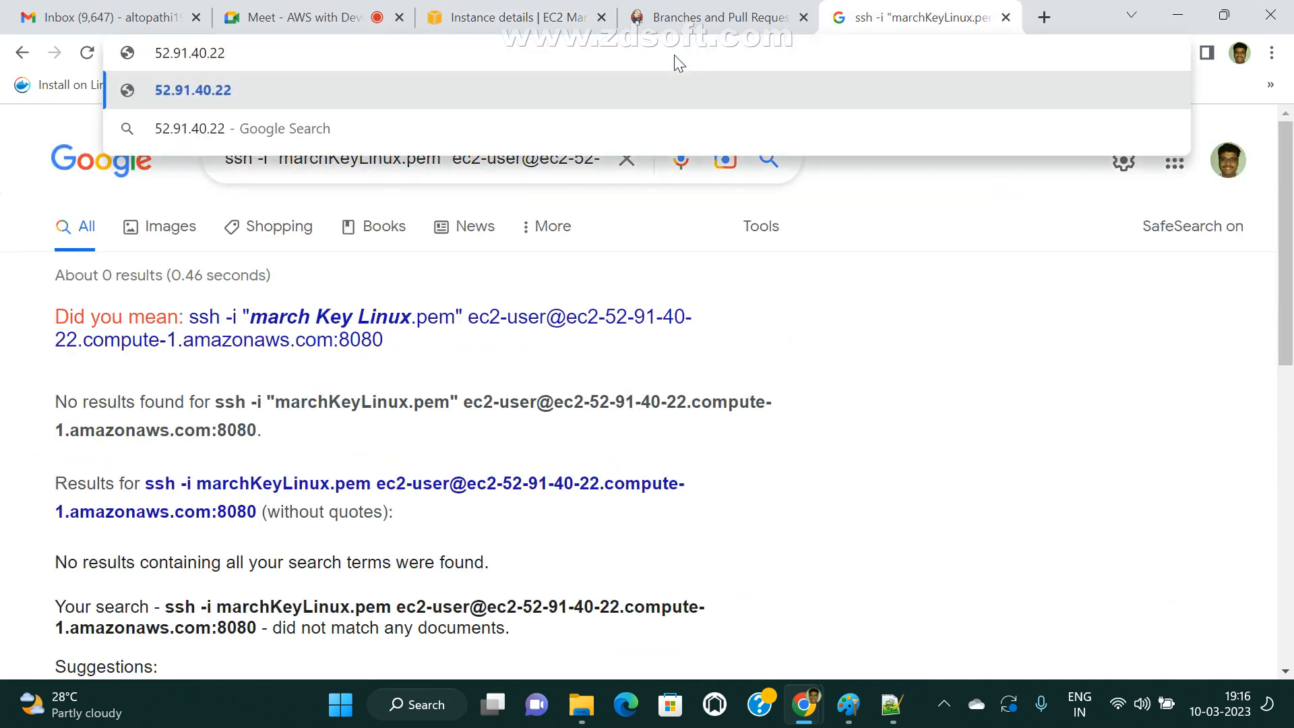
type(":8080")
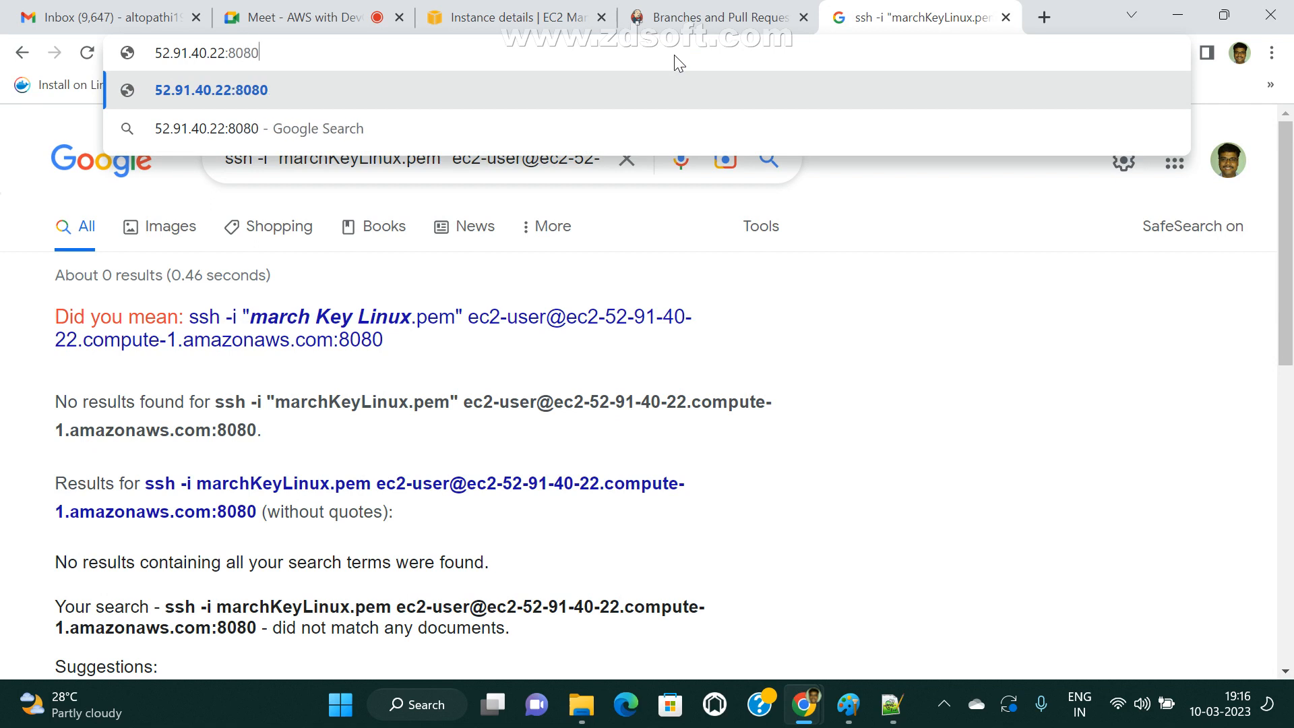
key("Return")
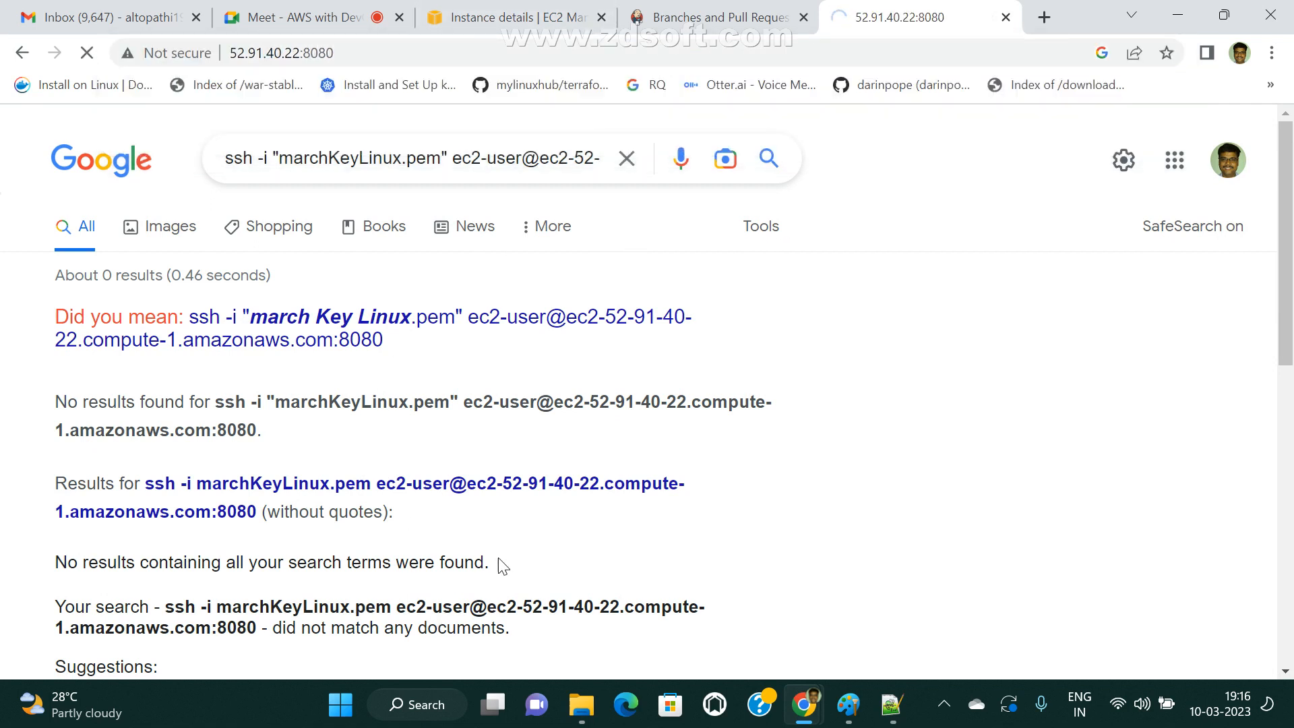
Sign in to Jenkins as admin with the account password and dismiss the browser's change-password warning.
type("a")
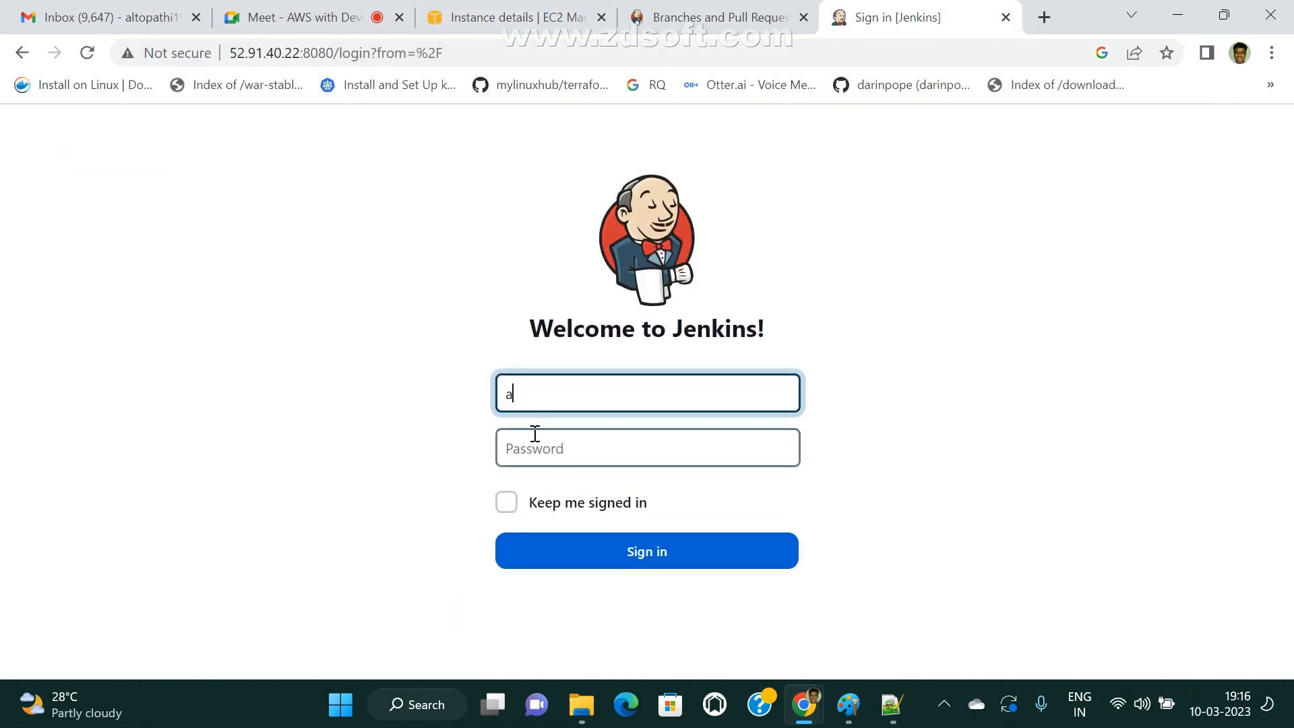
type("dmin")
left_click(535, 433)
type("ad")
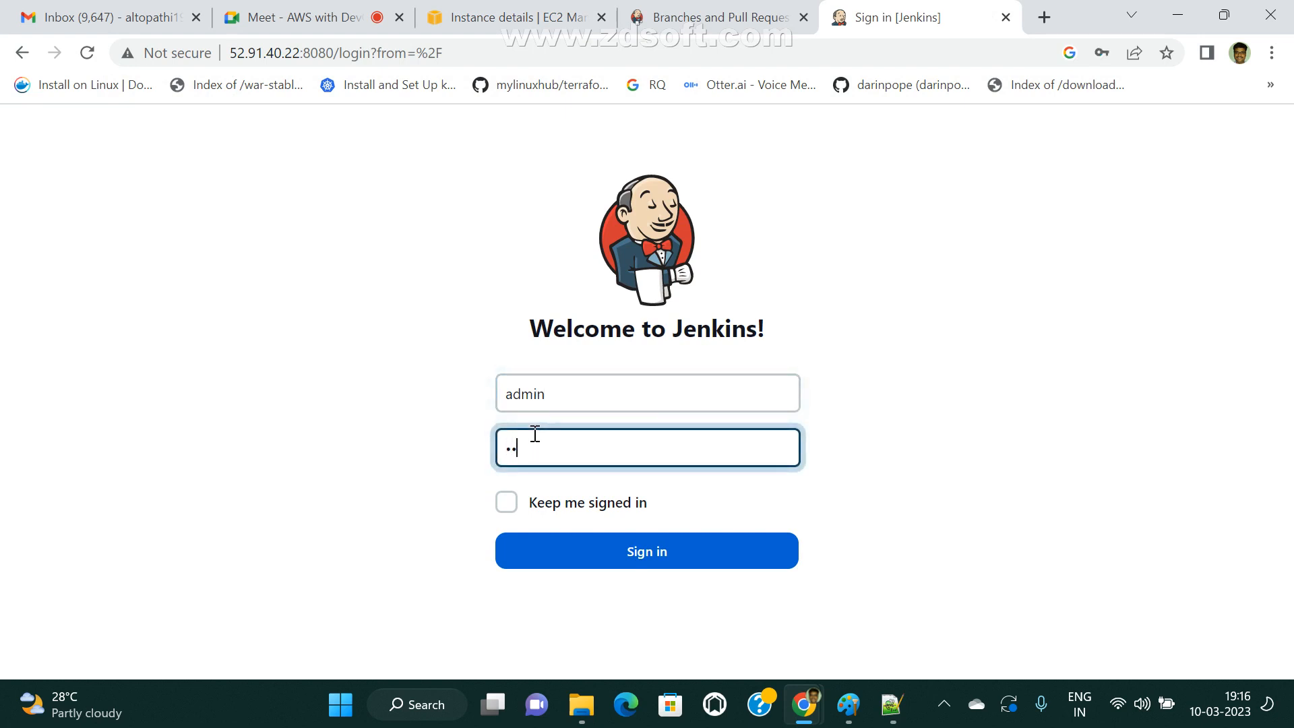
key("Return")
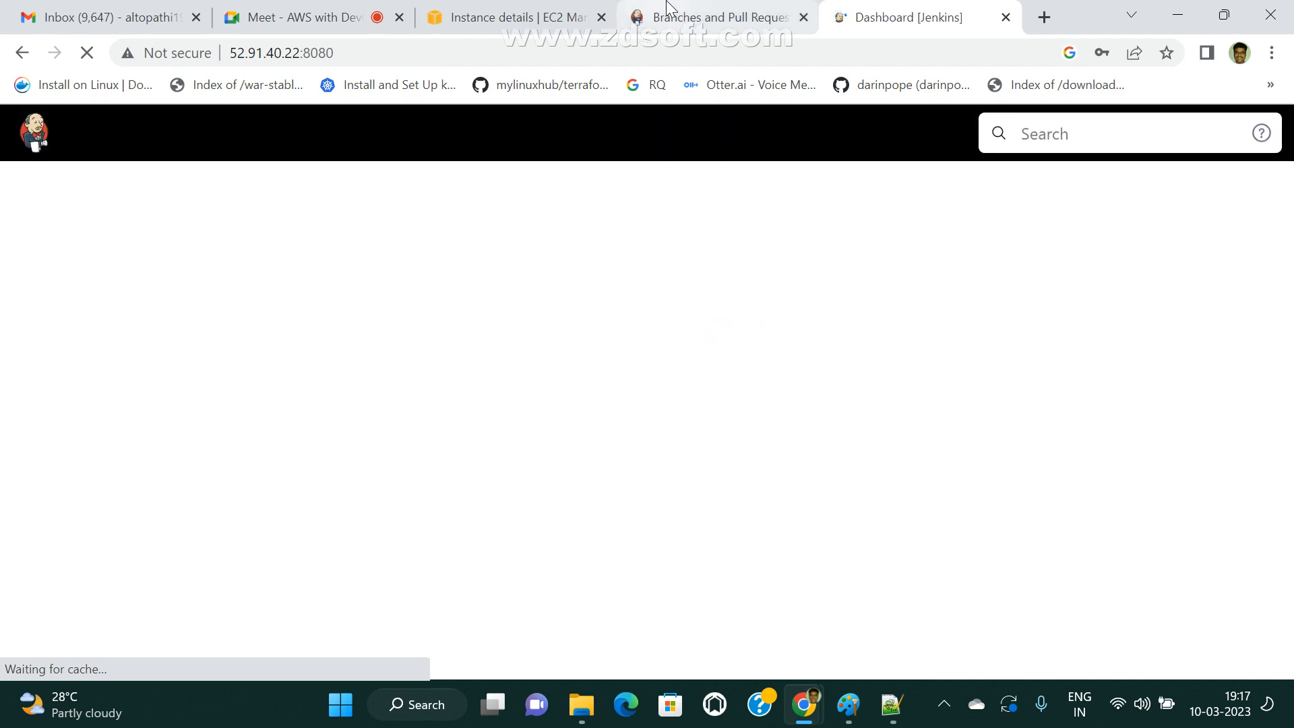
left_click(792, 23)
left_click(829, 19)
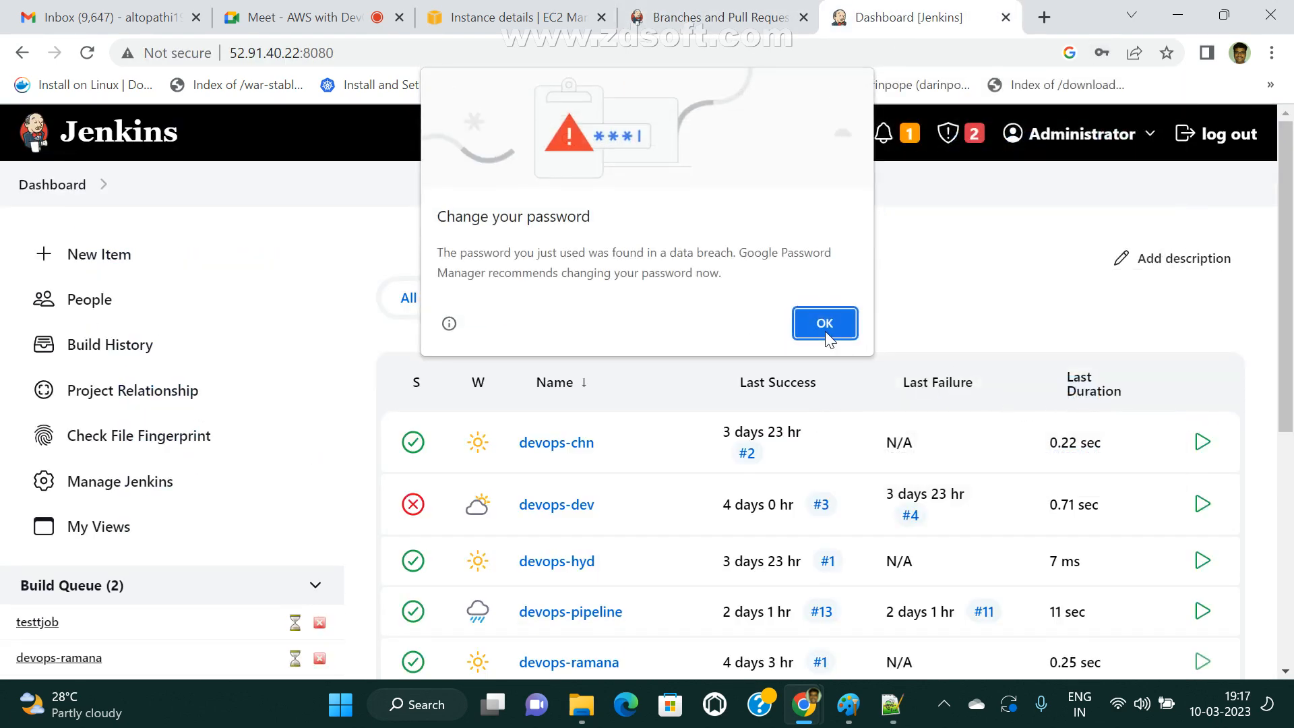
left_click(828, 320)
left_click(1154, 390)
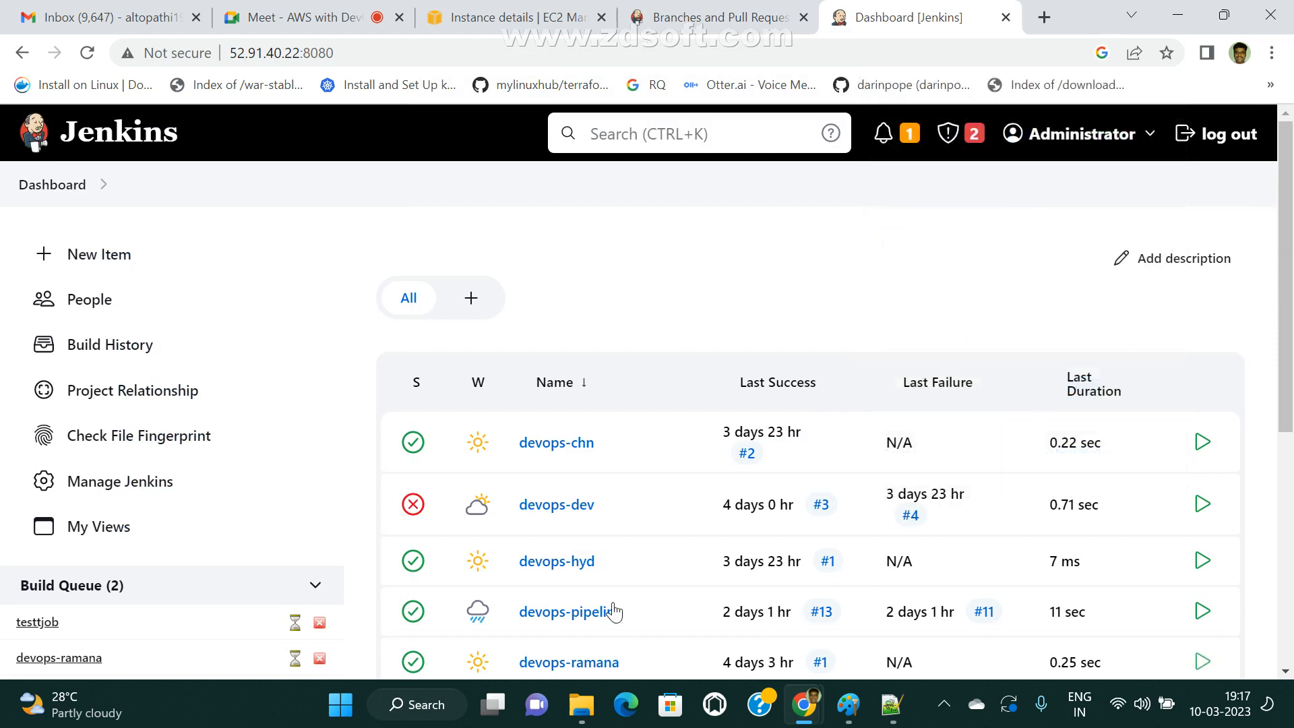
Reload the Jenkins dashboard and start creating a new item.
left_click(60, 186)
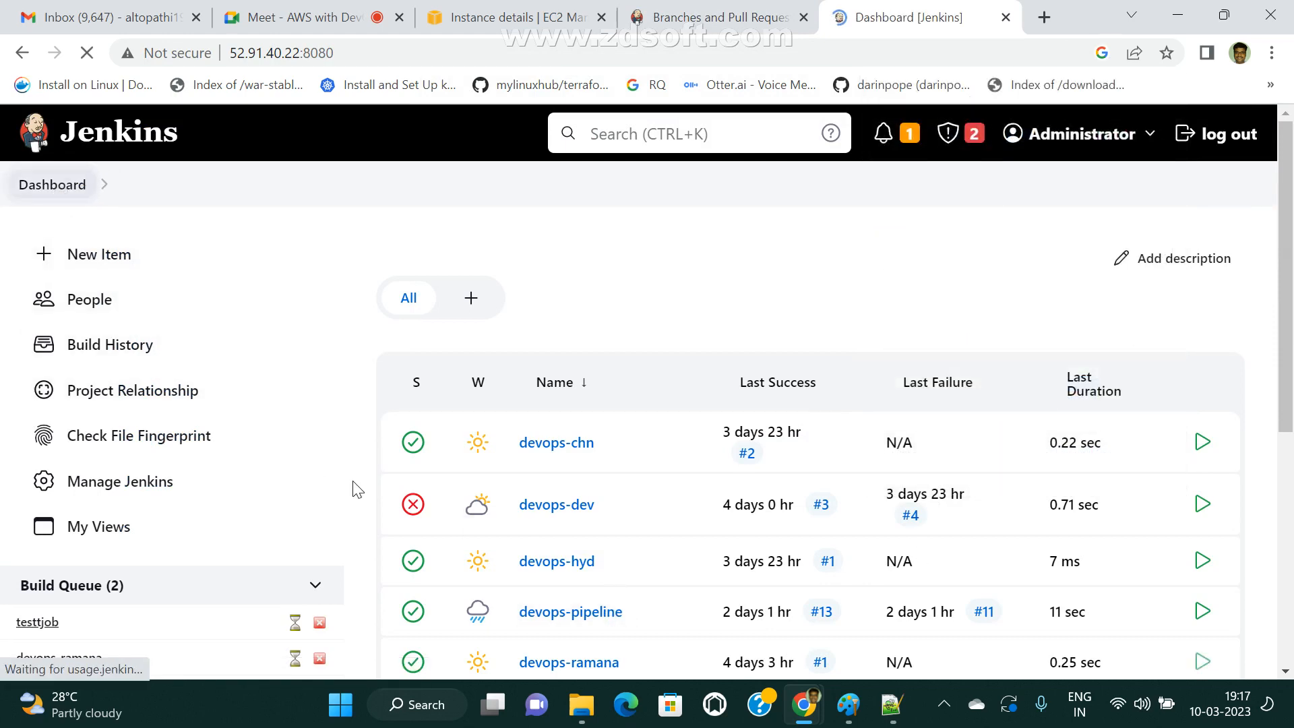
left_click(103, 267)
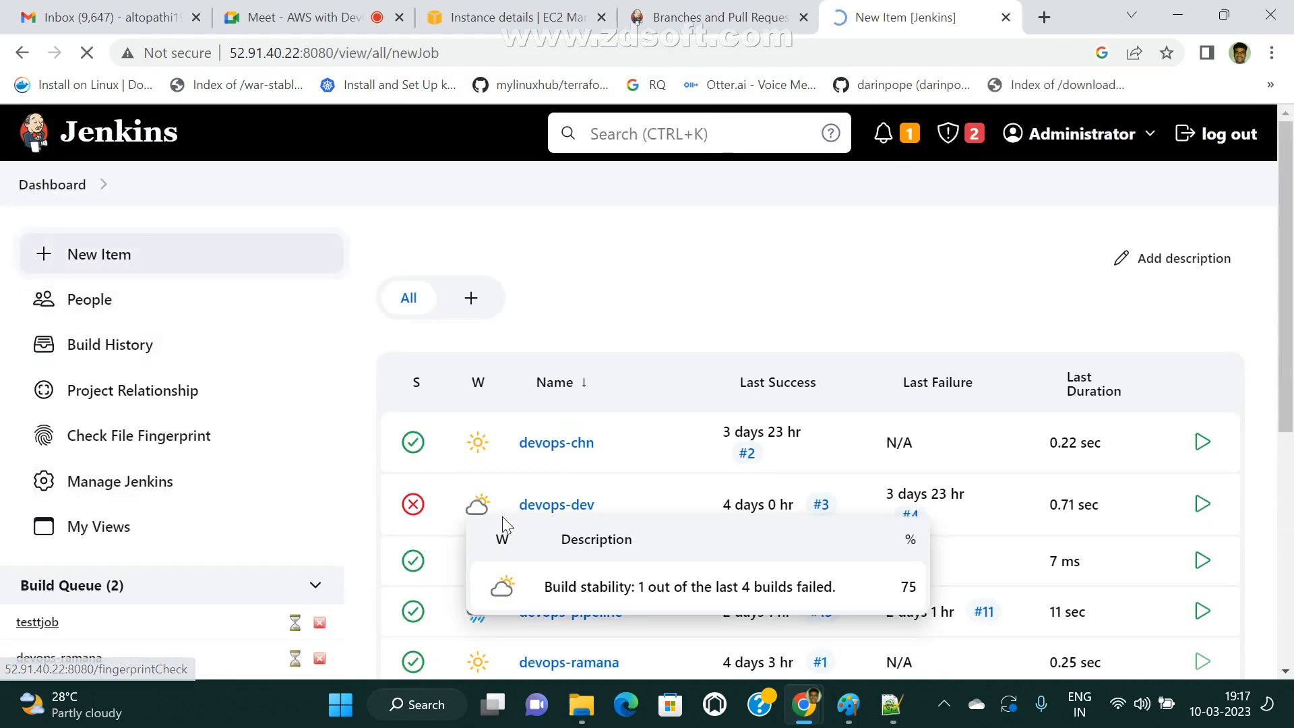
left_click(325, 462)
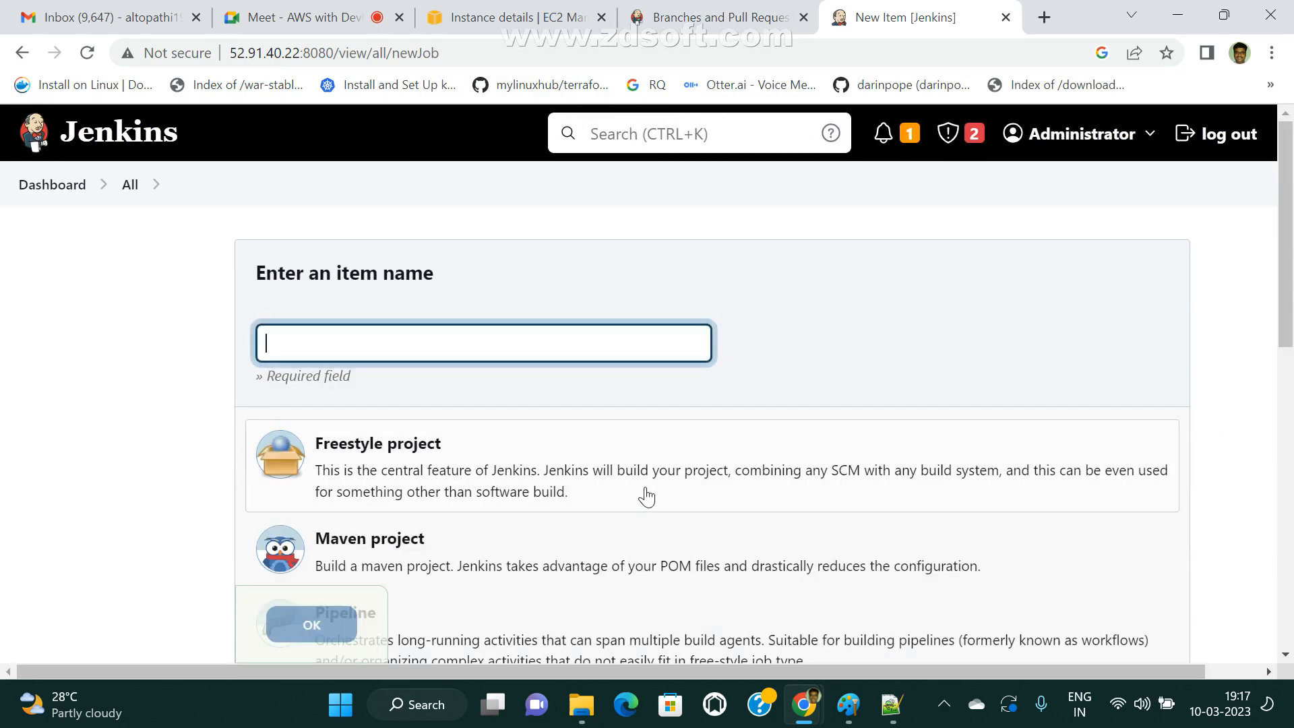
Review the available item types and try to choose Multibranch Pipeline without entering an item name.
scroll(646, 501, "down", 3)
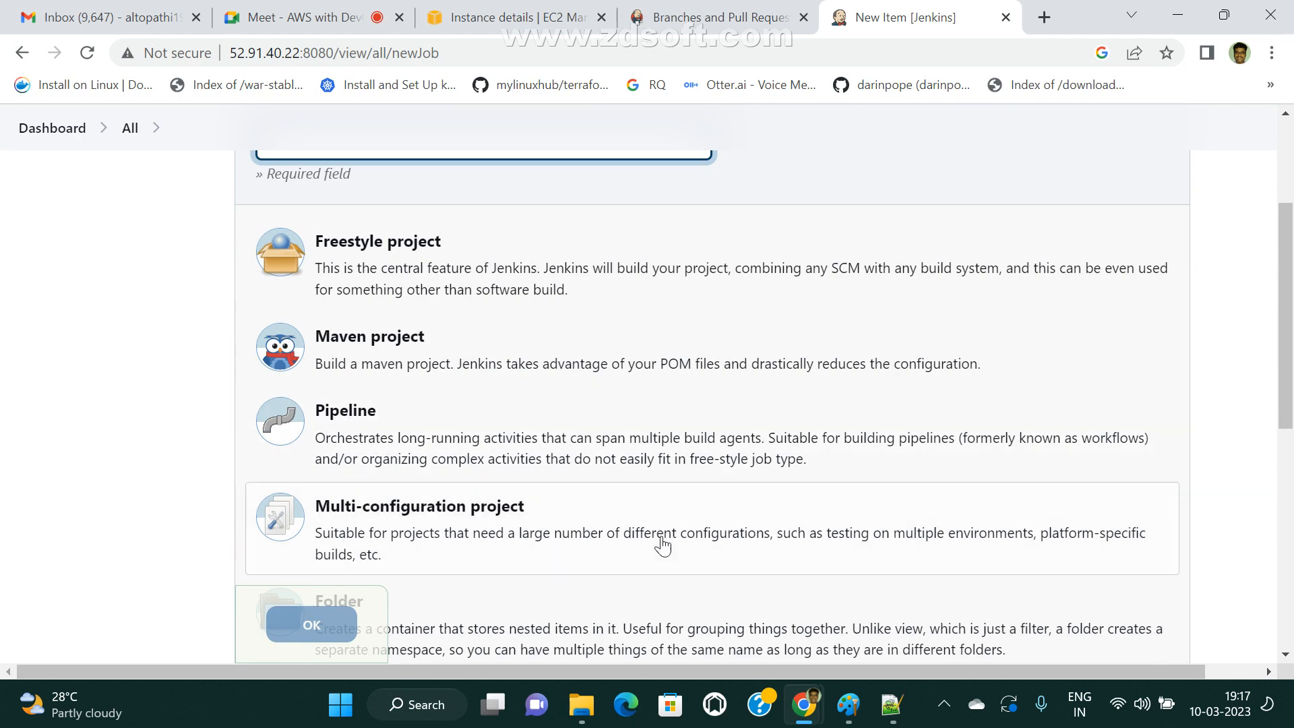
scroll(549, 505, "down", 5)
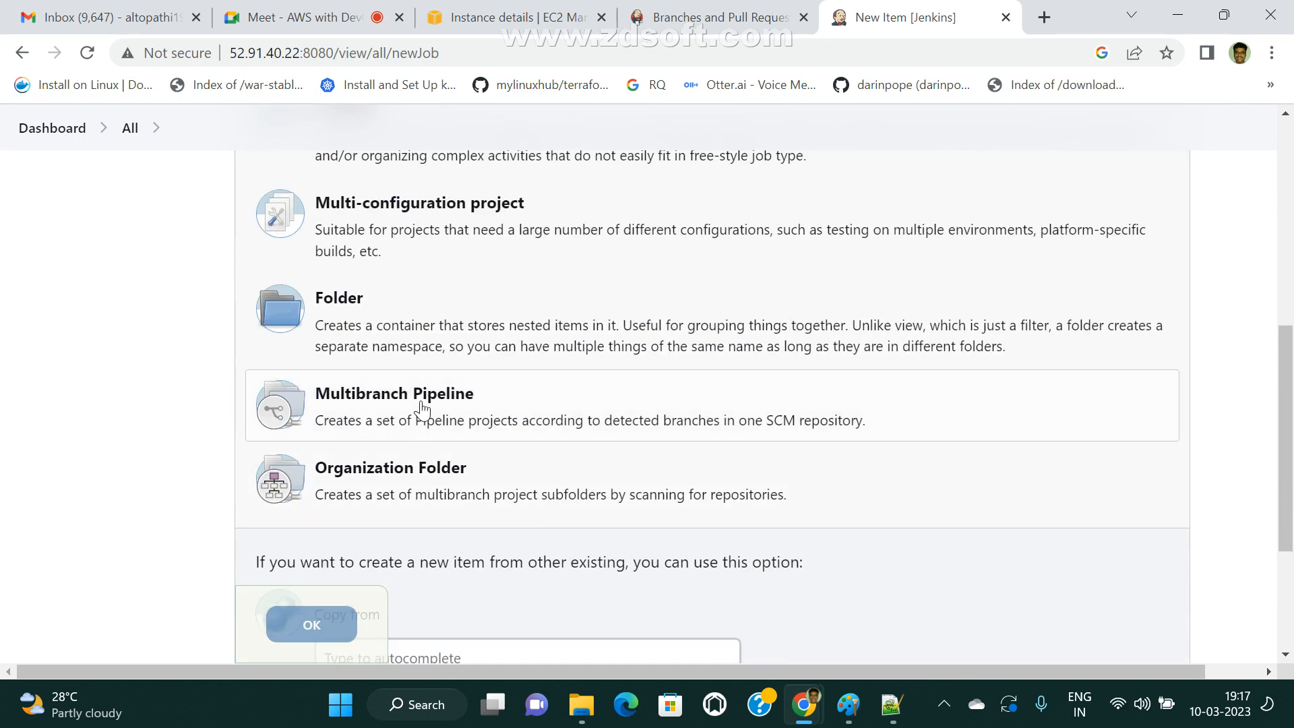
scroll(424, 432, "up", 1)
scroll(423, 435, "up", 3)
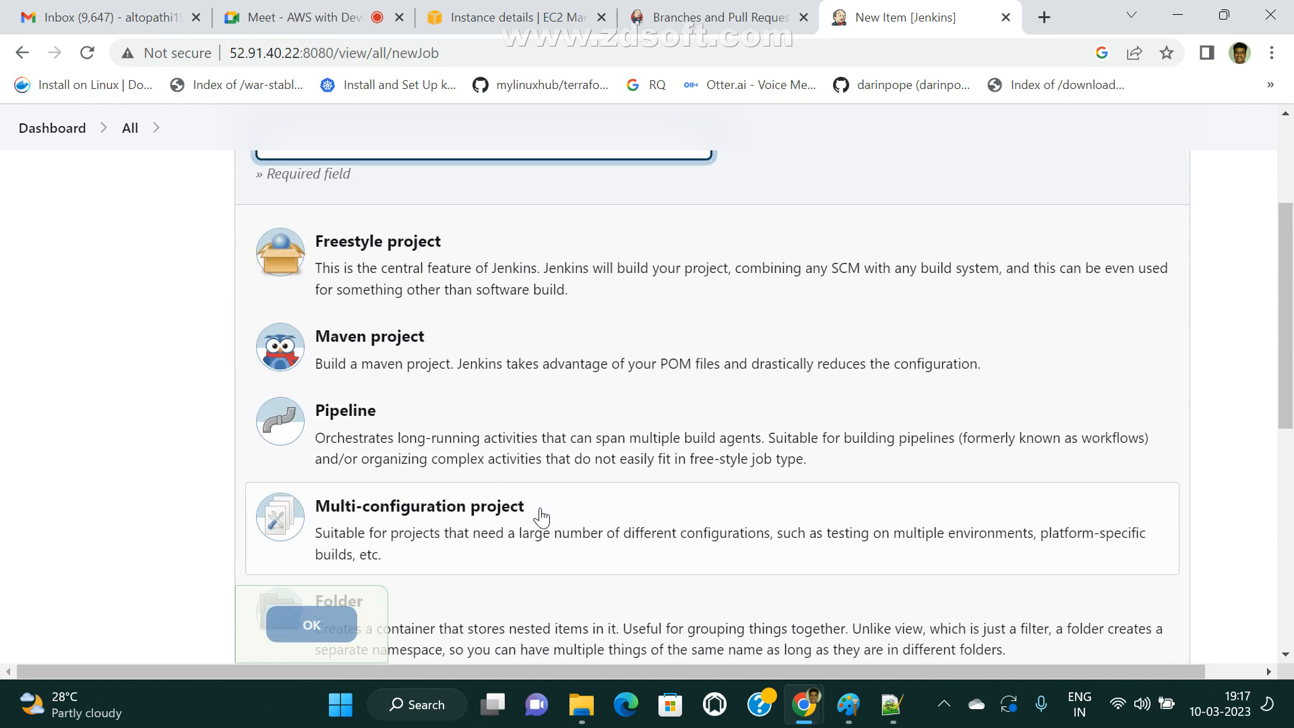
scroll(538, 532, "down", 4)
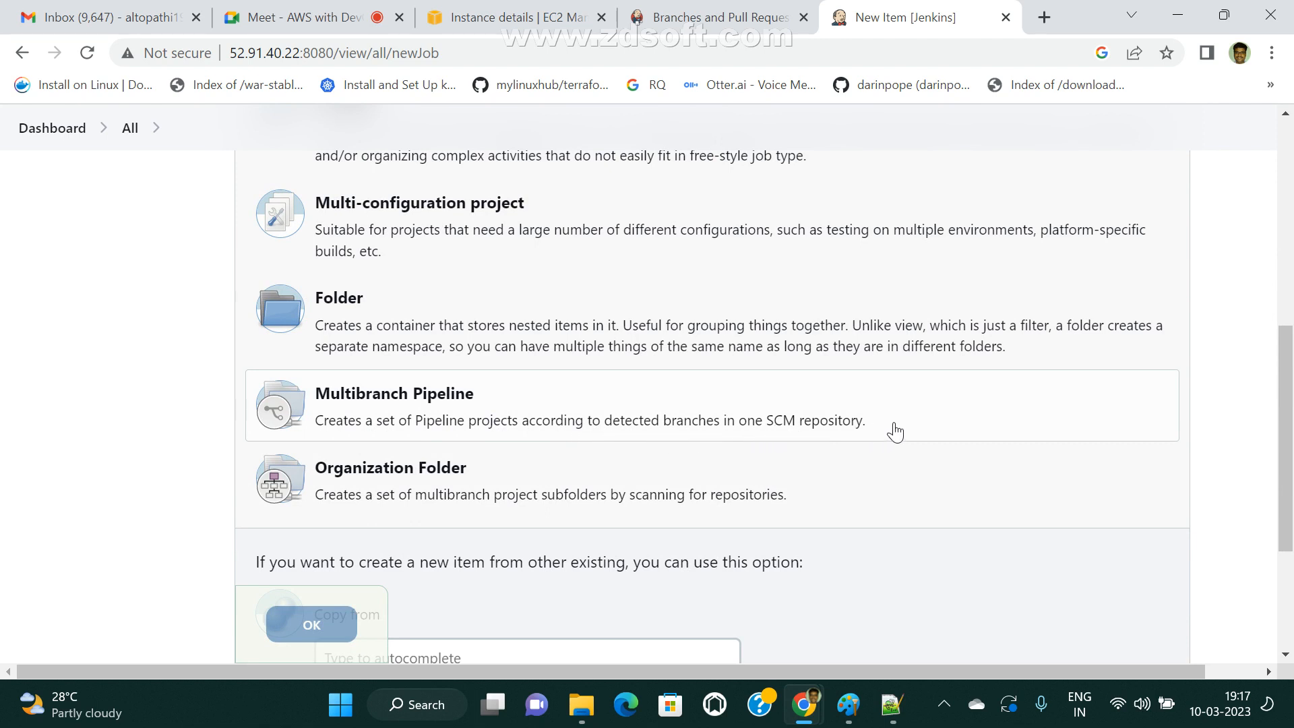
left_click(259, 415)
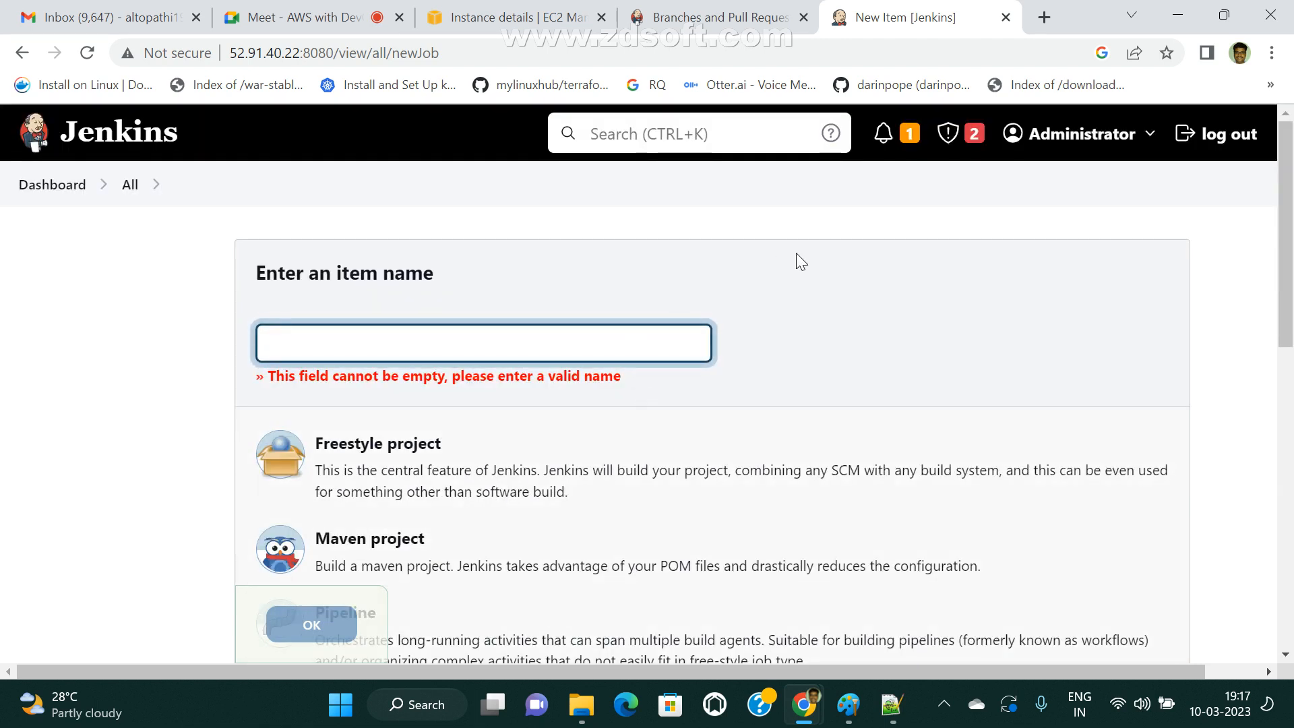
Switch to Paint and draw a green cloud callout of about 345 × 334 px beside the pipeline code.
left_click(848, 705)
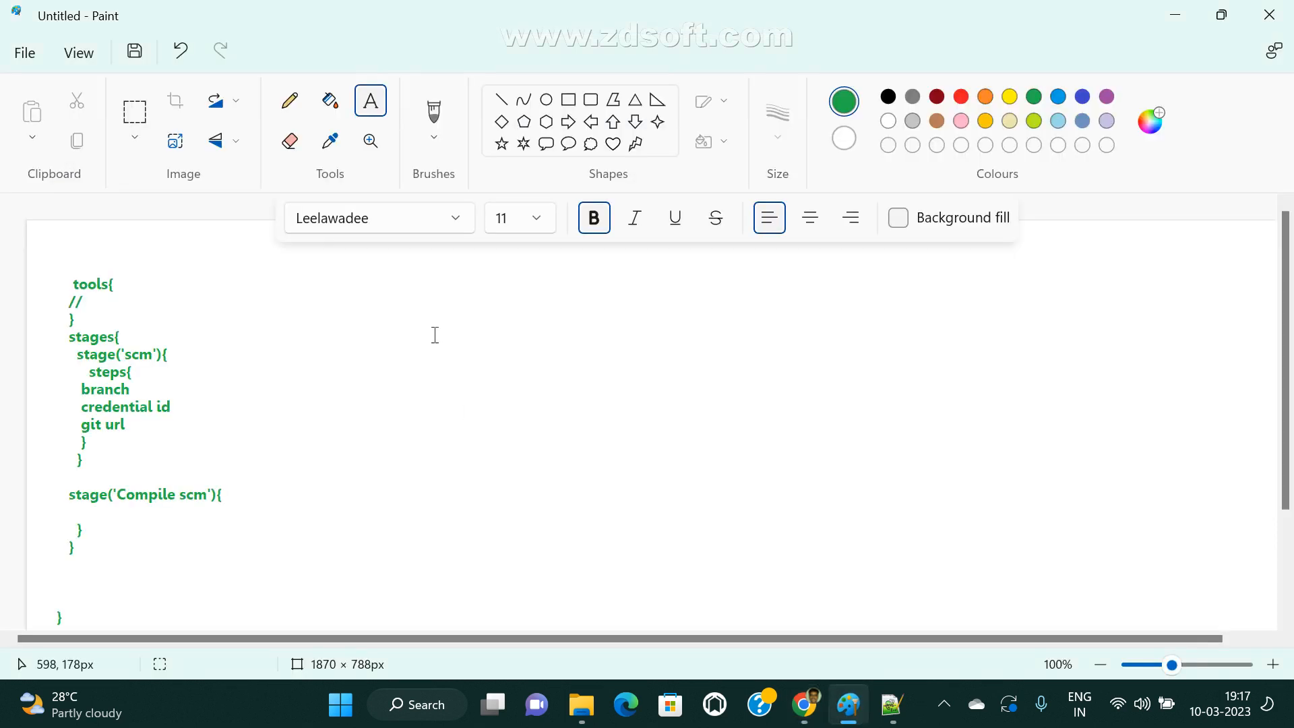
left_click(591, 143)
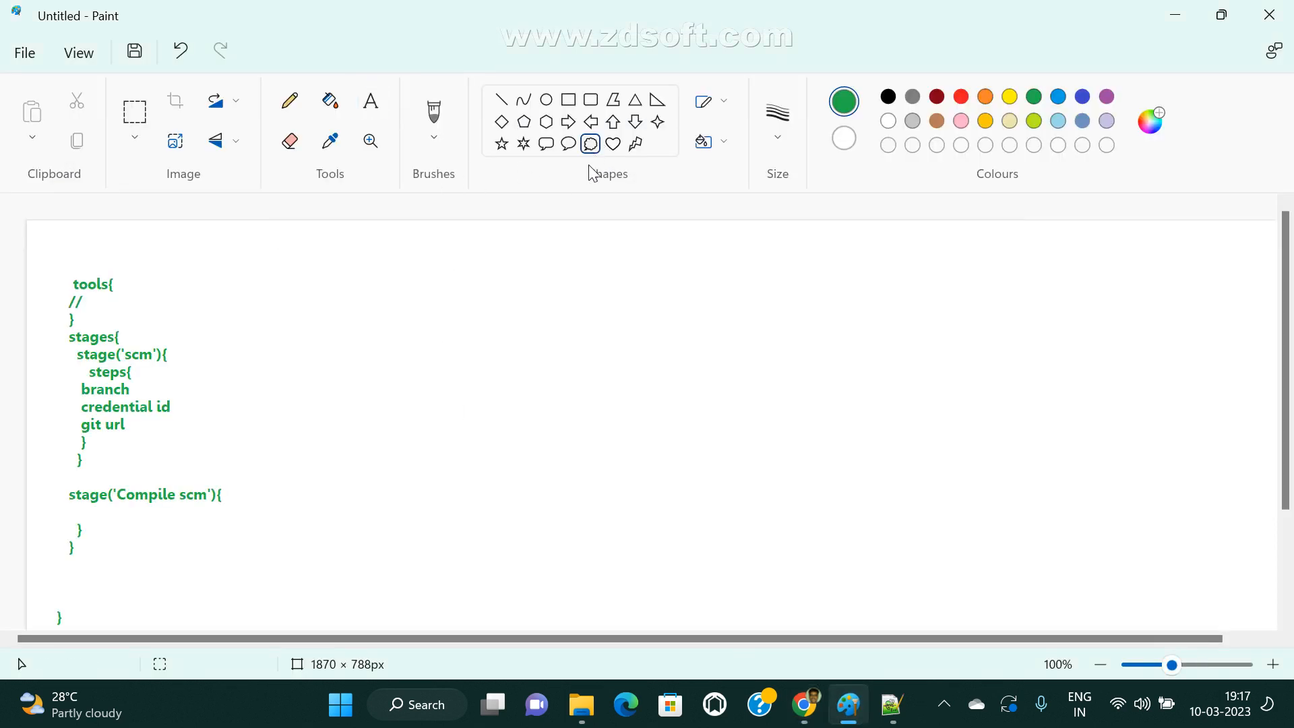
left_click_drag(337, 273, 569, 499)
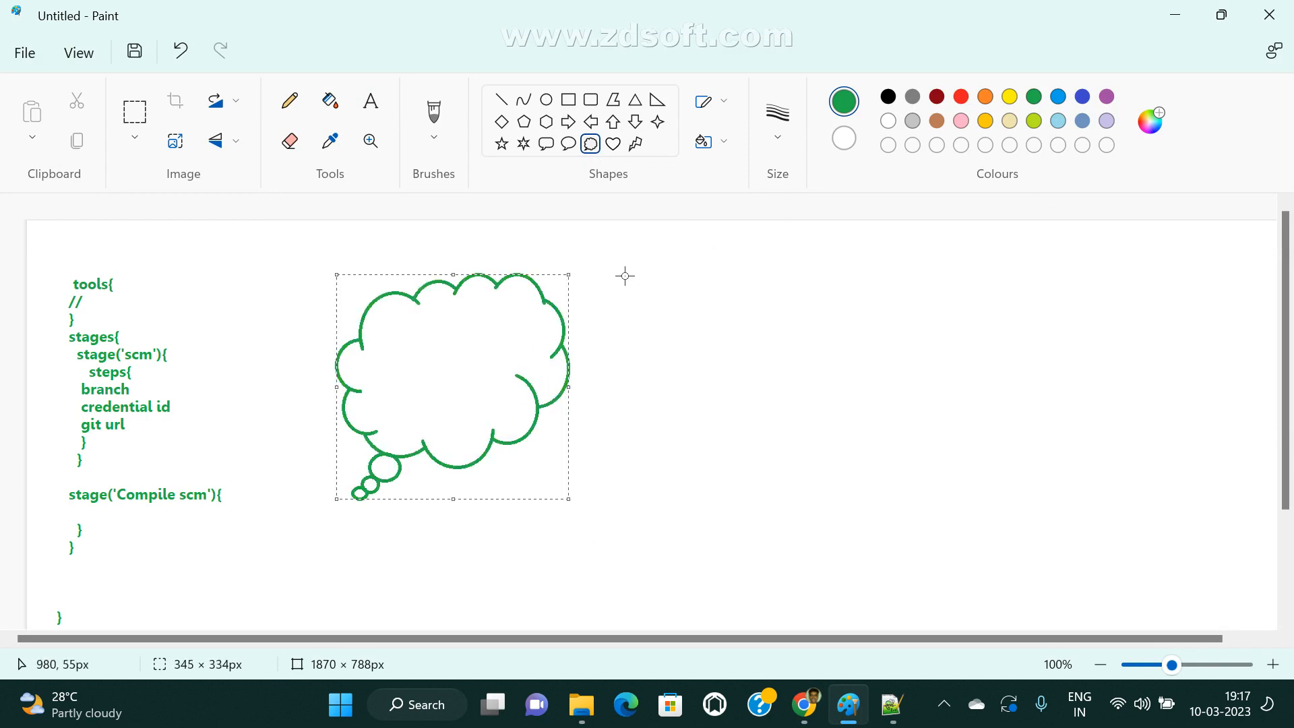
Write "GitHub Repository" and "maven-web-application" inside the cloud, widening the text box so the repository name fits on one line.
left_click(371, 101)
left_click(405, 314)
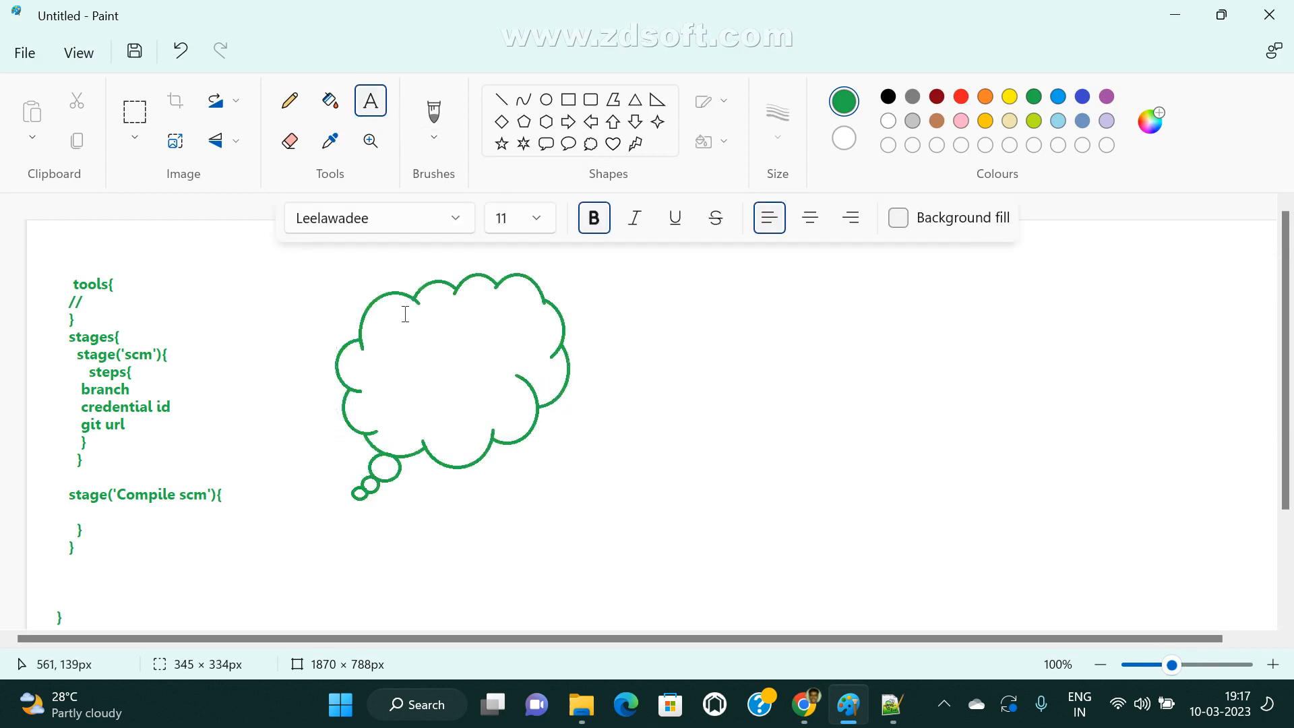
type("Gi")
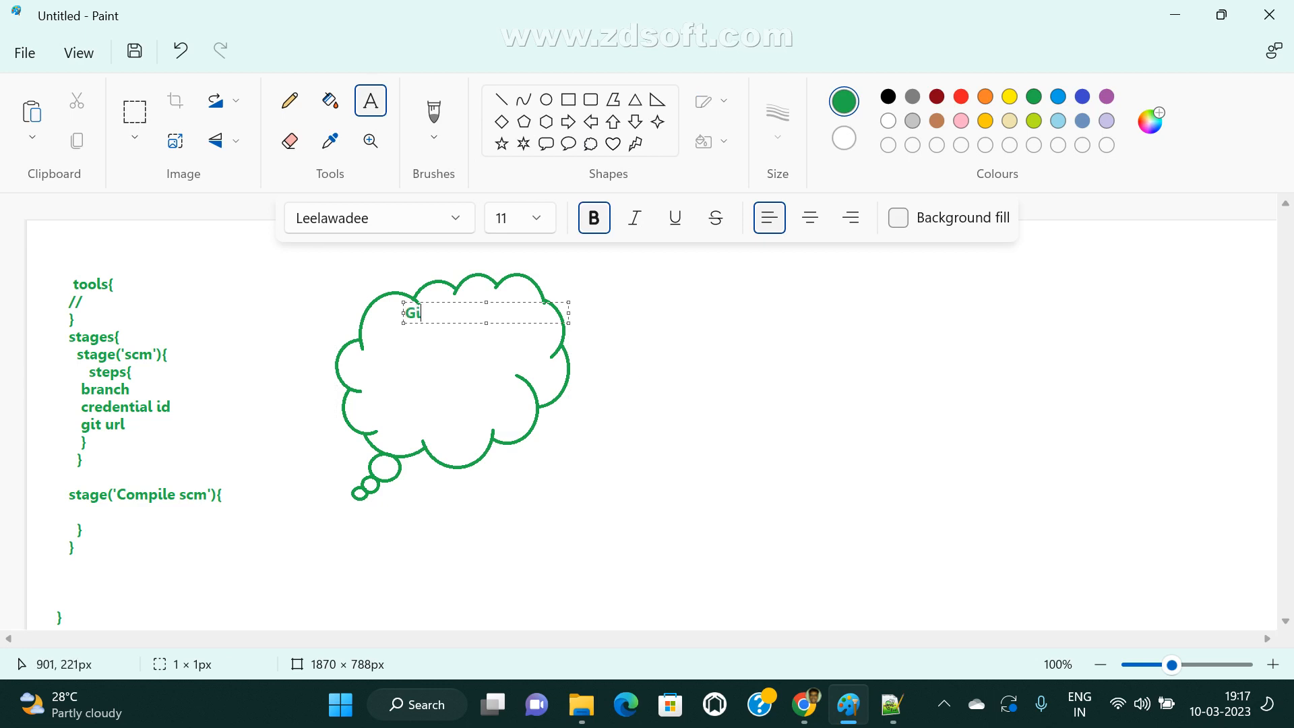
type("tHub Rep")
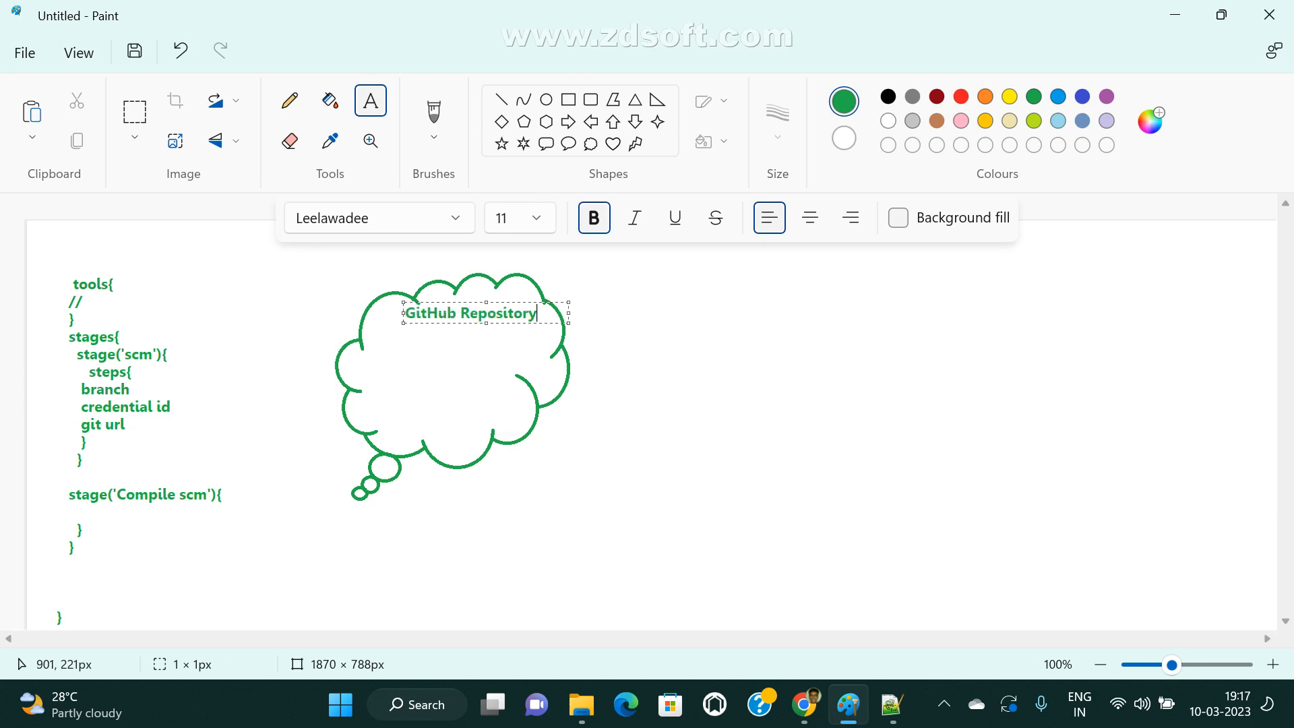
type("ository")
key("Return")
type("mav")
key("BackSpace")
key("BackSpace")
type("maven-w")
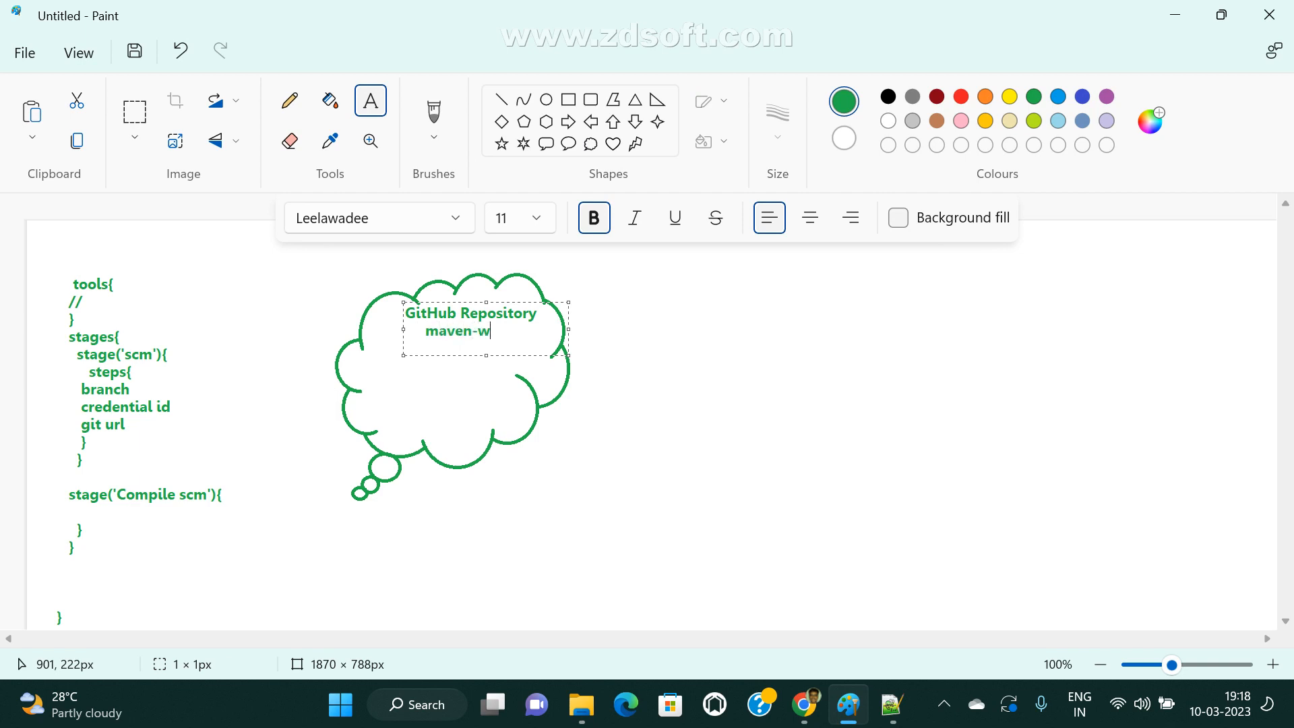
type("eb-application")
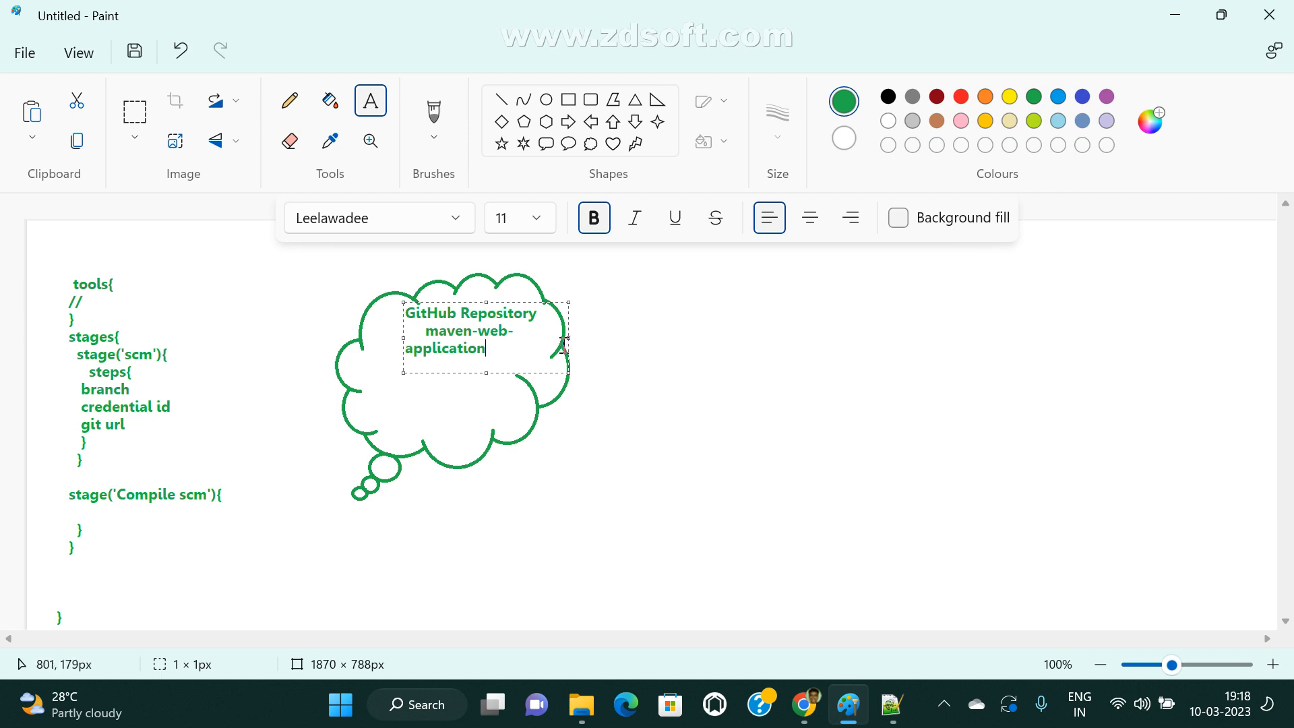
left_click_drag(568, 339, 719, 337)
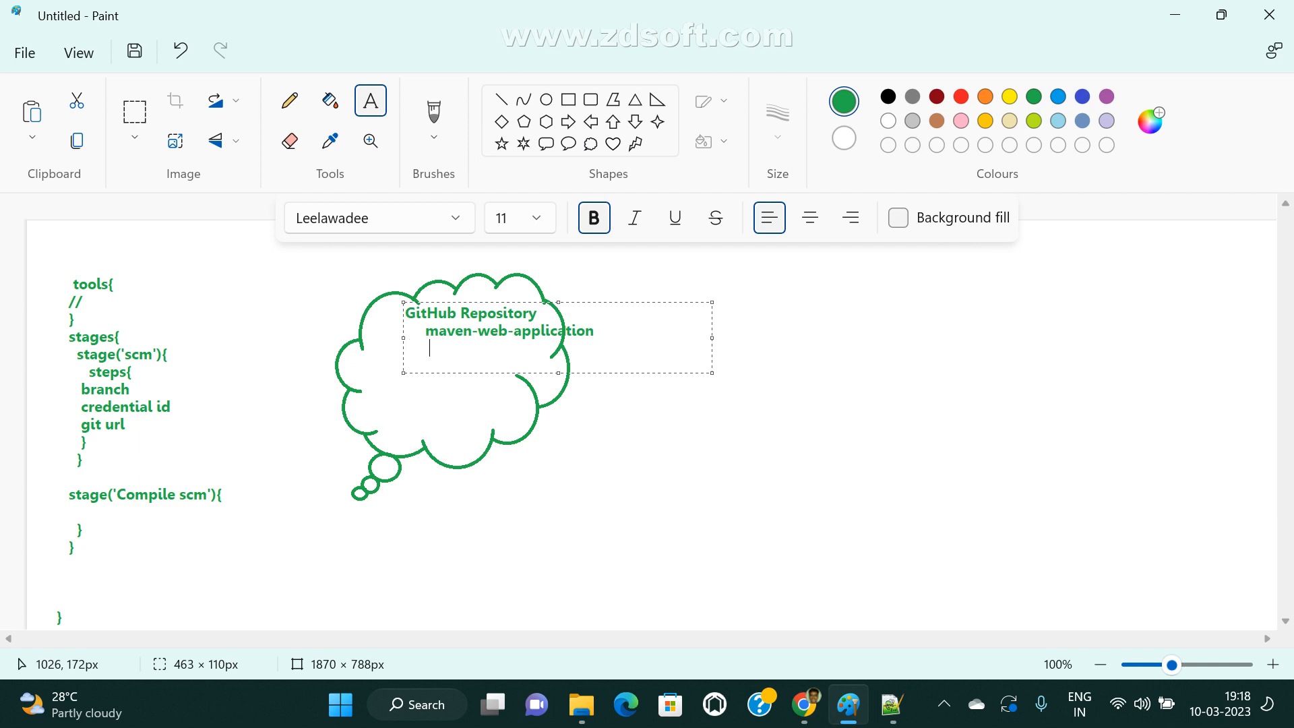
List the branches master, dev, test and feature under the repository name and finish the text.
type("master")
key("Return")
type("devee")
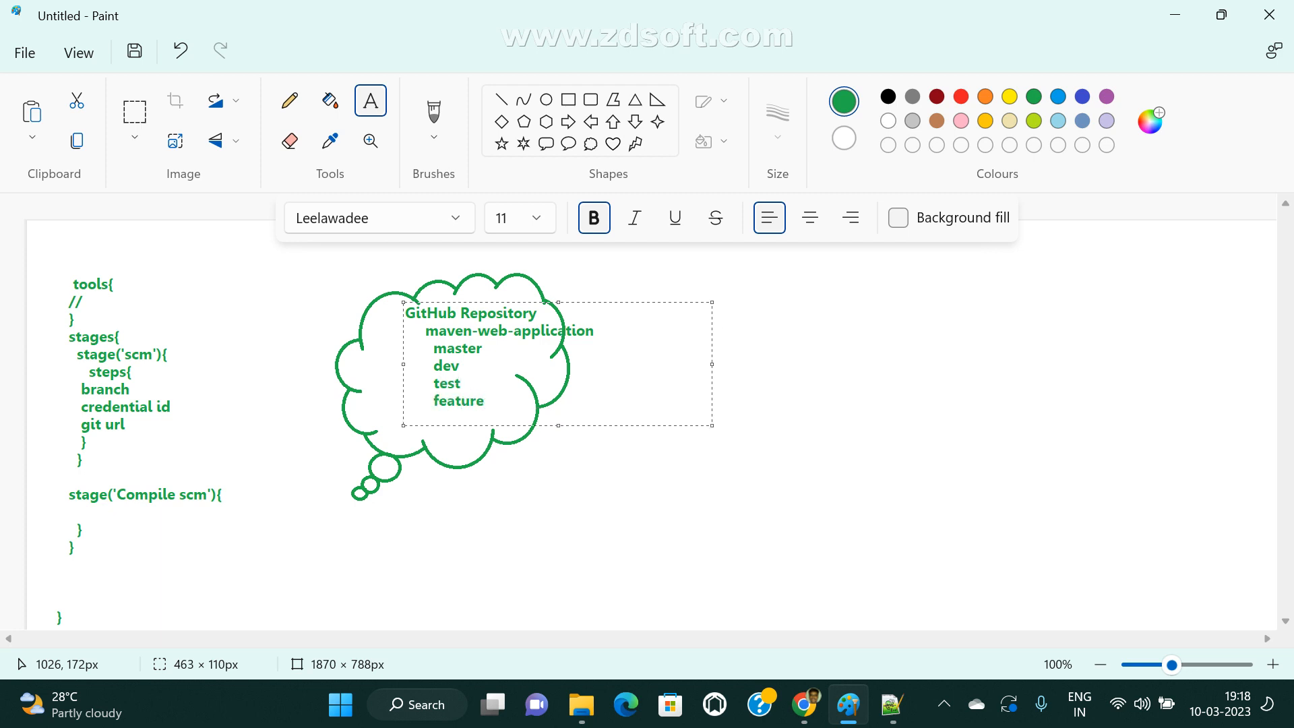
left_click(608, 438)
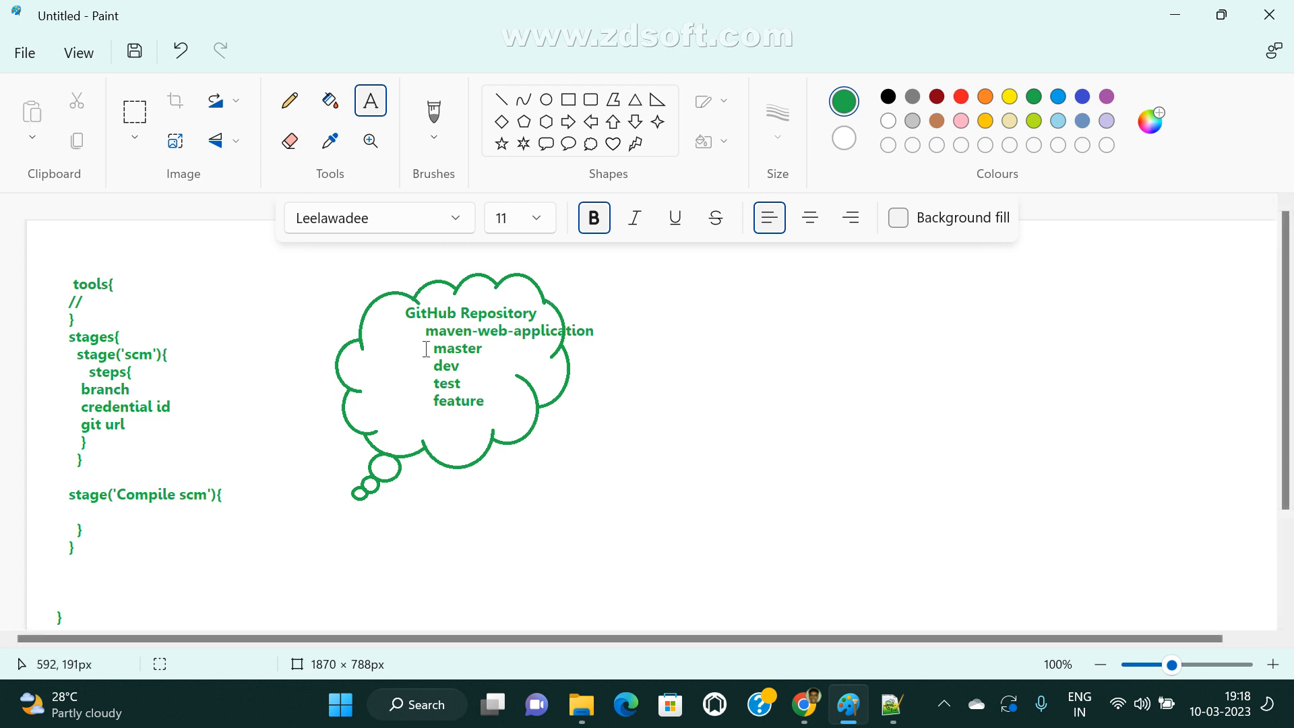
Point out the repository name and the four branch names in the cloud by framing them with temporary text boxes.
left_click_drag(423, 340, 497, 411)
left_click(635, 520)
left_click(671, 291)
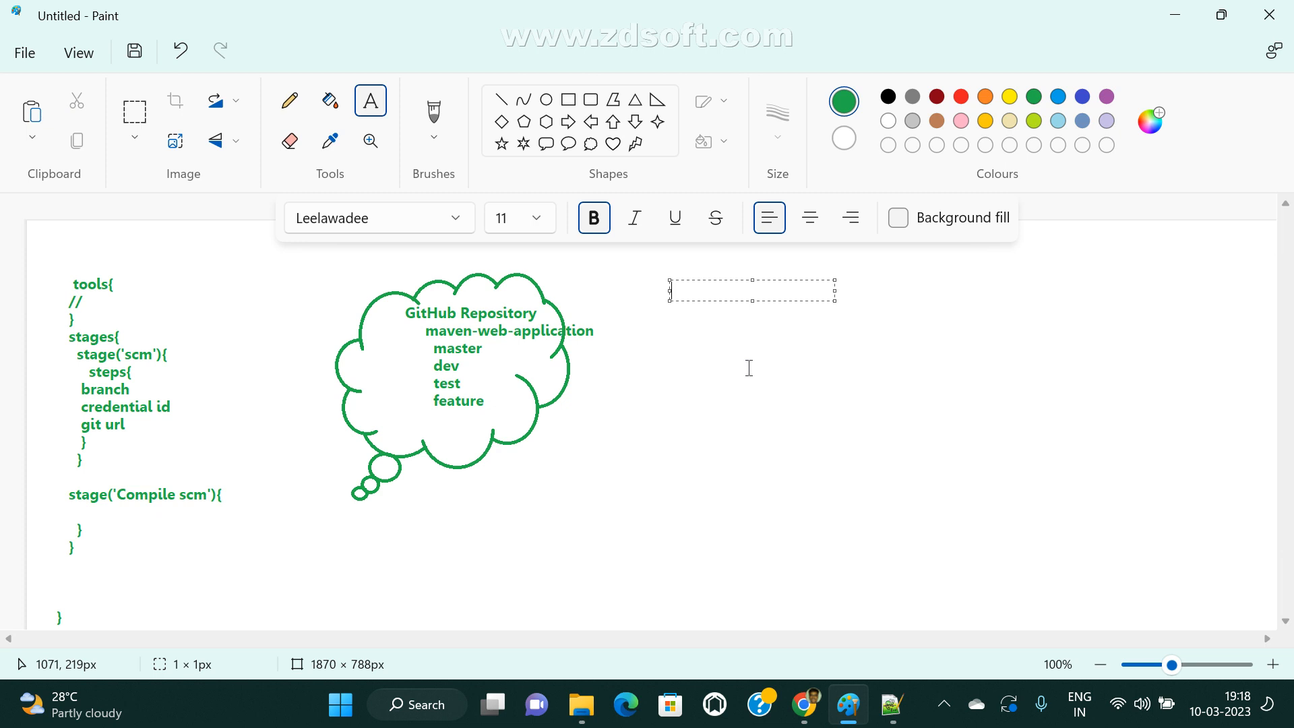
left_click_drag(410, 326, 628, 343)
left_click(627, 373)
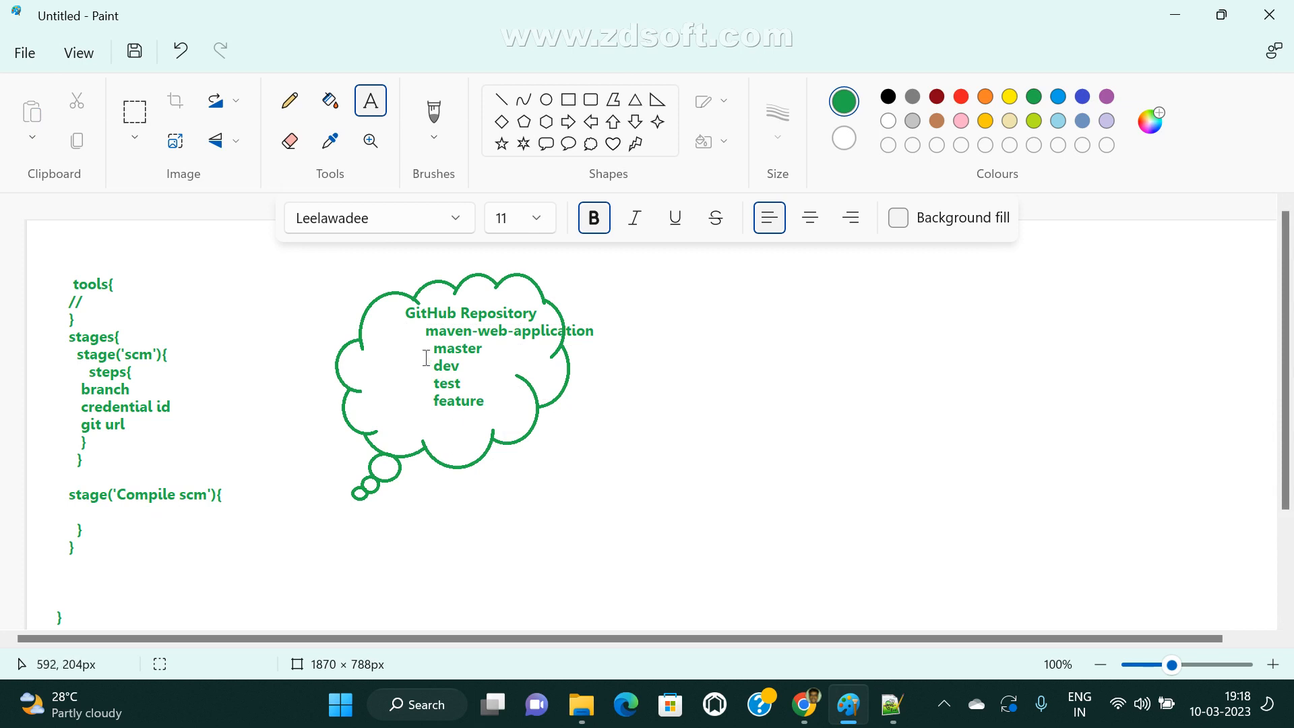
left_click_drag(415, 335, 511, 432)
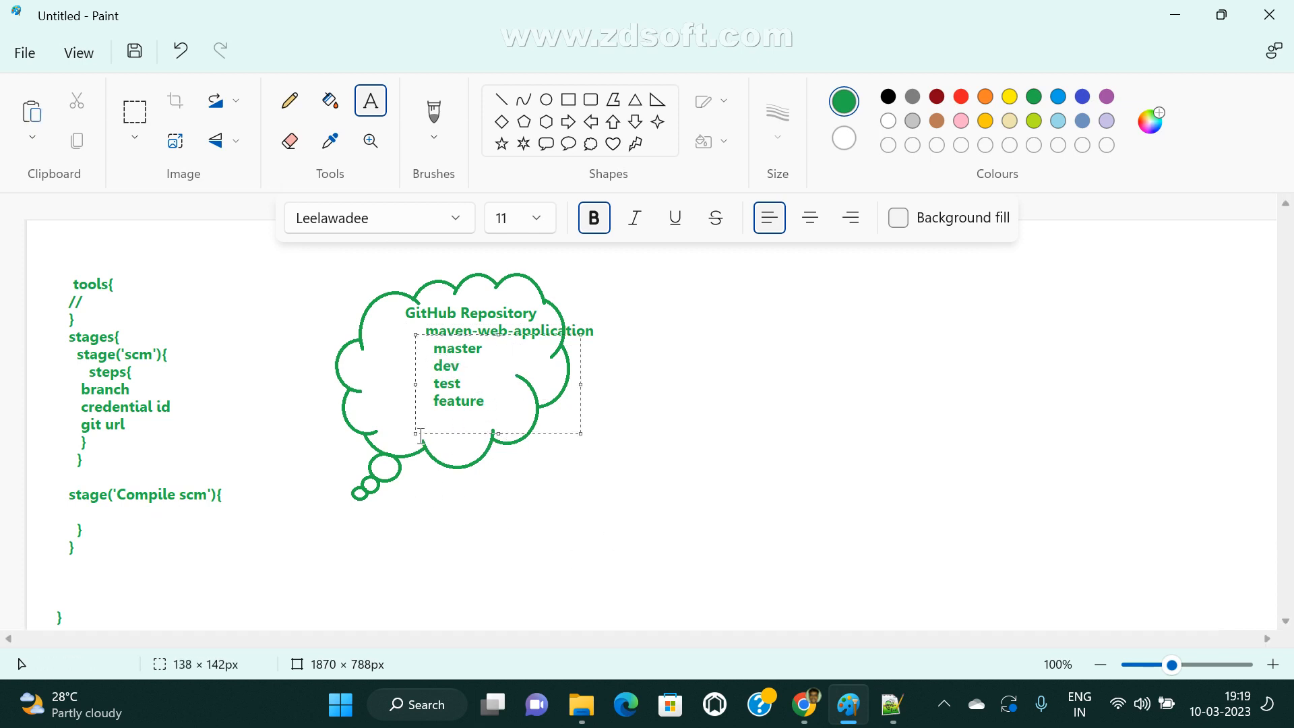
left_click(387, 378)
left_click_drag(416, 335, 528, 428)
Switch to the Jenkins new item page in Chrome and examine the Multibranch Pipeline option and its description.
mouse_move(805, 704)
left_click(704, 595)
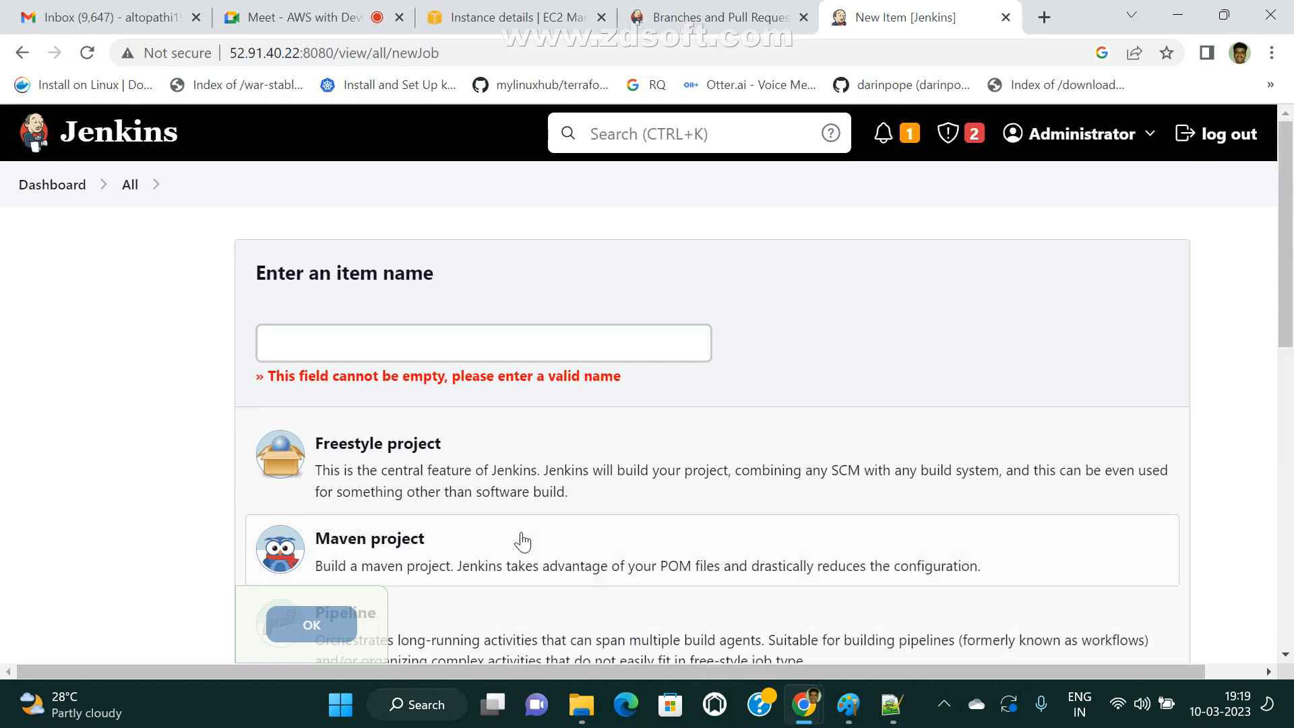
scroll(526, 566, "down", 5)
scroll(483, 497, "down", 3)
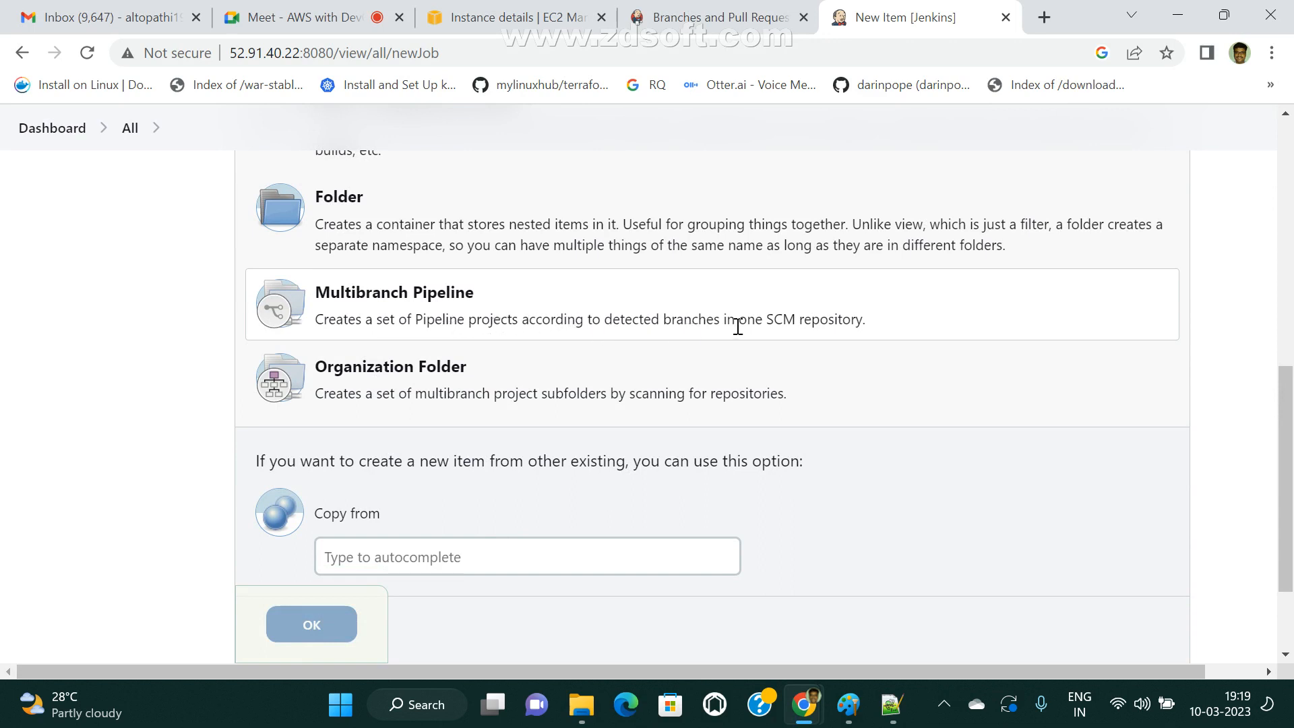
Switch to Paint and add the branch name "feature1" under feature inside the cloud.
left_click(849, 704)
left_click(514, 480)
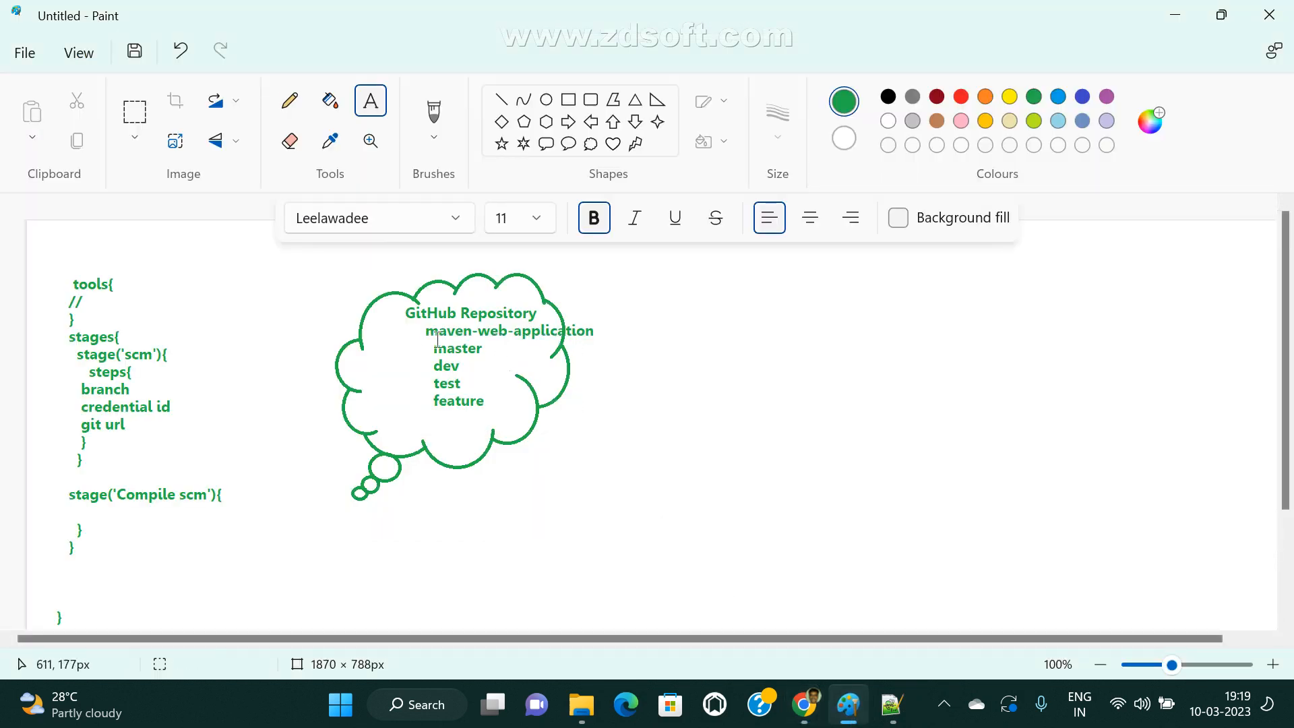
left_click_drag(427, 345, 491, 350)
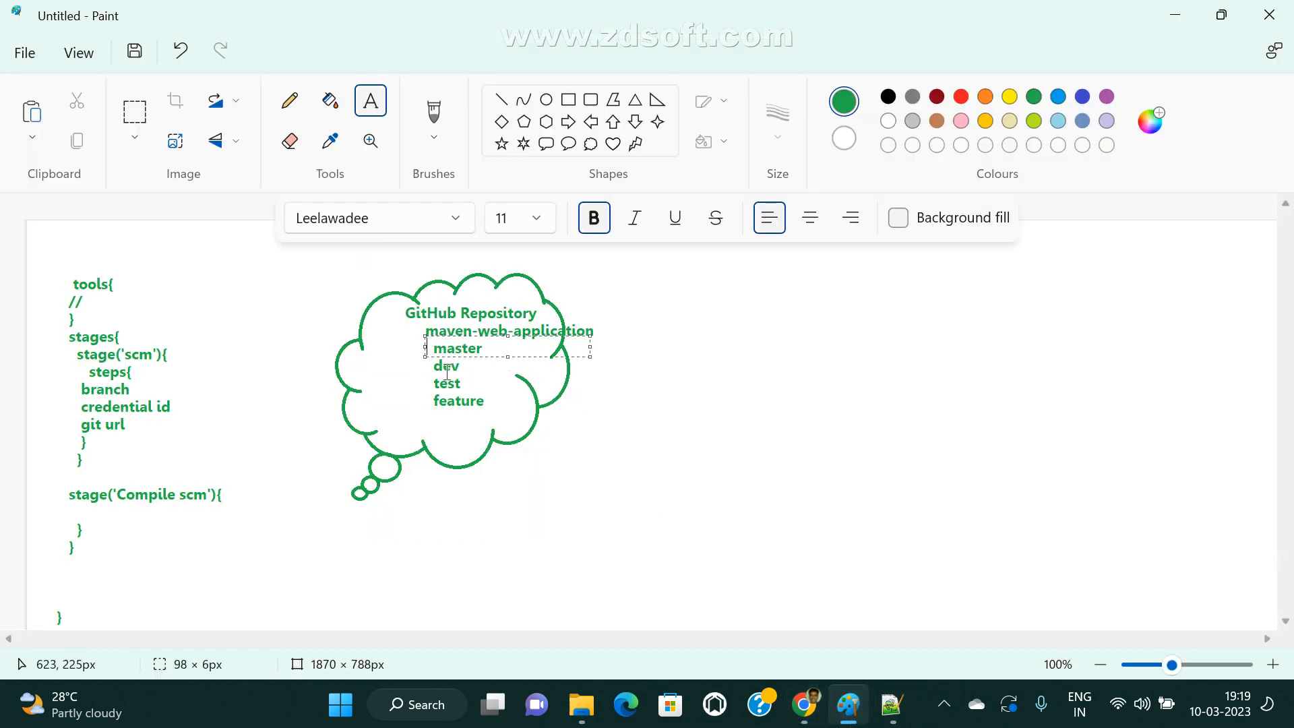
left_click(449, 370)
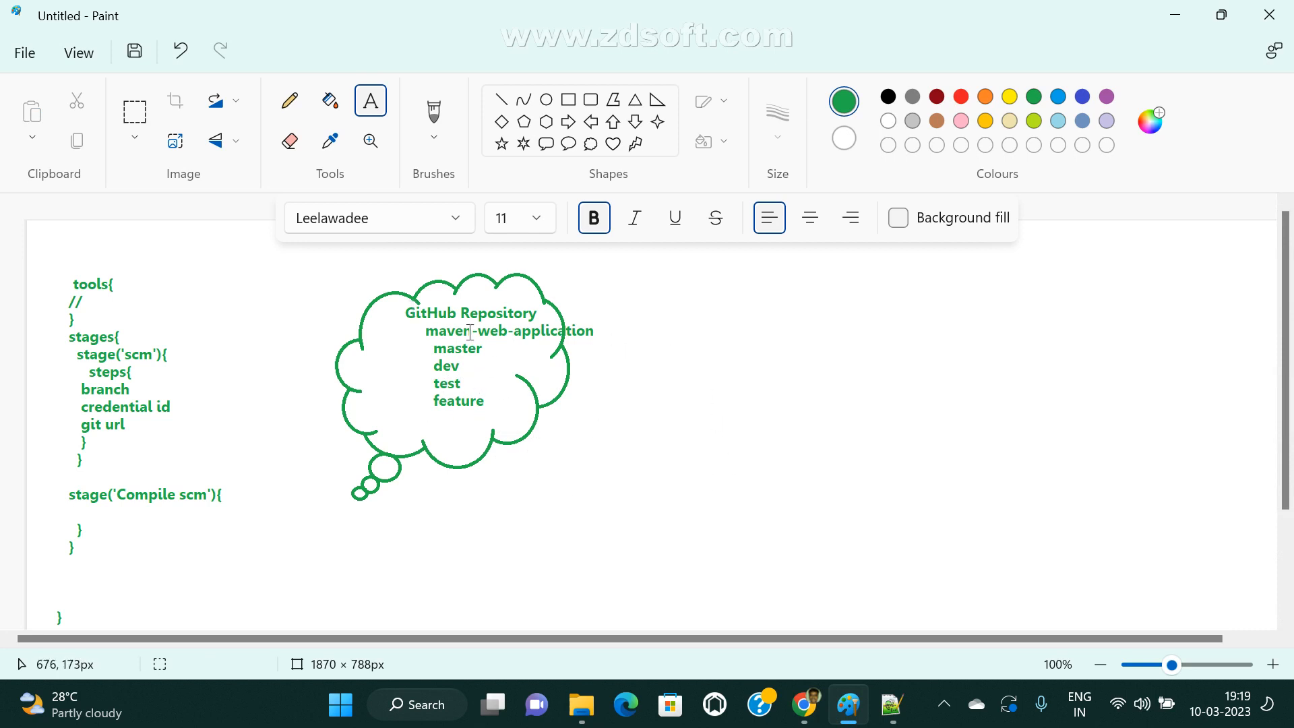
left_click(438, 419)
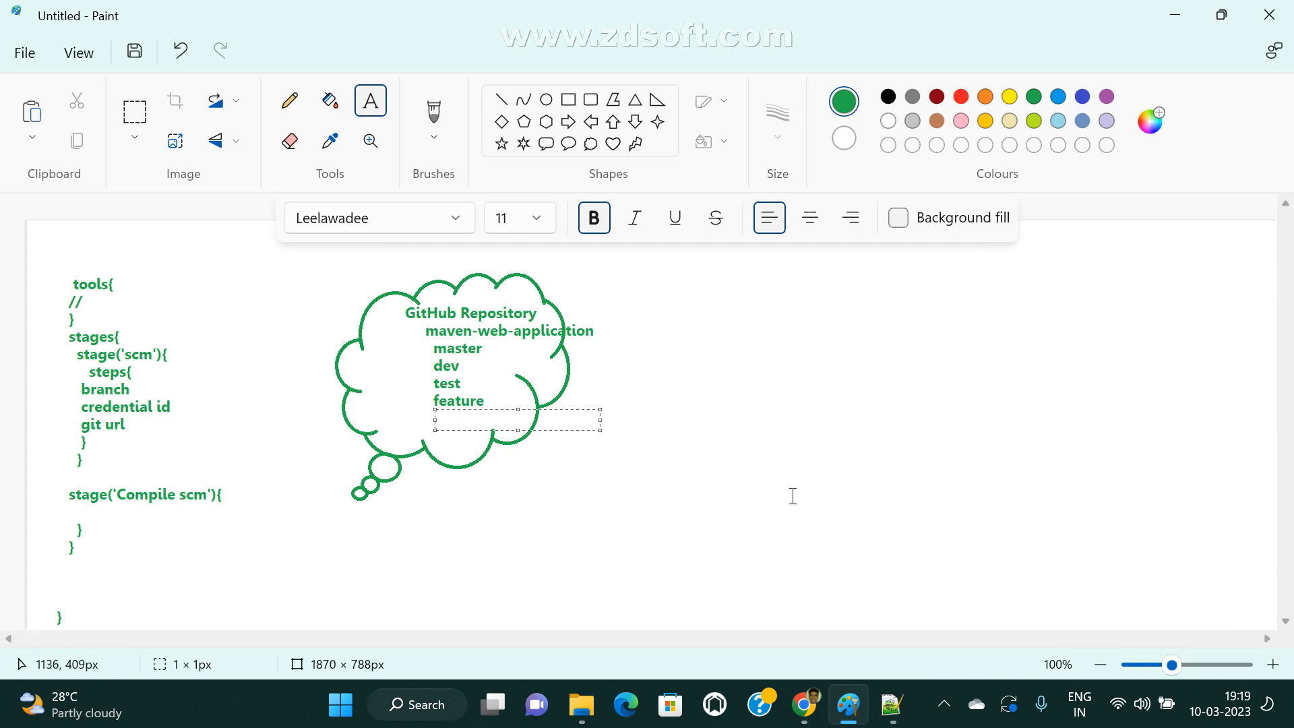
type("feature1")
left_click(765, 519)
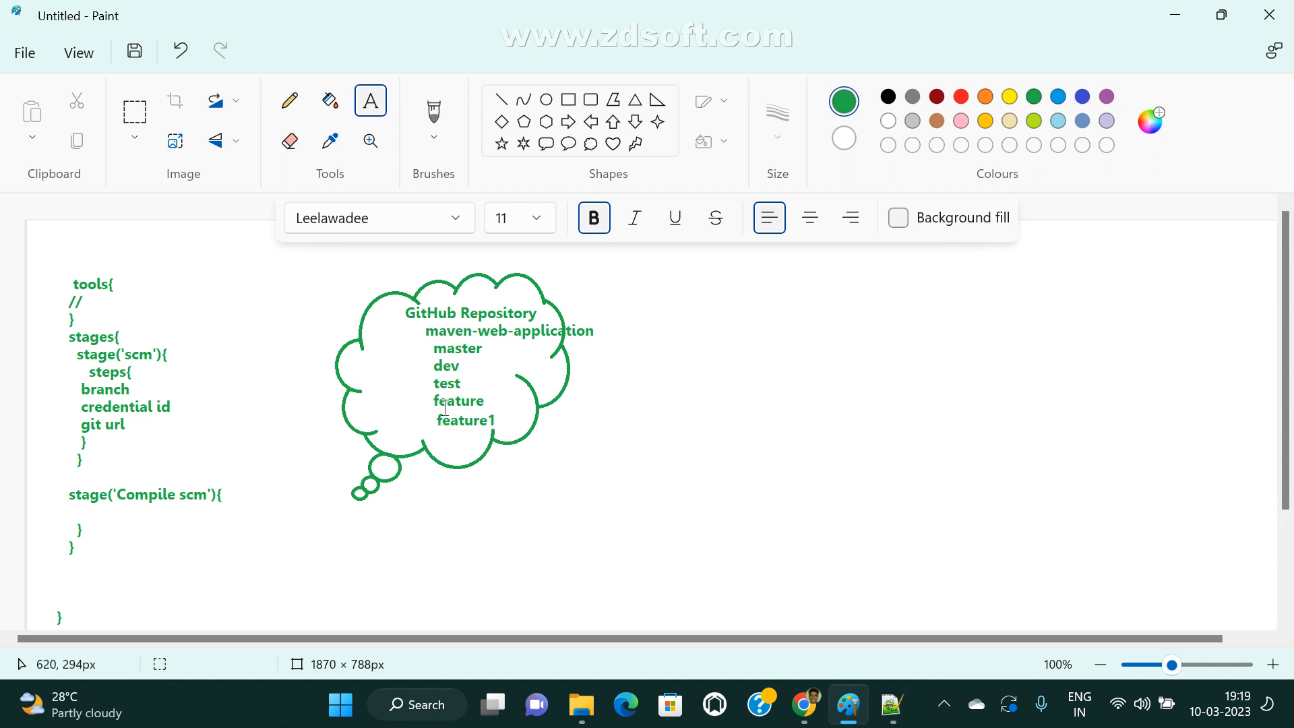
Point out the whole branch list from master to feature1 by framing it with temporary text boxes.
left_click(628, 308)
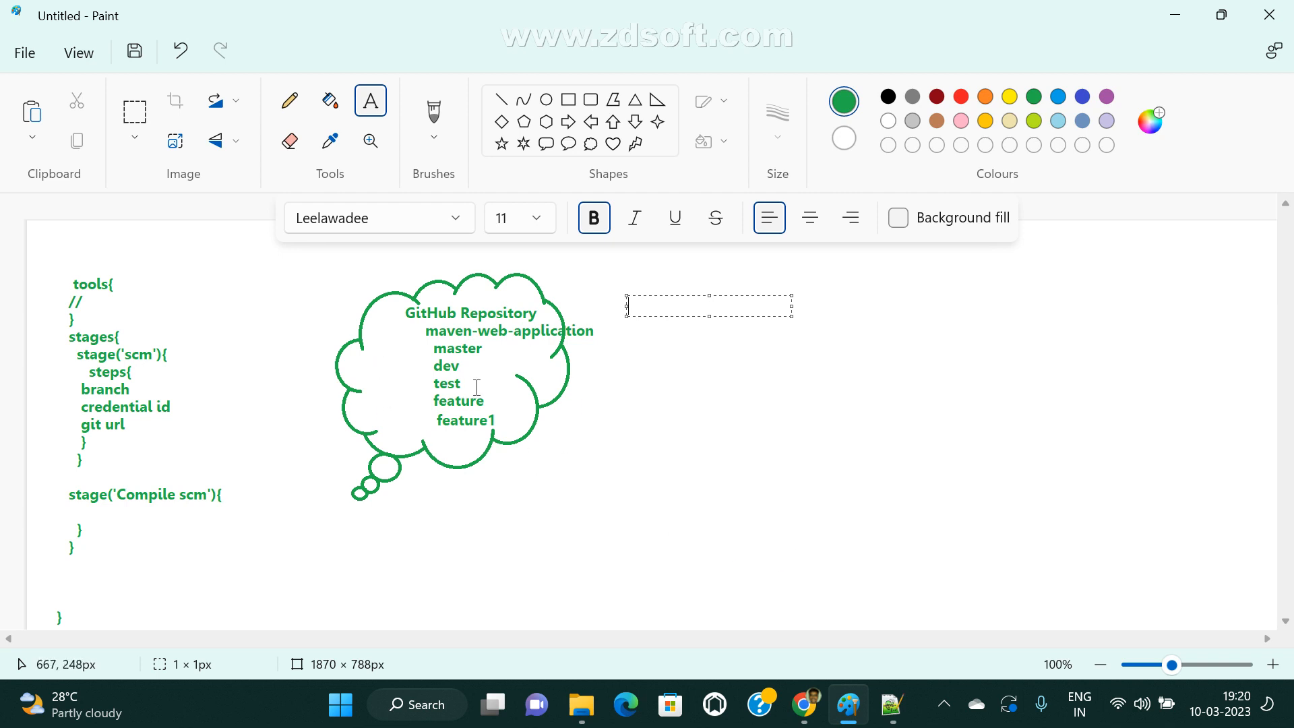
left_click_drag(418, 337, 510, 452)
left_click(589, 534)
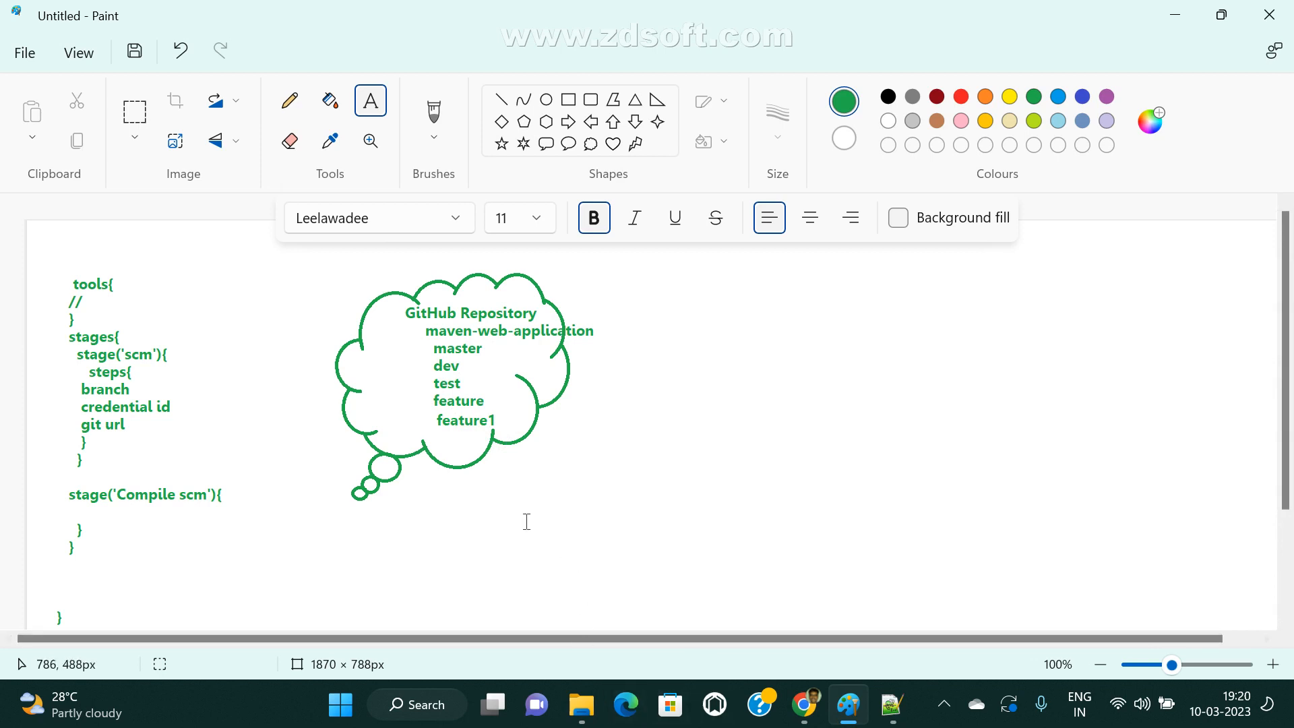
left_click_drag(406, 335, 551, 446)
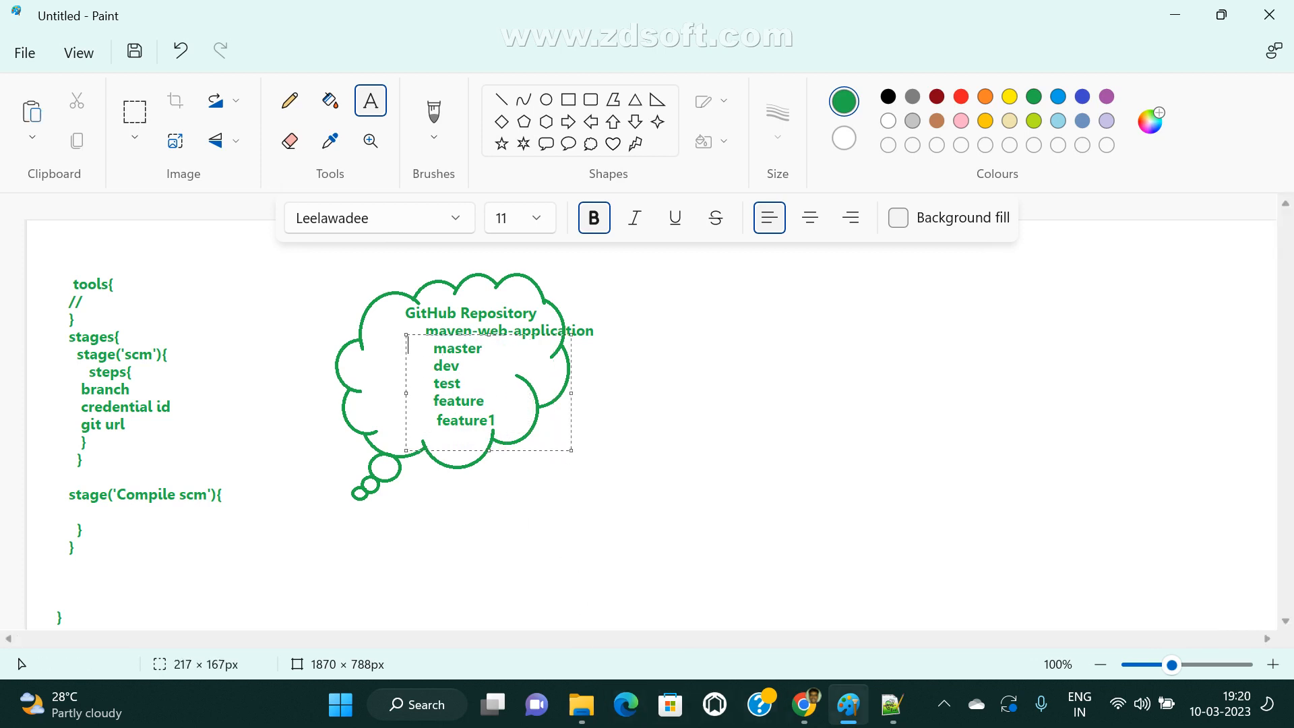
Switch to the Jenkins new item page in Chrome and select Multibranch Pipeline as the item type.
mouse_move(804, 705)
left_click(651, 613)
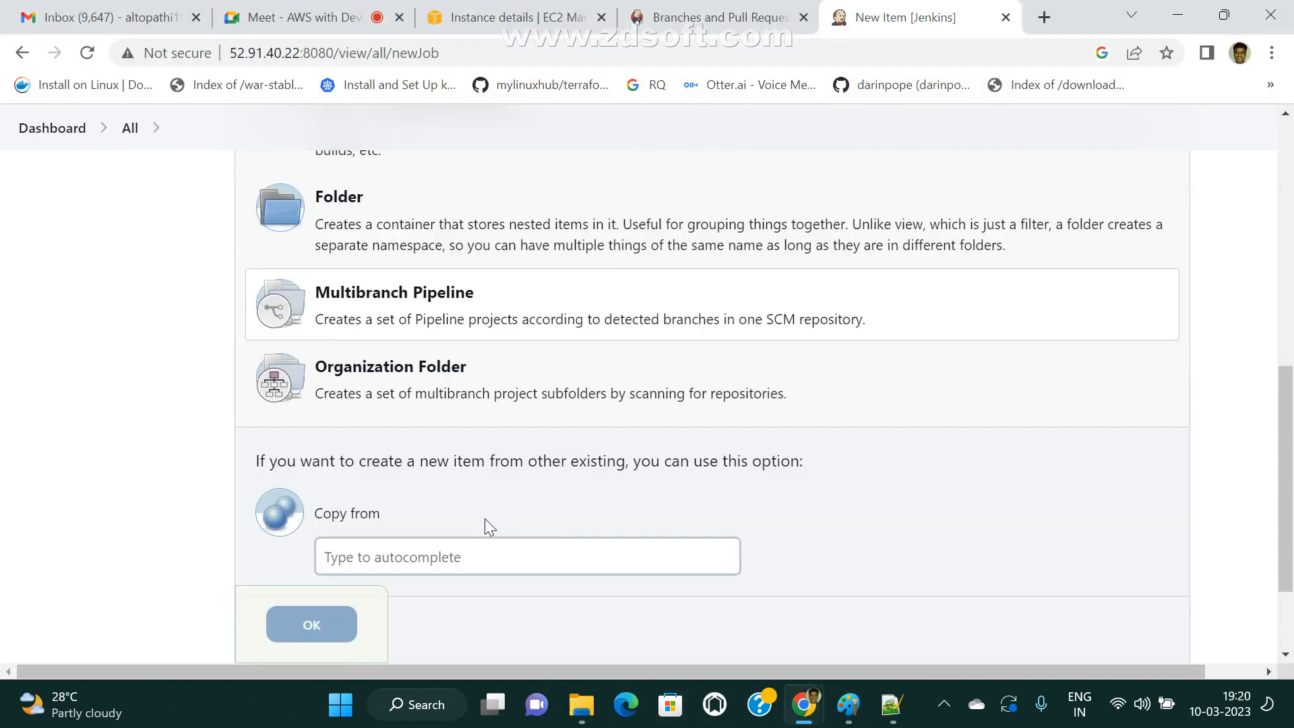
left_click(461, 314)
scroll(466, 432, "down", 6)
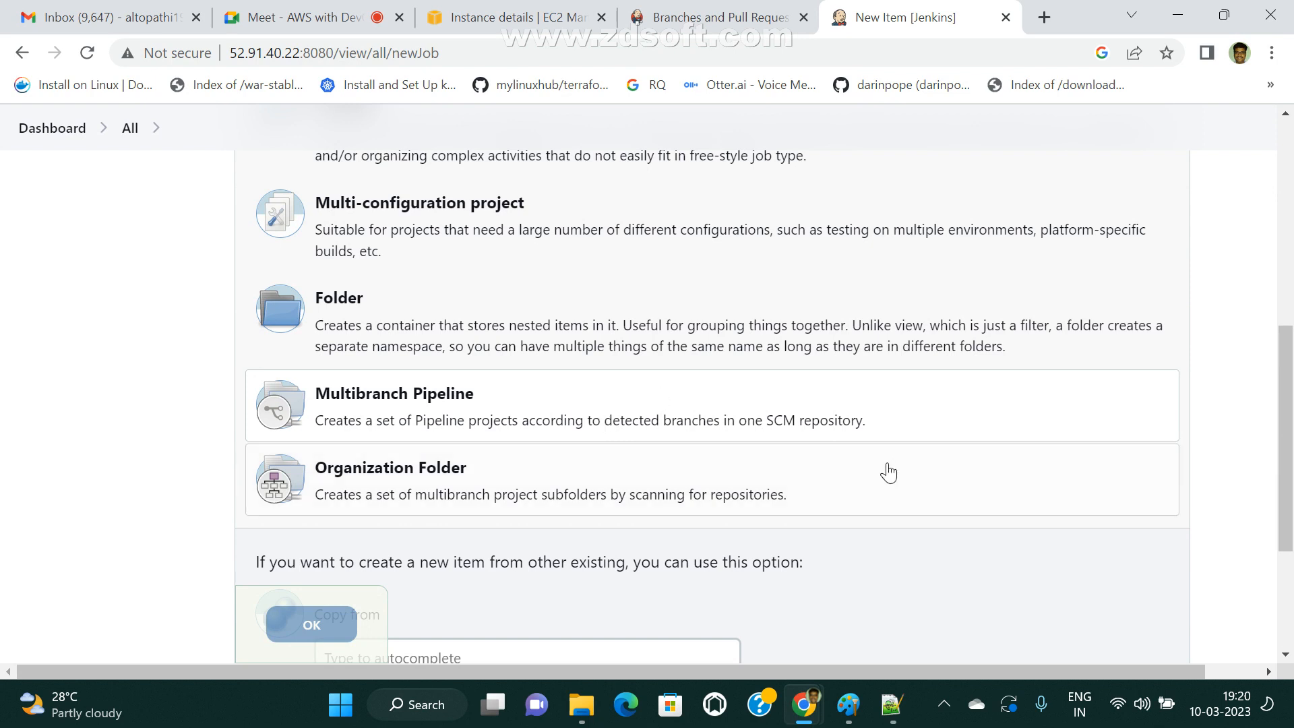
left_click(778, 418)
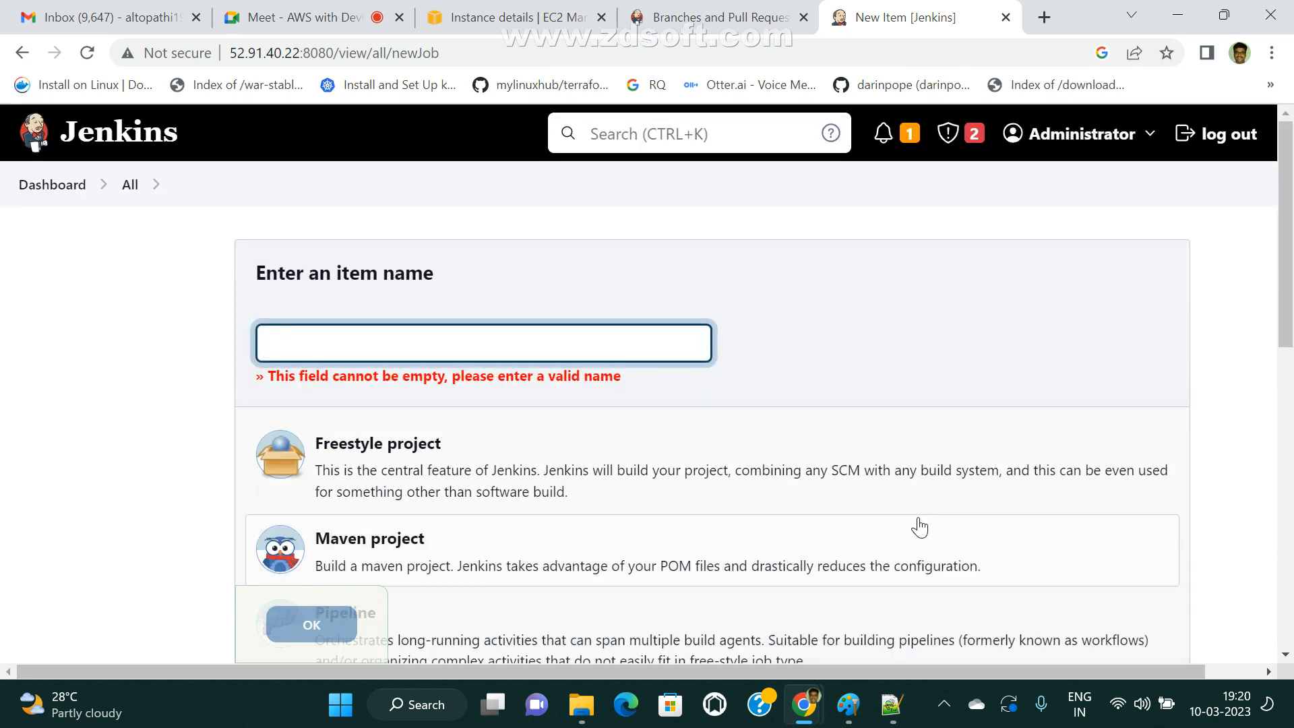
left_click(774, 215)
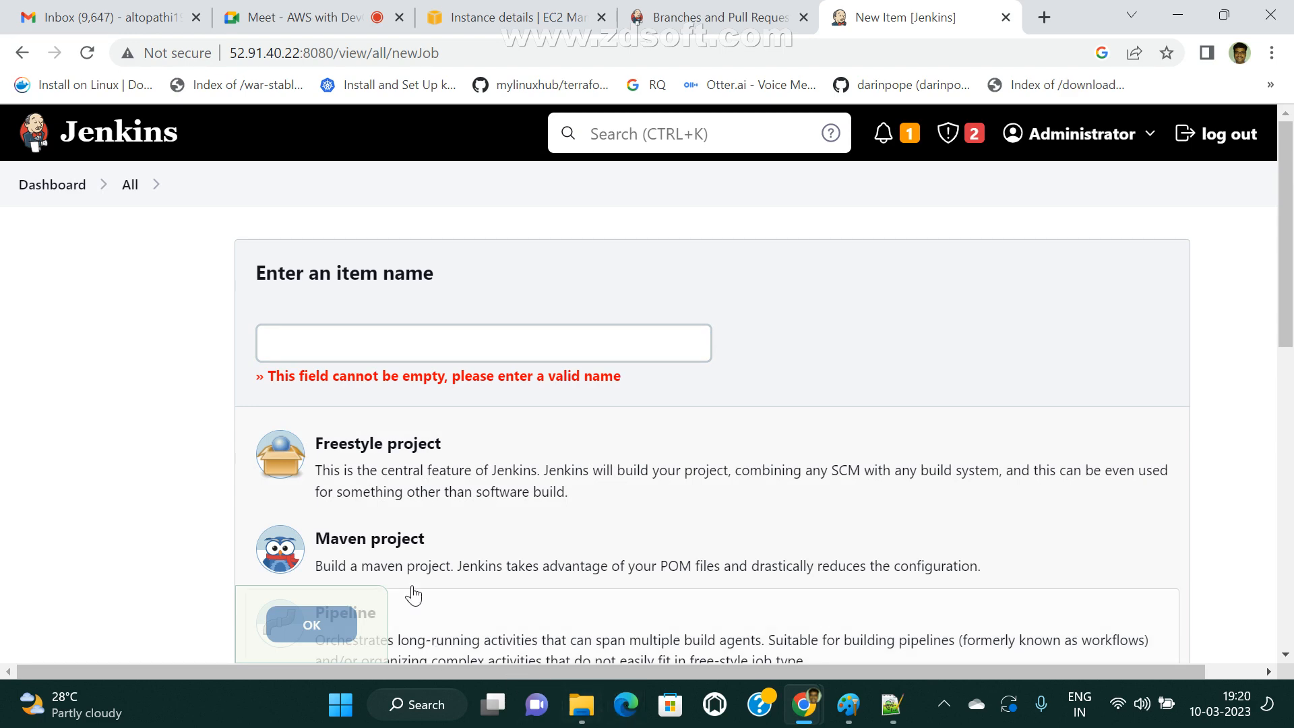
Review the item types down to Multibranch Pipeline, switch to the branch drawing in Paint and dismiss its temporary text frame.
scroll(391, 353, "down", 3)
scroll(619, 482, "down", 3)
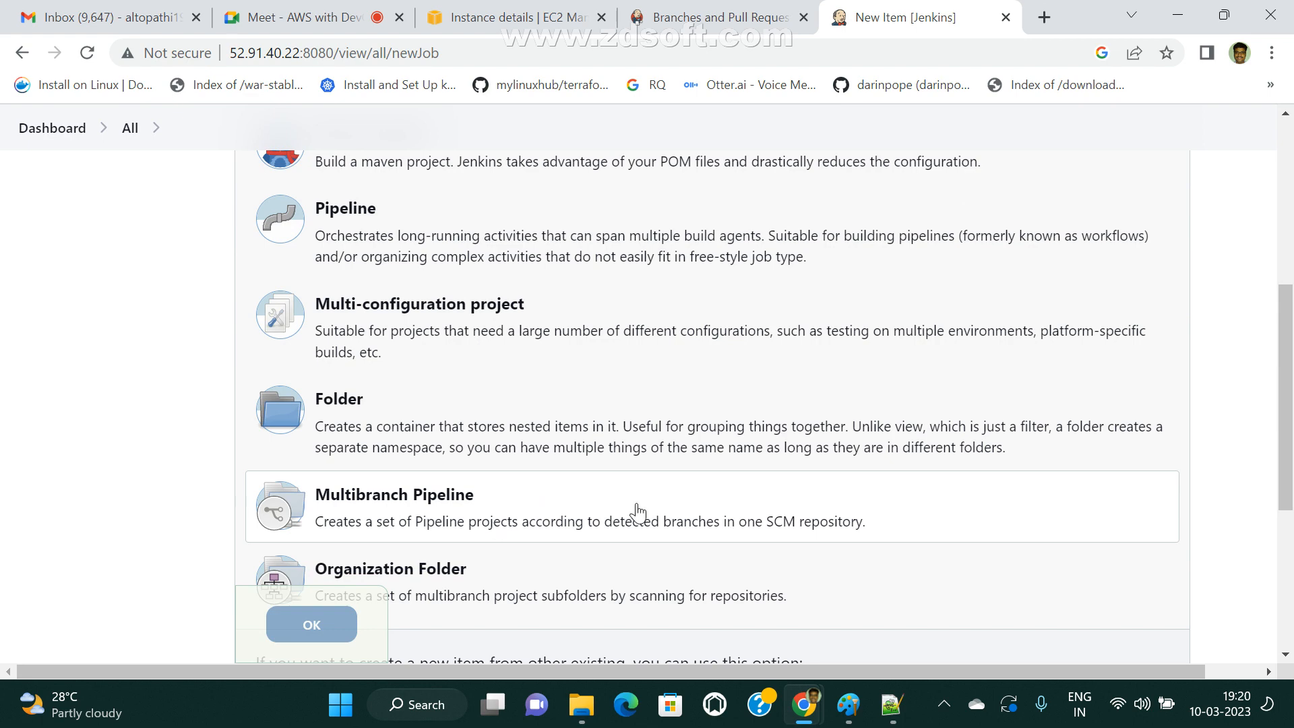
scroll(637, 512, "up", 5)
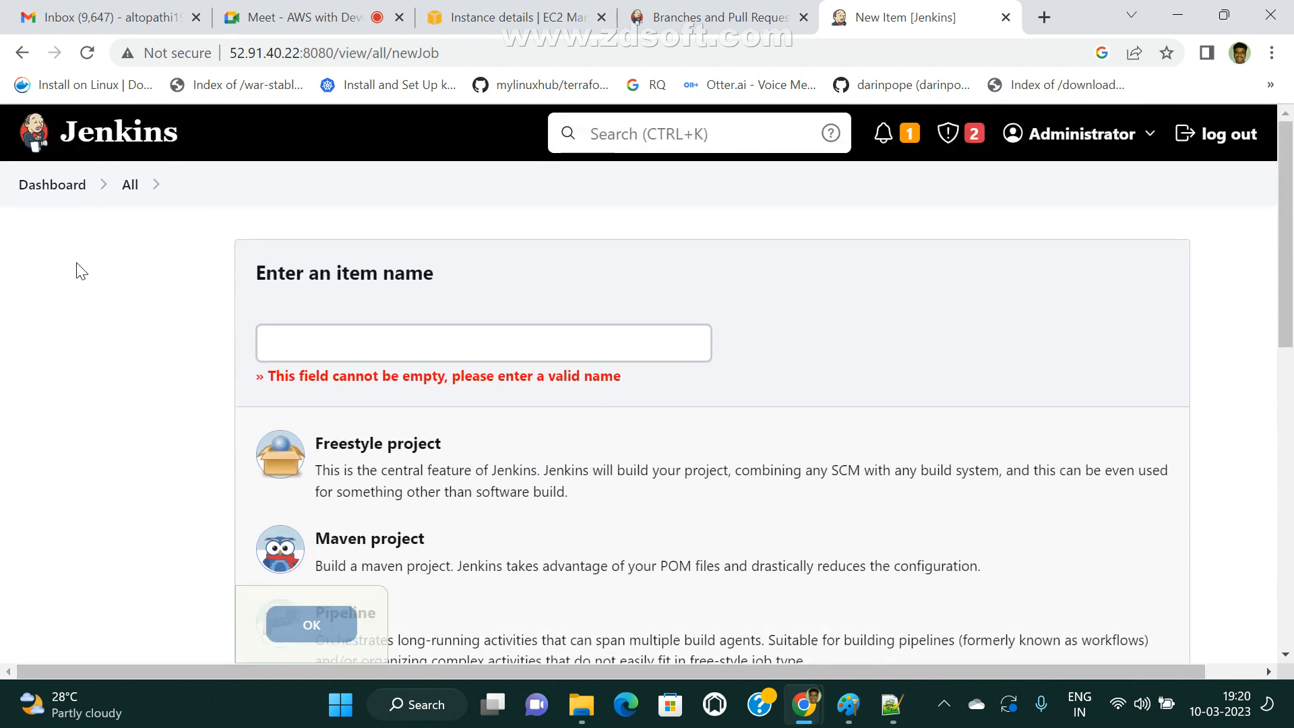
left_click(848, 705)
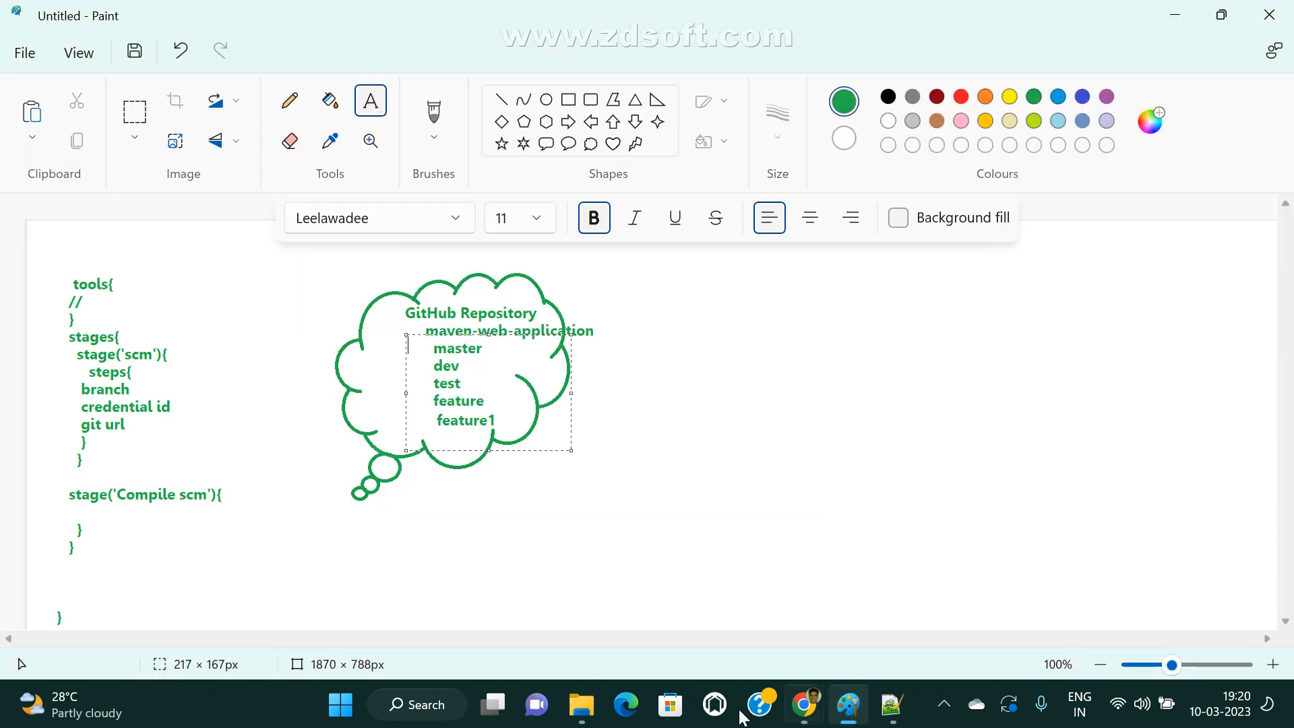
left_click(748, 483)
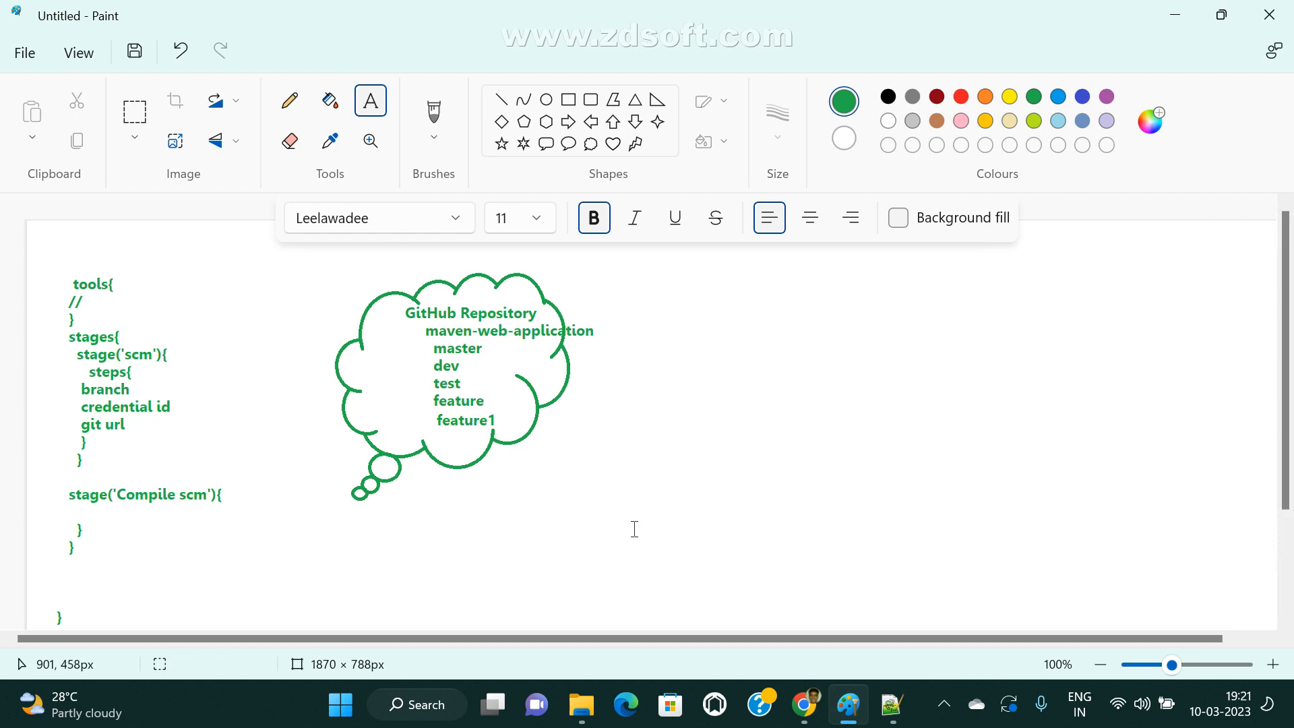
Switch to Jenkins in Chrome and create a Multibranch Pipeline item named "devops-multipibranch".
left_click(804, 705)
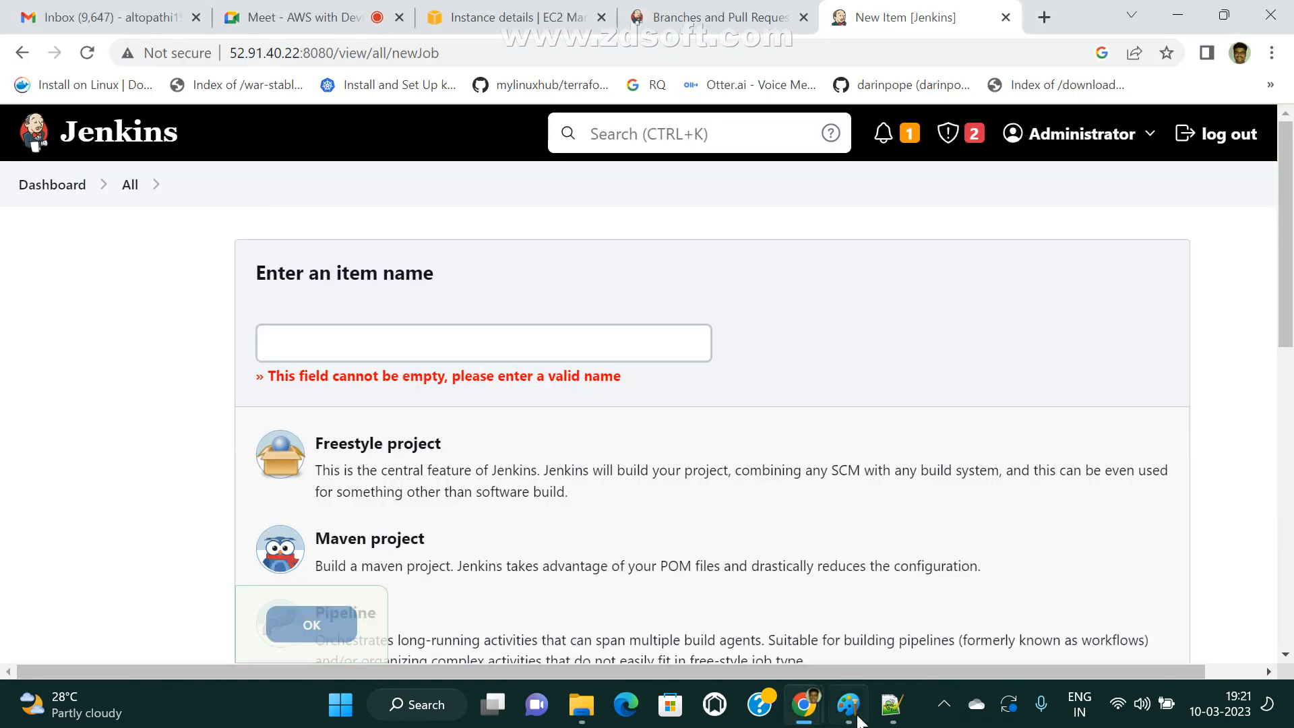
left_click(418, 343)
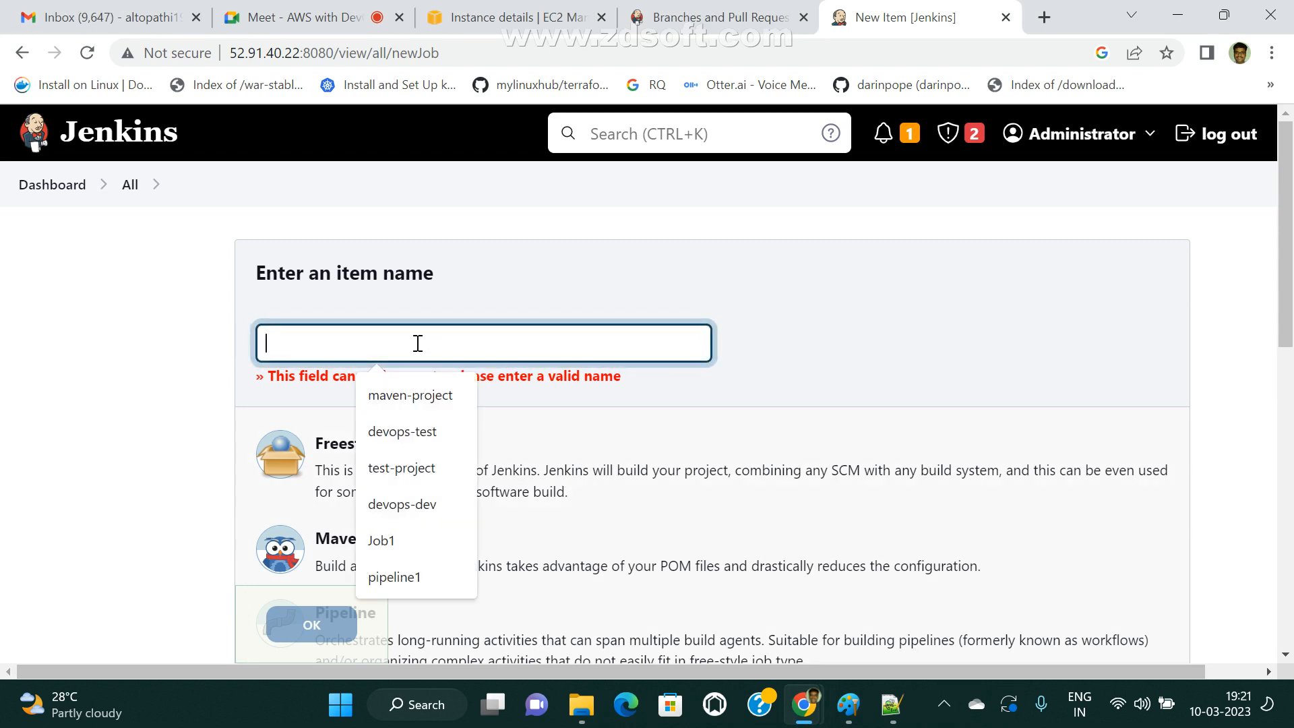
type("devops-m")
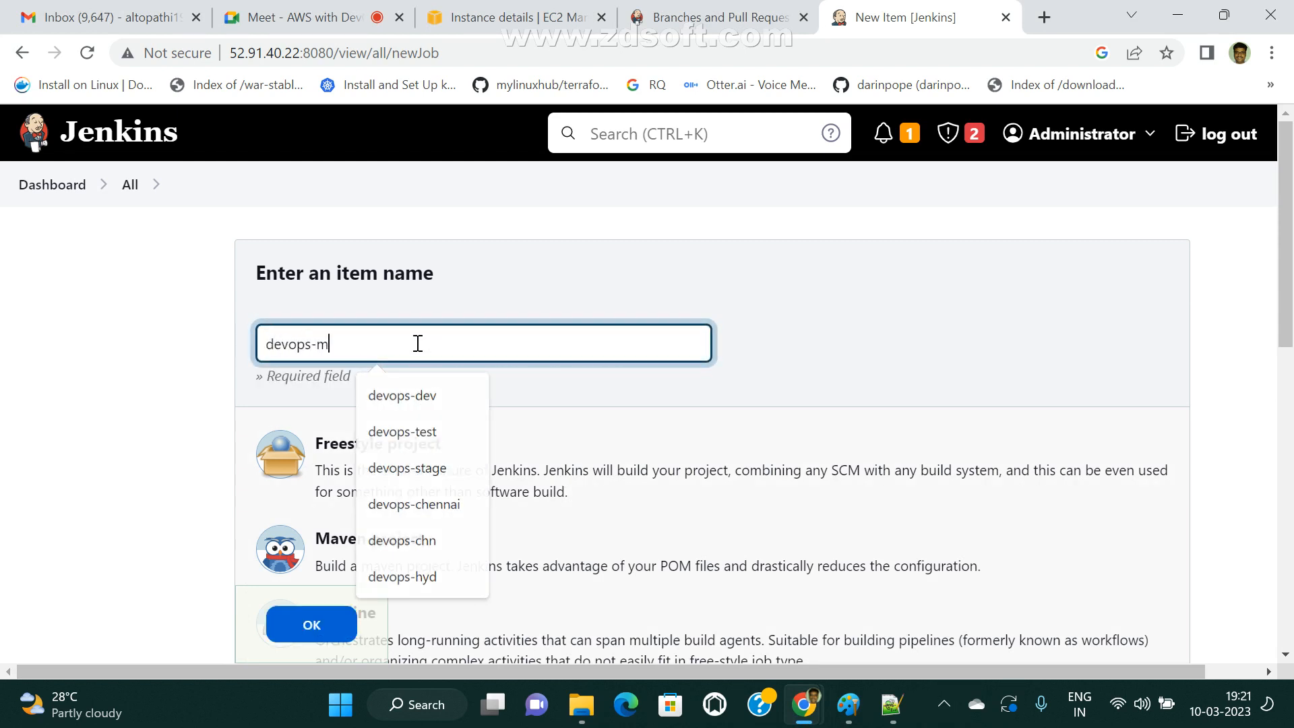
type("ultip")
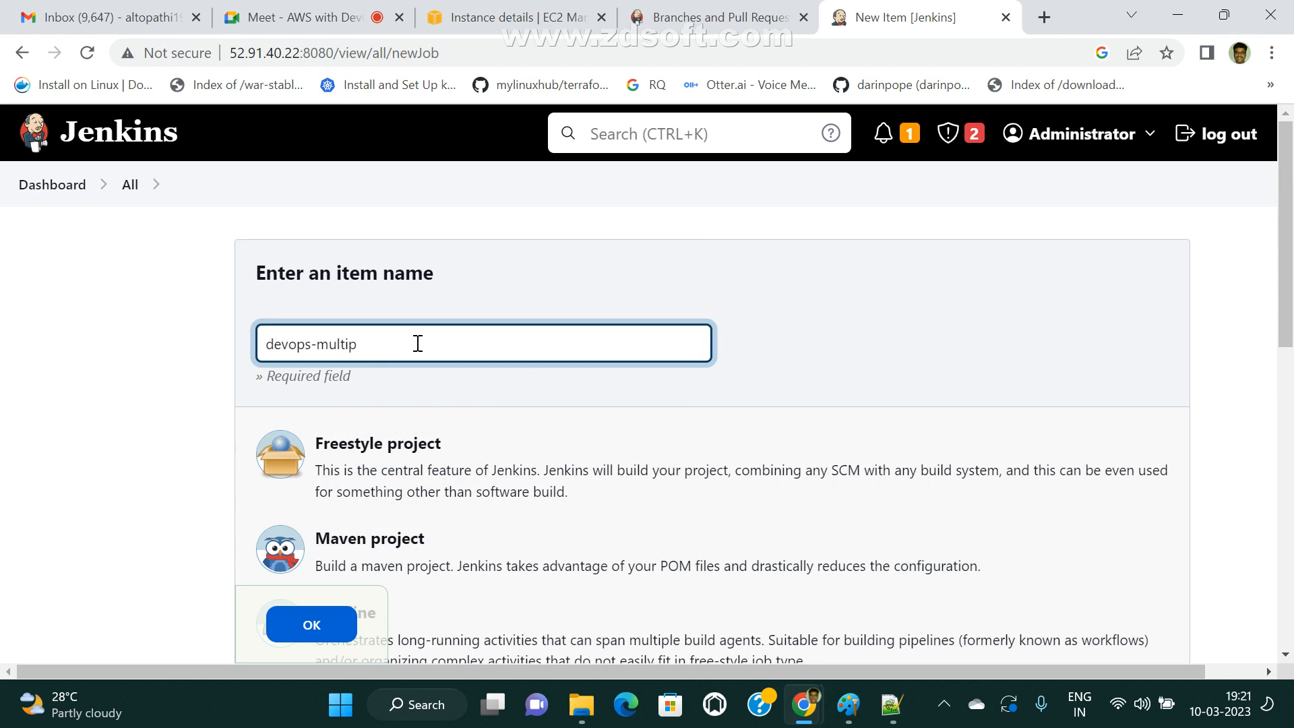
type("ibranch")
scroll(417, 344, "down", 5)
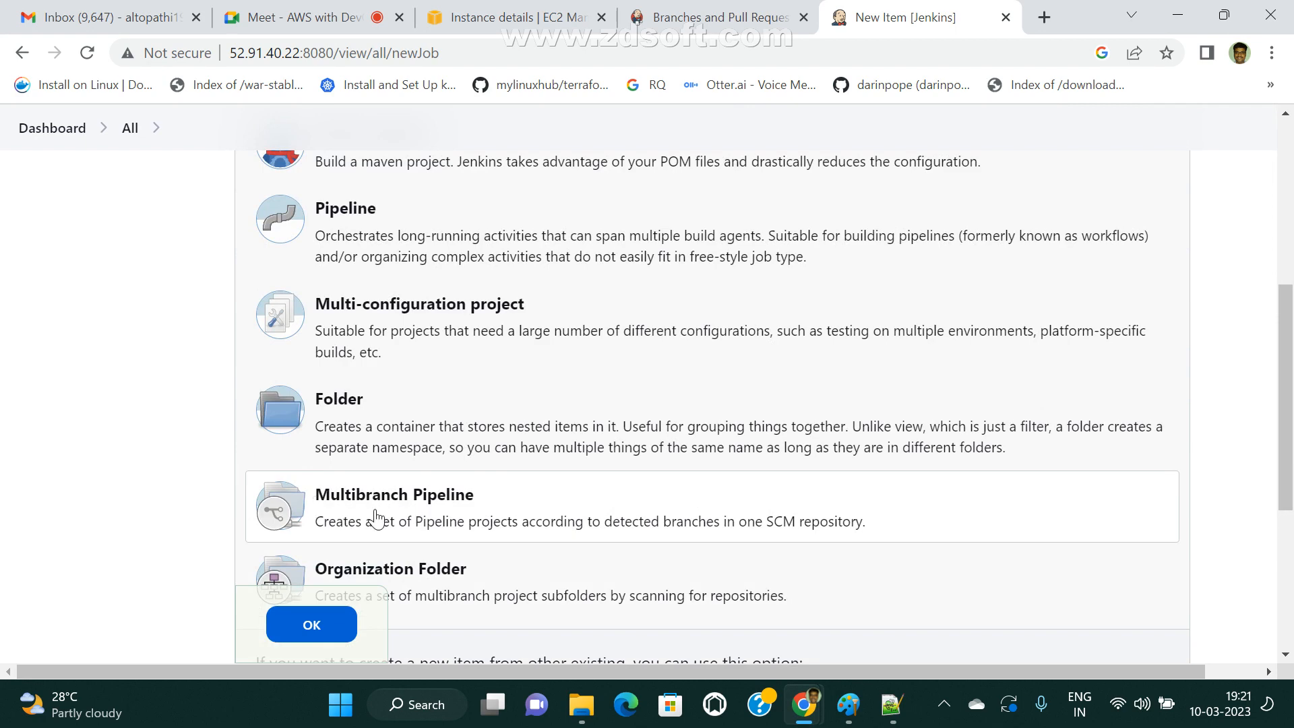
left_click(310, 624)
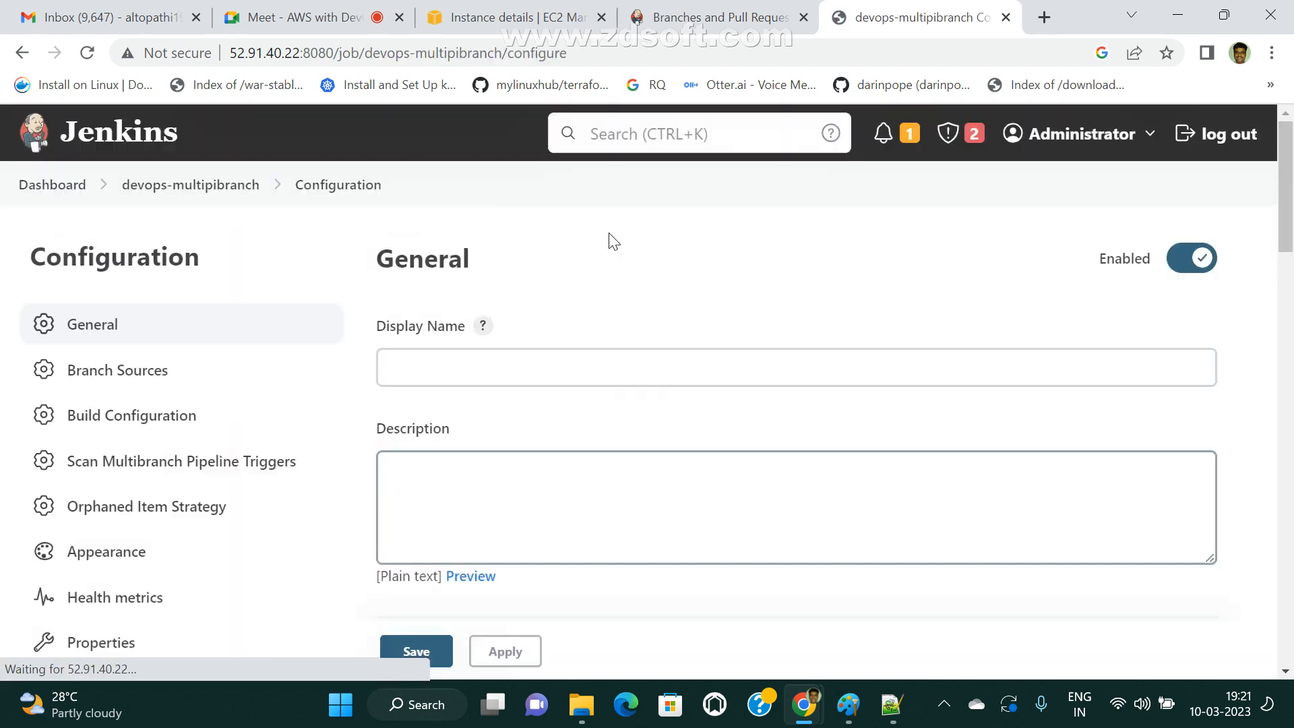
Set the display name to "This is multibranch pipeline" and review the configuration sections from Branch Sources through Properties.
left_click(628, 373)
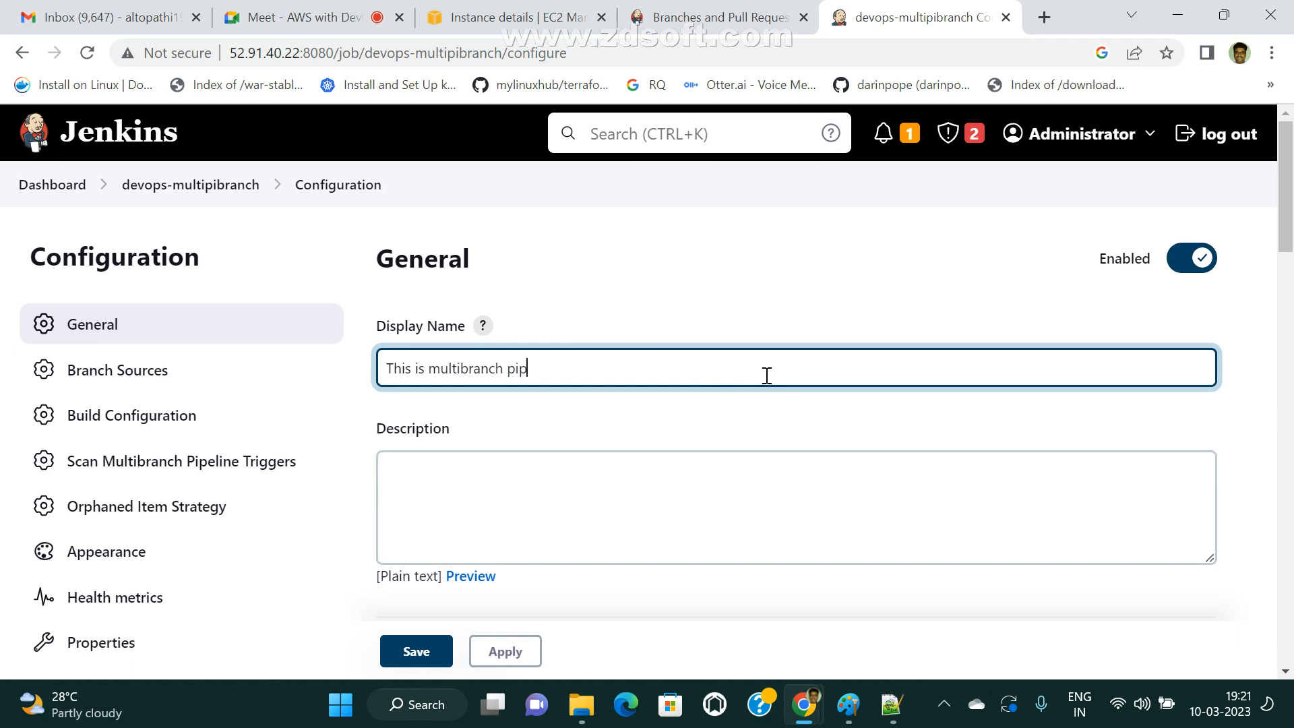
scroll(728, 378, "down", 5)
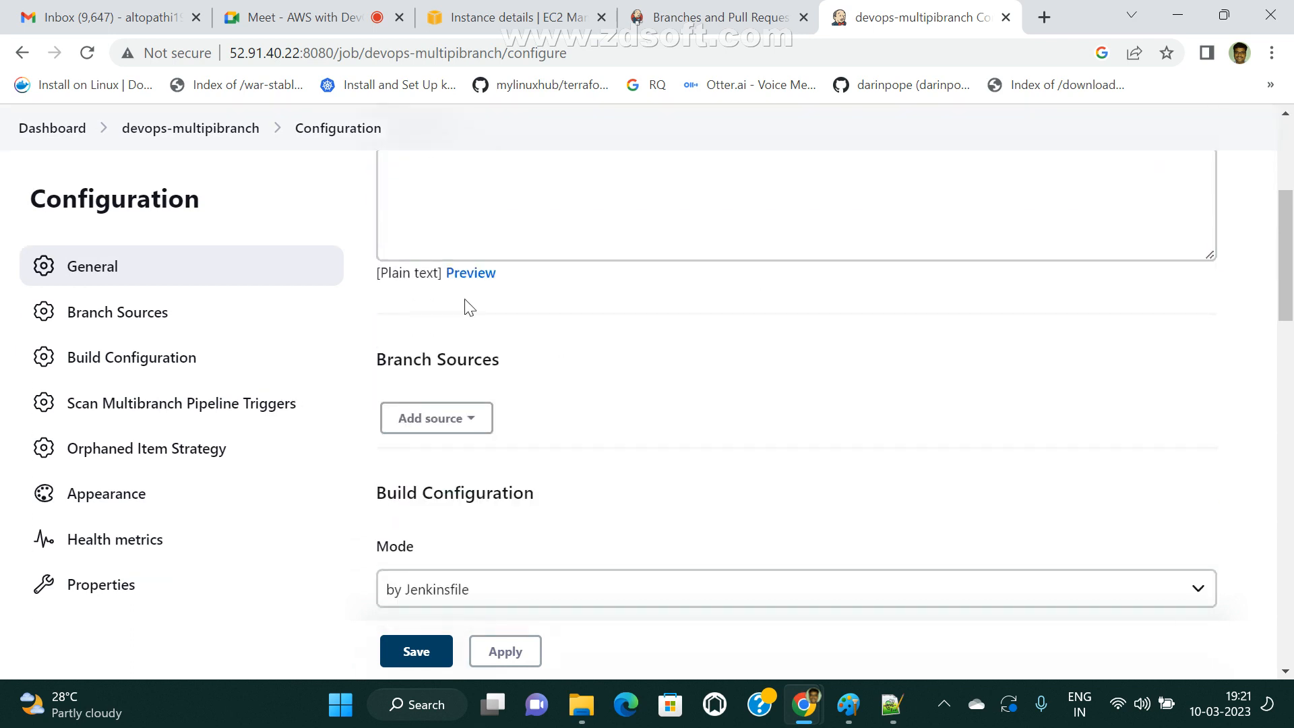
scroll(718, 302, "down", 8)
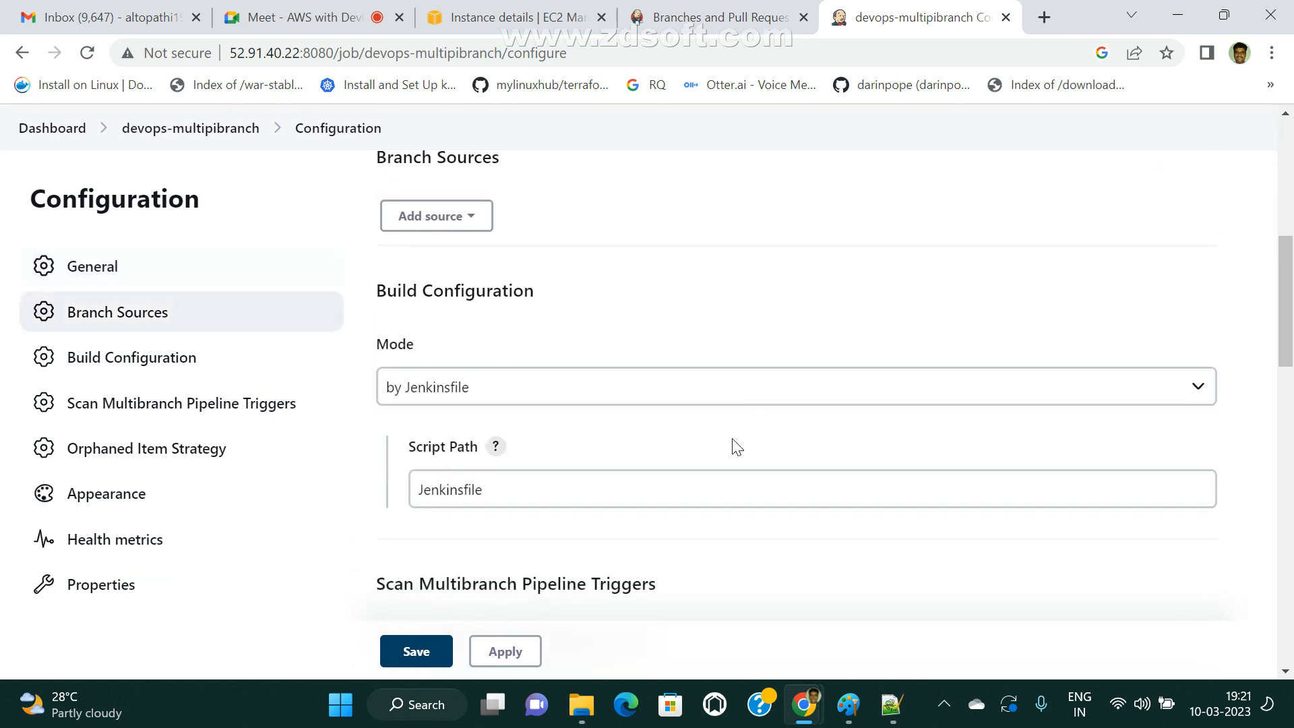
scroll(619, 431, "down", 3)
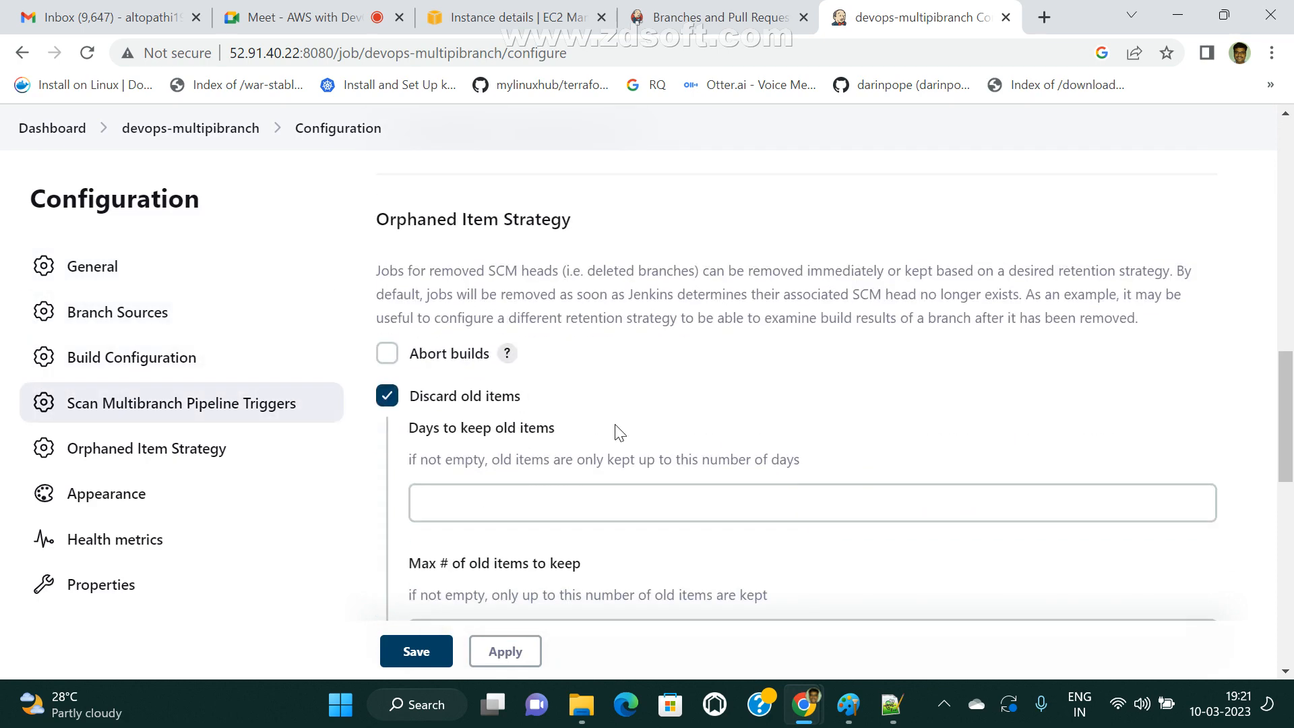
scroll(639, 433, "down", 3)
scroll(619, 445, "down", 9)
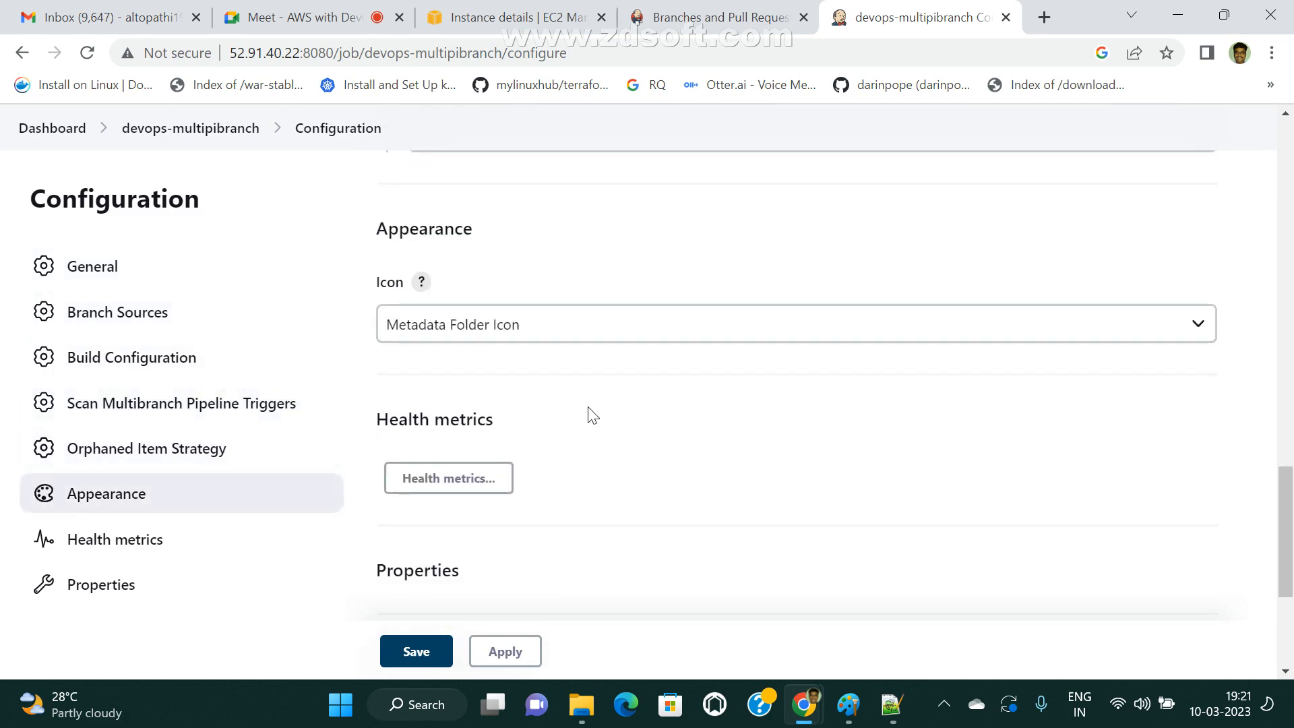
scroll(622, 479, "up", 15)
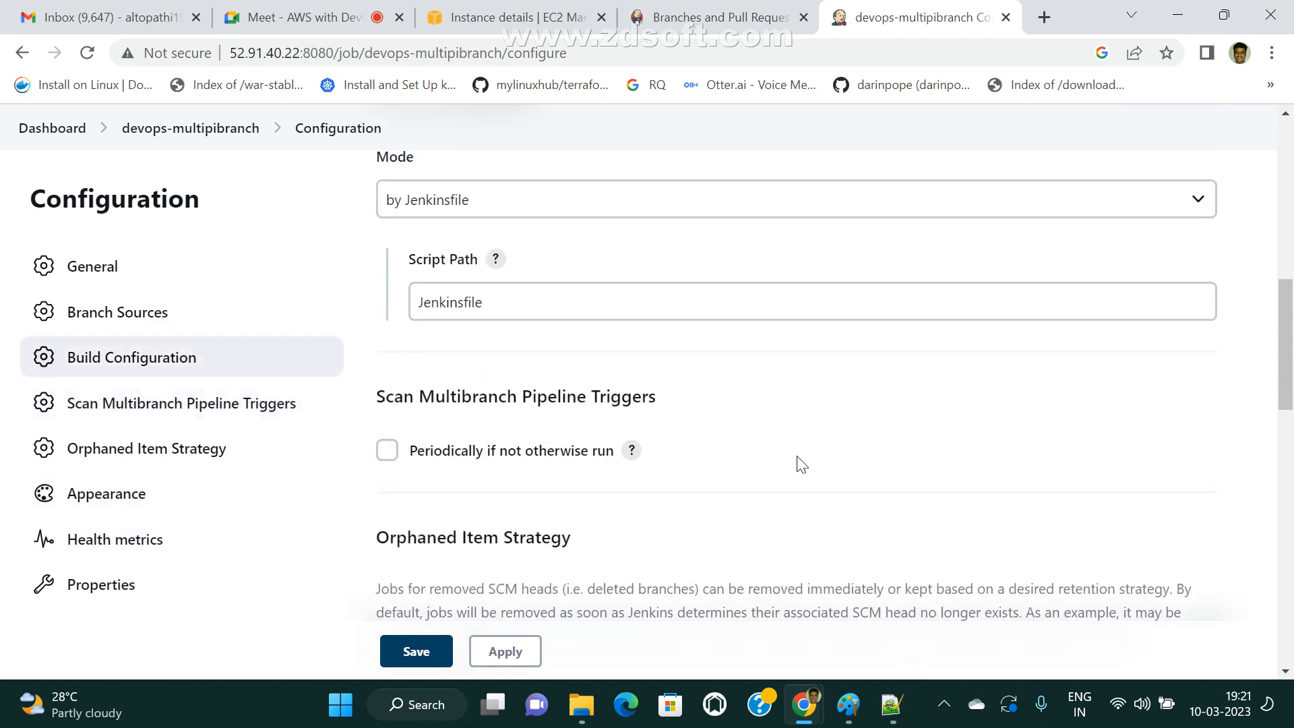
scroll(876, 485, "up", 4)
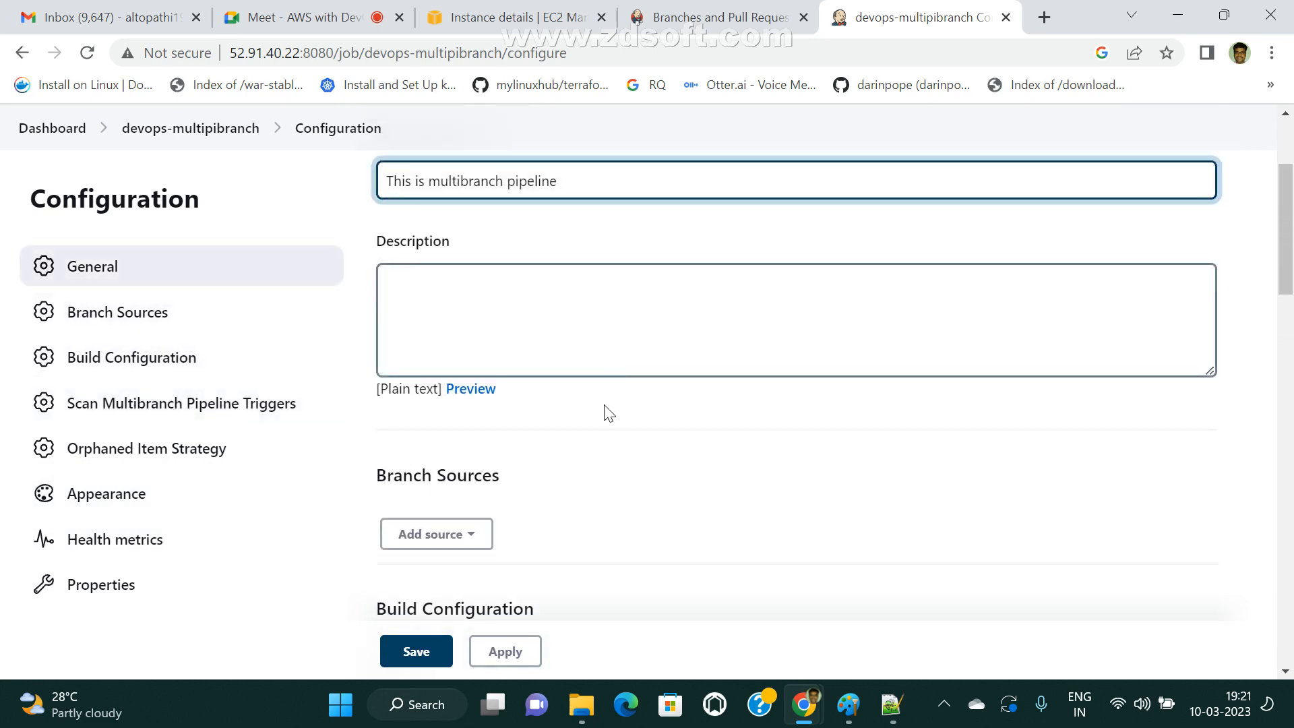
Add Git as the branch source and place the cursor in its Project Repository field.
left_click(459, 548)
scroll(721, 543, "down", 3)
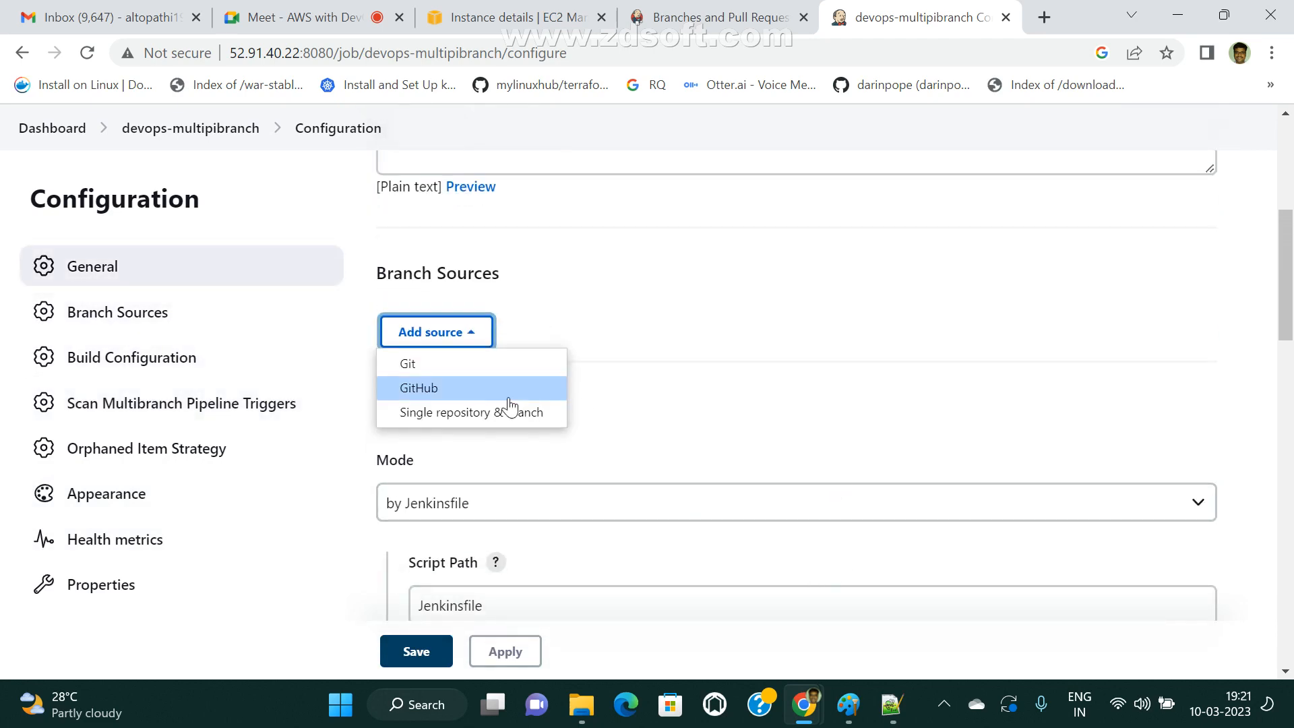
left_click(415, 368)
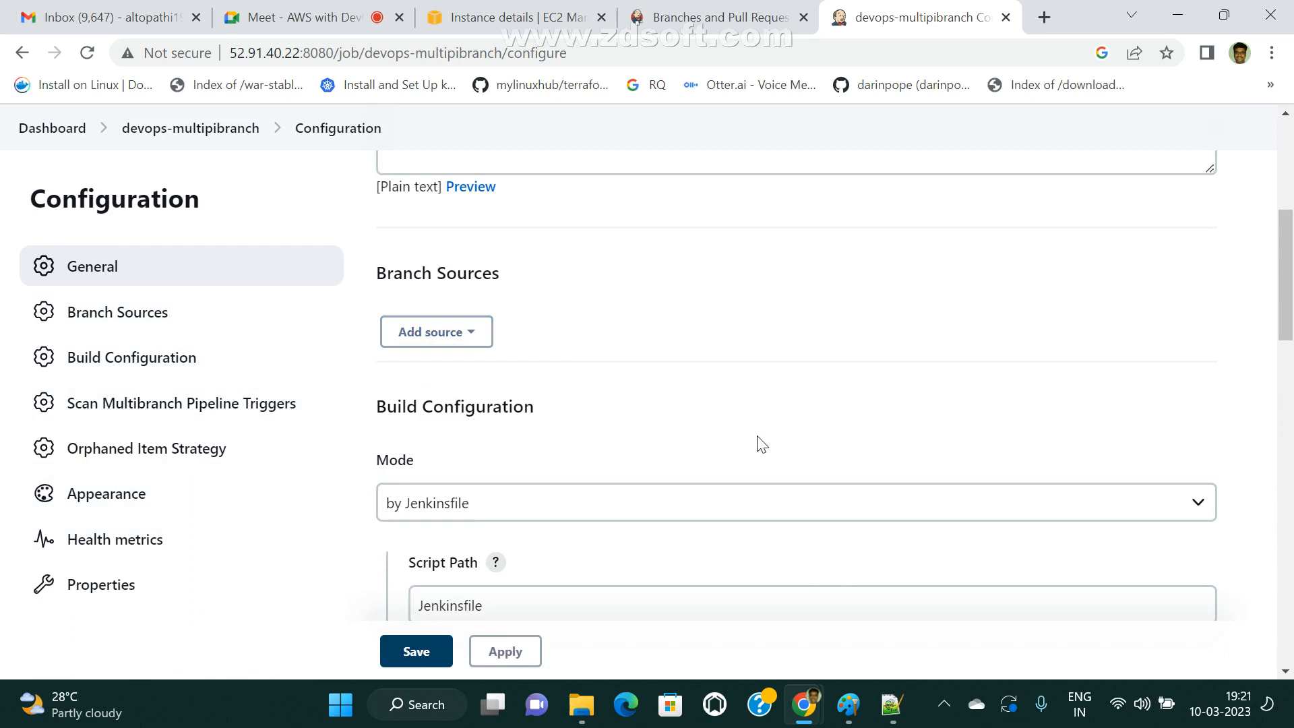
scroll(760, 442, "down", 3)
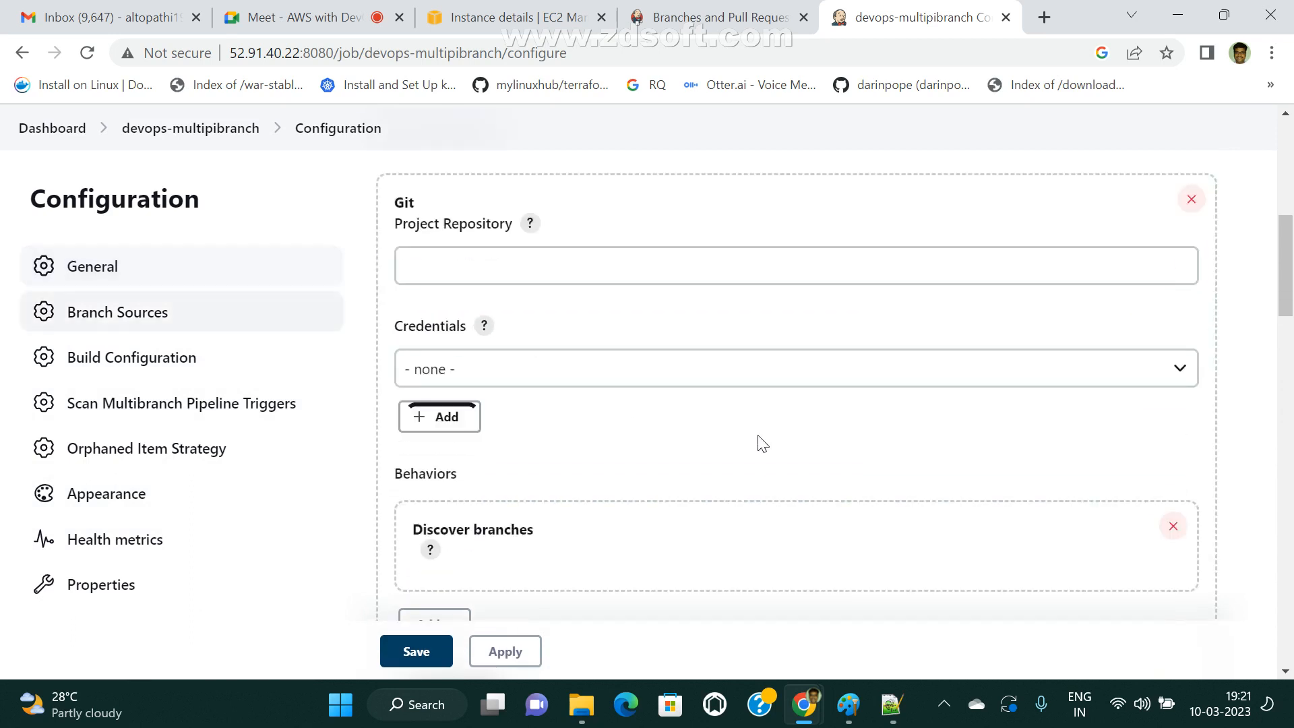
left_click(462, 207)
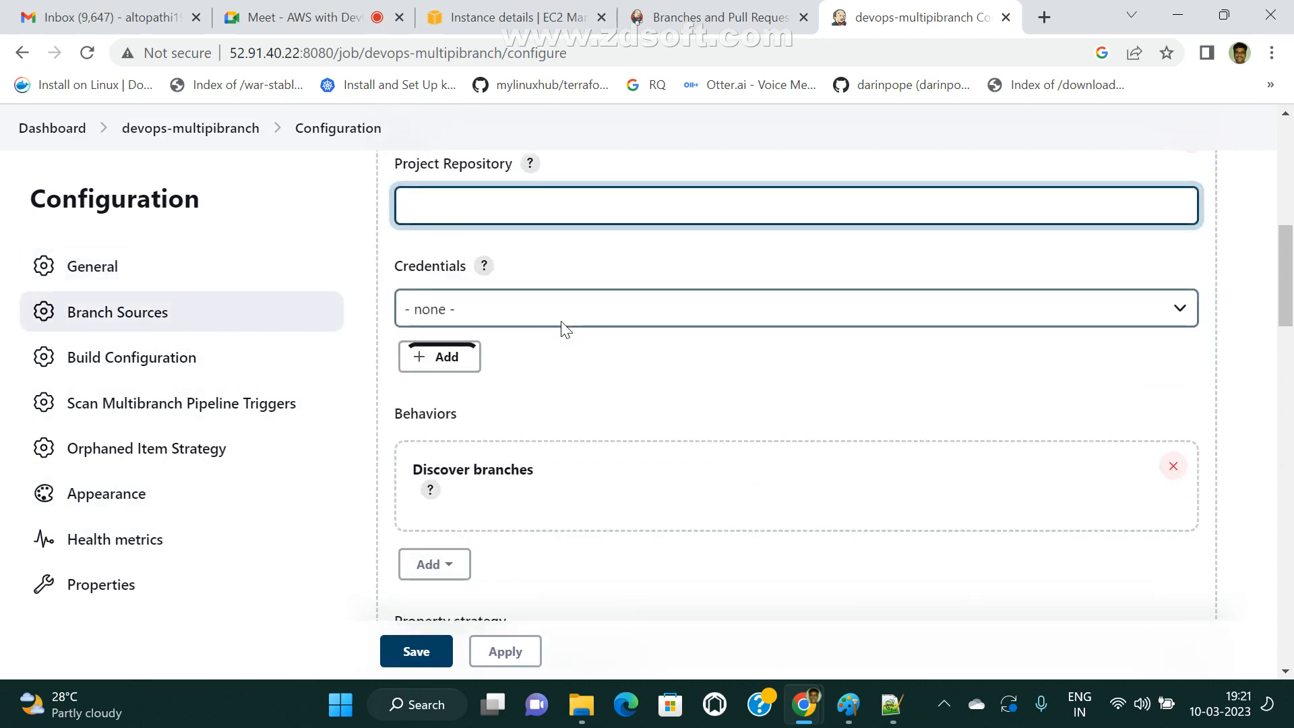
Open the maven-web-application repository from the GitHub account's repository list in a new browser tab.
left_click(1044, 19)
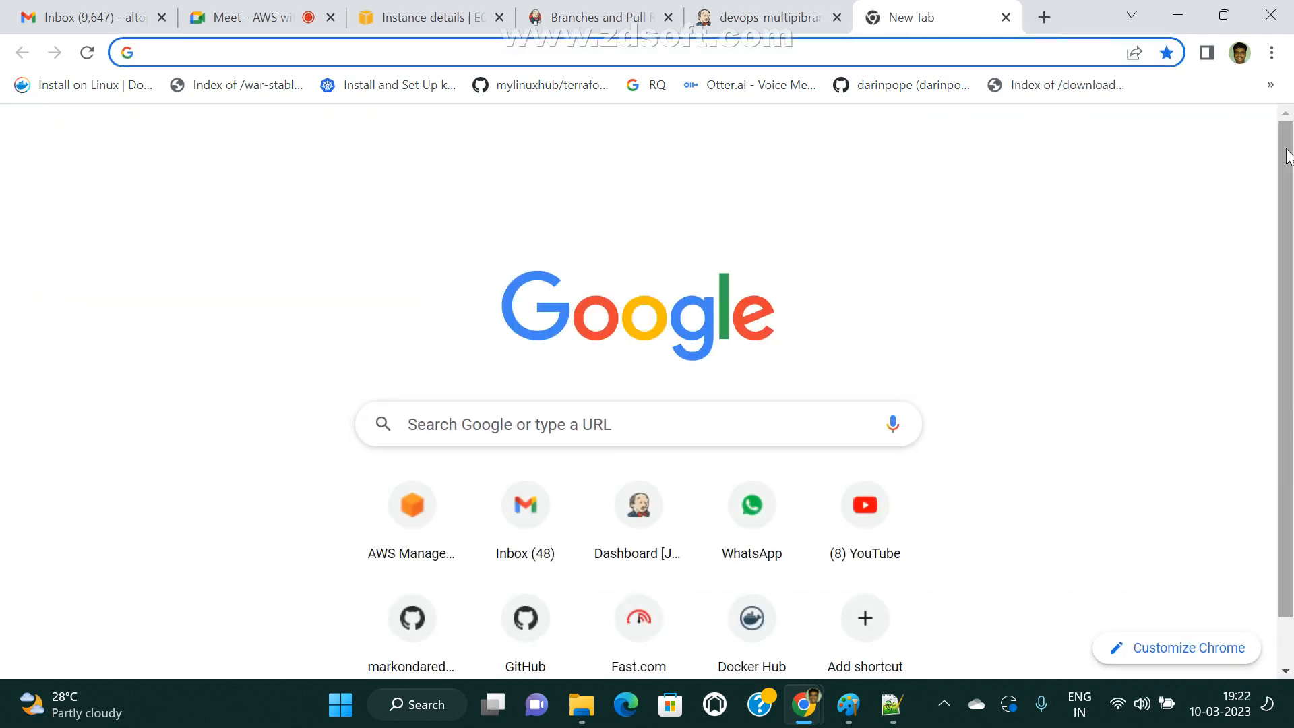
type("github.com/mark")
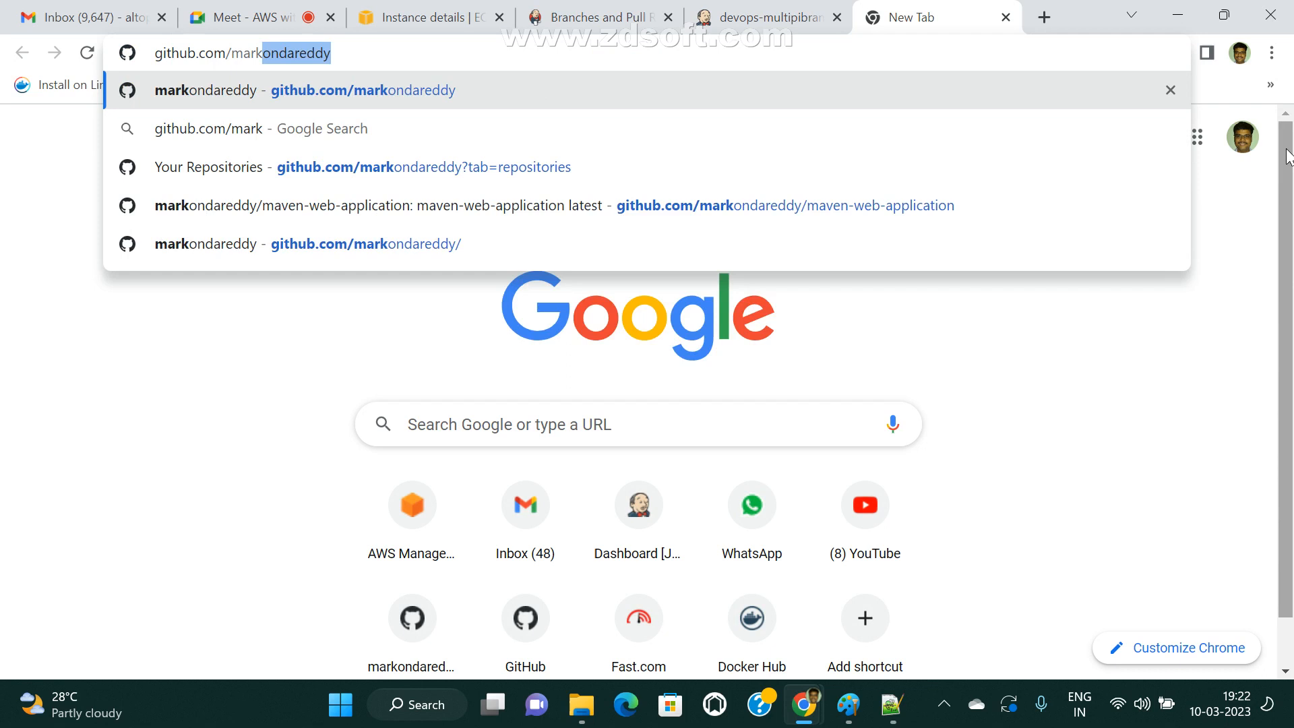
key("Return")
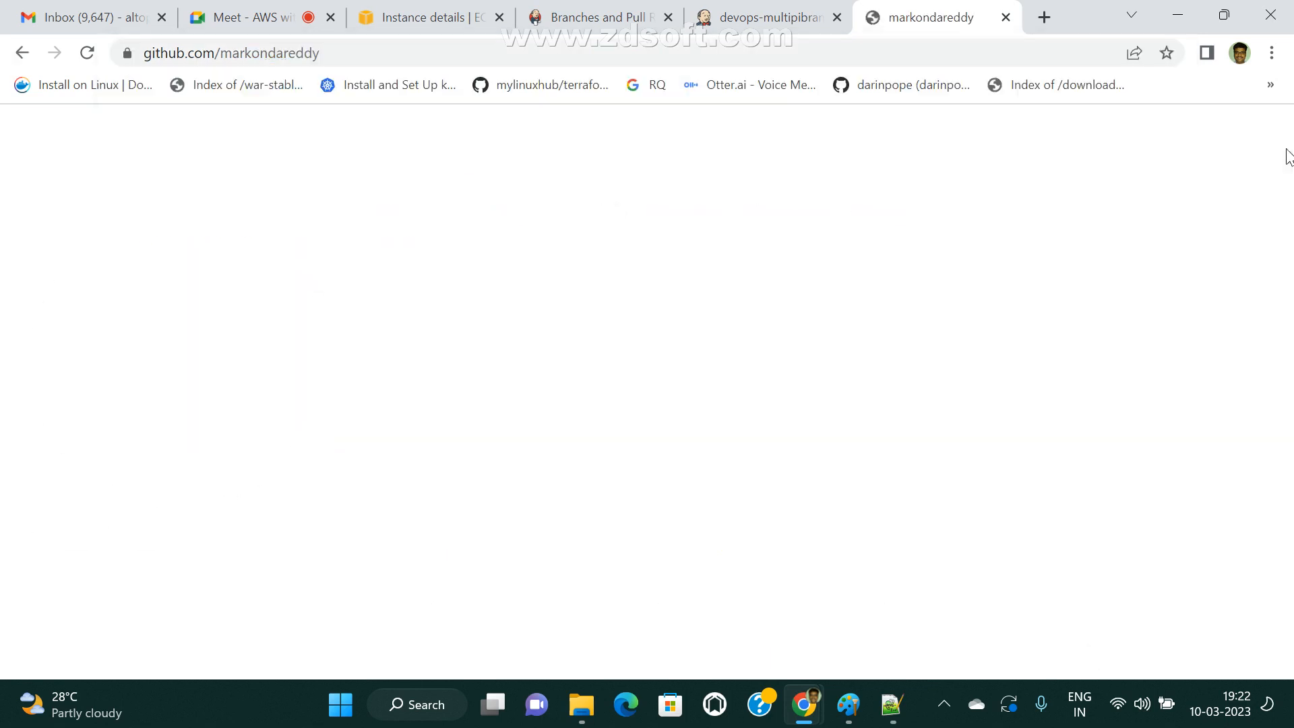
left_click(542, 215)
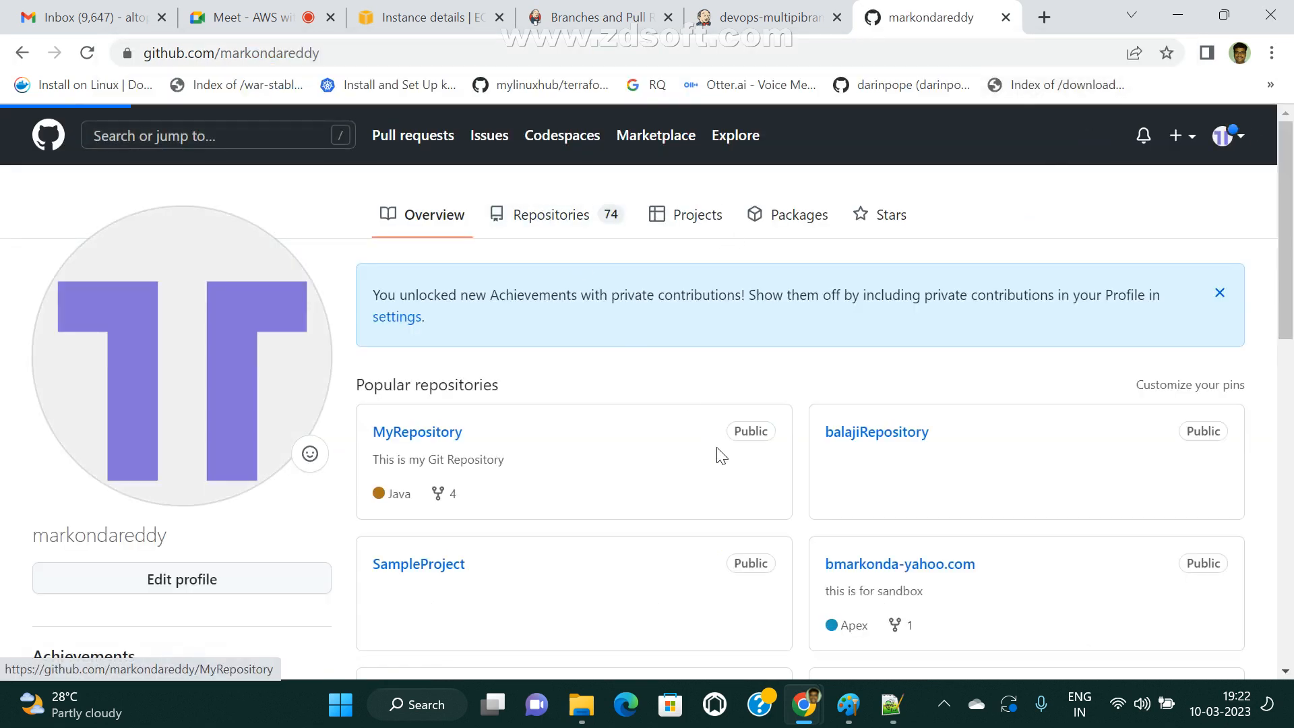
left_click(463, 350)
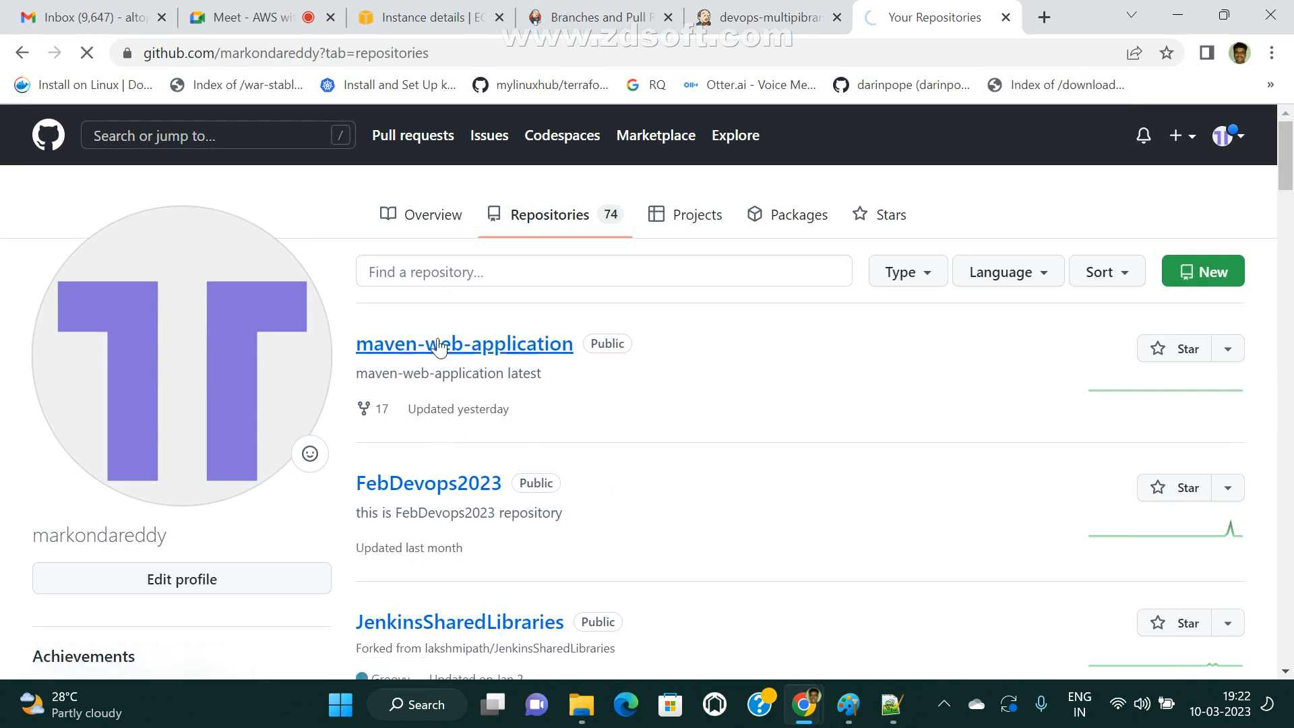
Look through the repository's branch list and copy its HTTPS clone URL.
left_click(113, 321)
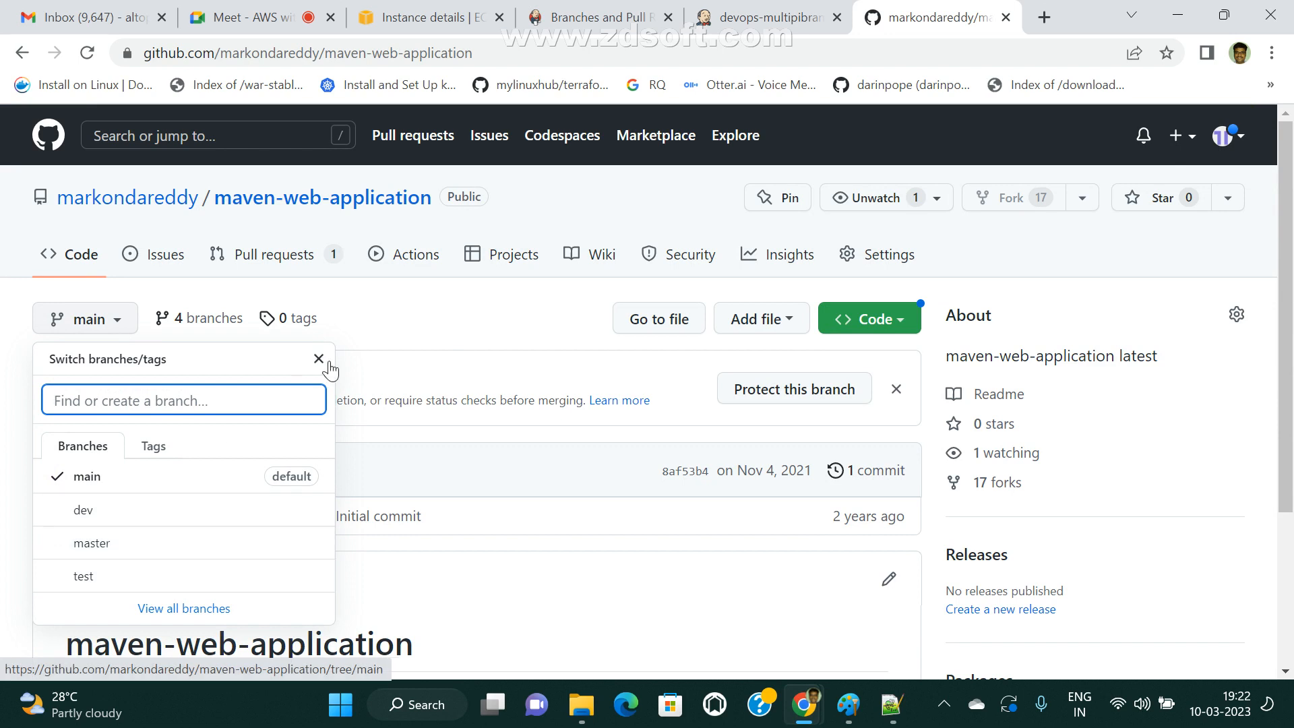
left_click(900, 324)
left_click(902, 326)
left_click(879, 499)
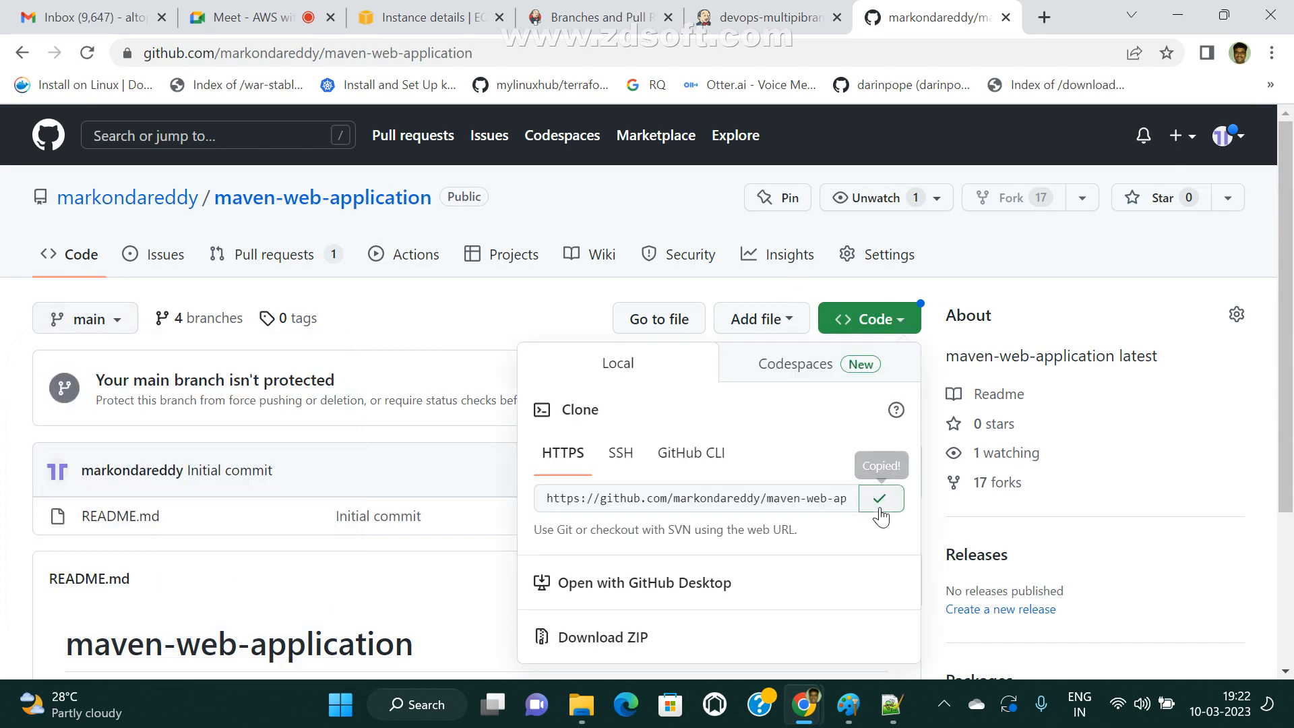
Return to the Jenkins configuration, paste the clone URL as the Project Repository and select the git-credential entry as its credentials.
left_click(768, 17)
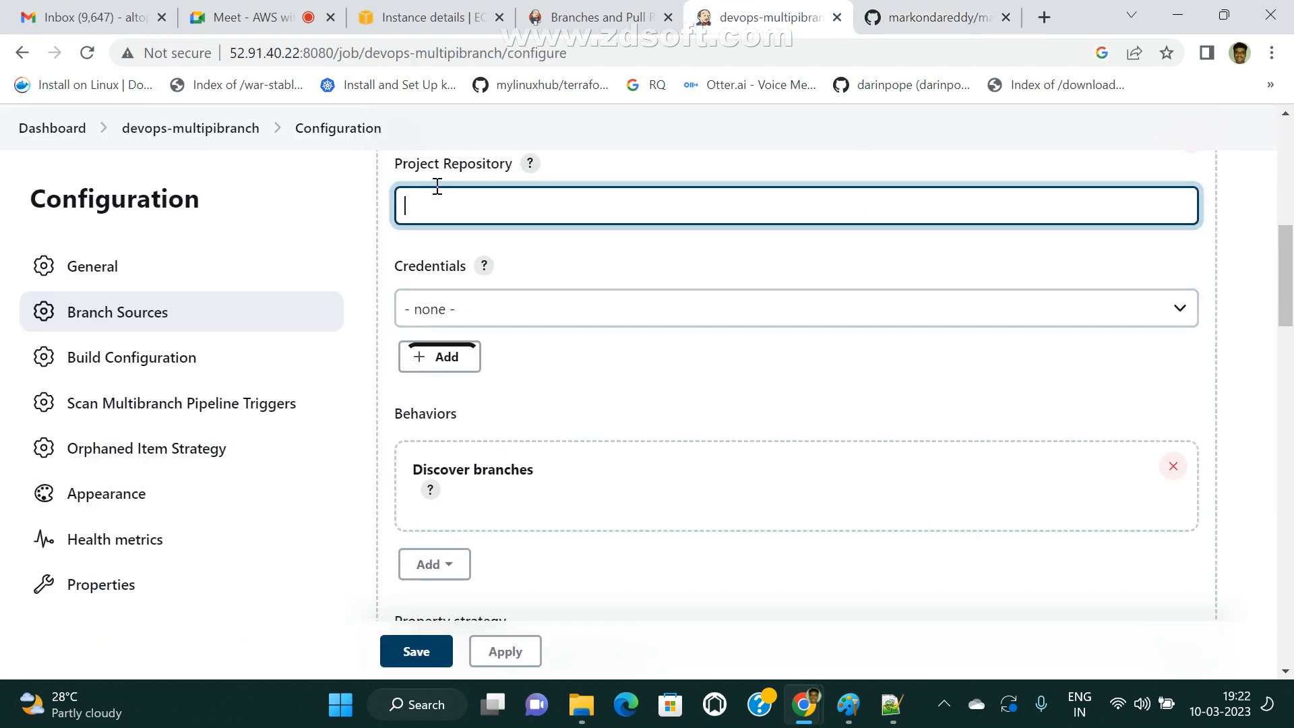
key("ctrl+v")
left_click(532, 310)
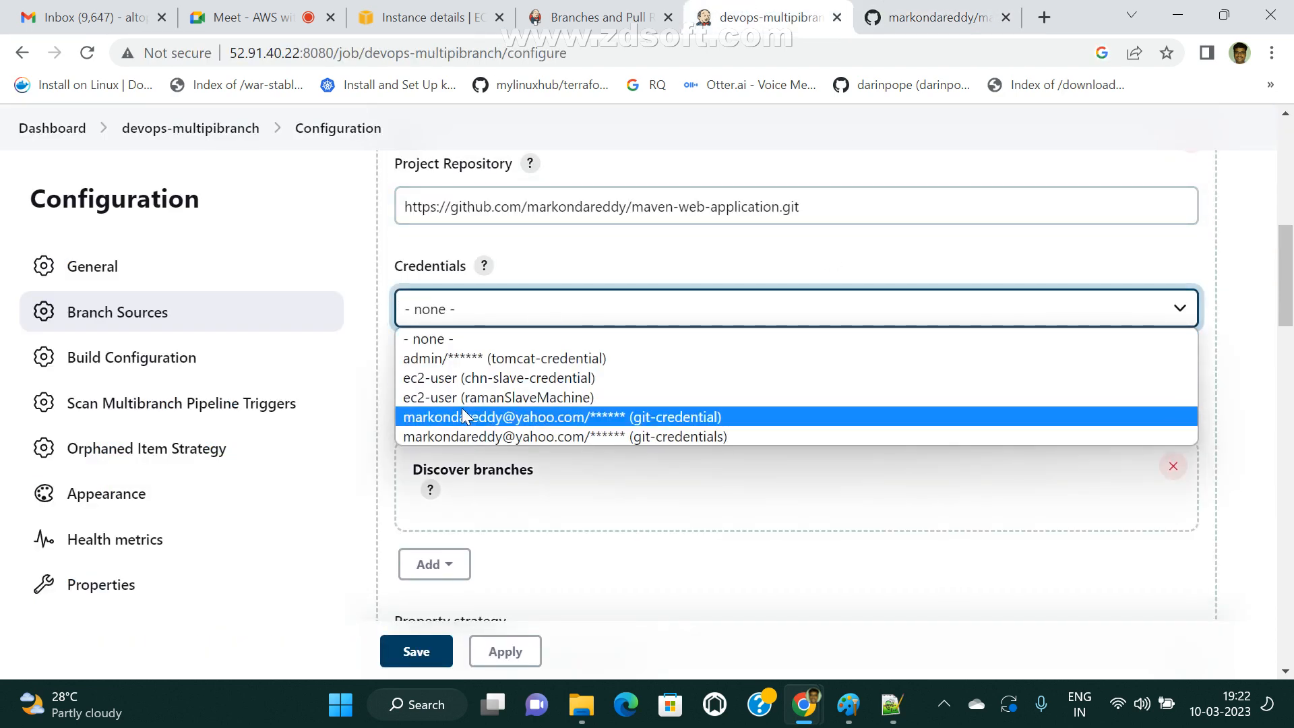
left_click(503, 431)
Examine the behaviors available for the Git branch source, from Discover other refs to Wipe out repository & force clone, and close the list.
scroll(797, 423, "down", 3)
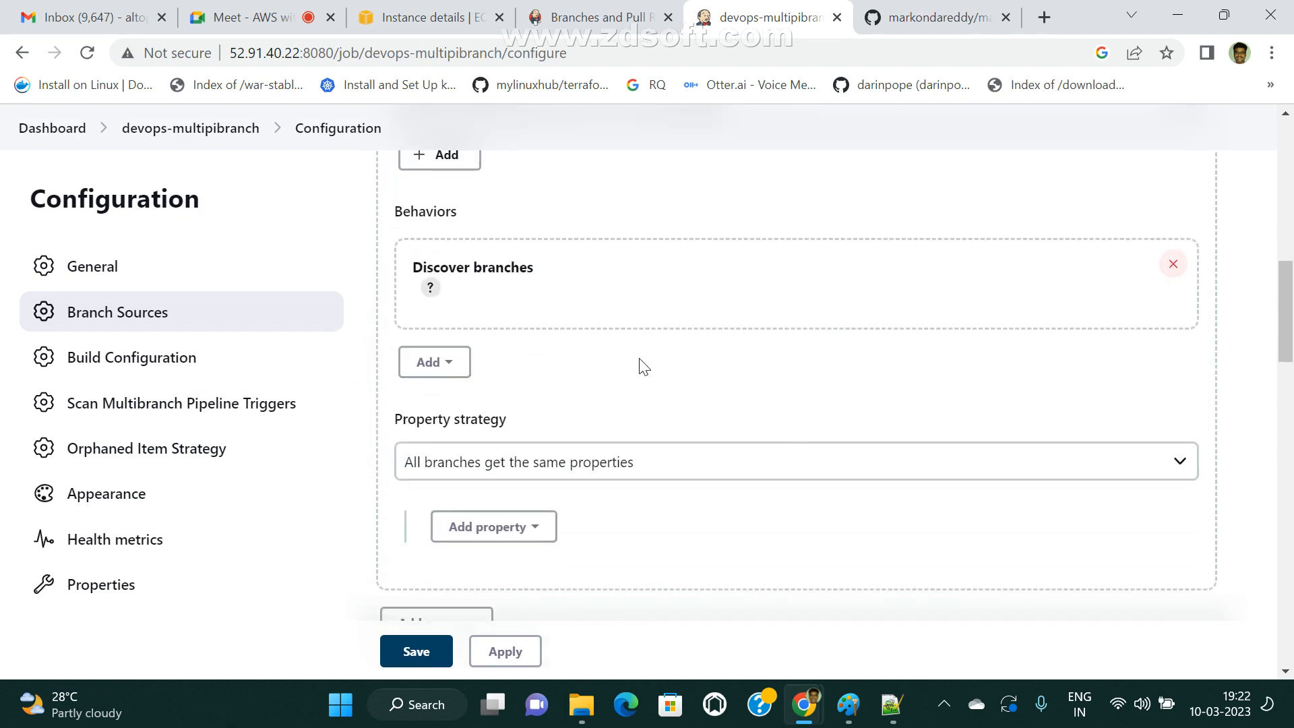
left_click(434, 362)
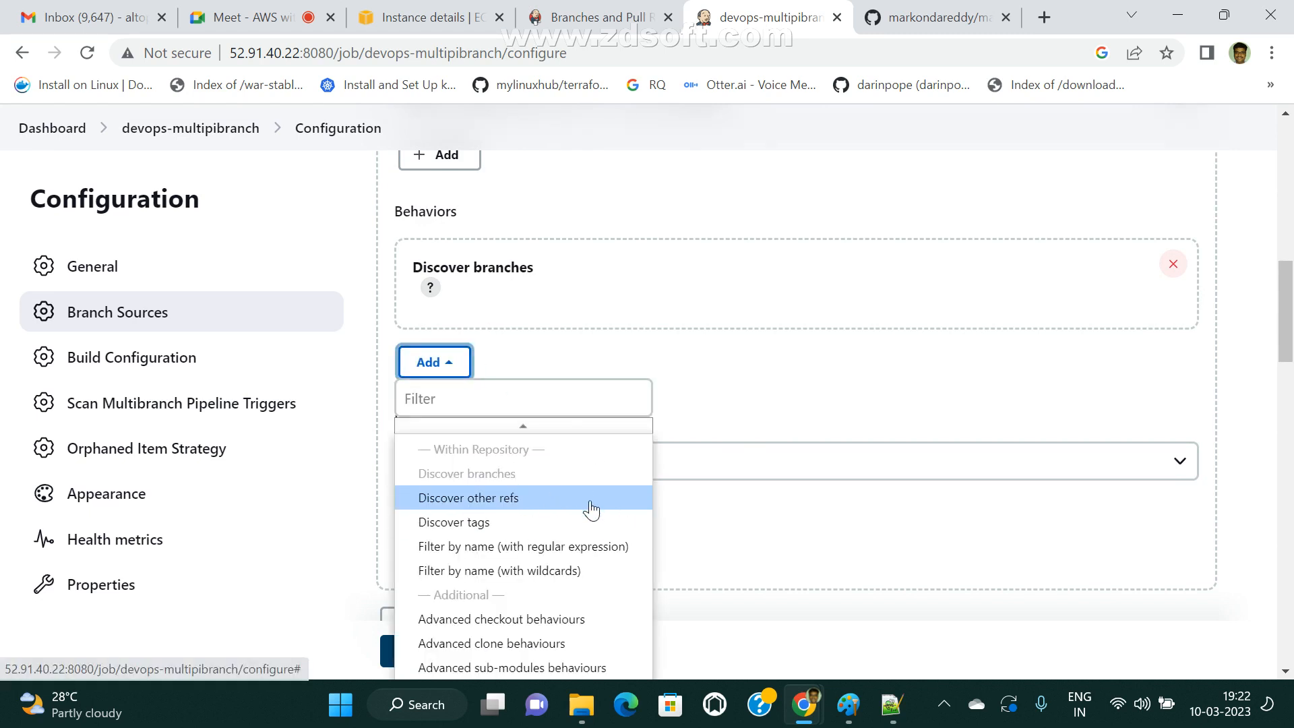
scroll(594, 563, "down", 1)
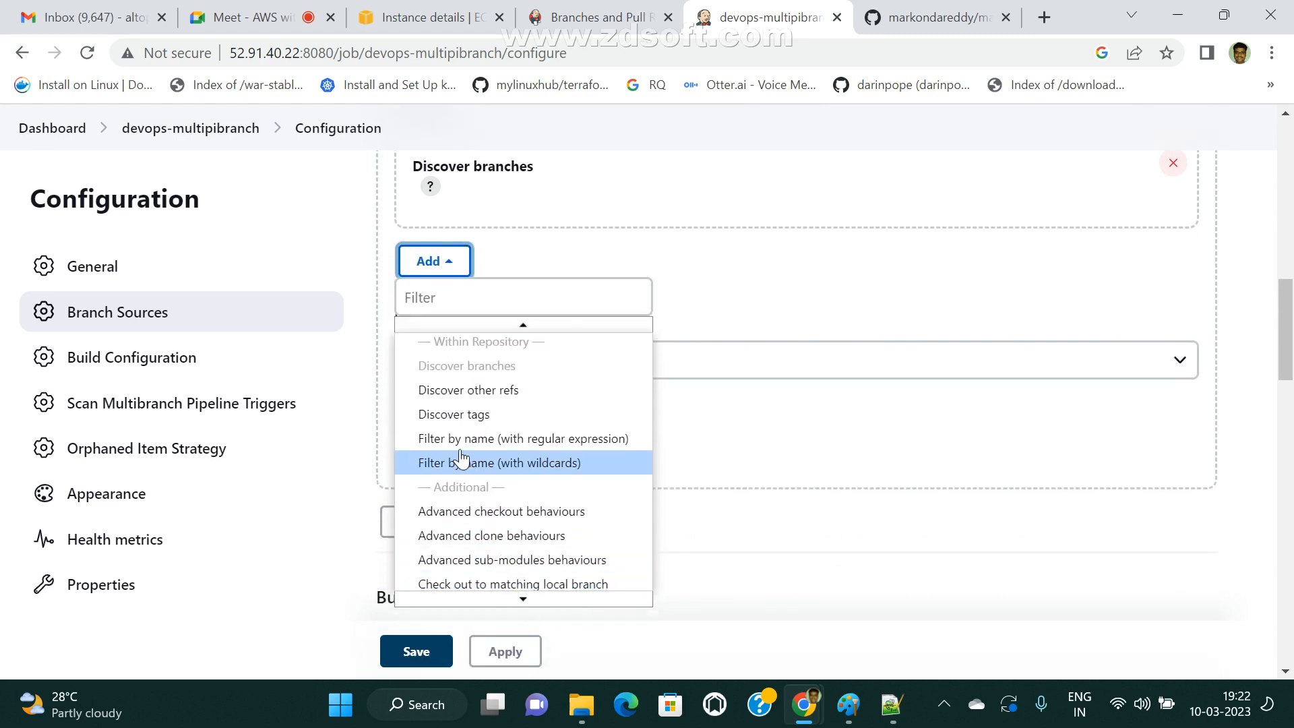
scroll(548, 483, "down", 2)
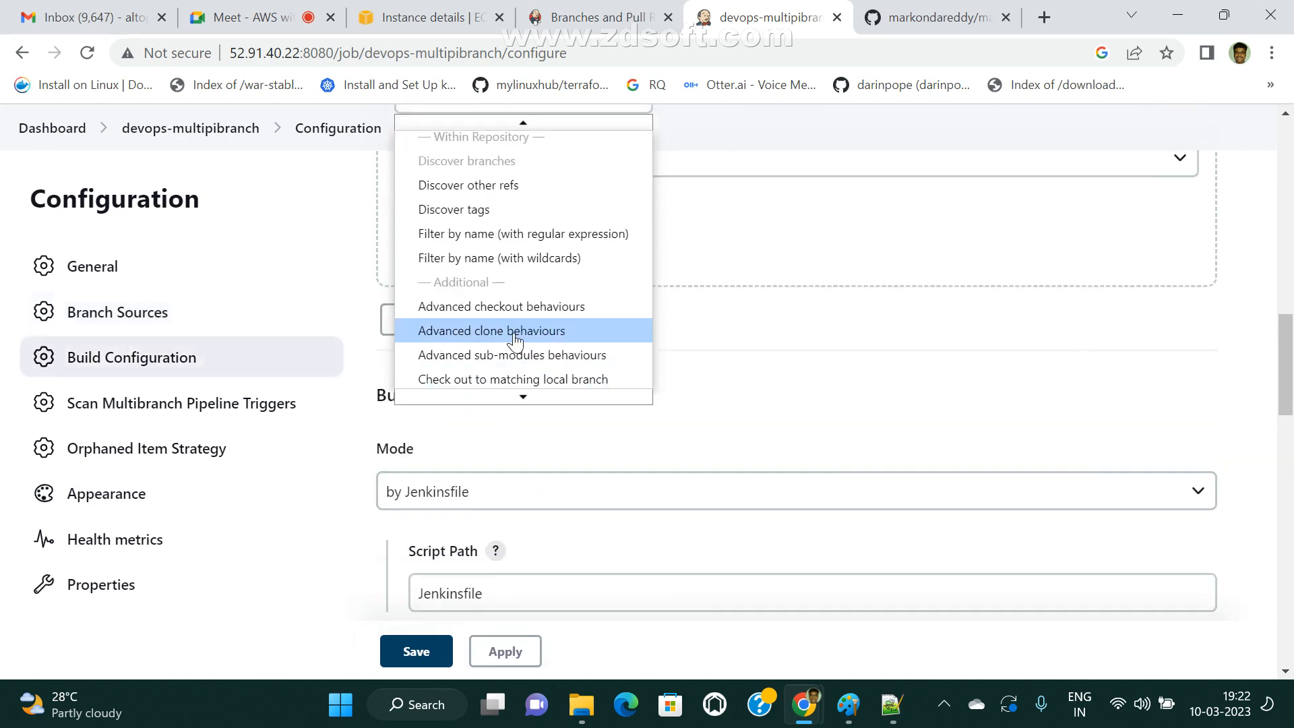
mouse_move(535, 399)
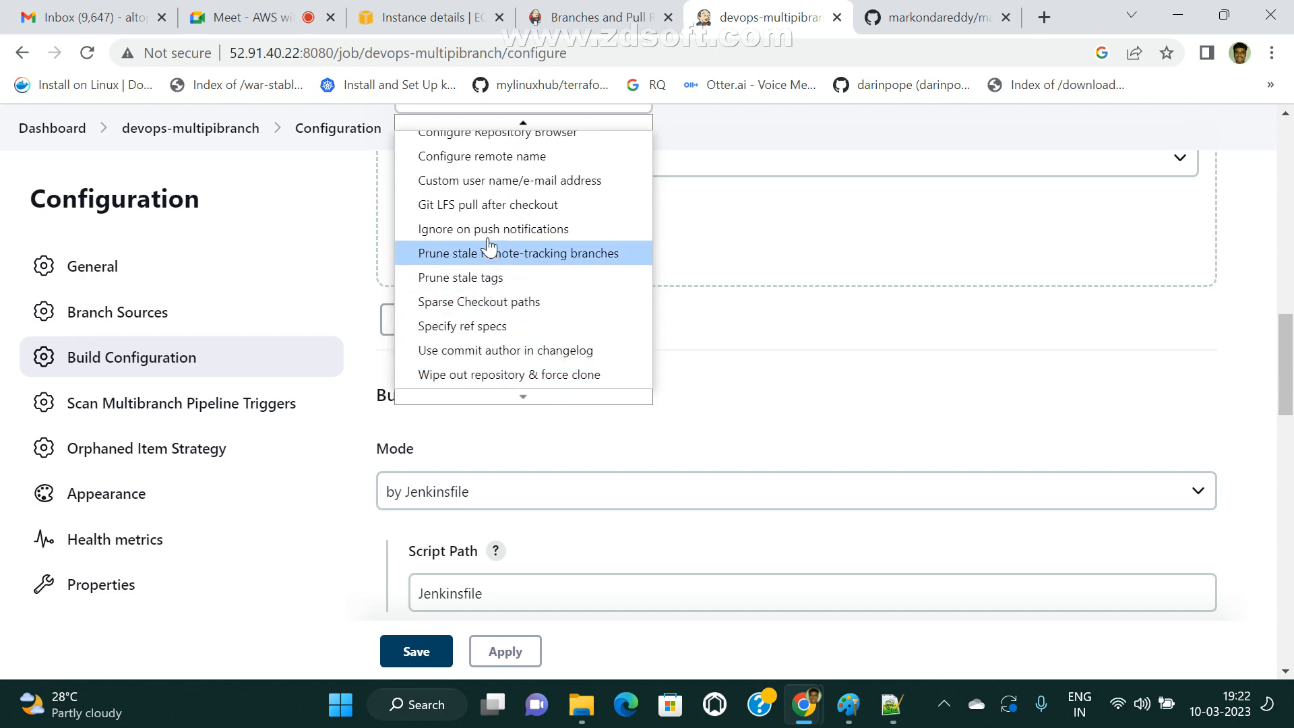
scroll(507, 315, "up", 4)
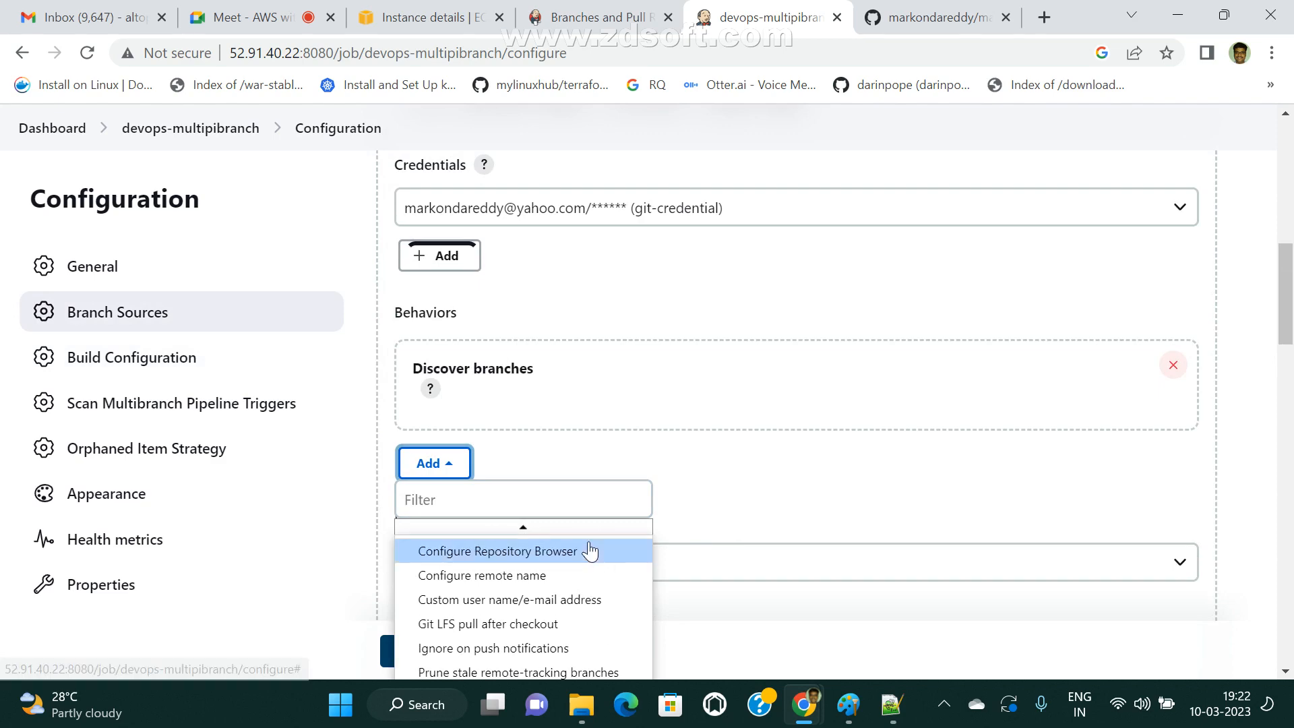
scroll(760, 539, "up", 2)
scroll(569, 341, "down", 5)
scroll(579, 463, "up", 3)
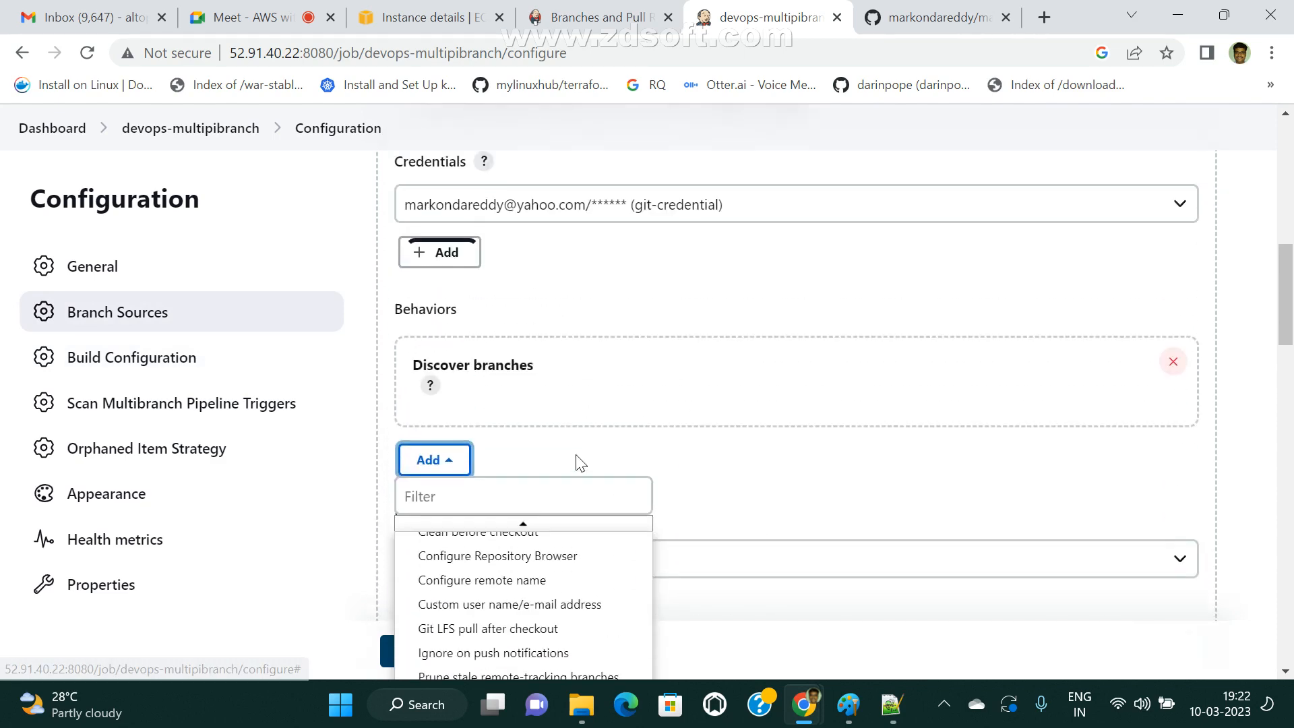
scroll(824, 488, "down", 1)
scroll(824, 488, "down", 3)
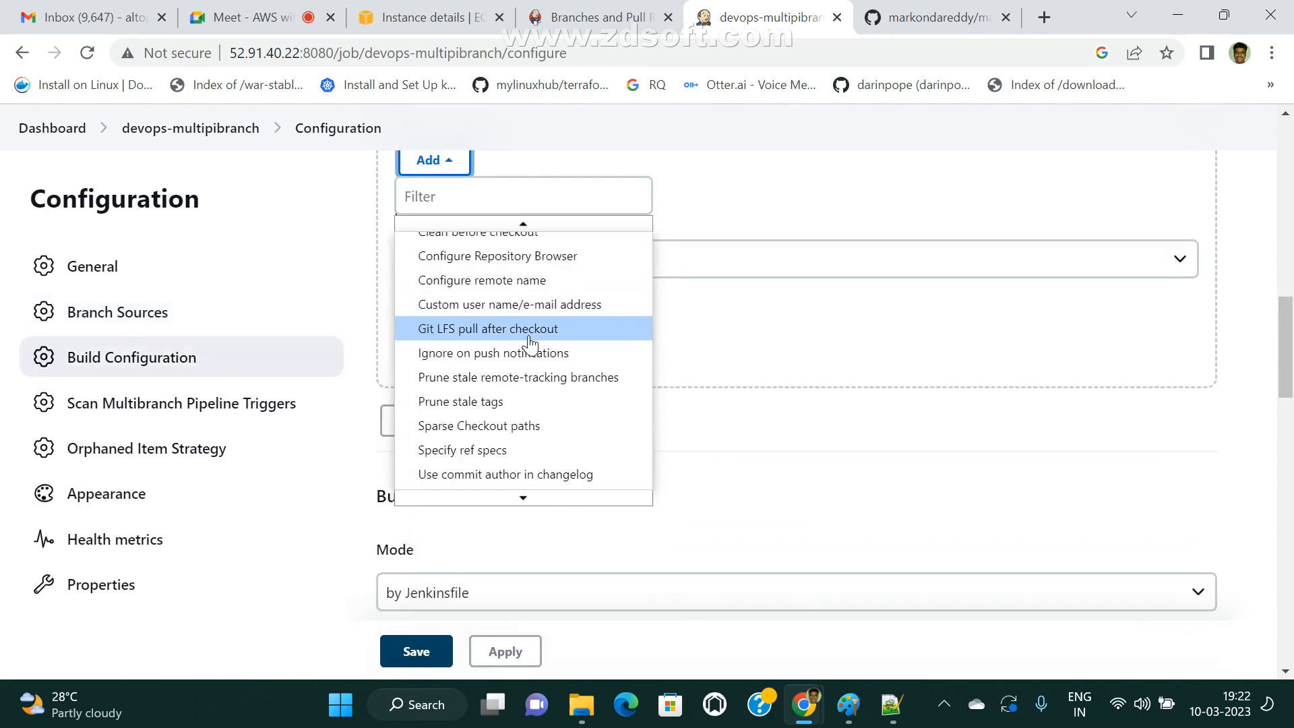
scroll(760, 375, "up", 3)
left_click(806, 323)
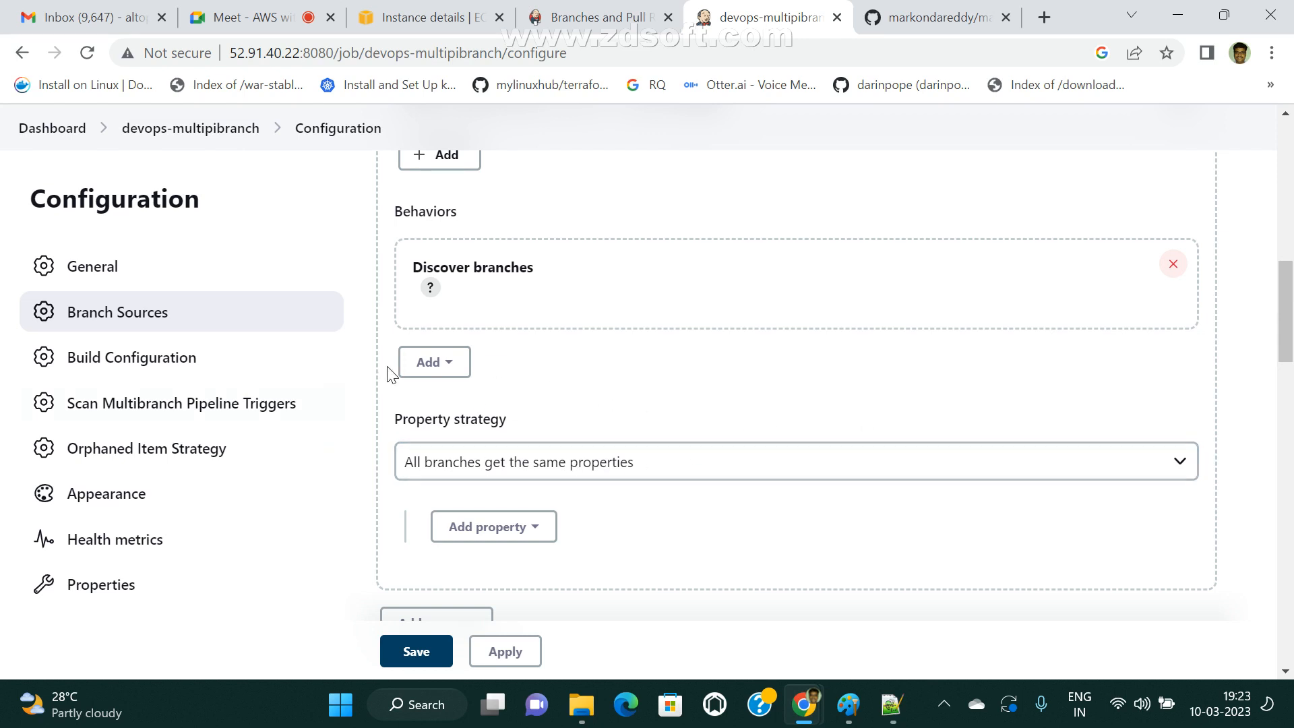
Examine the Build Configuration section and check the dev branch files on GitHub for the Jenkinsfile, returning to the Jenkins configuration.
scroll(539, 397, "down", 4)
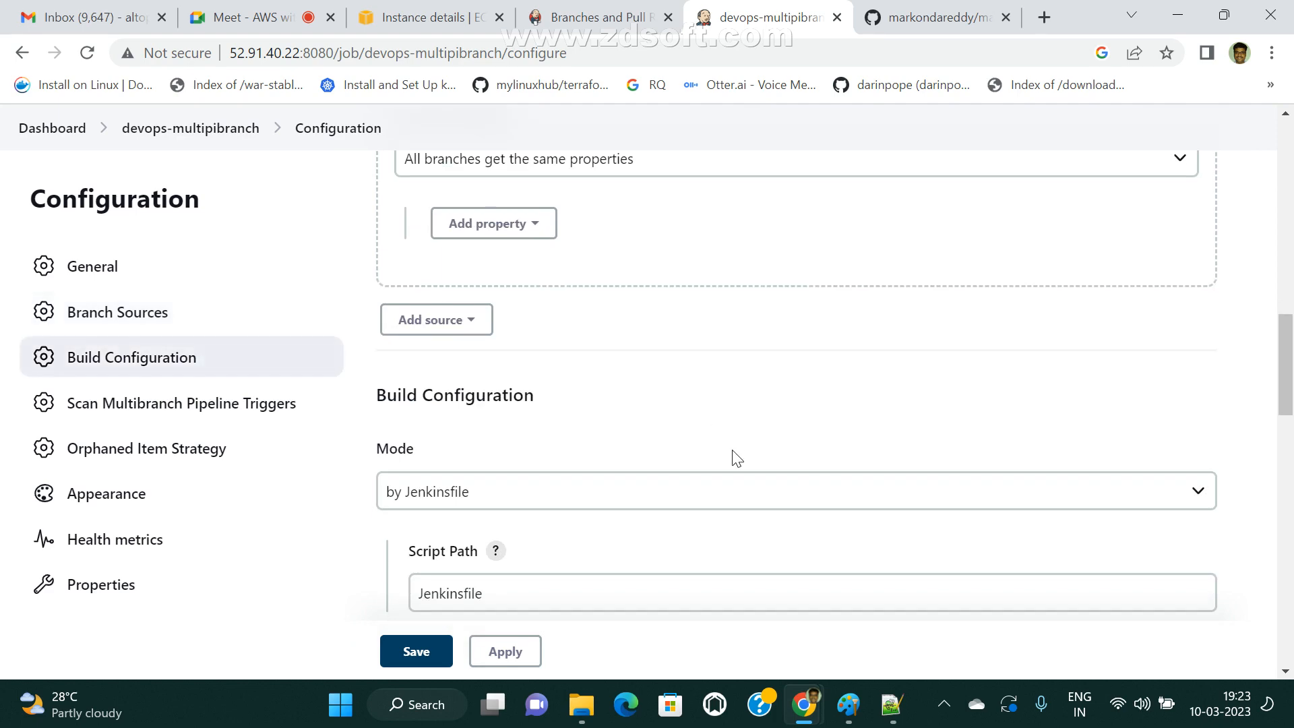
left_click_drag(378, 397, 584, 397)
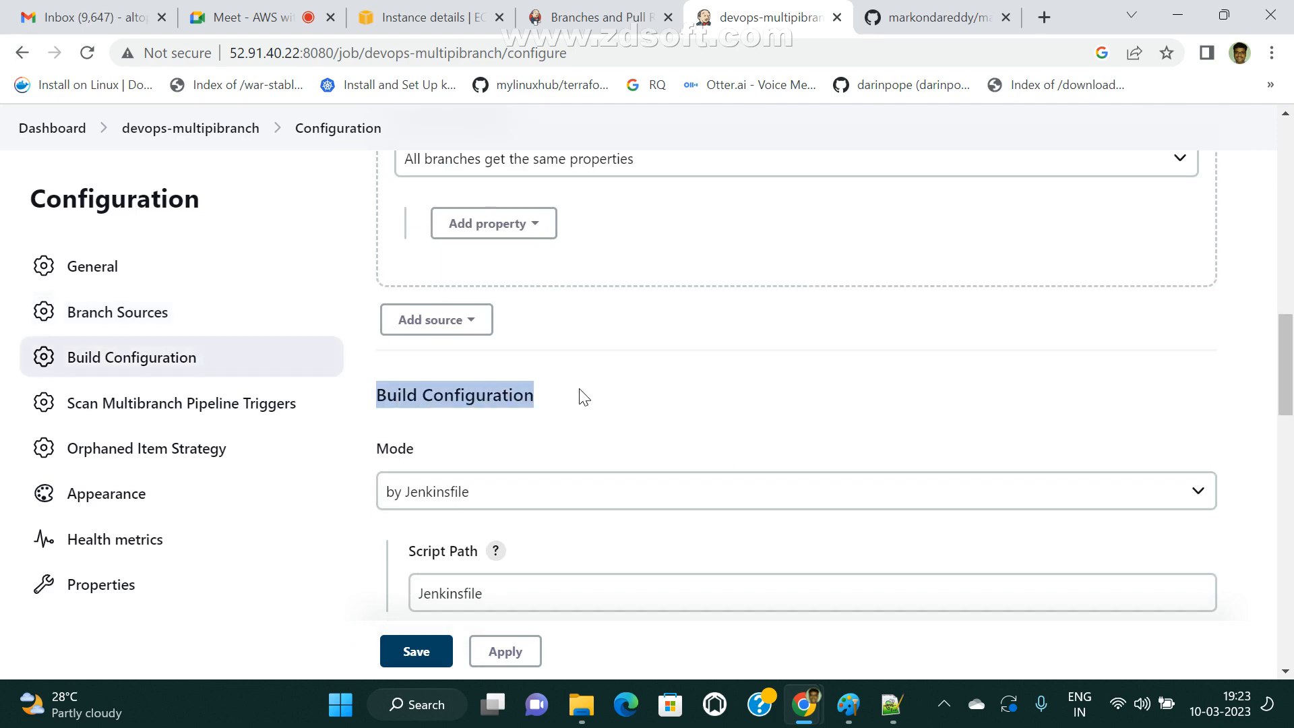
left_click(937, 31)
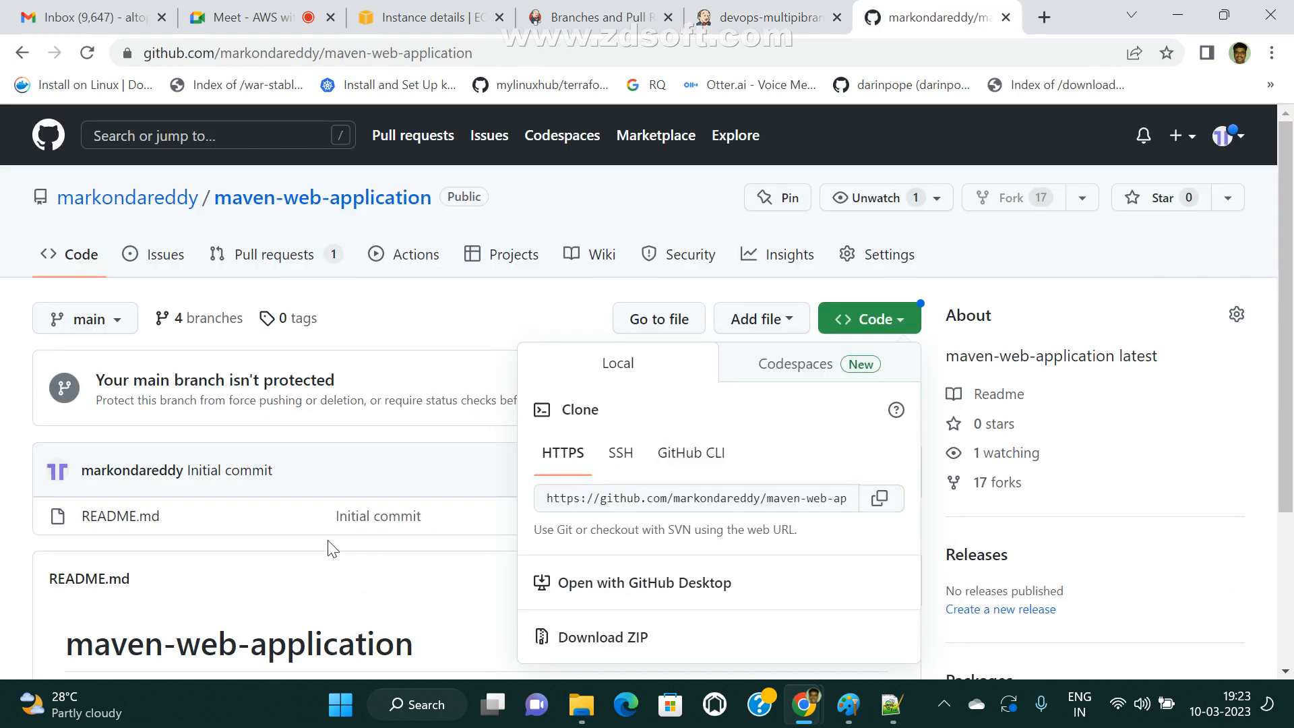
scroll(269, 533, "down", 3)
scroll(135, 303, "up", 3)
left_click(130, 322)
left_click(85, 516)
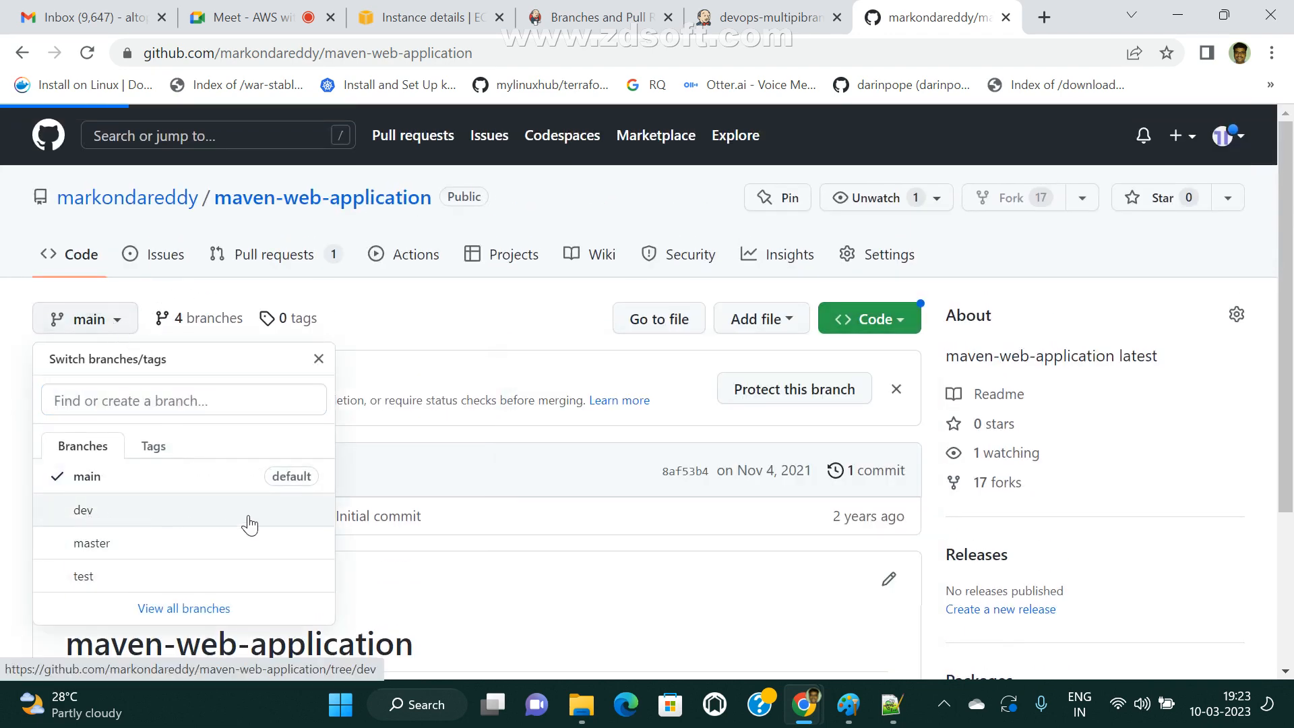
scroll(182, 519, "down", 3)
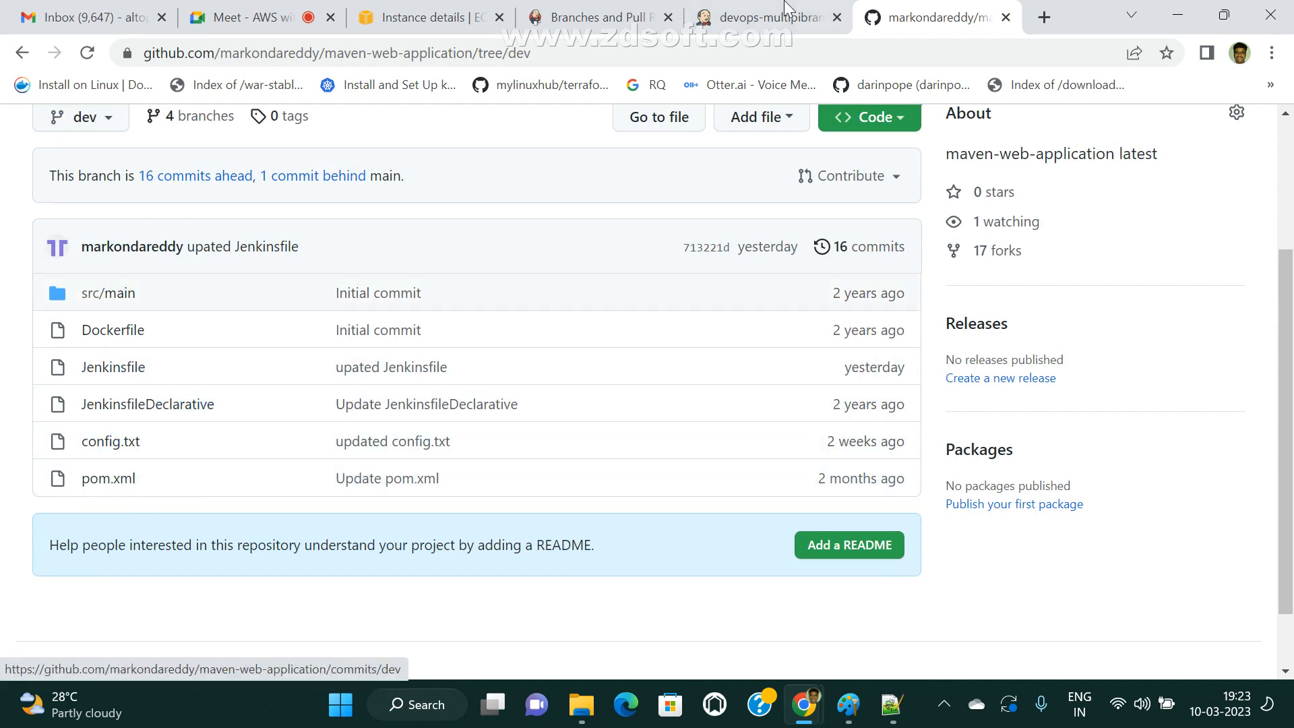
left_click(596, 9)
left_click(759, 15)
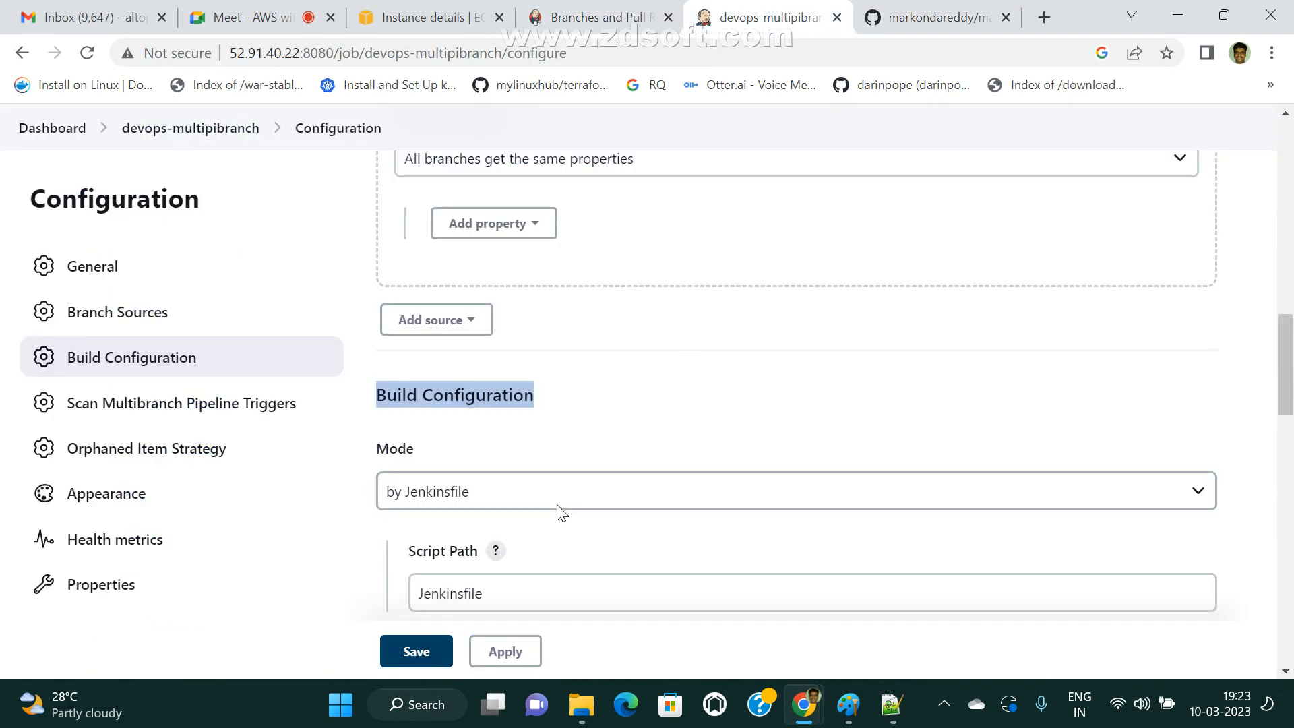
Review the configuration sections down to Orphaned Item Strategy and recheck the Git source's repository URL and credentials.
scroll(599, 447, "down", 3)
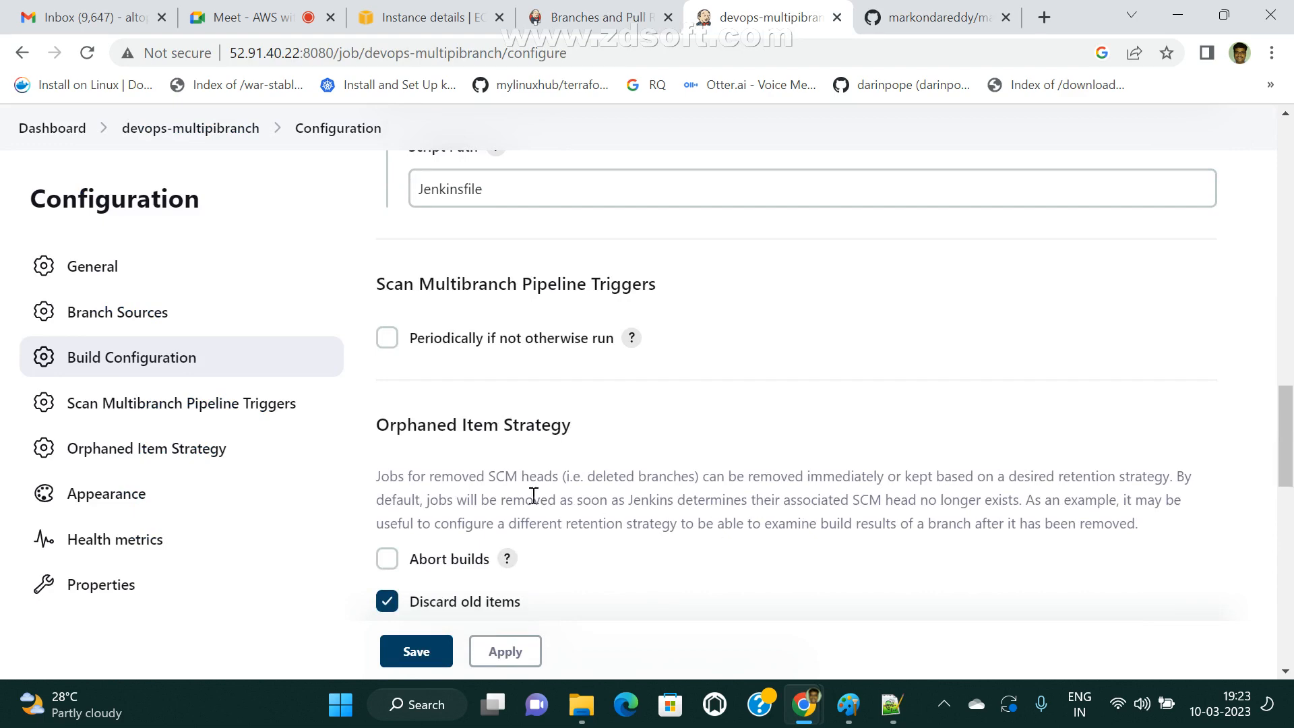
scroll(533, 495, "down", 4)
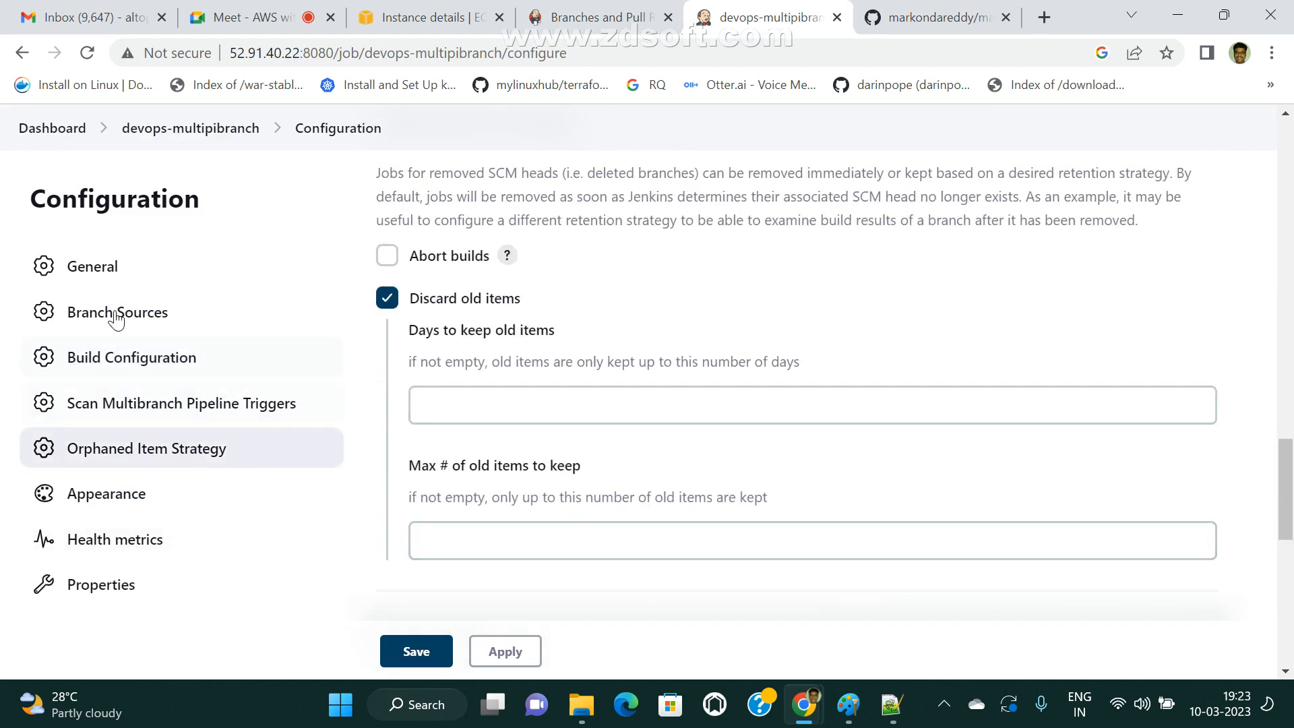
scroll(680, 462, "up", 4)
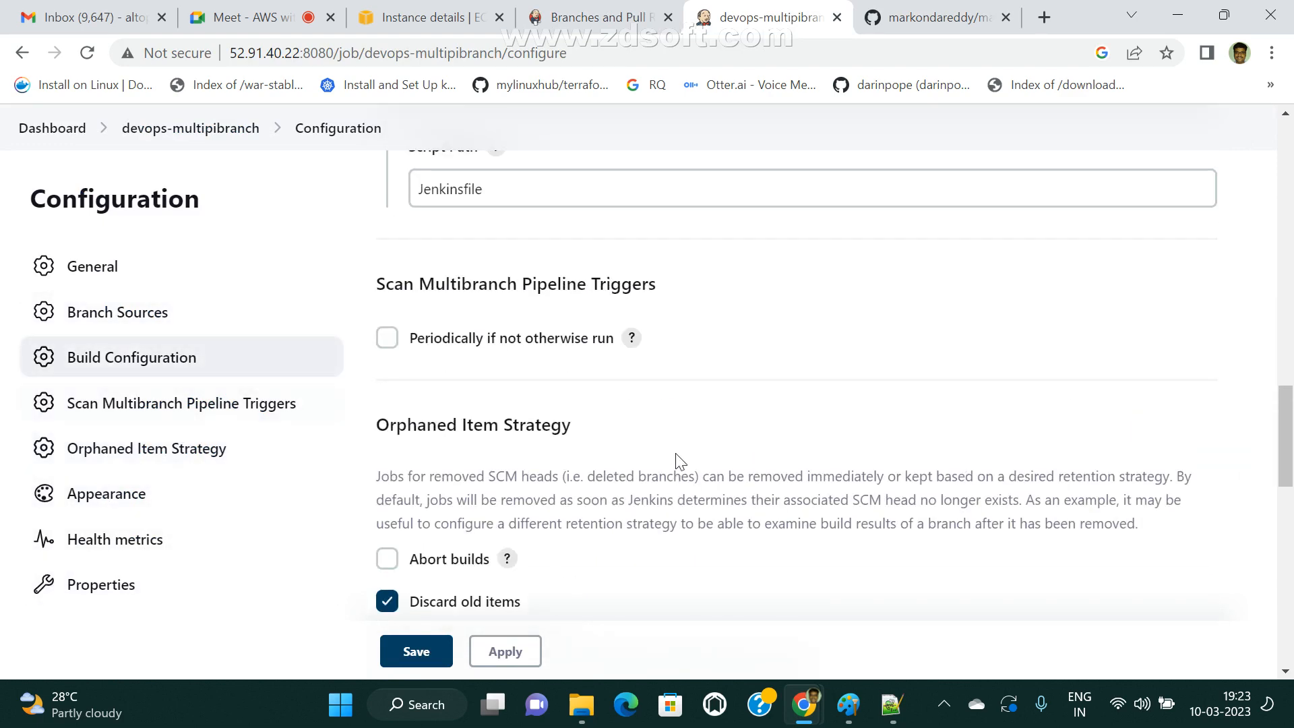
scroll(679, 462, "up", 15)
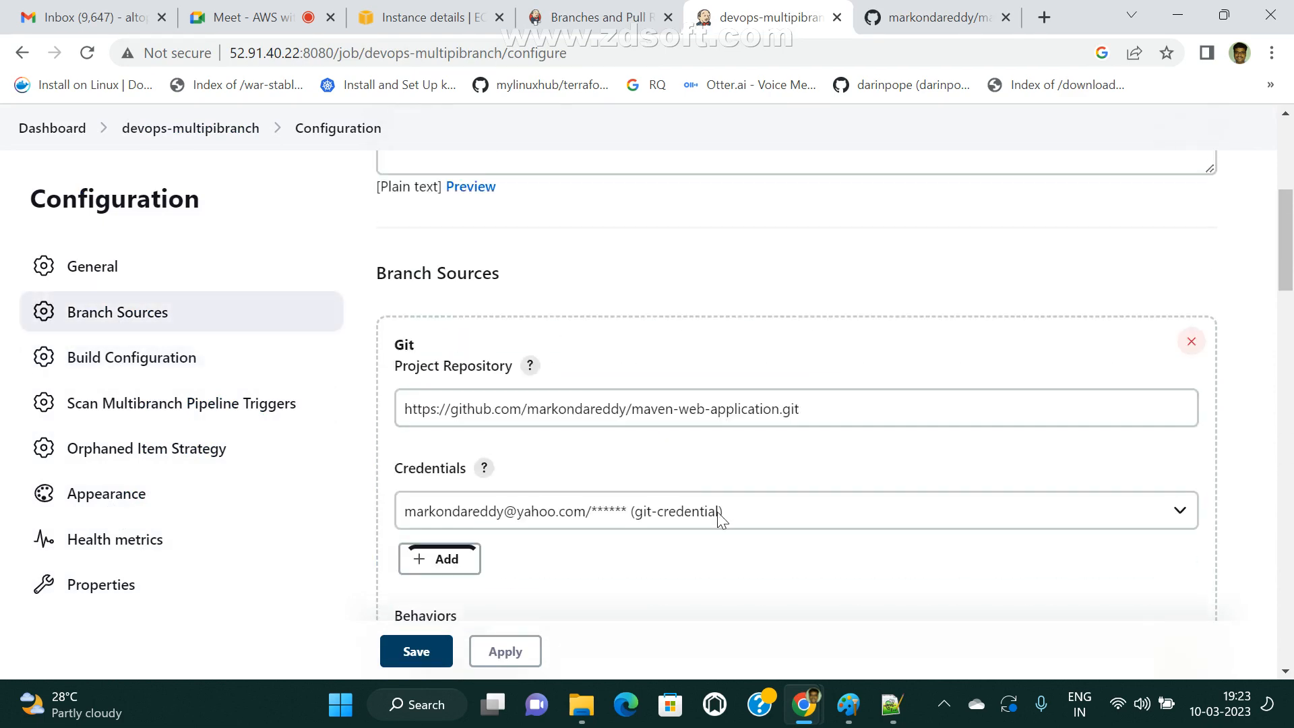
left_click_drag(836, 417, 395, 408)
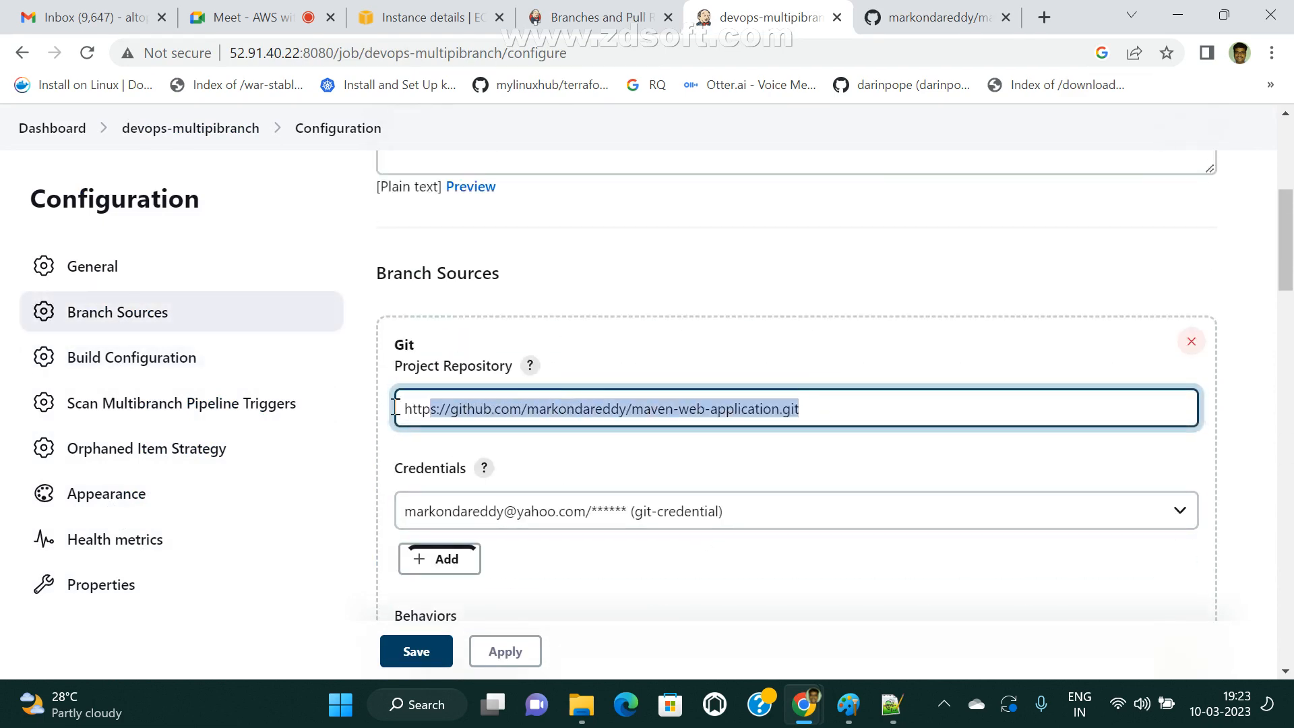
scroll(750, 511, "down", 3)
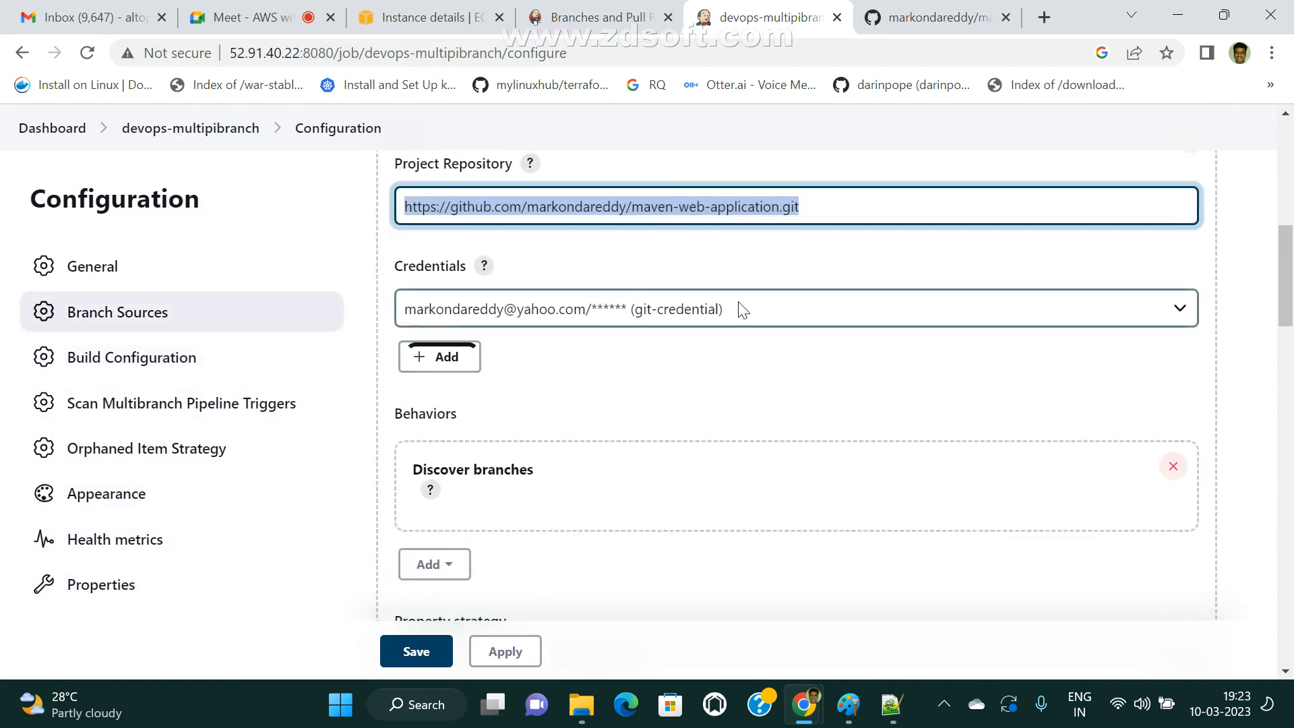
Go through the Git source's additional behaviors again without adding one, and apply the job configuration.
scroll(819, 309, "down", 3)
left_click(434, 362)
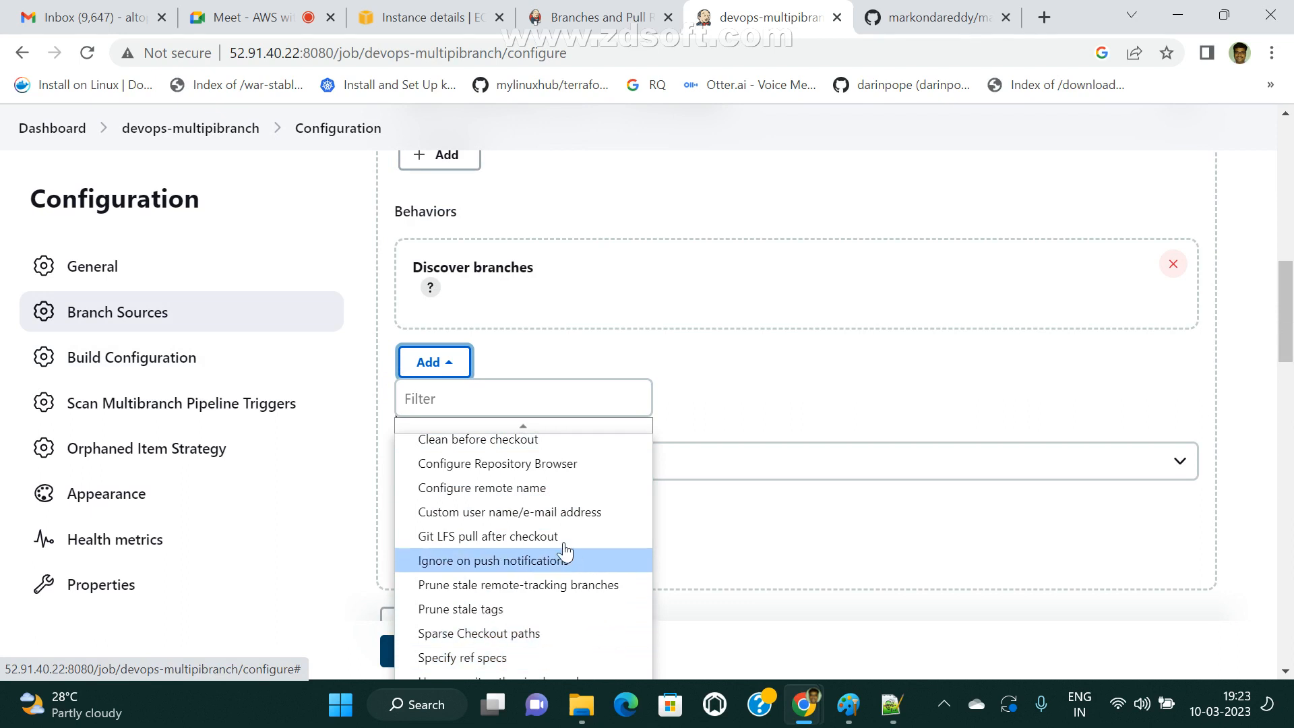
scroll(569, 547, "down", 3)
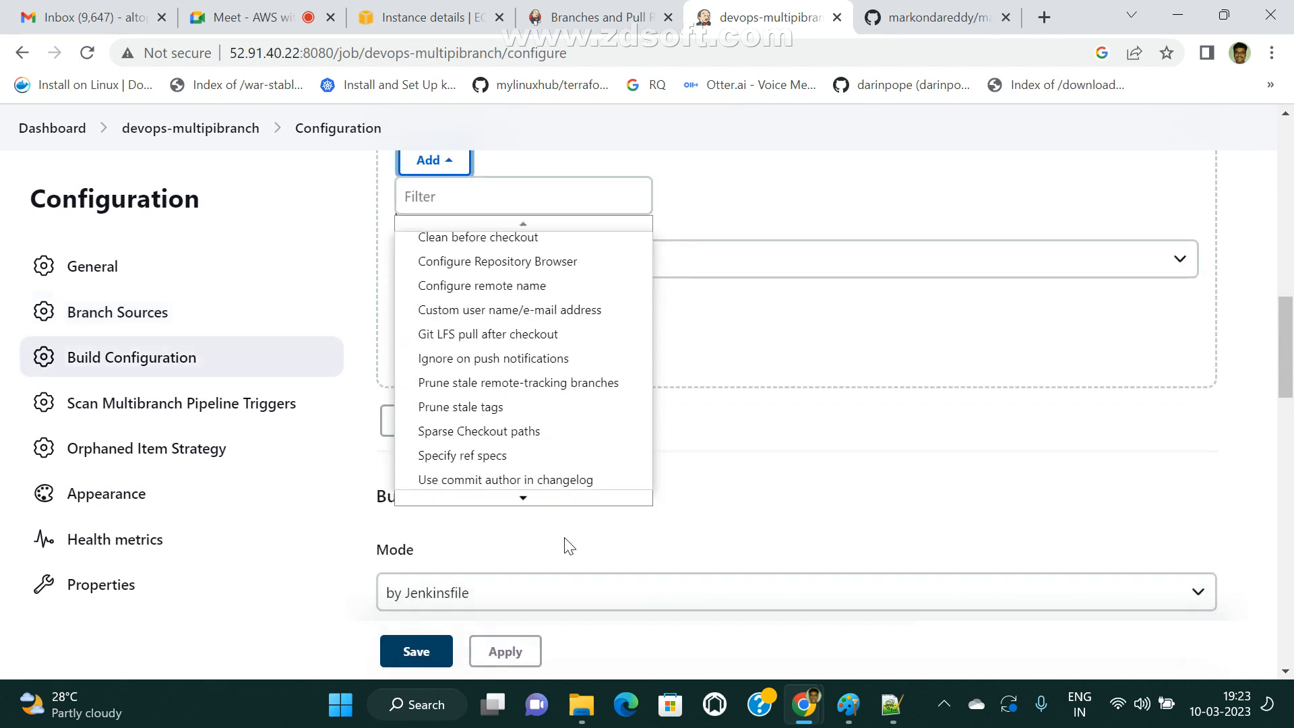
mouse_move(533, 501)
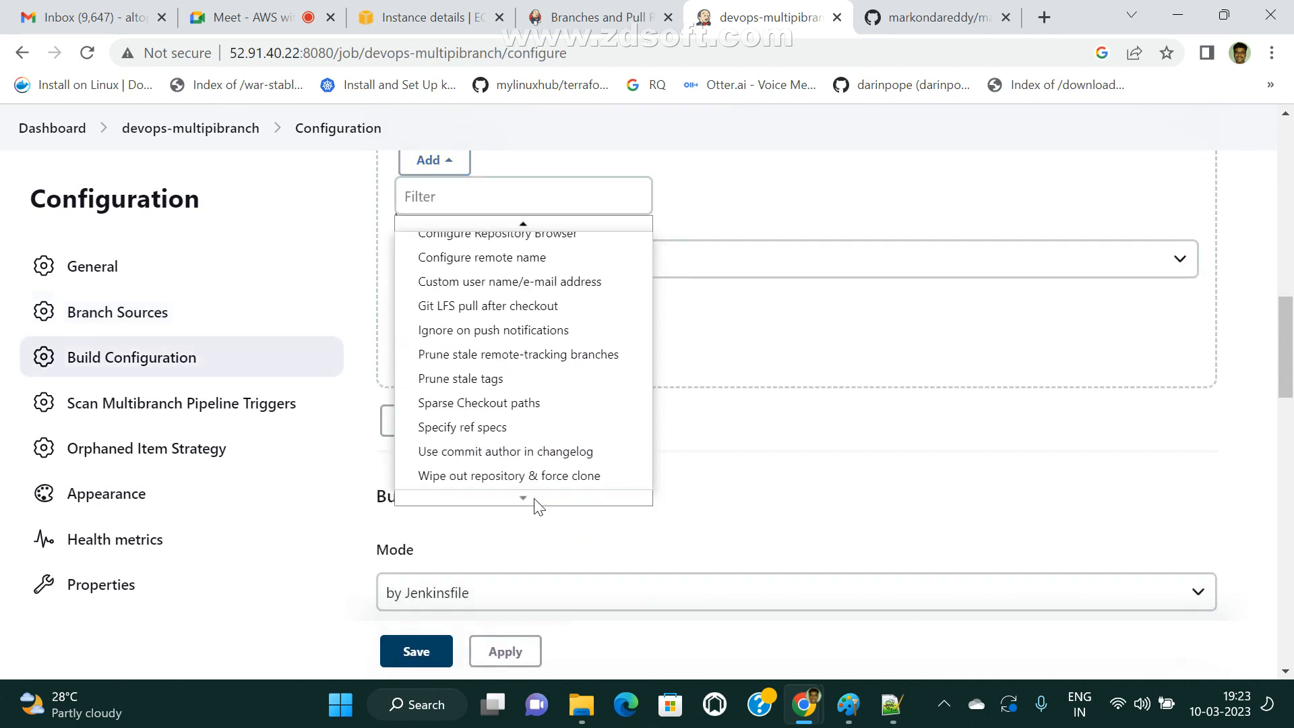
scroll(584, 330, "up", 2)
mouse_move(544, 324)
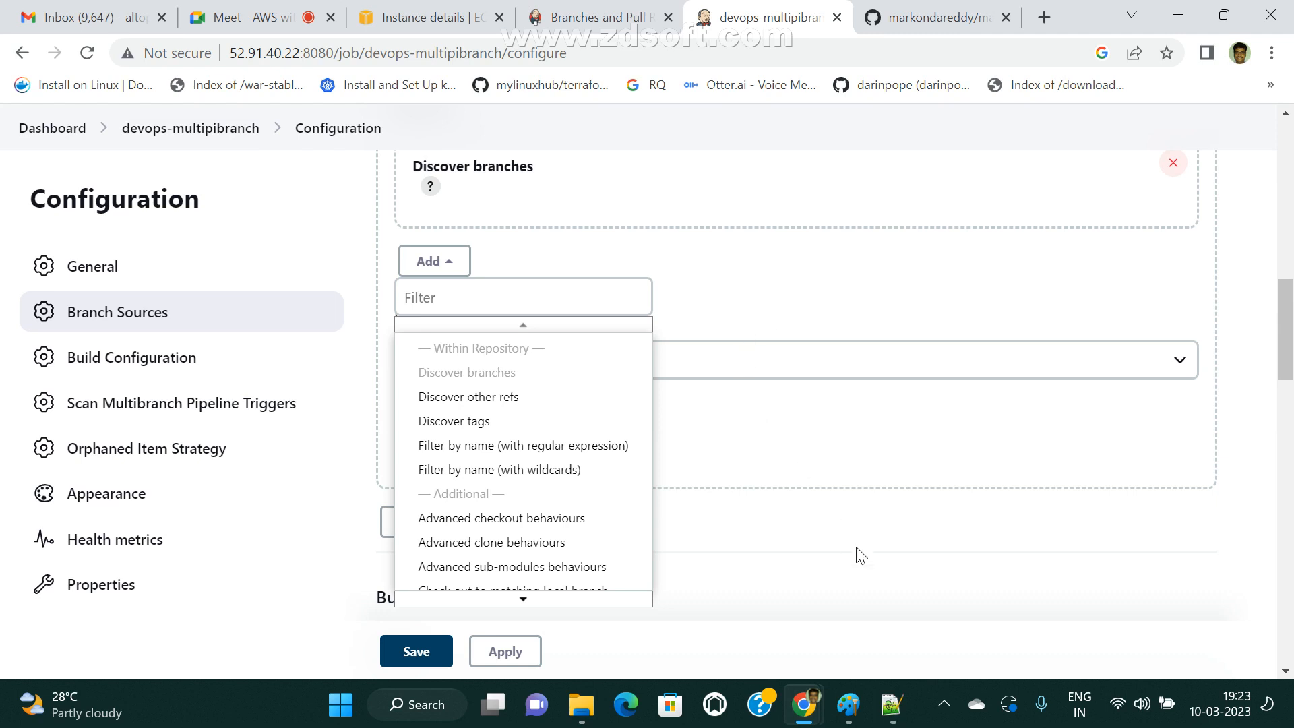
left_click(528, 661)
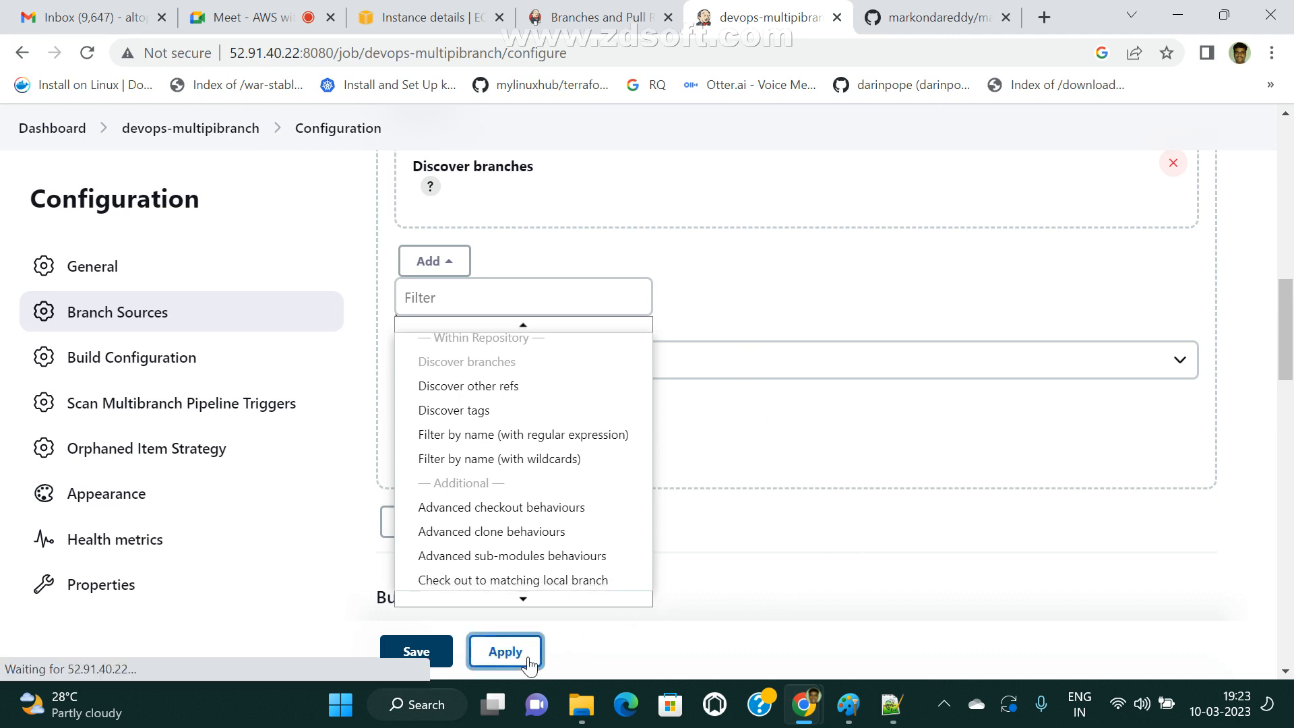
Save the multibranch pipeline configuration and review the branches listed on its status page.
left_click(416, 652)
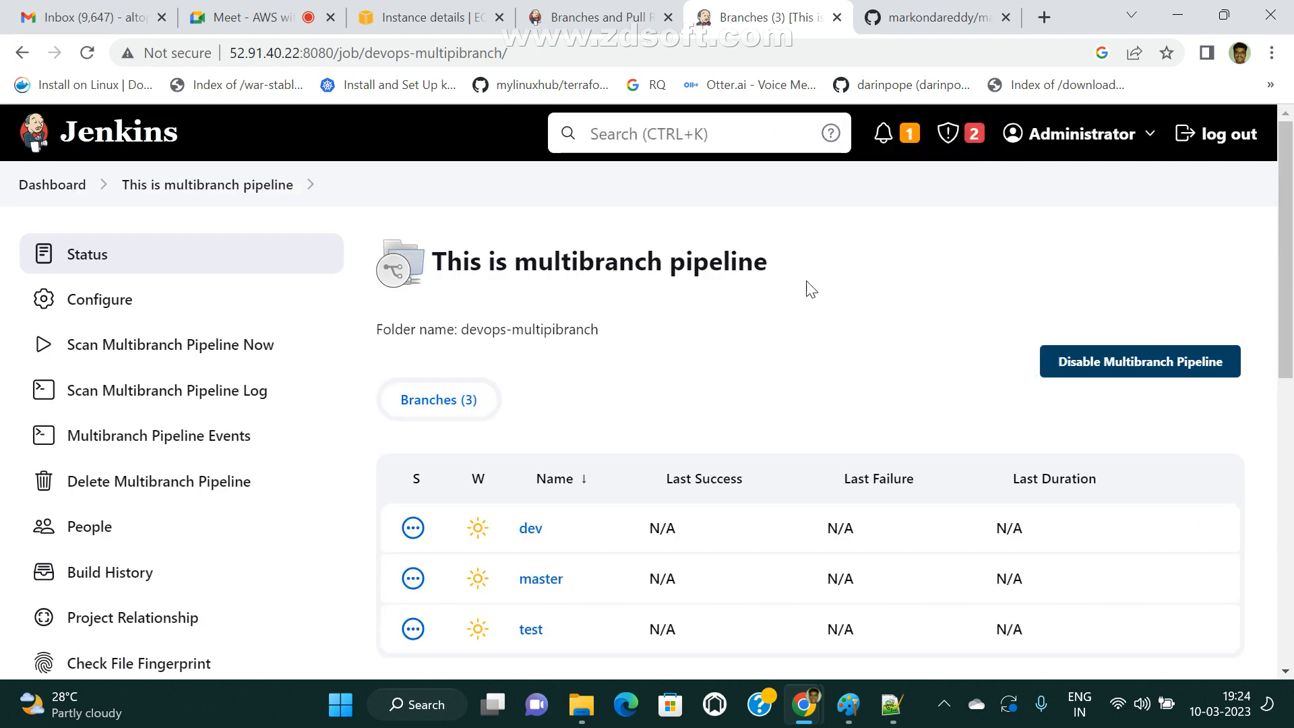
scroll(847, 292, "down", 3)
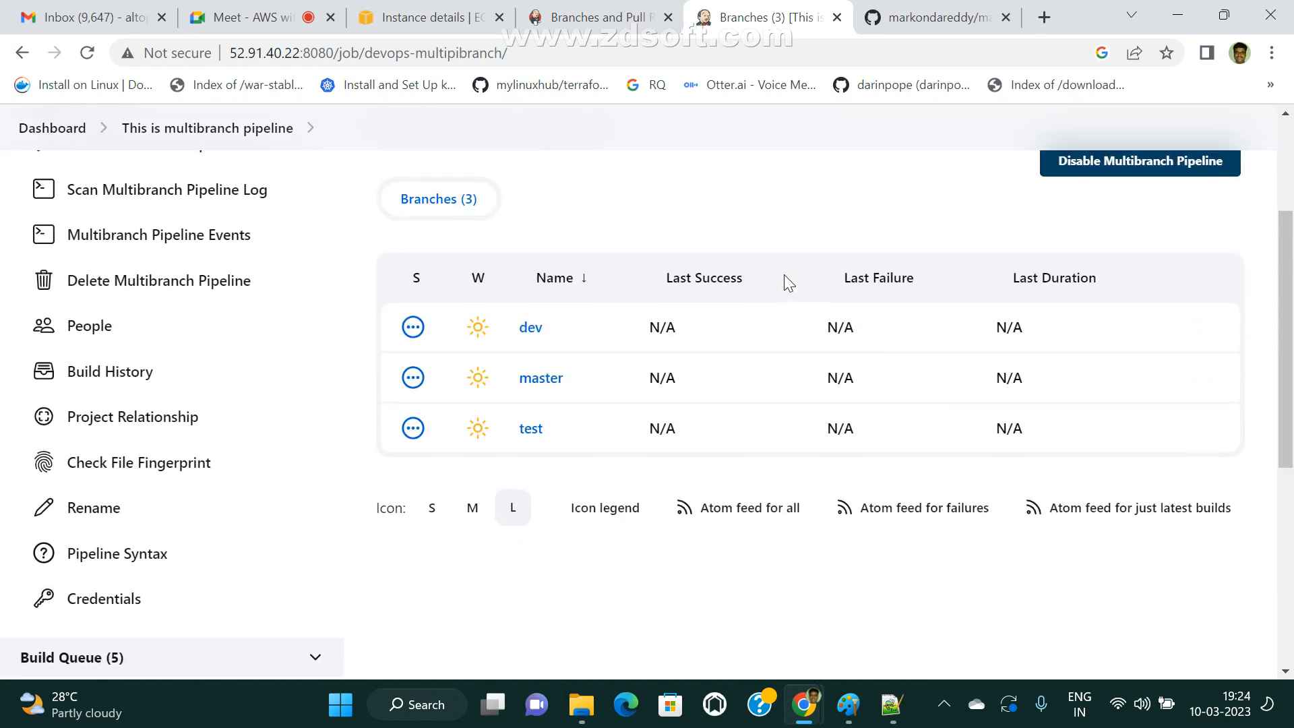
scroll(822, 276, "up", 2)
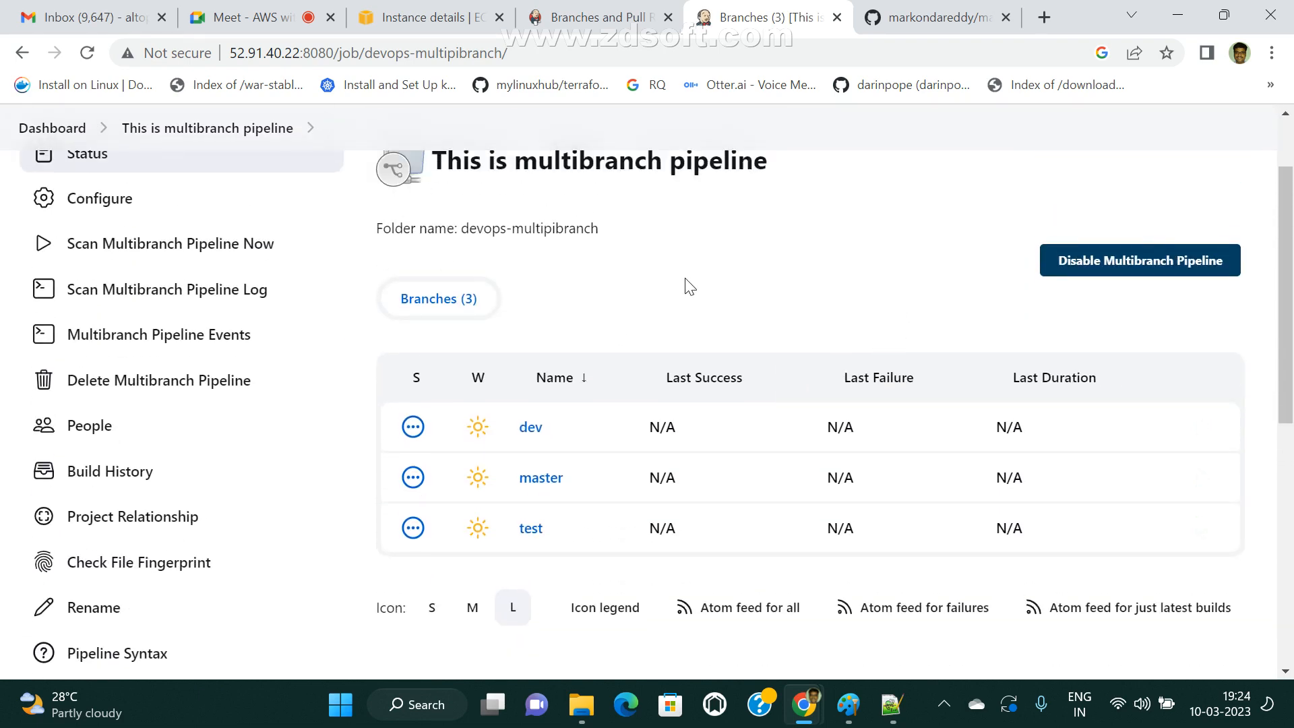
scroll(732, 331, "up", 2)
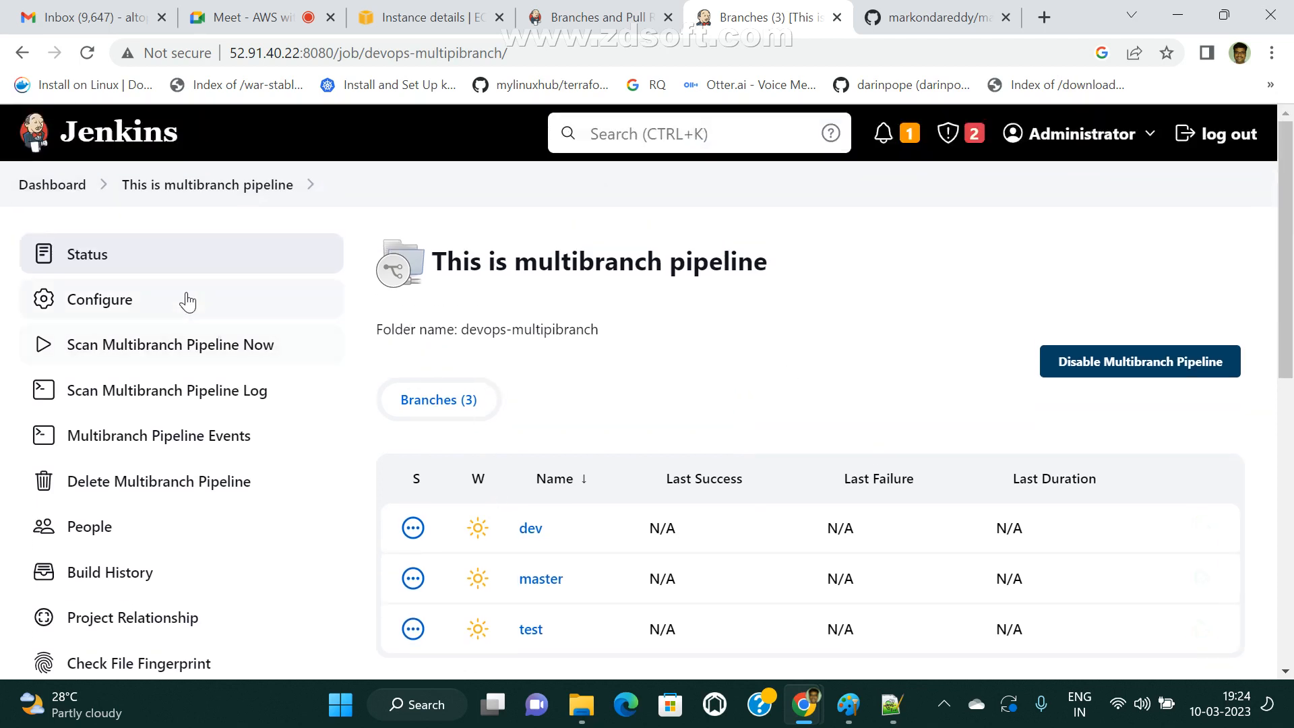
left_click_drag(532, 268, 767, 269)
scroll(516, 320, "down", 3)
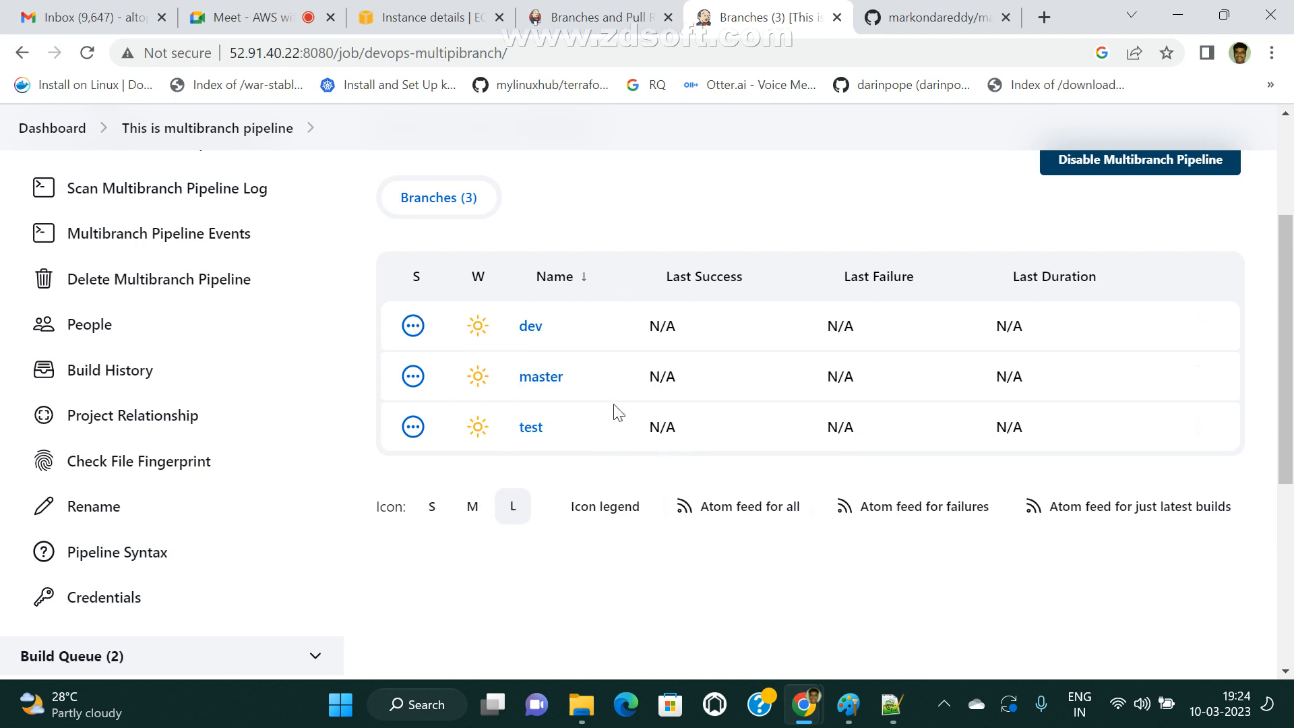
Check the dev and master branch pipeline pages, returning to the multibranch pipeline overview.
left_click(531, 328)
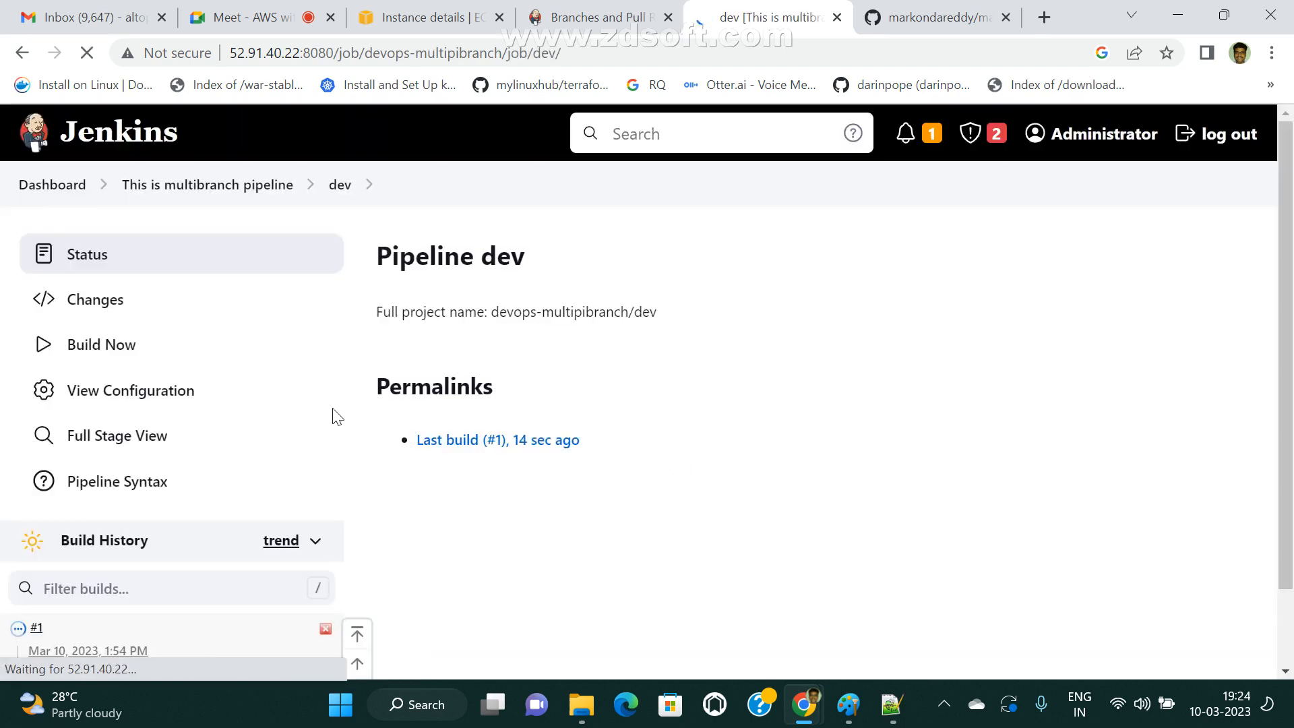
left_click(168, 185)
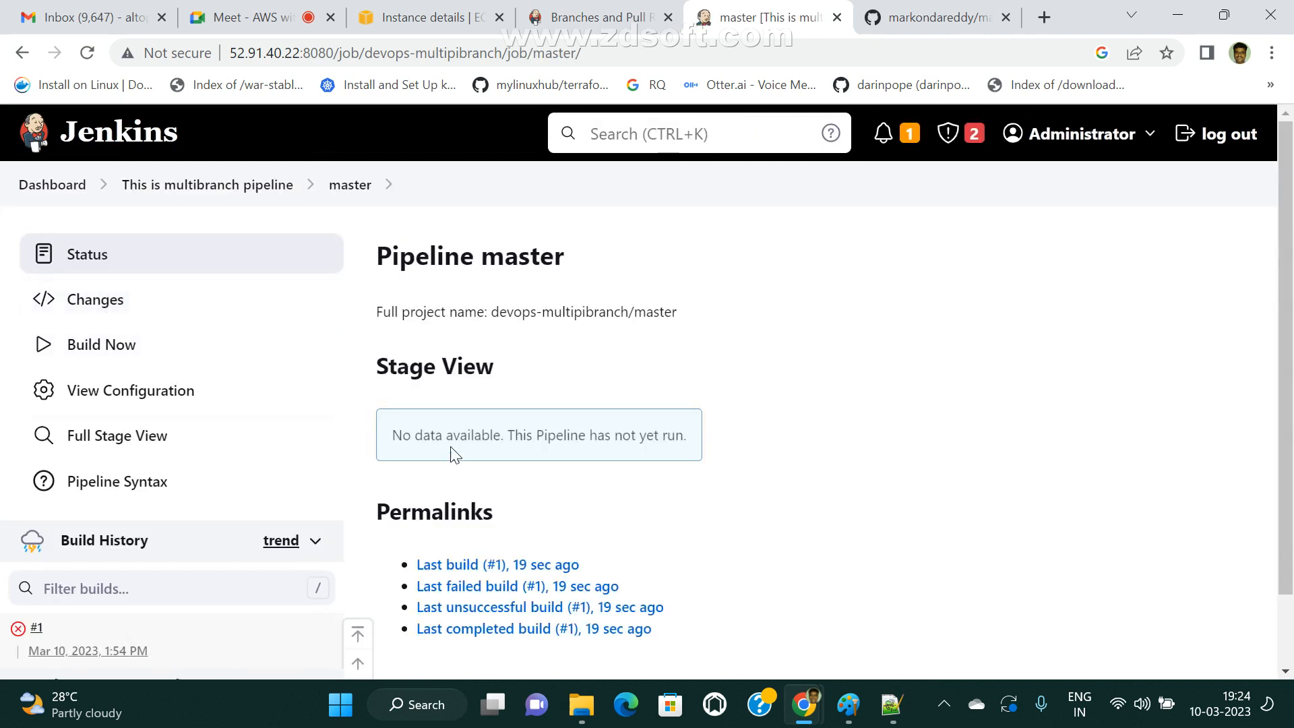
scroll(526, 351, "down", 2)
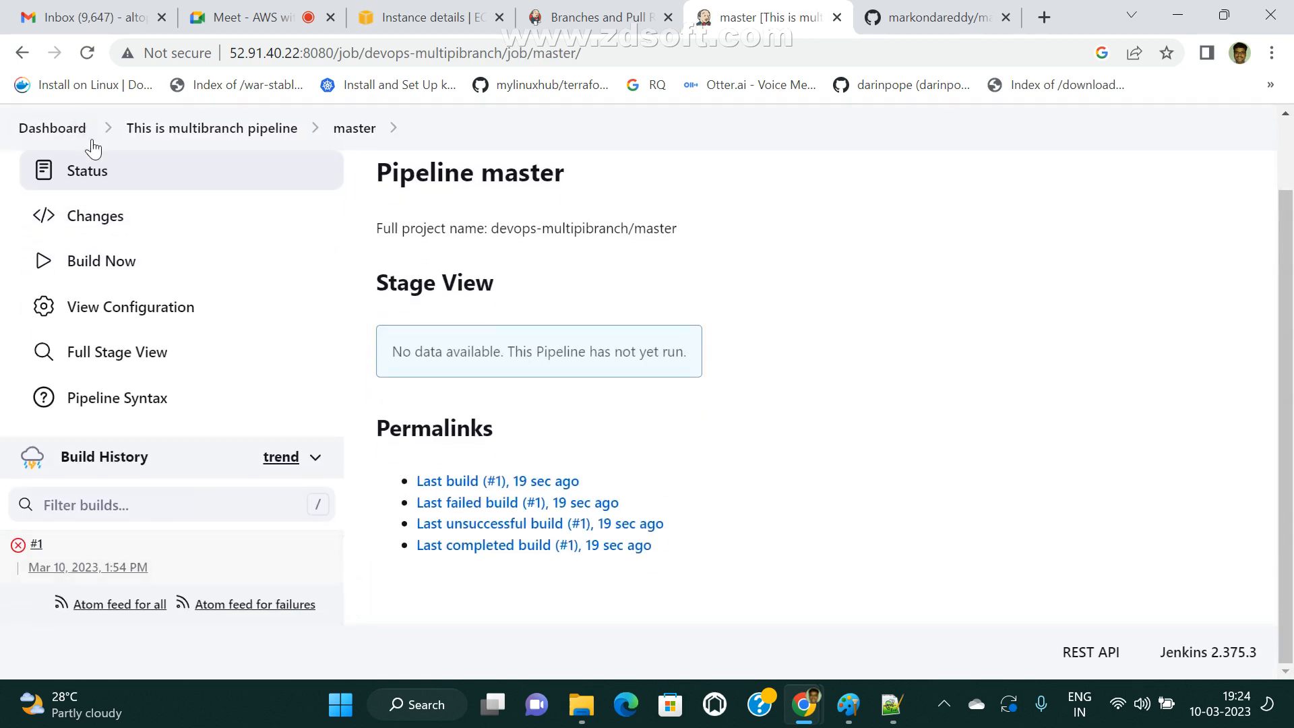
left_click(151, 131)
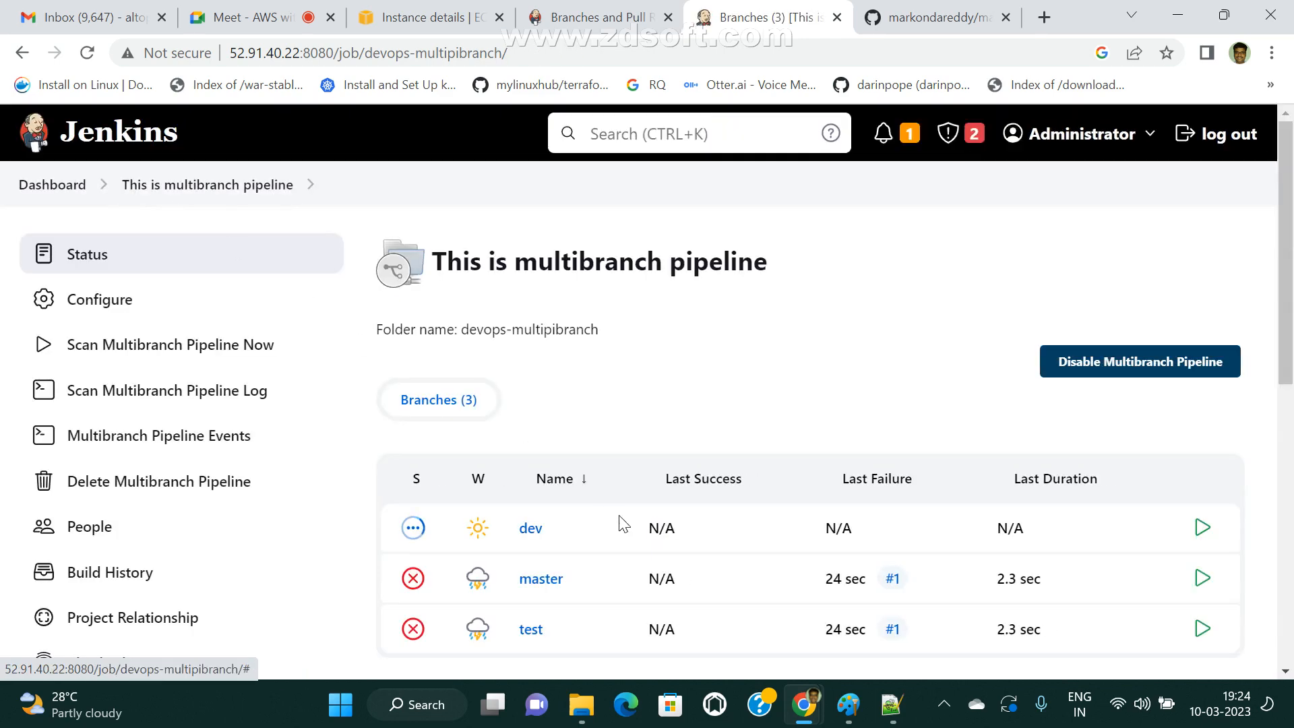
Open the dev branch pipeline and examine its Stage View through the Continuous Deployment stage of build #1.
scroll(647, 519, "down", 3)
scroll(676, 513, "down", 2)
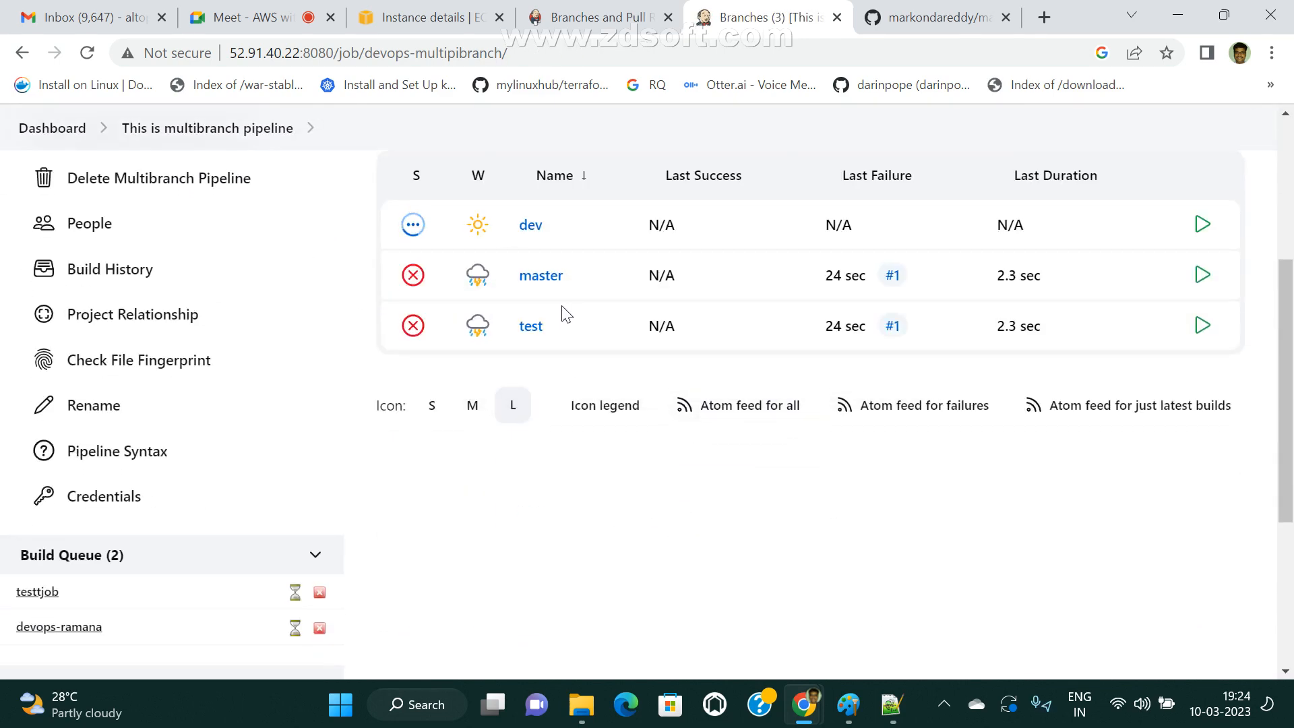
left_click(533, 228)
scroll(686, 487, "down", 3)
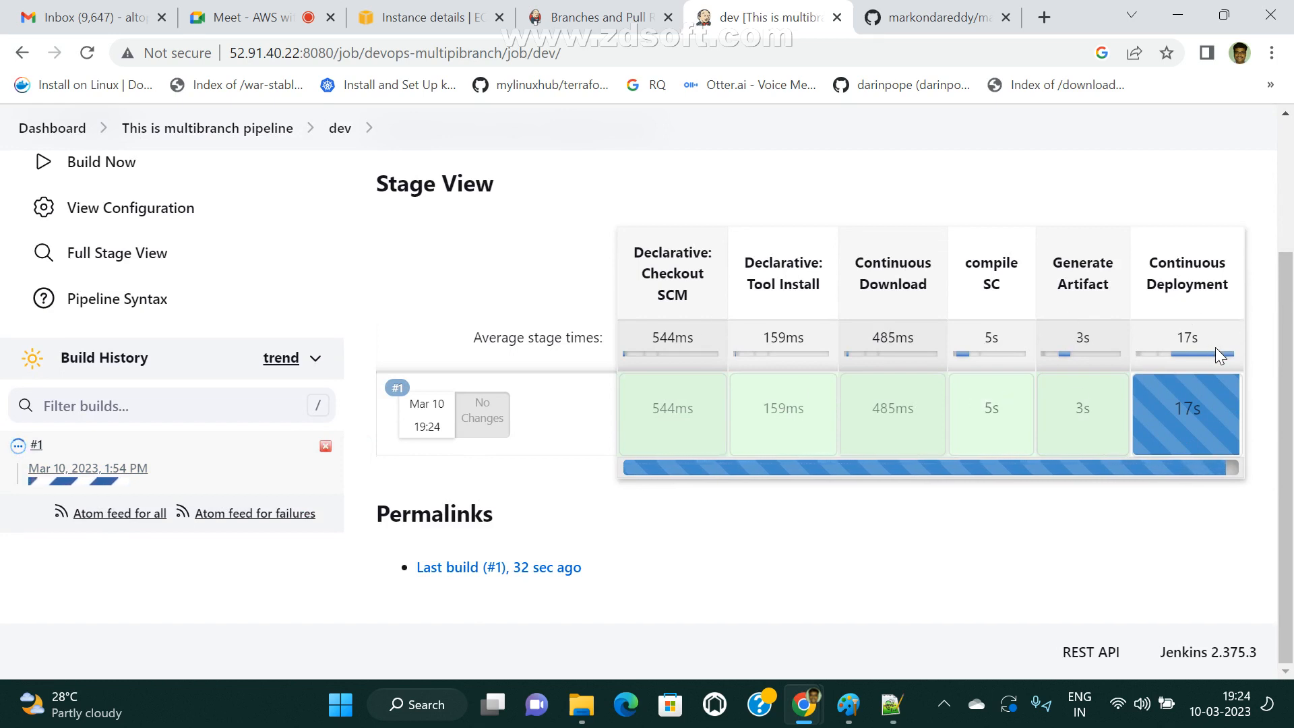
mouse_move(1212, 407)
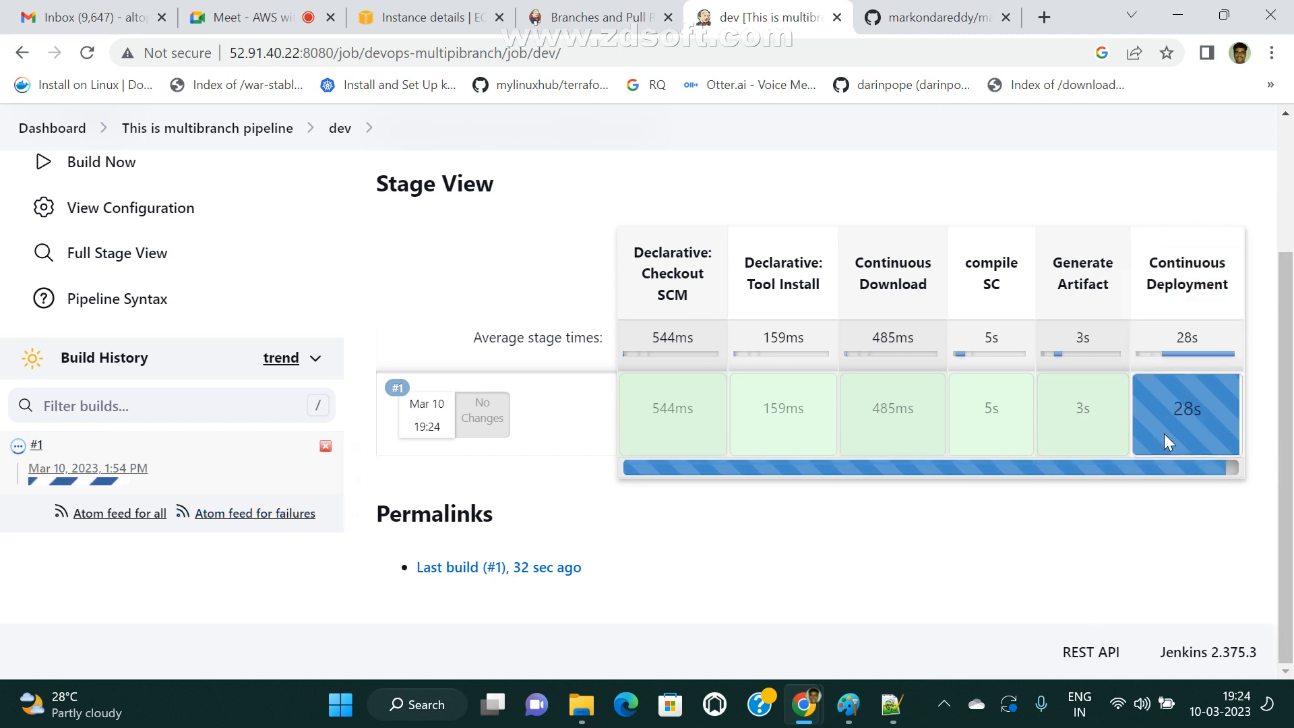
mouse_move(1163, 435)
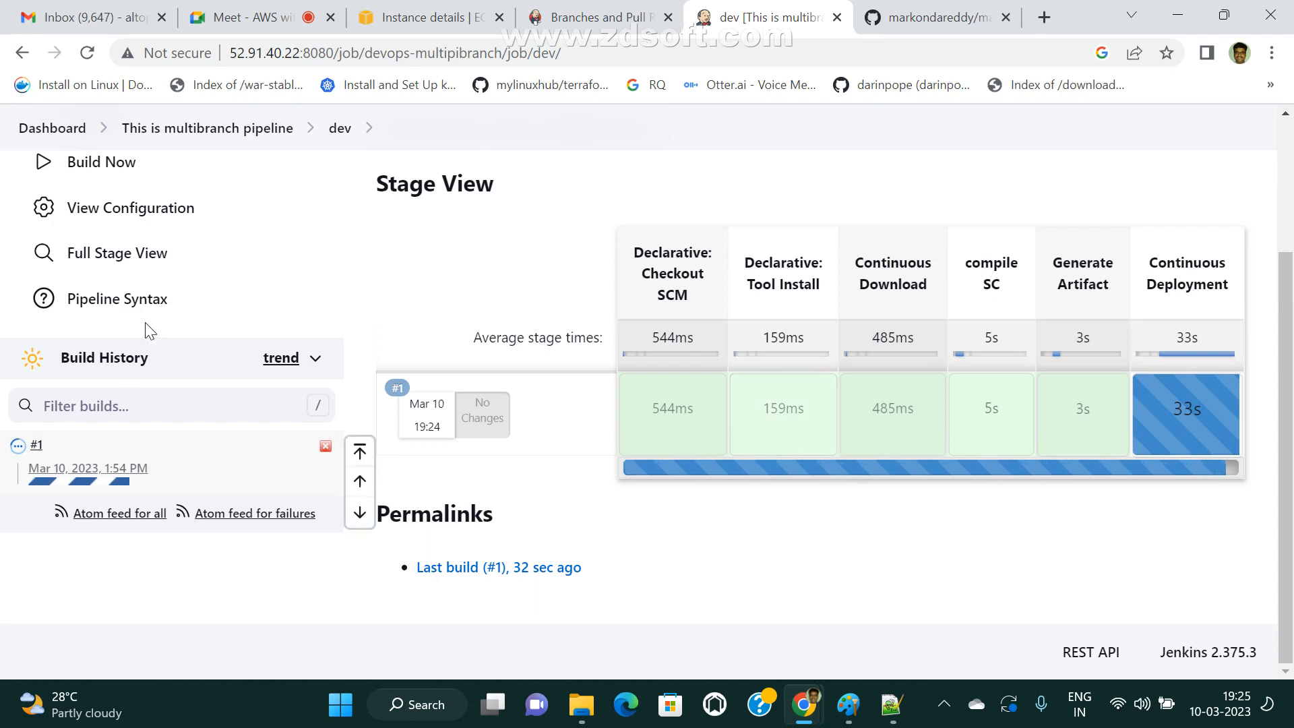
scroll(217, 304, "up", 2)
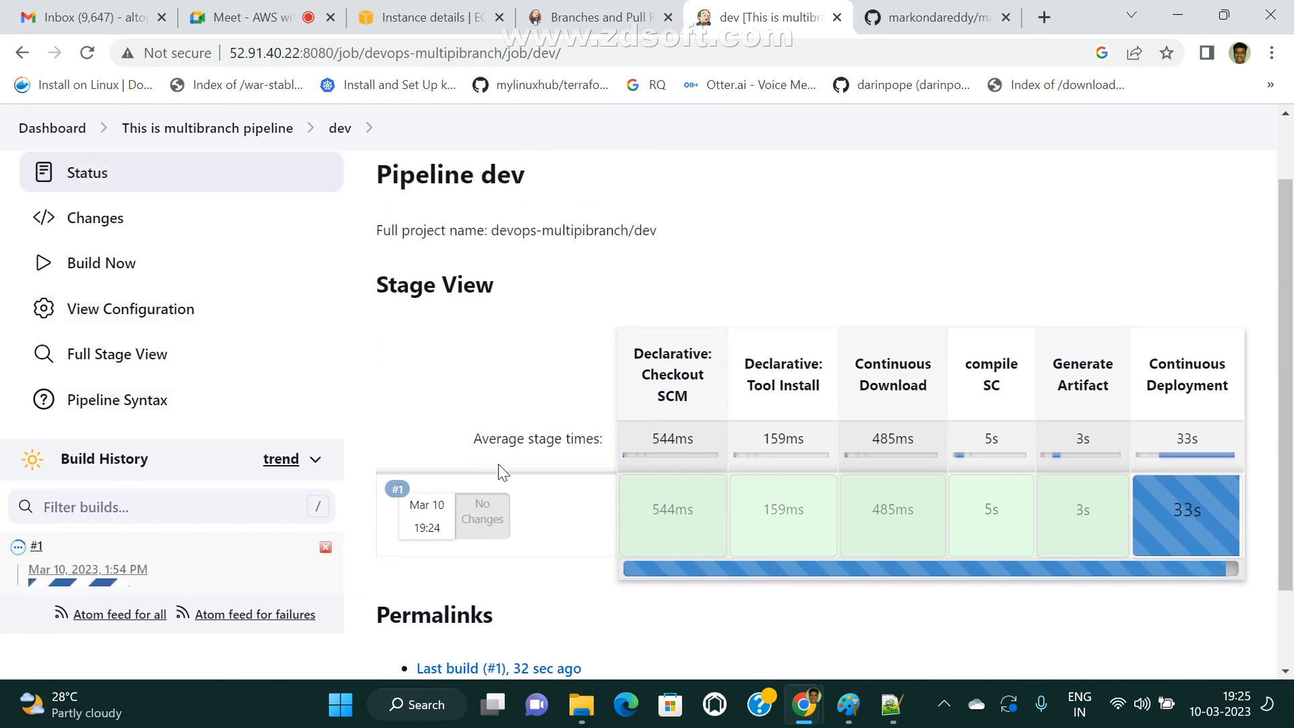
Switch to the maven-web-application repository on GitHub and look over its dev branch page.
left_click(930, 14)
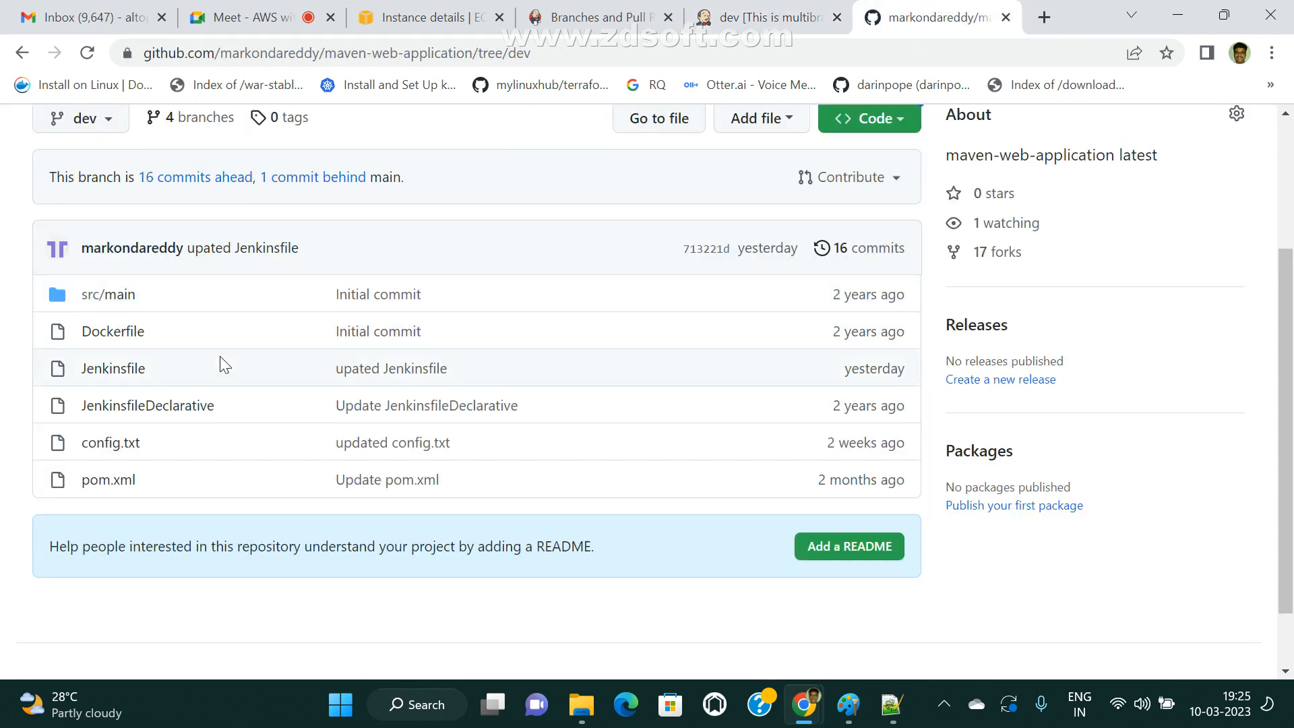
scroll(180, 373, "up", 3)
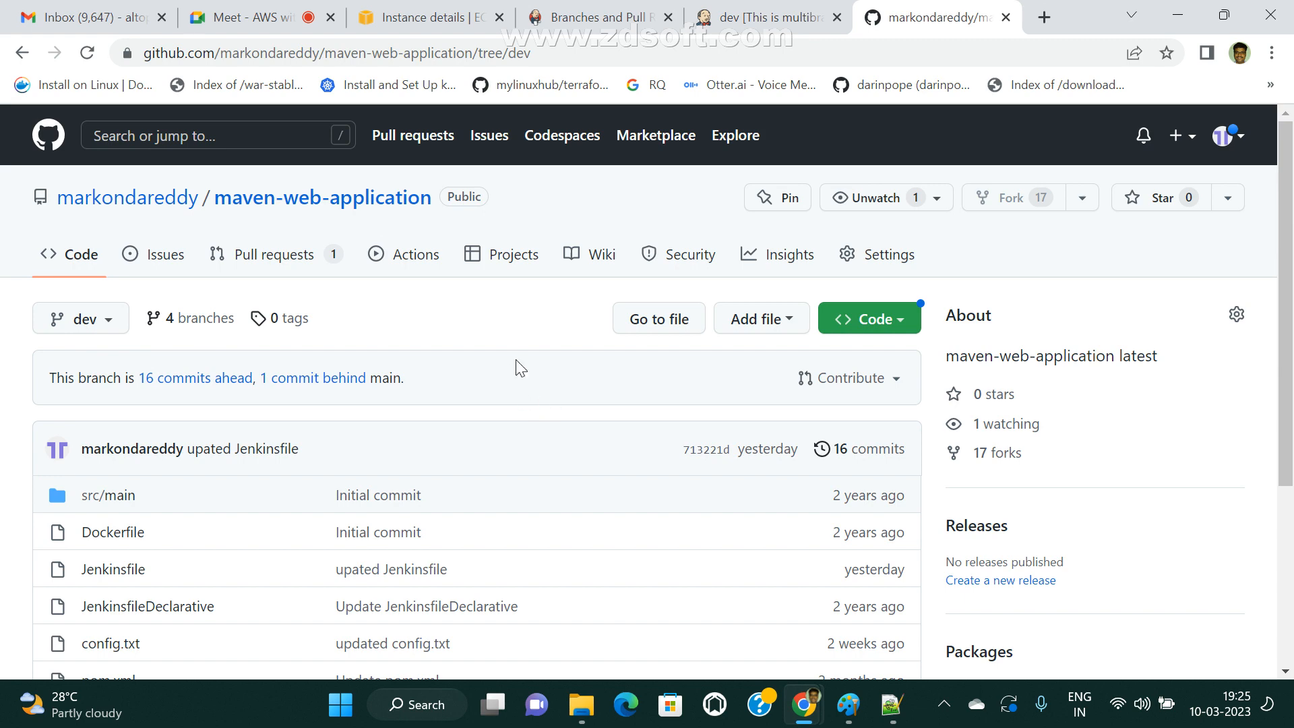
Switch to Jenkins, open the console output of dev build #1, and highlight its final Tomcat deployment line.
left_click(769, 16)
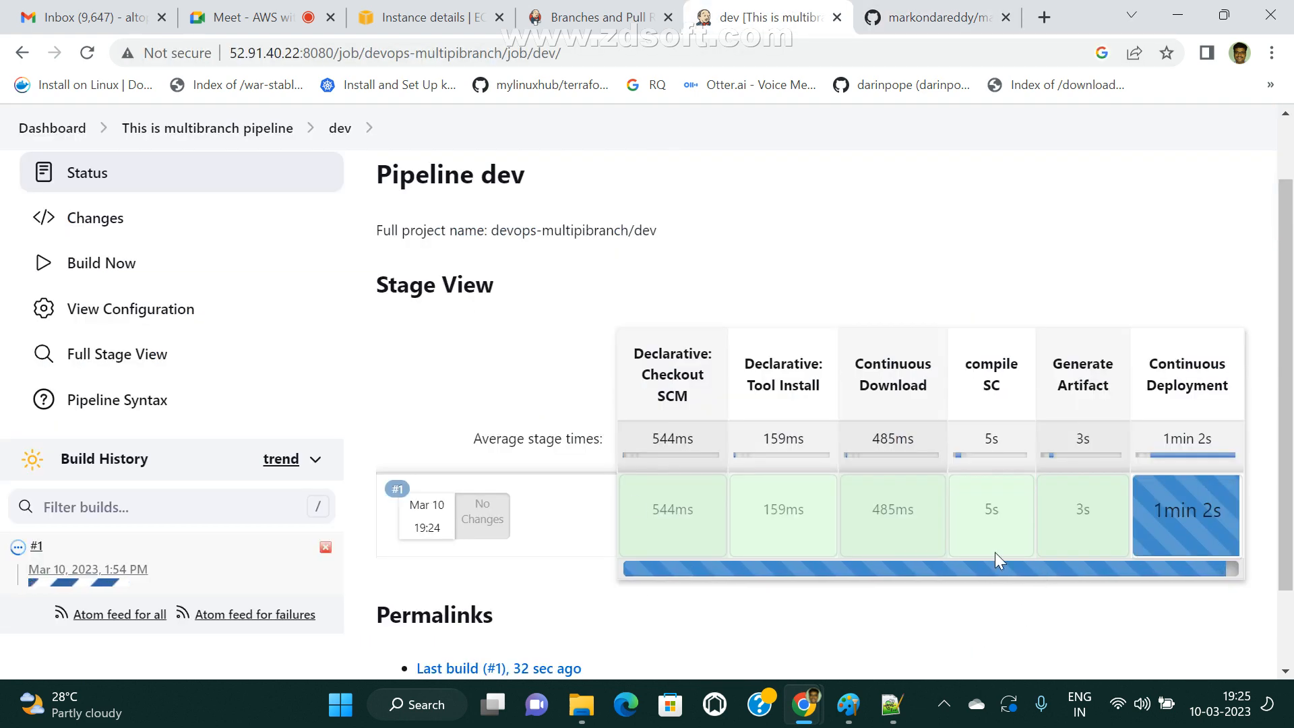
left_click(89, 583)
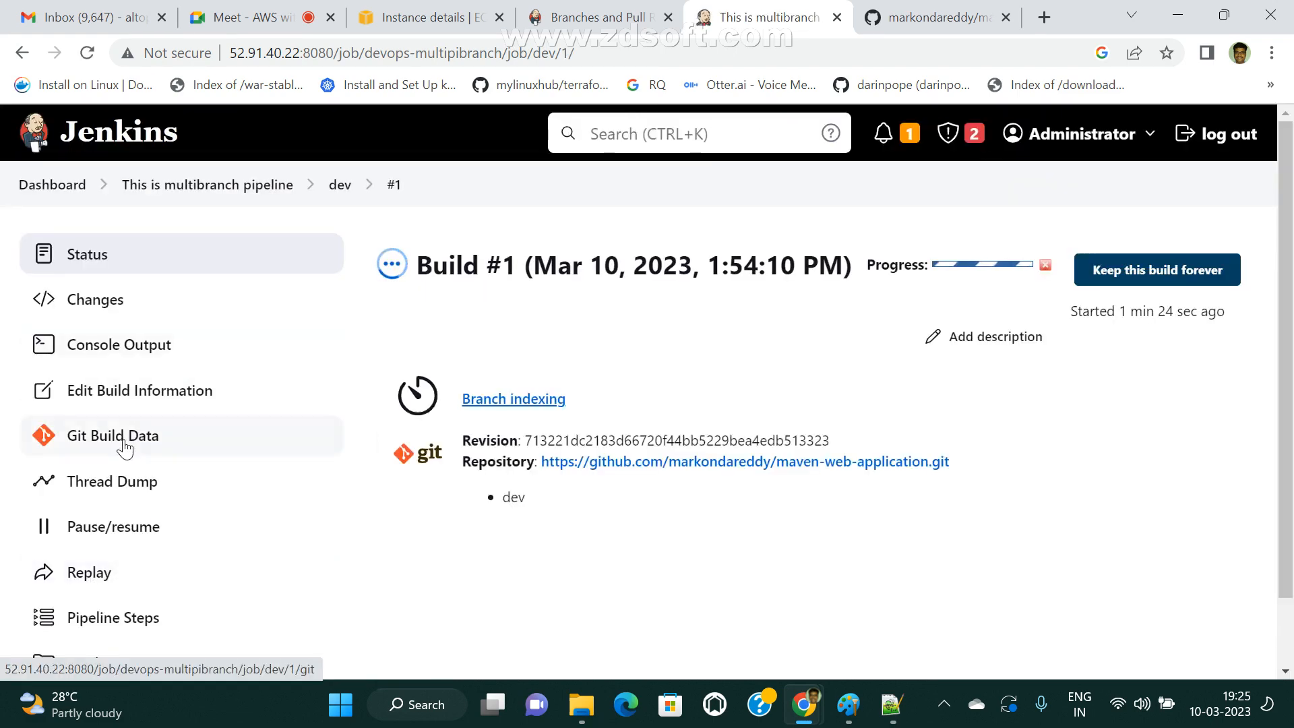
left_click(143, 347)
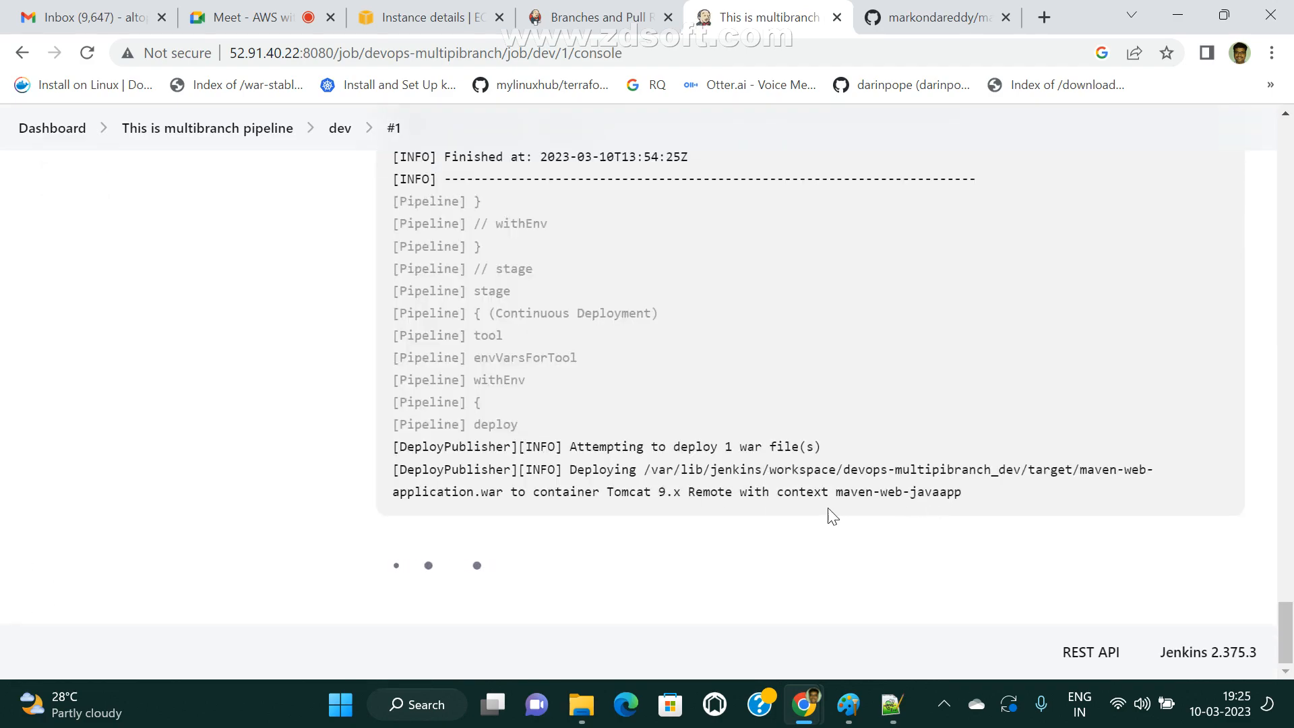
left_click_drag(401, 492, 991, 498)
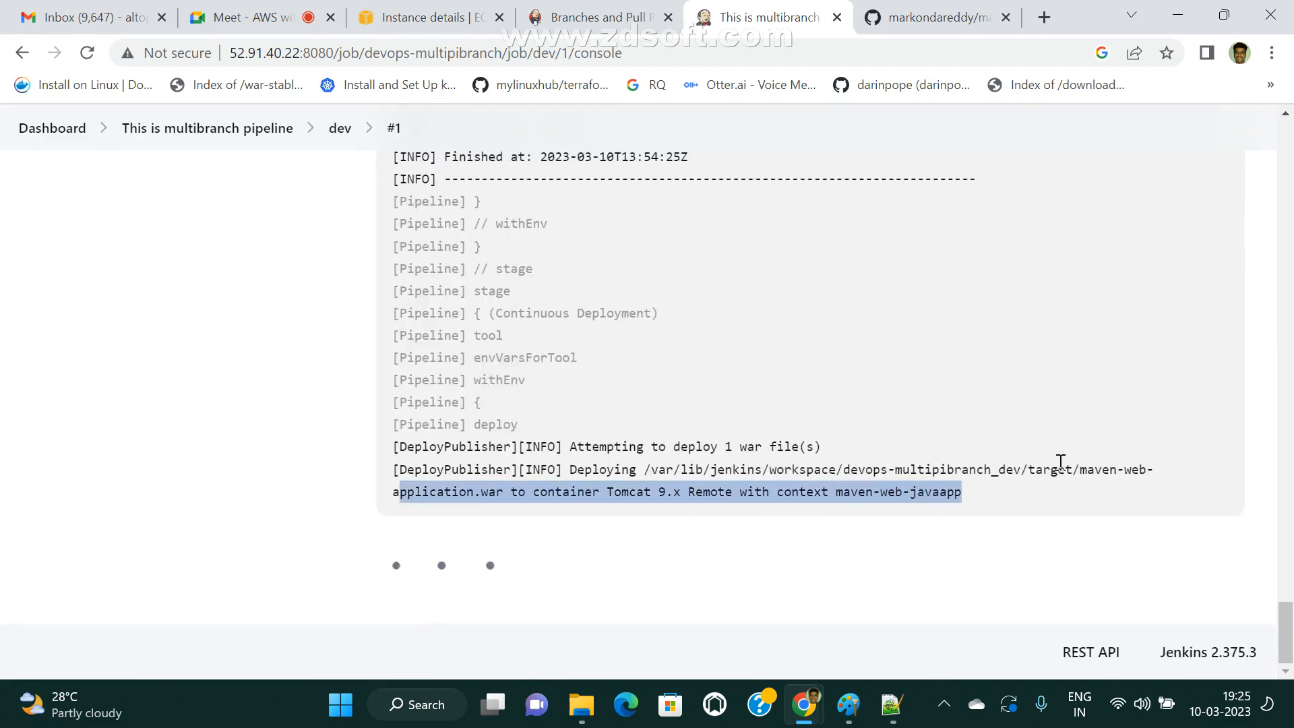
left_click(762, 479)
Read through the dev build's console log from branch indexing to the mvn compile output of the compile SC stage.
scroll(763, 479, "up", 20)
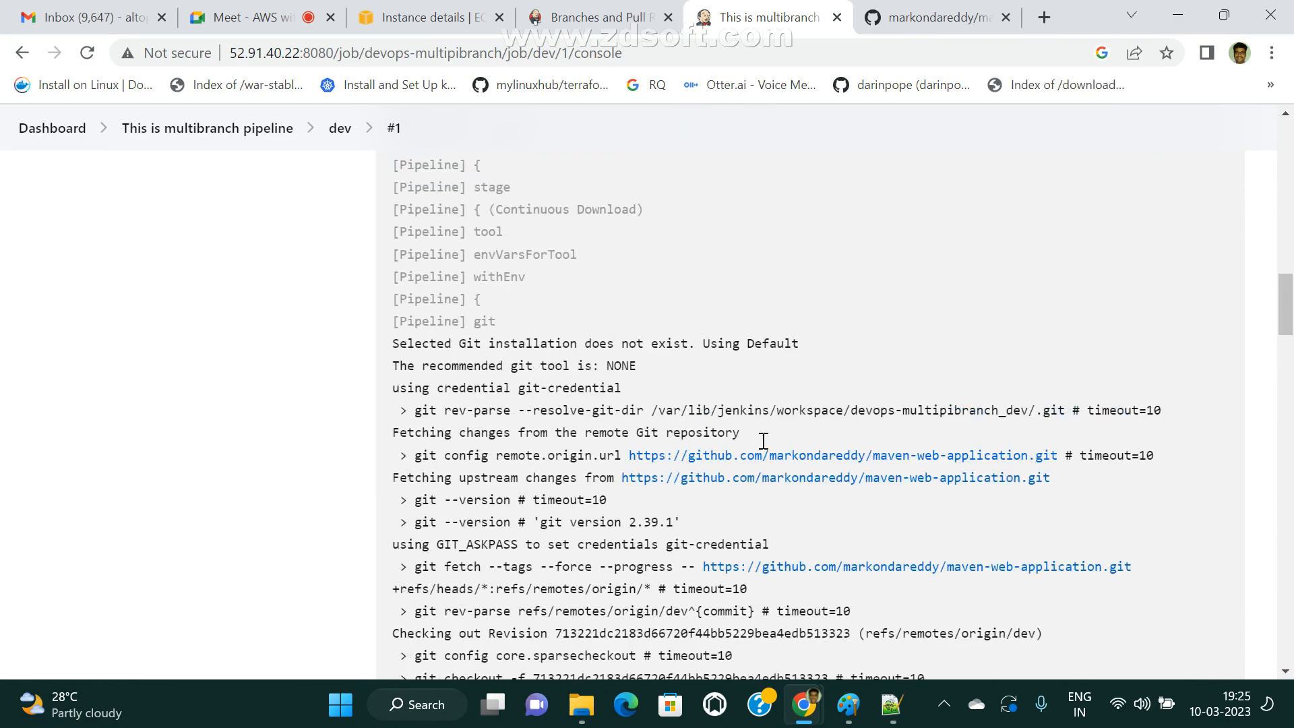
scroll(764, 441, "up", 15)
scroll(795, 501, "down", 1)
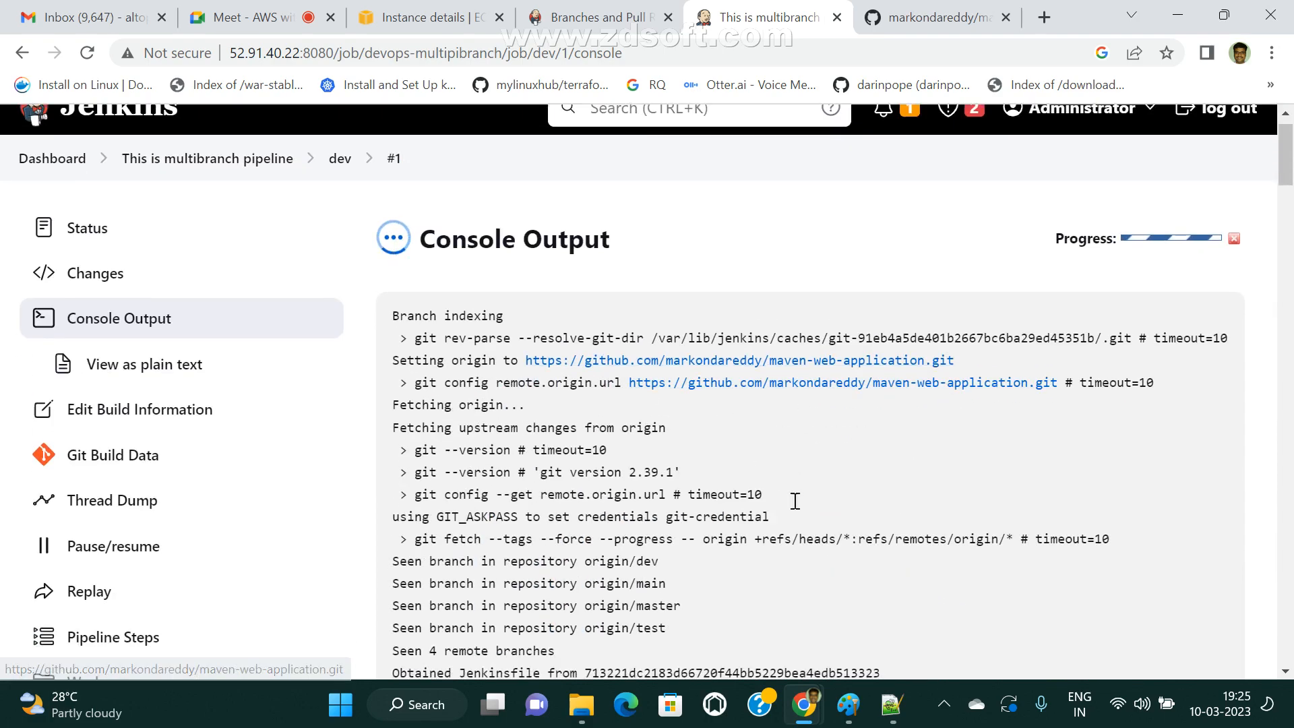
scroll(796, 501, "down", 10)
scroll(761, 511, "down", 10)
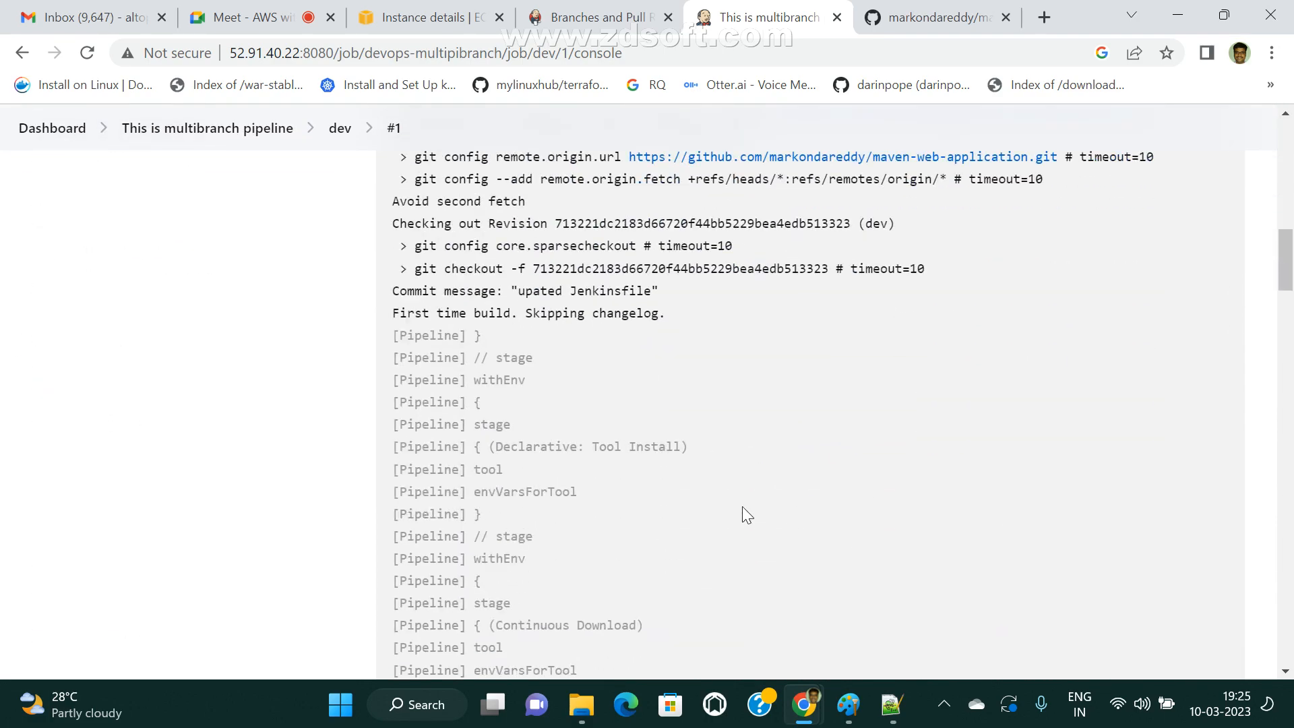
scroll(876, 378, "down", 10)
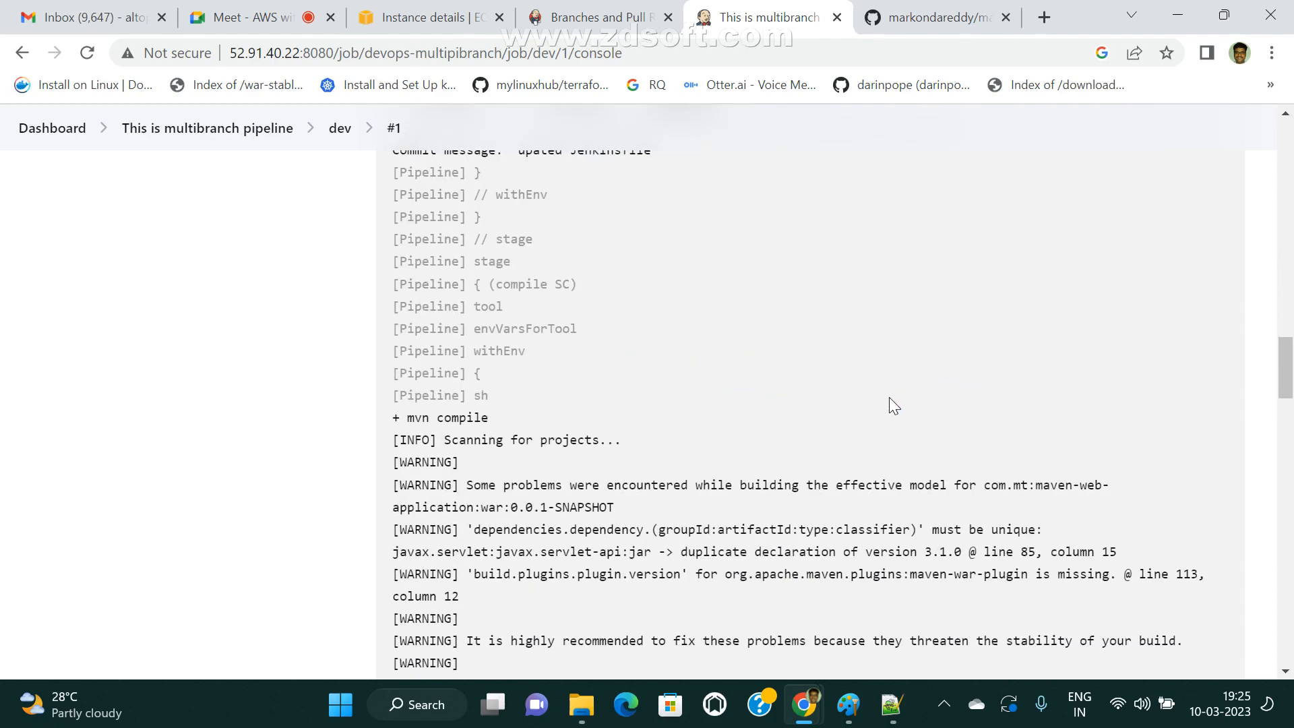
scroll(1052, 448, "down", 10)
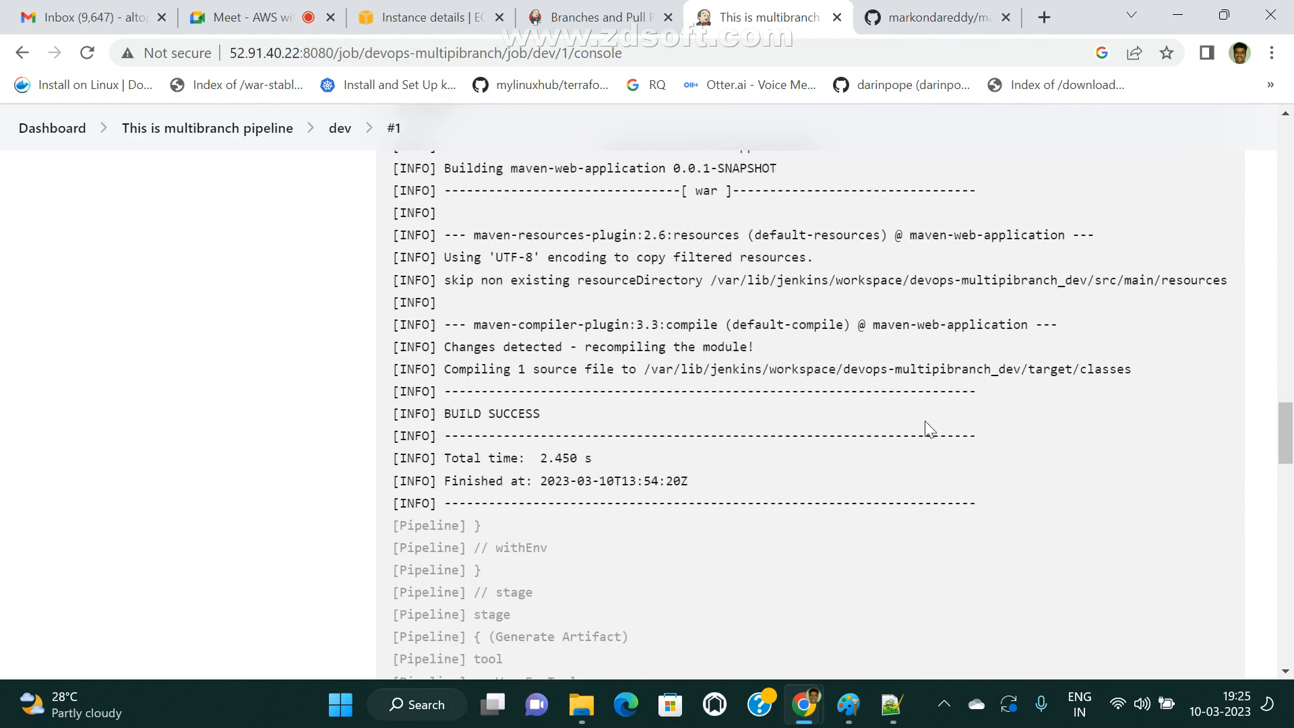
scroll(1051, 458, "up", 5)
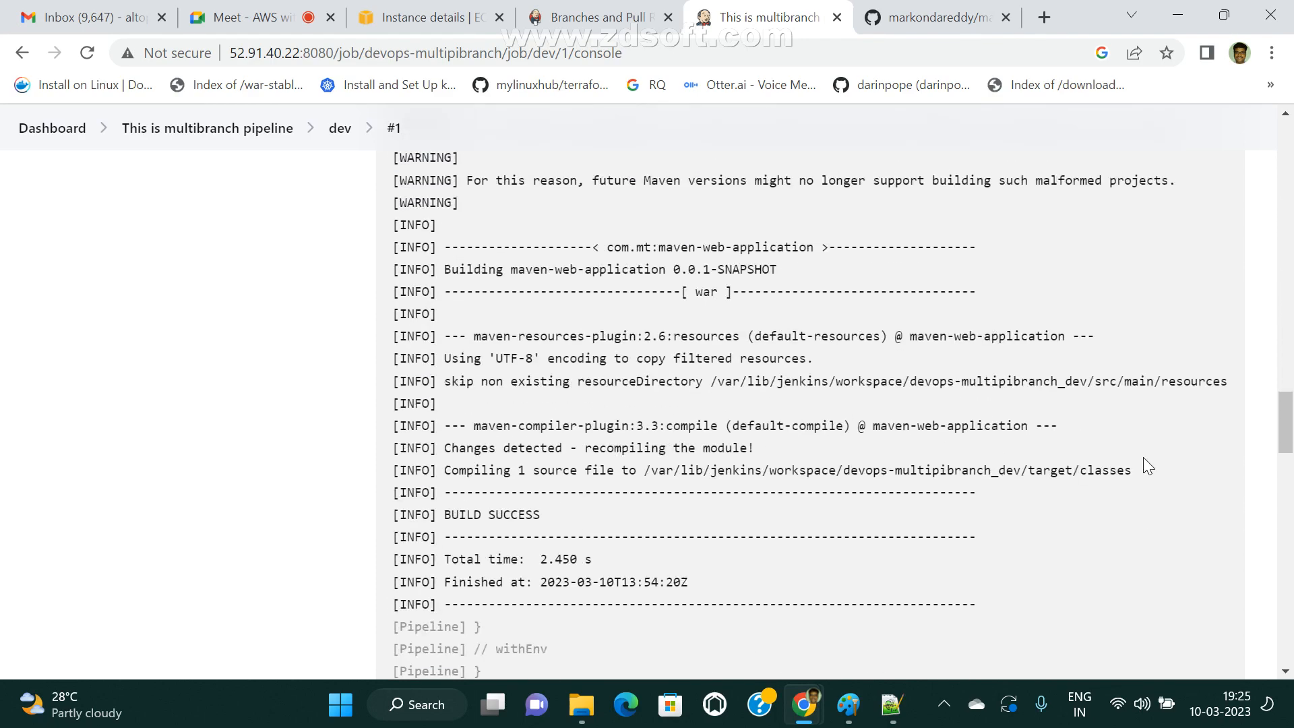
left_click_drag(1143, 457, 398, 313)
Examine the mvn package output of the Generate Artifact stage, highlighting the line that builds the maven-web-application war.
scroll(951, 448, "down", 5)
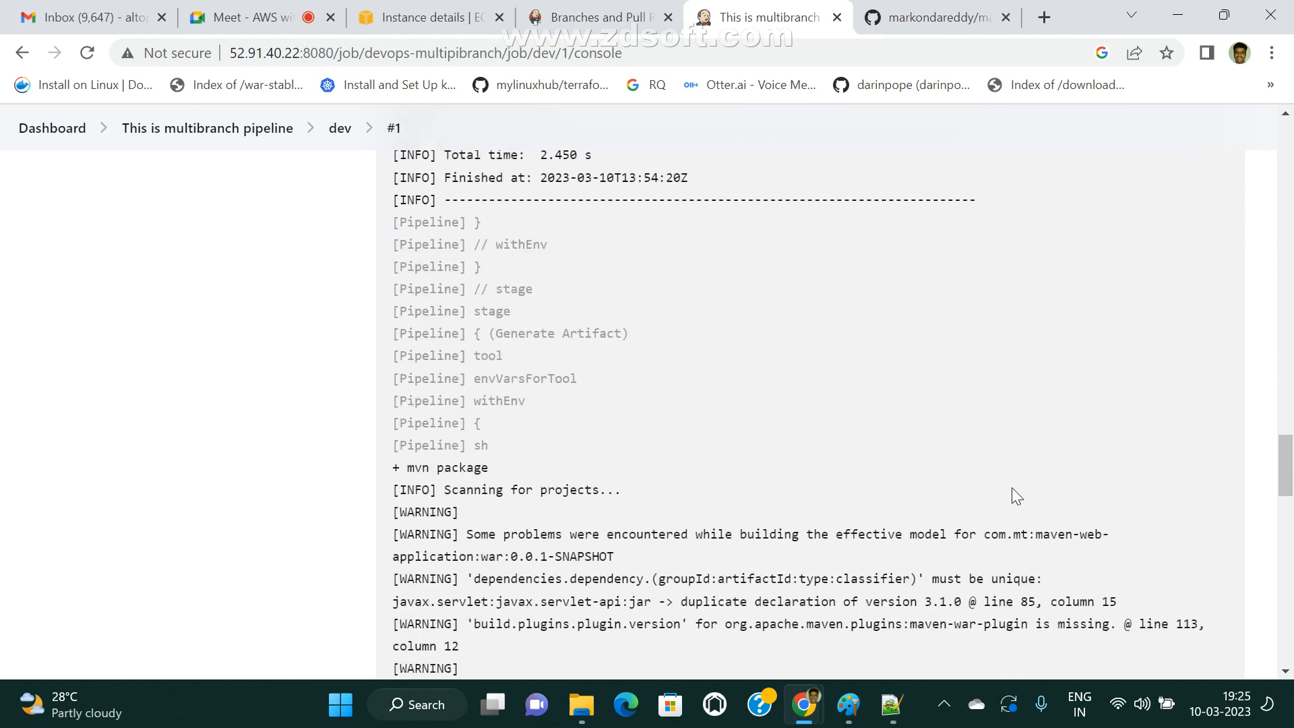
scroll(1013, 489, "down", 3)
scroll(1011, 498, "down", 2)
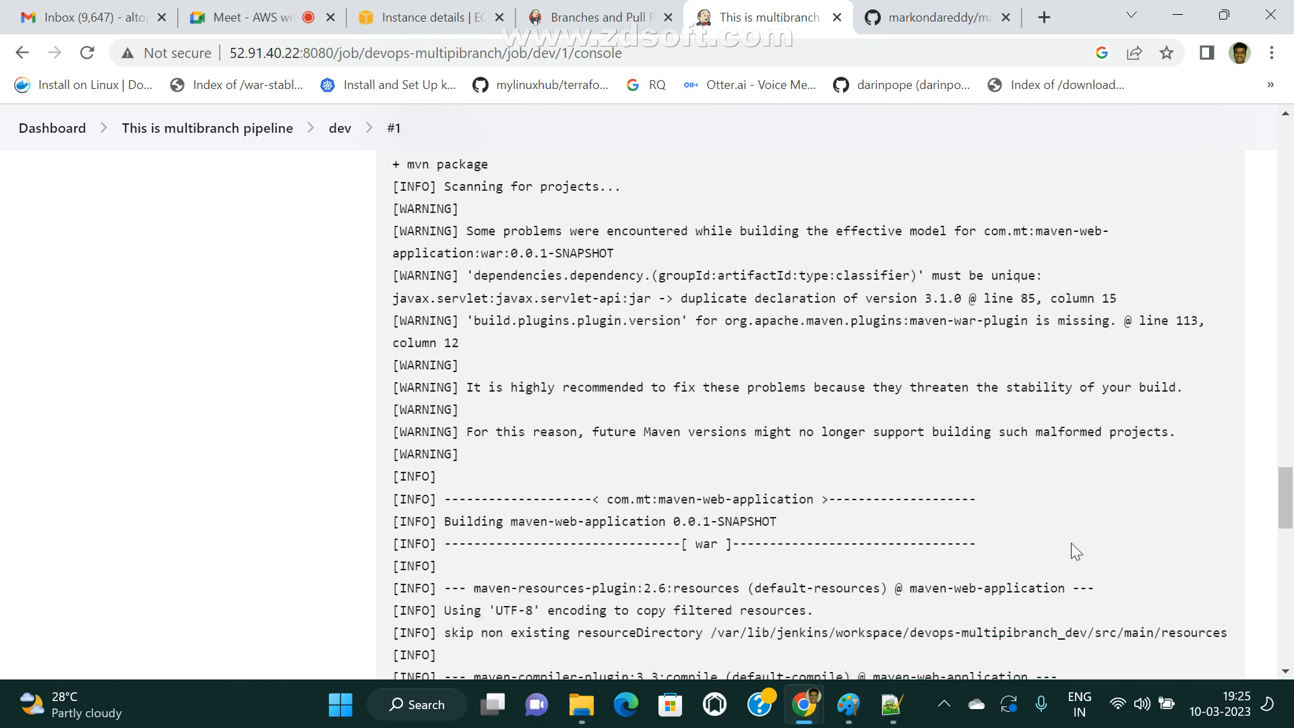
scroll(846, 465, "down", 4)
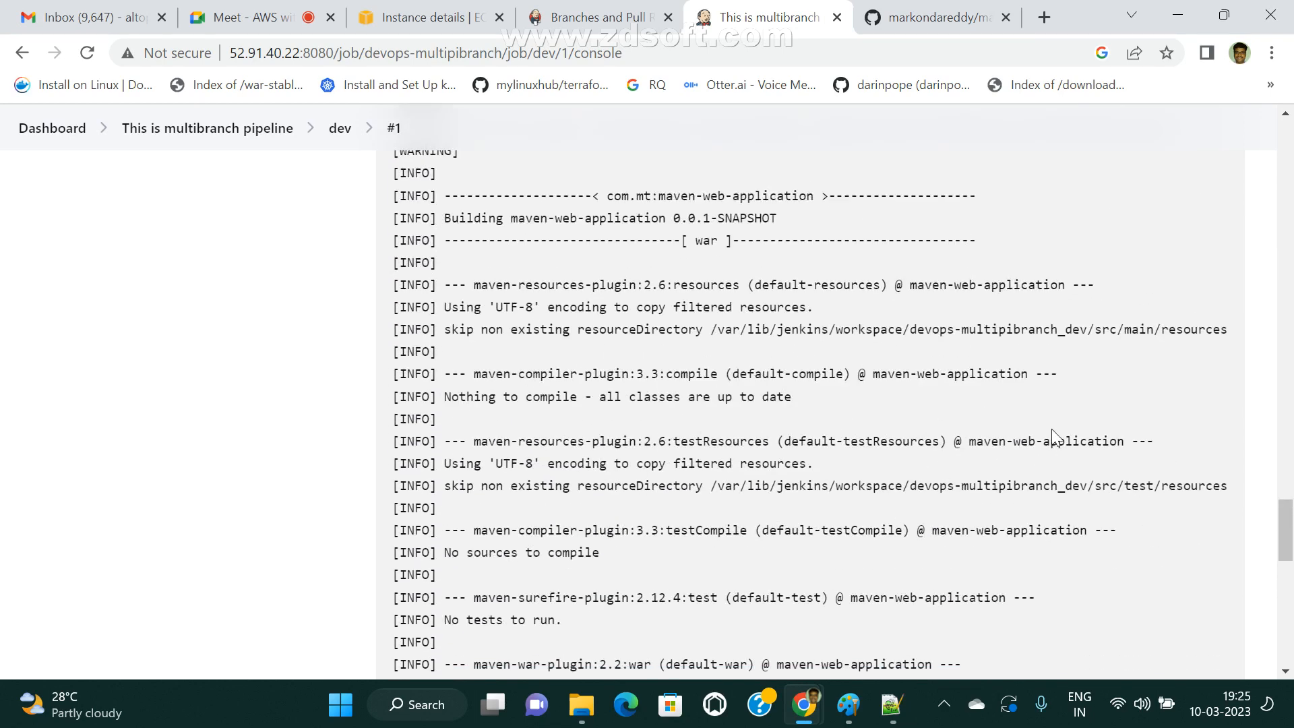
scroll(1053, 437, "down", 12)
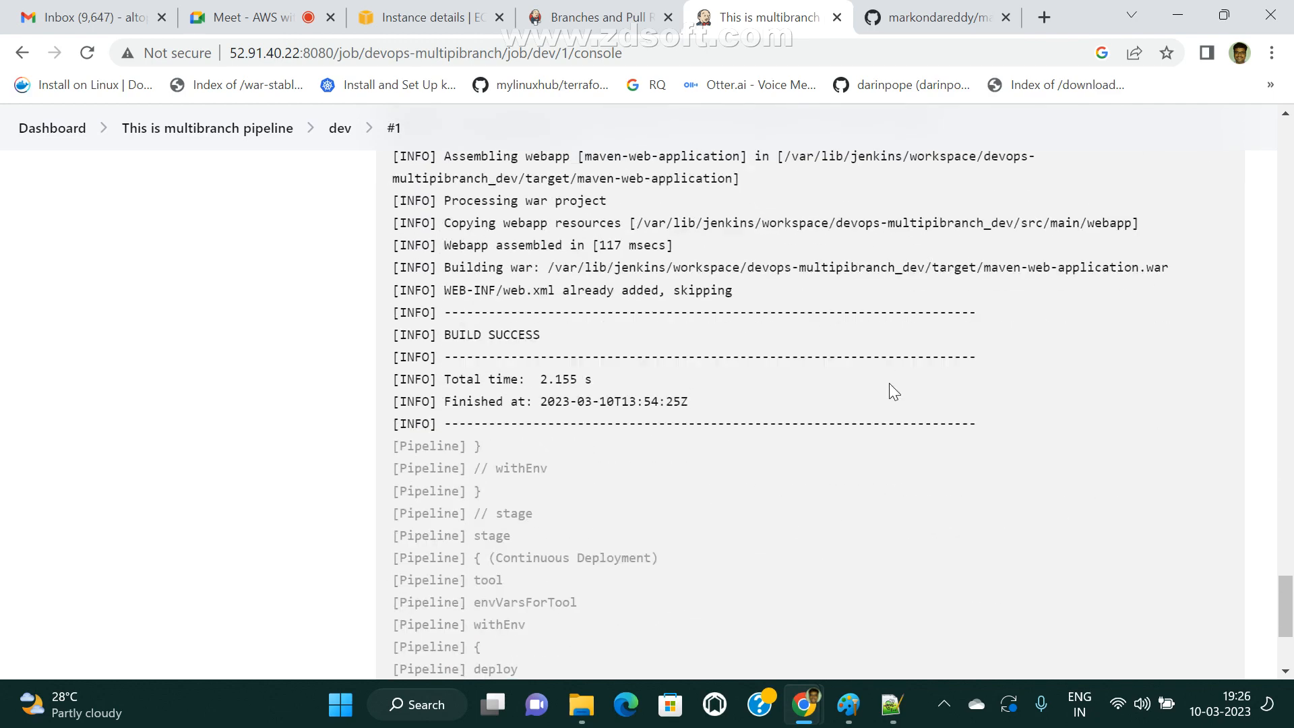
scroll(888, 385, "up", 4)
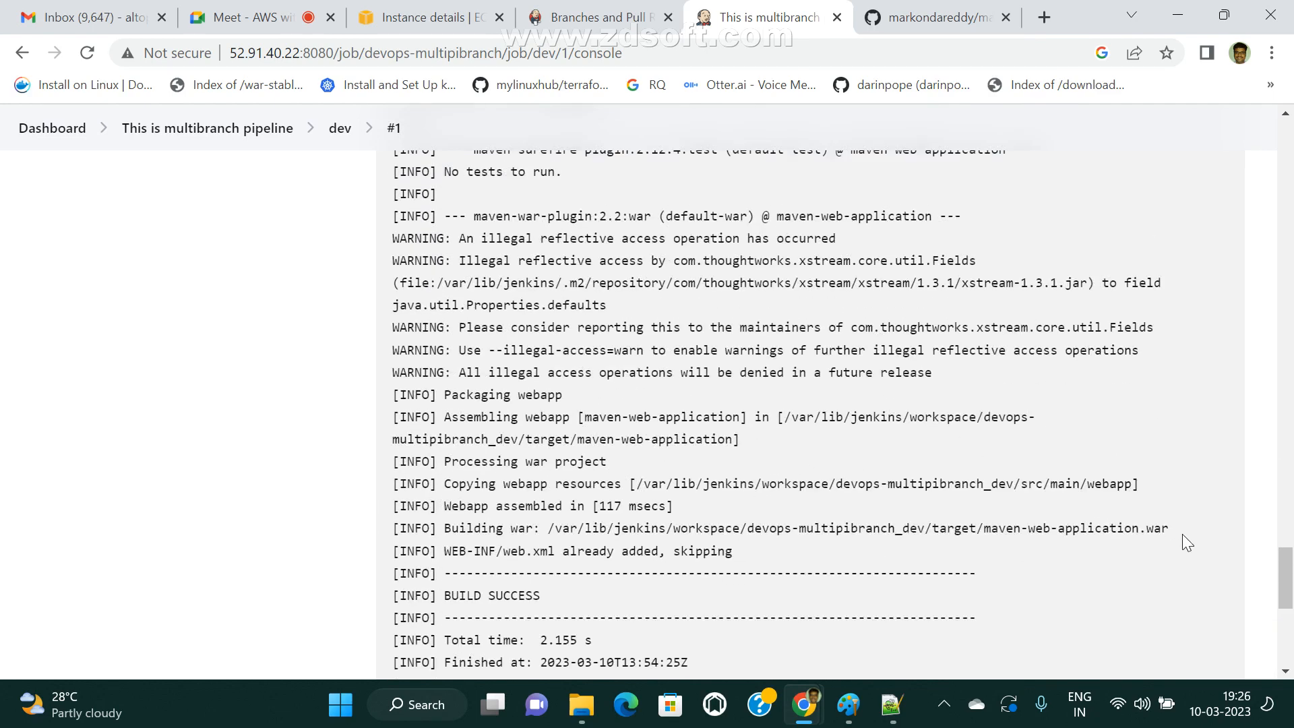
left_click_drag(1182, 535, 467, 529)
scroll(886, 590, "down", 4)
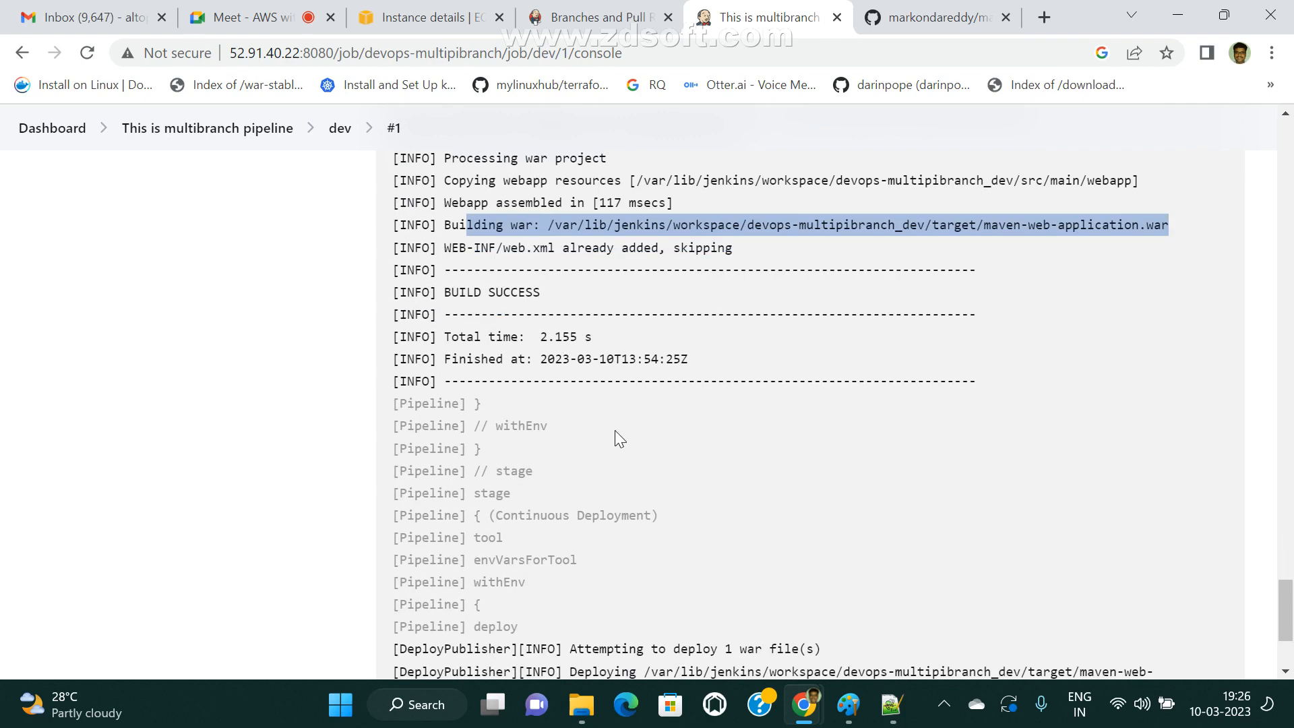
Highlight the Continuous Deployment log lines naming the war path, the Tomcat 9.x container and the context maven-web-javaapp.
scroll(838, 555, "down", 3)
left_click_drag(621, 486, 1048, 505)
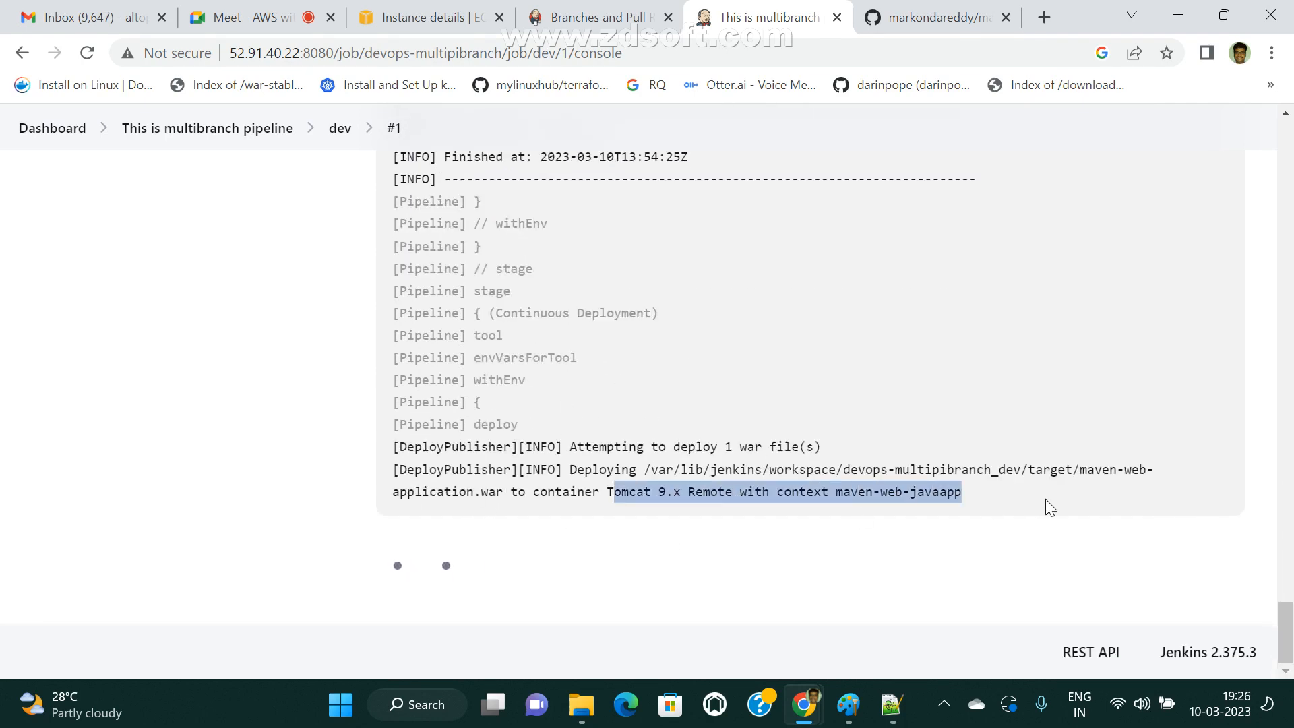
left_click(839, 453)
left_click_drag(644, 476, 1043, 495)
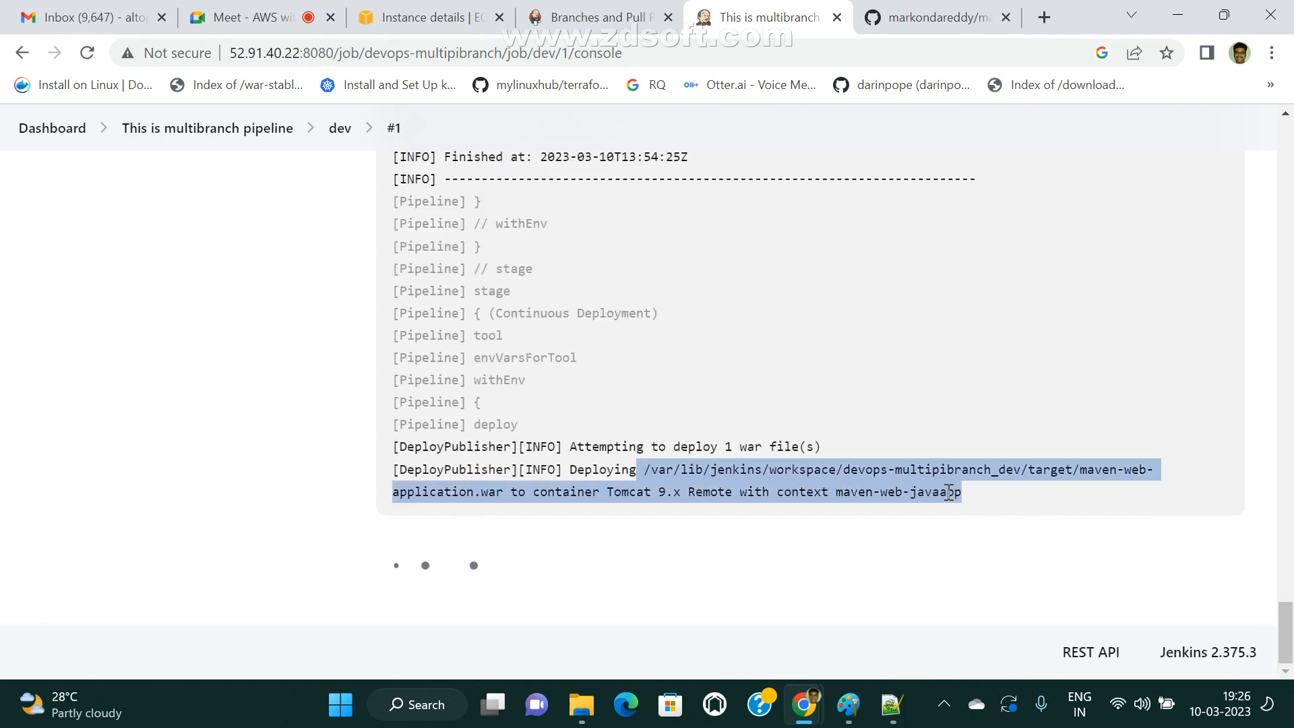
left_click(792, 469)
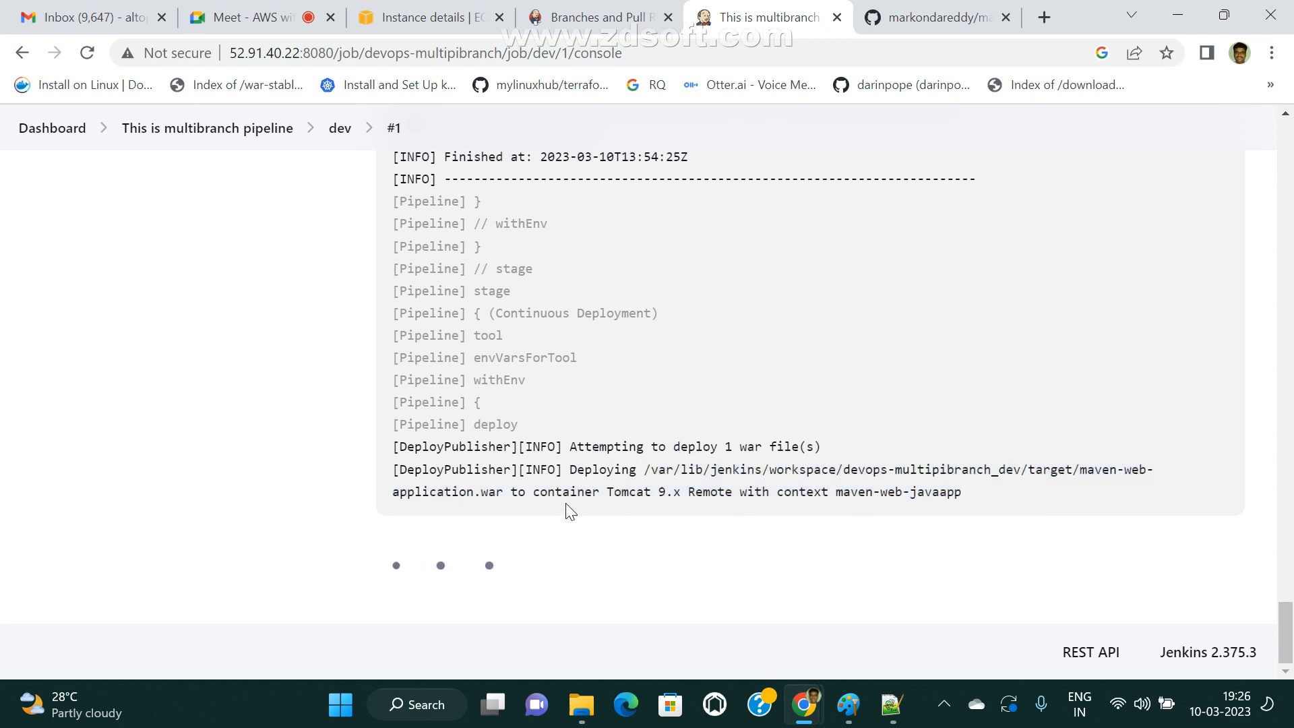
Return to the Jenkins dashboard, open the multibranch pipeline from the job list, and check the status of its branches.
left_click(52, 128)
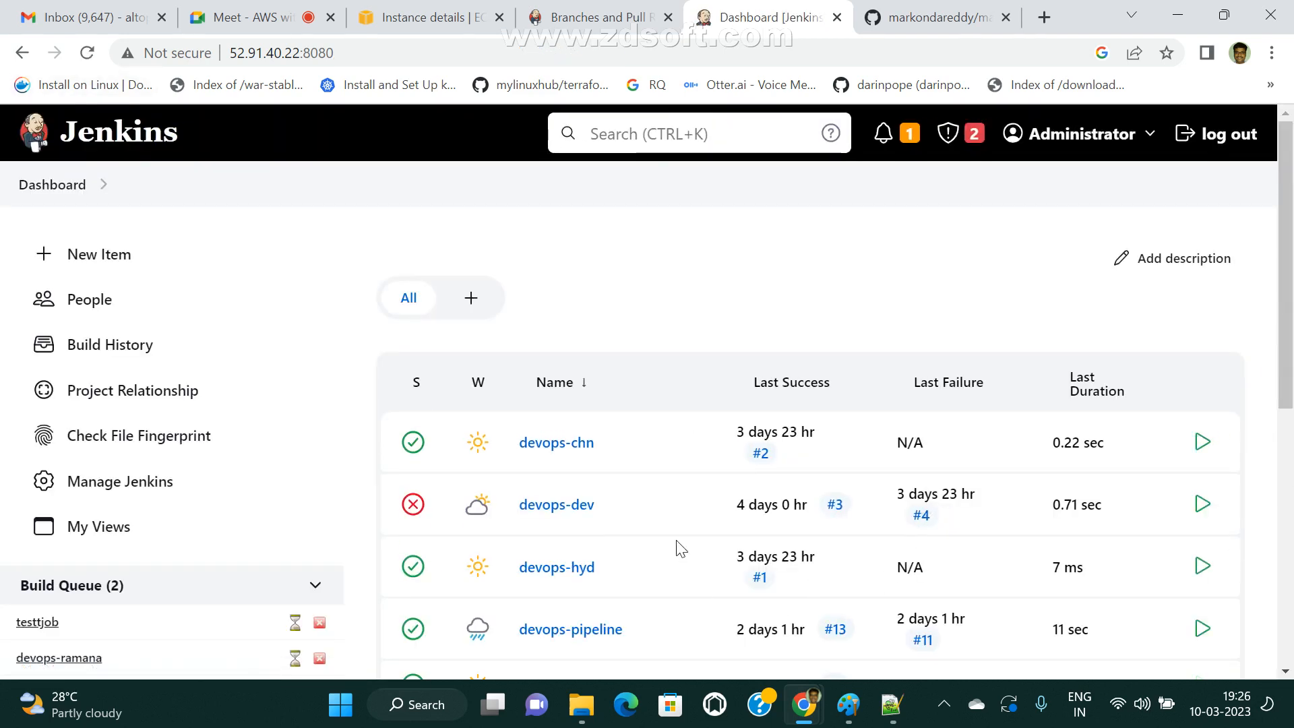
scroll(763, 606, "down", 3)
scroll(634, 519, "up", 2)
scroll(741, 587, "down", 4)
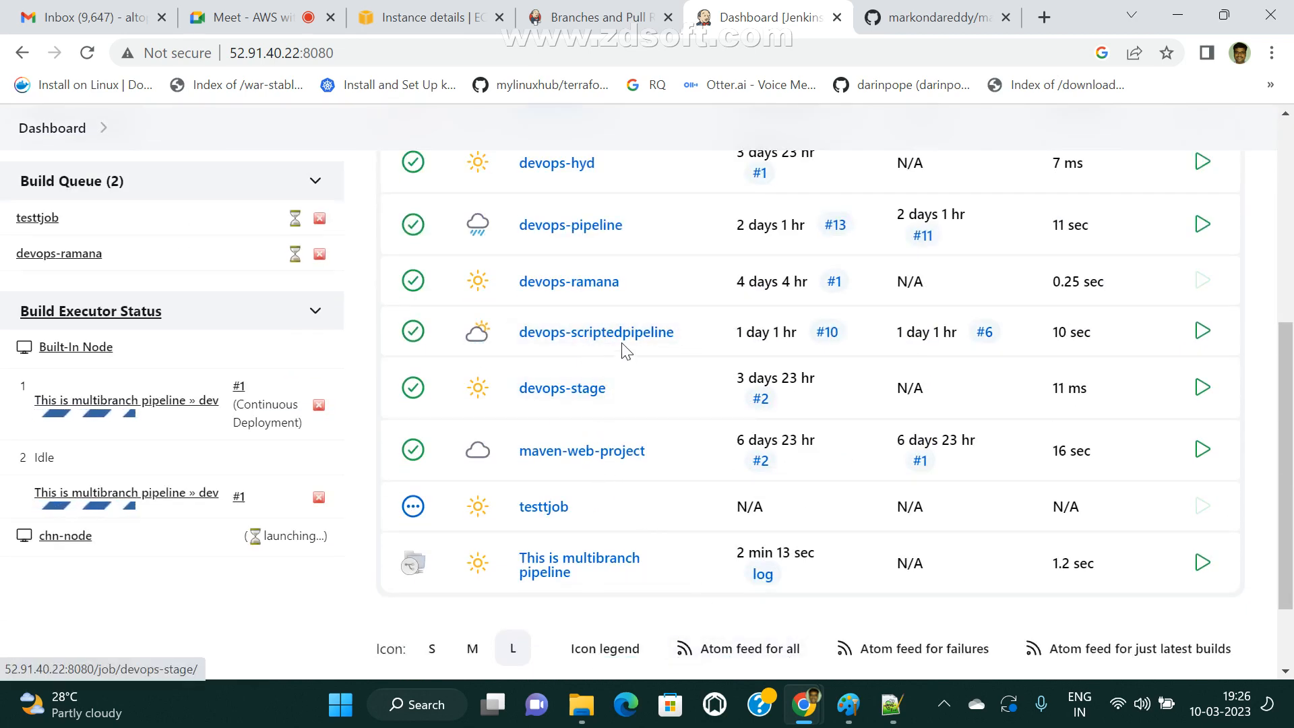
left_click(626, 565)
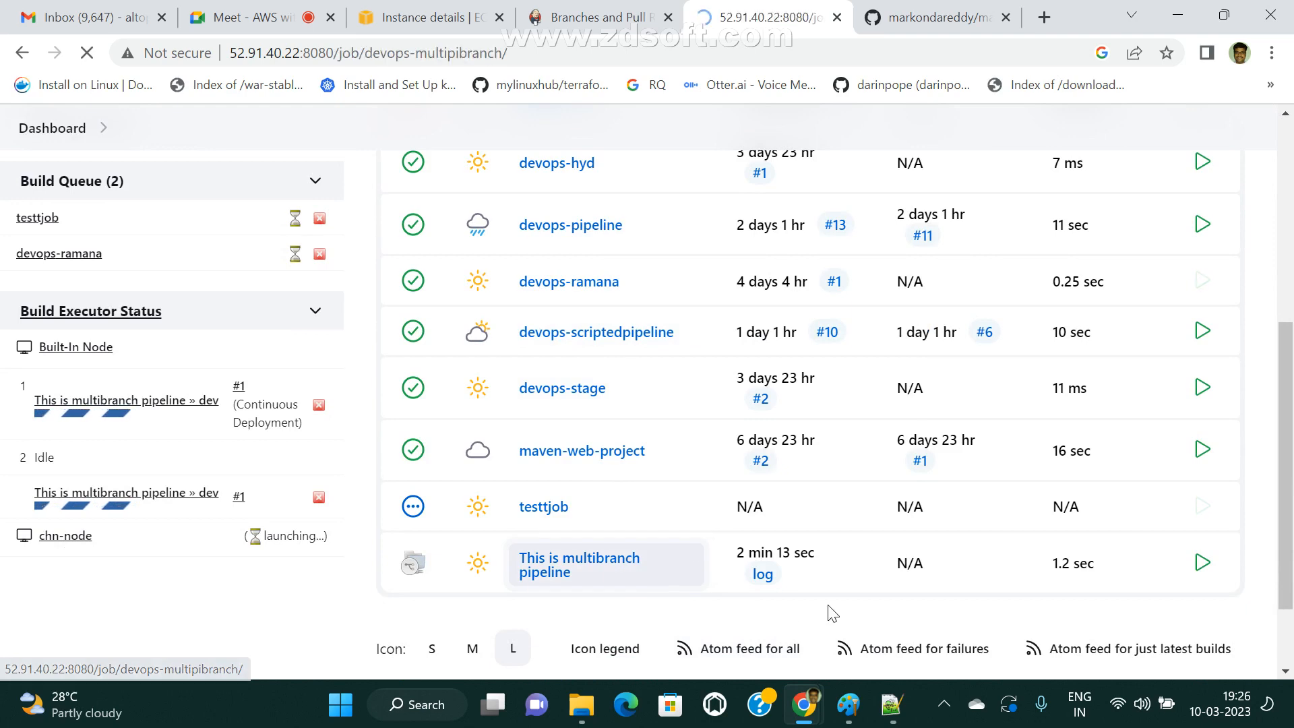
scroll(799, 537, "down", 4)
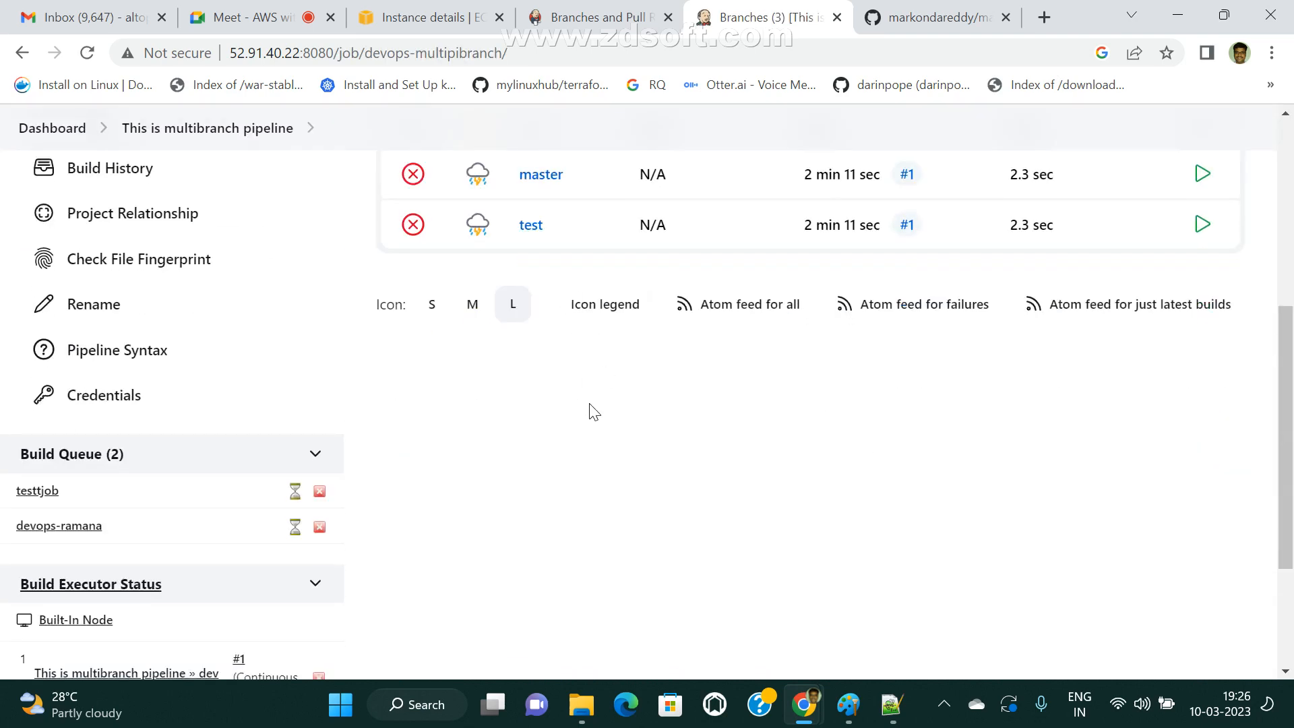
scroll(593, 411, "up", 2)
scroll(559, 524, "down", 2)
scroll(607, 404, "up", 1)
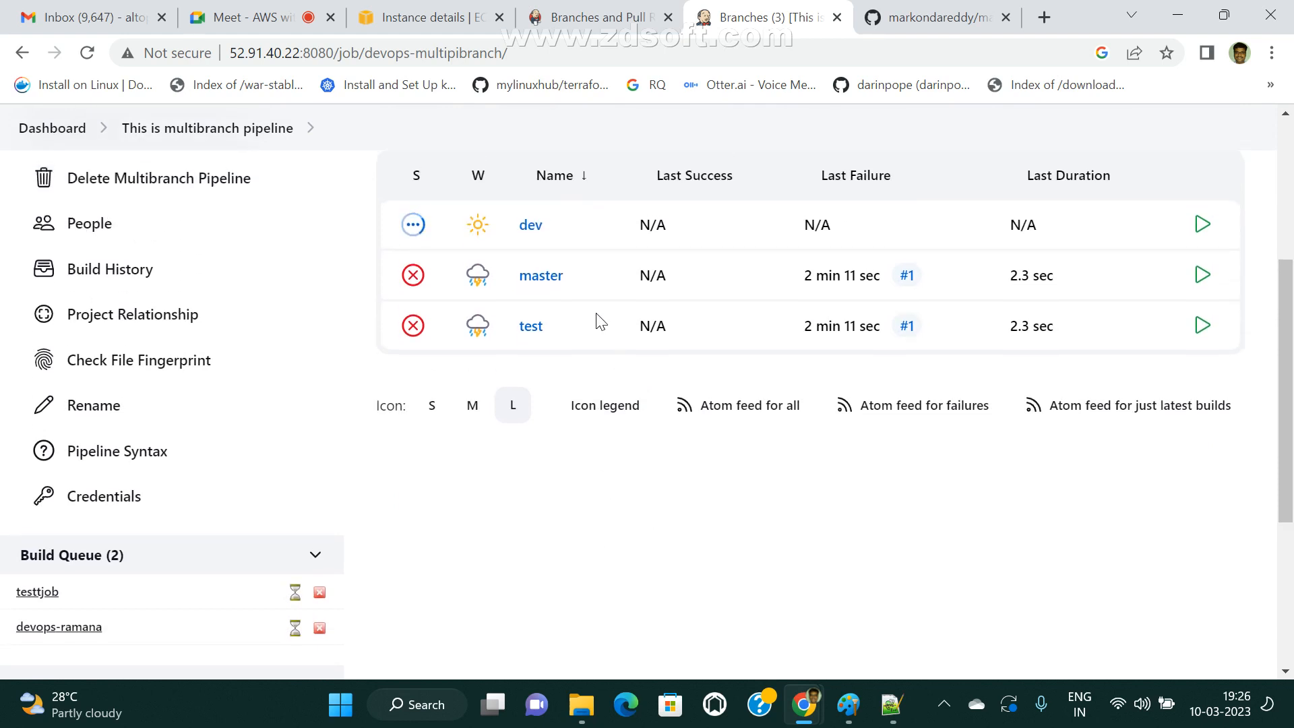
Inspect the master branch pipeline's Stage View and build history, returning to the multibranch pipeline overview.
left_click(541, 276)
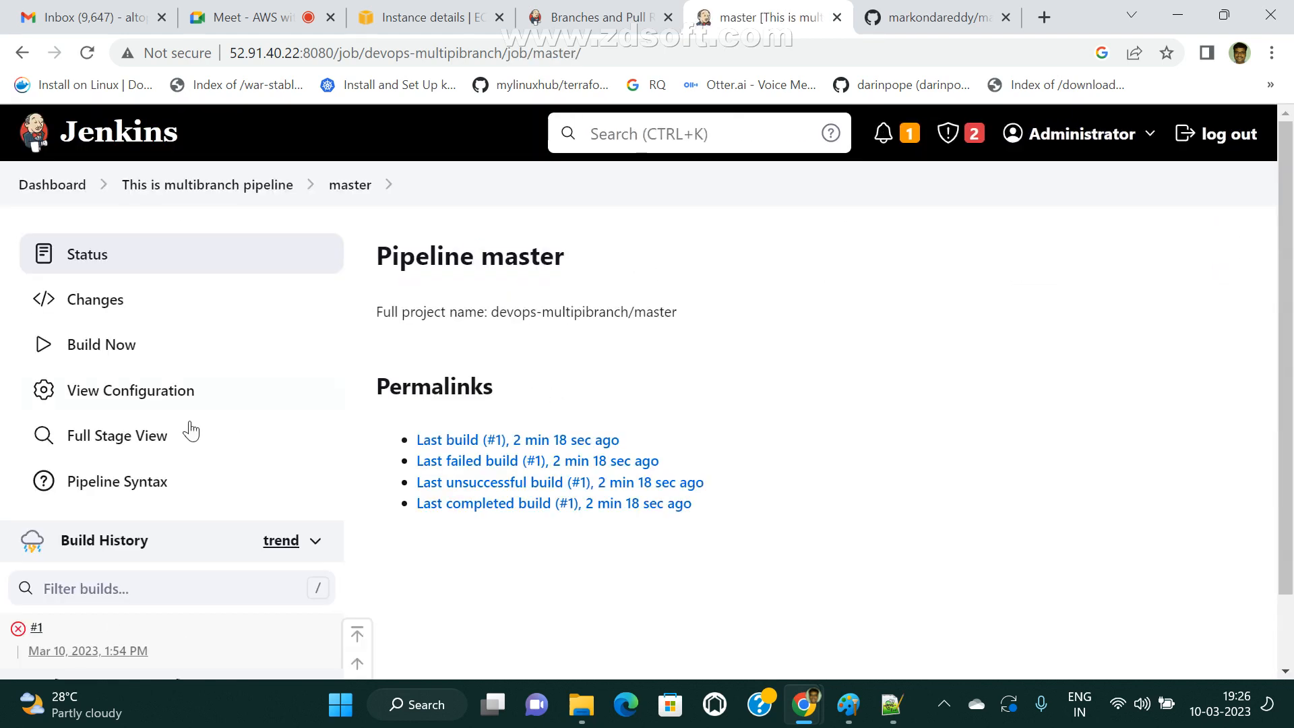
scroll(323, 538, "down", 1)
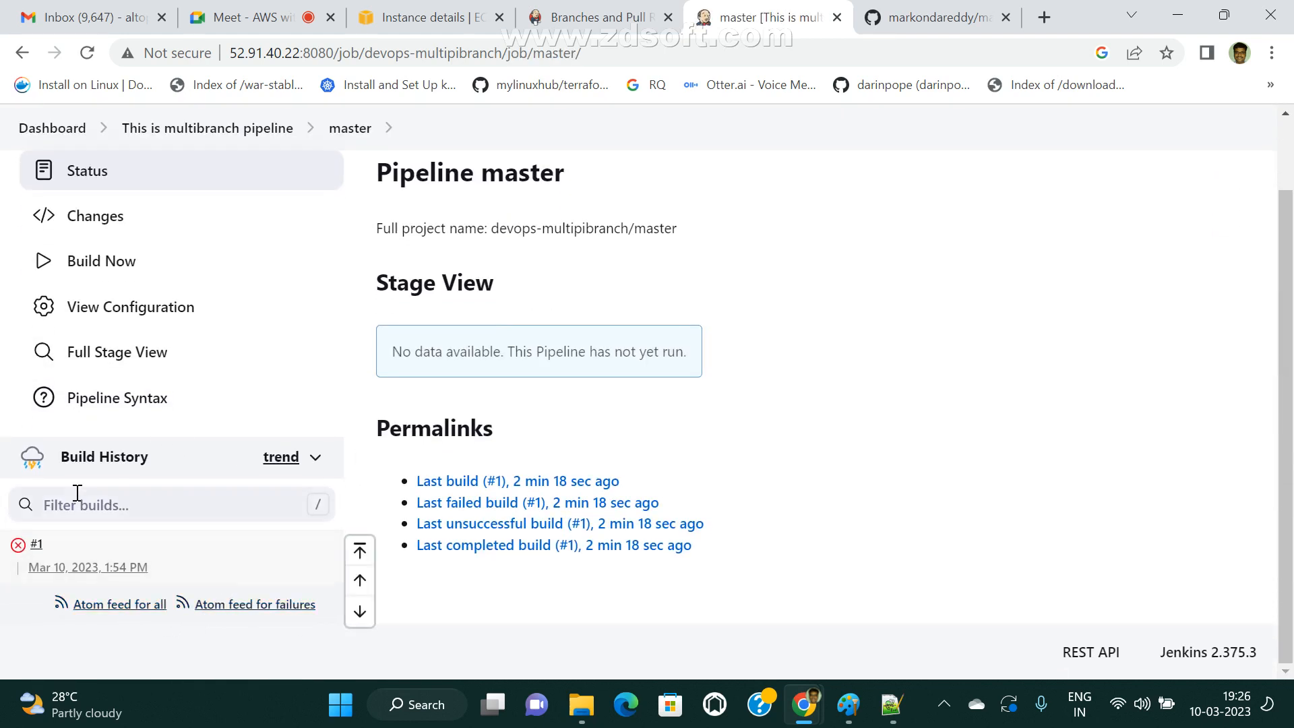
scroll(165, 419, "up", 1)
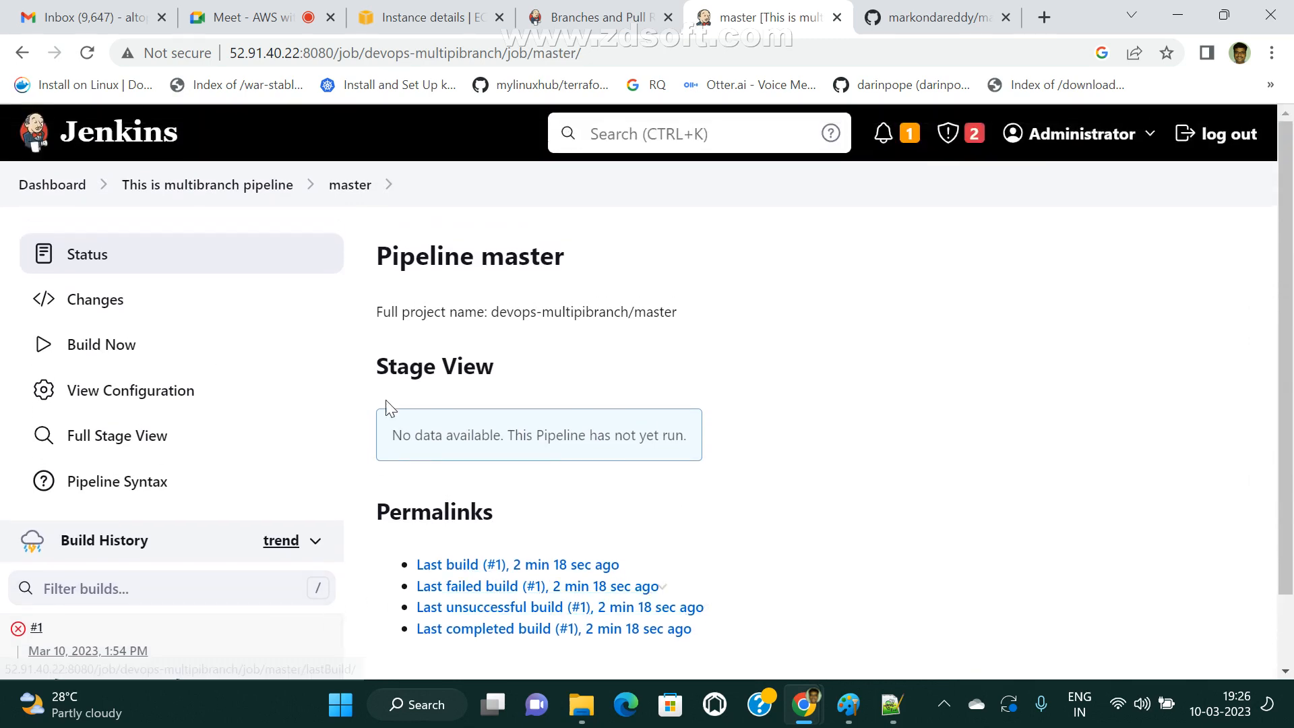
left_click(233, 186)
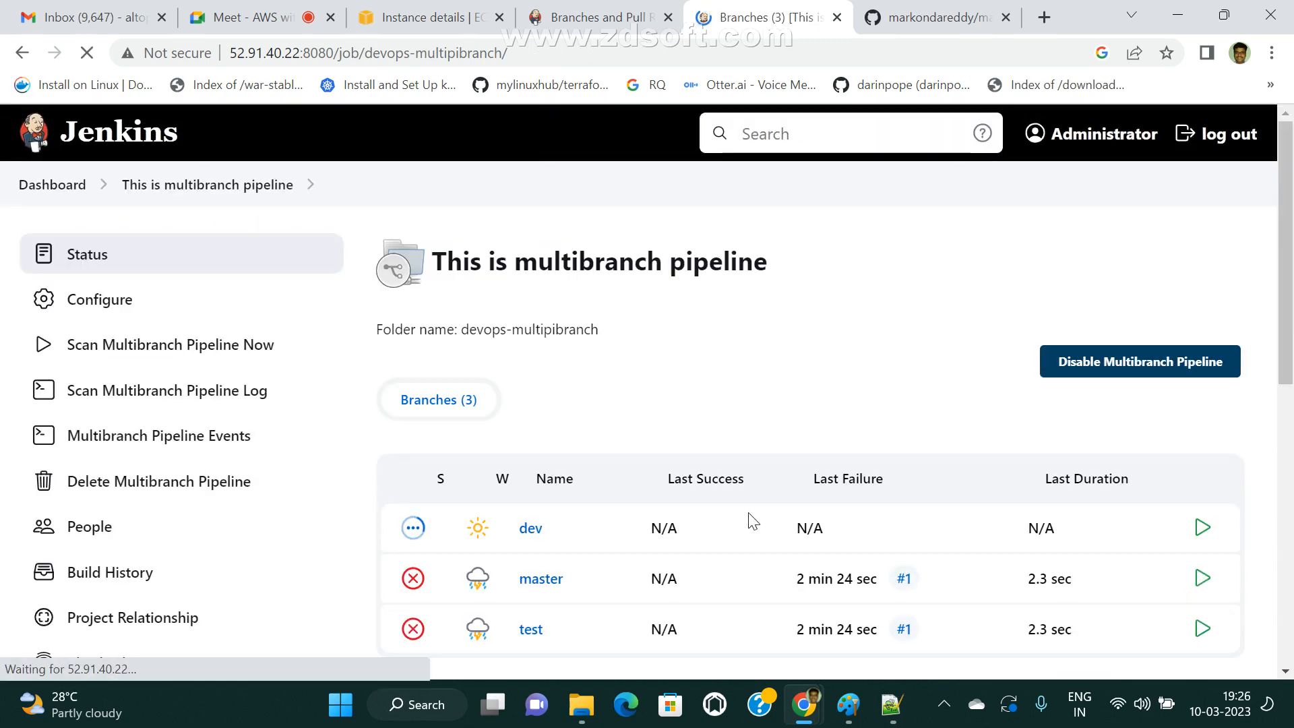
Open the test branch pipeline and display the console output of its build #1.
scroll(557, 457, "down", 4)
left_click(530, 326)
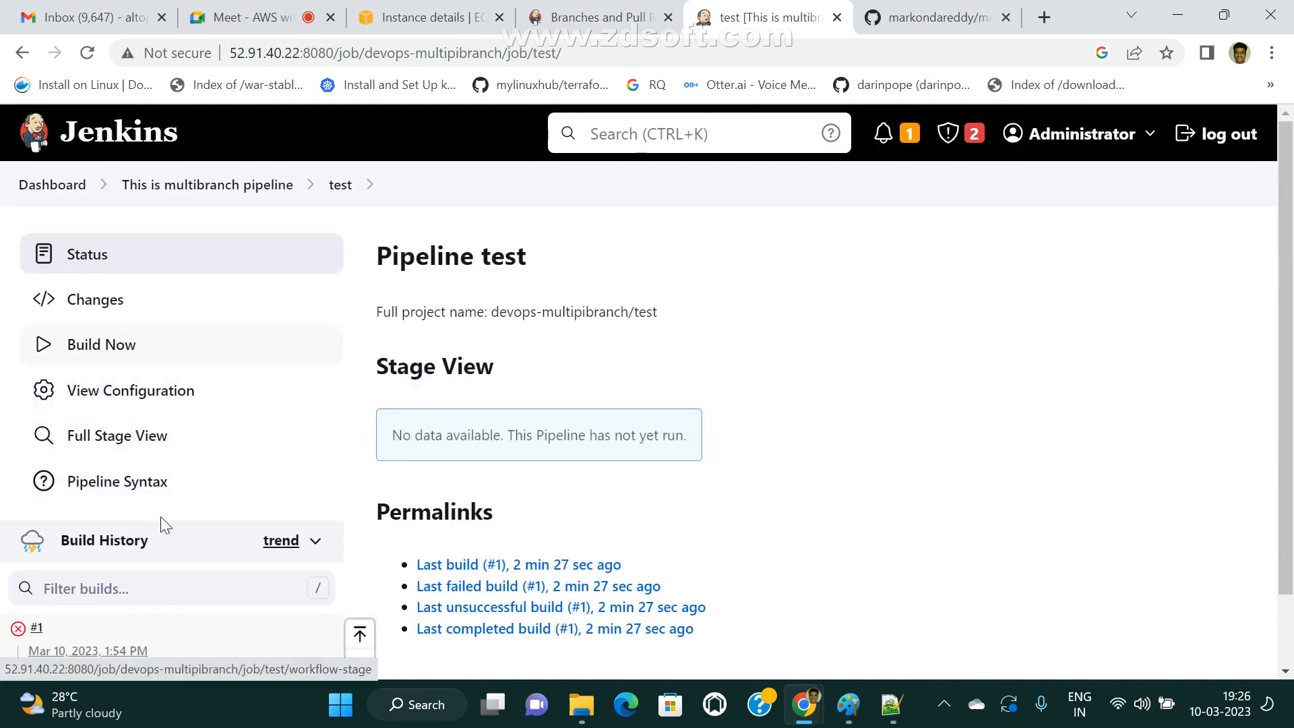
scroll(150, 565, "down", 2)
left_click(106, 567)
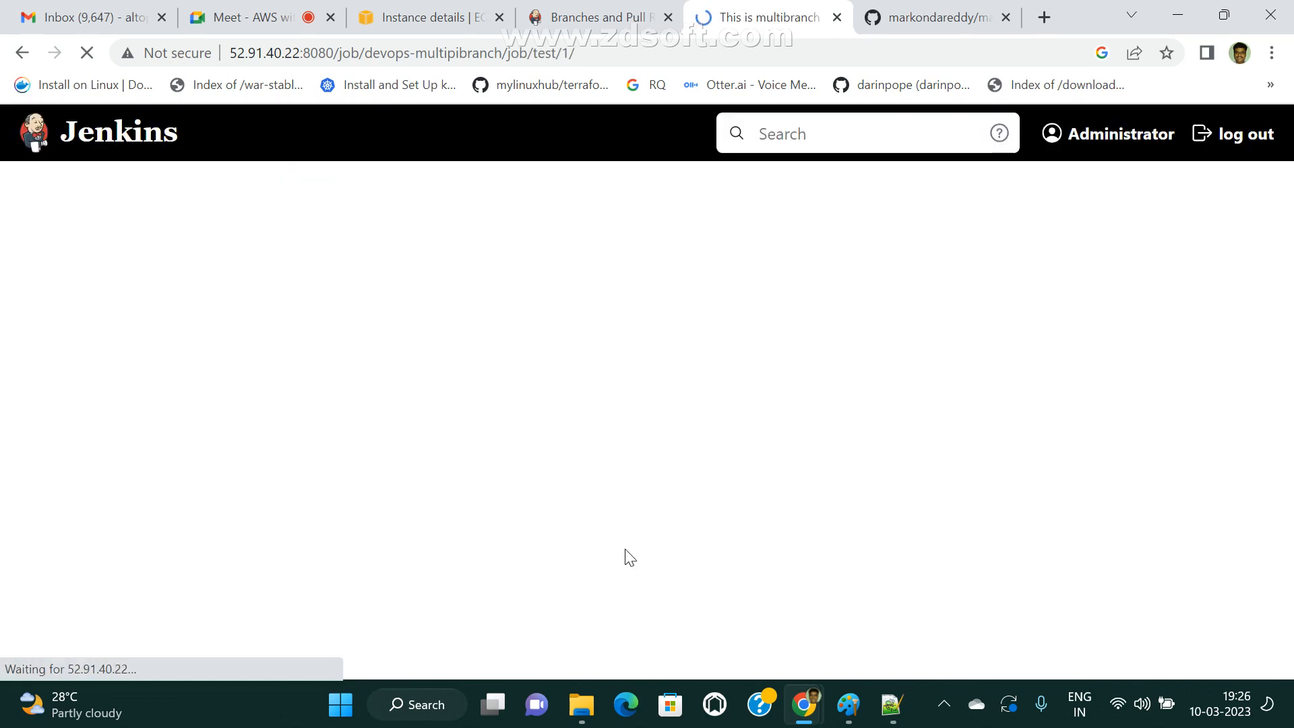
left_click(143, 356)
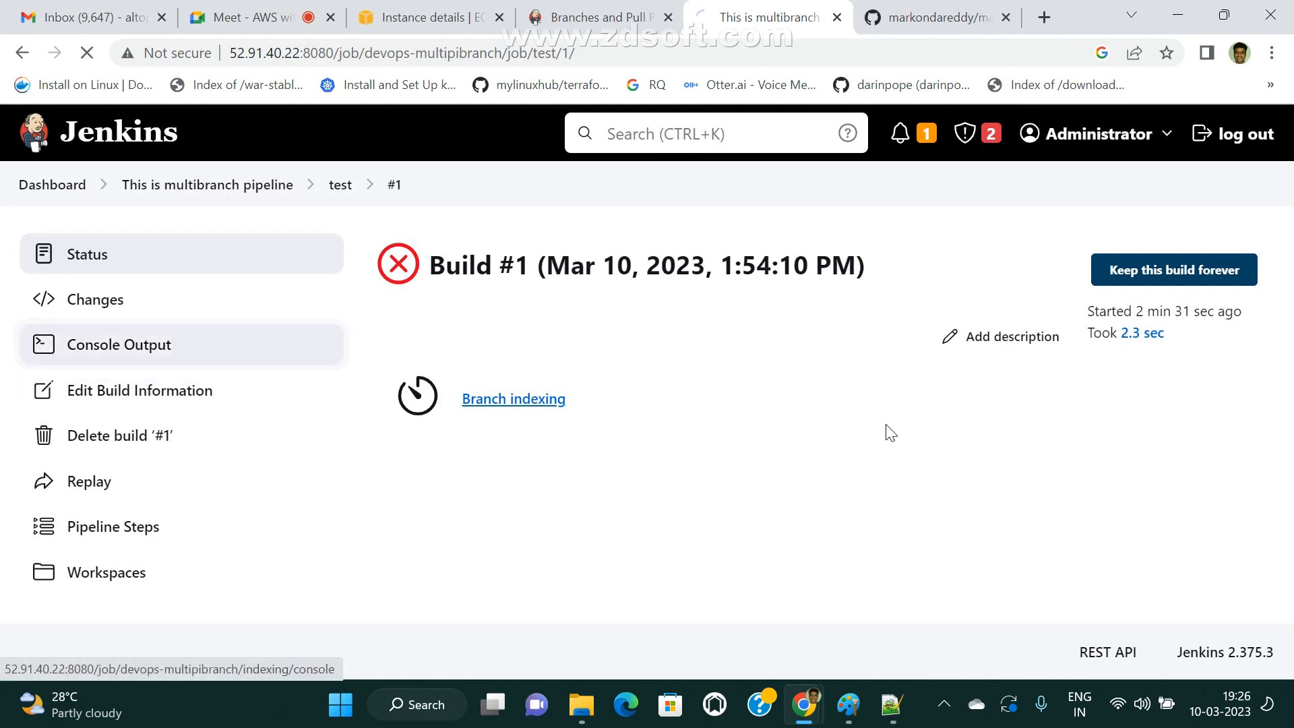
Examine the test build's console error, highlighting the WorkflowScript lines about the maven tool name.
scroll(959, 483, "down", 10)
scroll(838, 657, "up", 6)
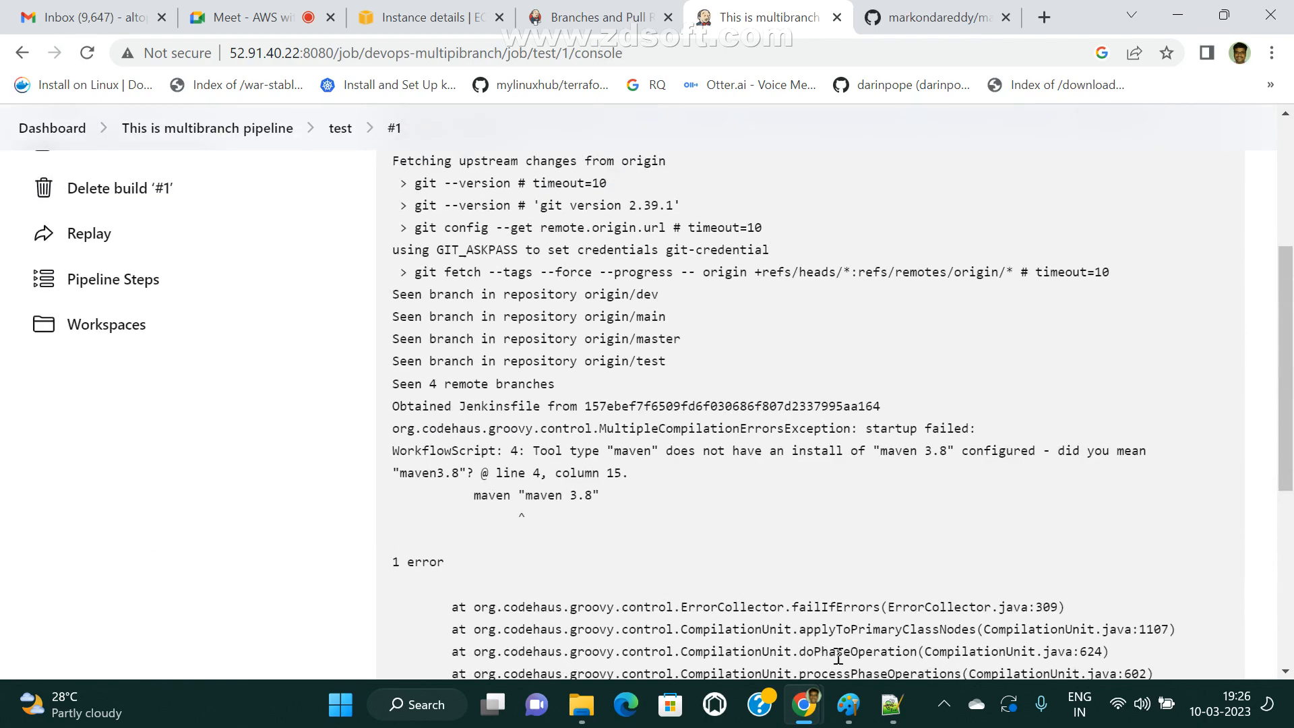
left_click_drag(875, 445, 1101, 478)
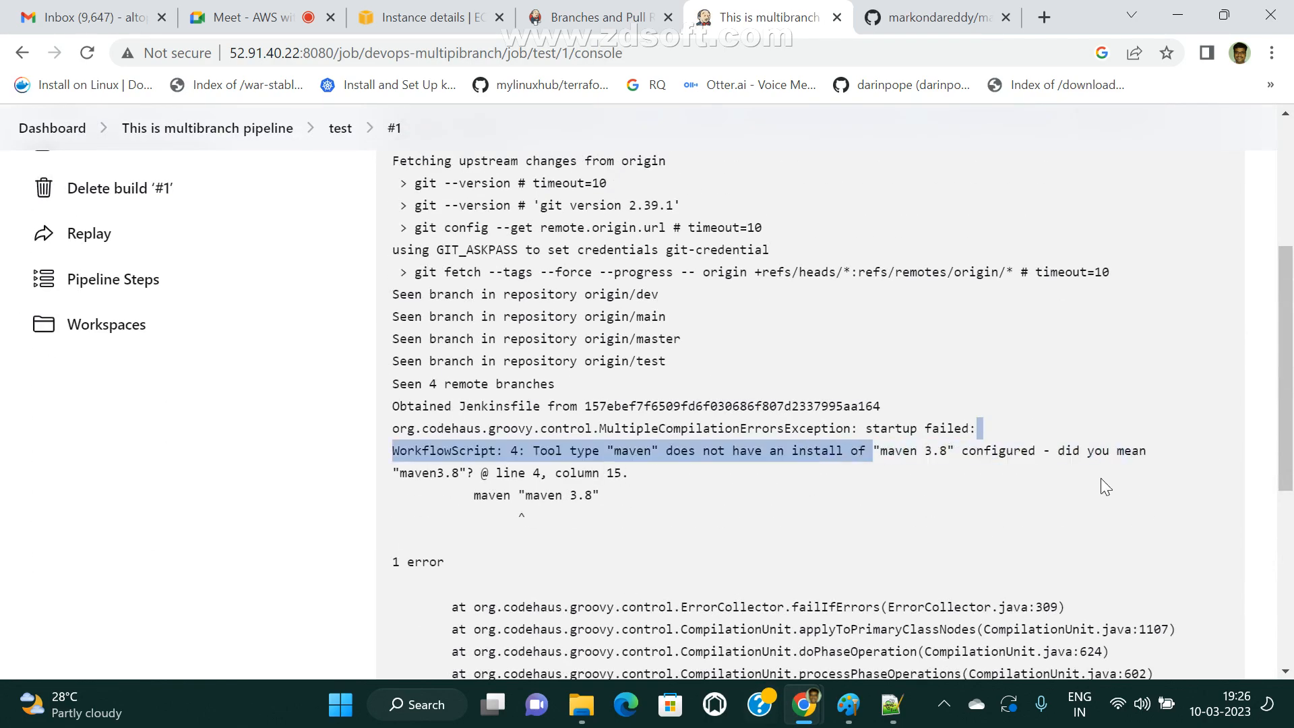
left_click(477, 507)
left_click_drag(414, 473, 650, 477)
left_click(488, 490)
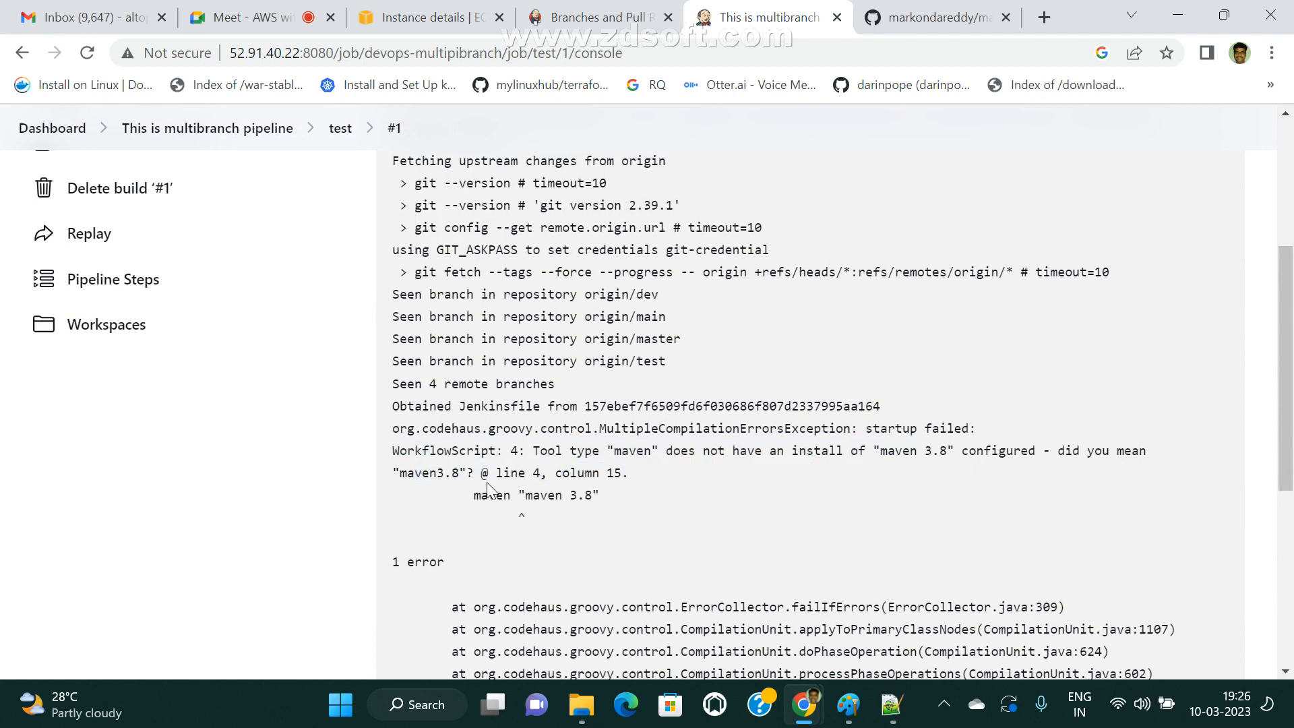
left_click_drag(384, 470, 728, 517)
left_click(894, 422)
scroll(823, 372, "up", 5)
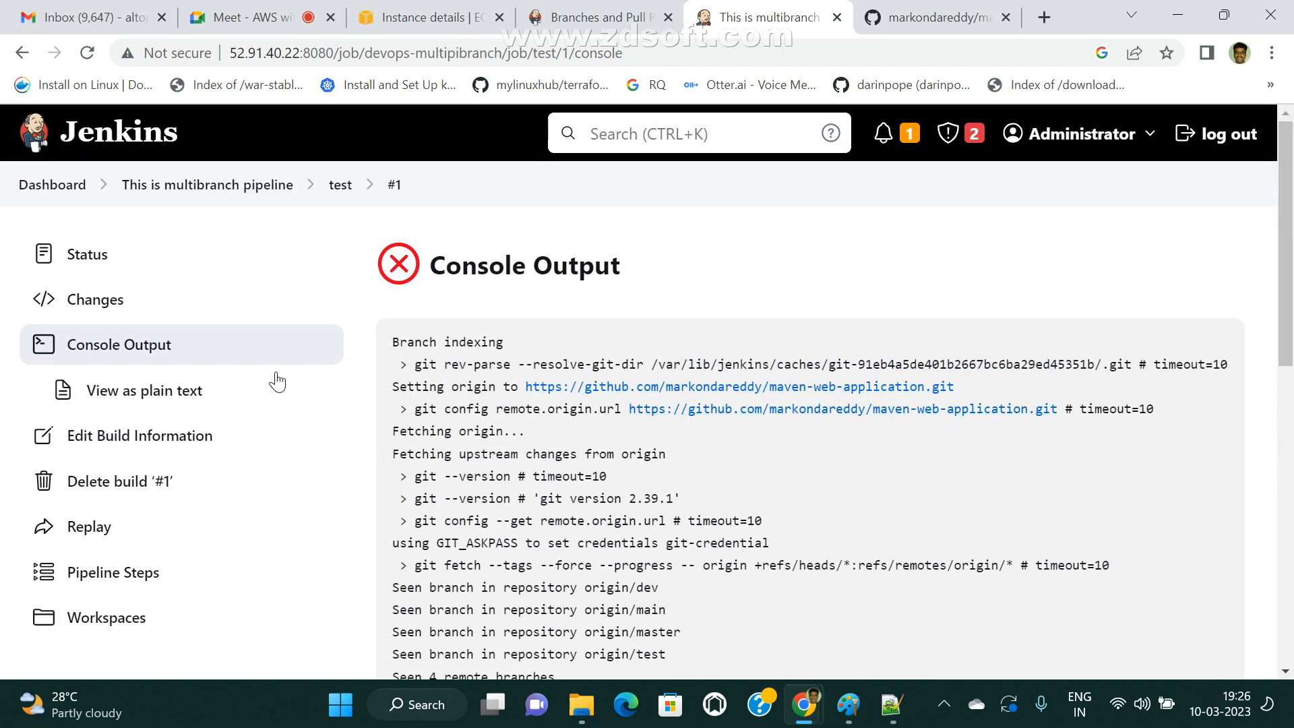
Return to the Jenkins dashboard, open the multibranch pipeline from the job list, and open its dev branch pipeline.
left_click(51, 184)
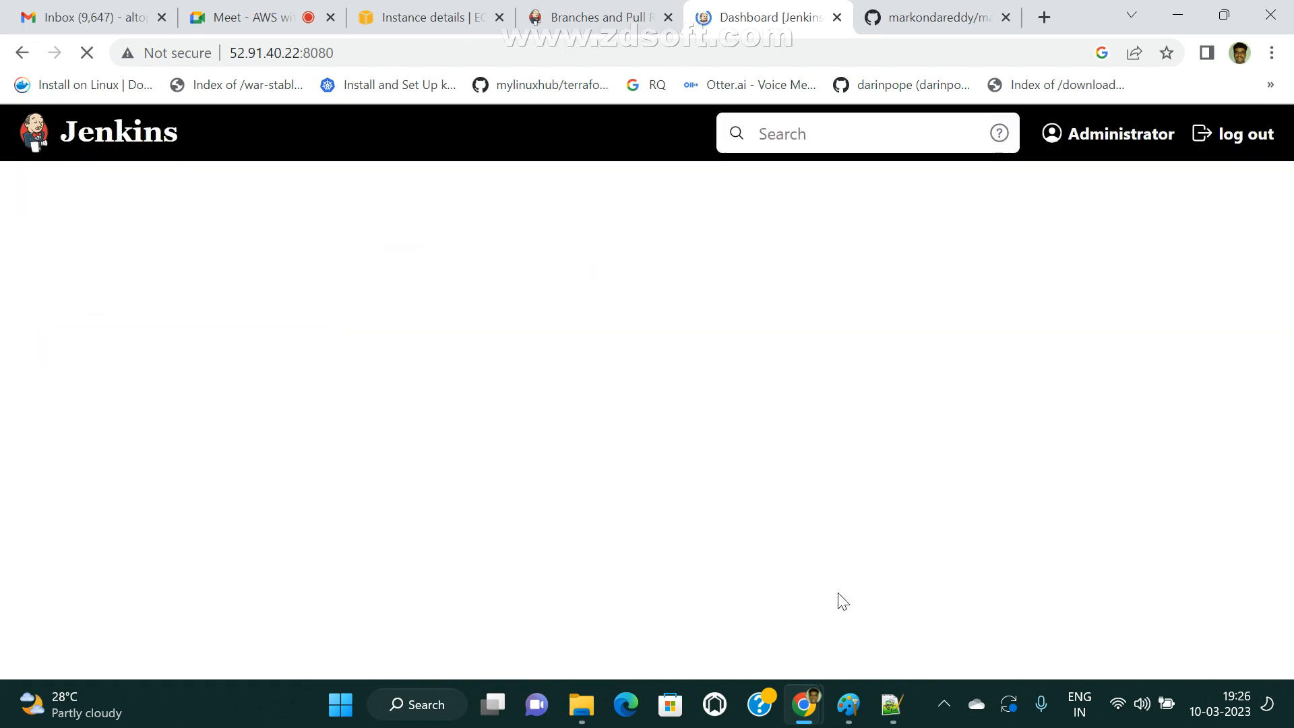
scroll(747, 674, "down", 5)
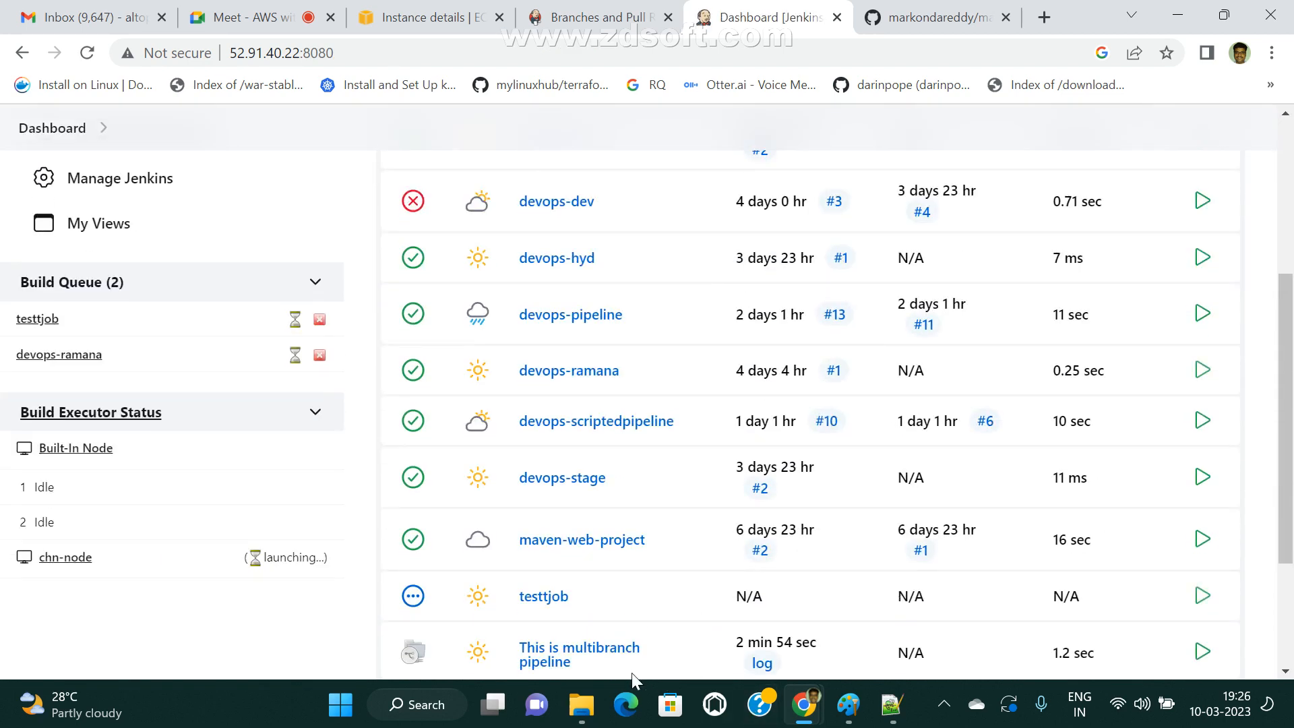
scroll(632, 673, "down", 2)
left_click(580, 620)
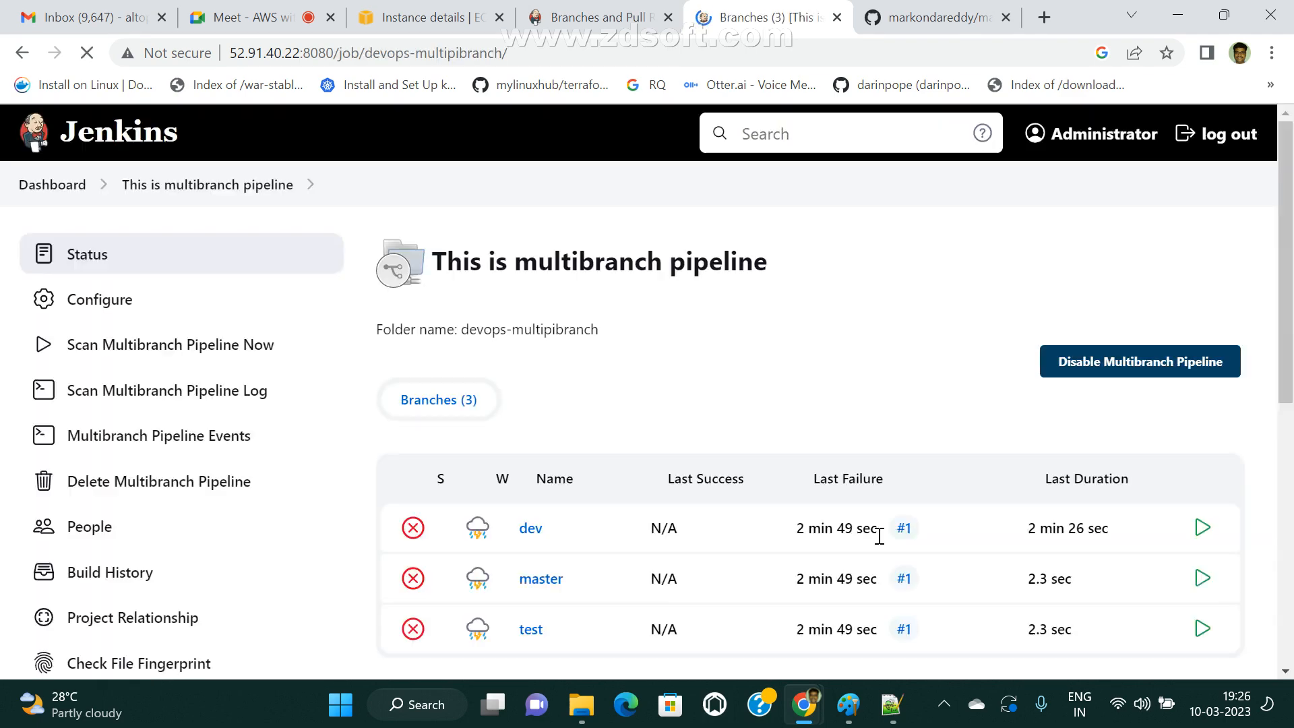
scroll(633, 556, "down", 1)
left_click(531, 434)
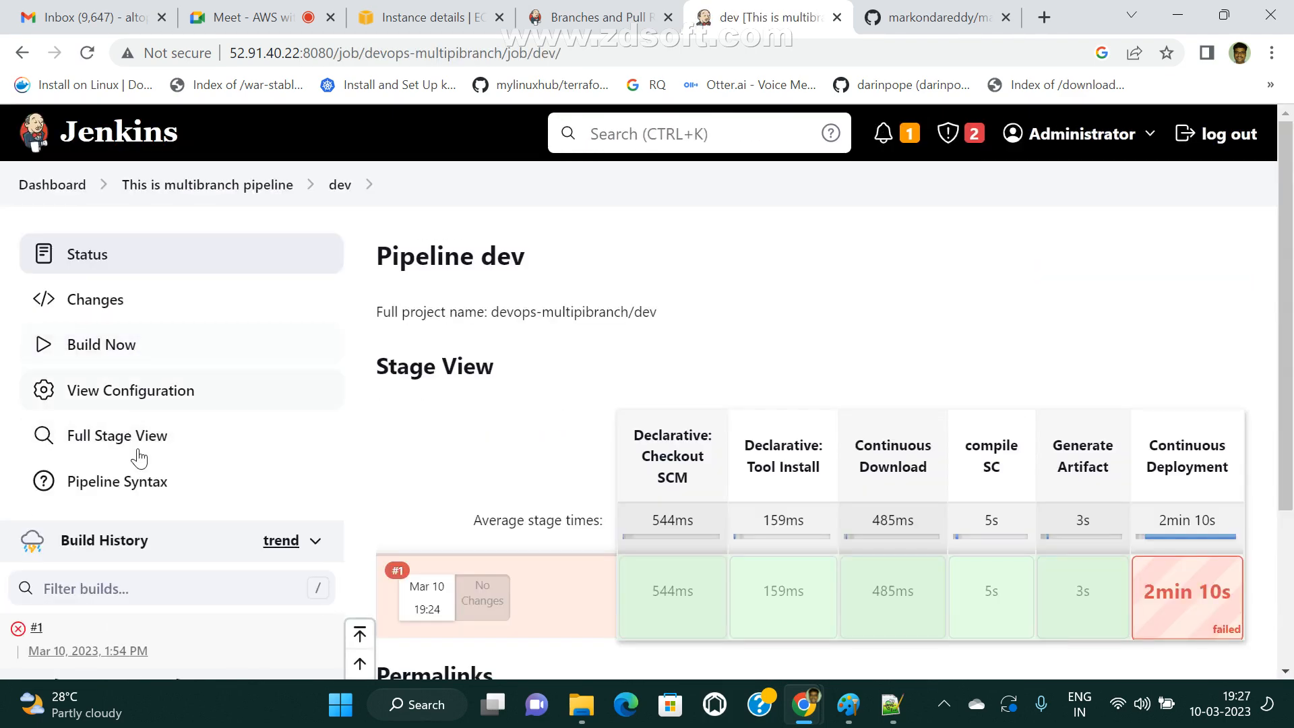
Examine the dev pipeline's Stage View, covering the average stage times and the Continuous Deployment stage of build #1.
scroll(139, 456, "down", 3)
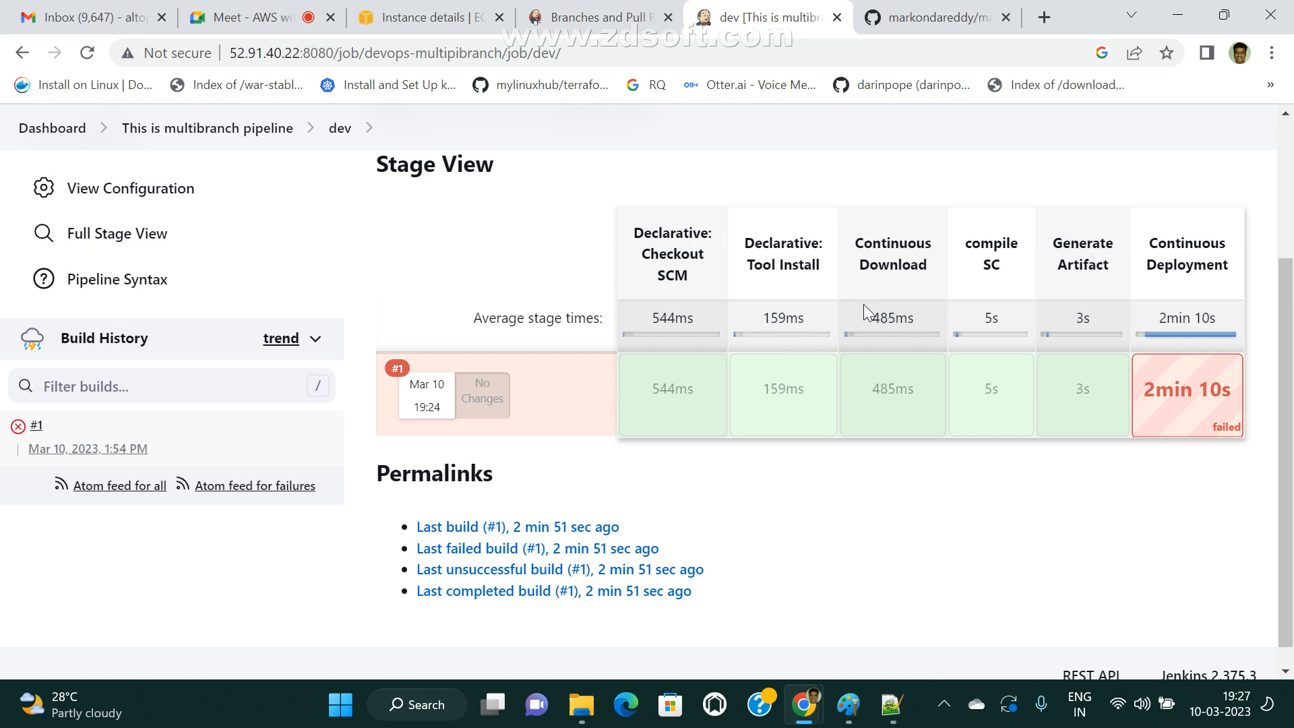
left_click_drag(865, 307, 920, 317)
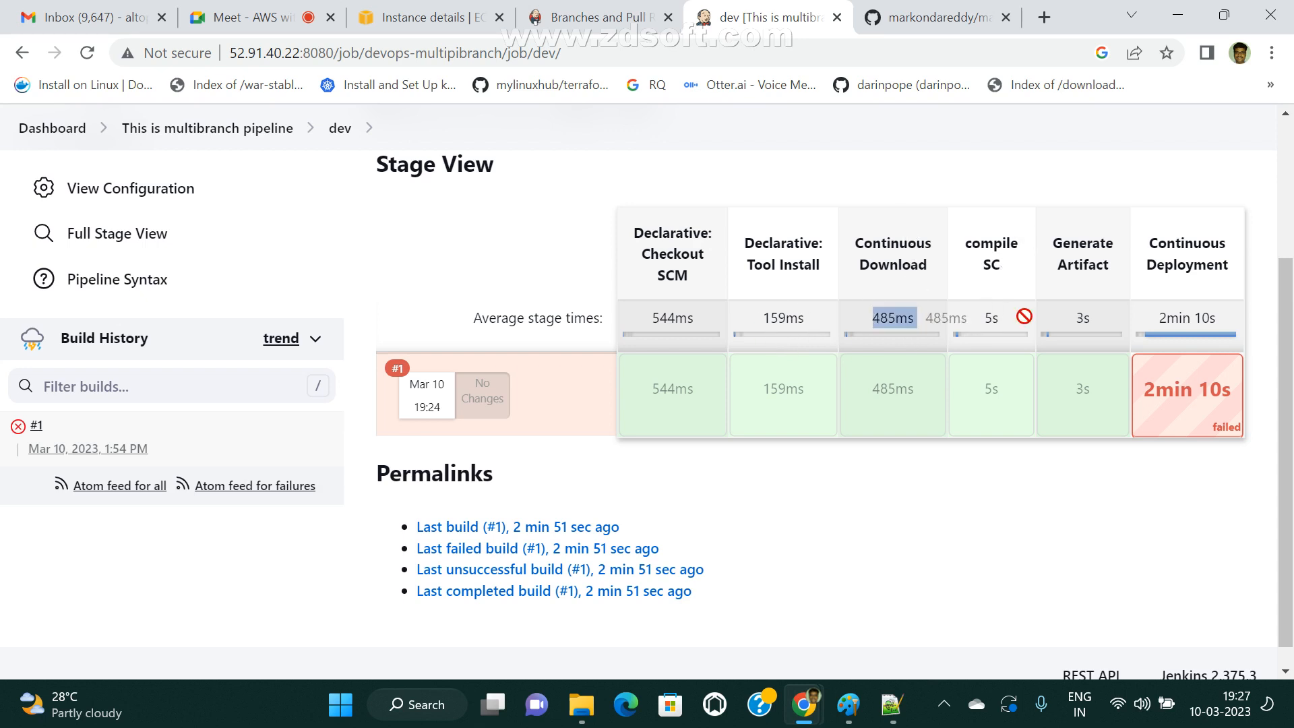
left_click_drag(1024, 316, 1026, 315)
left_click_drag(1063, 242, 1139, 252)
left_click(1083, 314)
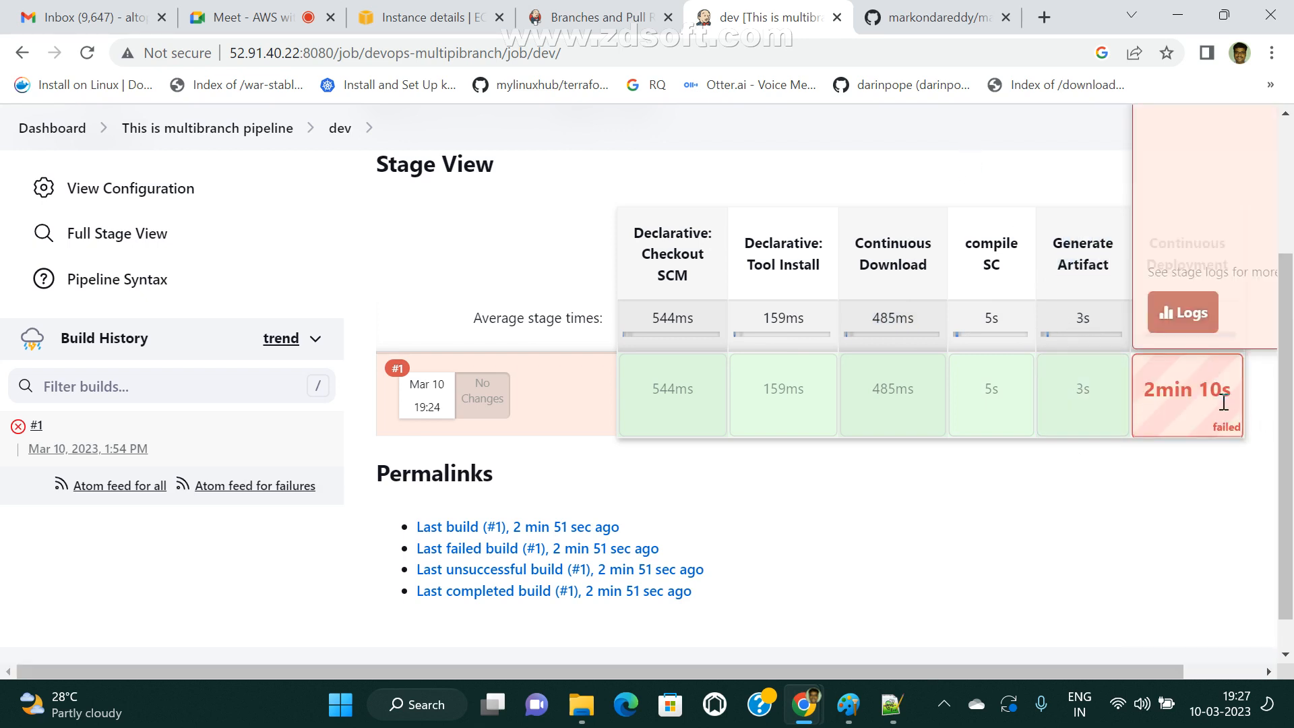
scroll(314, 374, "up", 2)
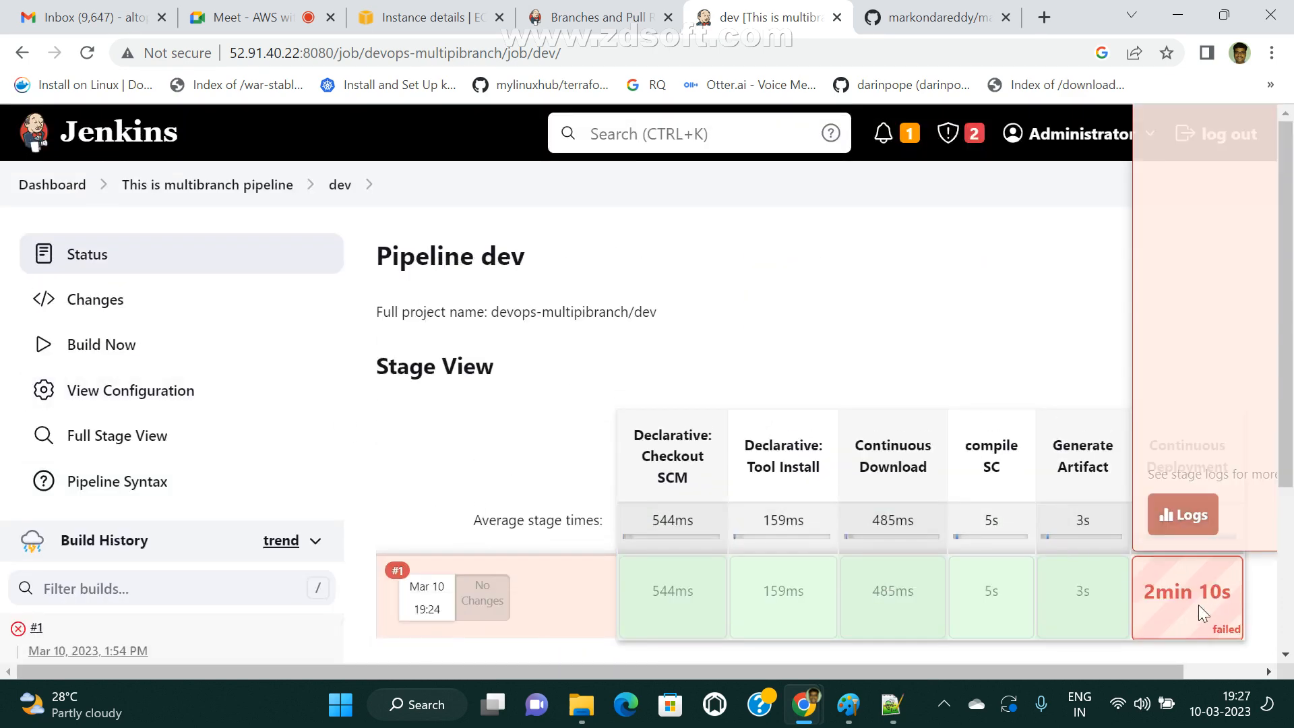
Open the dev branch's configuration and review its General, Build Triggers and Pipeline definition settings.
left_click(162, 406)
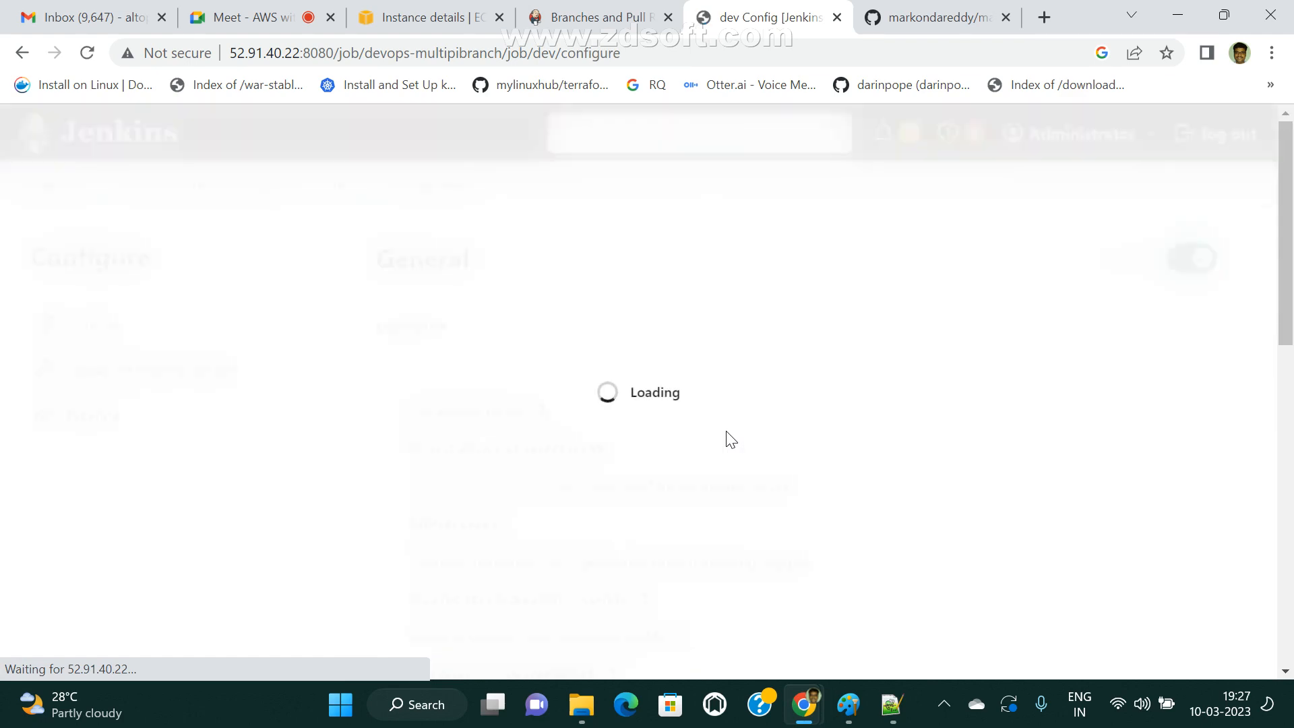
scroll(744, 444, "down", 5)
scroll(748, 447, "down", 6)
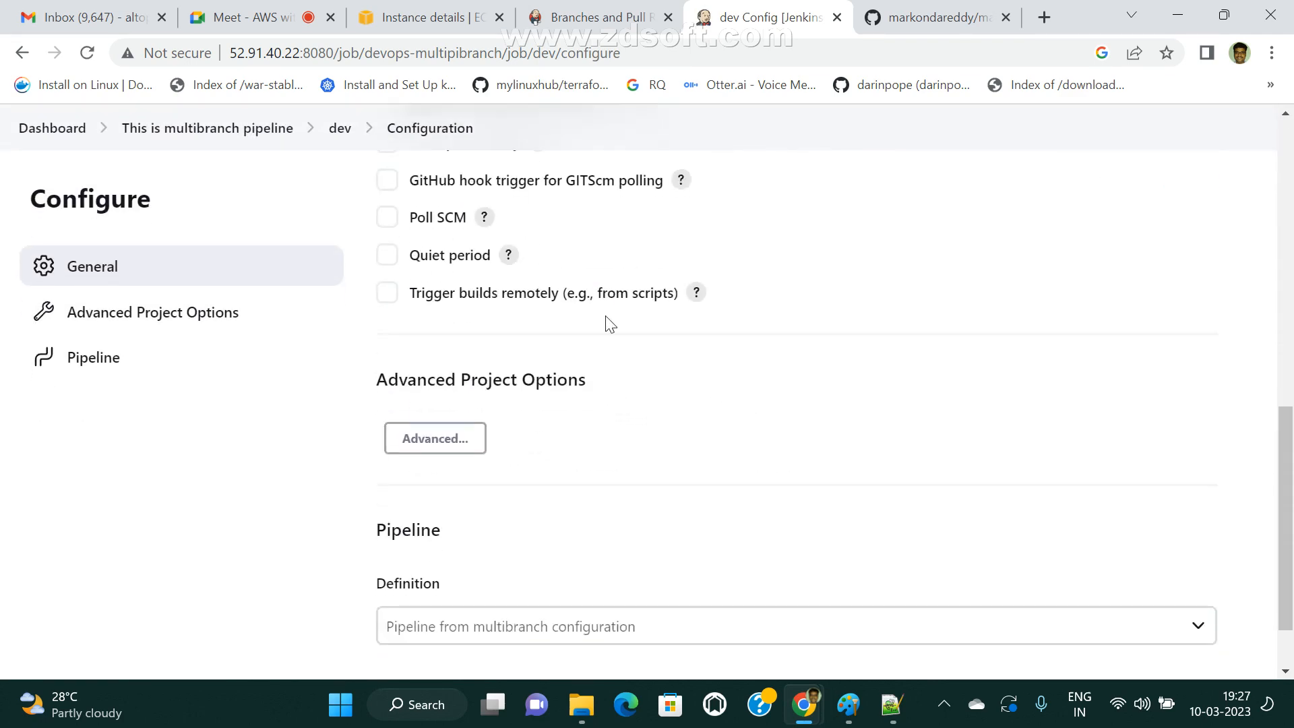
scroll(693, 442, "up", 5)
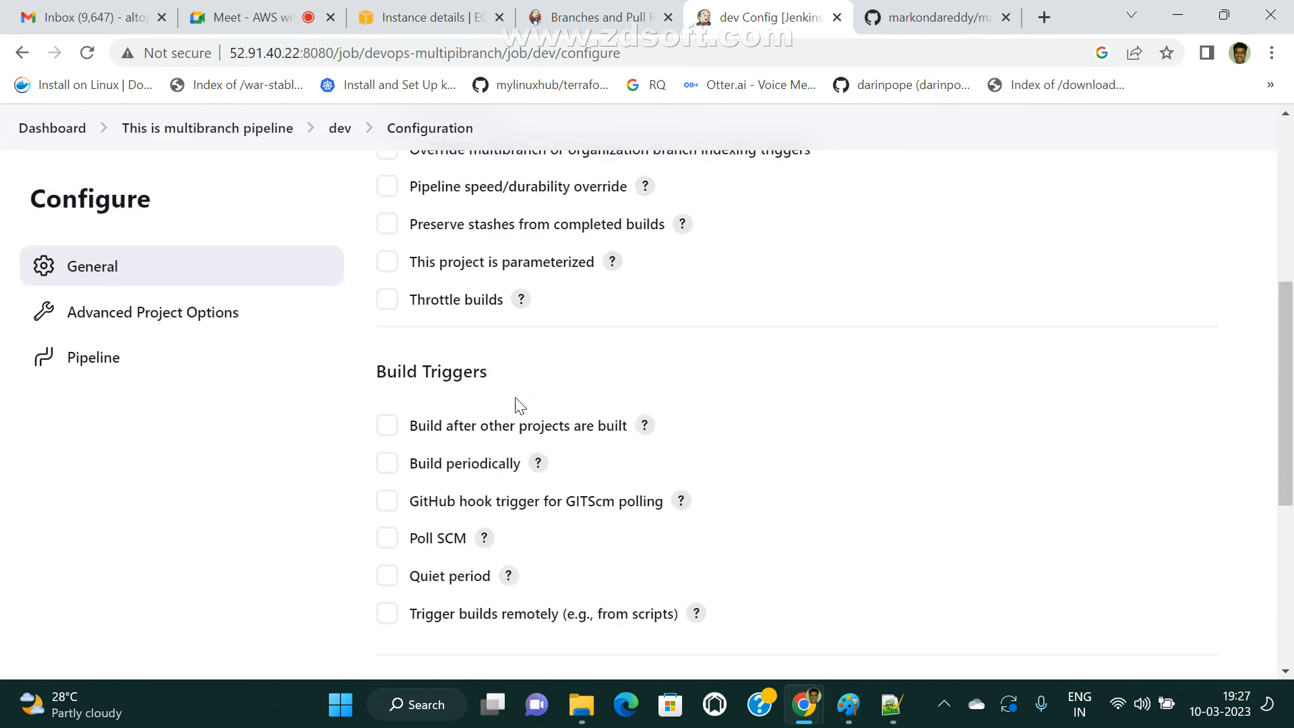
scroll(571, 442, "up", 6)
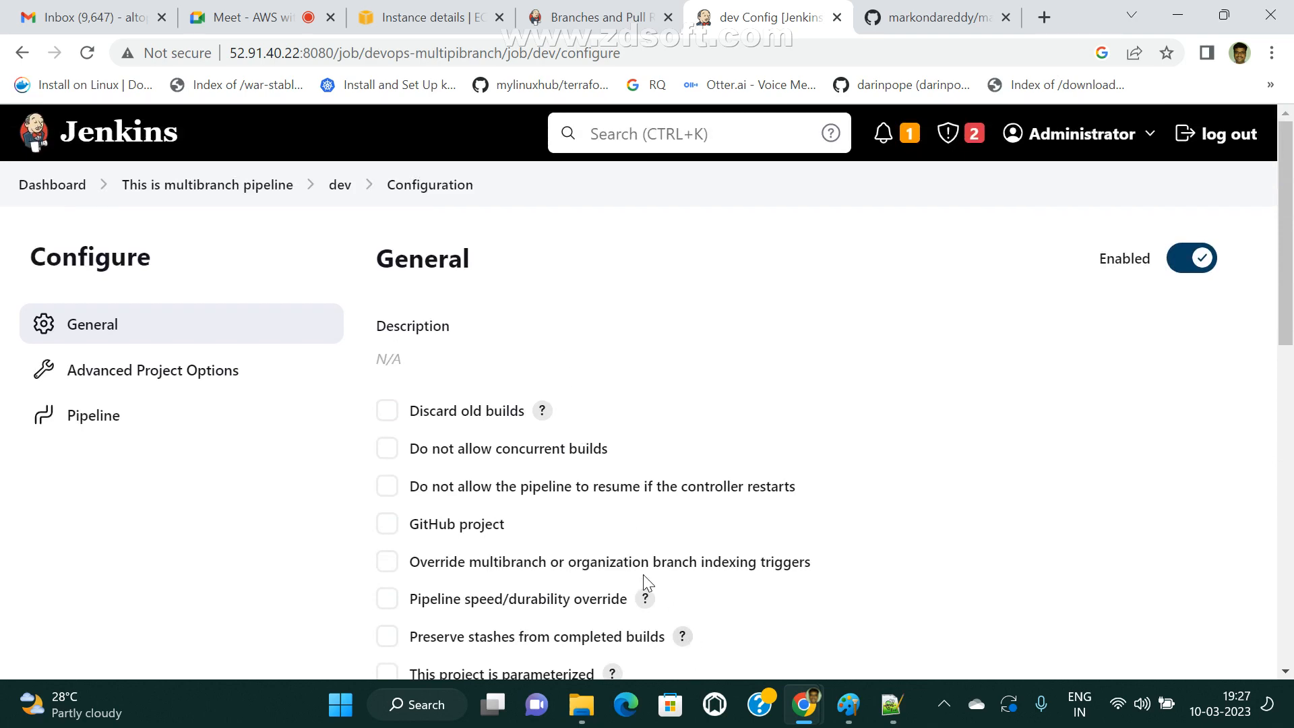
Switch to the maven-web-application repository on GitHub and display the Continuous Deployment stage in the dev branch's Jenkinsfile.
left_click(943, 15)
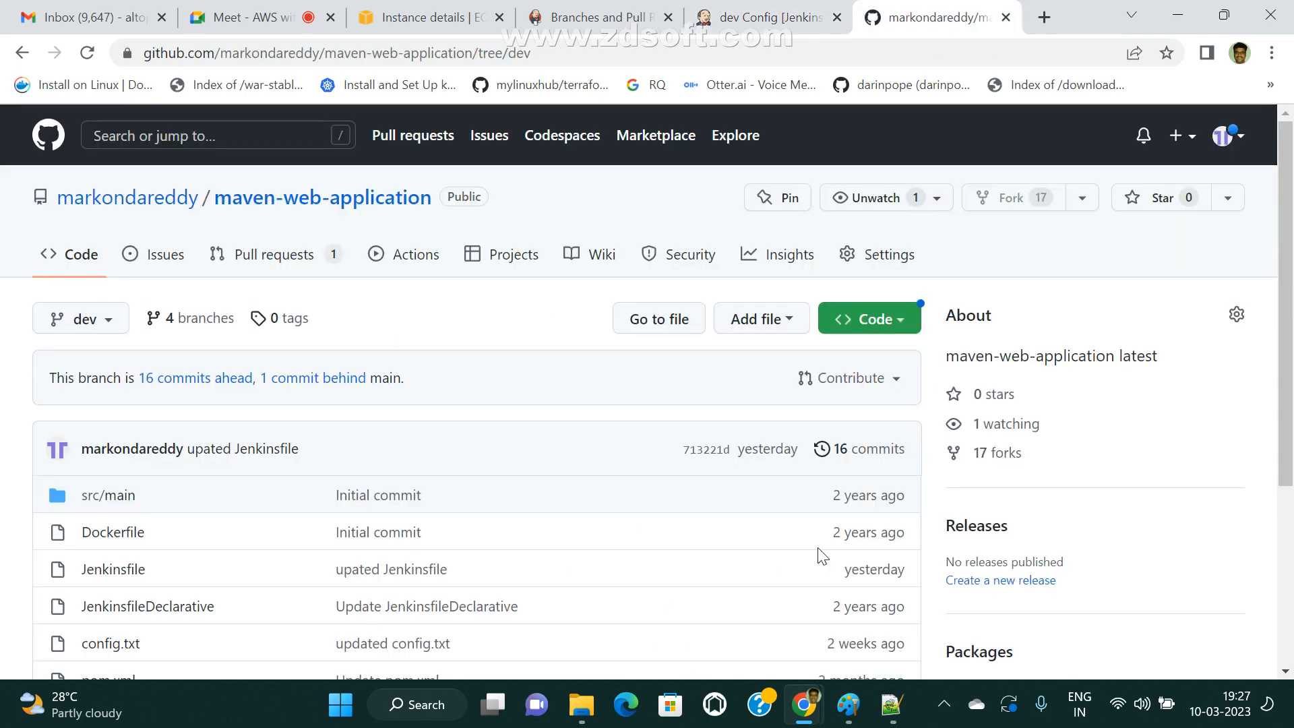
scroll(443, 507, "down", 3)
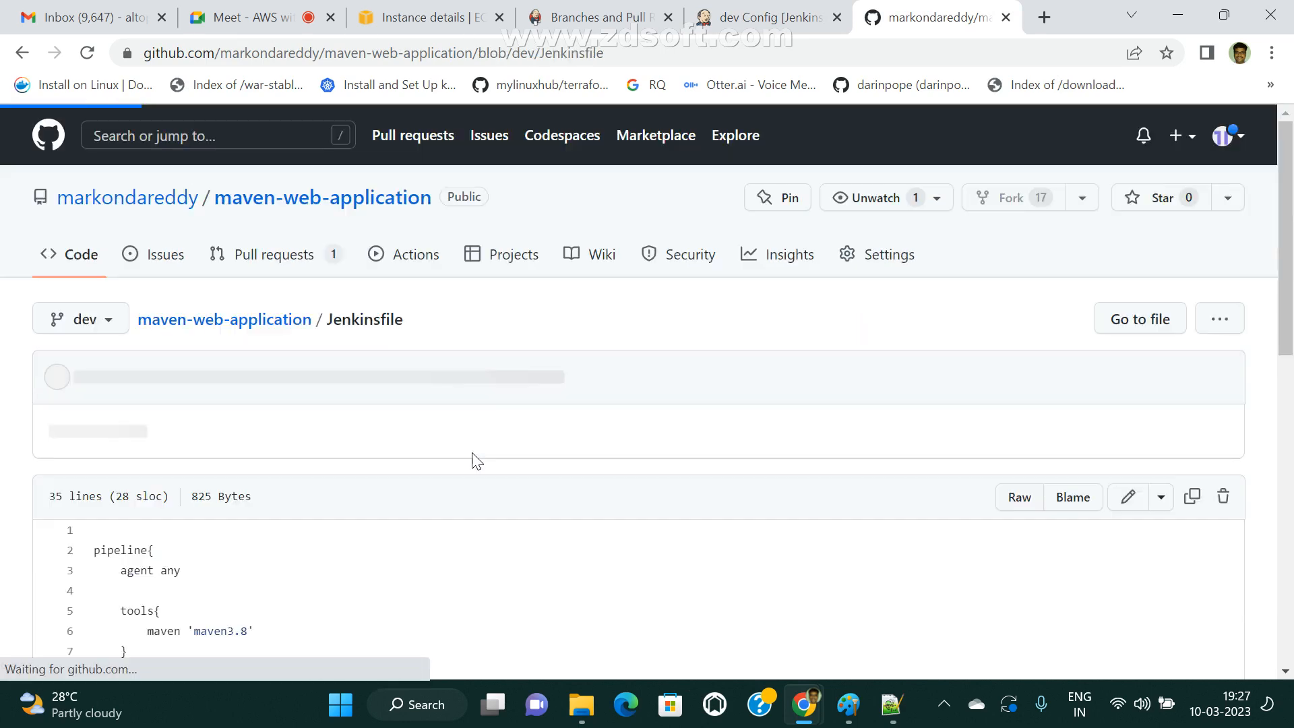
scroll(688, 521, "down", 8)
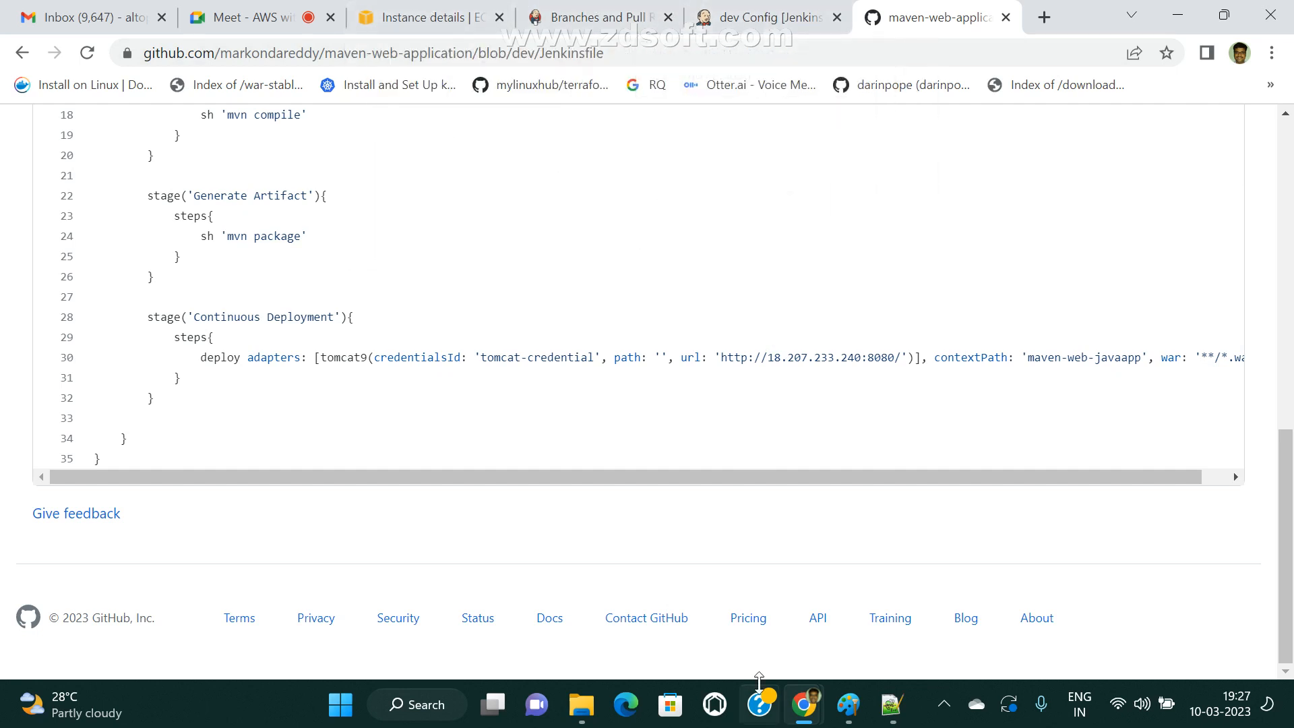
Examine the Jenkinsfile's Continuous Deployment stage, highlighting the whole stage block and the Tomcat server address in its deploy URL.
left_click_drag(768, 351, 886, 355)
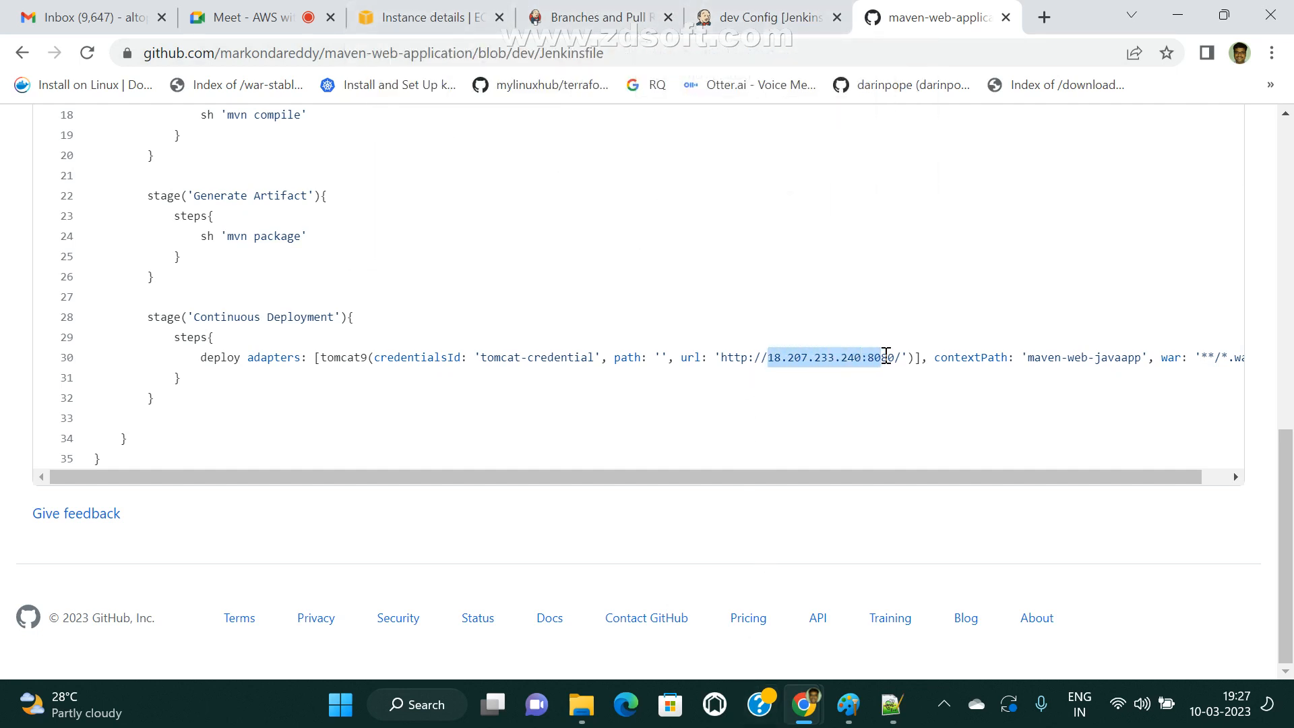
left_click(777, 385)
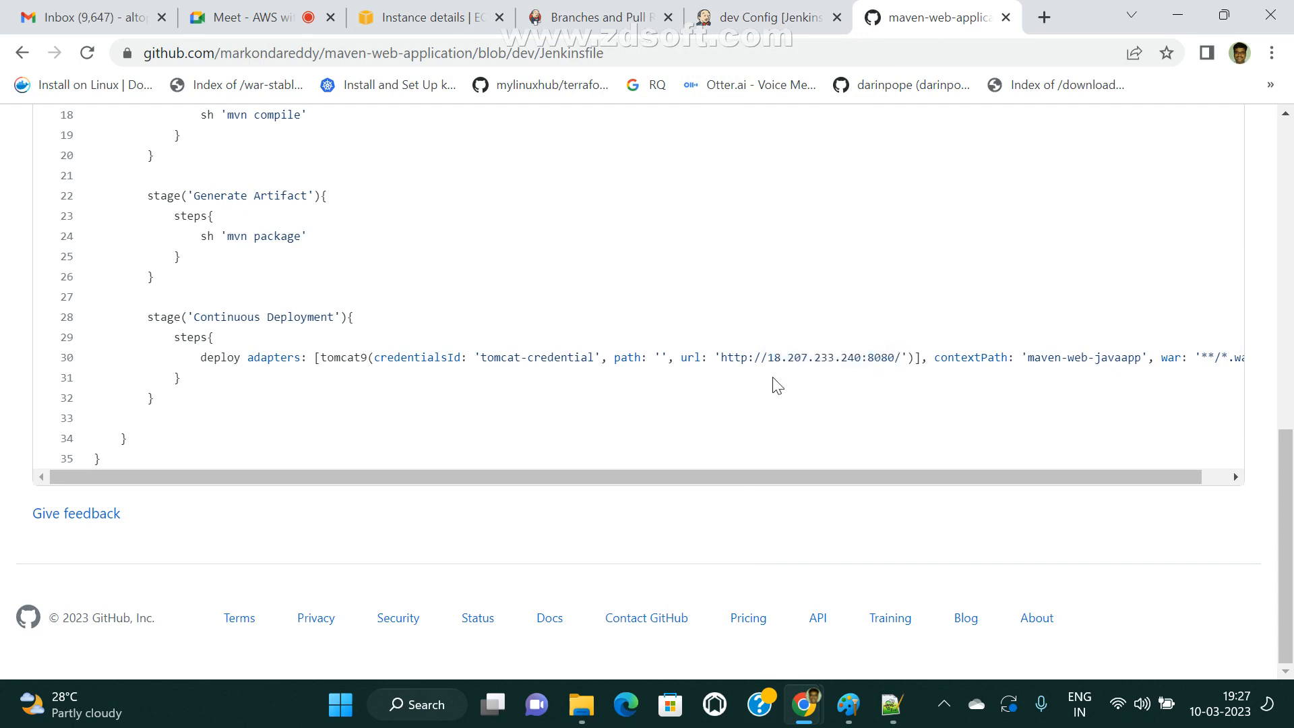
left_click_drag(771, 357, 861, 357)
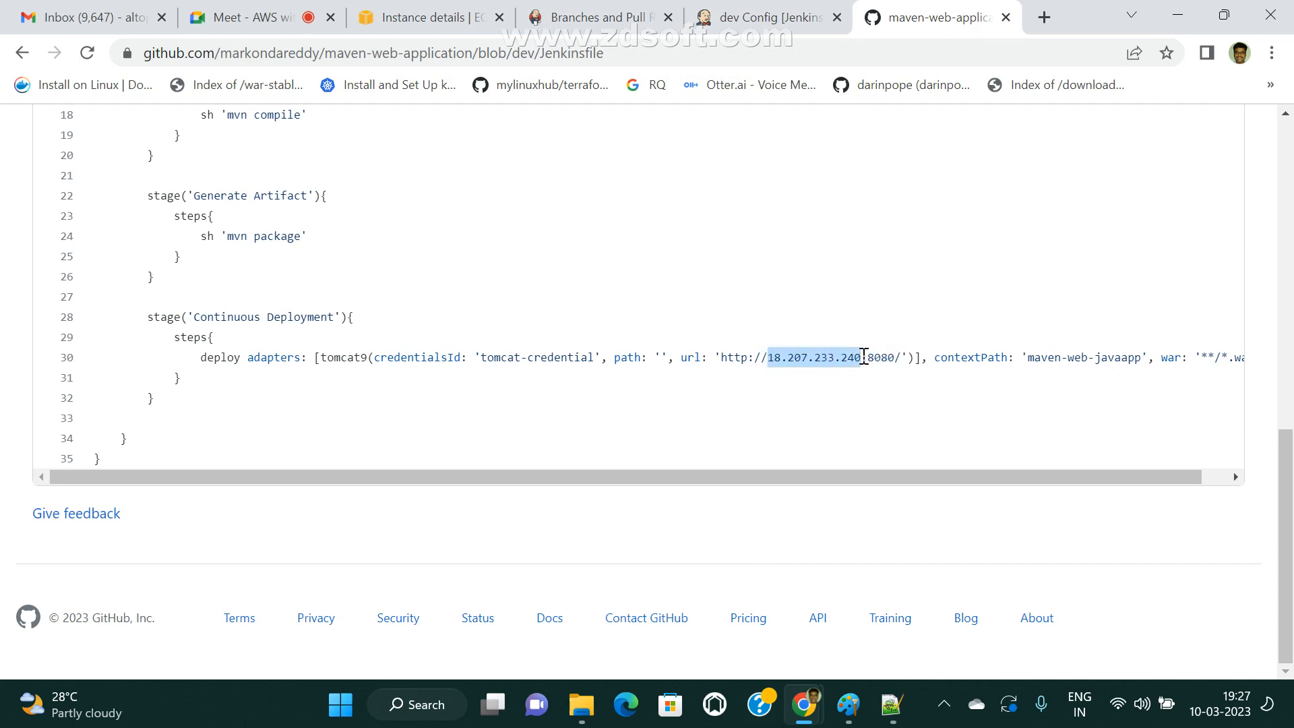
left_click_drag(143, 305, 260, 397)
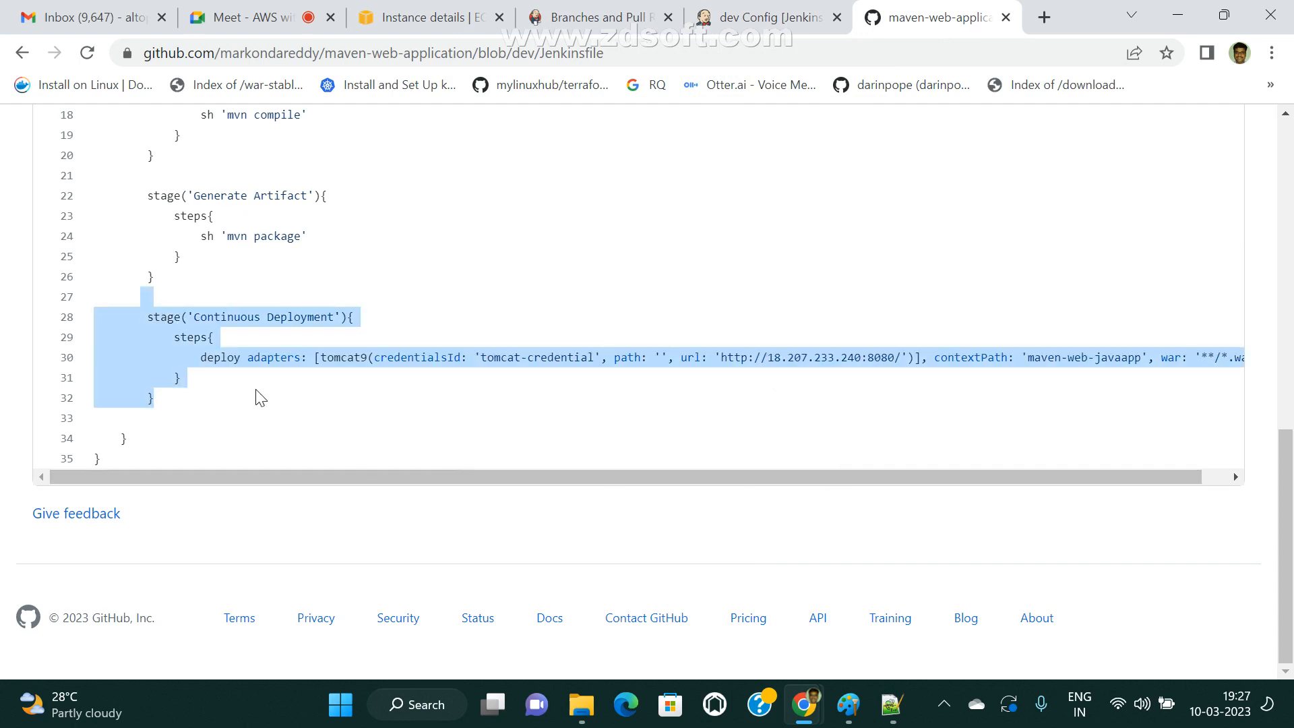
left_click(625, 413)
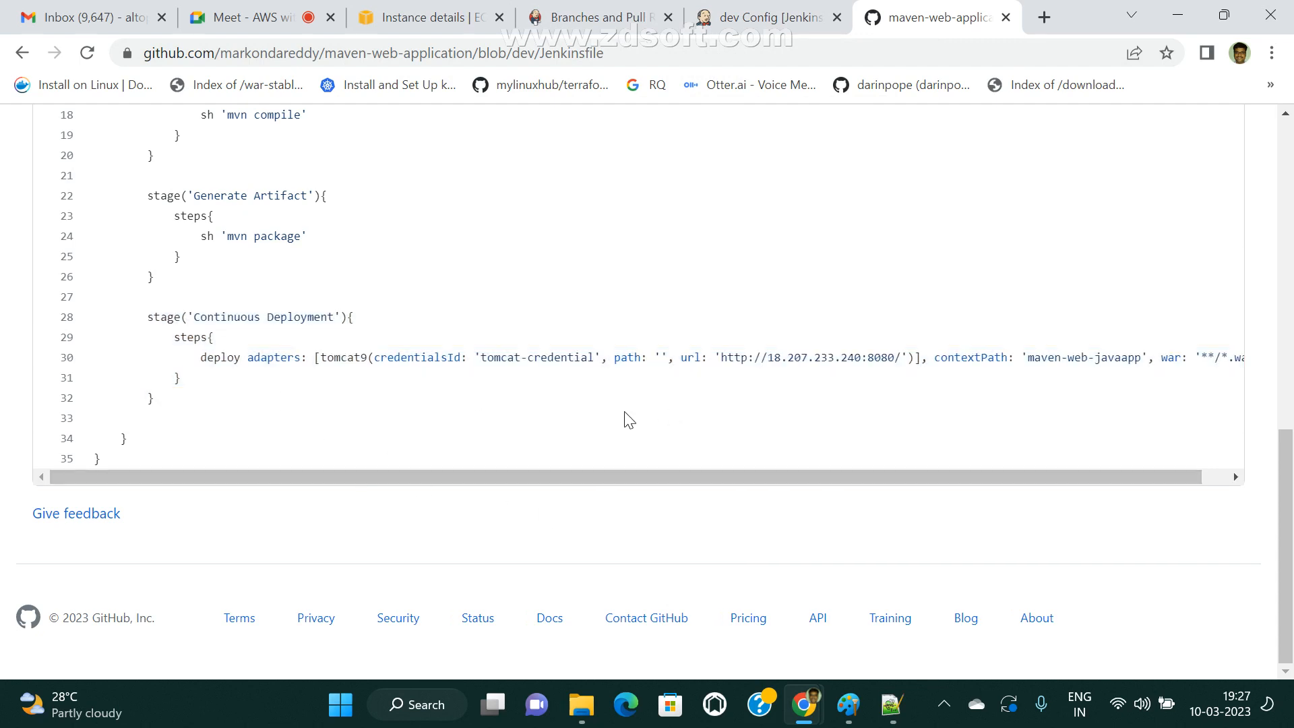
left_click_drag(773, 357, 852, 351)
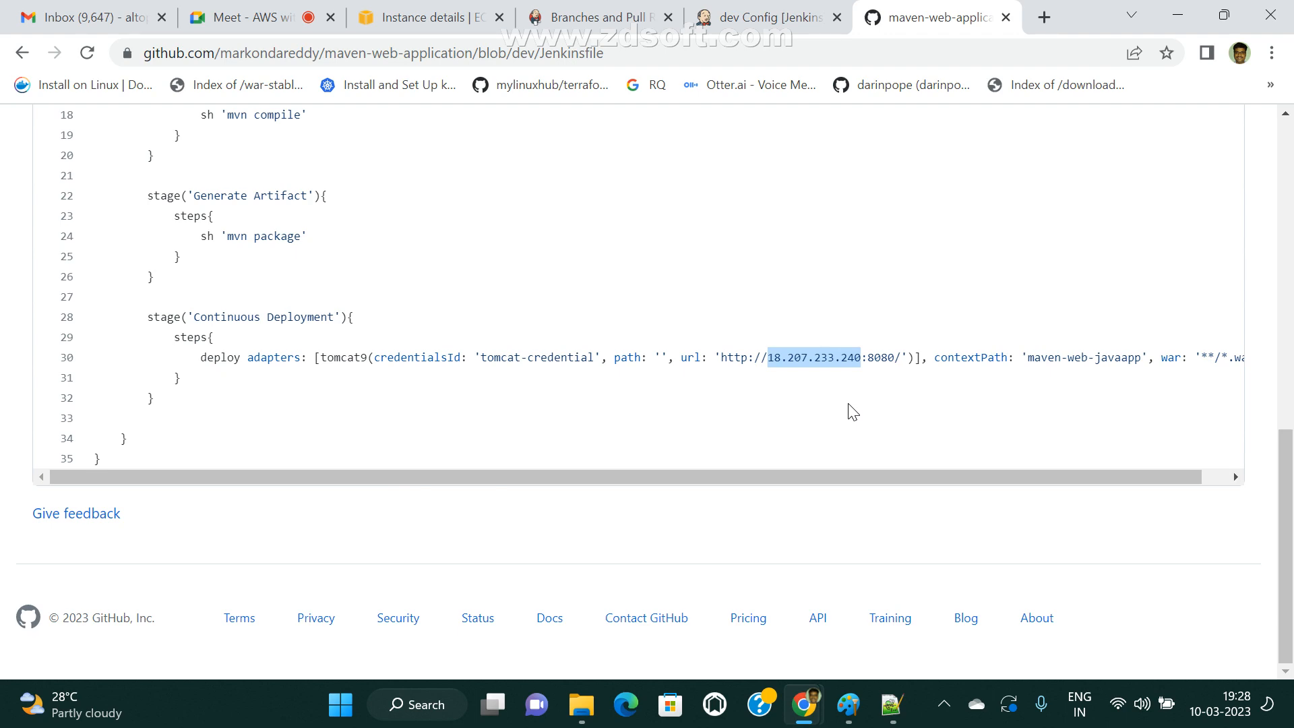
left_click(897, 359)
scroll(665, 528, "up", 12)
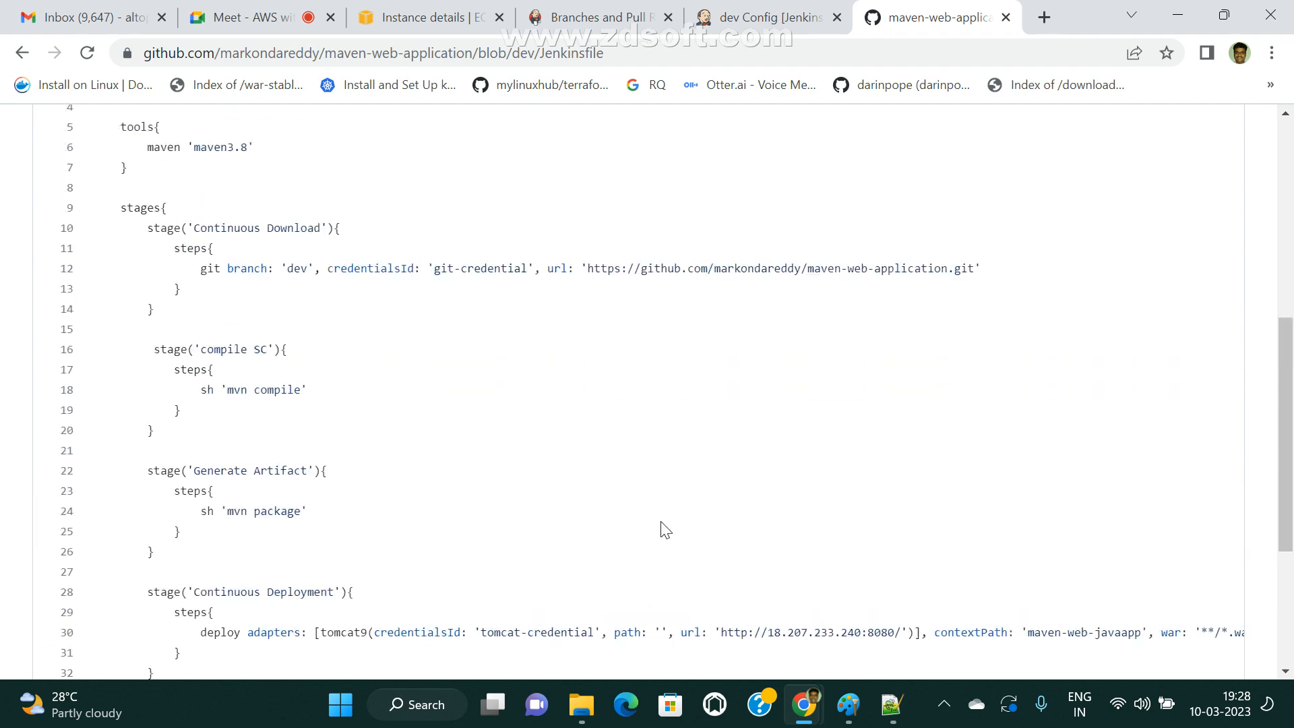
Switch back to Jenkins, open the multibranch pipeline from the dashboard, and check the dev, master and test branch statuses.
left_click(768, 9)
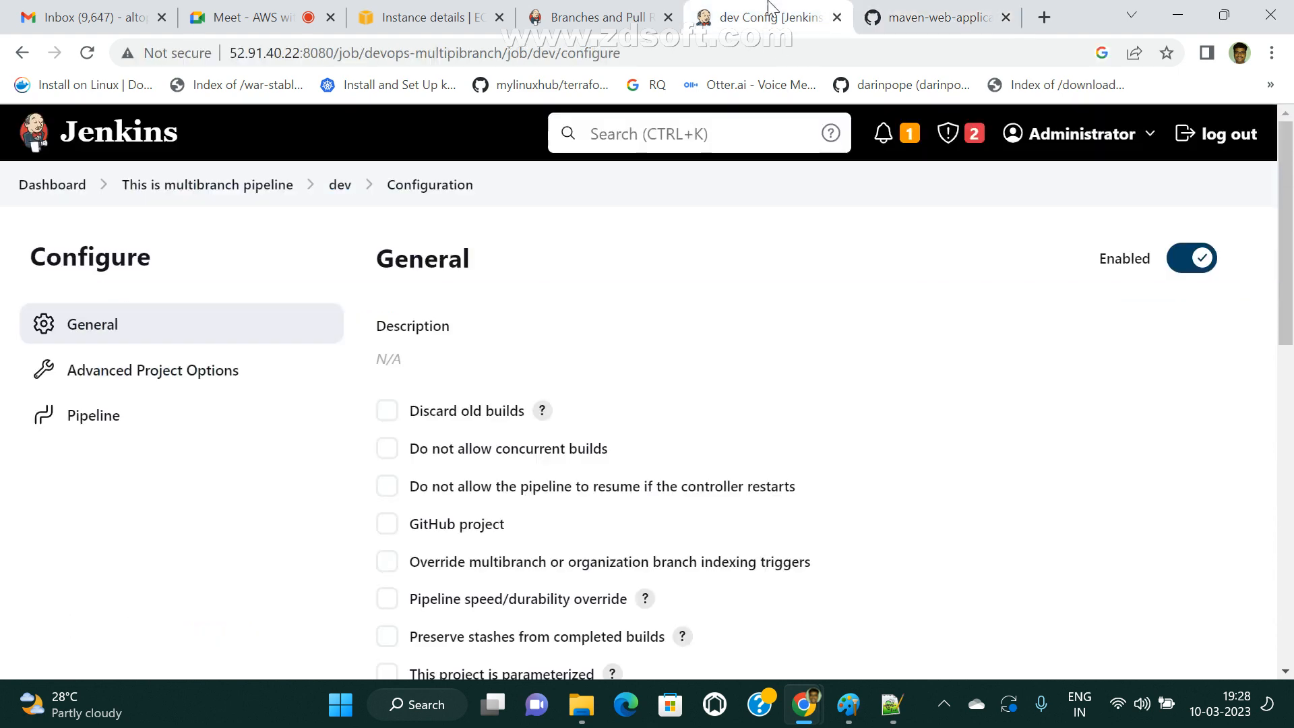
left_click(53, 187)
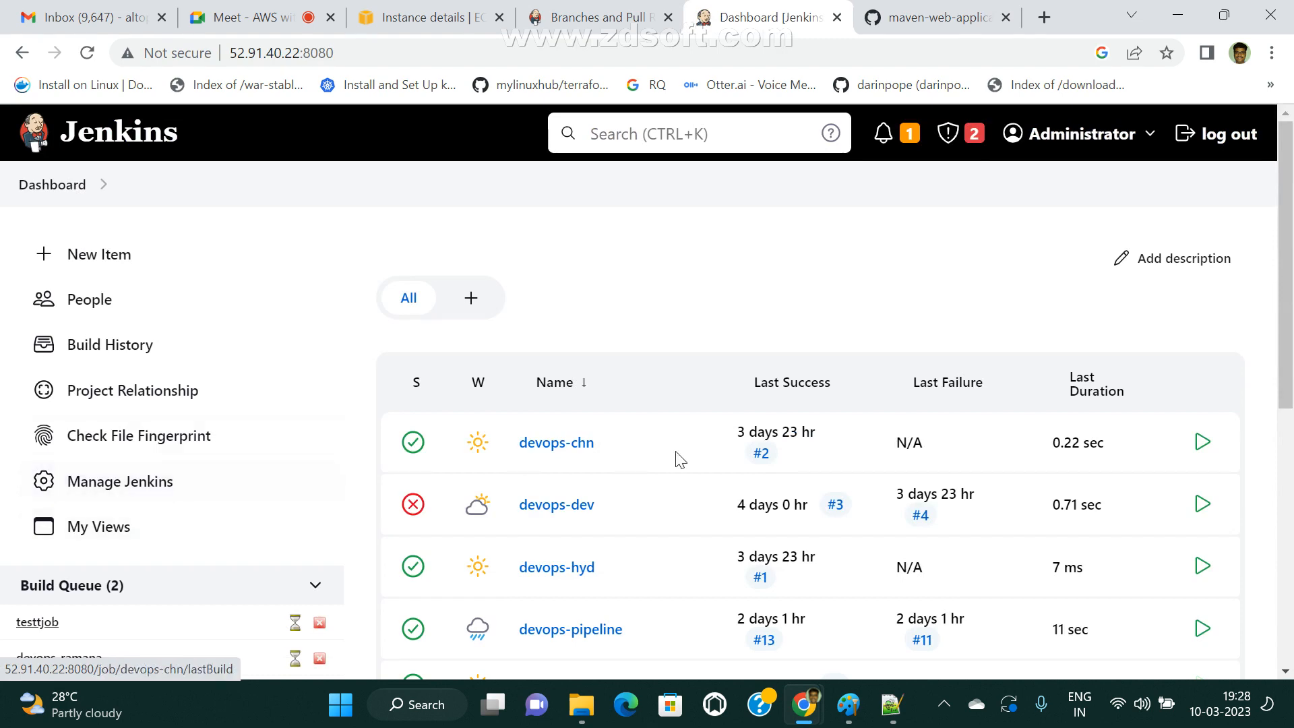
scroll(685, 631, "down", 10)
left_click(617, 466)
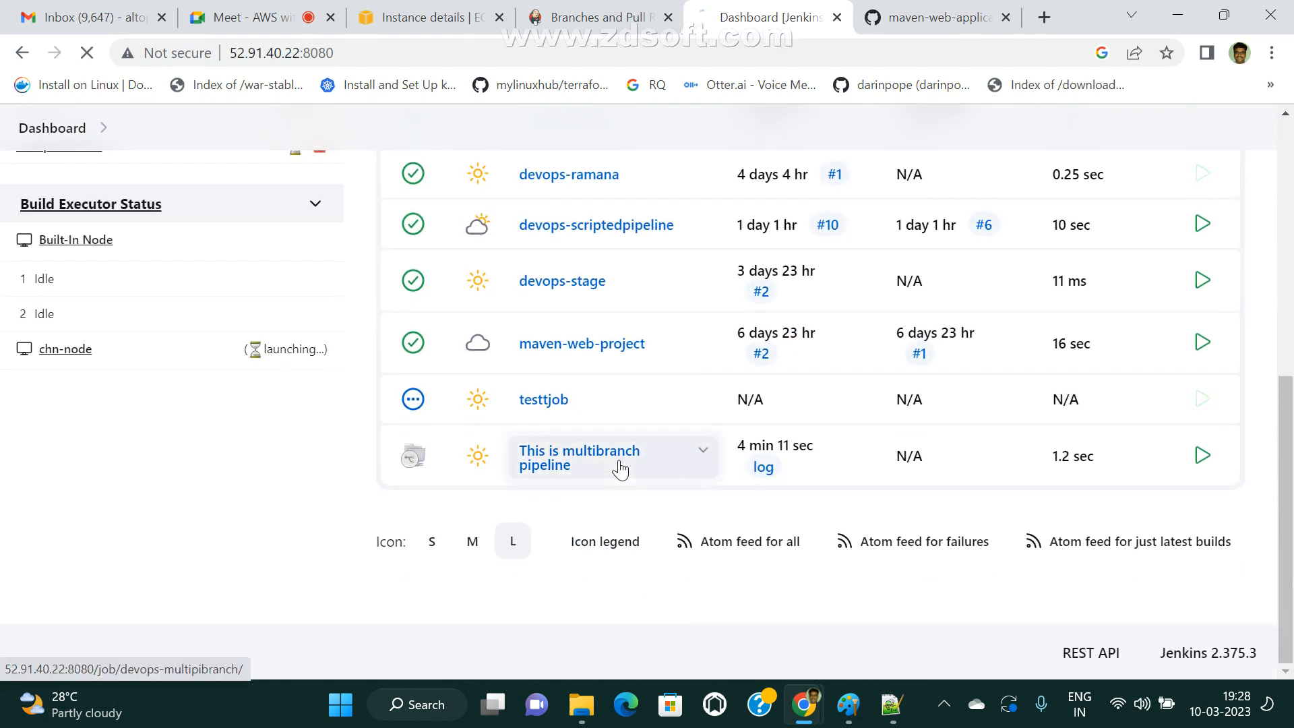
scroll(472, 525, "down", 5)
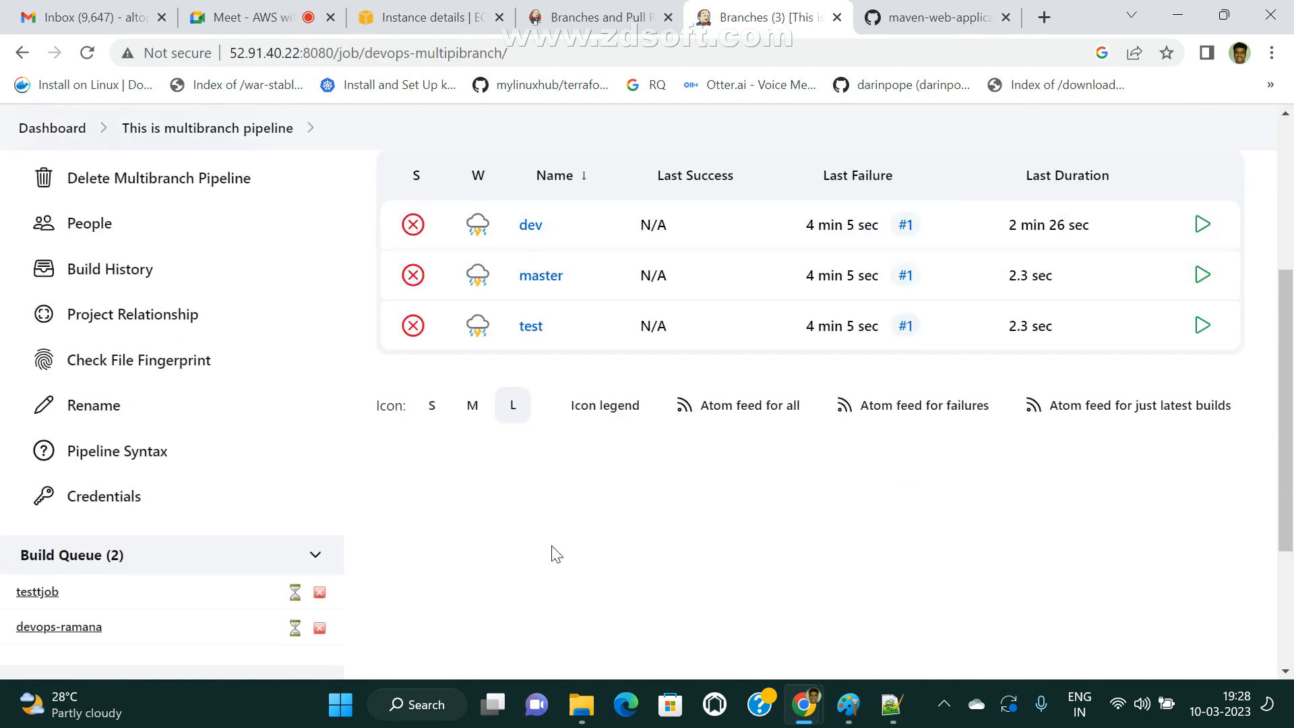
scroll(438, 505, "up", 5)
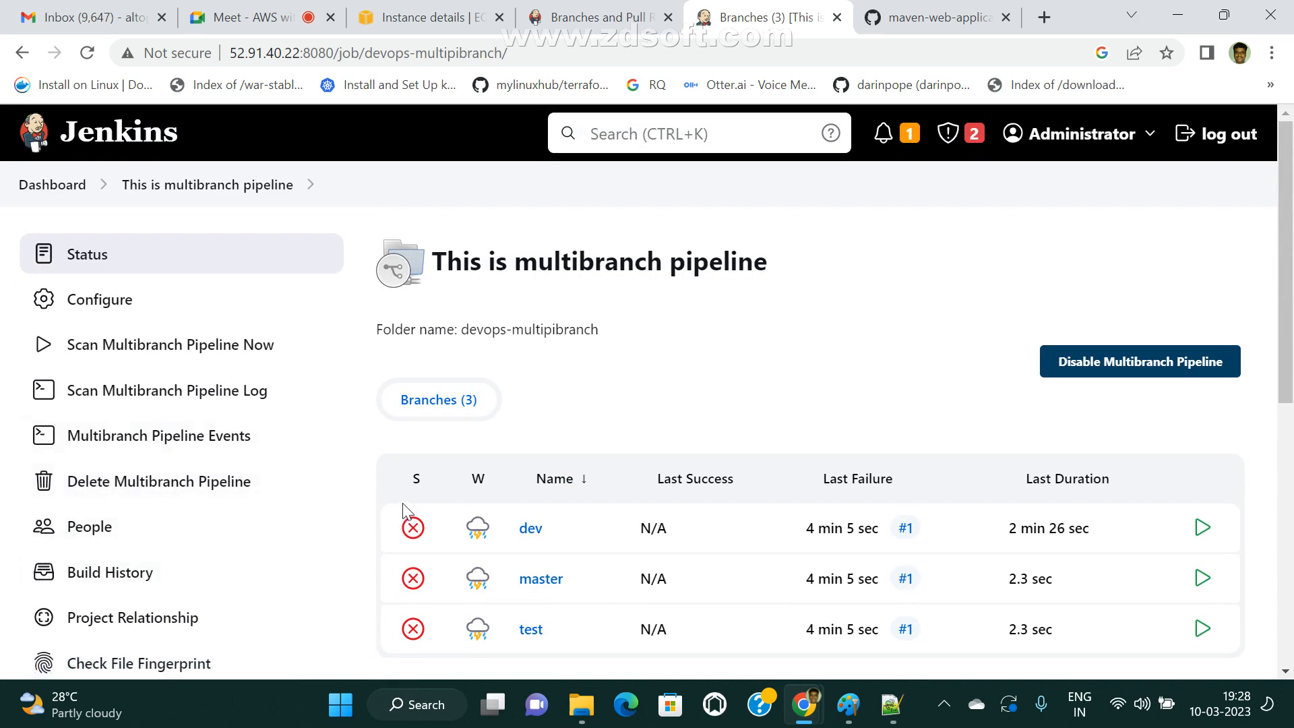
Reopen the dev branch's configuration, look through its build triggers, advanced options and pipeline definition, and reload the page.
scroll(281, 491, "down", 3)
left_click(531, 327)
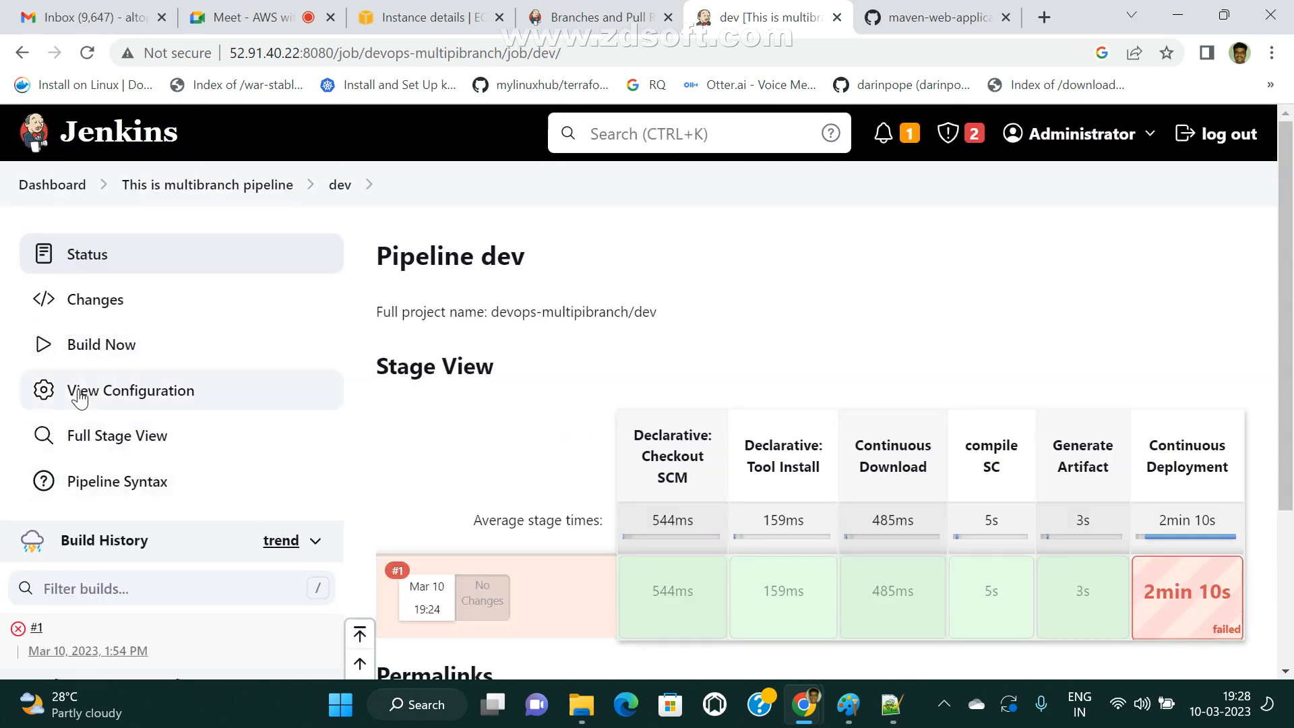
left_click(76, 393)
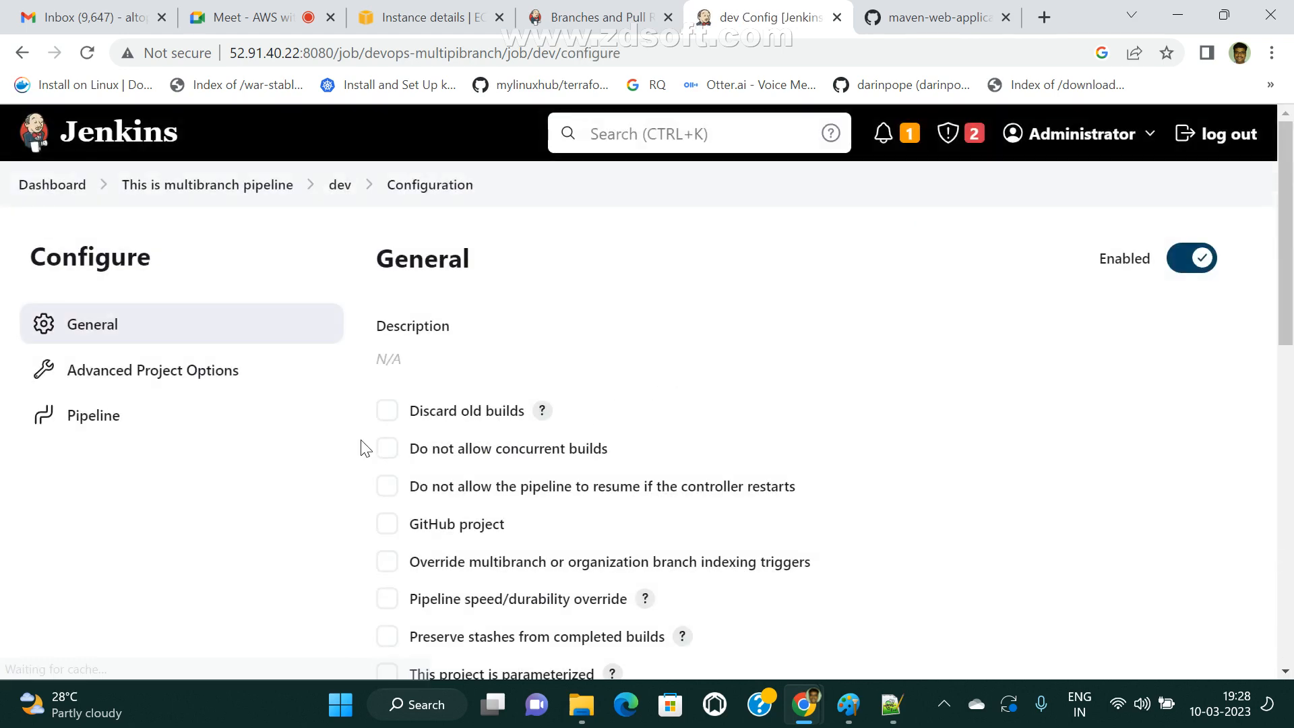
scroll(676, 446, "down", 3)
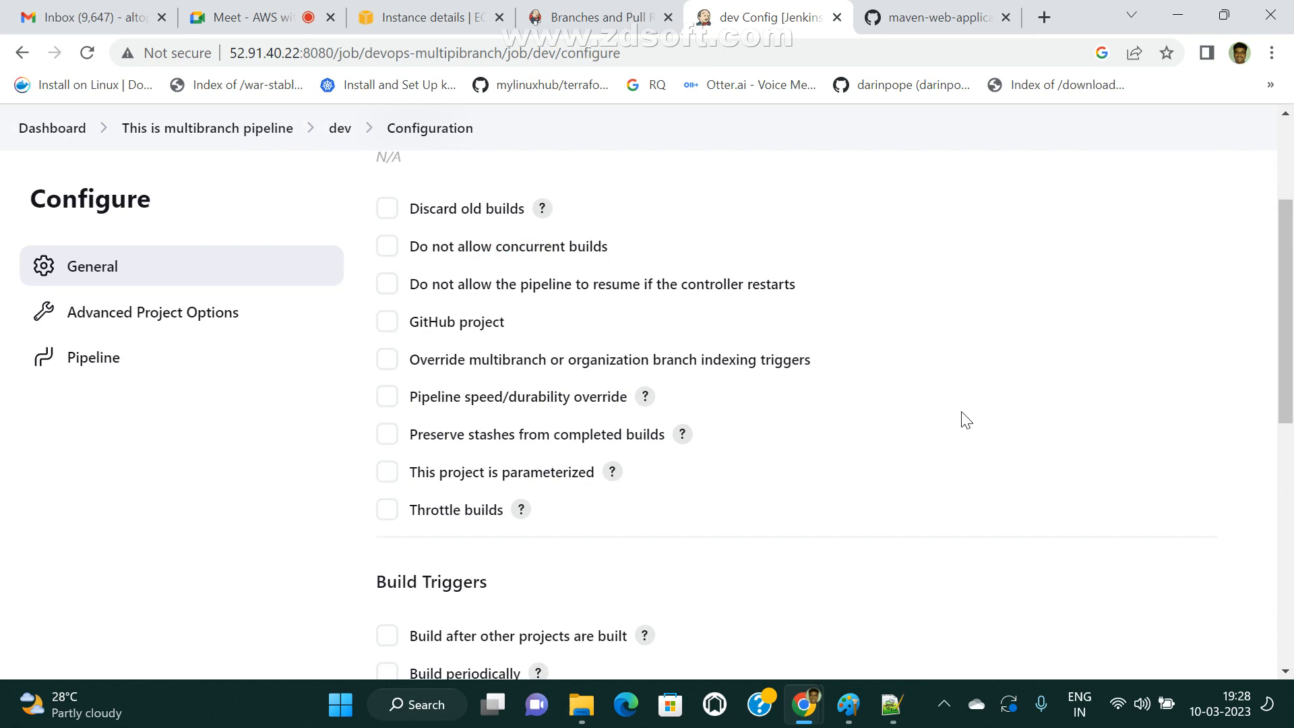
scroll(649, 402, "down", 3)
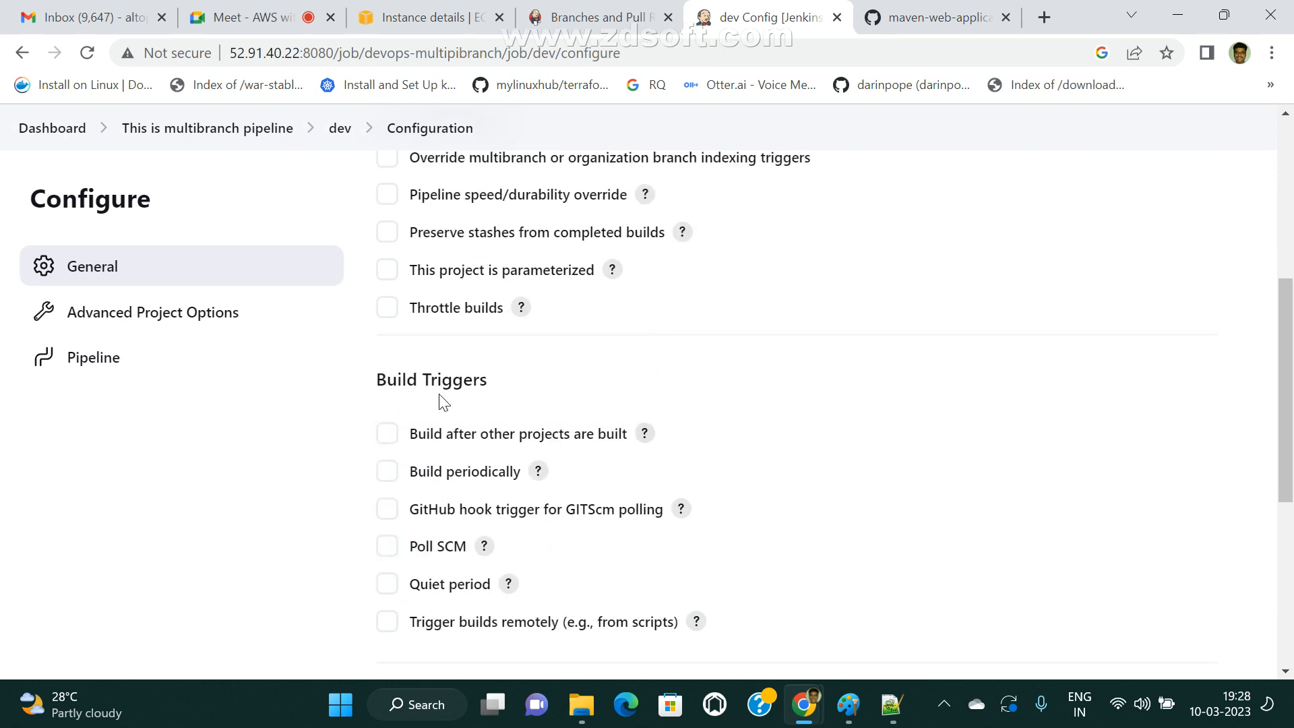
scroll(431, 398, "down", 4)
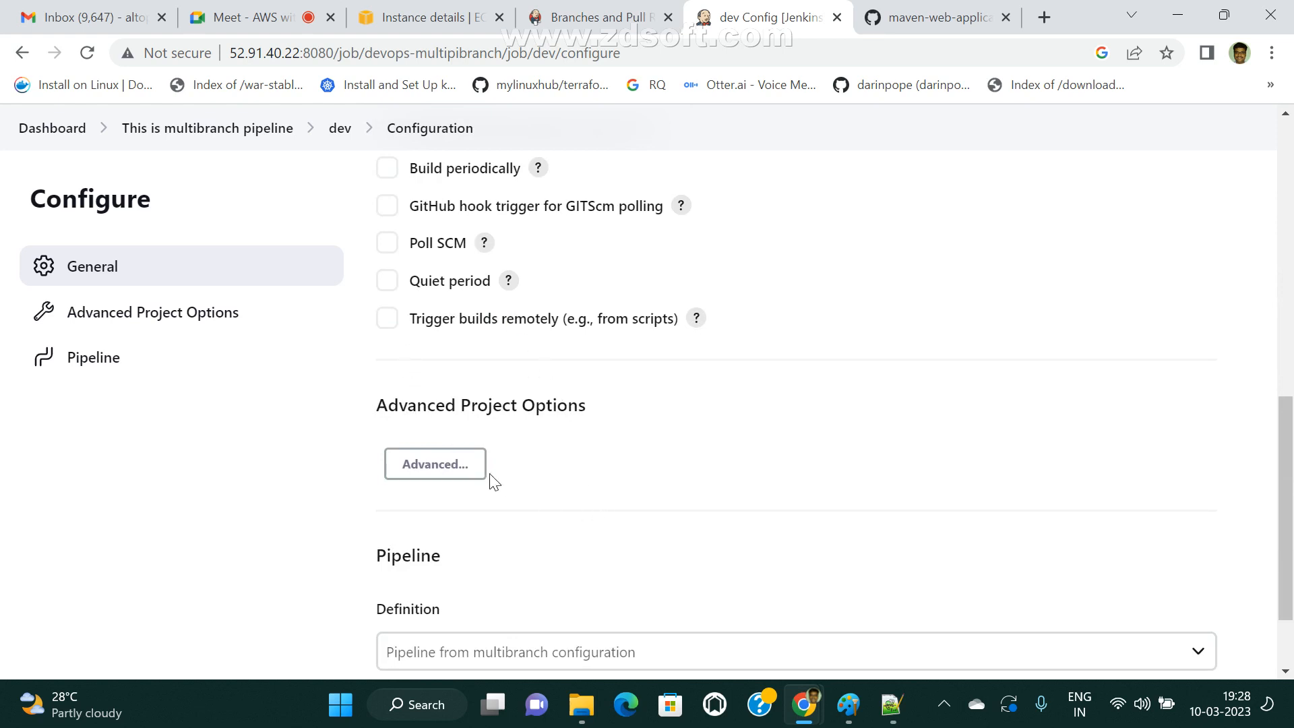
scroll(520, 462, "down", 2)
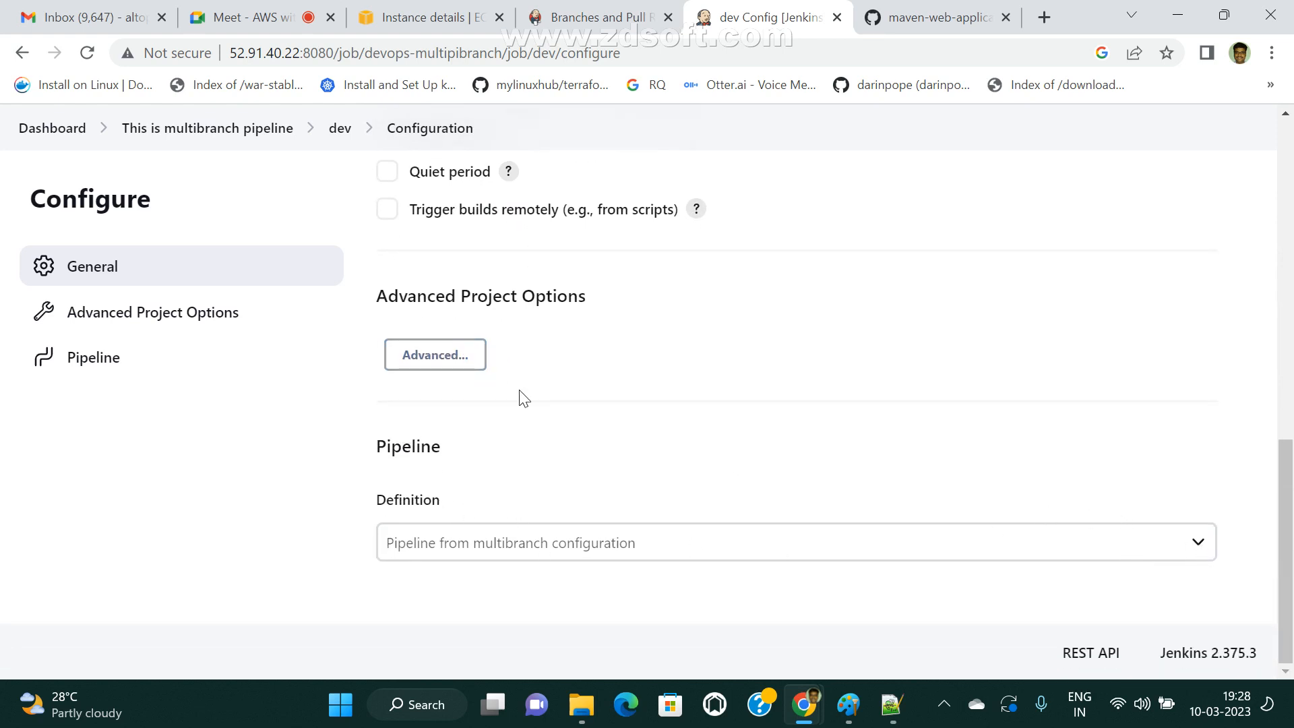
scroll(525, 398, "up", 15)
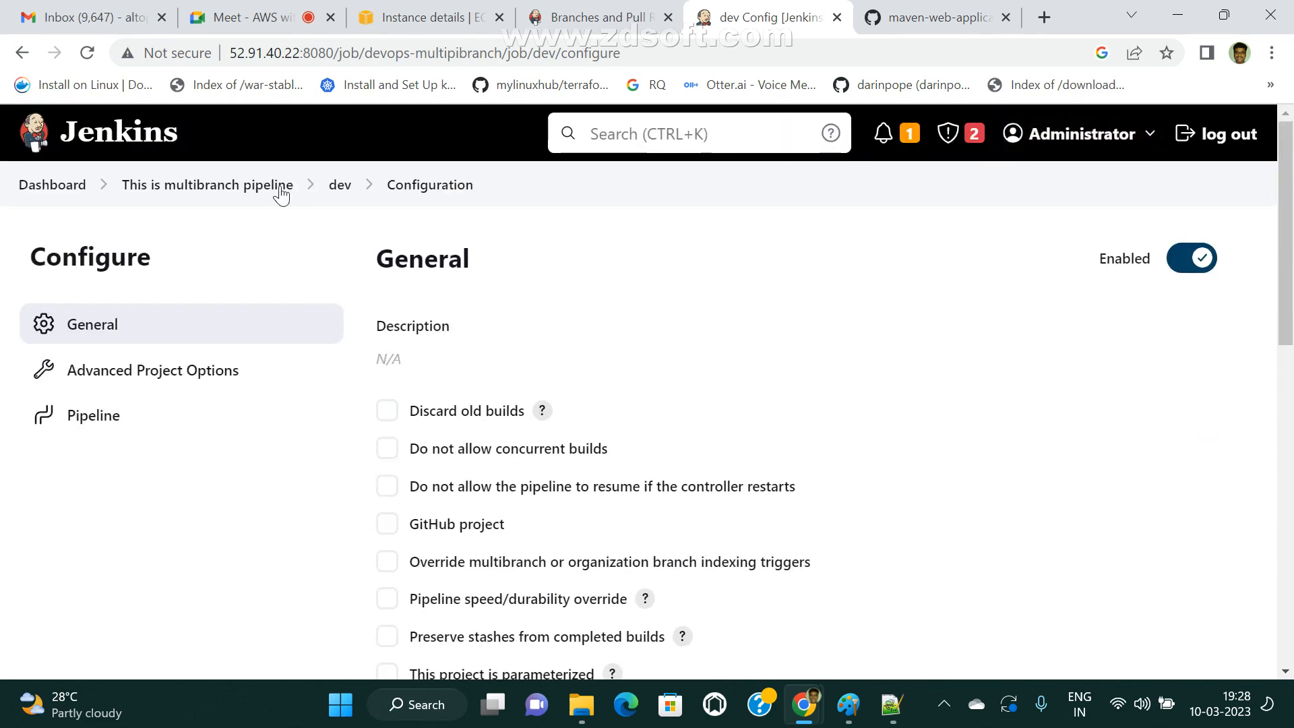
left_click(86, 56)
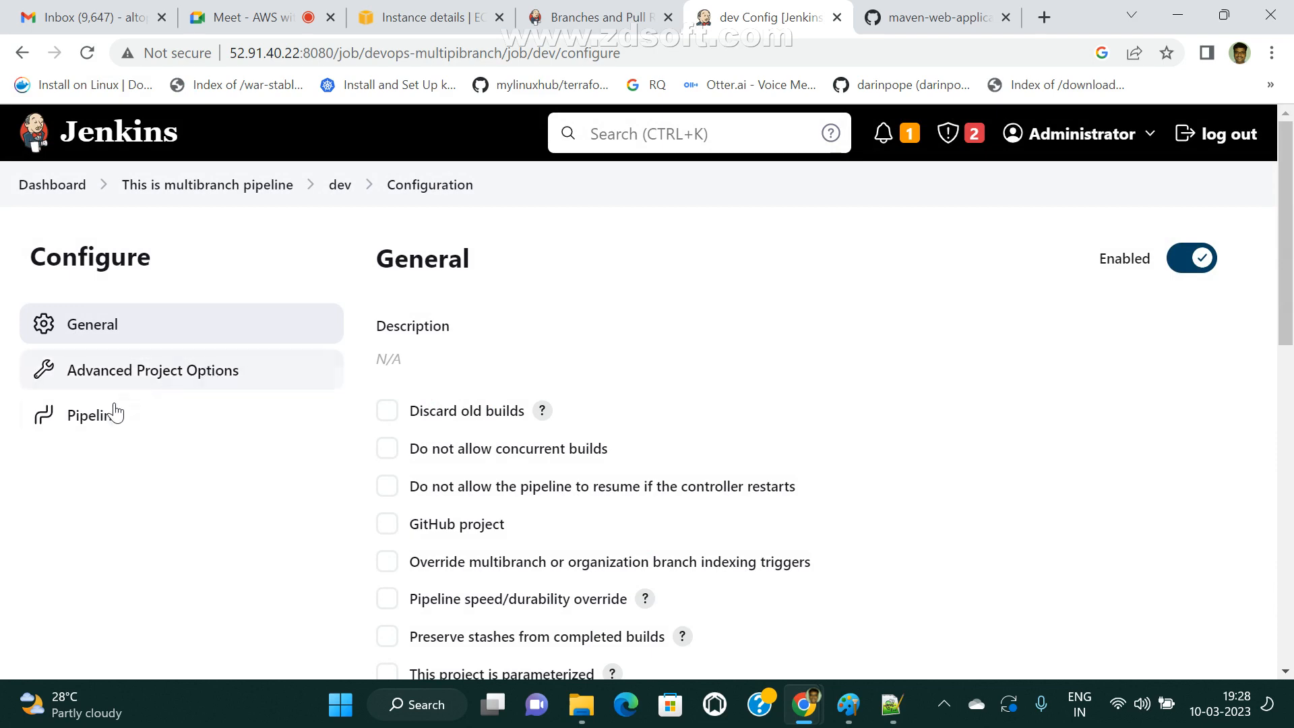
Examine the dev branch configuration's pipeline definition, highlighting its value, and look through the general options and build triggers.
left_click(115, 370)
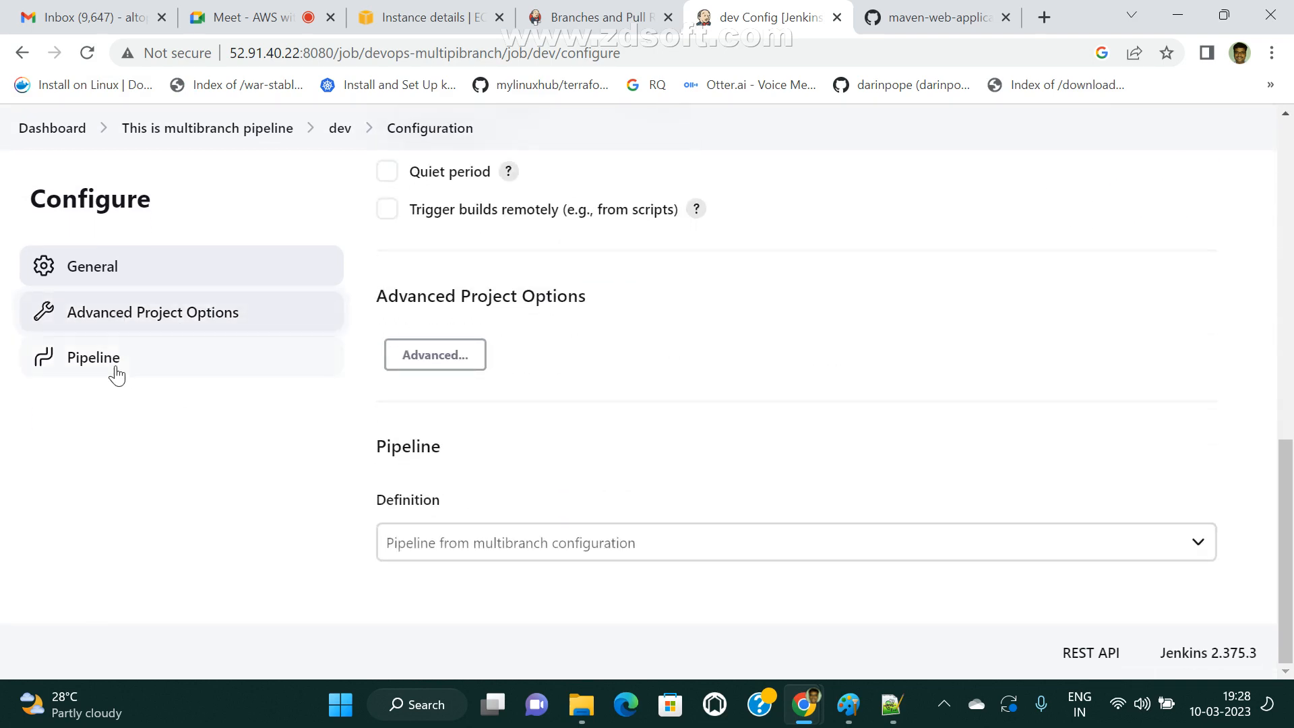
triple_click(508, 541)
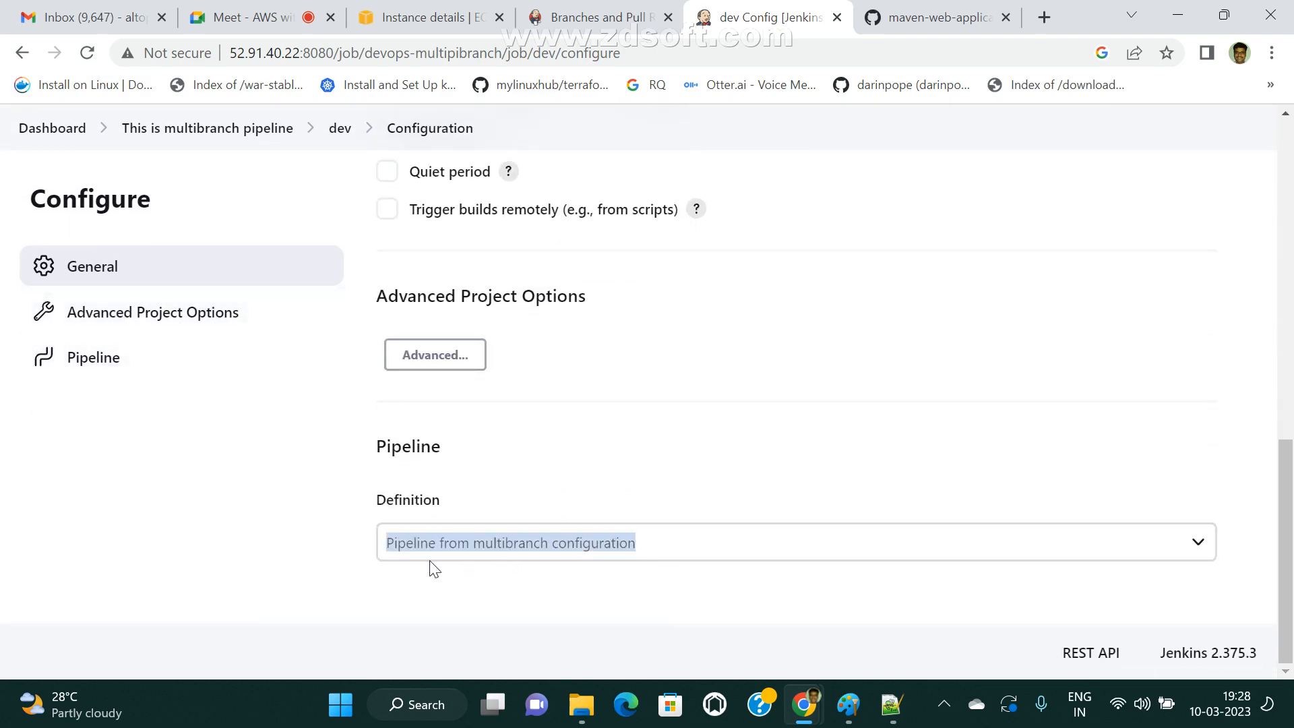
scroll(696, 510, "up", 6)
scroll(422, 274, "up", 3)
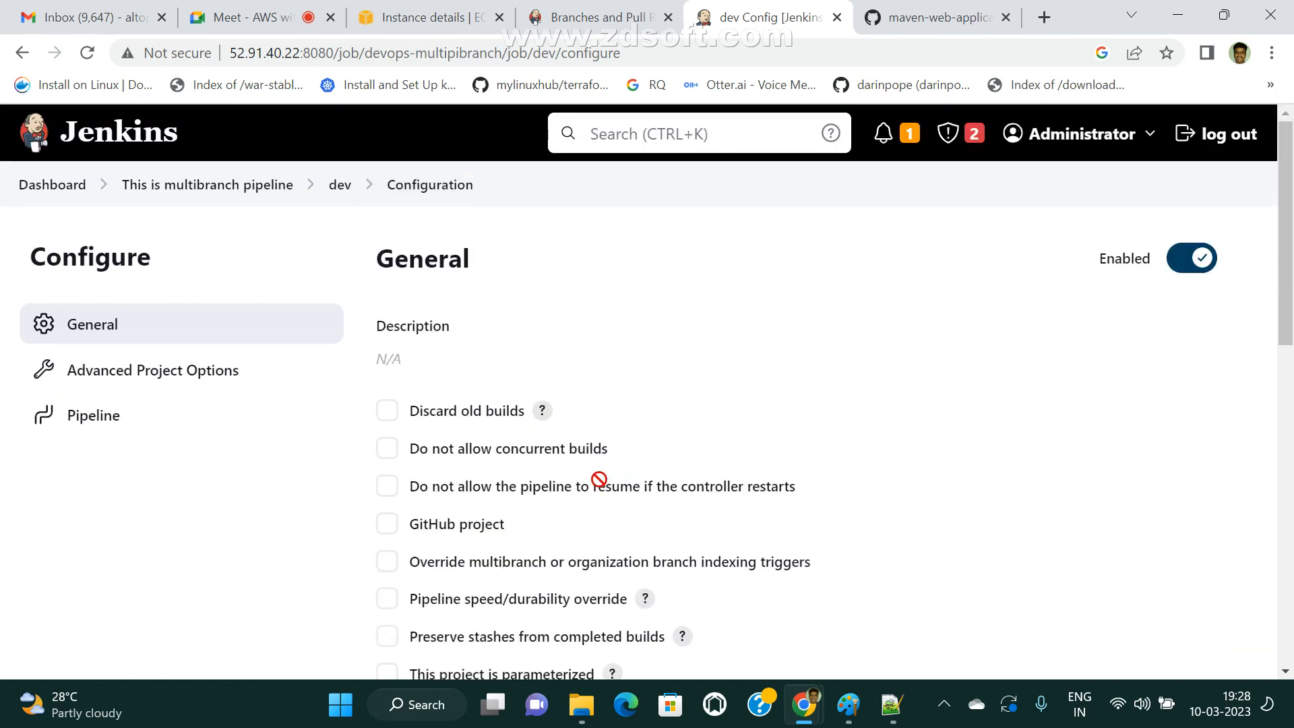
scroll(599, 479, "down", 12)
scroll(548, 462, "up", 7)
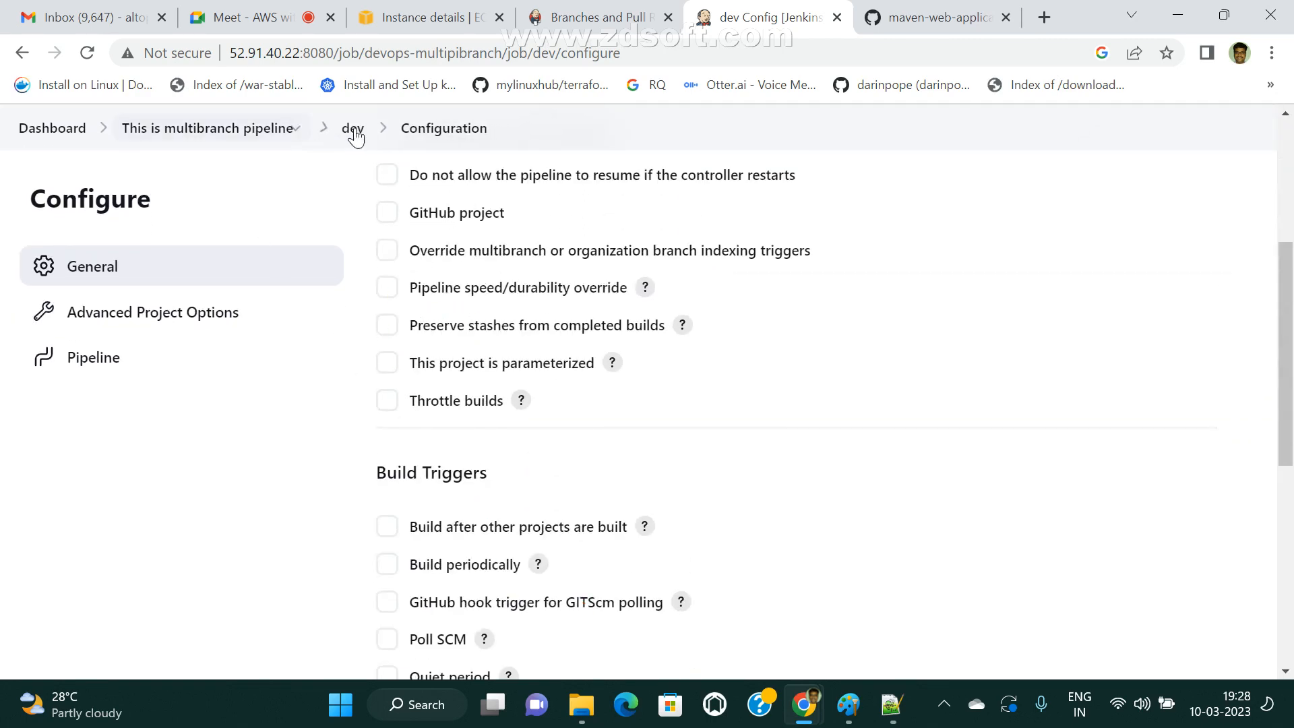
Return to the multibranch pipeline, open its Pipeline Syntax page, and look over the Snippet Generator's overview and sample step settings.
left_click(238, 144)
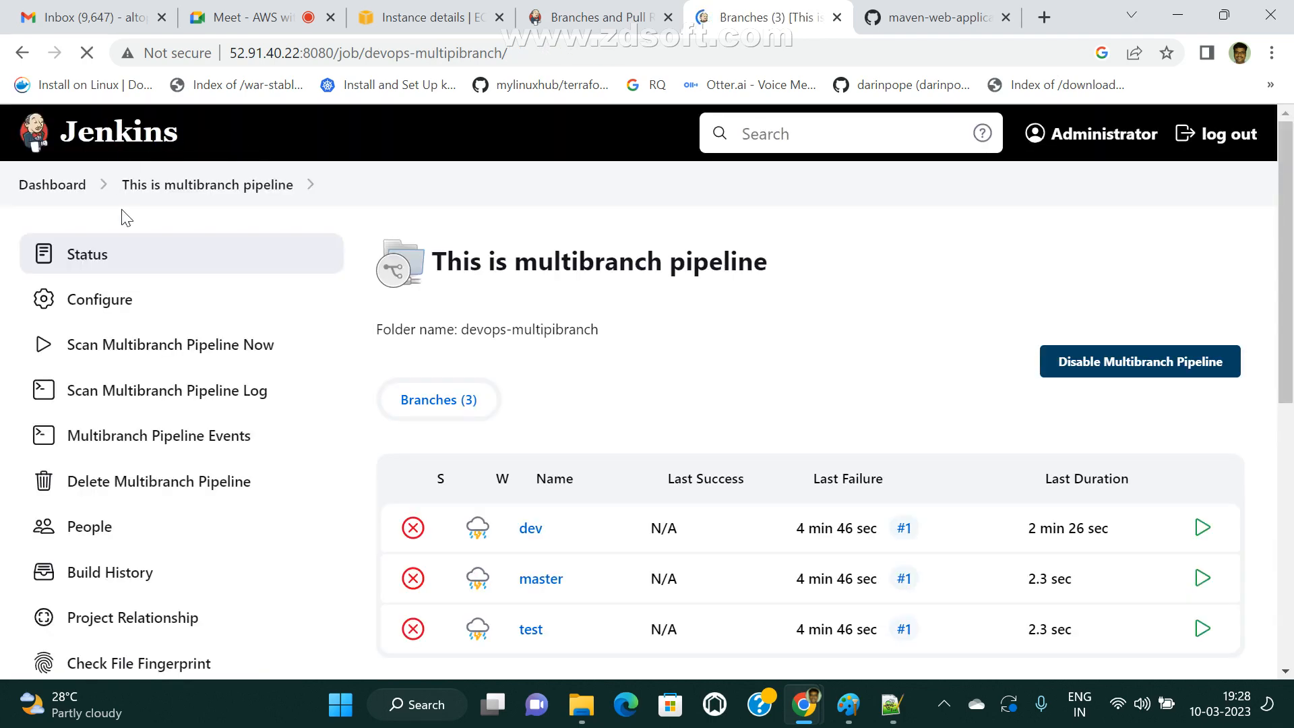
scroll(806, 632, "down", 8)
scroll(573, 503, "up", 8)
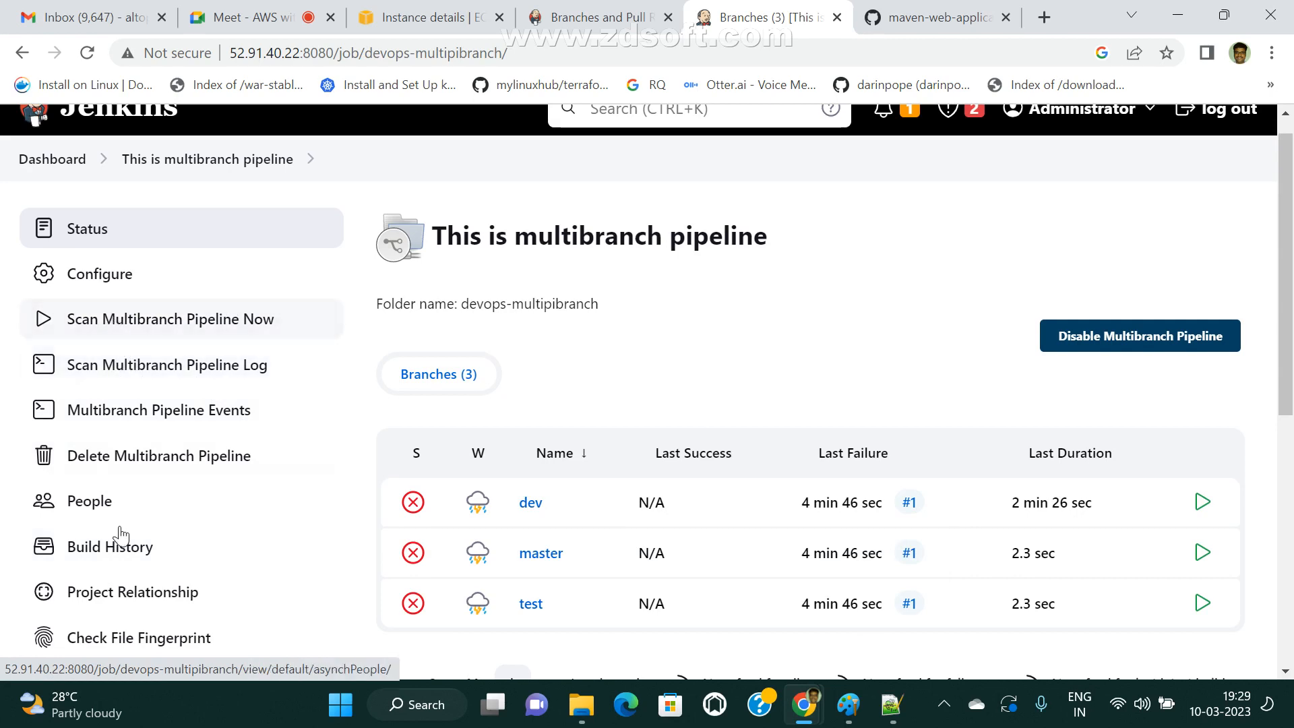
scroll(120, 536, "down", 3)
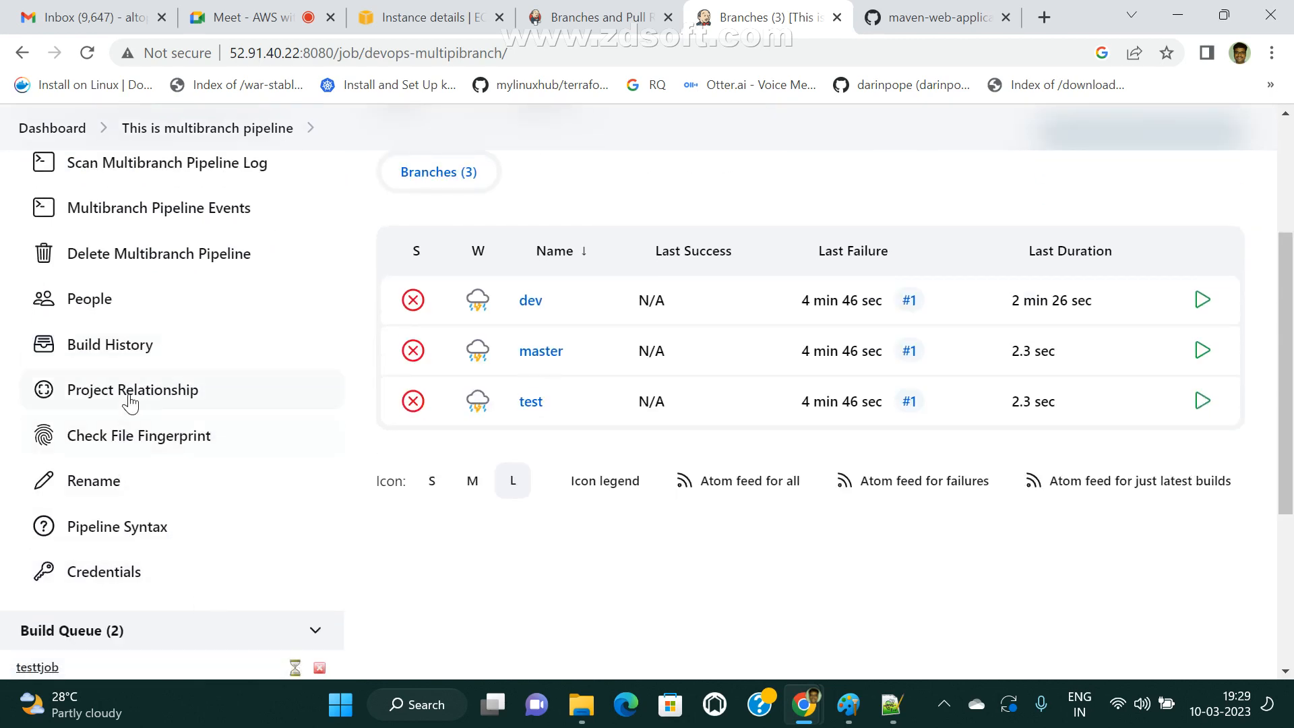
left_click(139, 530)
scroll(701, 513, "down", 3)
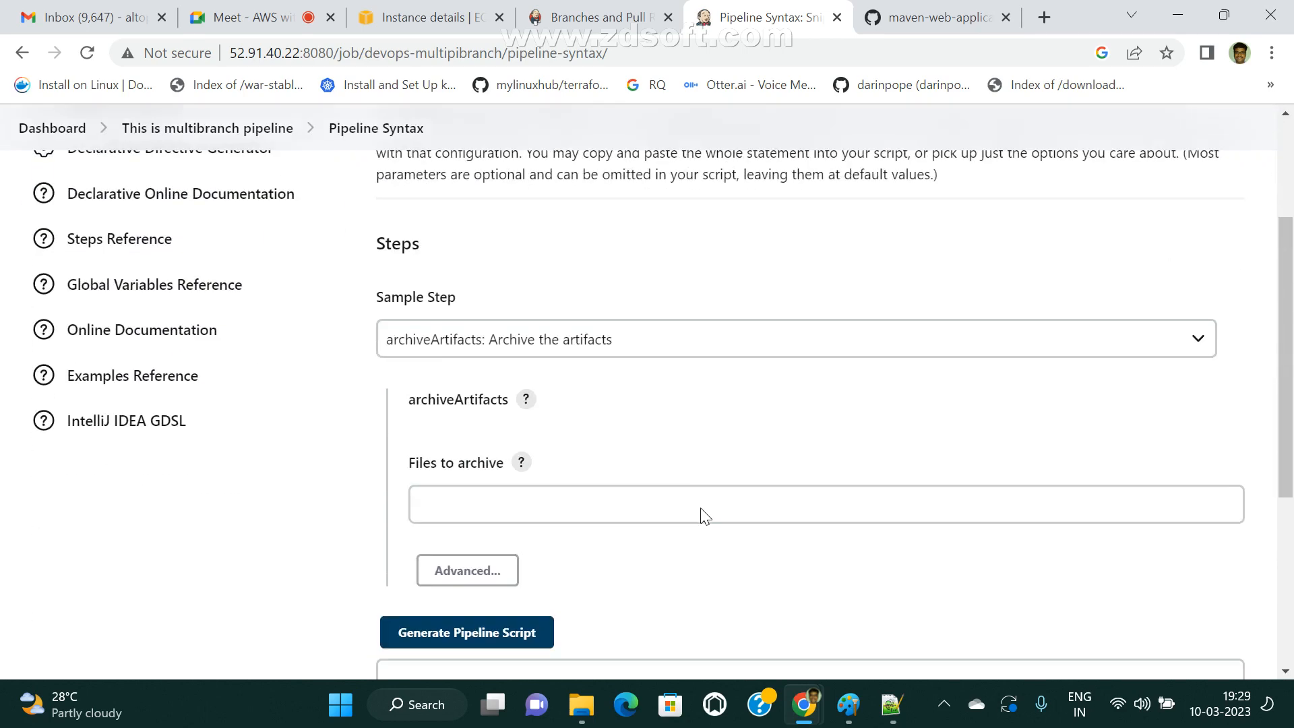
scroll(714, 395, "up", 3)
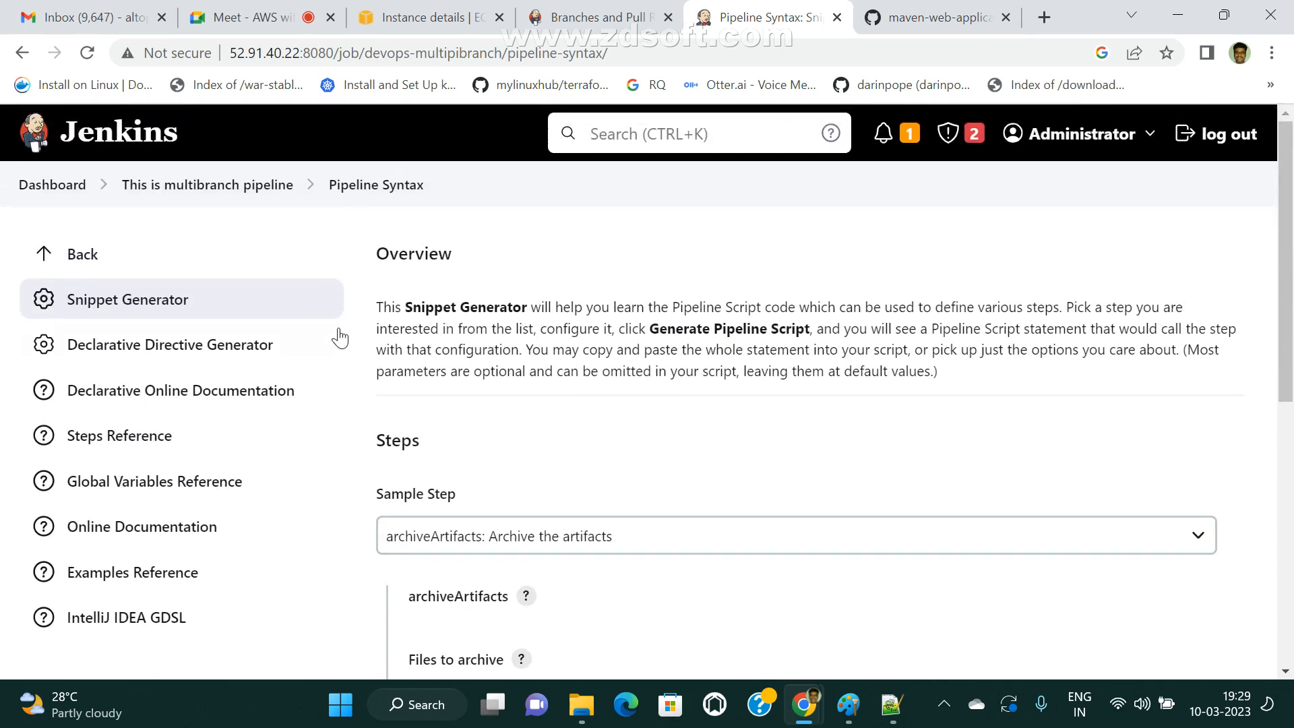
scroll(741, 398, "down", 3)
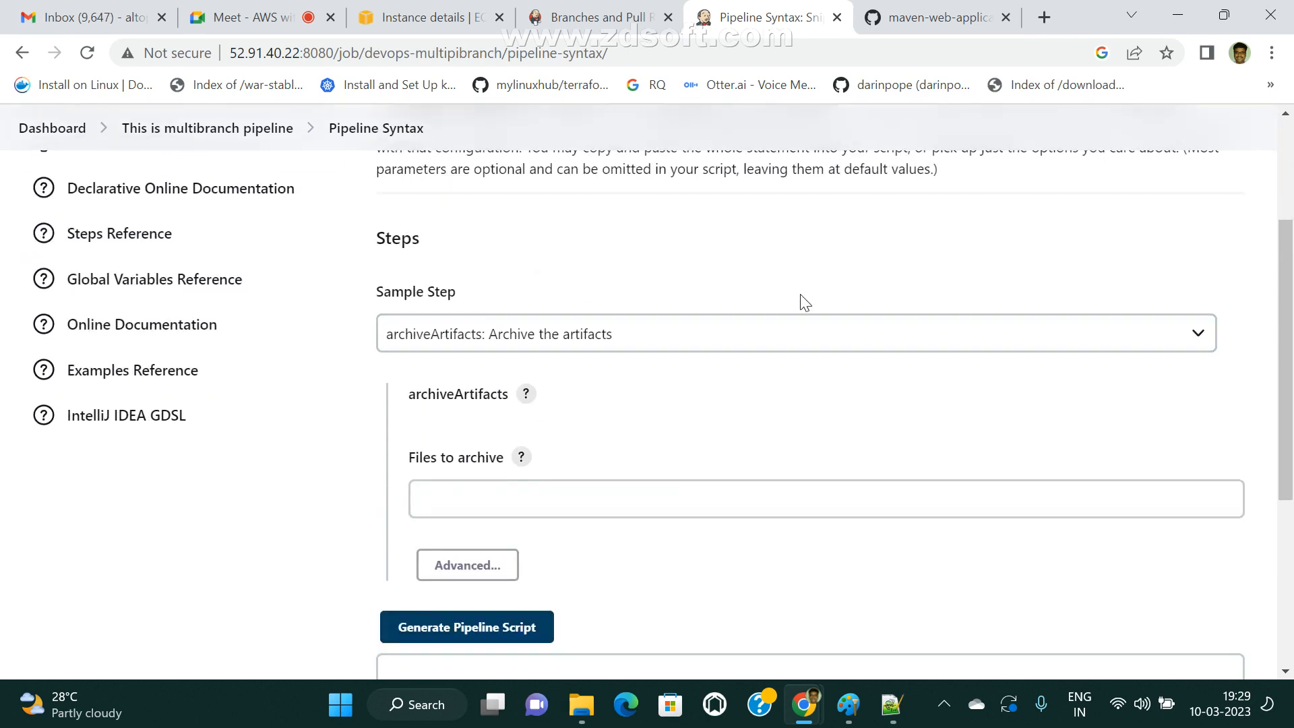
scroll(806, 304, "up", 3)
Go back to the multibranch pipeline's page and look over its available actions, build queue and branch list.
left_click(254, 194)
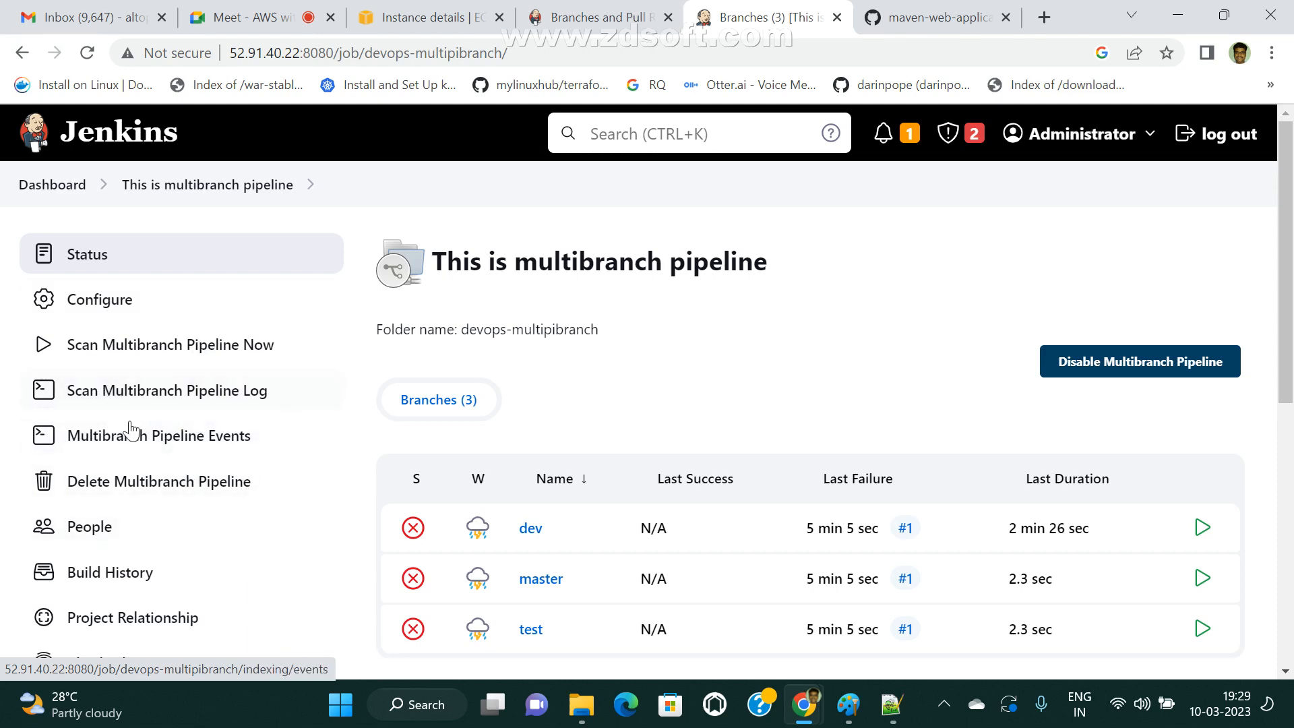
scroll(283, 431, "down", 5)
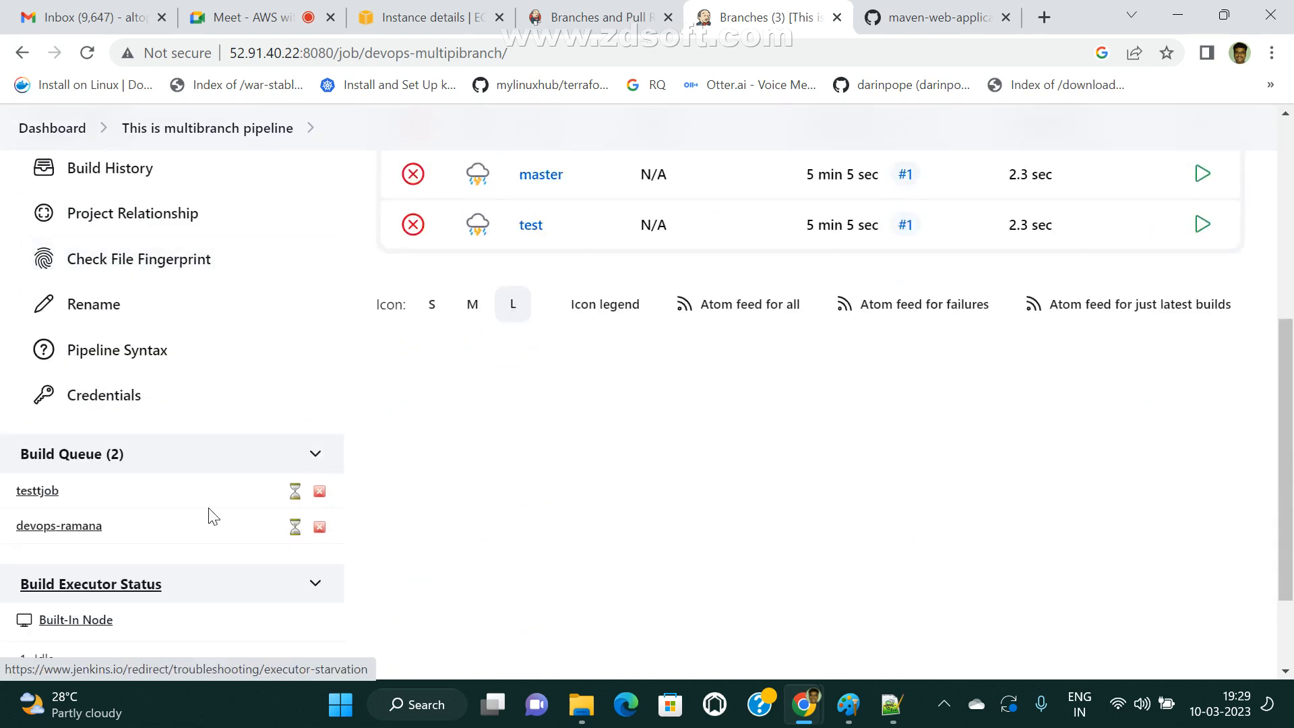
scroll(223, 424, "up", 3)
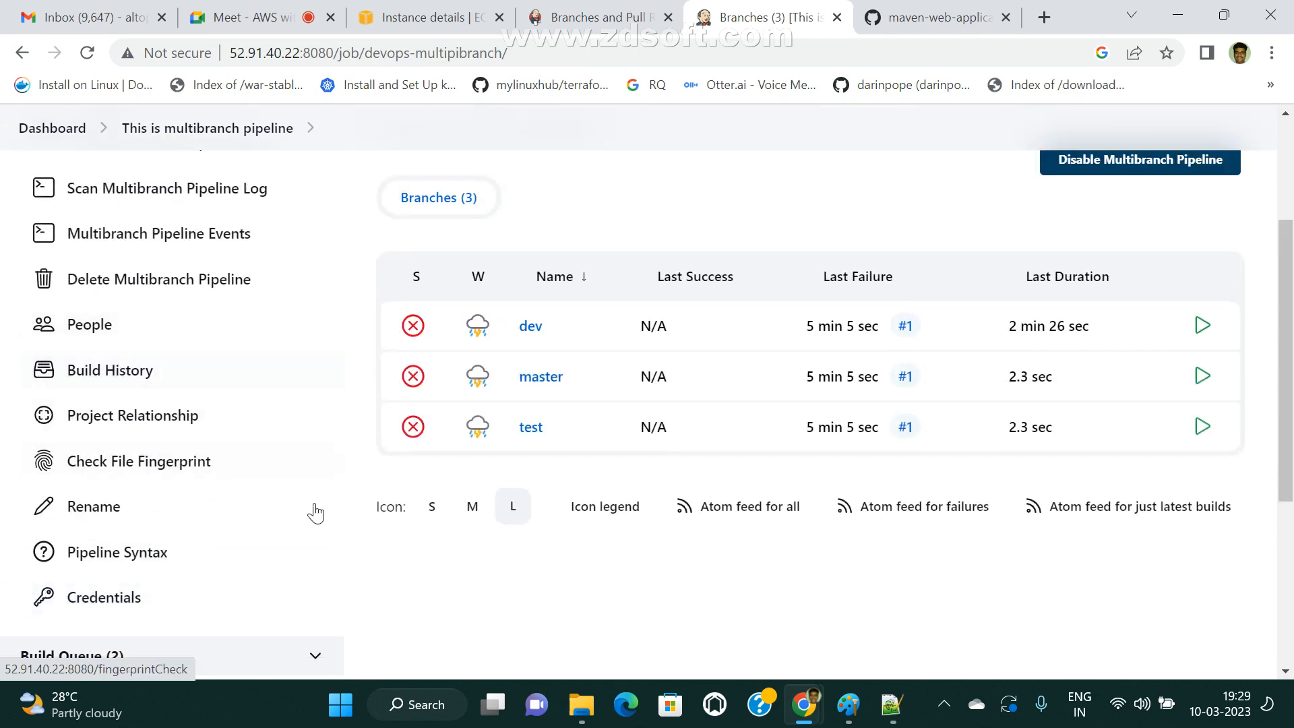
scroll(323, 516, "down", 3)
scroll(341, 526, "up", 3)
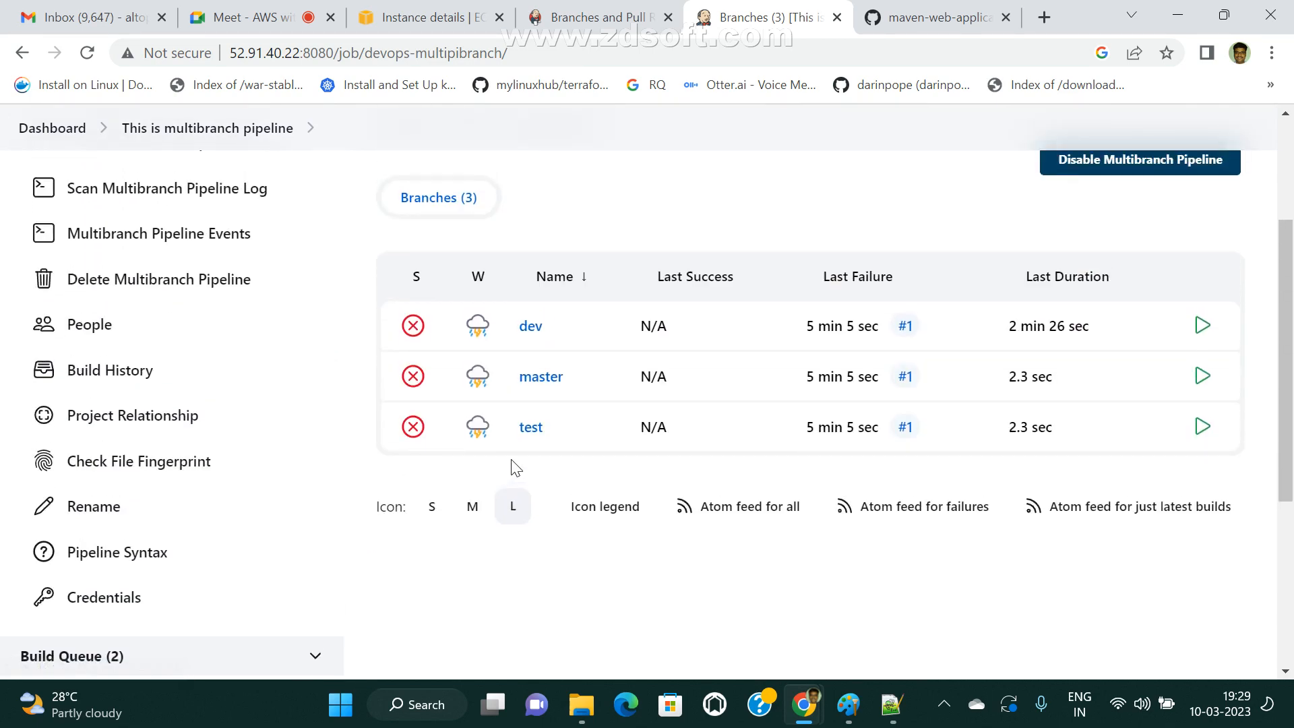
Open the dev branch's job, check its stage view, and look through its configuration's general options and build triggers.
left_click(531, 329)
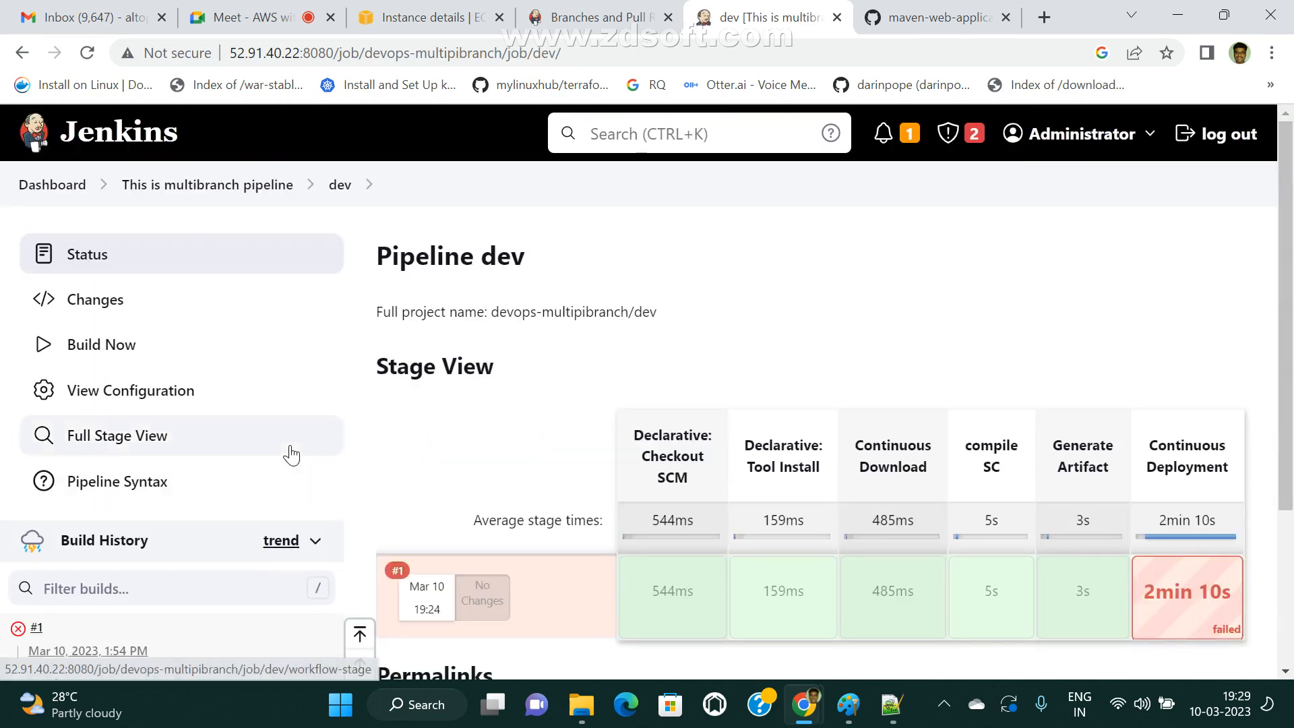
scroll(292, 456, "down", 4)
scroll(298, 468, "up", 3)
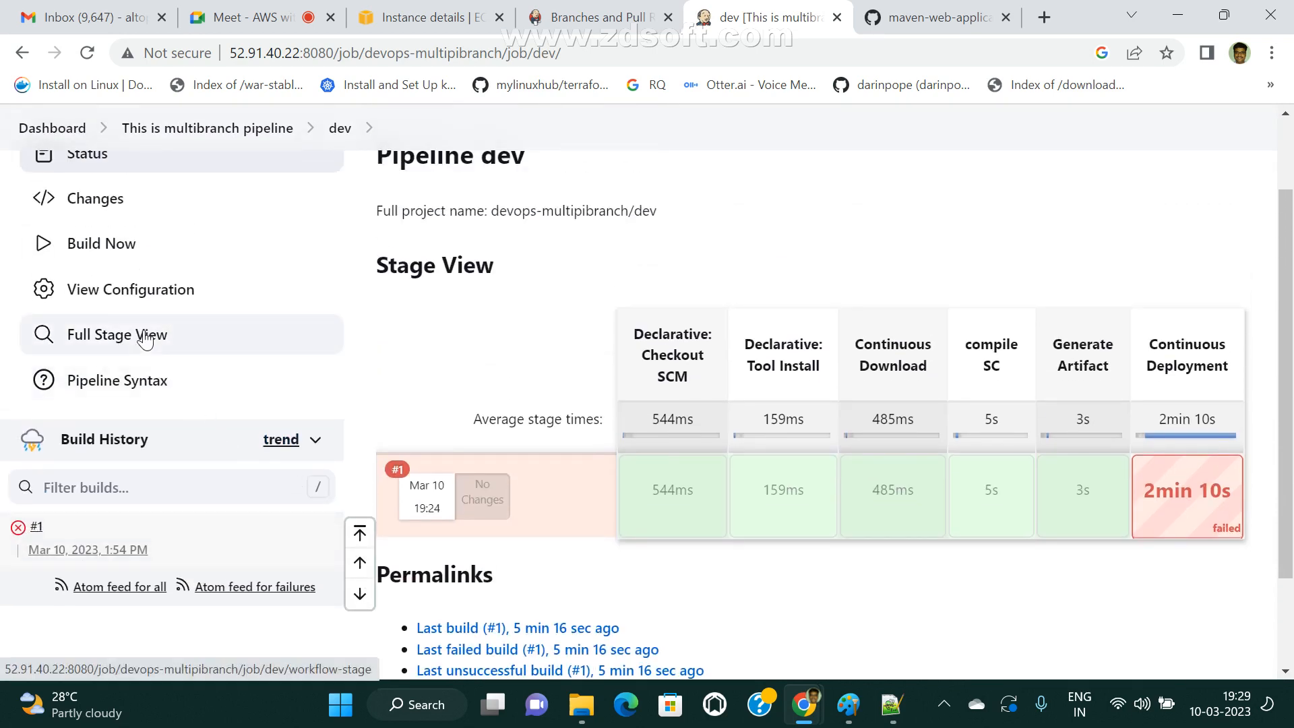
scroll(106, 305, "up", 2)
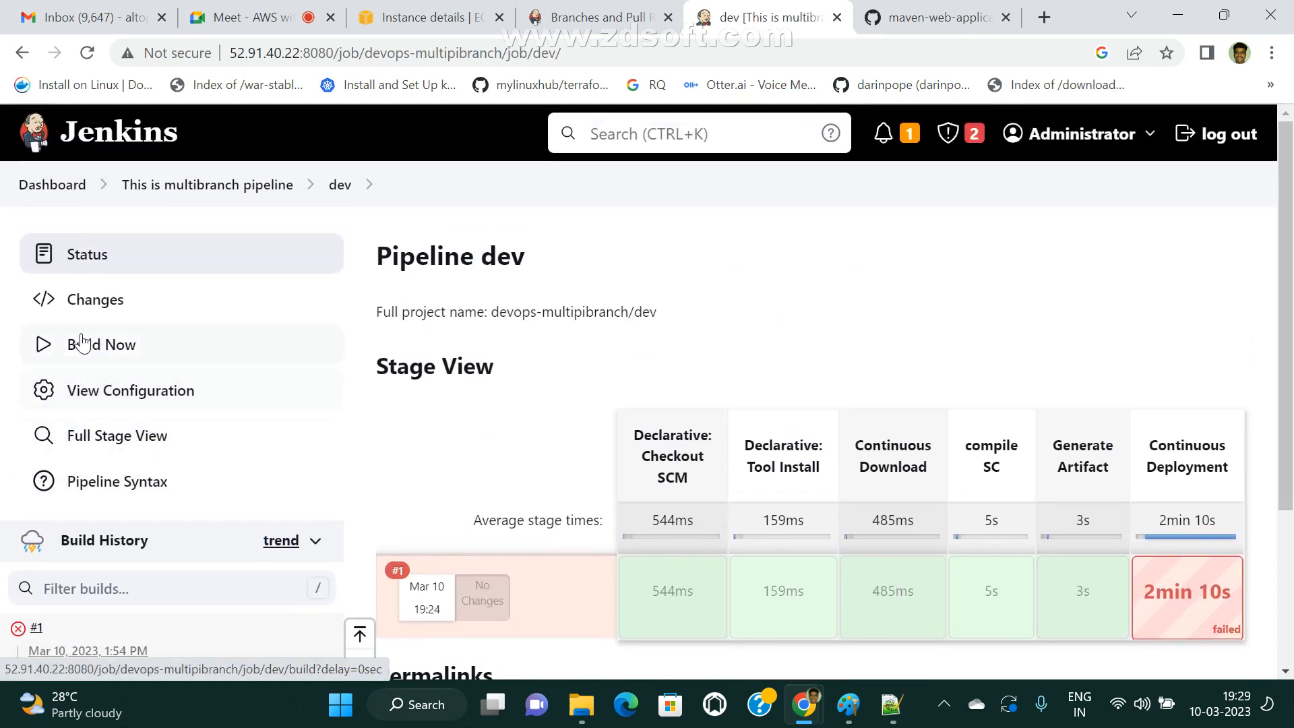
left_click(77, 391)
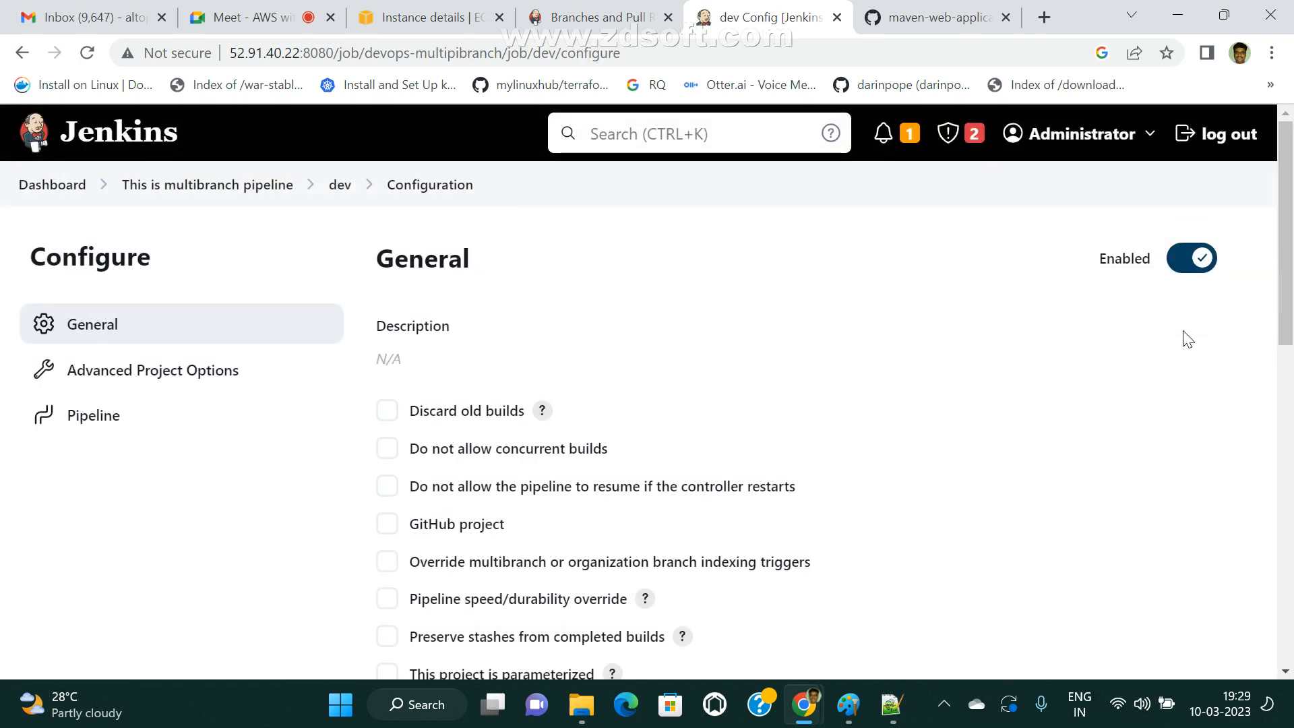
scroll(617, 492, "down", 5)
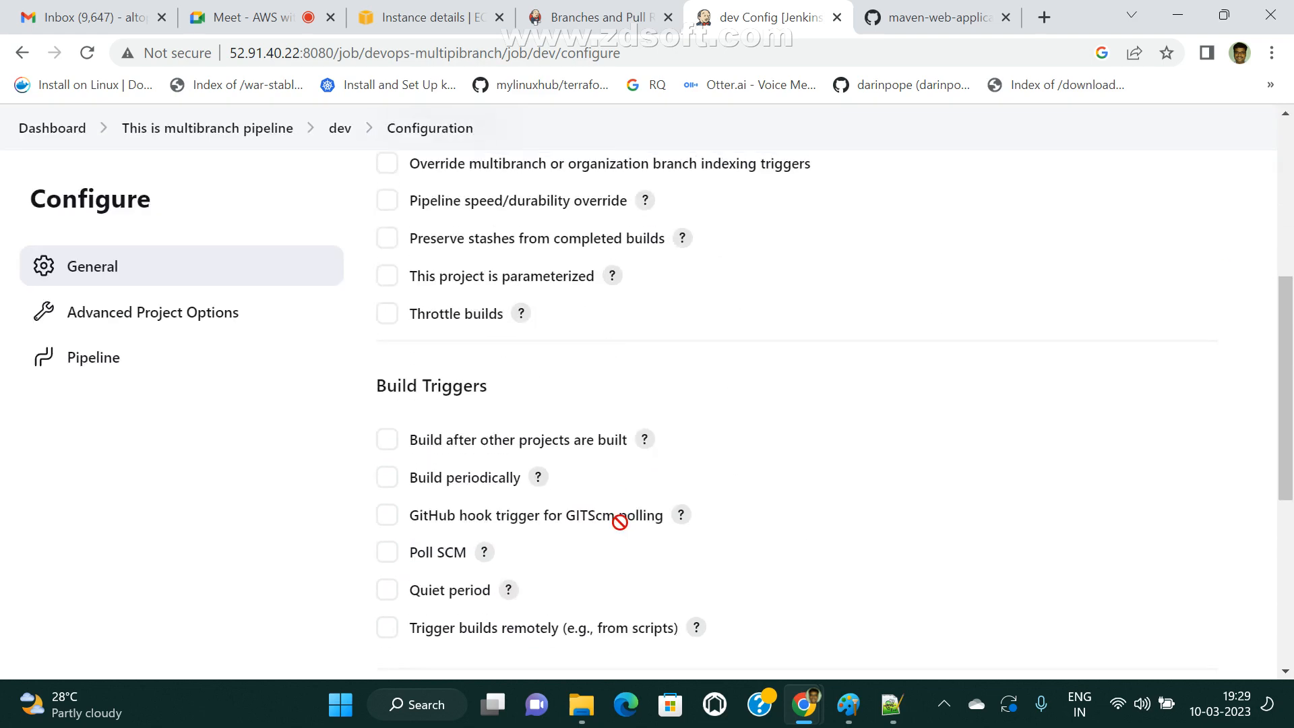
scroll(616, 517, "up", 5)
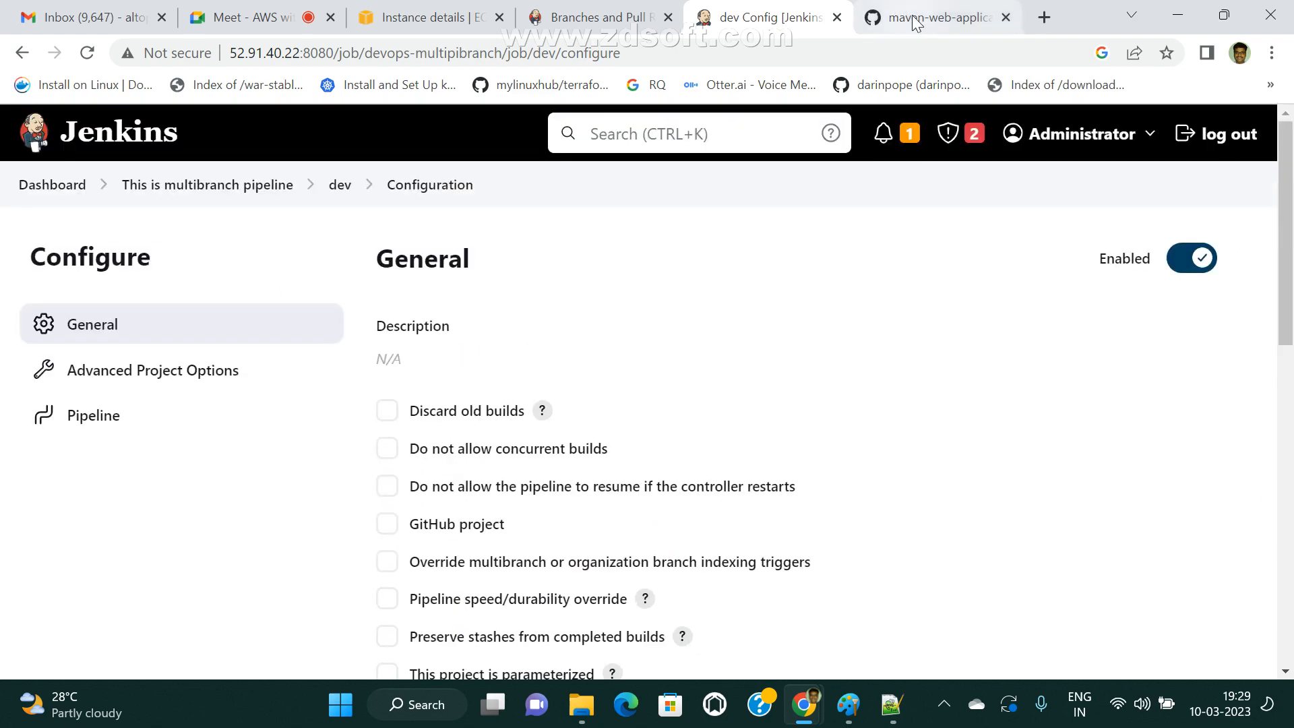
Glance at the Jenkins multibranch documentation, then reopen the multibranch pipeline from the Jenkins dashboard to view its branches.
left_click(600, 17)
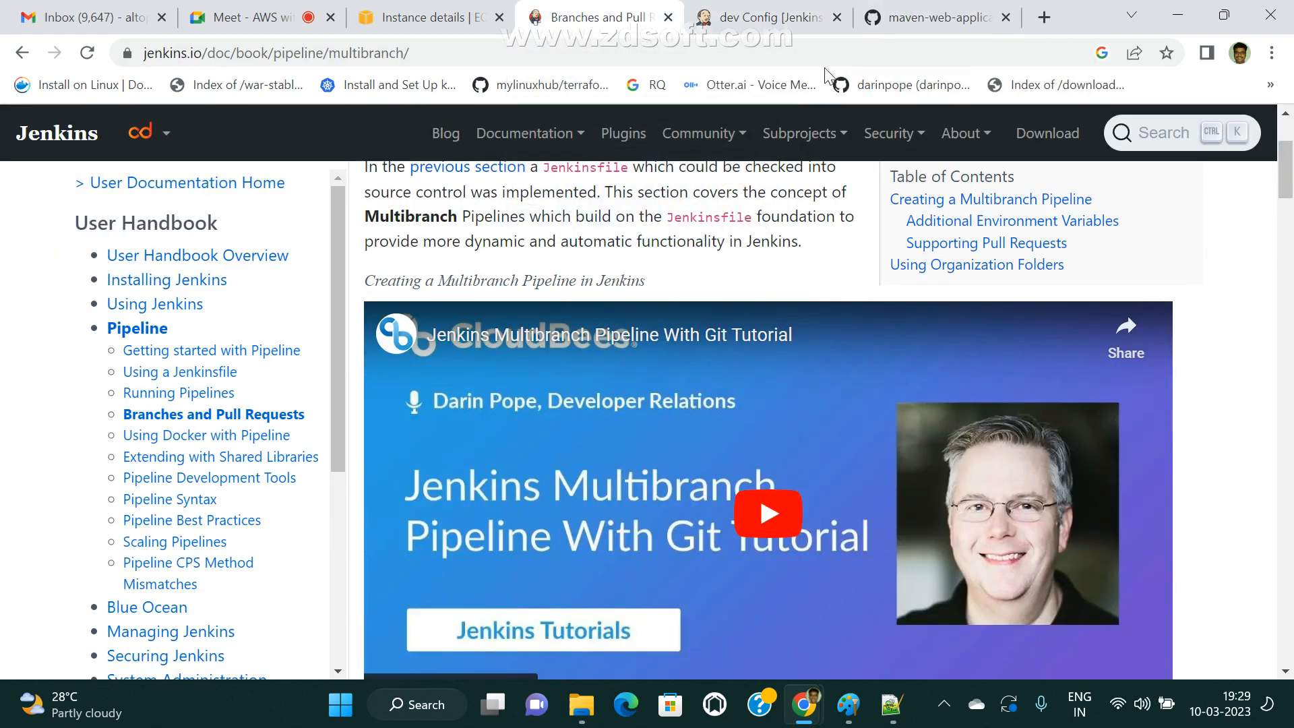
left_click(775, 17)
left_click(52, 185)
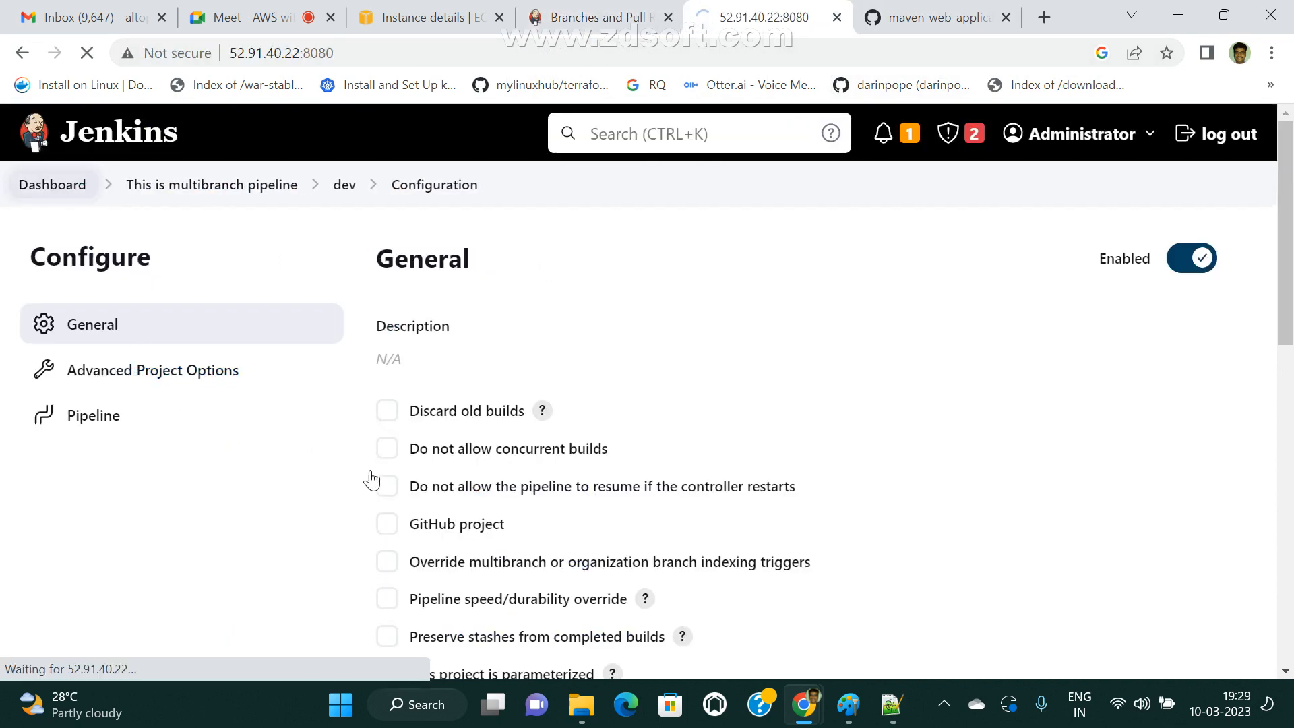
scroll(574, 620, "down", 7)
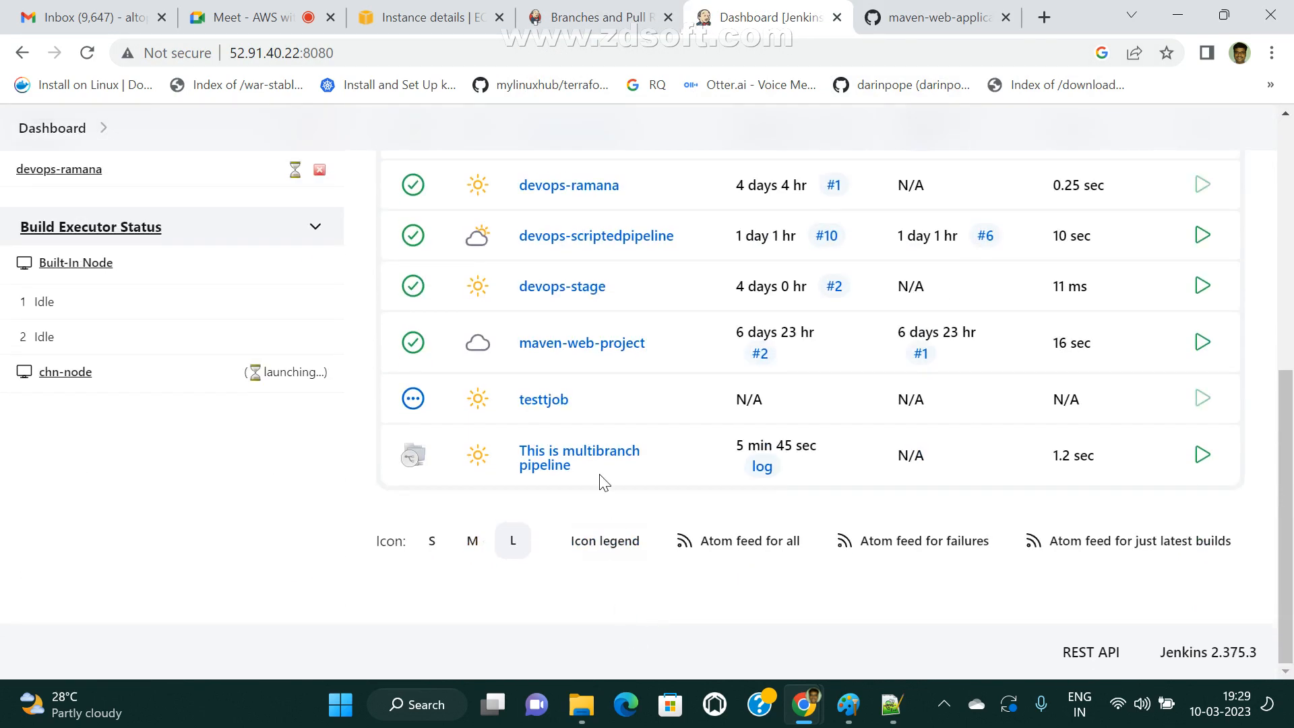
left_click(581, 458)
scroll(512, 506, "down", 5)
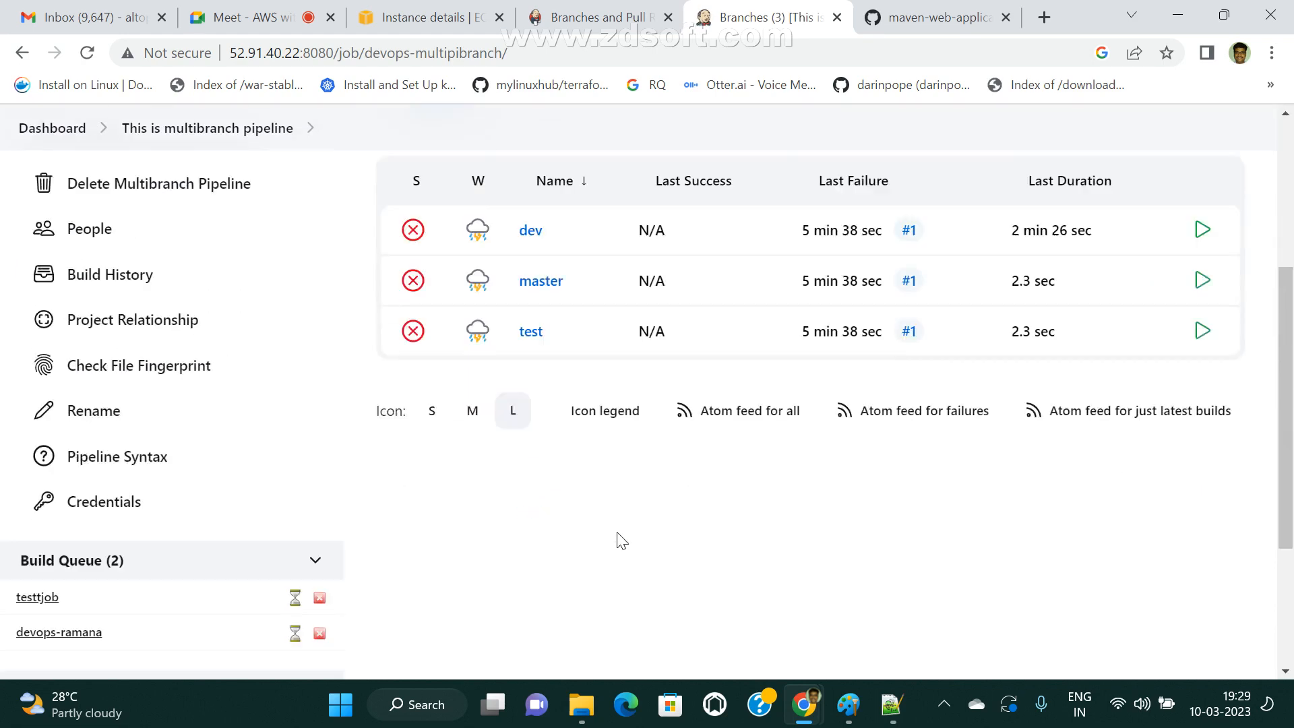
Switch to GitHub, open the maven-web-application repository's home page, and switch back to Jenkins to review the pipeline's branch list.
left_click(935, 16)
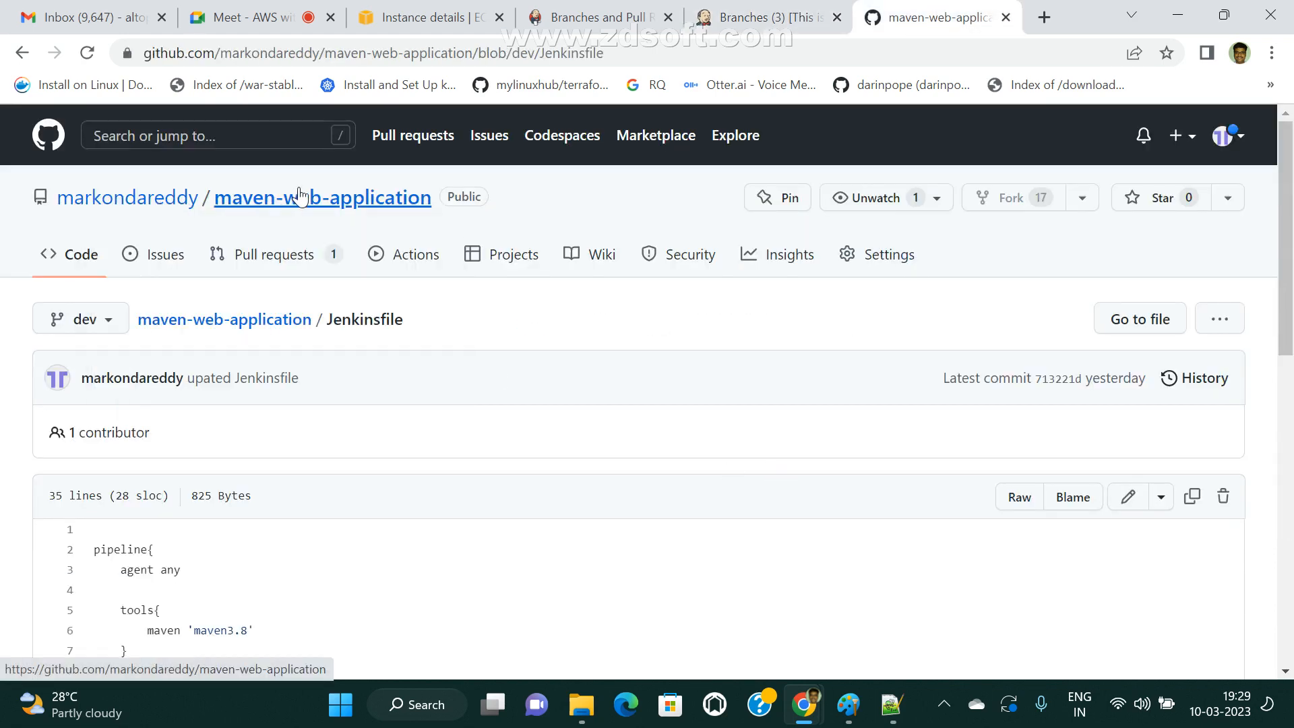
left_click(370, 197)
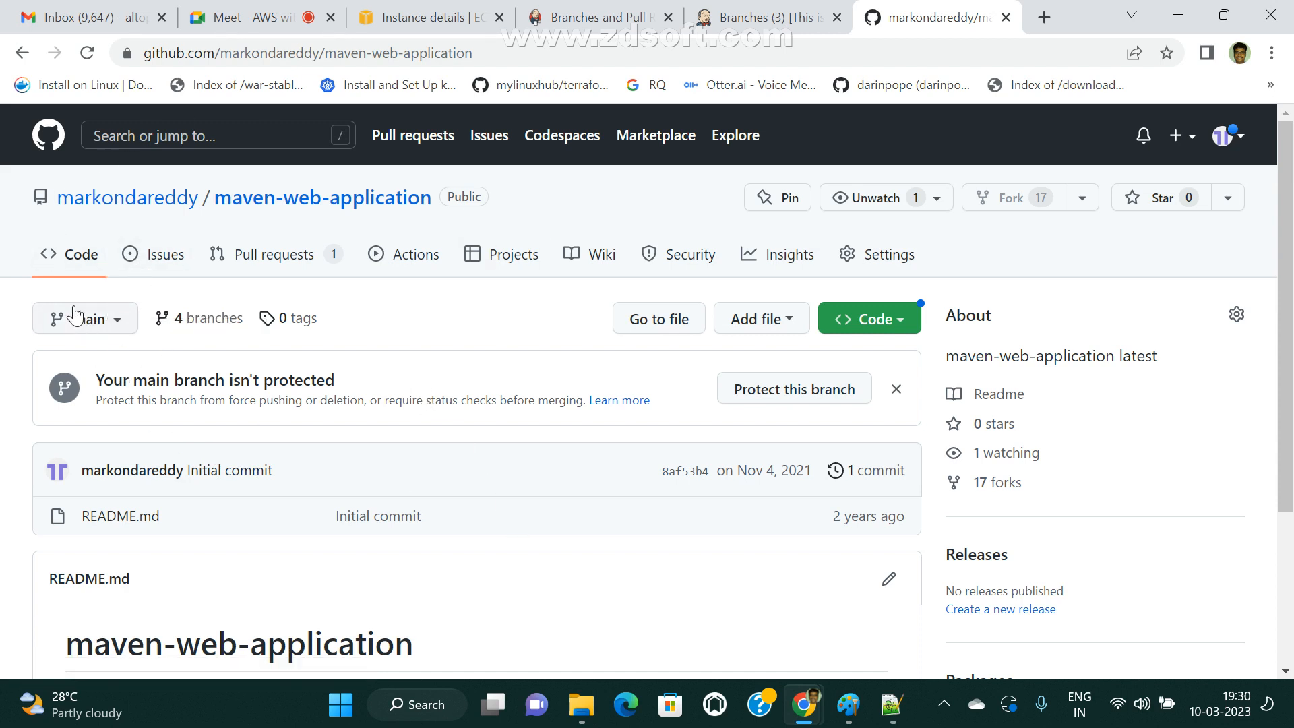
left_click(762, 13)
scroll(260, 433, "up", 5)
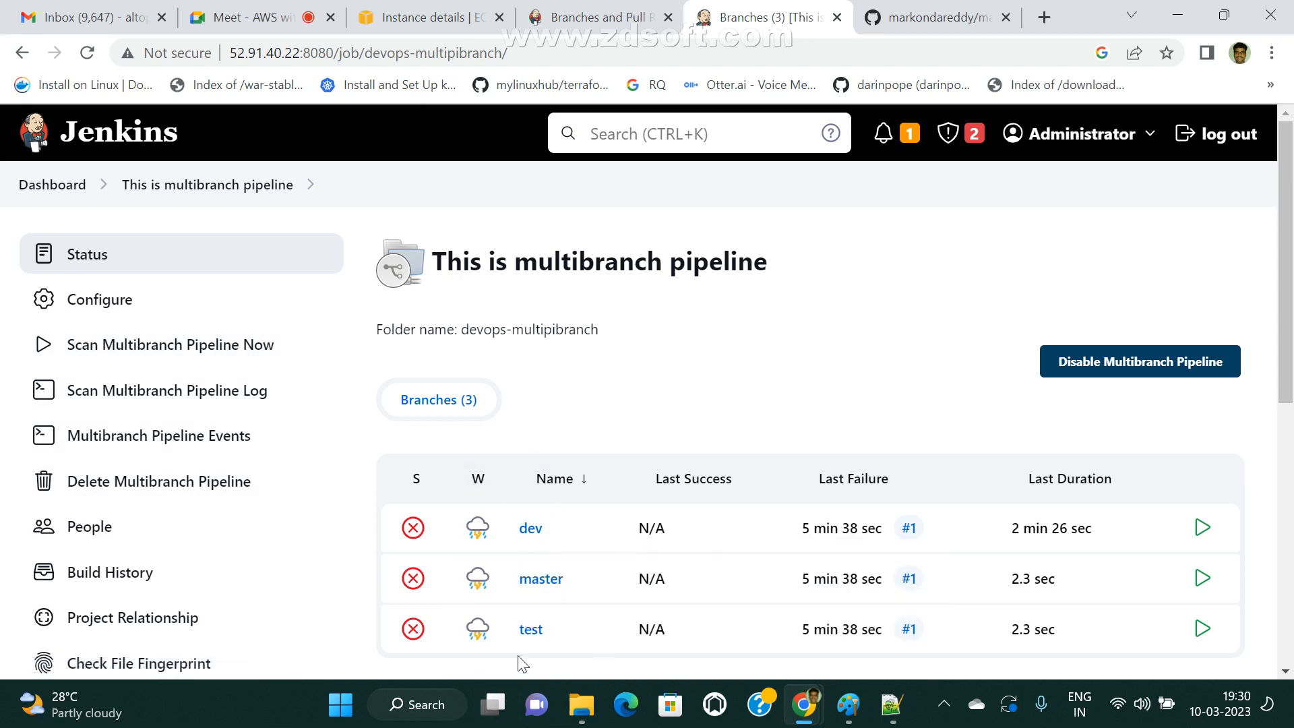
Switch to the maven-web-application repository on GitHub and display its dev branch.
left_click(933, 17)
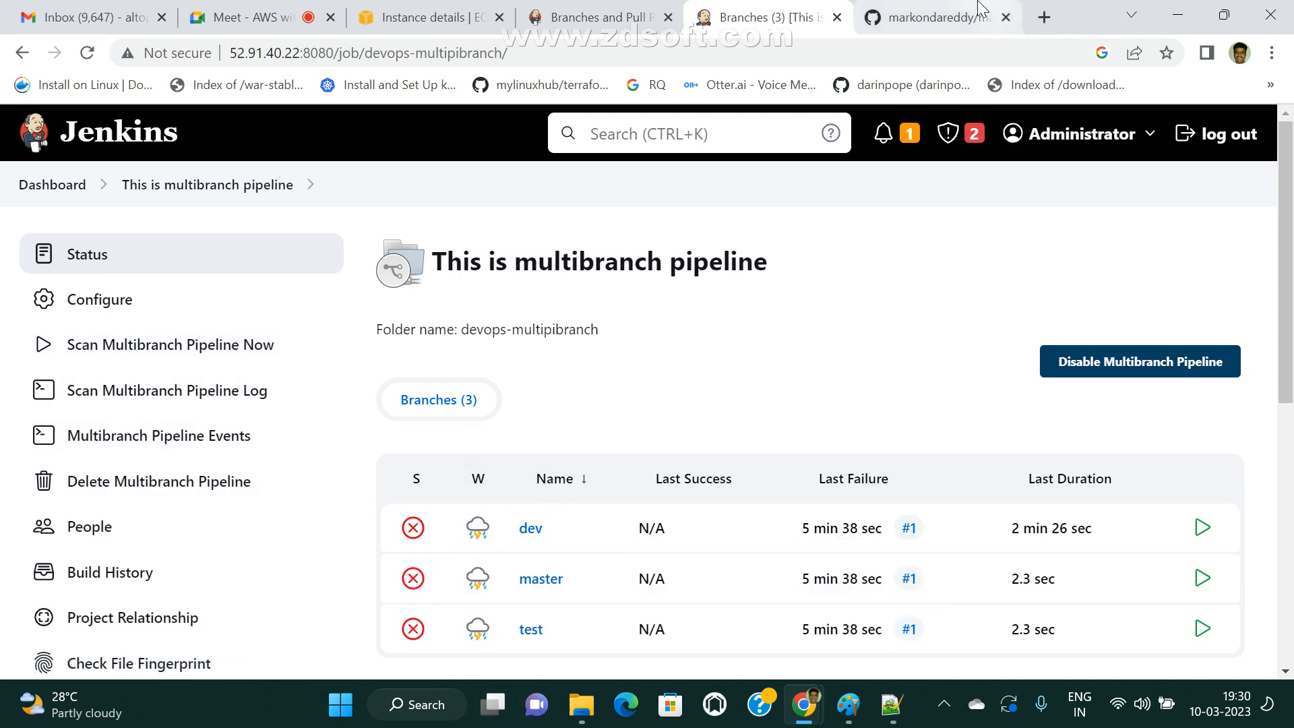
left_click(117, 317)
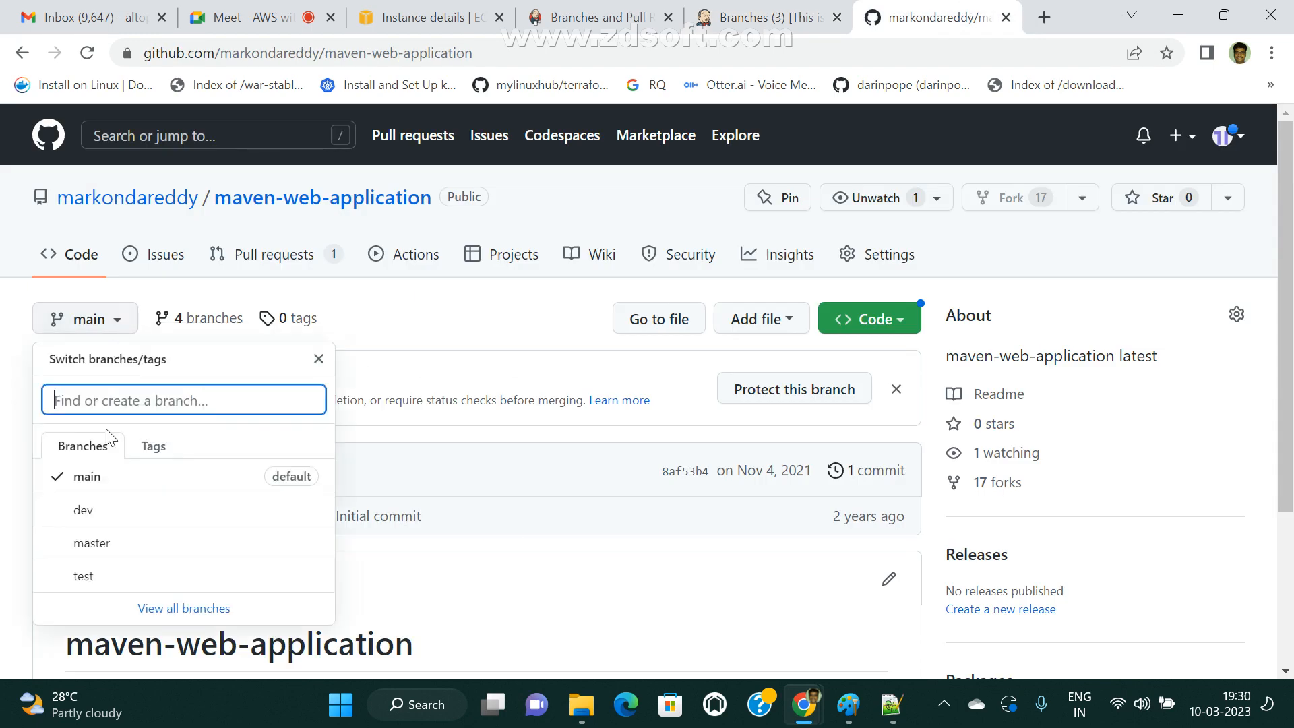
left_click(88, 544)
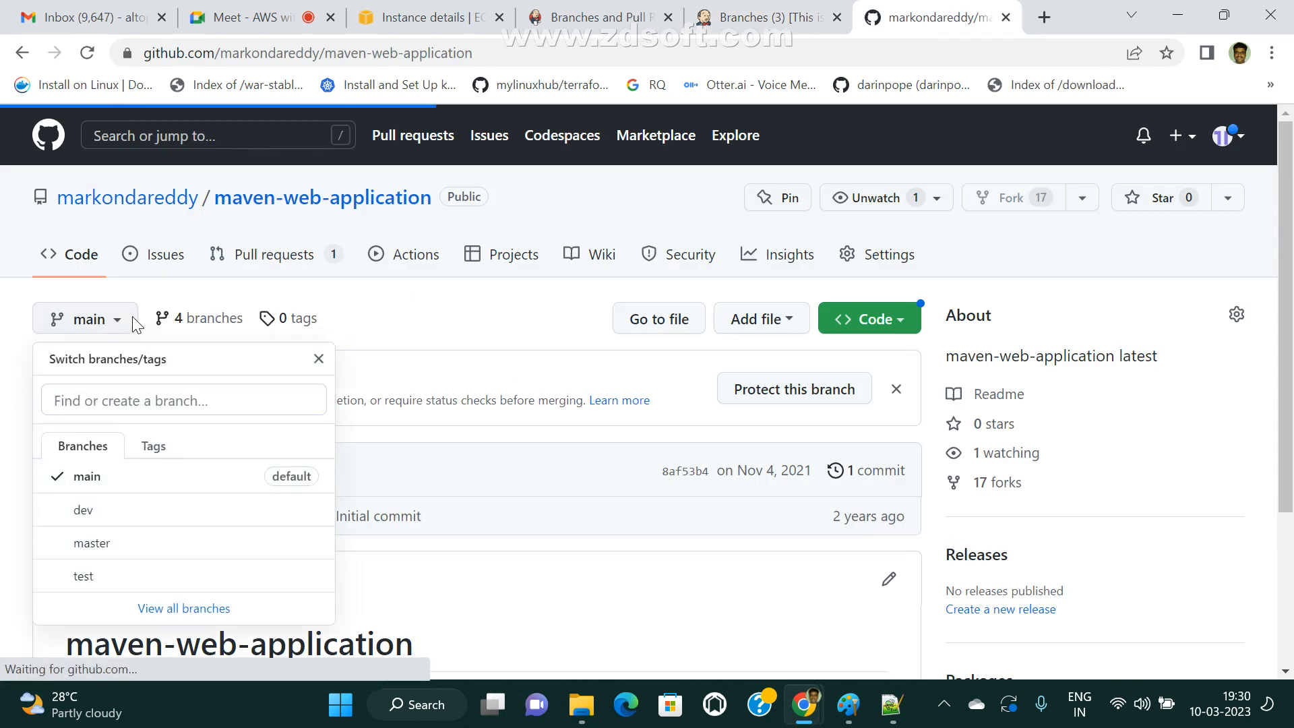
left_click(128, 322)
left_click(90, 512)
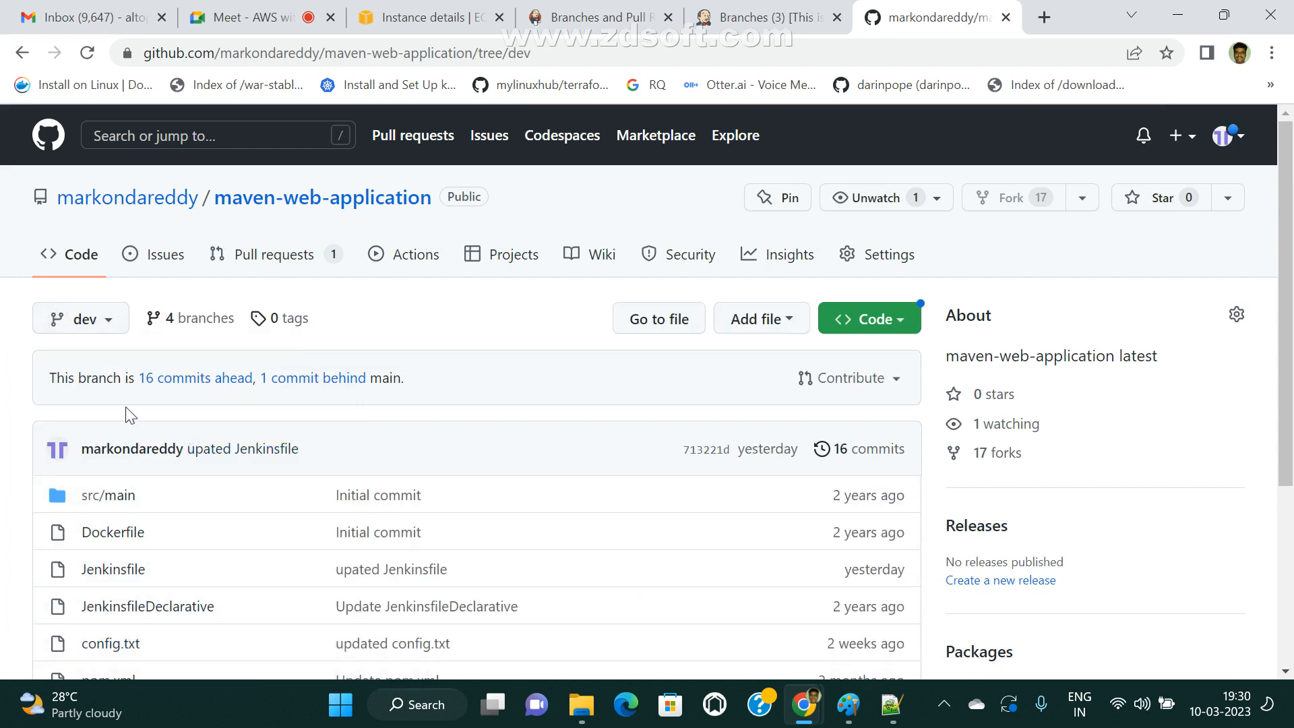
Create a new branch named feature from the dev branch in the maven-web-application repository.
left_click(118, 319)
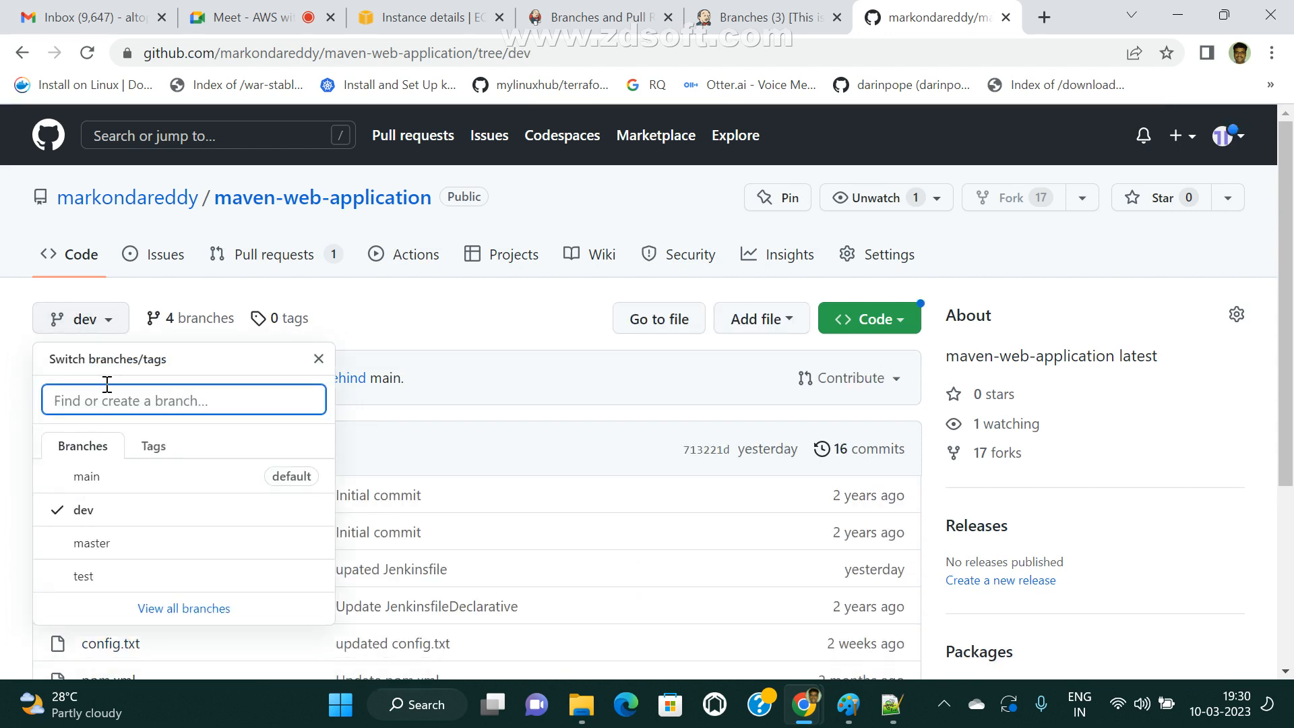
type("fea")
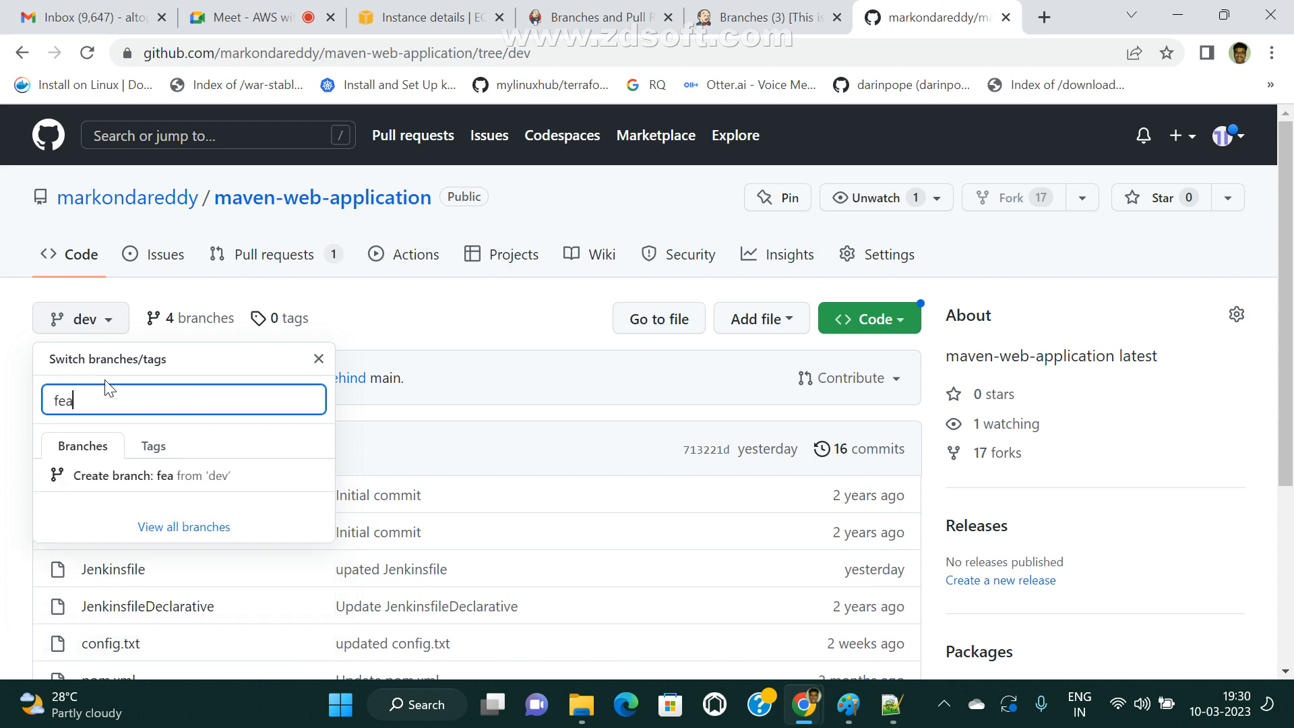
type("ture")
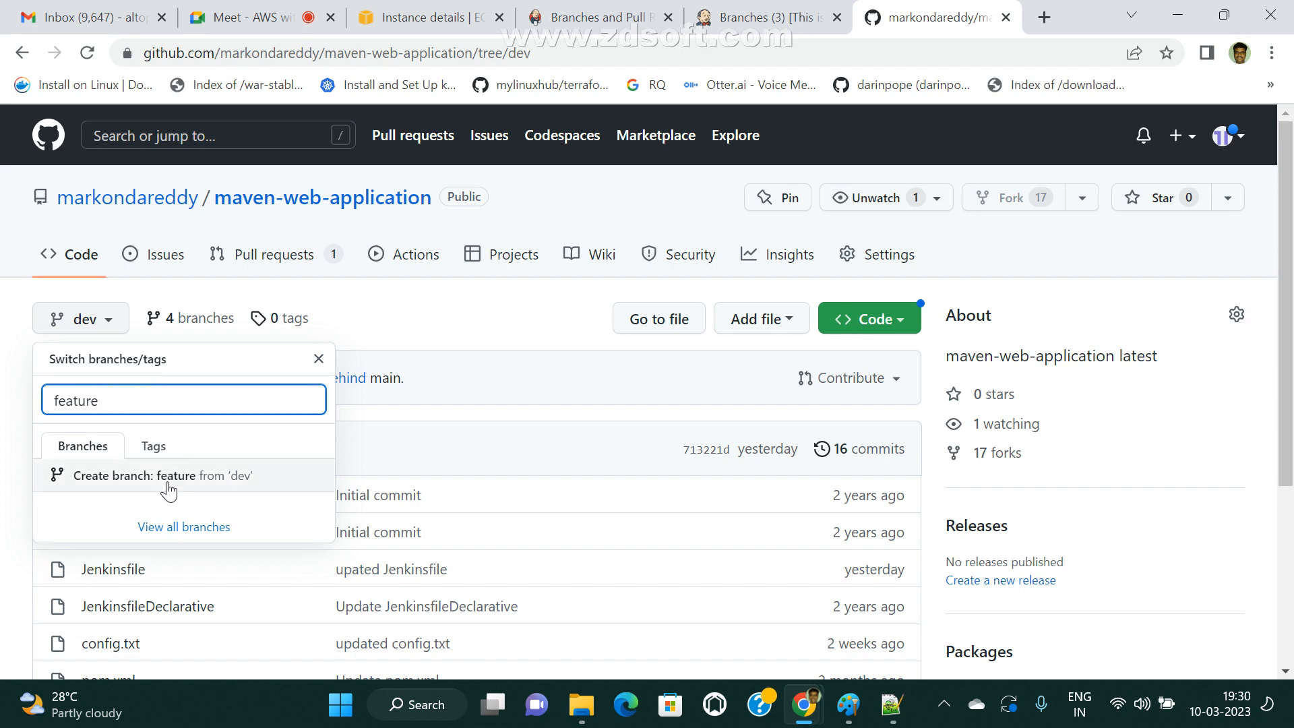
left_click(121, 476)
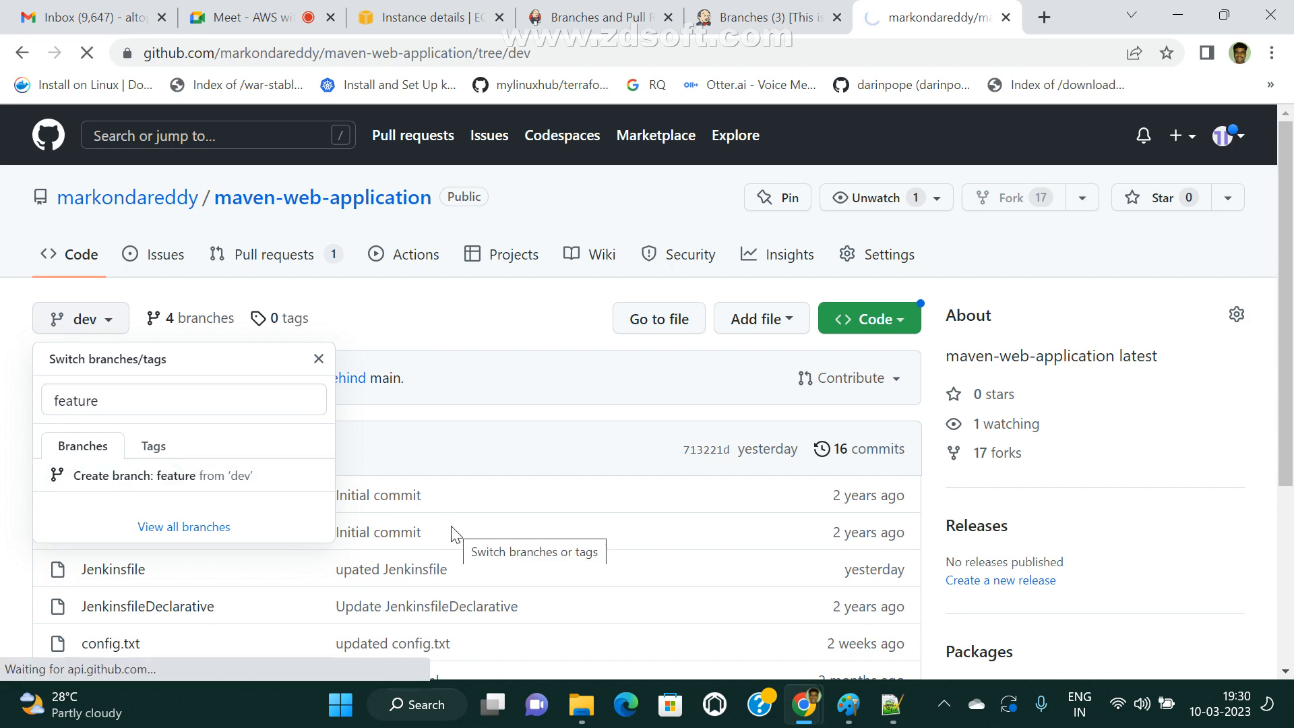
Display the maven-web-application repository's list of branches on GitHub, with the feature branch as the current one.
scroll(282, 518, "down", 1)
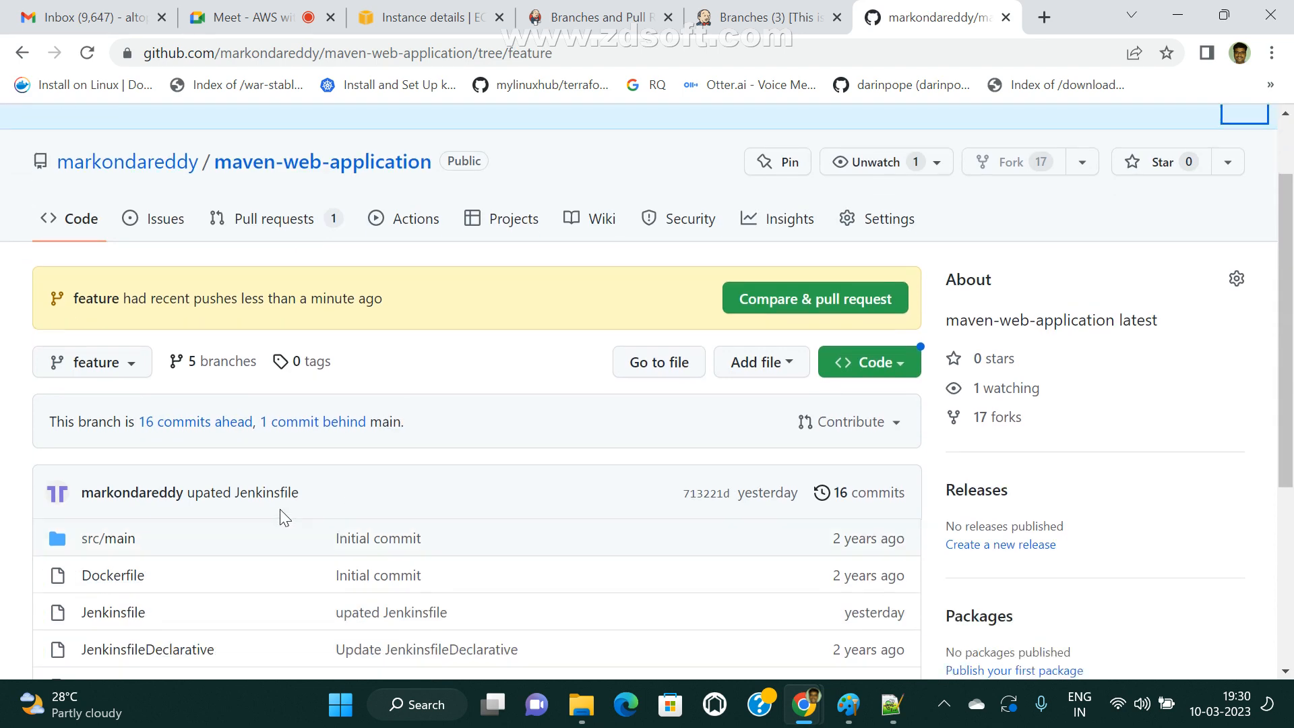
left_click(128, 357)
scroll(111, 590, "down", 3)
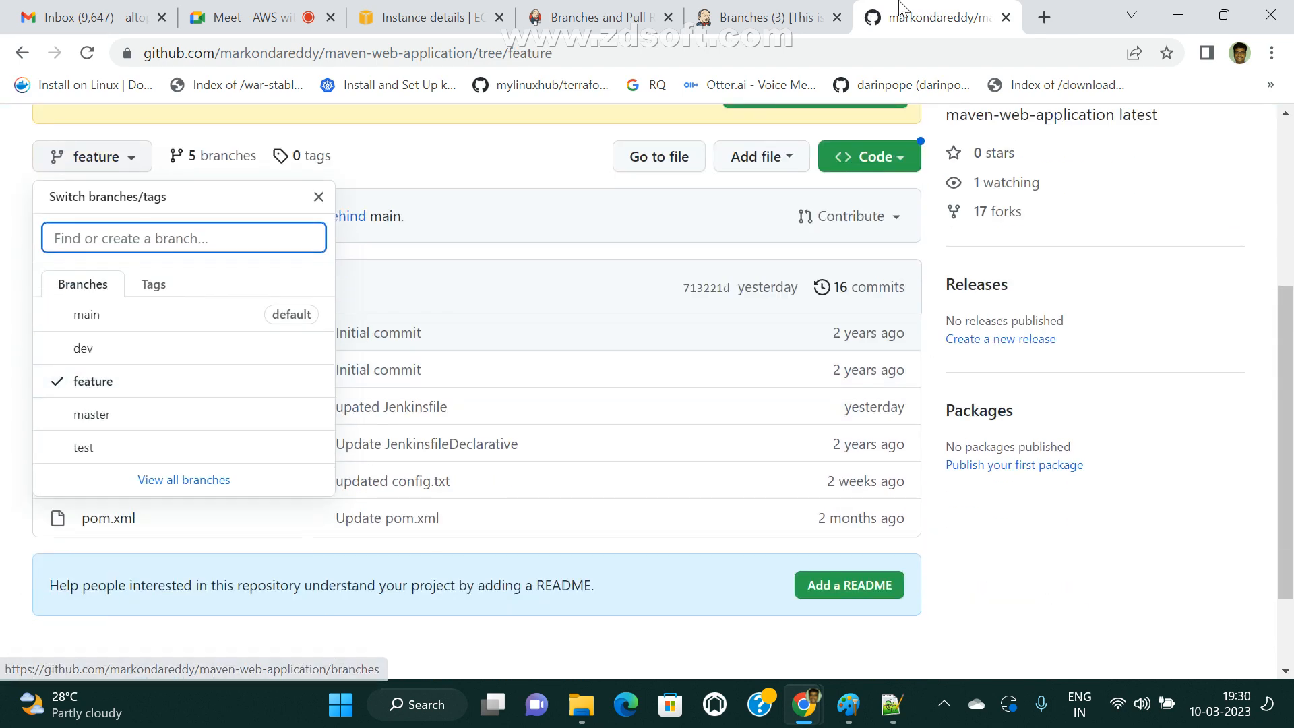
Switch to Jenkins and reopen the devops-multipibranch pipeline from the dashboard to review its branch list.
left_click(768, 17)
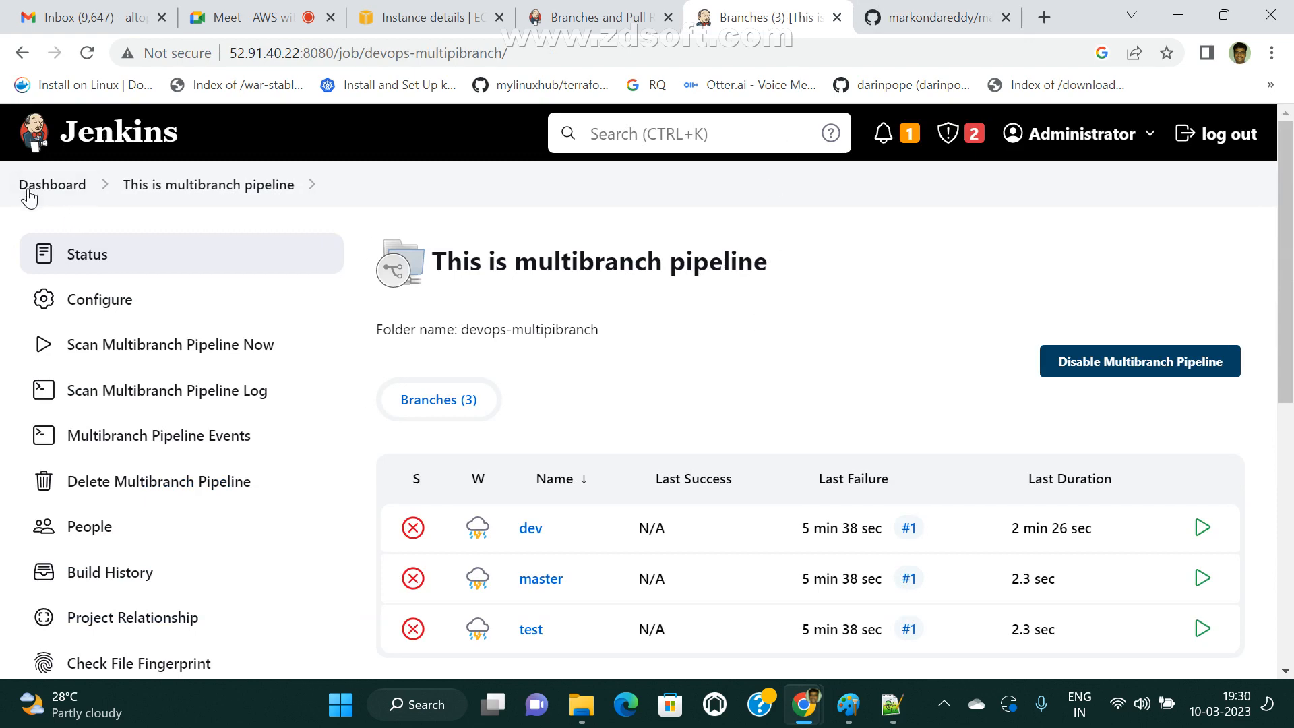
left_click(52, 184)
scroll(677, 435, "down", 8)
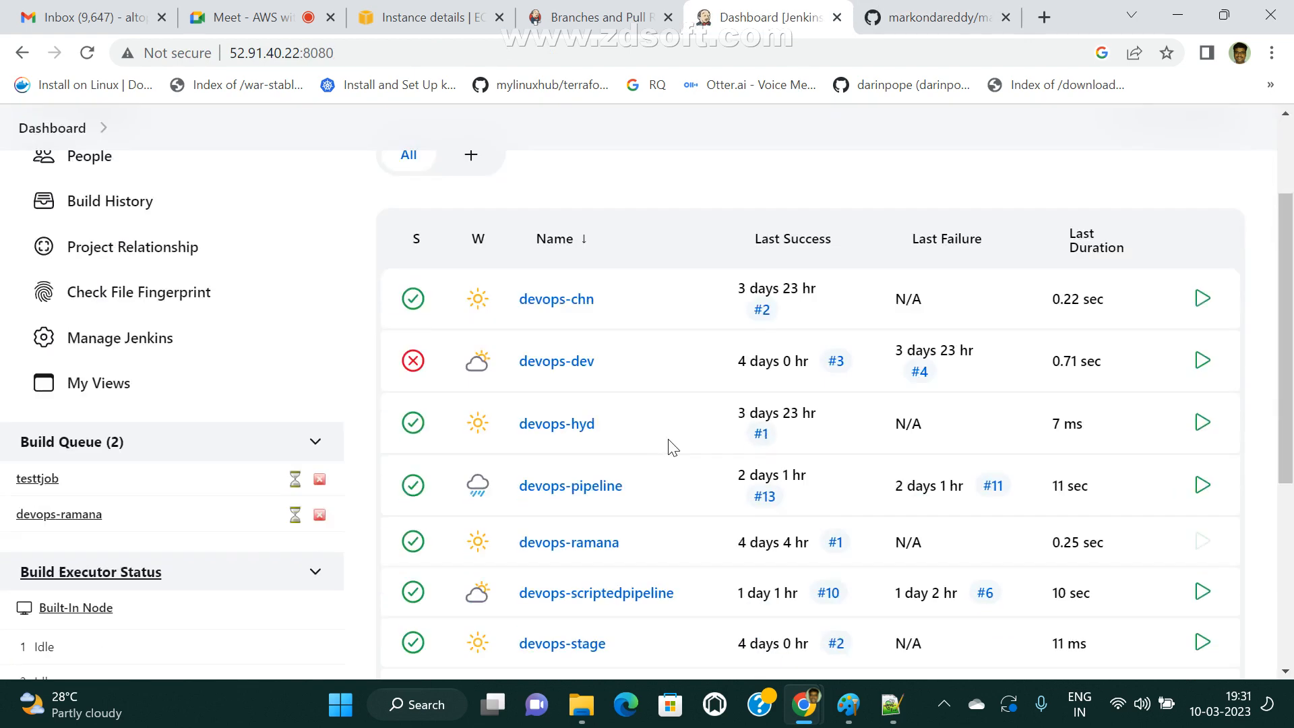
left_click(593, 456)
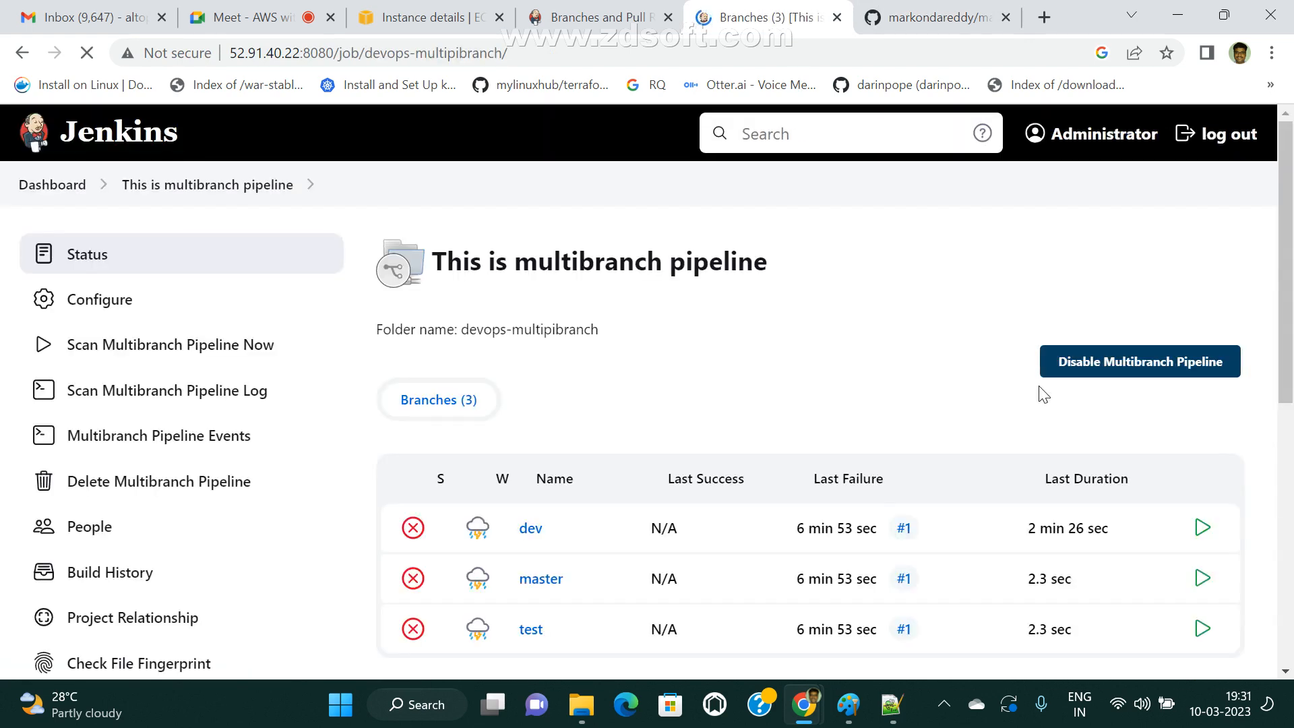
scroll(982, 370, "down", 2)
mouse_move(454, 434)
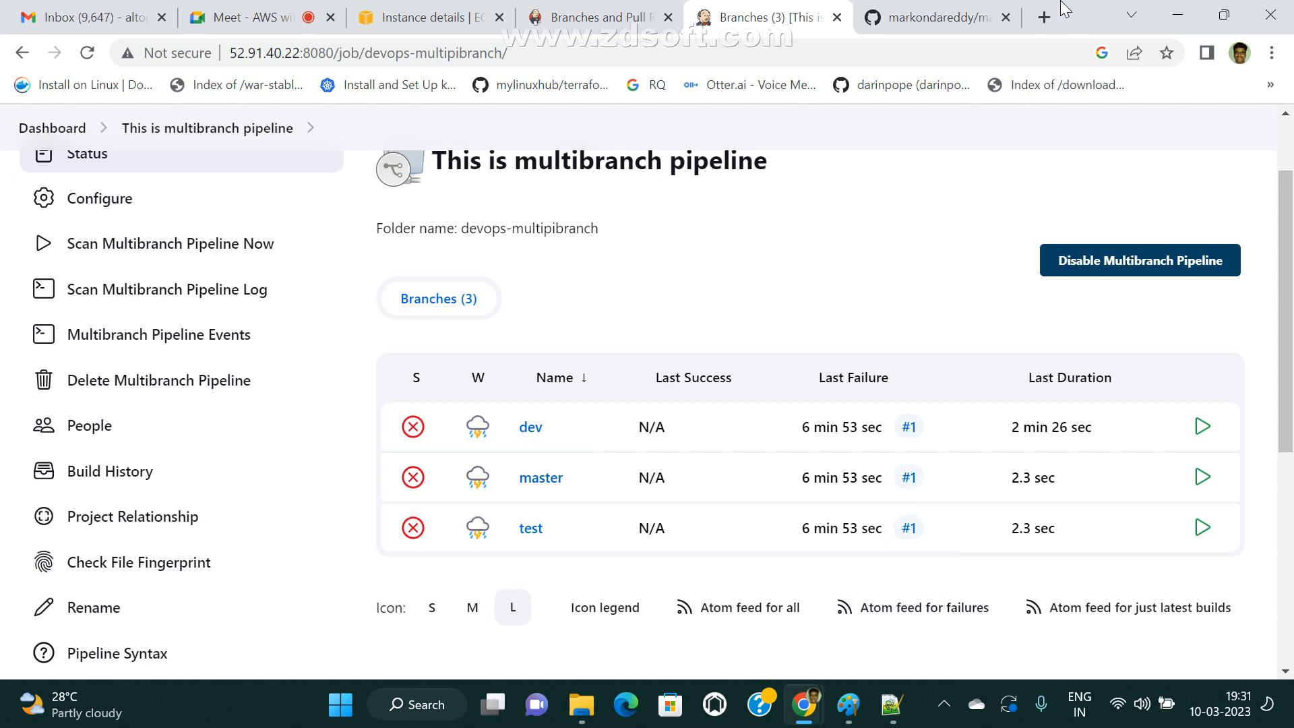
Switch to the maven-web-application repository on GitHub and dismiss its branch list to view the feature branch.
left_click(937, 17)
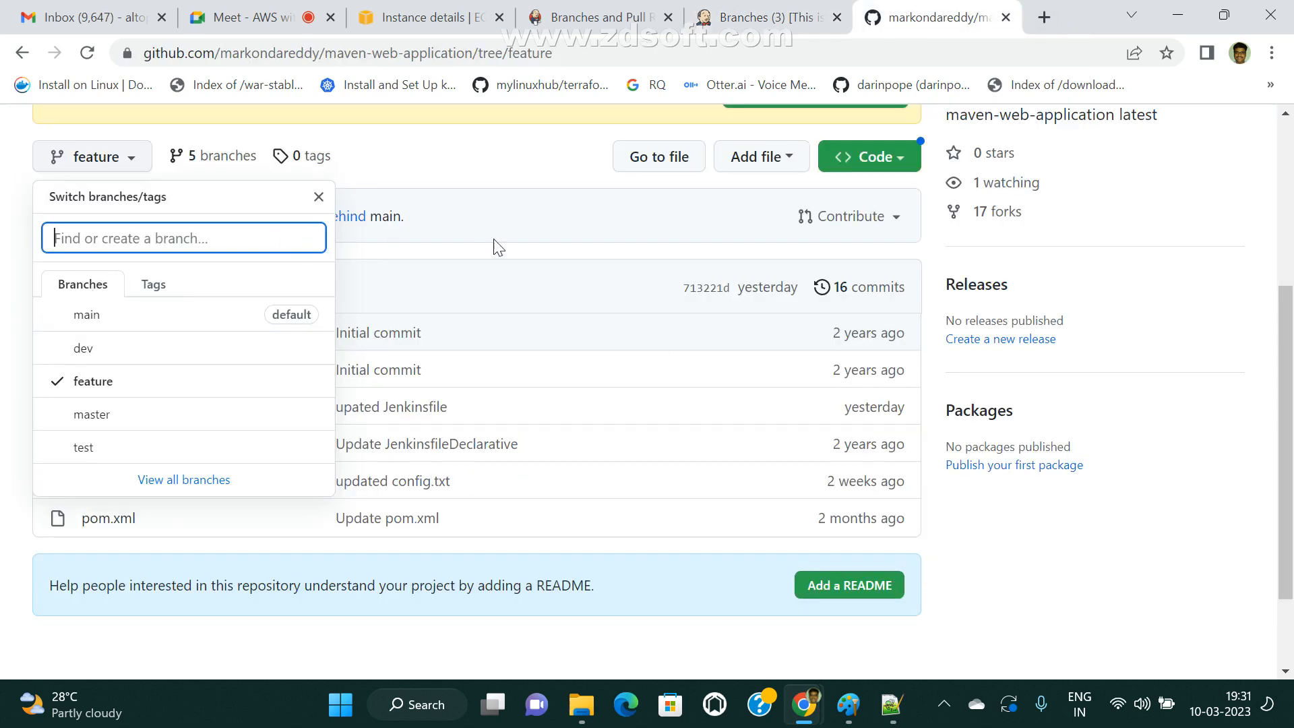
left_click(516, 232)
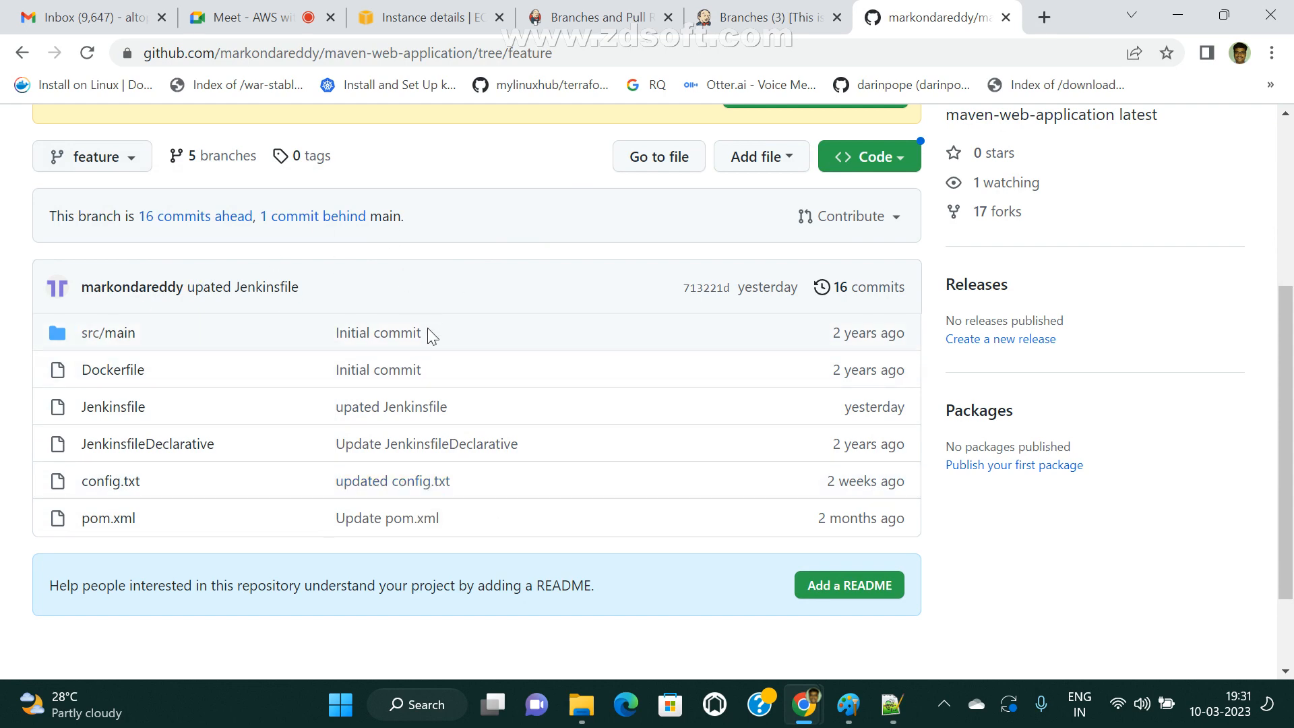
scroll(431, 335, "up", 5)
Switch to Jenkins, run a scan of the devops-multipibranch pipeline and reload its branch list.
left_click(766, 15)
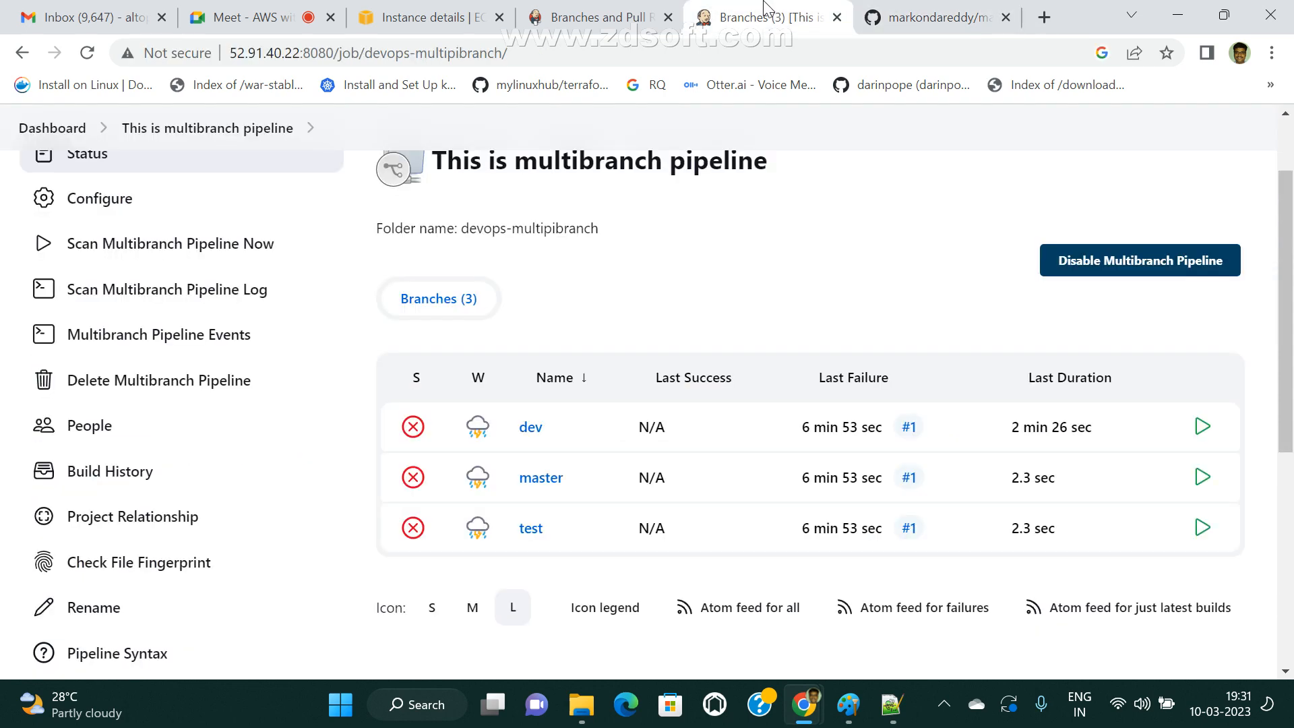
scroll(780, 261, "up", 2)
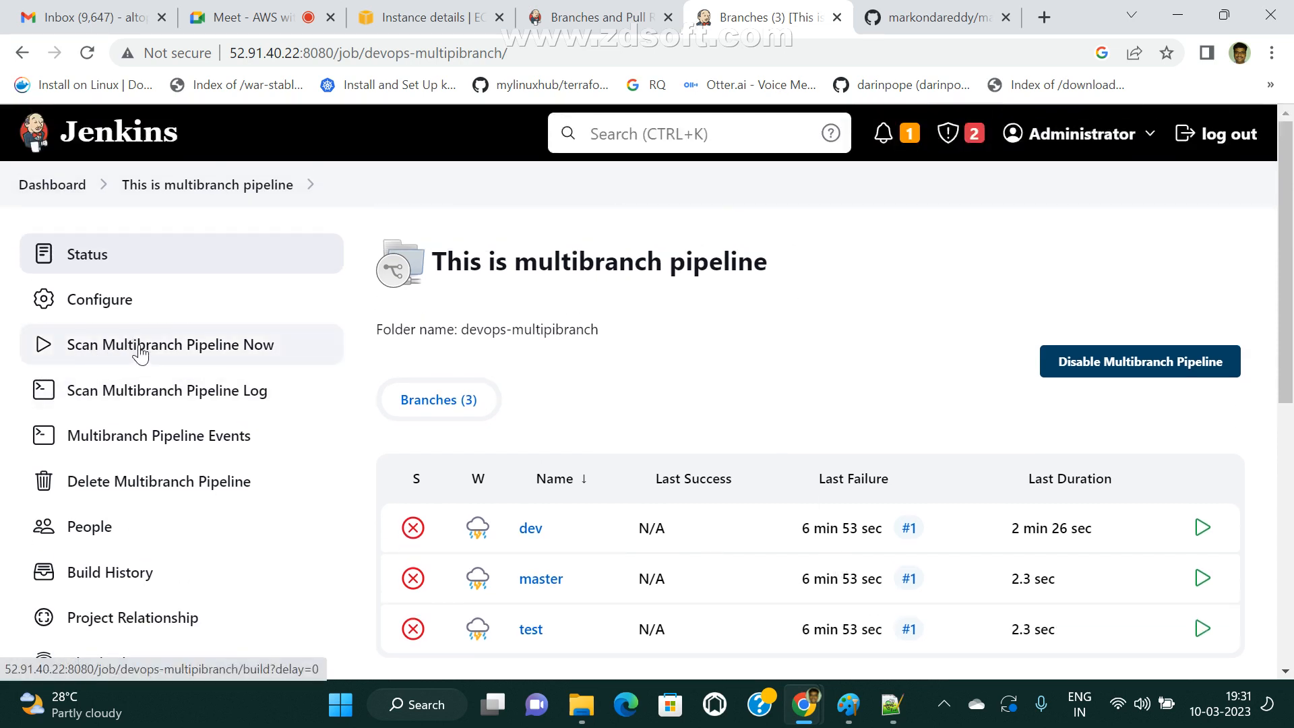
left_click(251, 349)
scroll(800, 286, "down", 5)
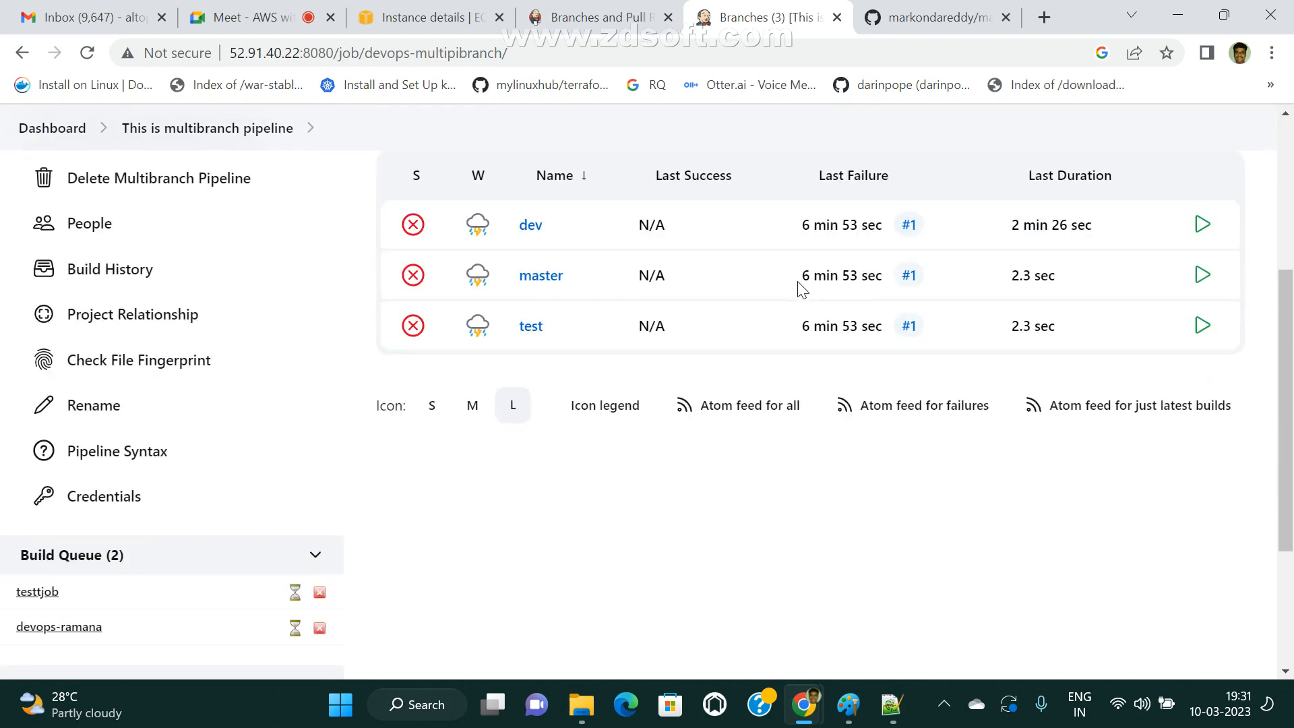
scroll(800, 287, "up", 5)
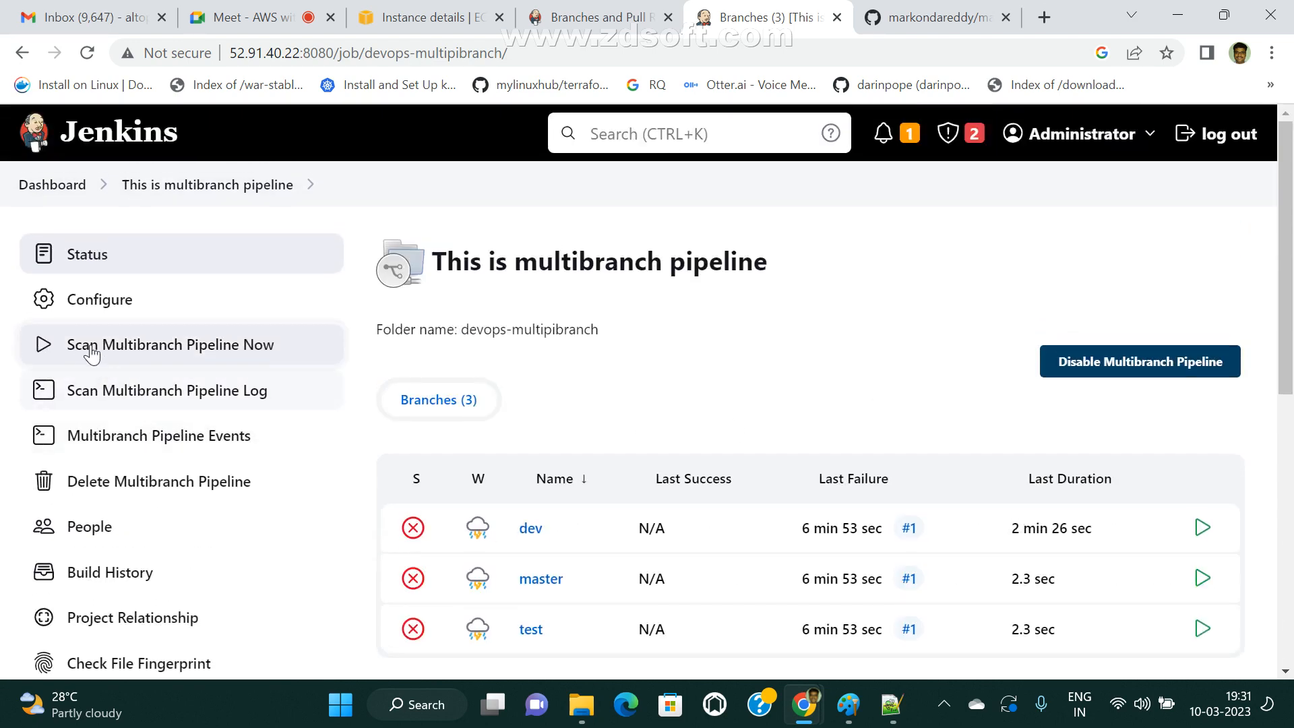
left_click(44, 353)
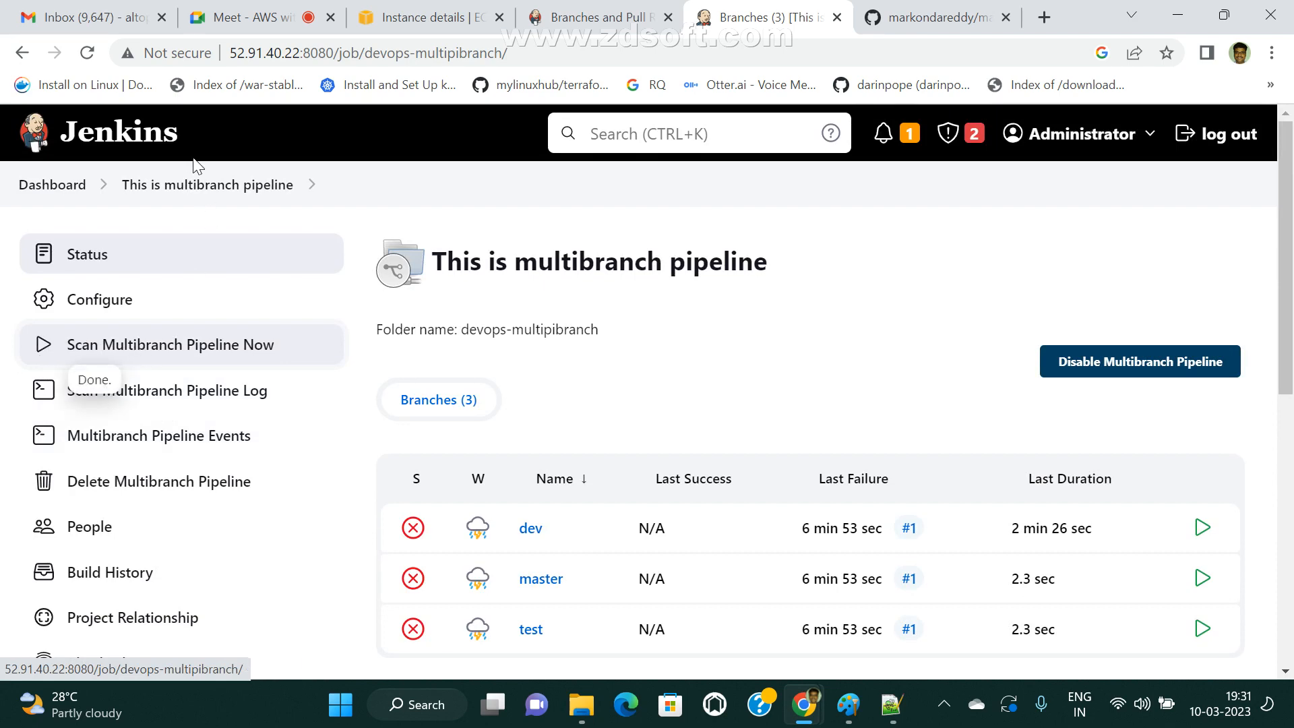
left_click(138, 194)
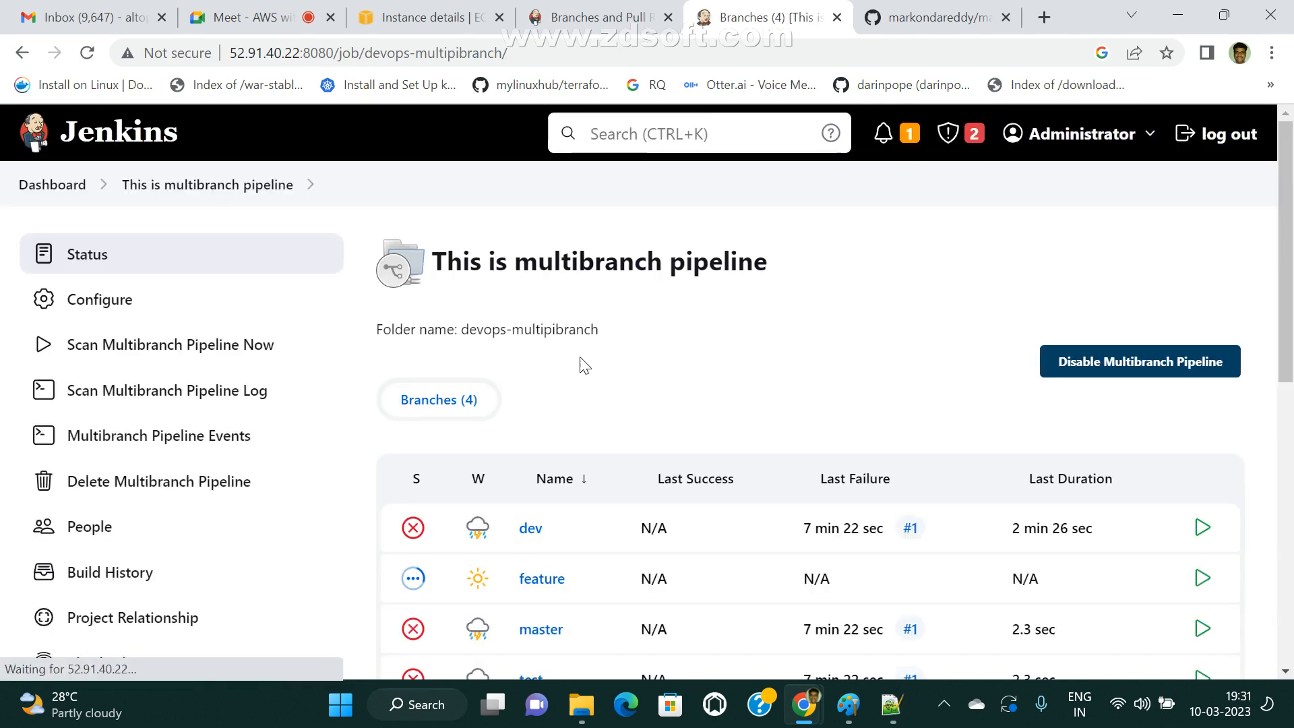
Examine the build executor status and the pipeline's branch list, glancing at the feature branch on GitHub in between.
scroll(728, 518, "down", 8)
scroll(565, 480, "down", 2)
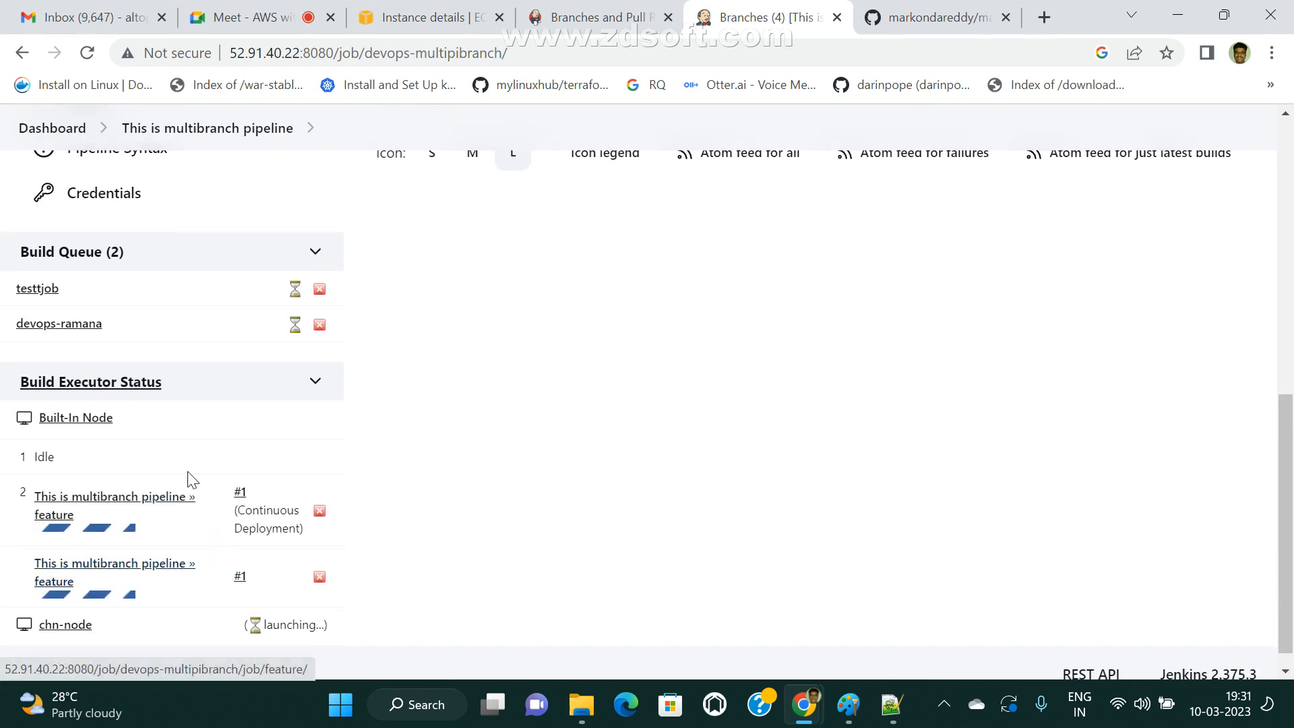
scroll(164, 566, "up", 7)
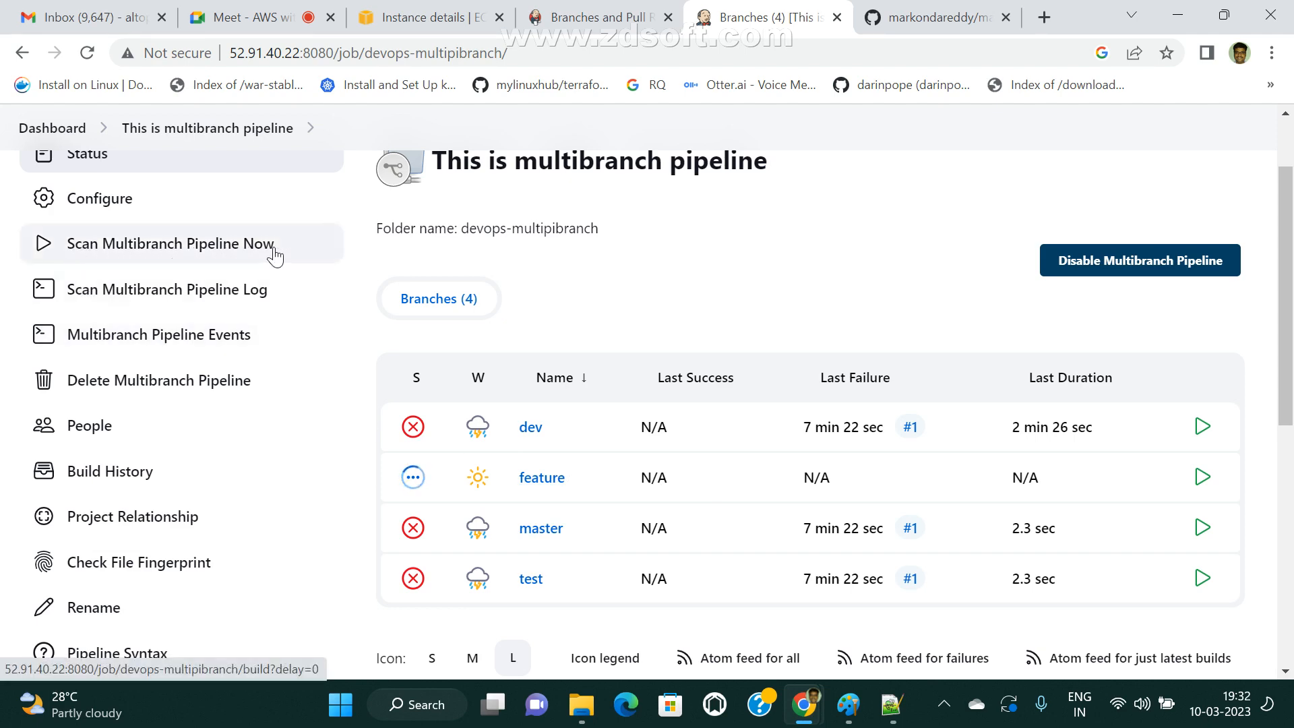
left_click(934, 16)
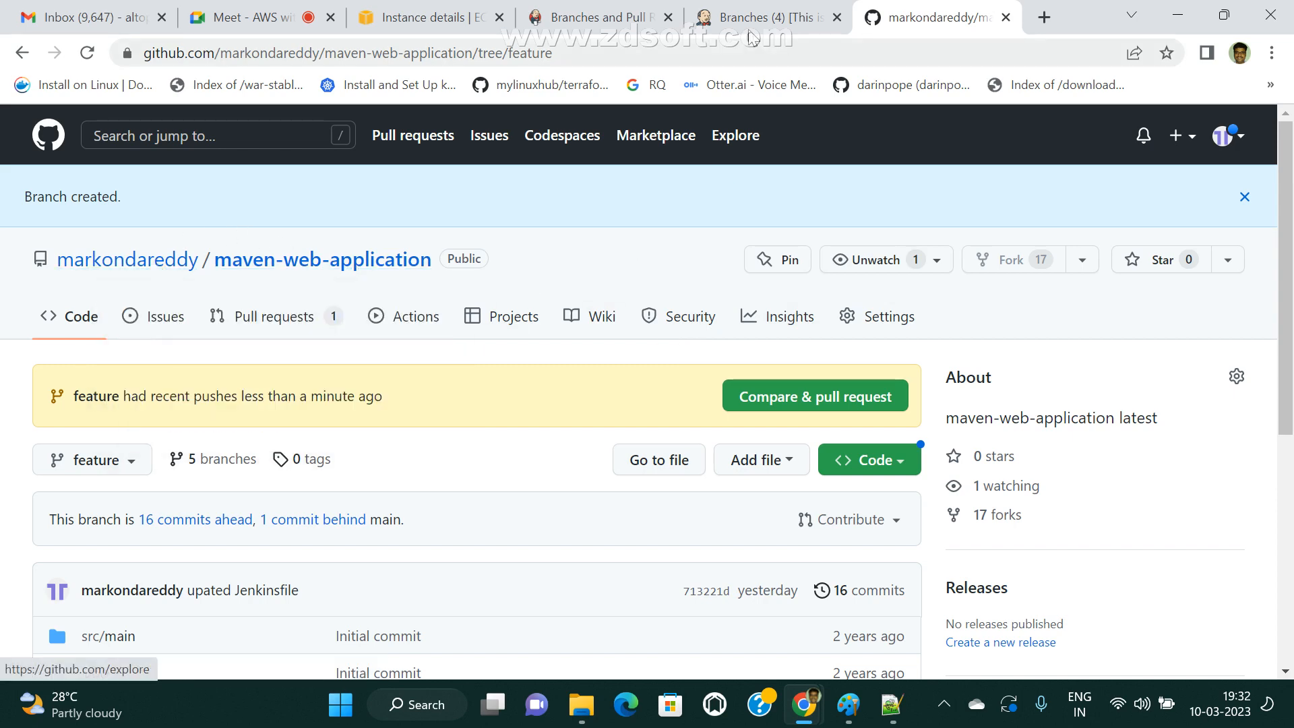
left_click(786, 17)
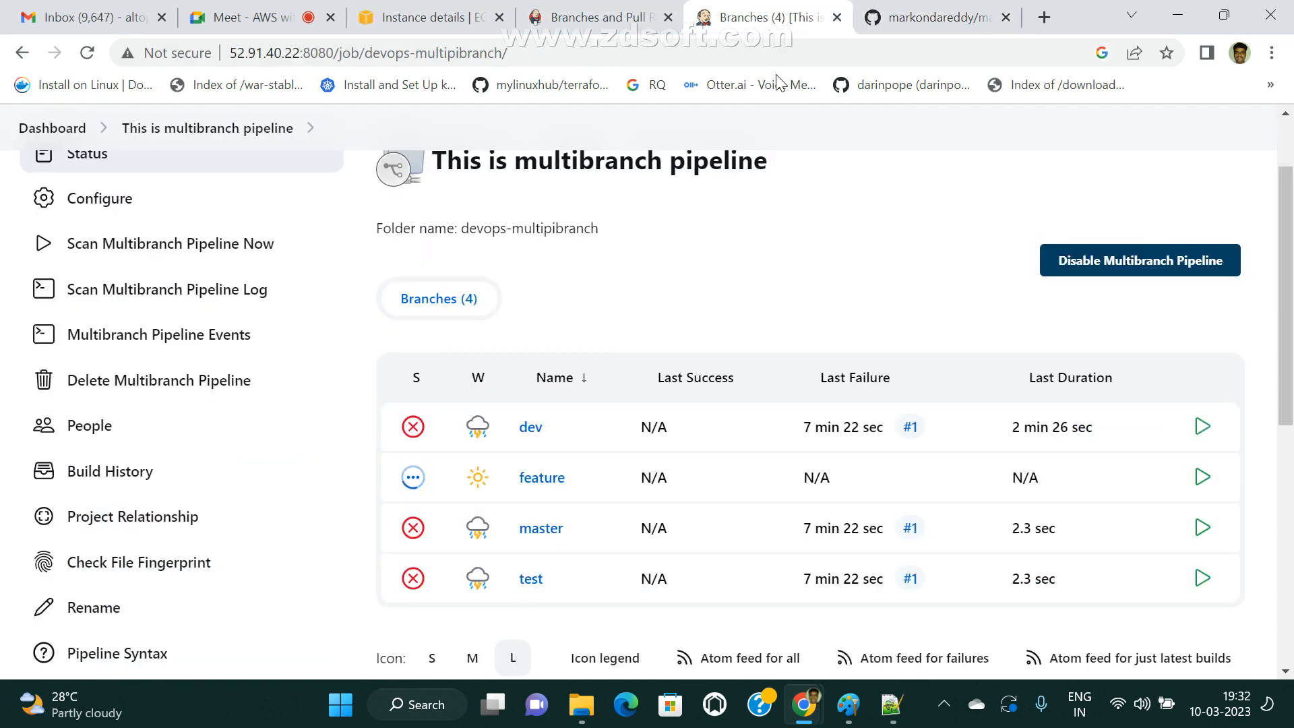
scroll(207, 321, "up", 2)
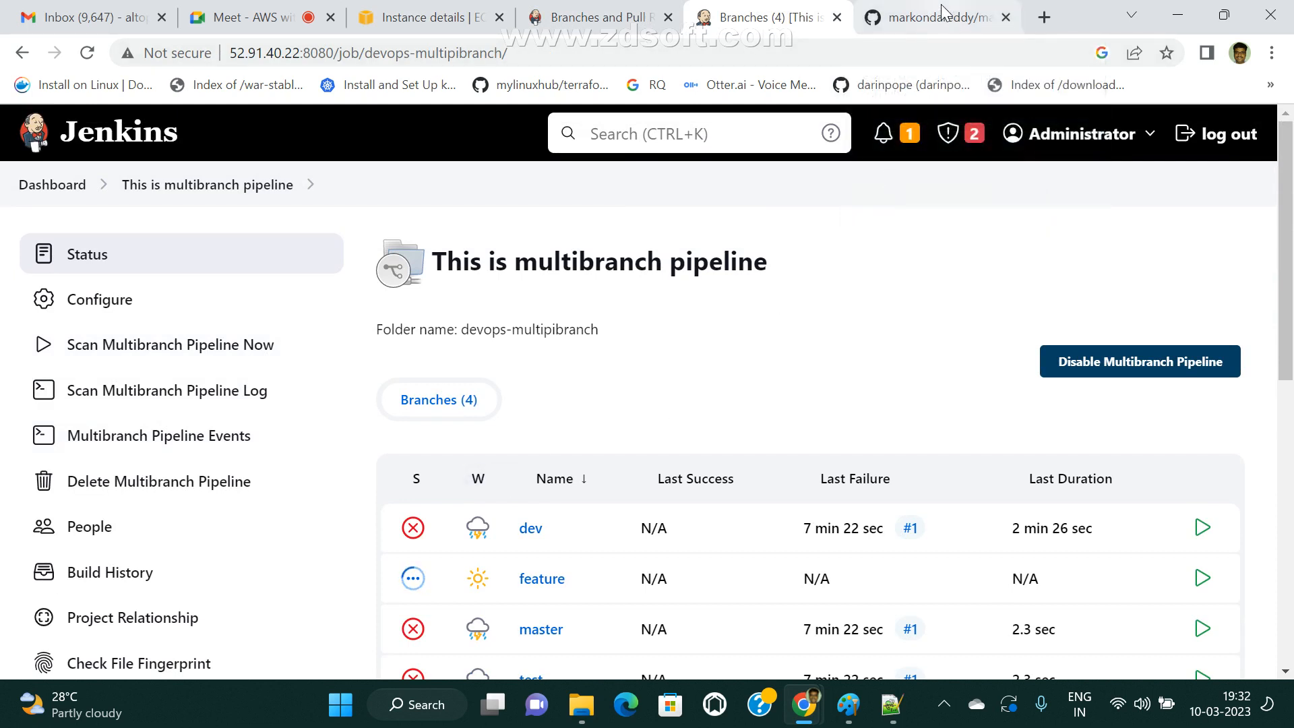
scroll(431, 538, "down", 2)
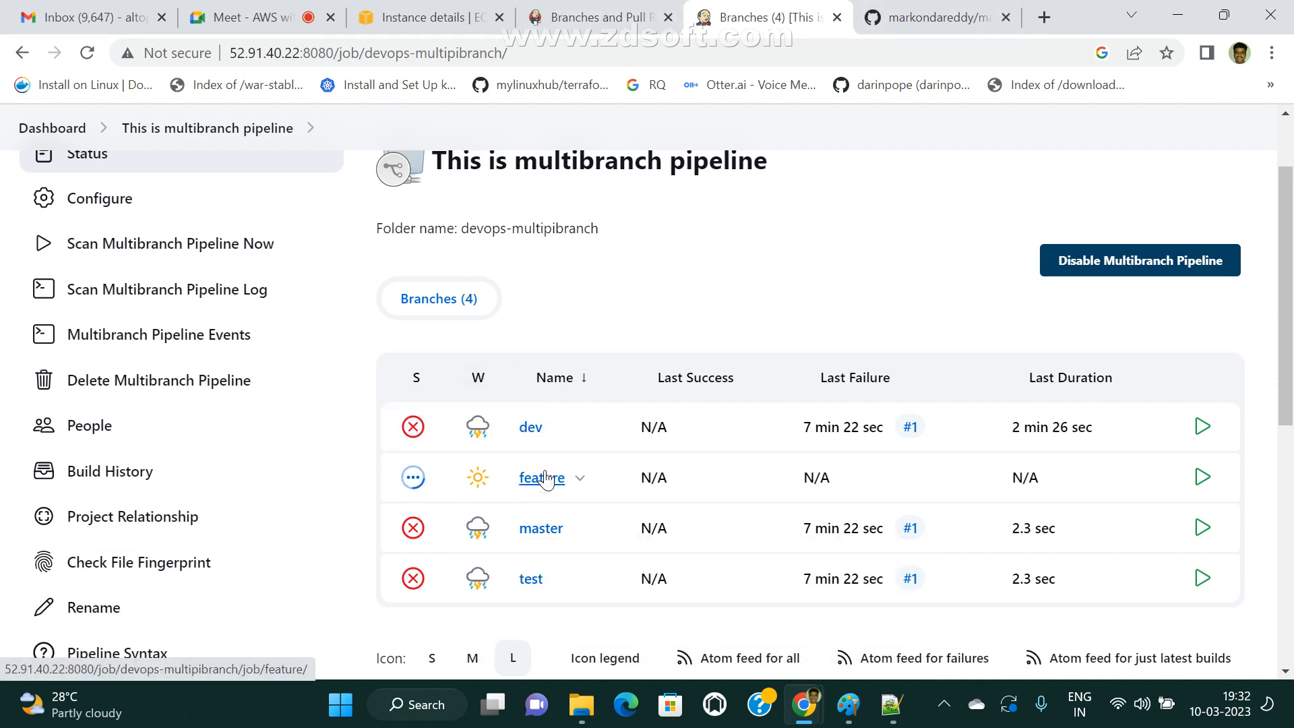
Glance at the Jenkins multibranch documentation and other open pages, and return to GitHub to view the feature branch's files.
left_click(246, 16)
left_click(935, 13)
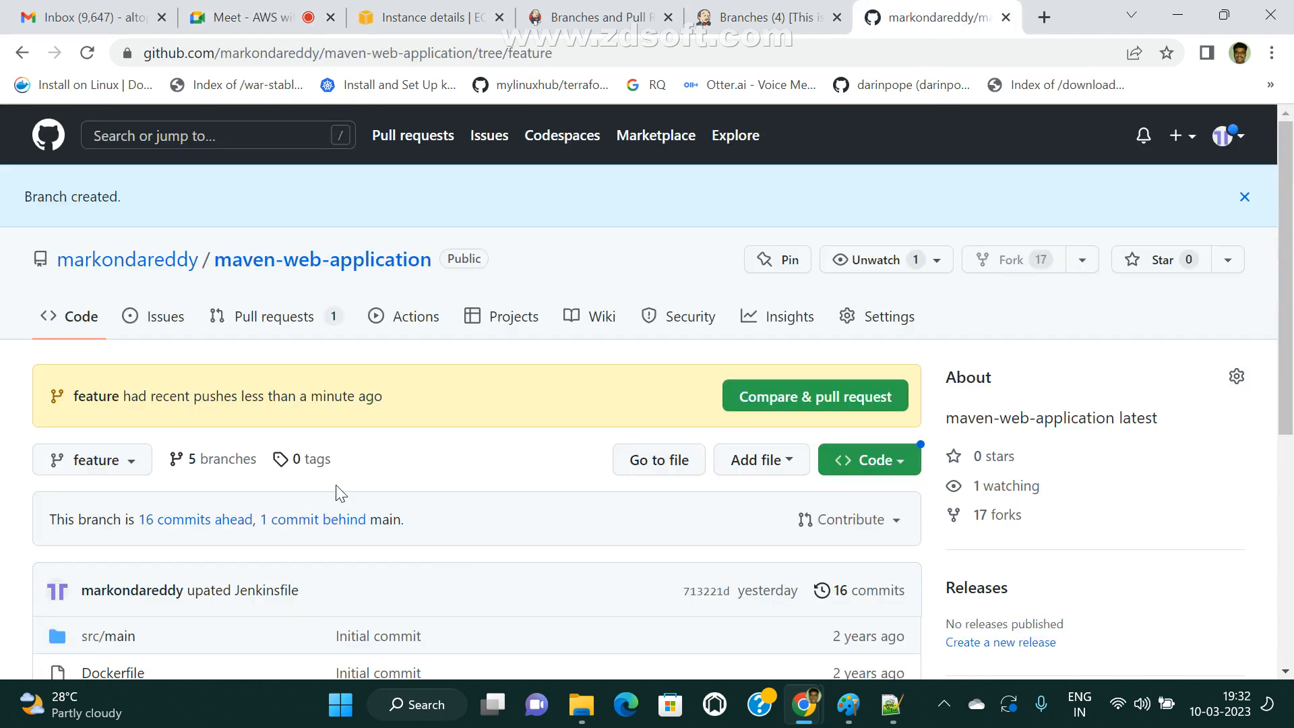
left_click(593, 15)
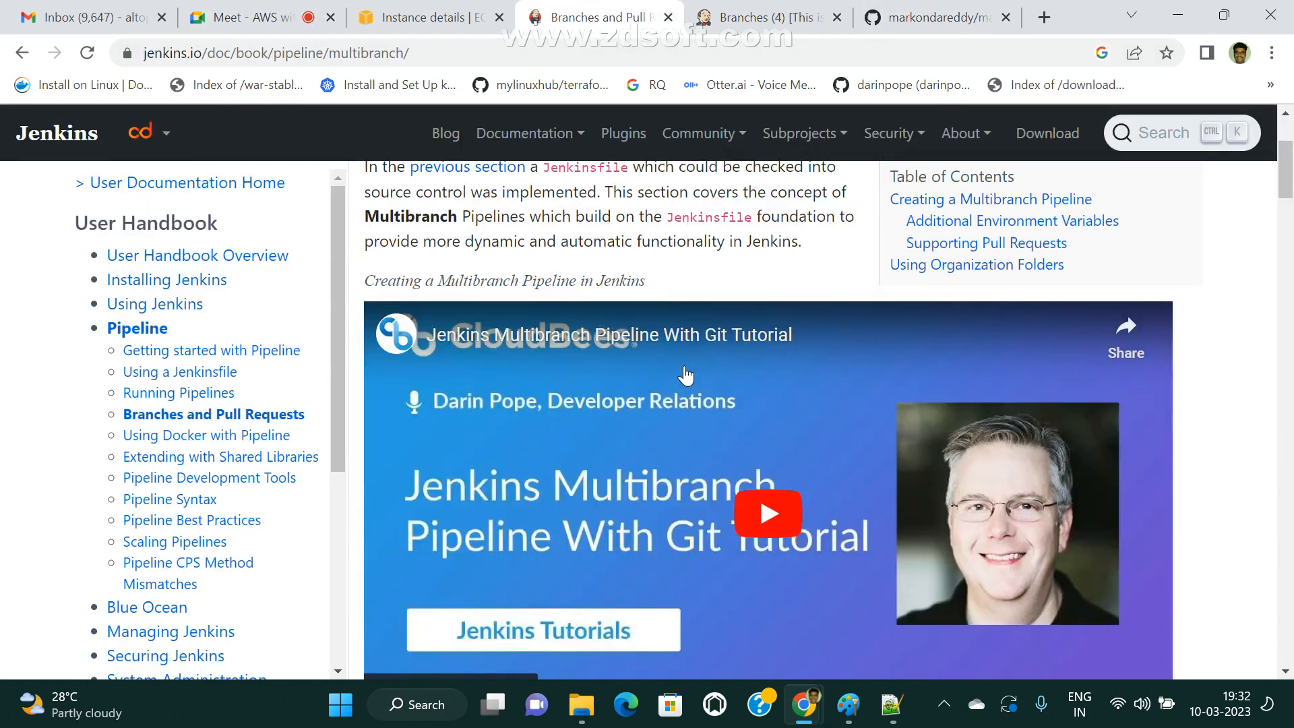
left_click(459, 13)
left_click(627, 13)
left_click(795, 20)
left_click(912, 24)
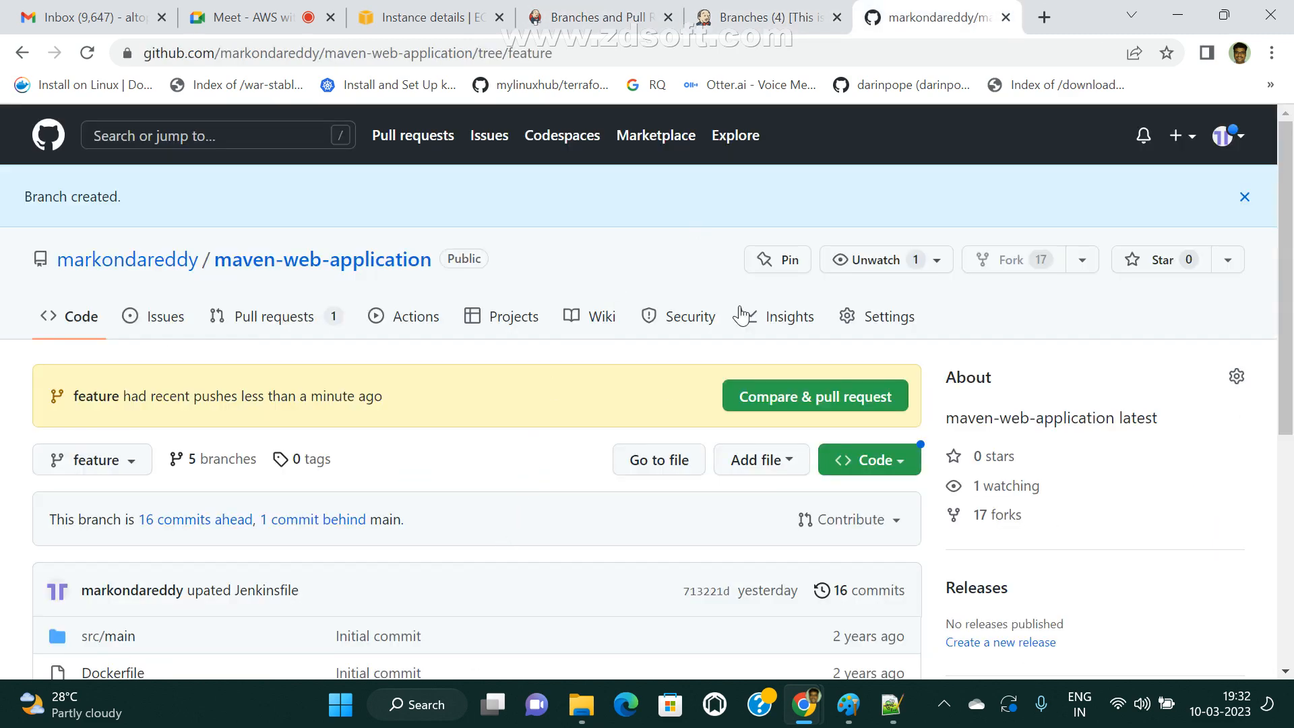
scroll(118, 418, "down", 3)
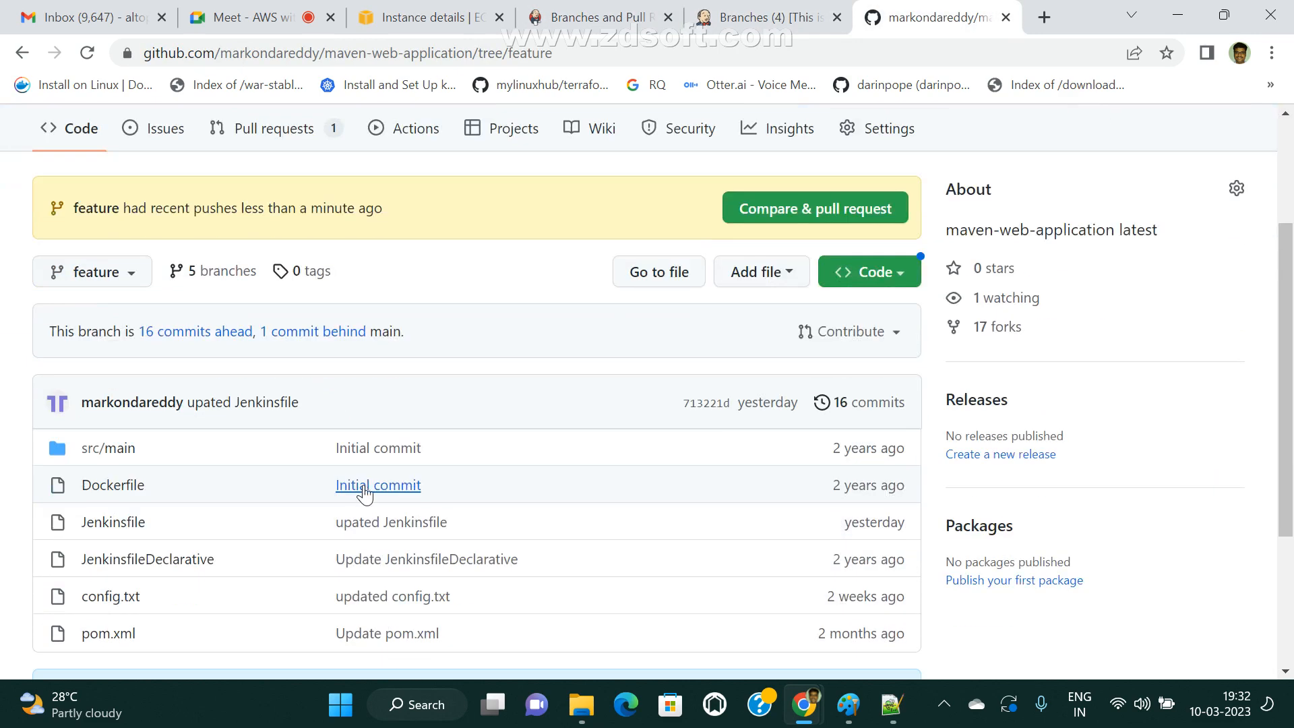
scroll(246, 448, "up", 3)
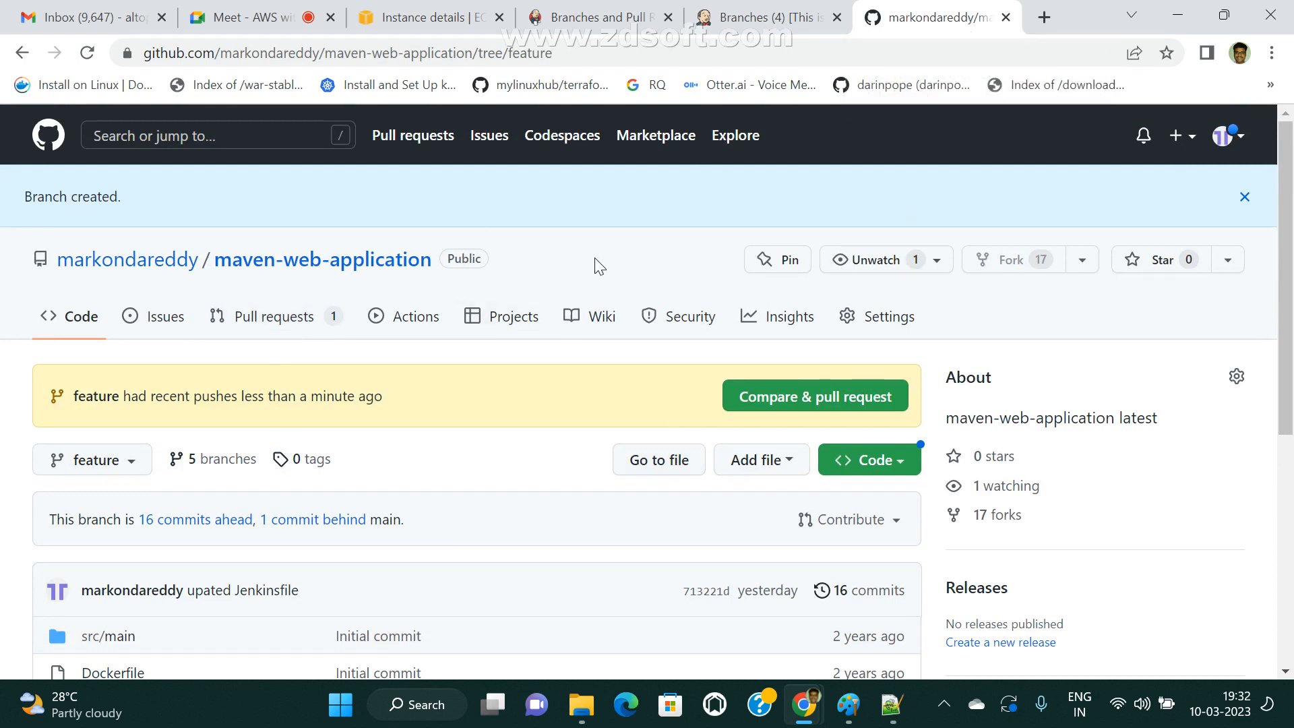
Switch to Paint and draw a rectangle about 210 × 353 px beside the GitHub cloud, with a left arrow about 155 × 107 px between them.
left_click(849, 705)
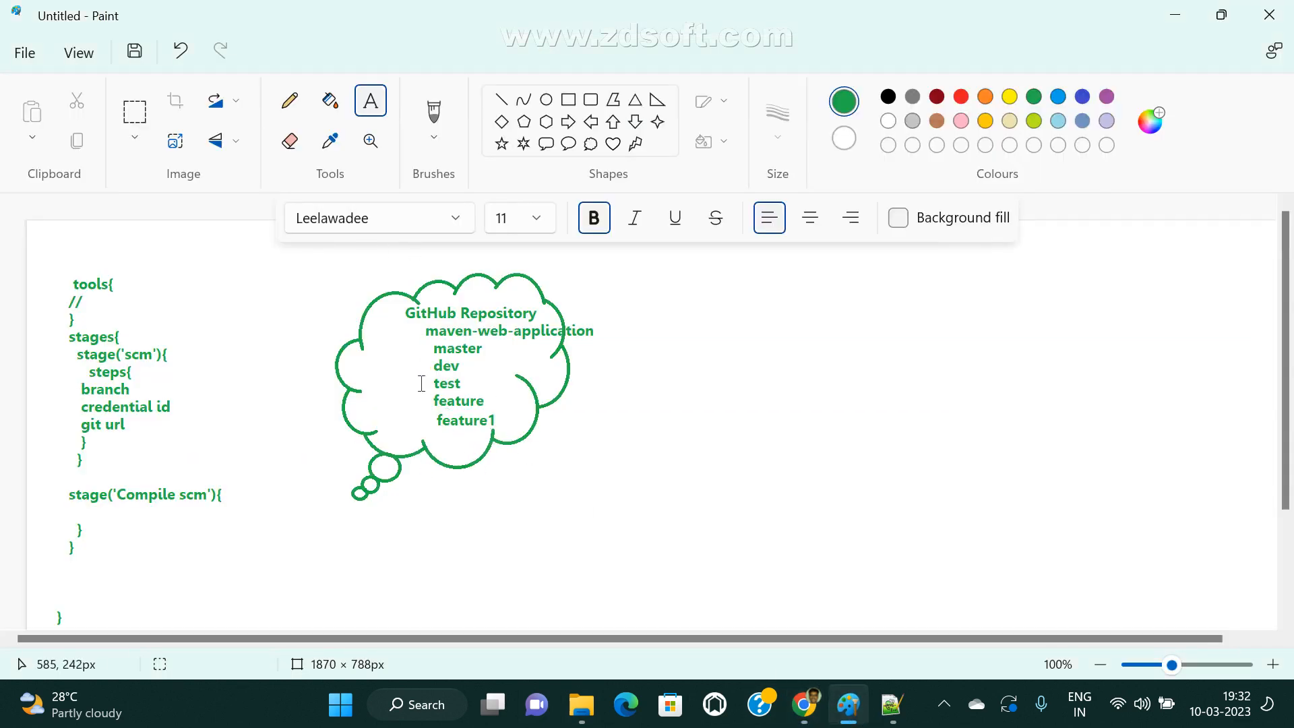
left_click(568, 99)
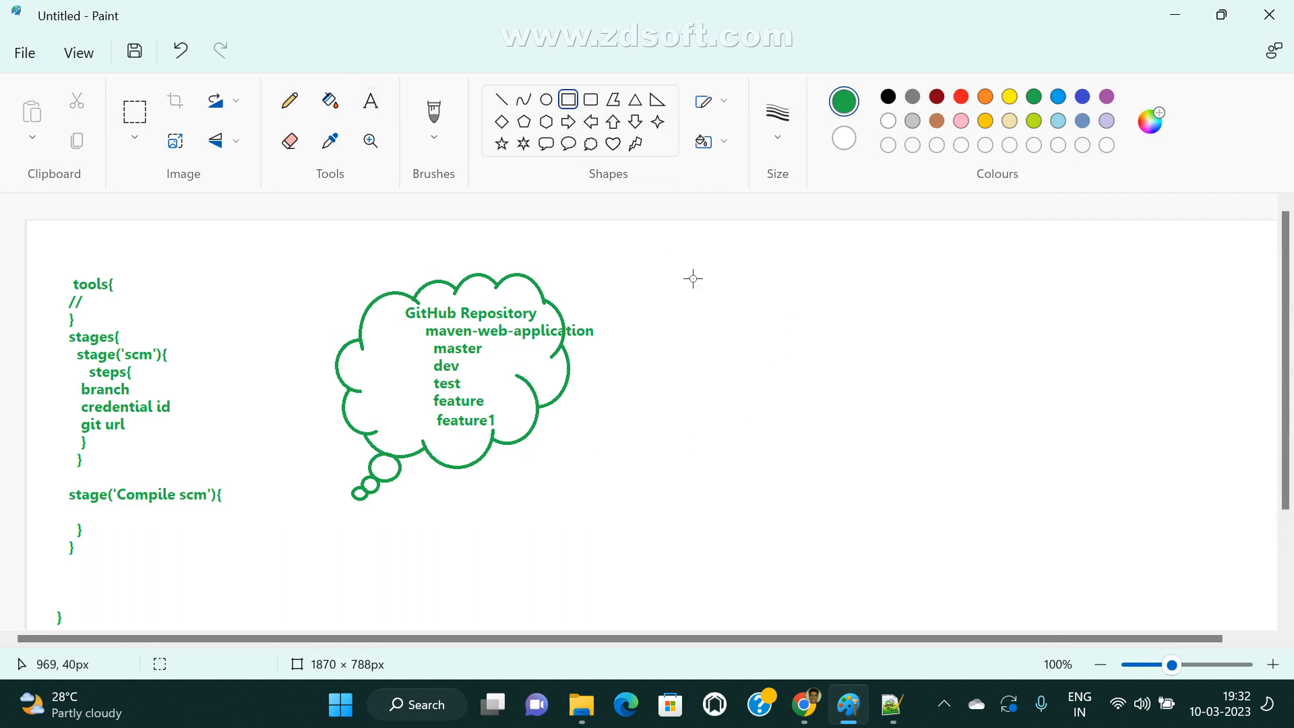
left_click_drag(672, 270, 814, 508)
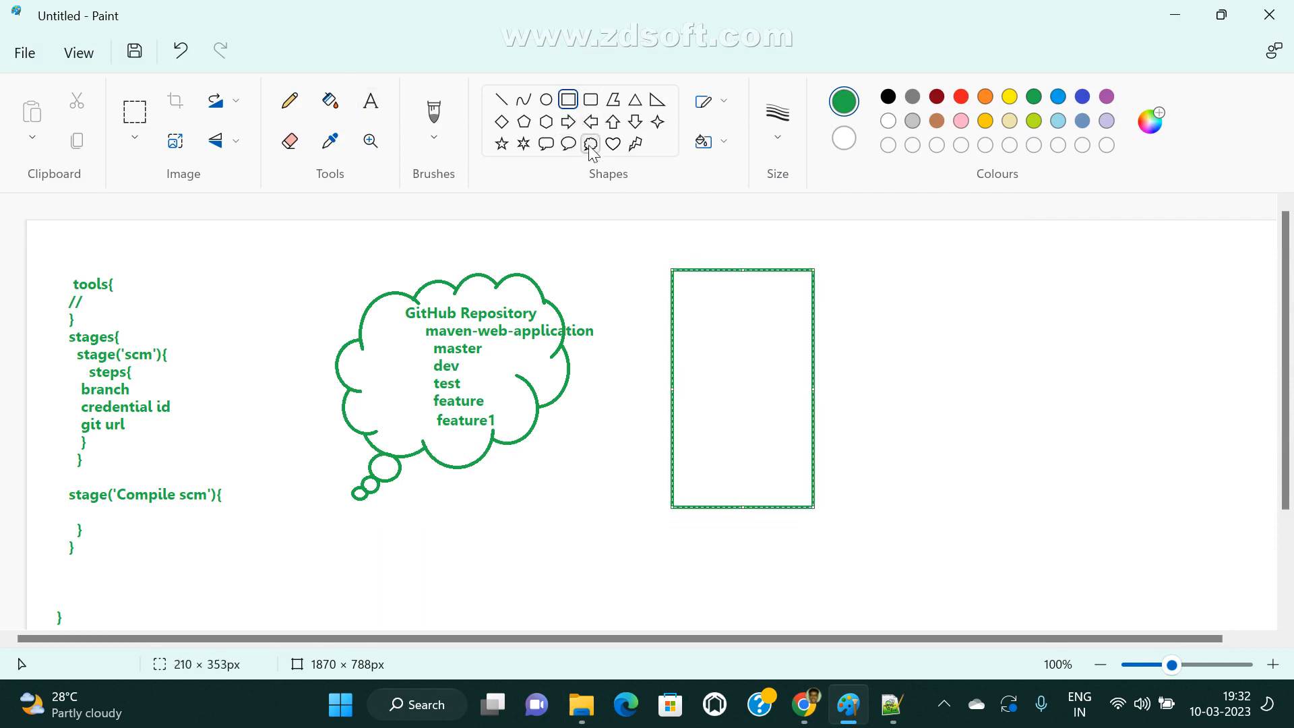
left_click(590, 121)
left_click_drag(565, 338, 669, 410)
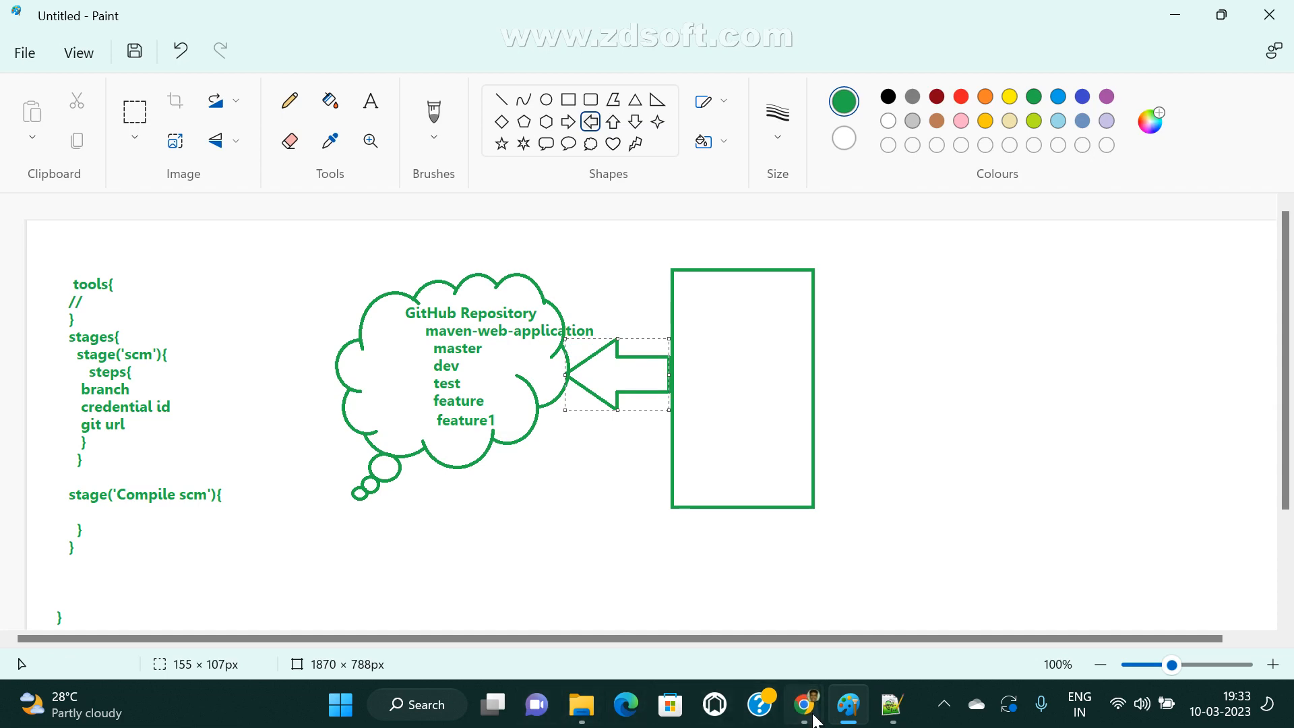
Switch to Jenkins in the browser, open the feature branch's pipeline and examine its stage view, including the Continuous Deployment stage.
mouse_move(804, 704)
left_click(714, 621)
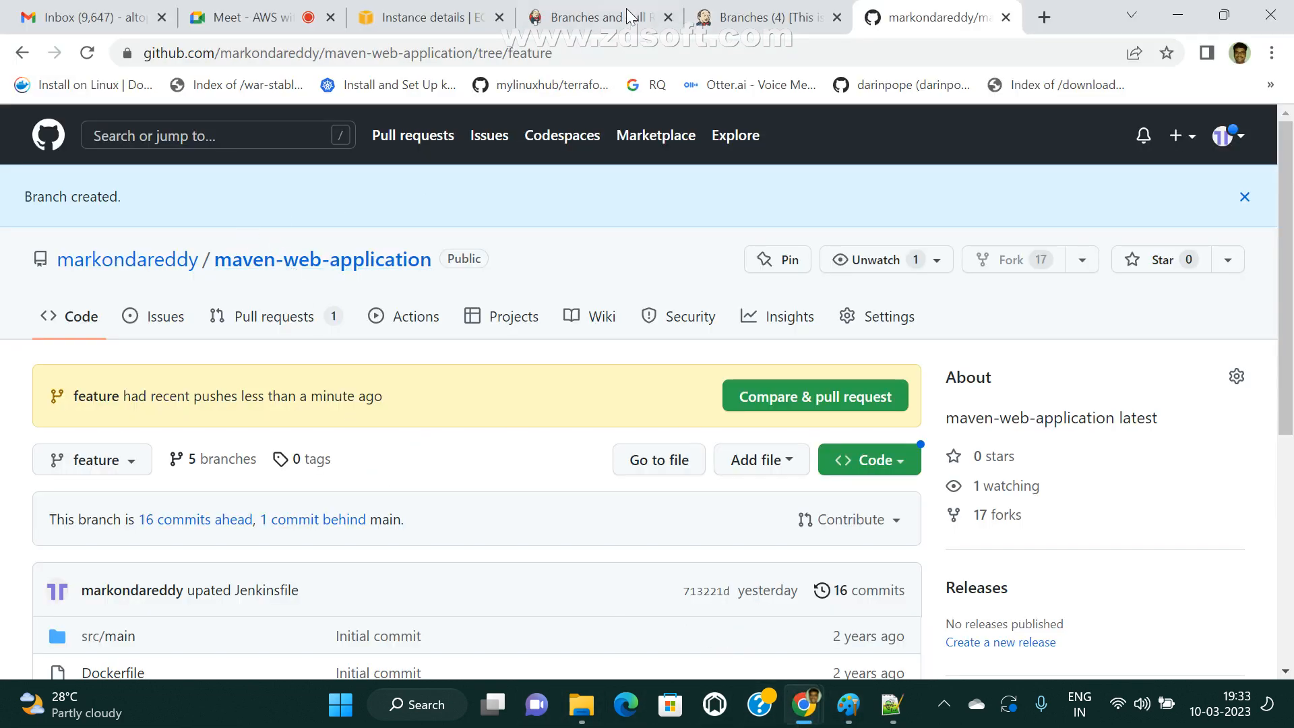
left_click(765, 17)
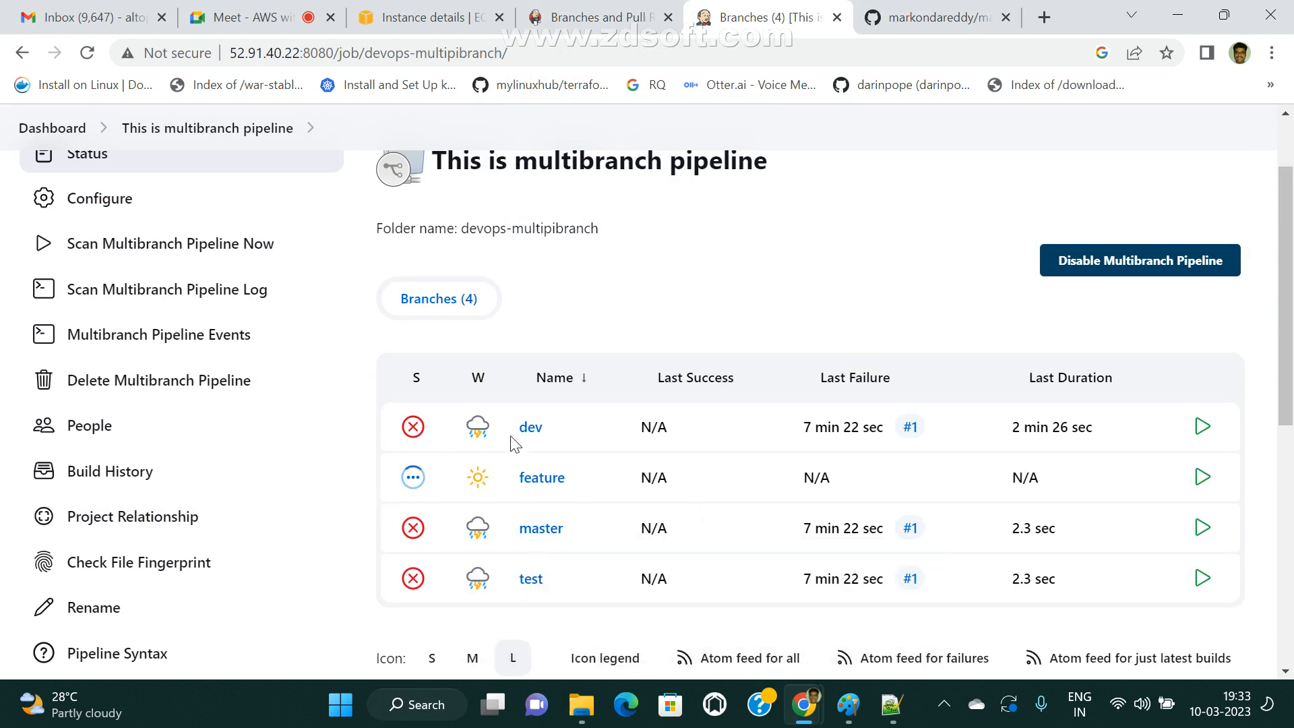
left_click(551, 484)
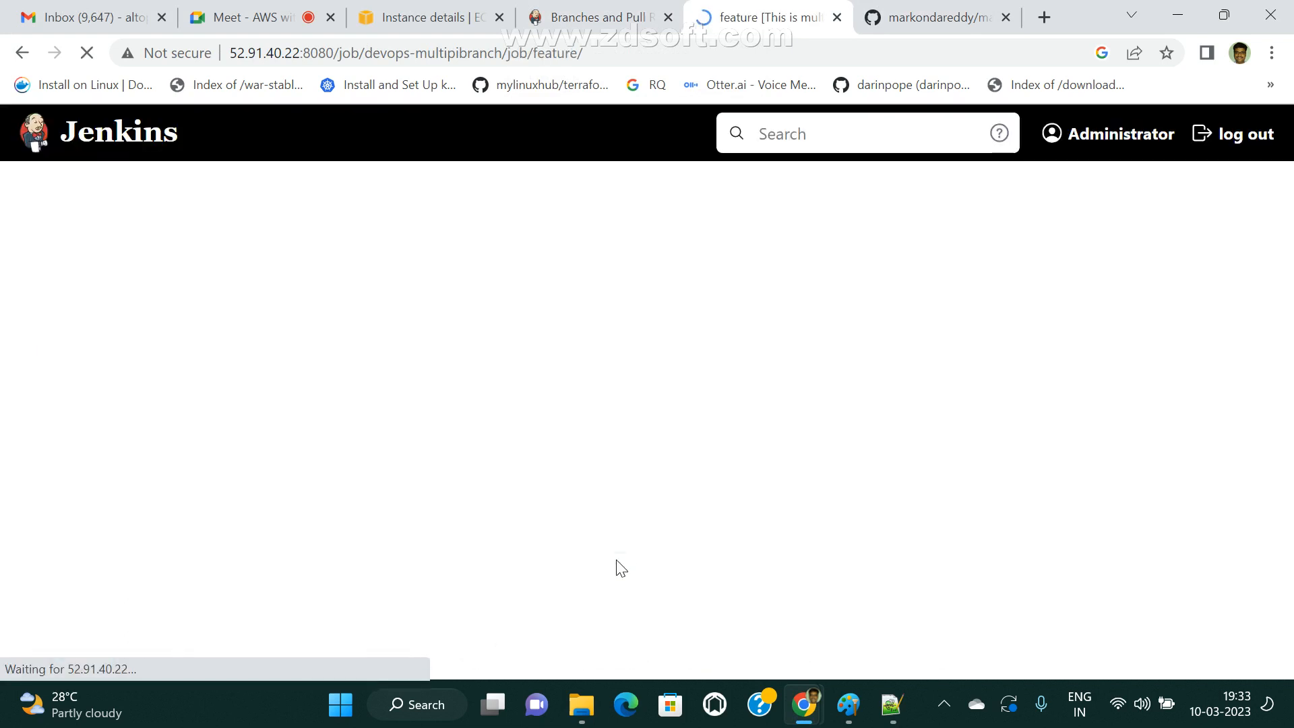
scroll(707, 606, "down", 3)
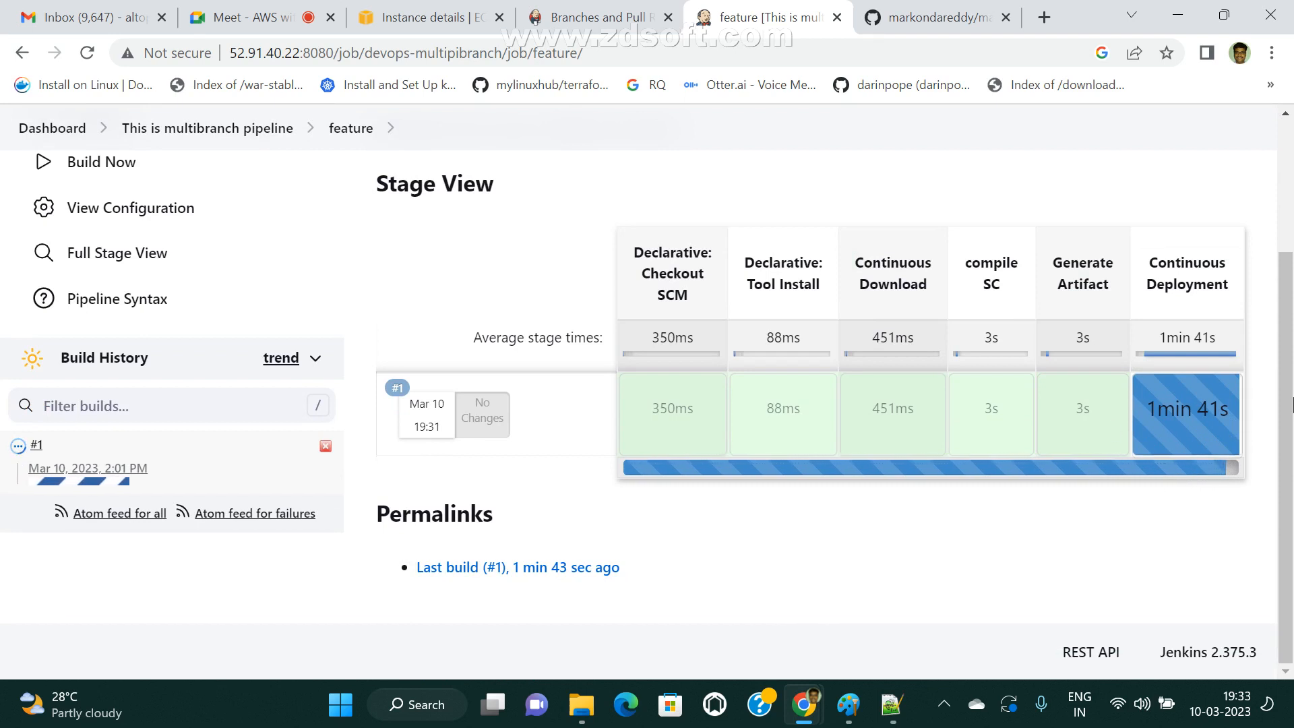
mouse_move(1170, 418)
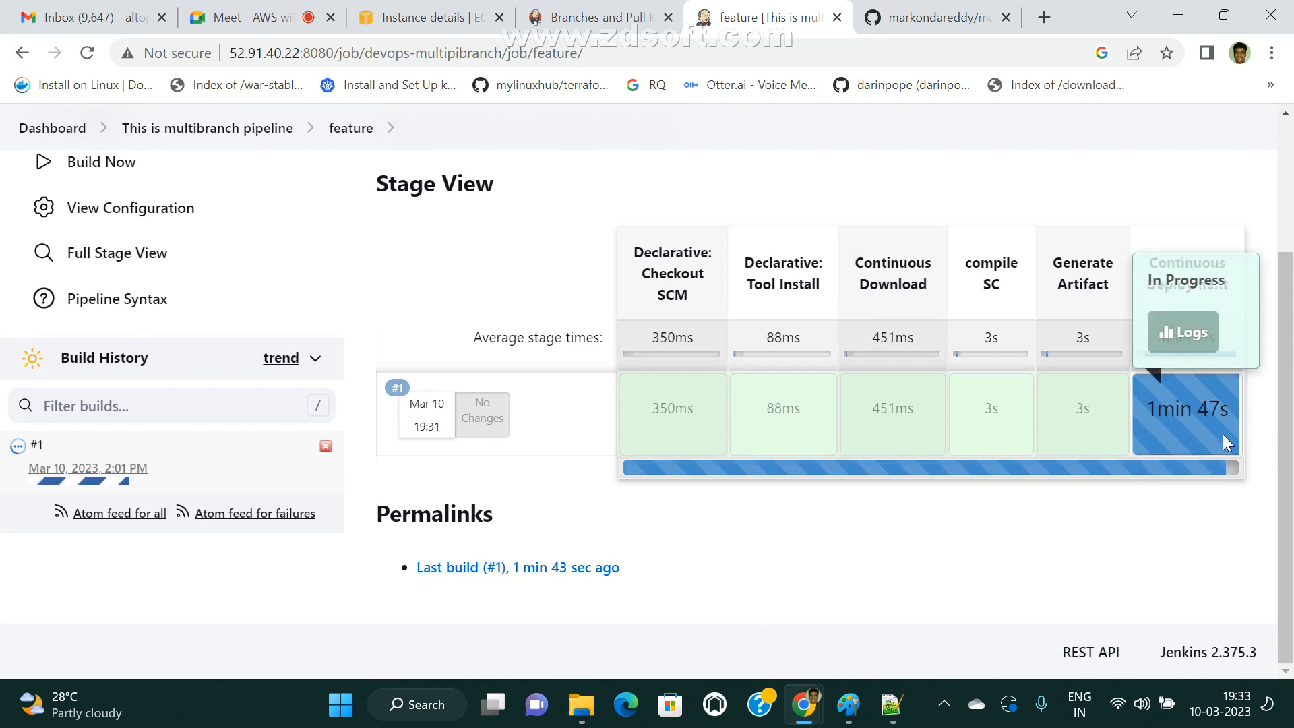
scroll(1223, 434, "up", 3)
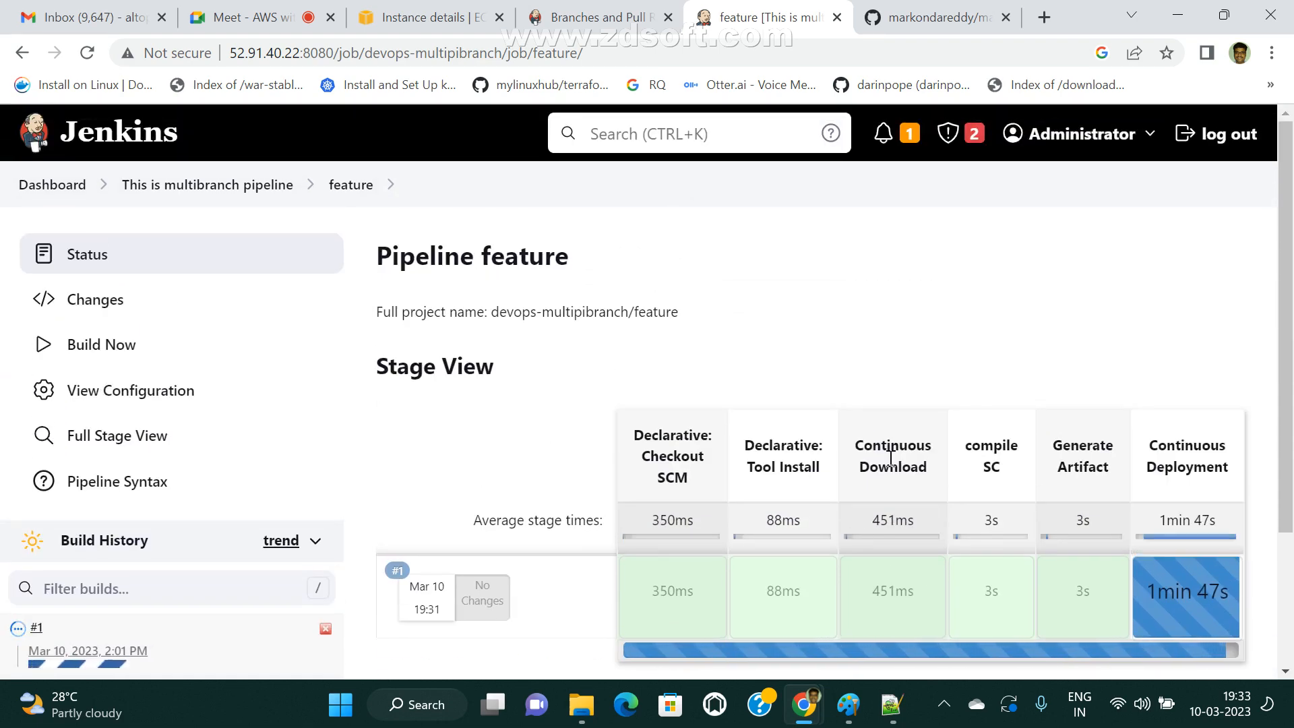
Examine the Continuous Download, compile SC, Generate Artifact and Continuous Deployment stages in the feature pipeline's stage view.
left_click_drag(873, 449, 916, 507)
left_click(1019, 499)
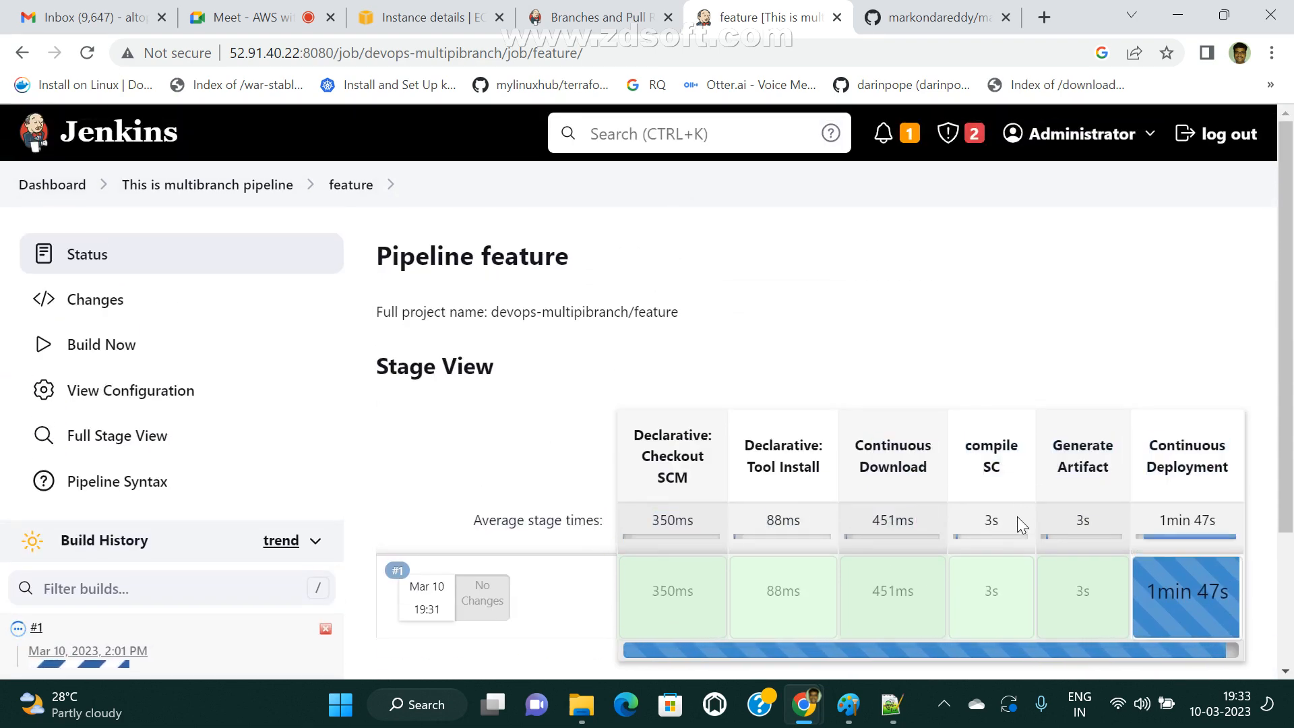
left_click_drag(973, 445, 1013, 511)
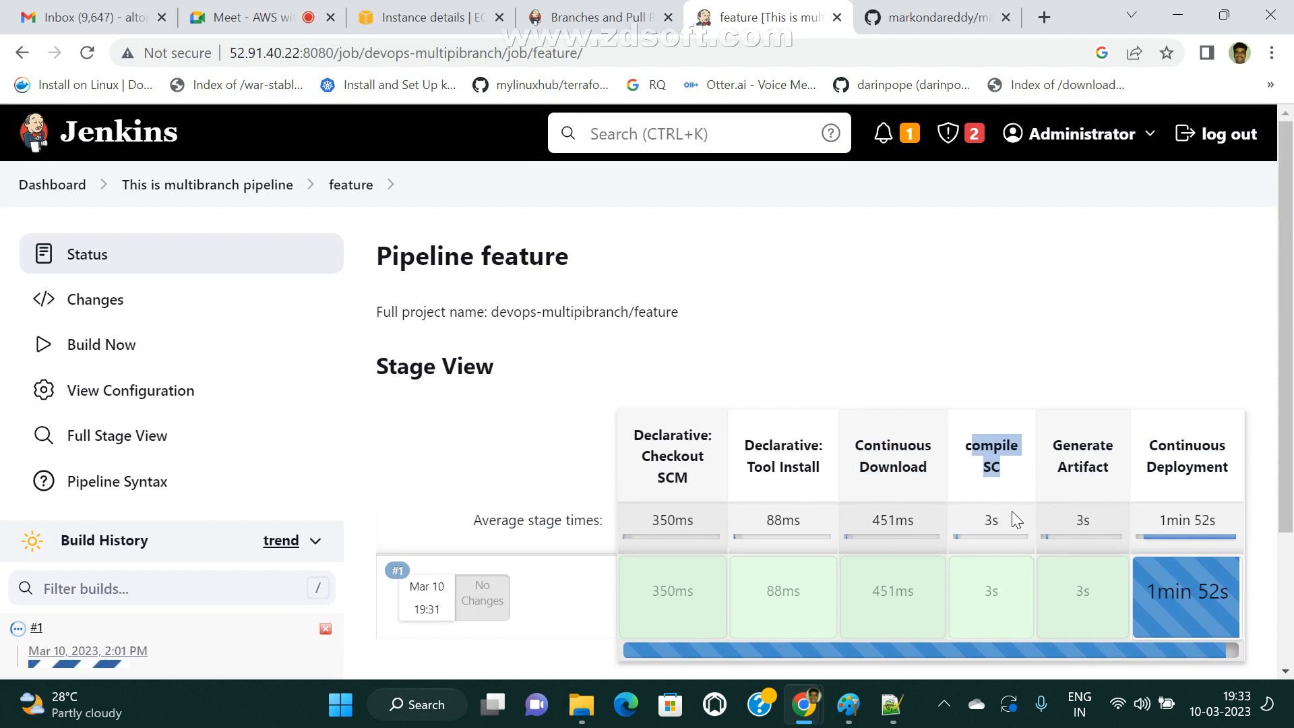
left_click_drag(1052, 445, 1185, 506)
left_click(1132, 484)
left_click(1192, 596)
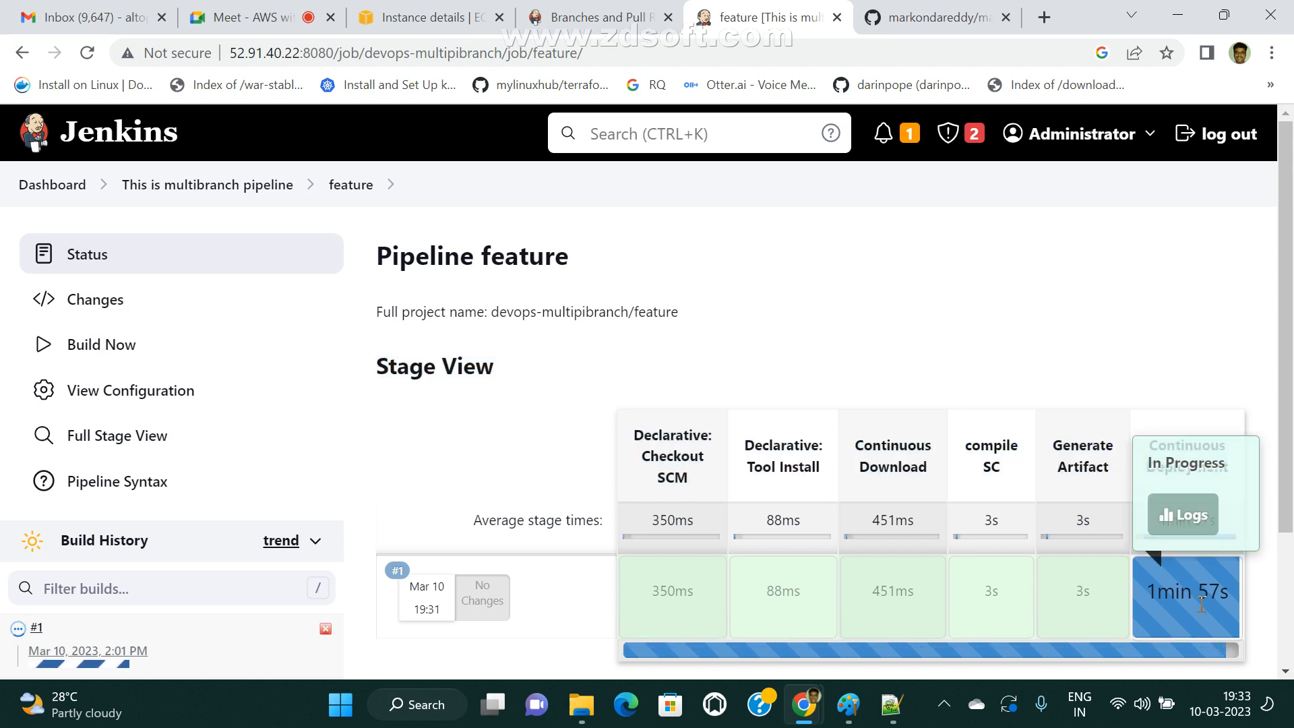
View the stage logs of Continuous Deployment, close them and look over the rest of the feature pipeline's page.
left_click(1182, 515)
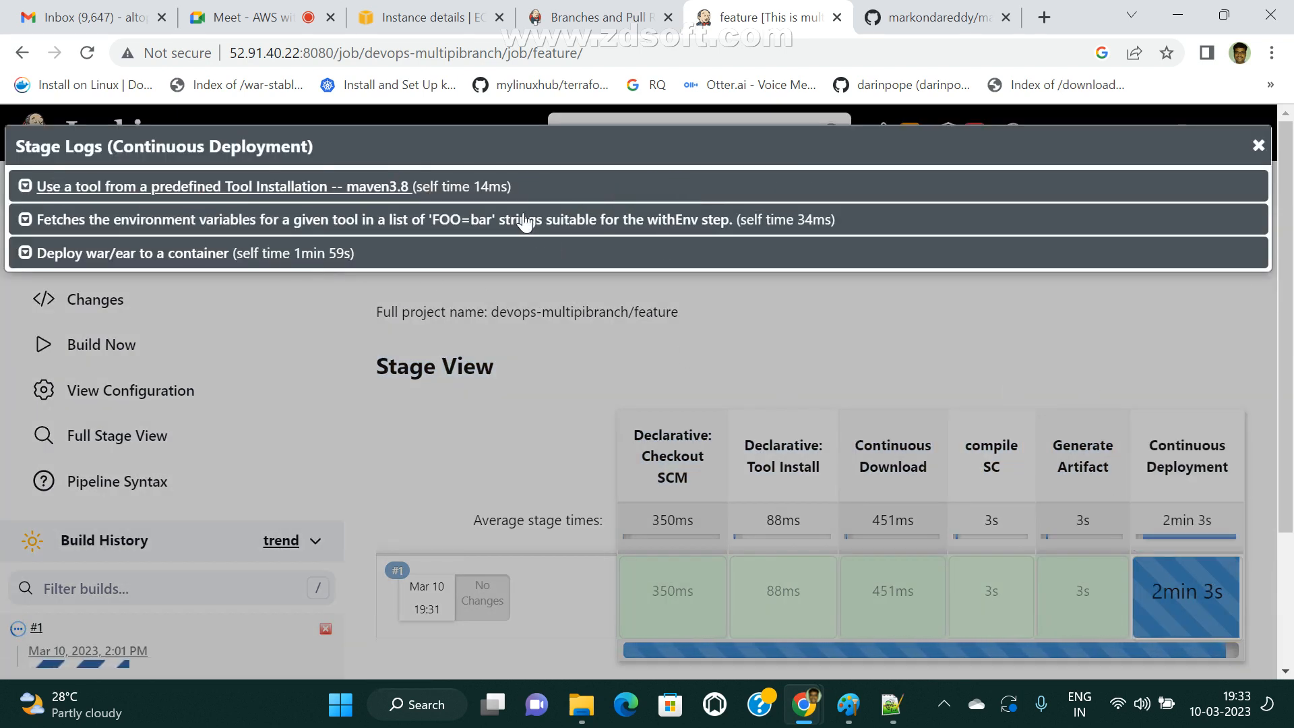
left_click(1258, 146)
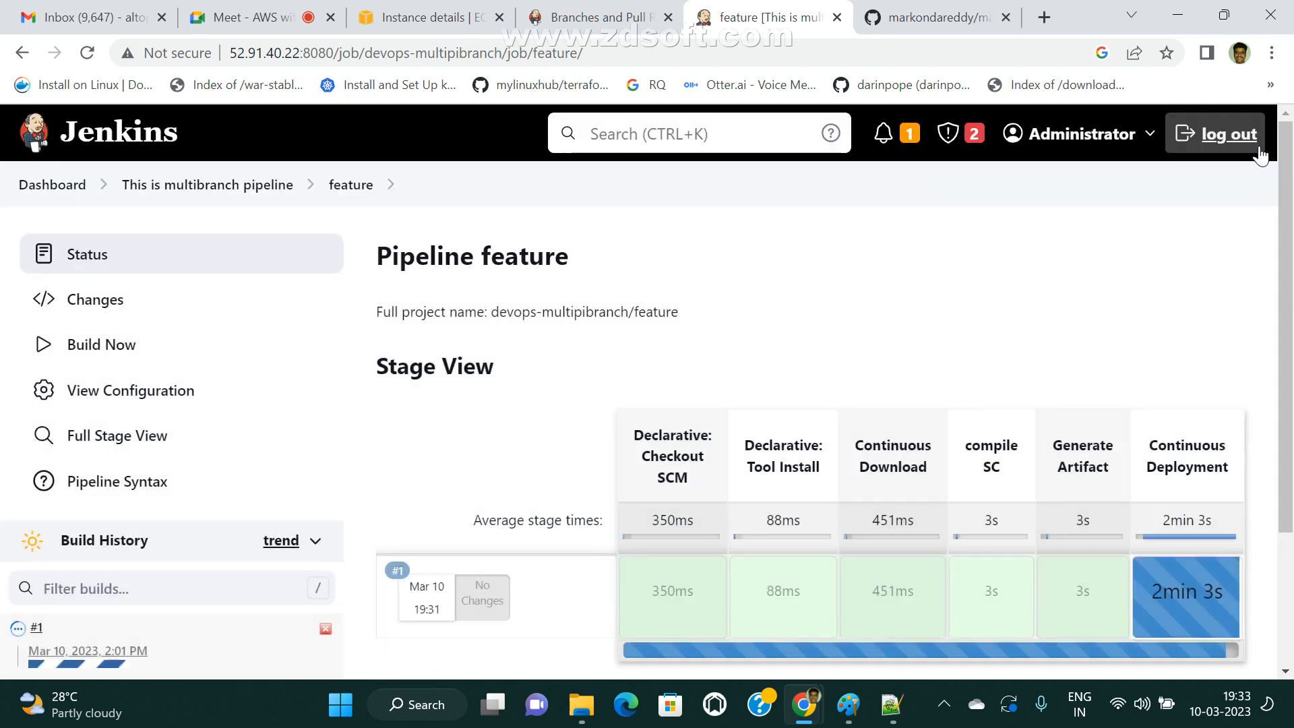
mouse_move(1187, 569)
scroll(1158, 386, "down", 3)
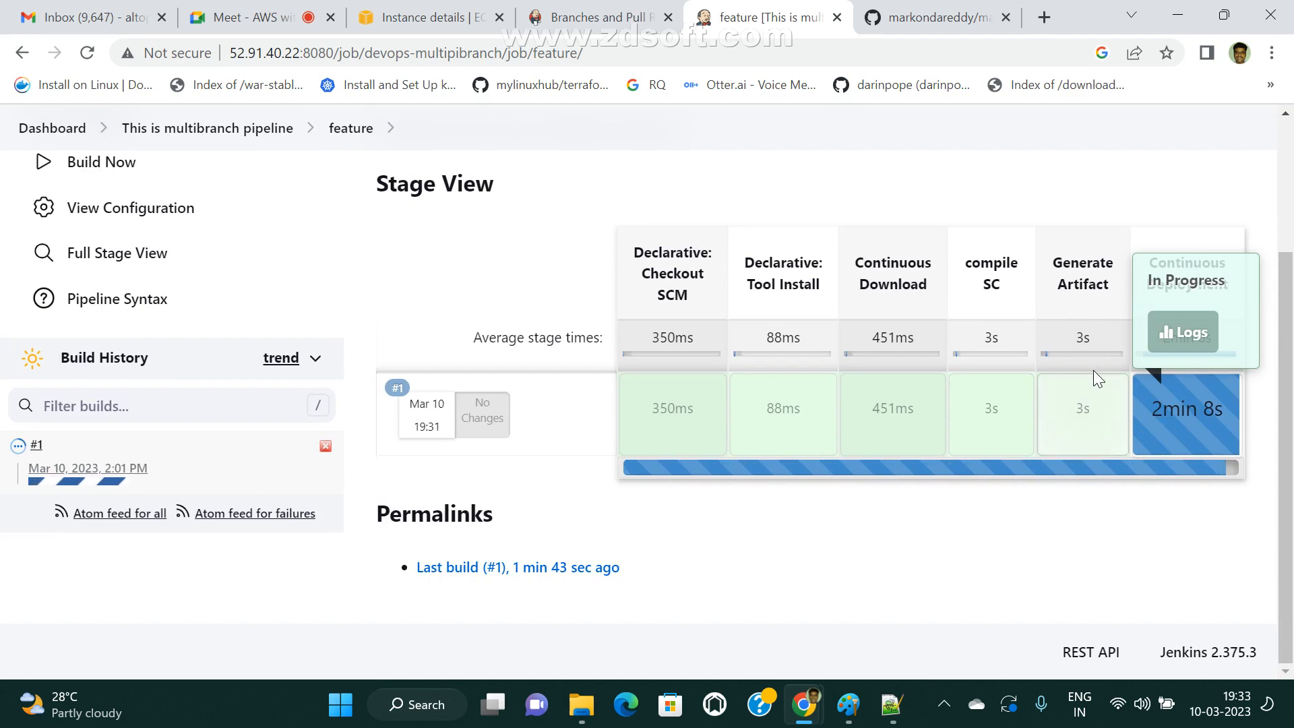
Switch to GitHub, open the feature branch's Jenkinsfile and examine the Tomcat server address in the Continuous Deployment stage.
left_click(918, 22)
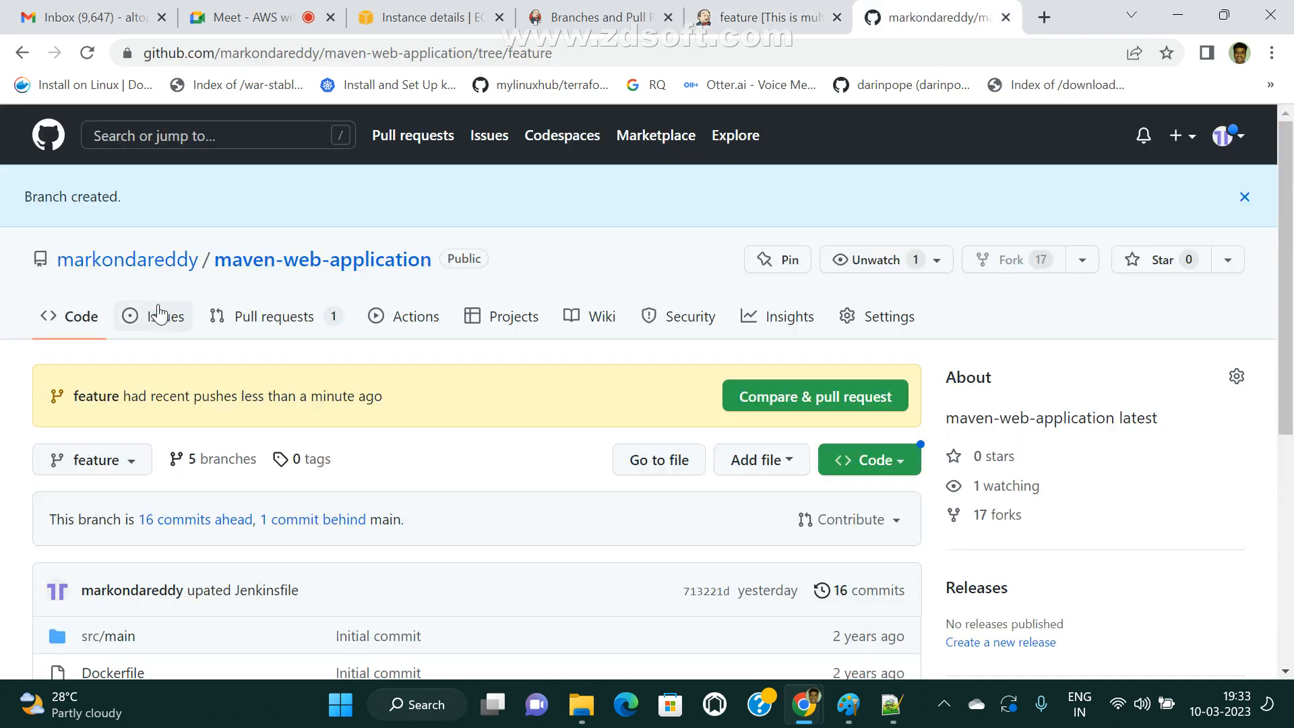
scroll(407, 421, "down", 3)
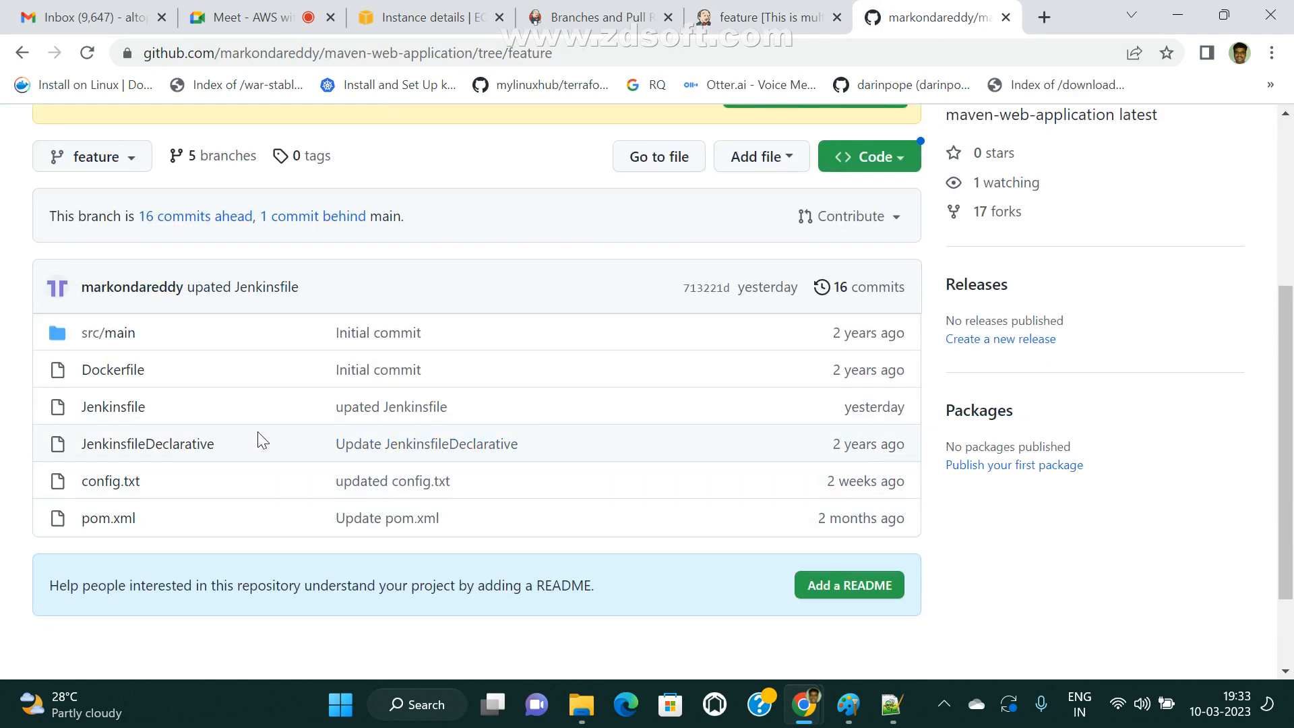
left_click(128, 408)
scroll(701, 419, "down", 10)
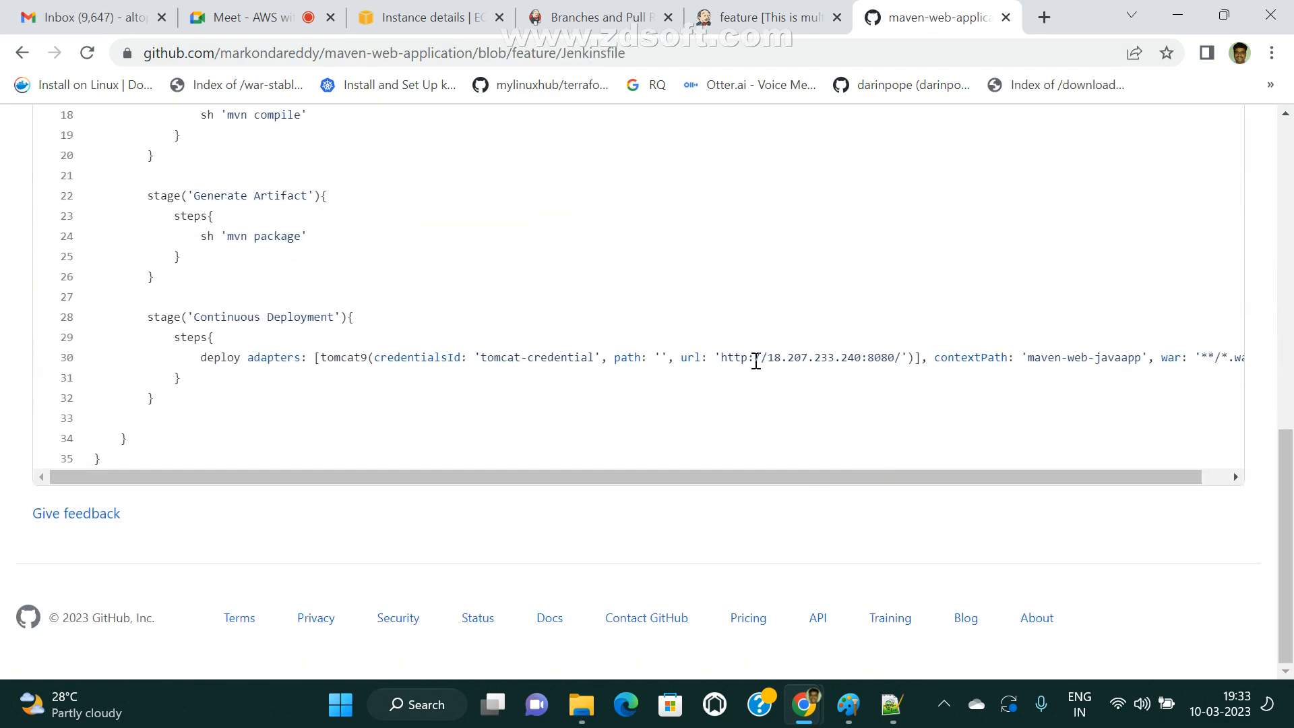
left_click_drag(768, 358, 865, 357)
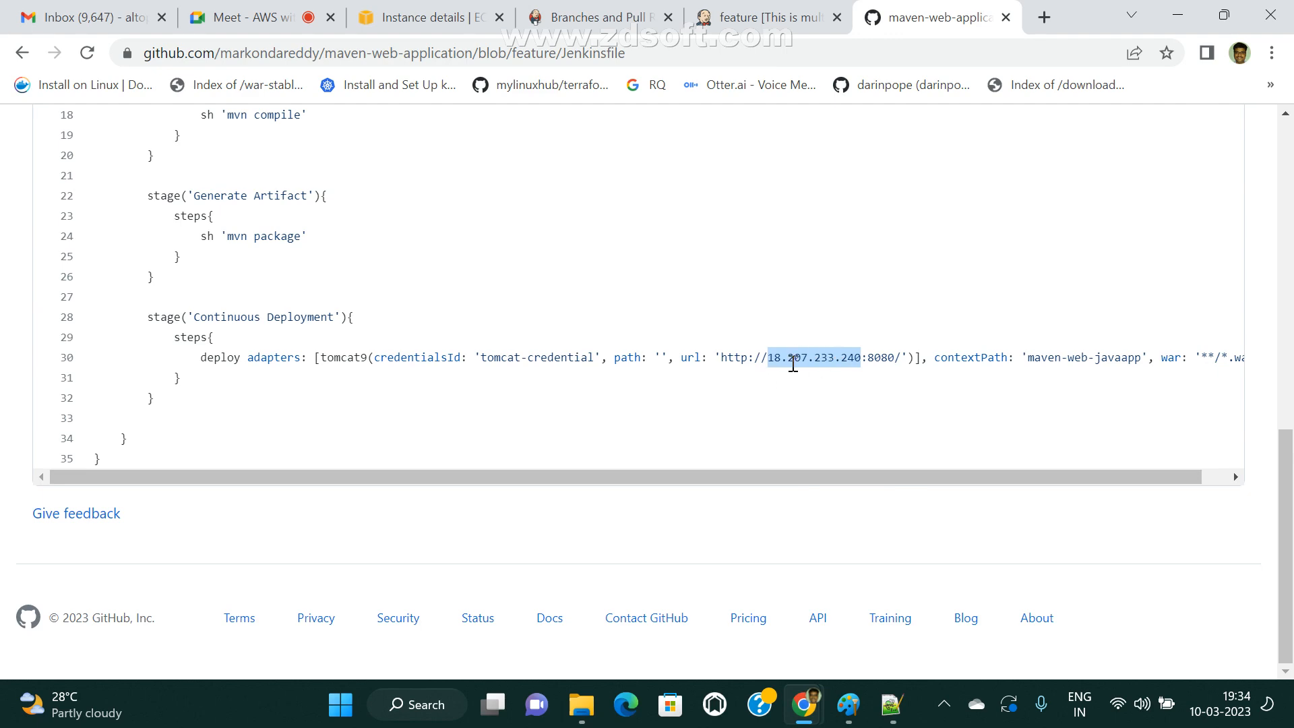
scroll(802, 366, "up", 7)
Return to Jenkins and check build #1's Continuous Deployment result in the feature pipeline's stage view.
left_click(769, 16)
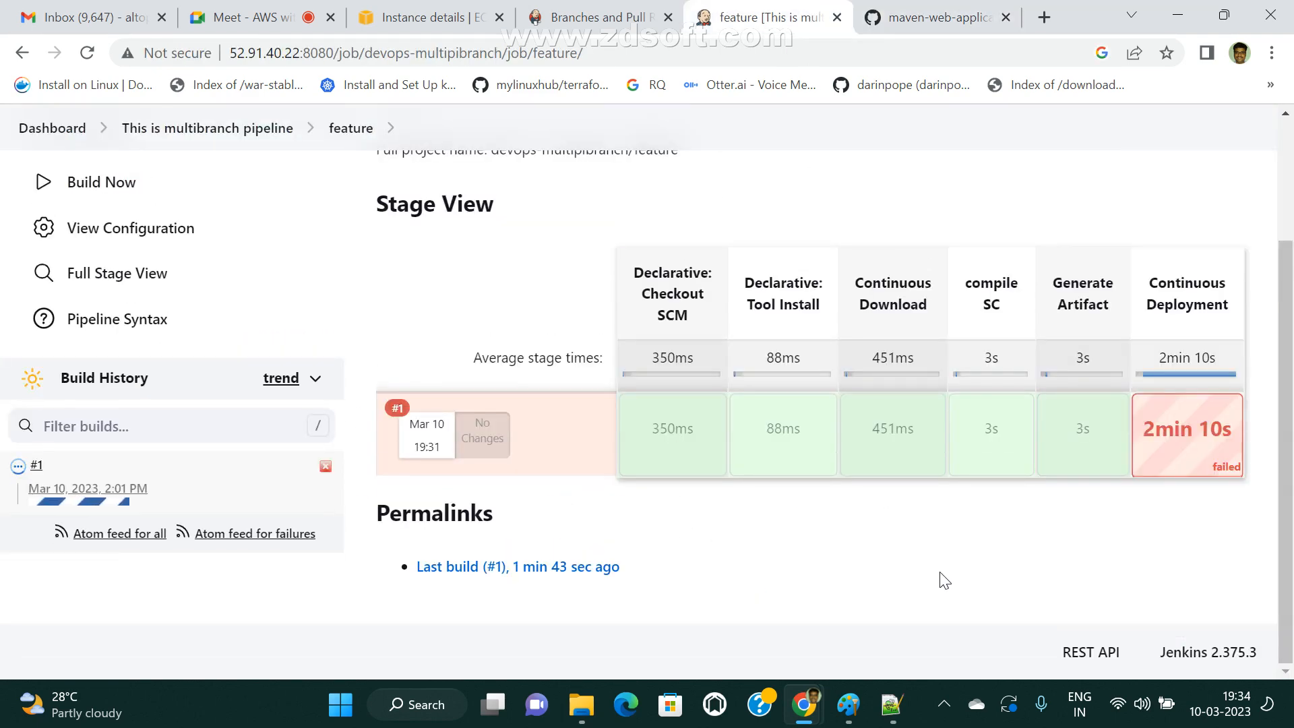
mouse_move(1209, 408)
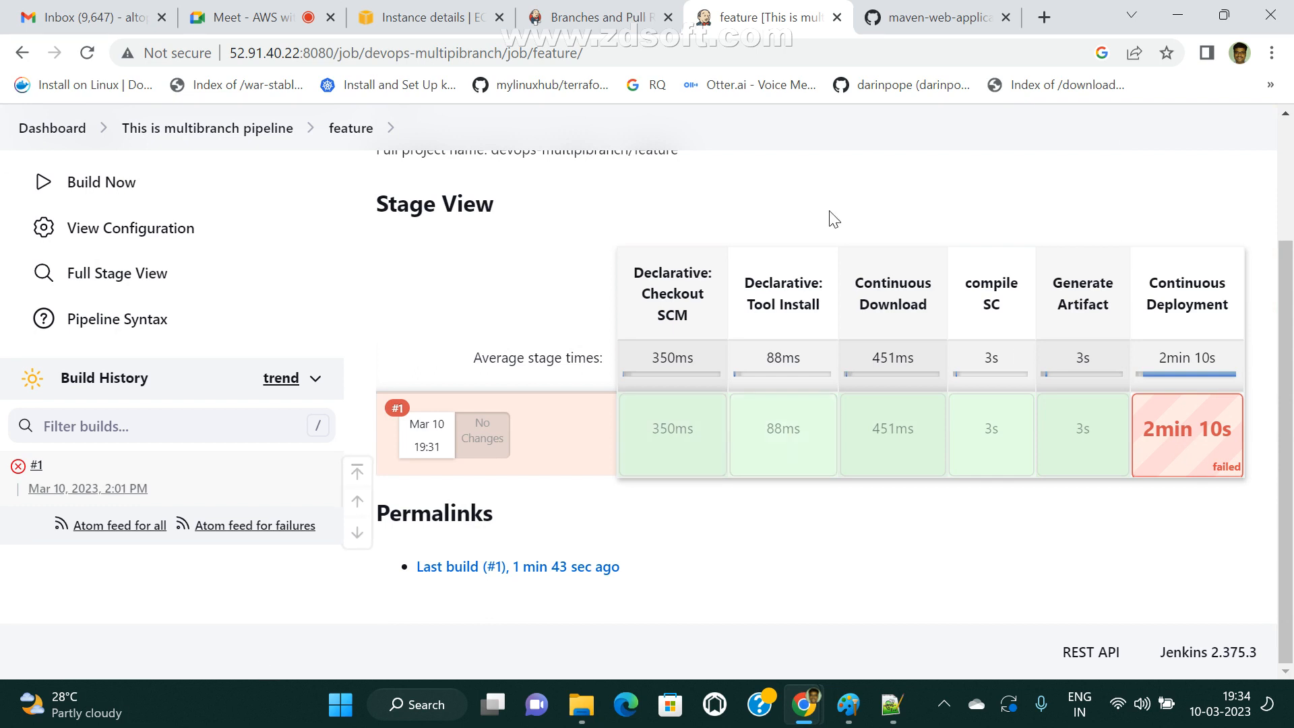
scroll(572, 539, "up", 3)
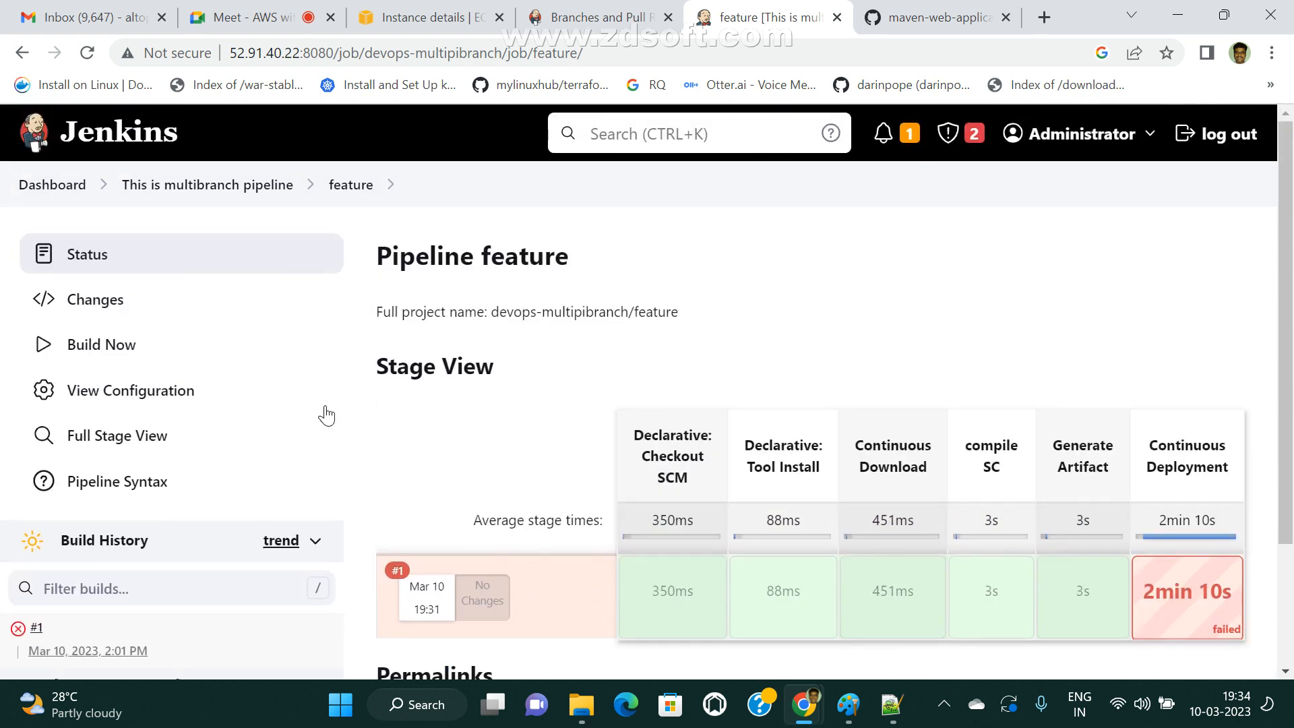
Go back to the multibranch pipeline's overview and examine its branch list and build queue.
left_click(199, 192)
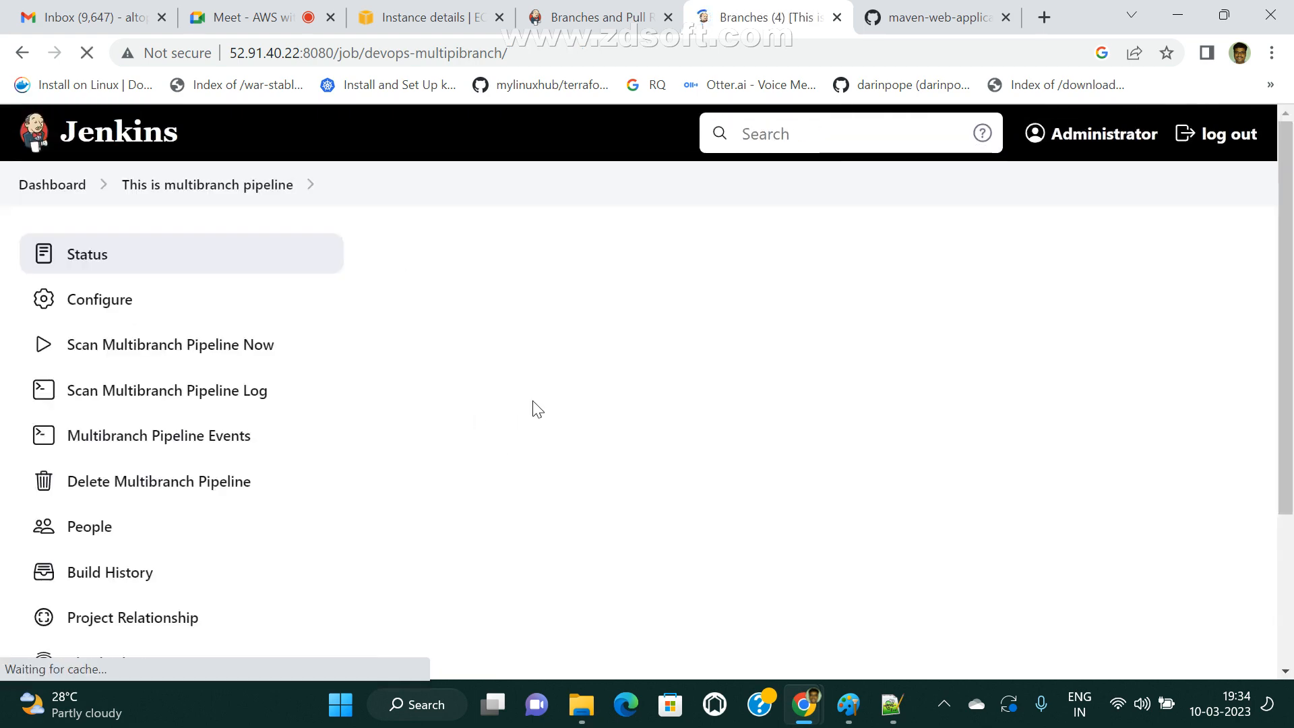
scroll(592, 548, "down", 3)
mouse_move(476, 425)
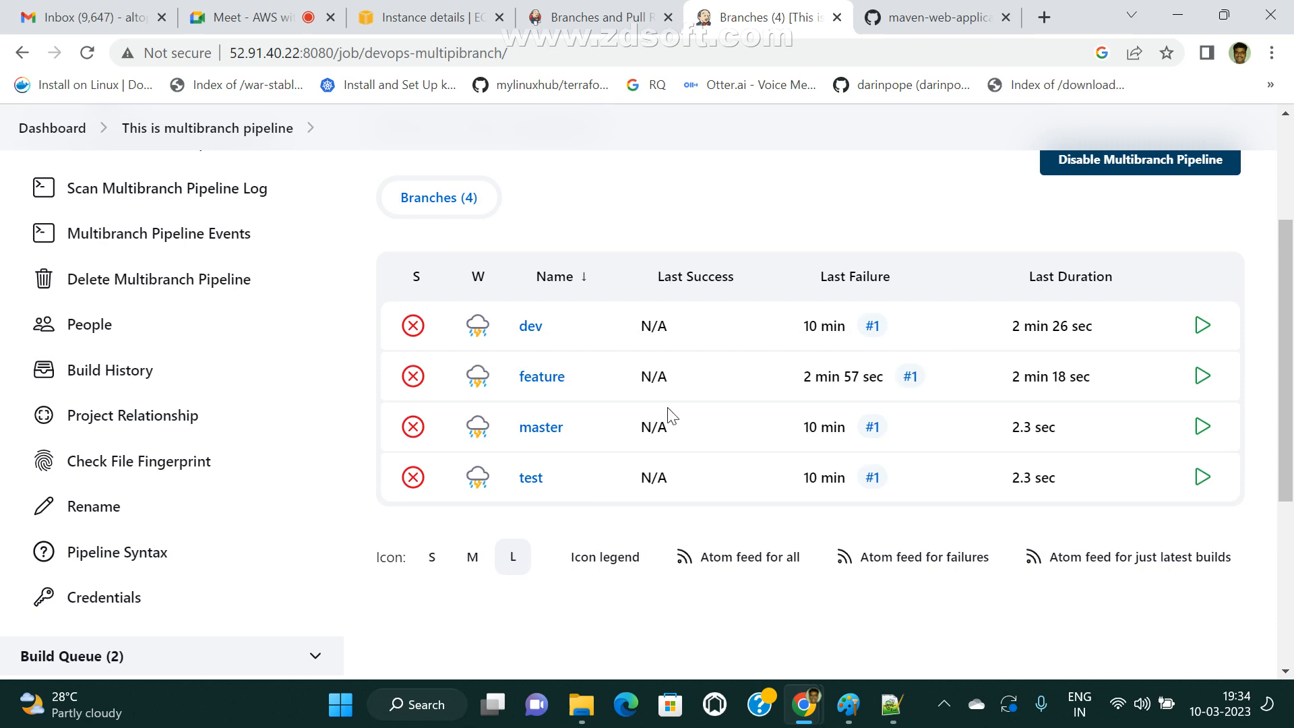
scroll(289, 459, "up", 3)
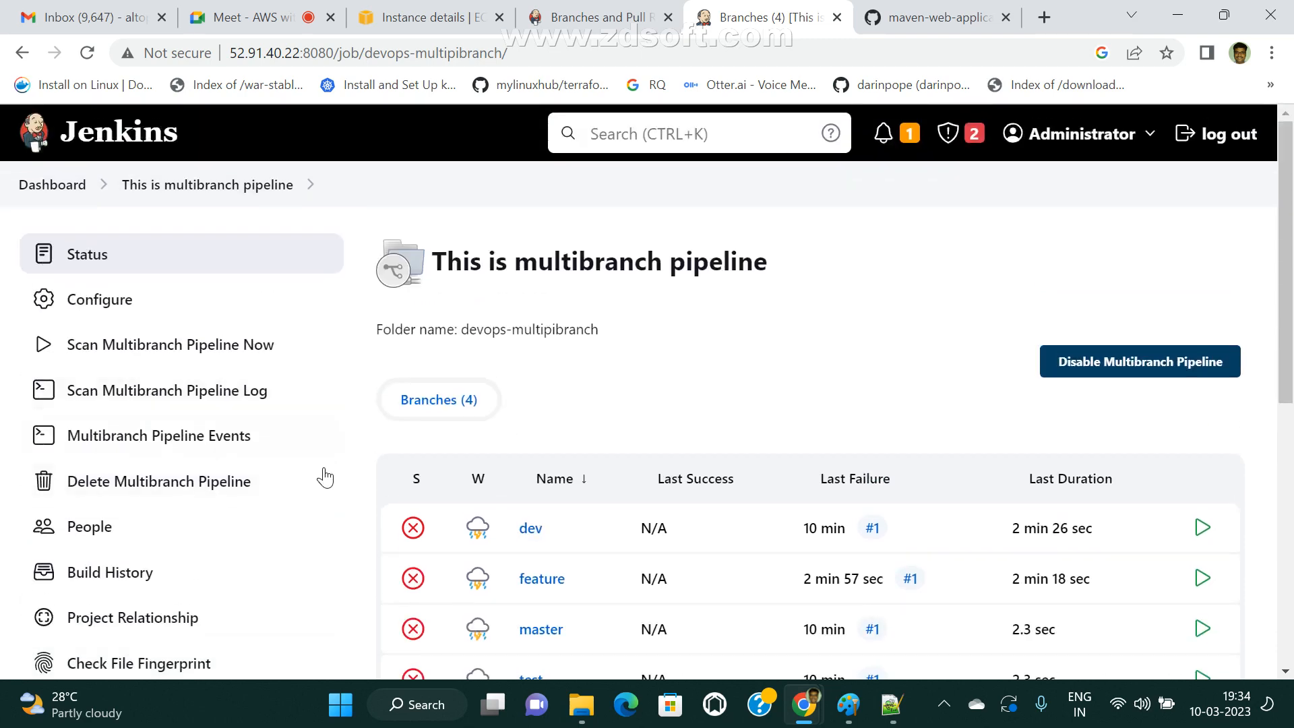
scroll(350, 580, "down", 2)
scroll(350, 584, "down", 3)
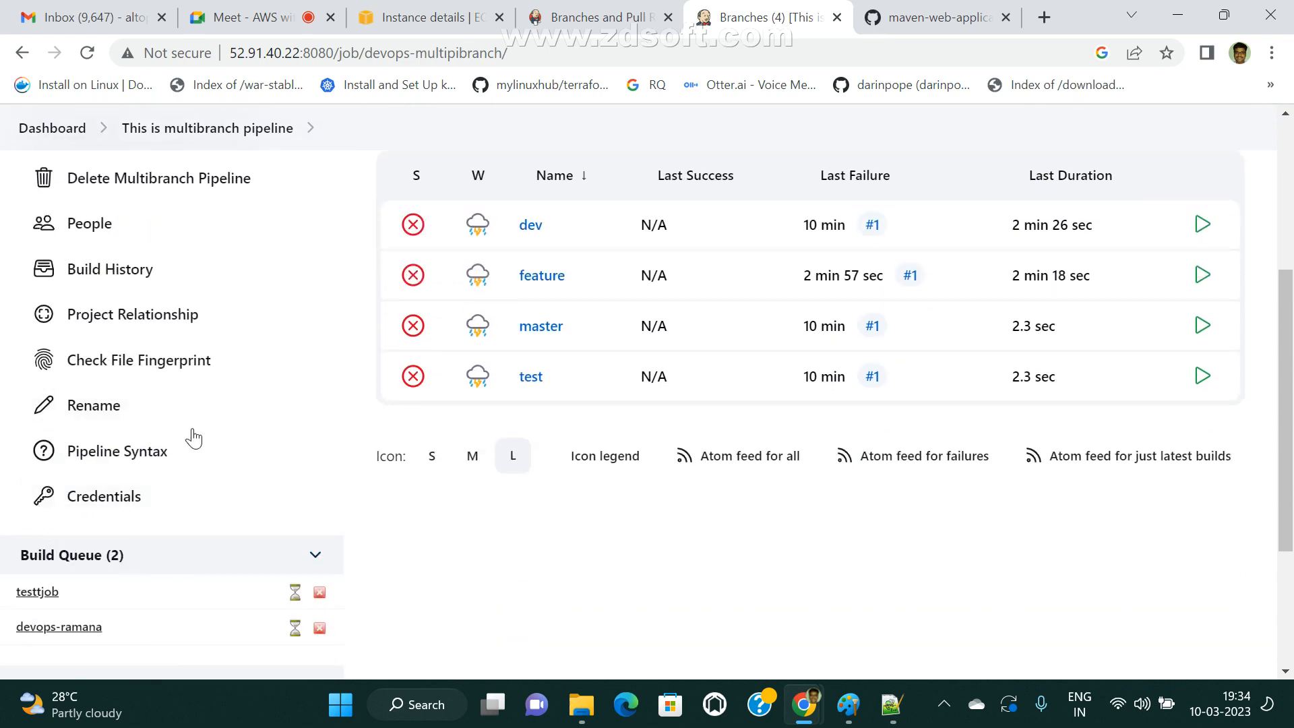
scroll(398, 452, "up", 5)
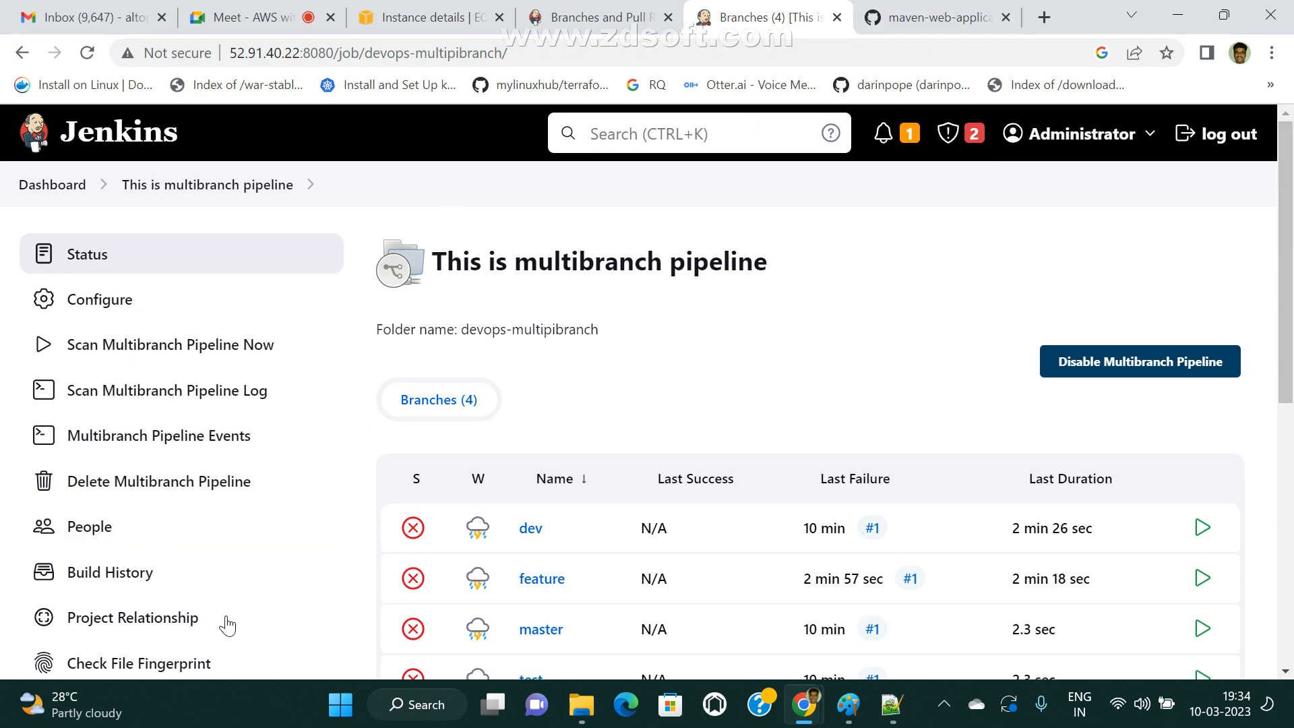
Glance at the Paint diagram, examine the Multibranch Pipeline and Organization Folder types on Jenkins' new item page, and revisit the Jenkinsfile on GitHub.
left_click(858, 711)
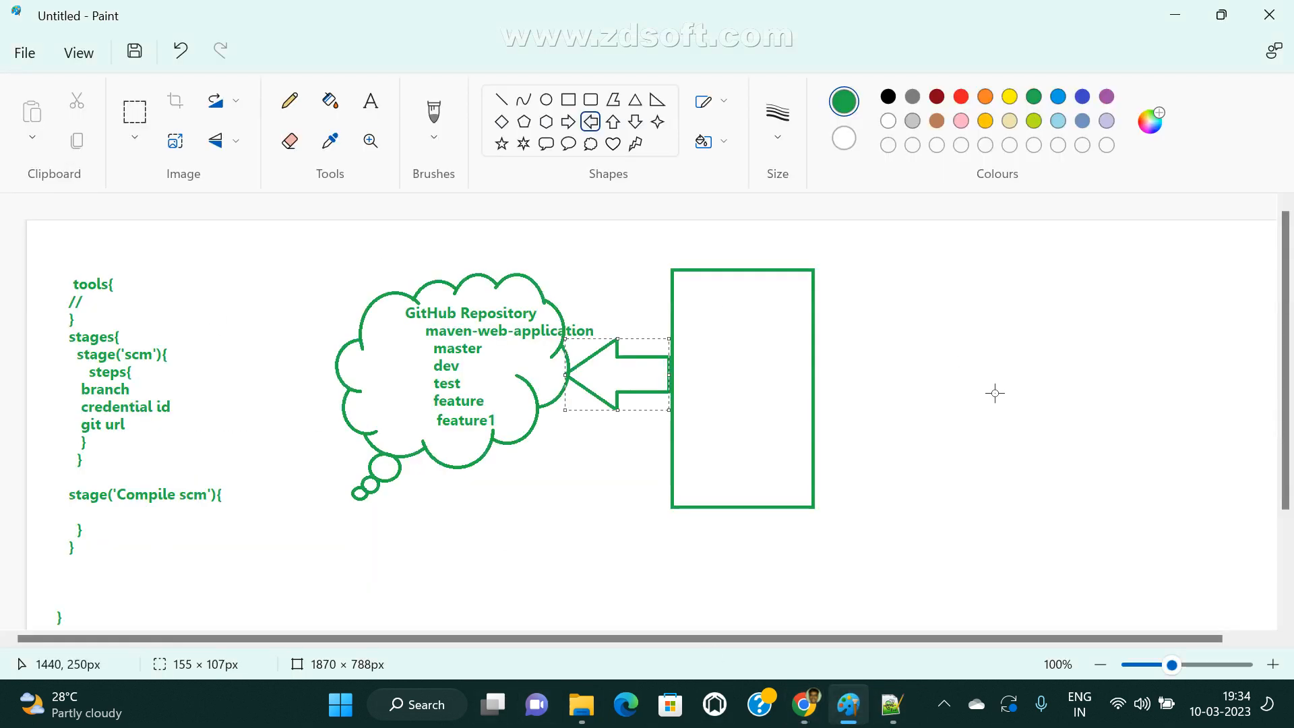
left_click(371, 101)
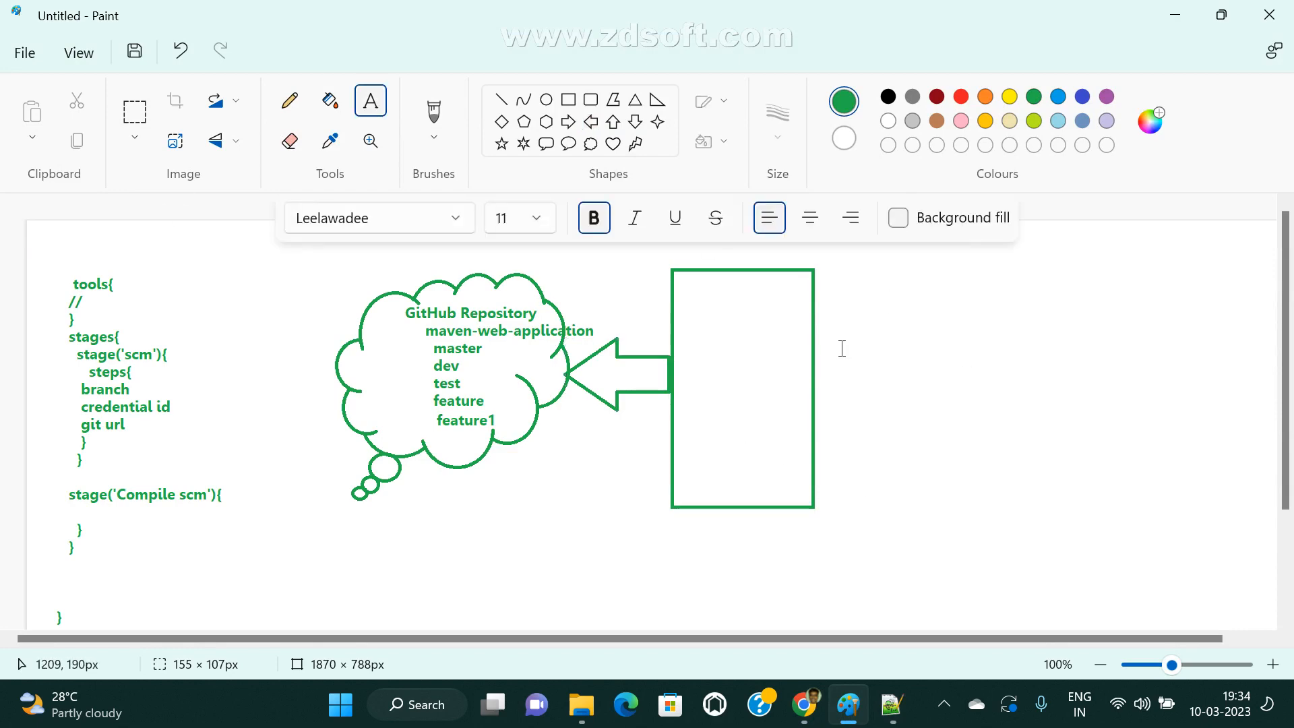
mouse_move(808, 719)
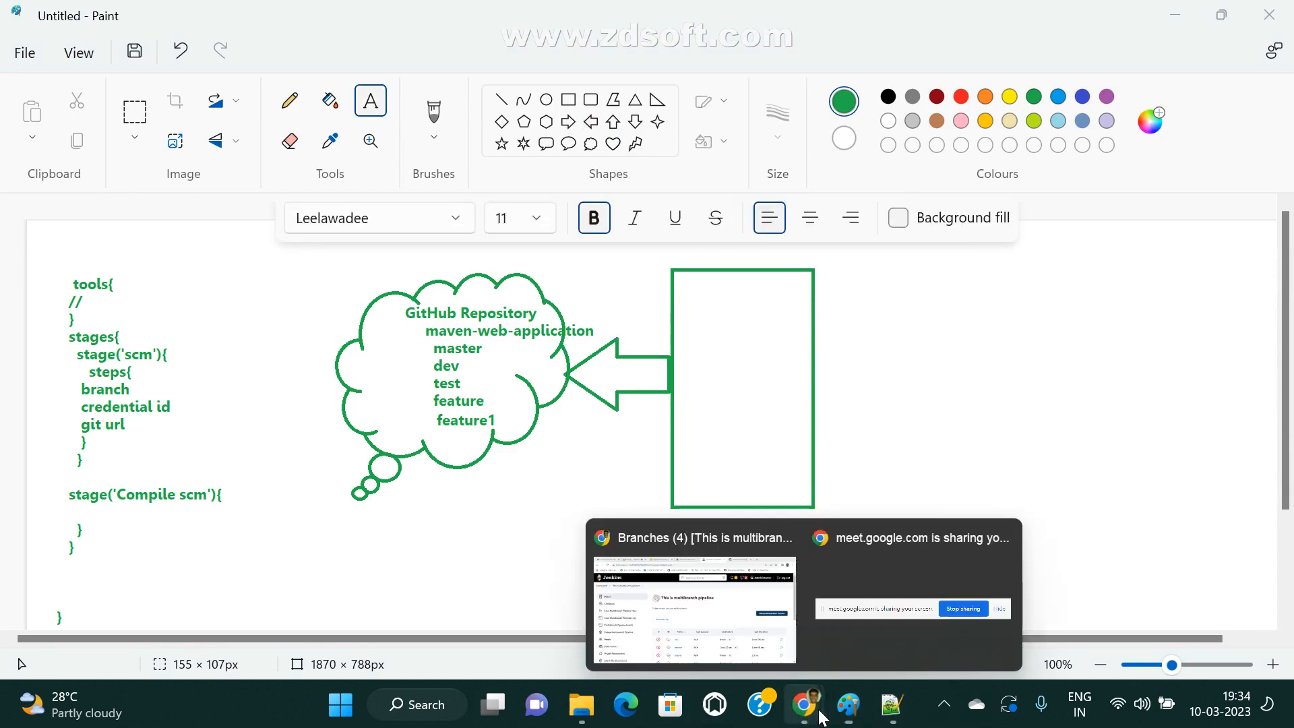
left_click(657, 616)
left_click(86, 188)
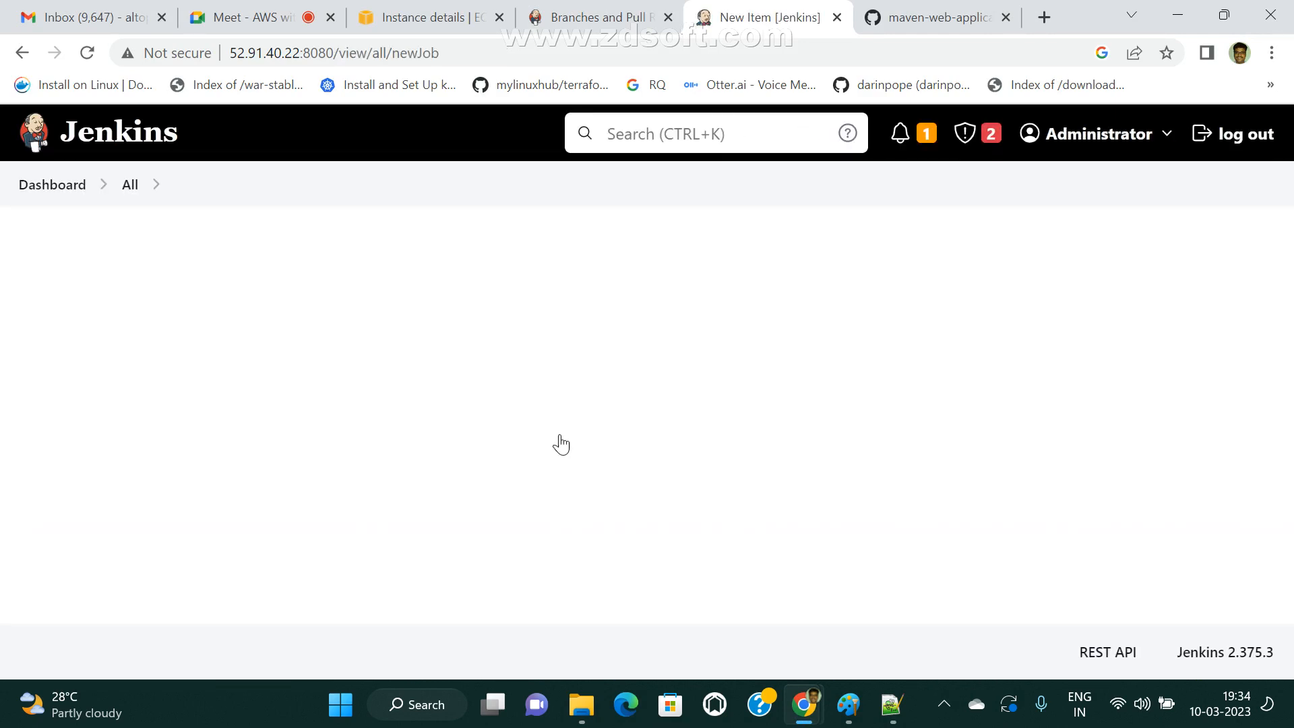
scroll(573, 465, "down", 5)
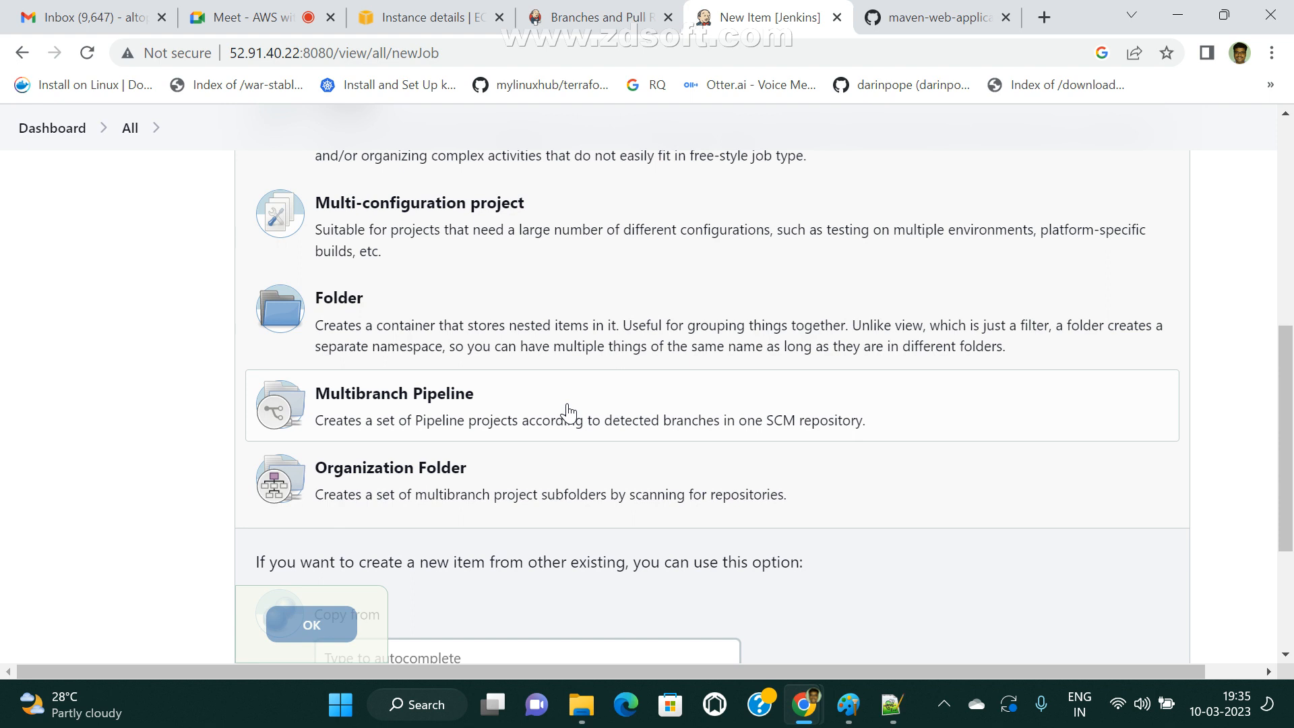
left_click(979, 27)
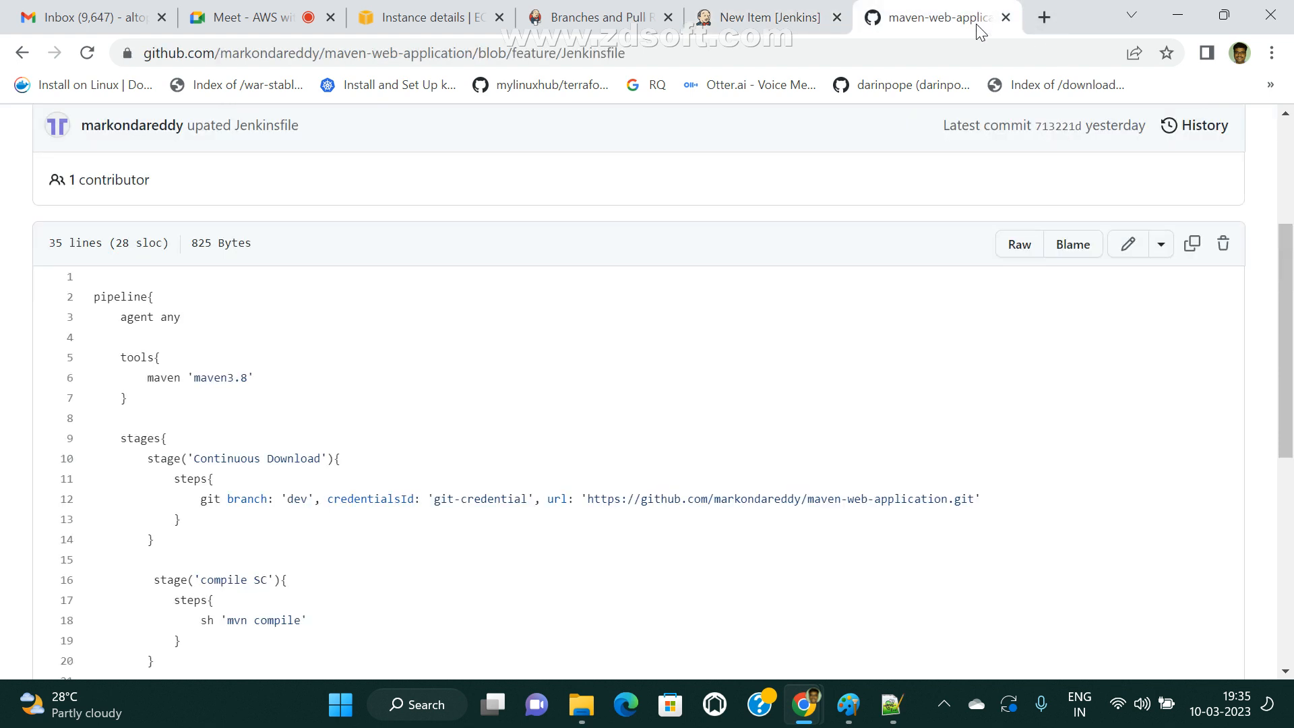
left_click(1045, 16)
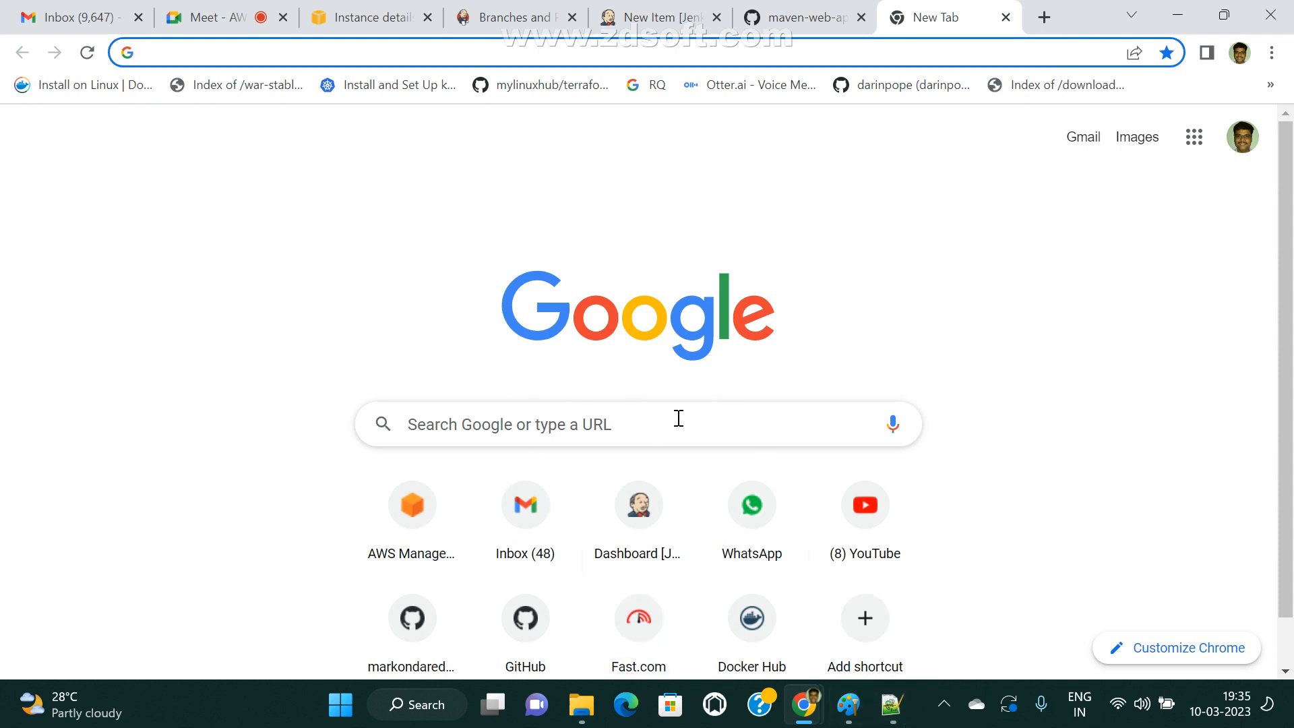
Switch to Paint and undo the existing pipeline and GitHub repository drawings until the canvas is blank.
left_click(848, 704)
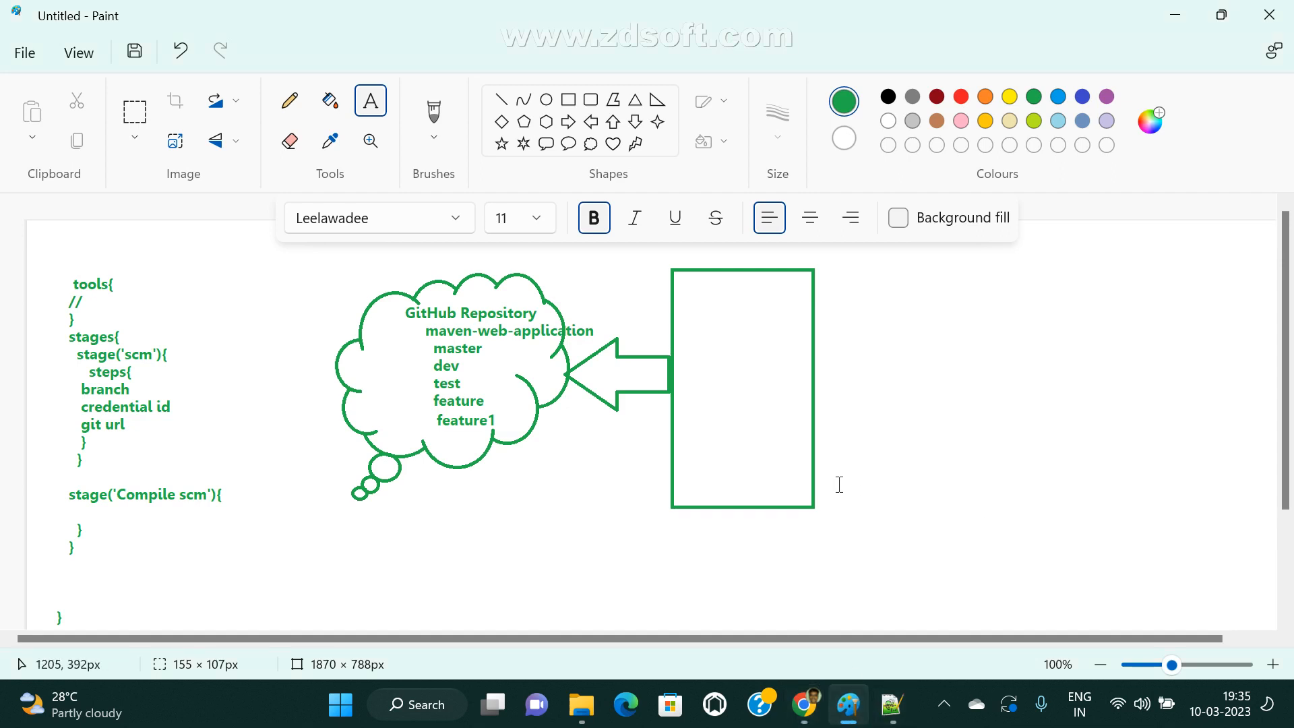
key("ctrl+z")
key("ctrl+z")
key("ctrl+z")
key("ctrl+z")
key("ctrl+z")
key("ctrl+z")
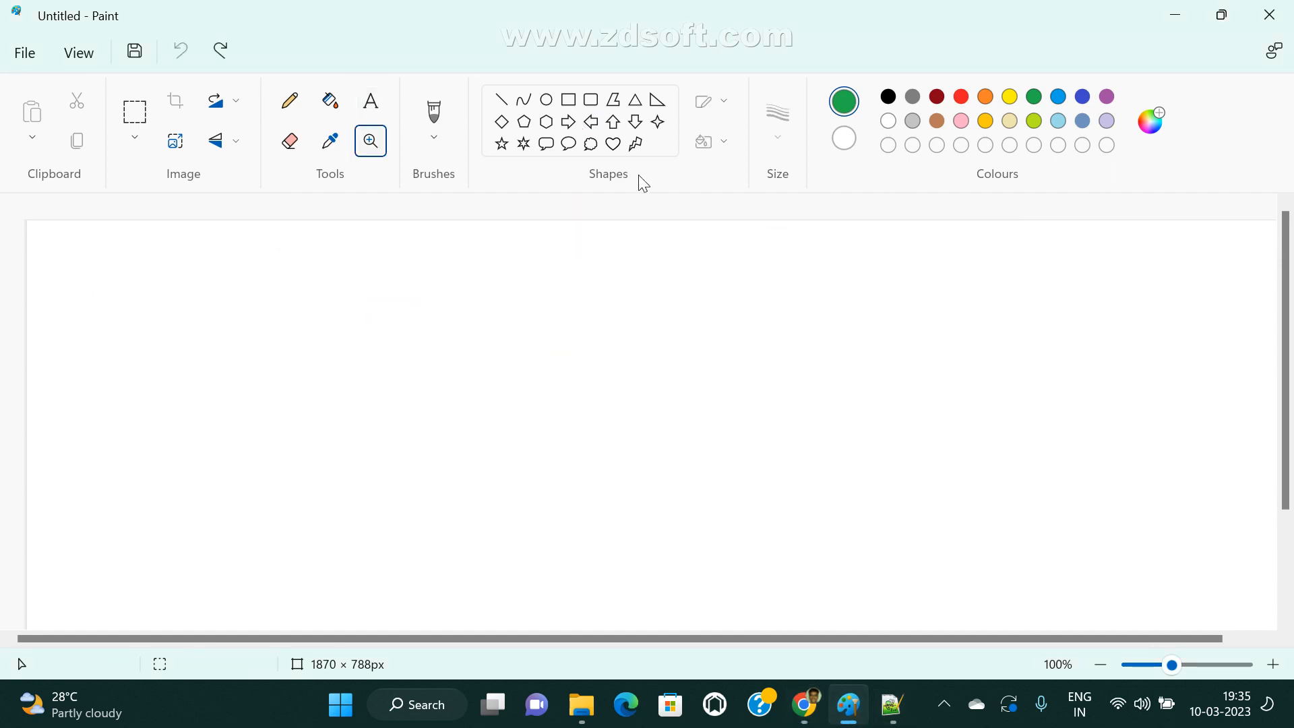
left_click(568, 144)
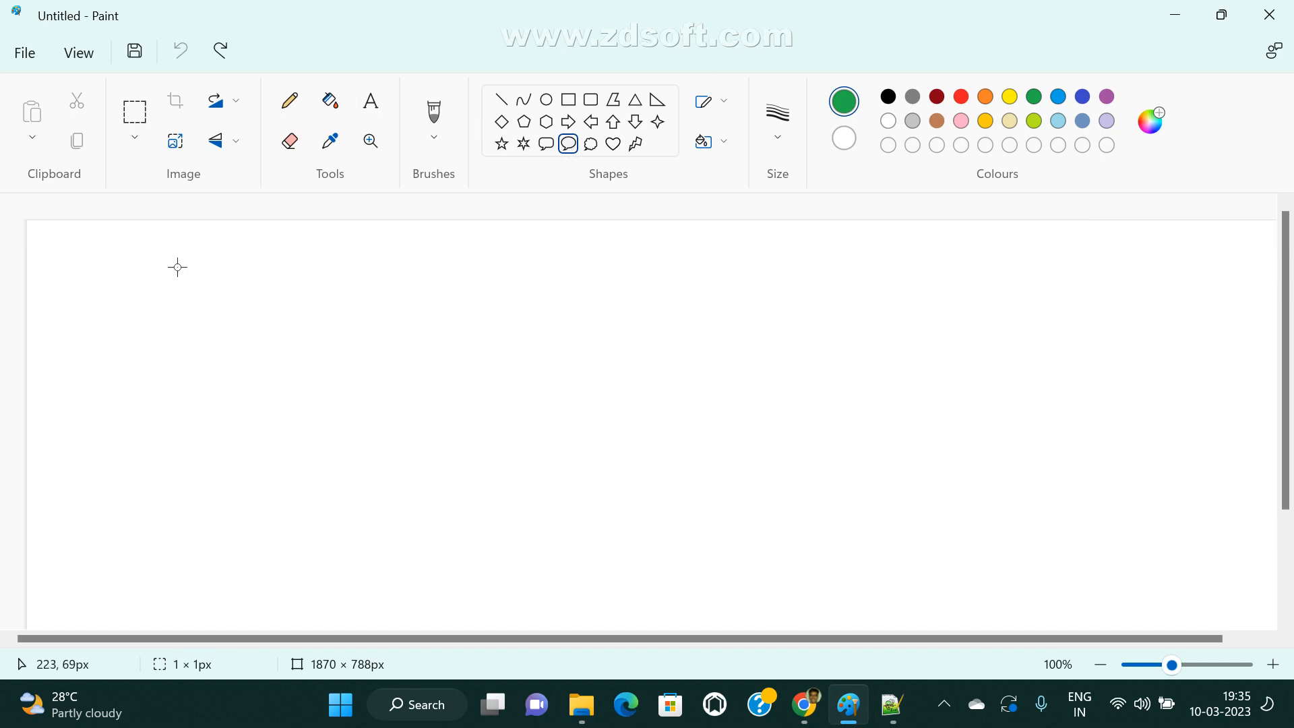
left_click_drag(177, 267, 387, 536)
key("ctrl+z")
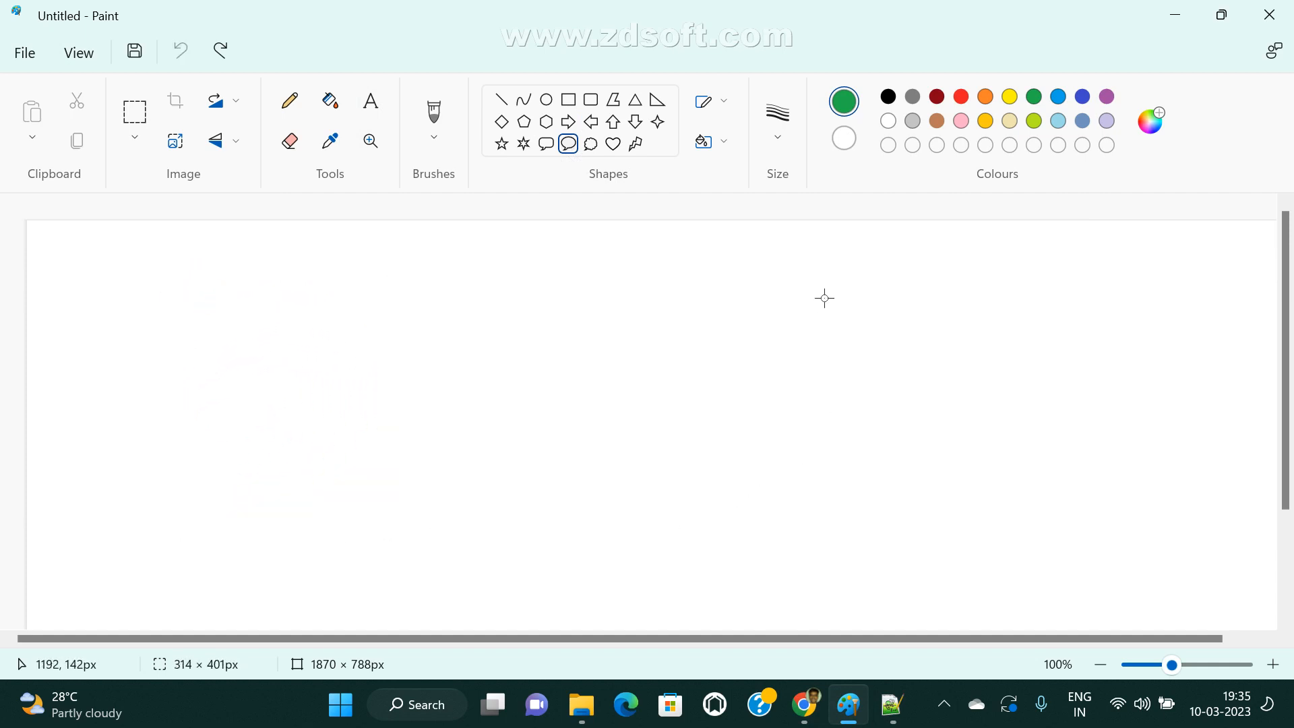
Draw a green cloud callout about 452 × 381 px on the left half of the blank canvas.
left_click(590, 144)
left_click_drag(142, 299, 181, 351)
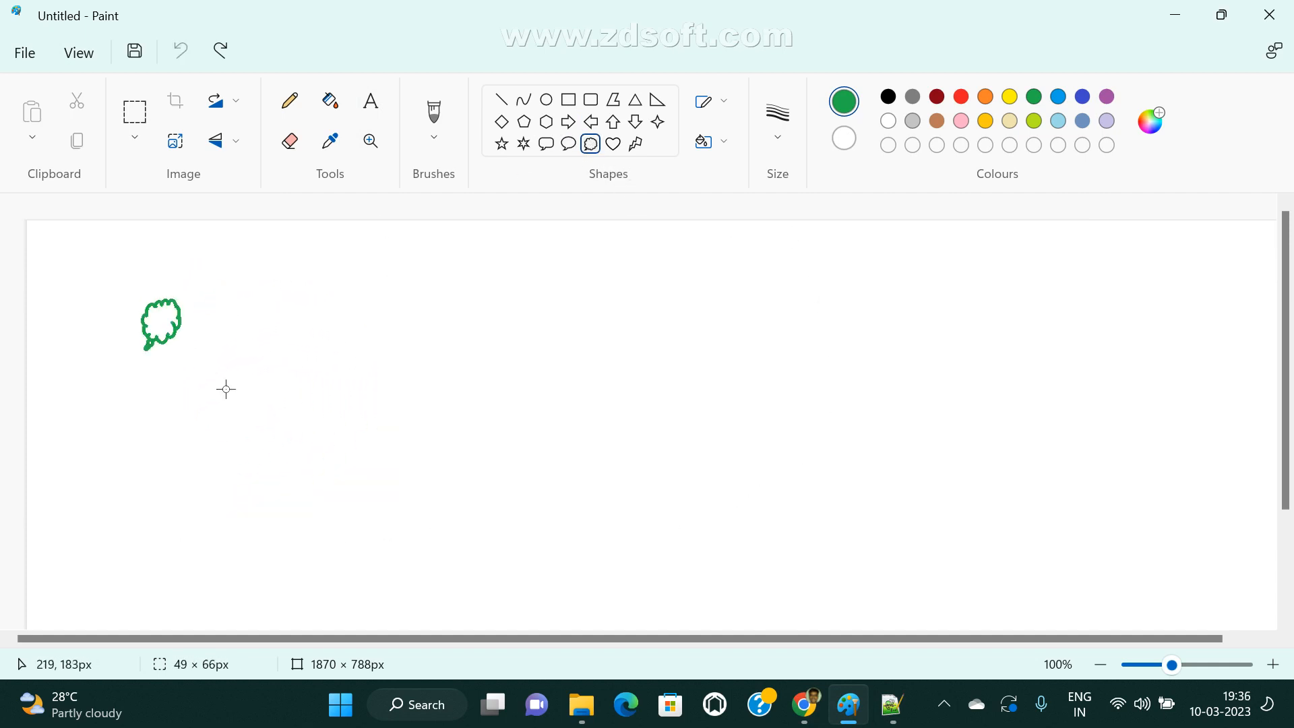
left_click_drag(226, 389, 446, 555)
Add the red text label "ABC Org" just above the cloud's upper edge.
left_click(372, 102)
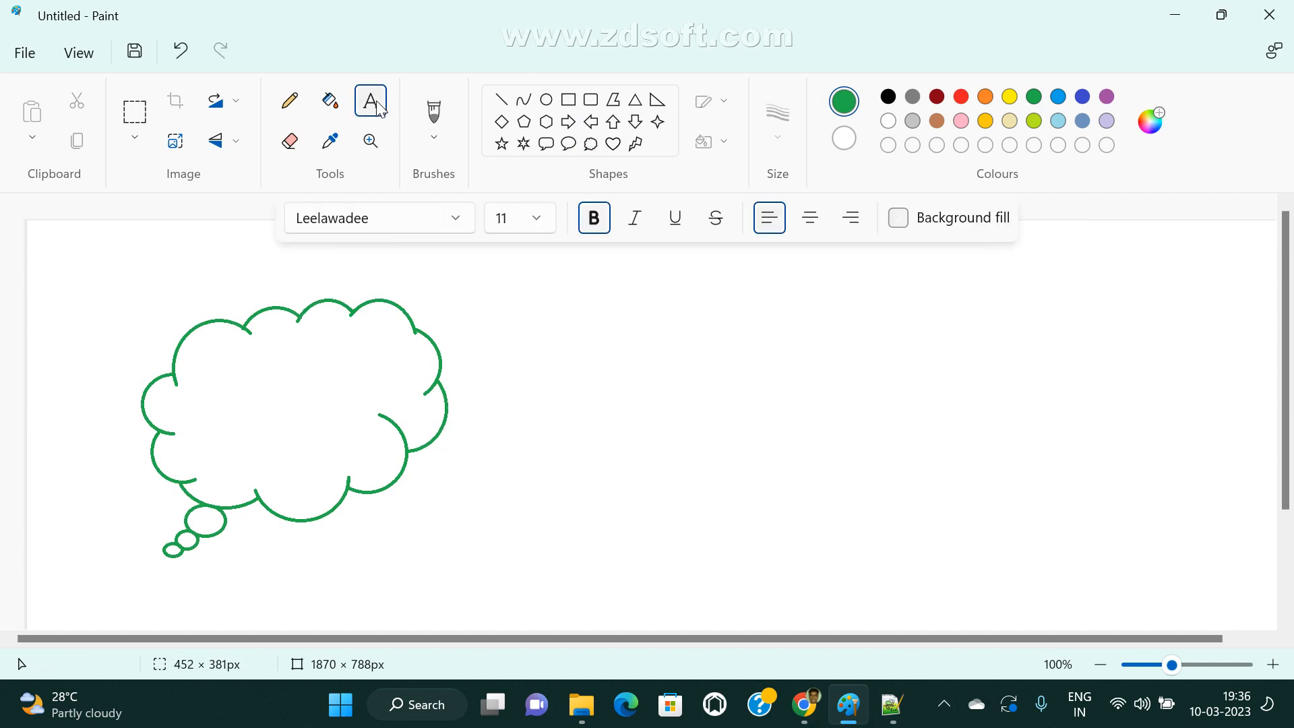
left_click(962, 97)
left_click(254, 290)
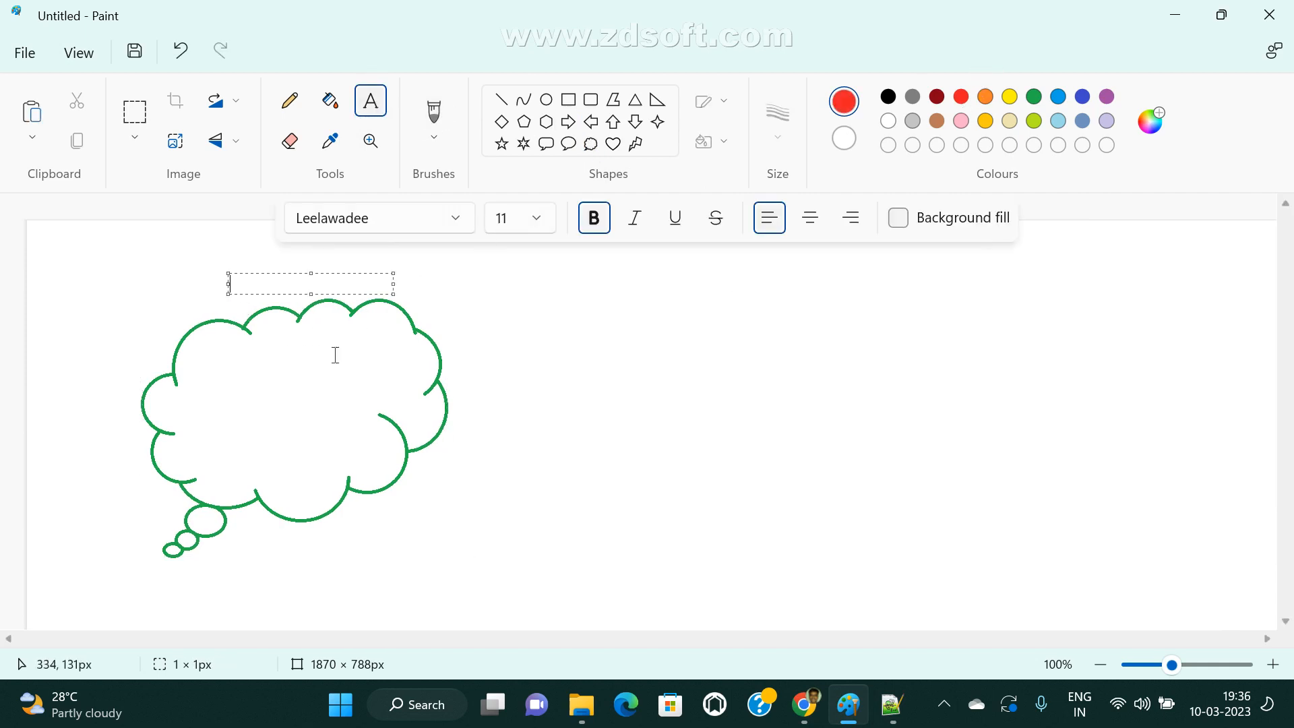
left_click(547, 381)
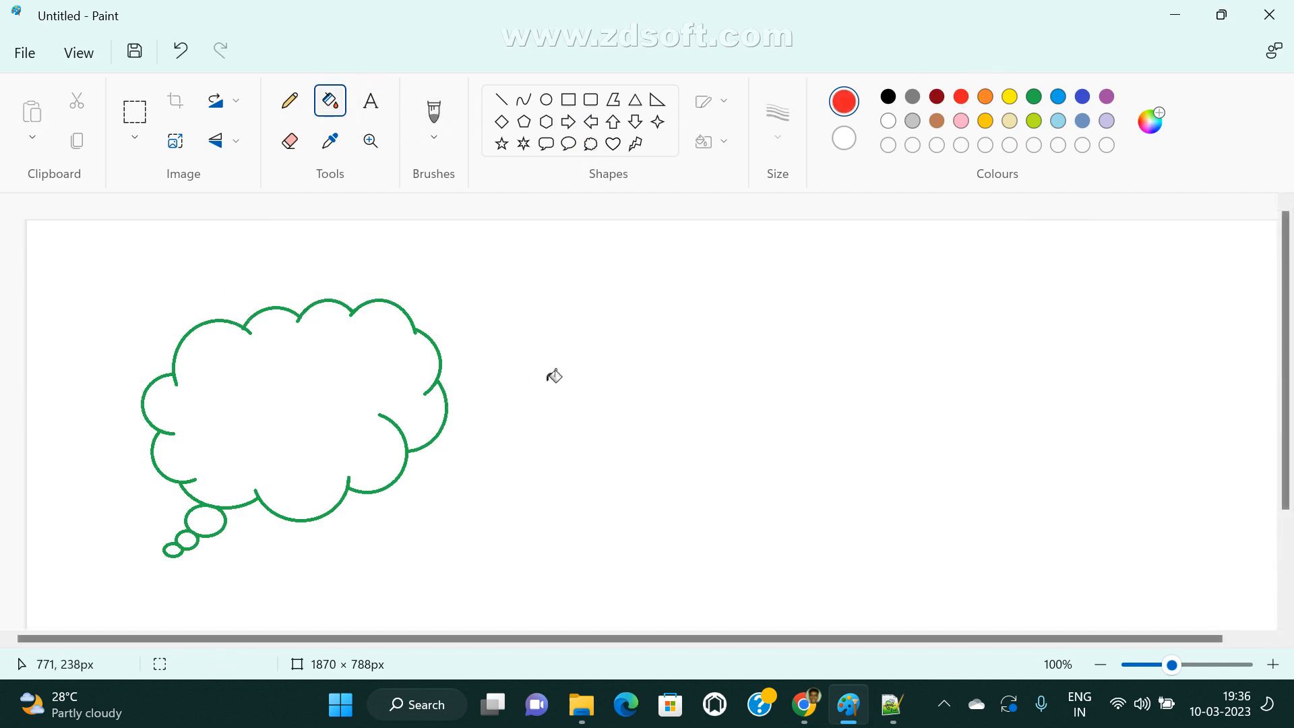
left_click(378, 100)
left_click_drag(233, 296, 242, 297)
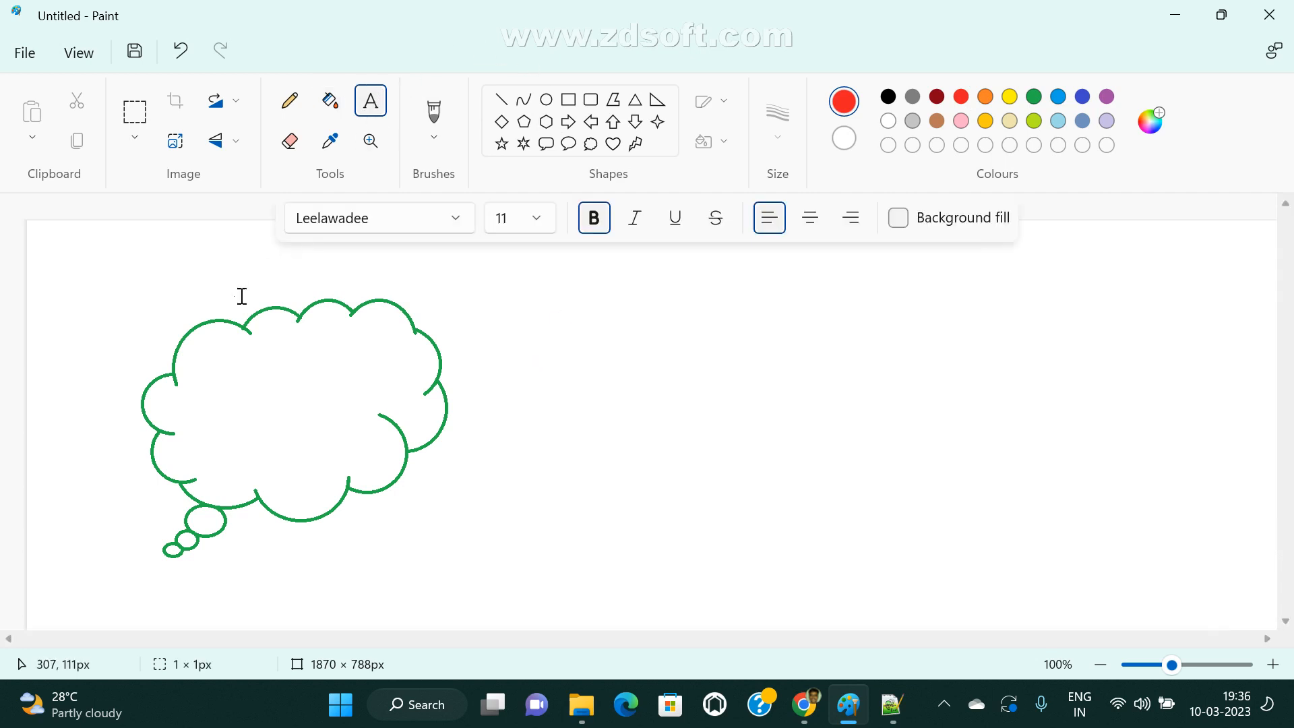
type("ABC Org")
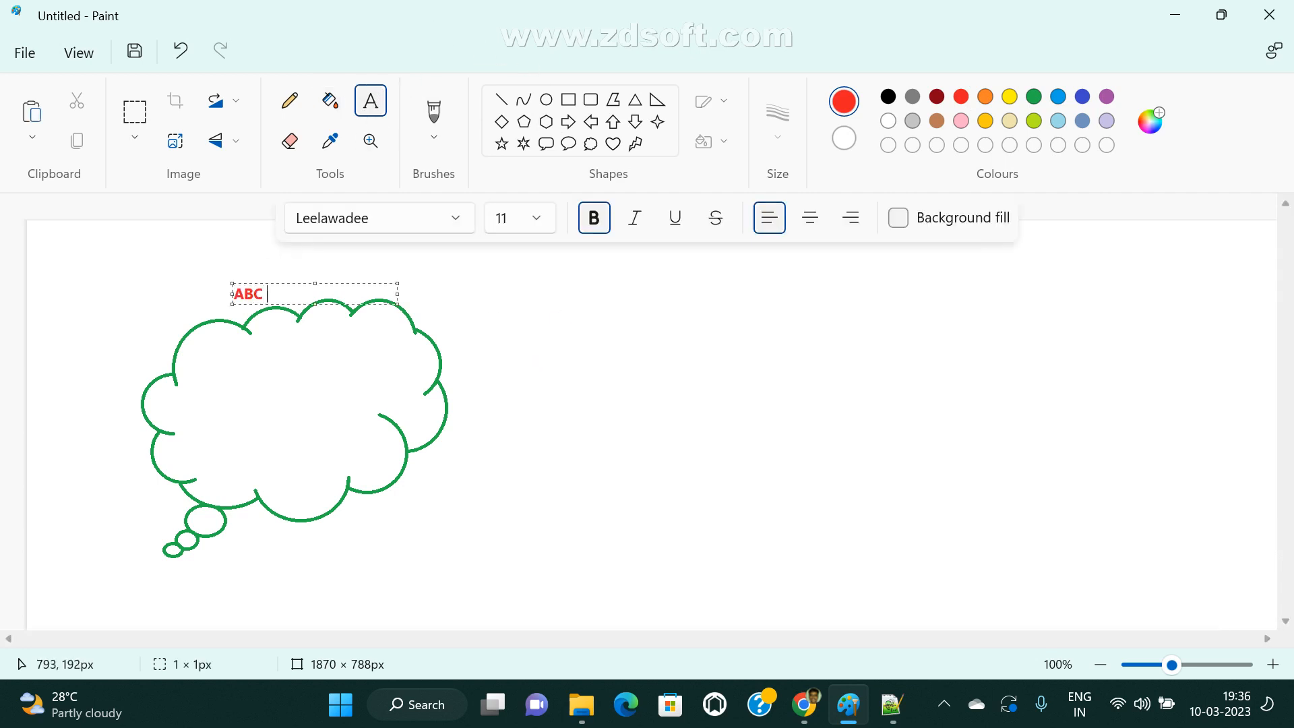
Add the red text label "20 project" inside the upper part of the cloud, below "ABC Org".
left_click(892, 543)
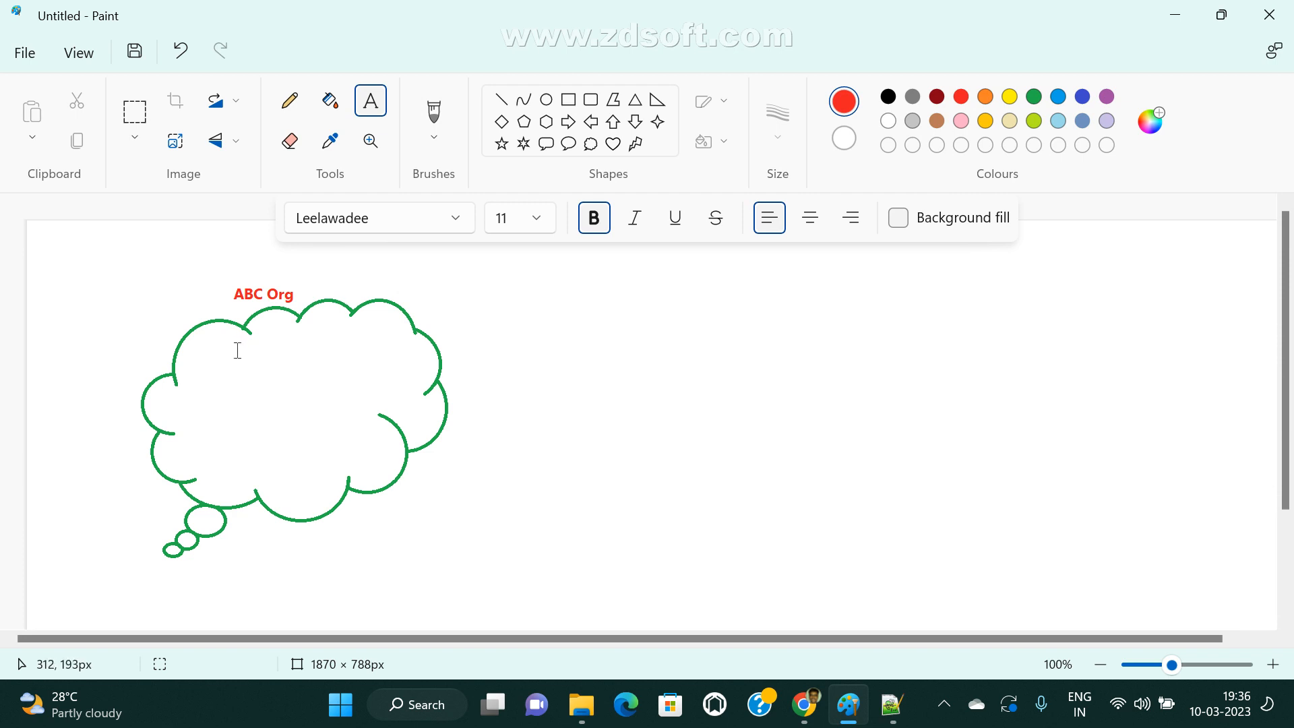
left_click(236, 349)
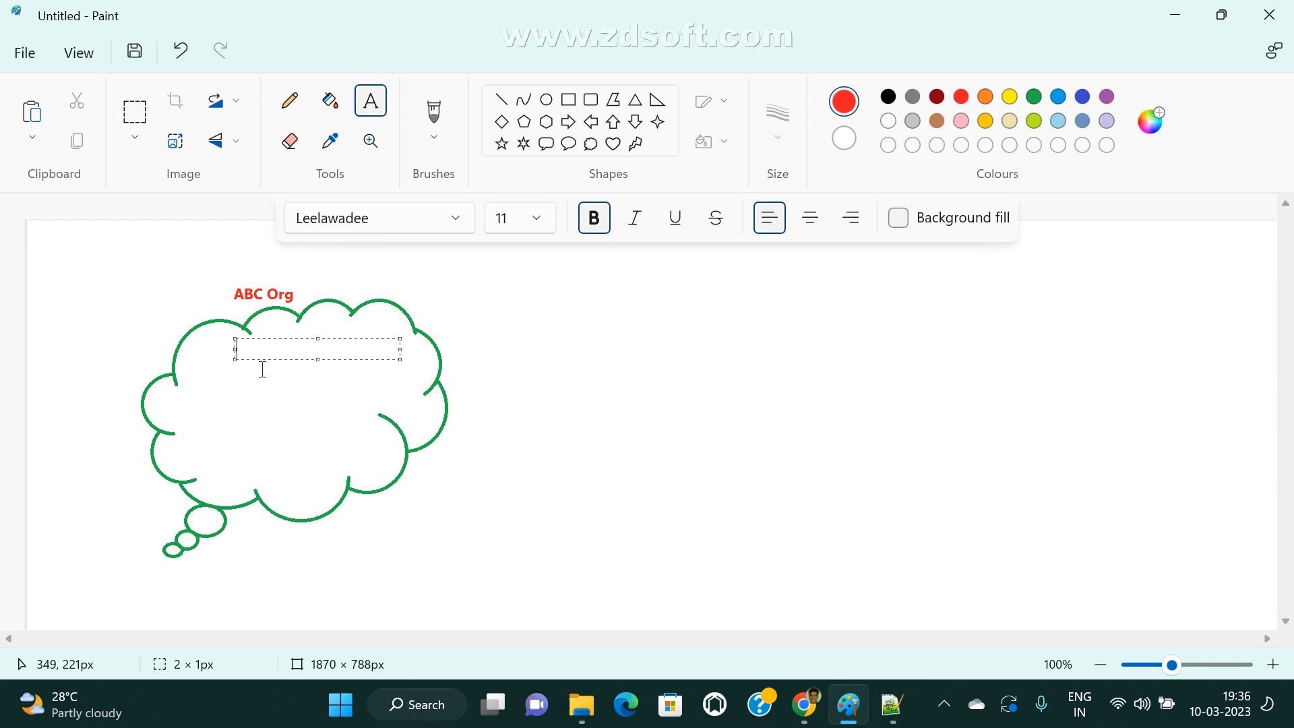
type("20 project")
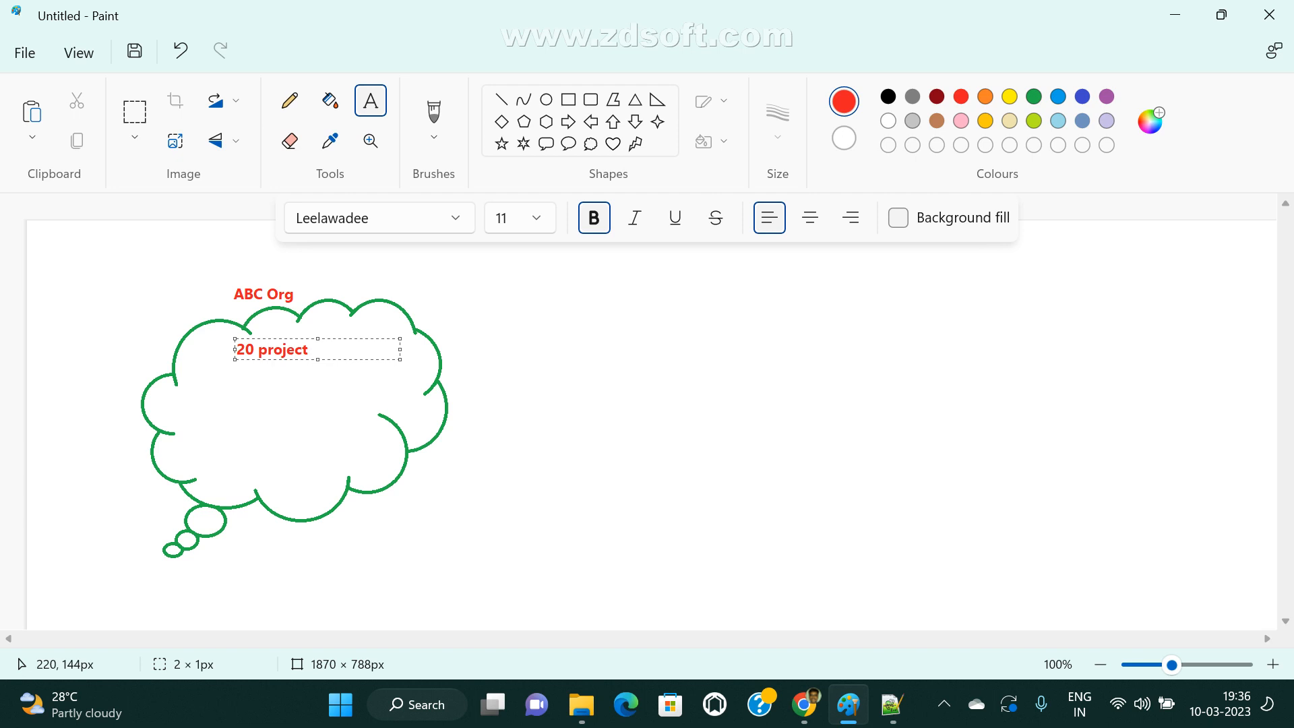
left_click(353, 404)
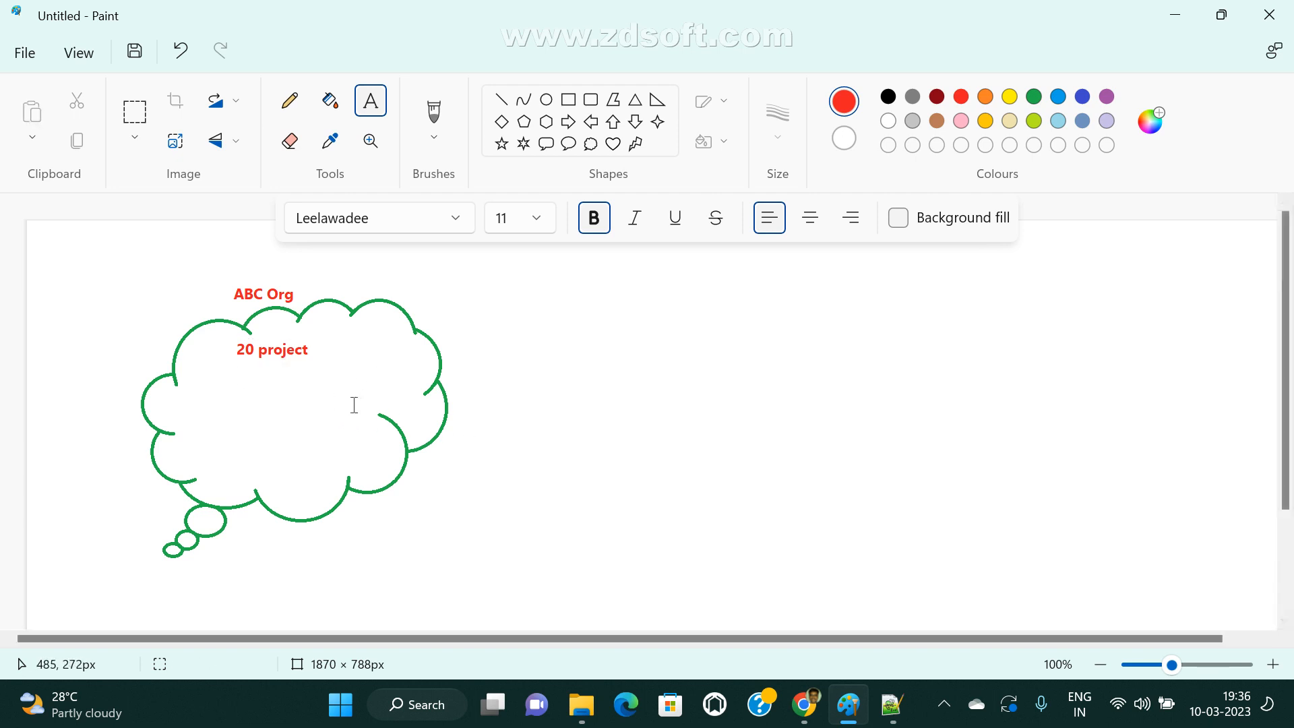
left_click(230, 371)
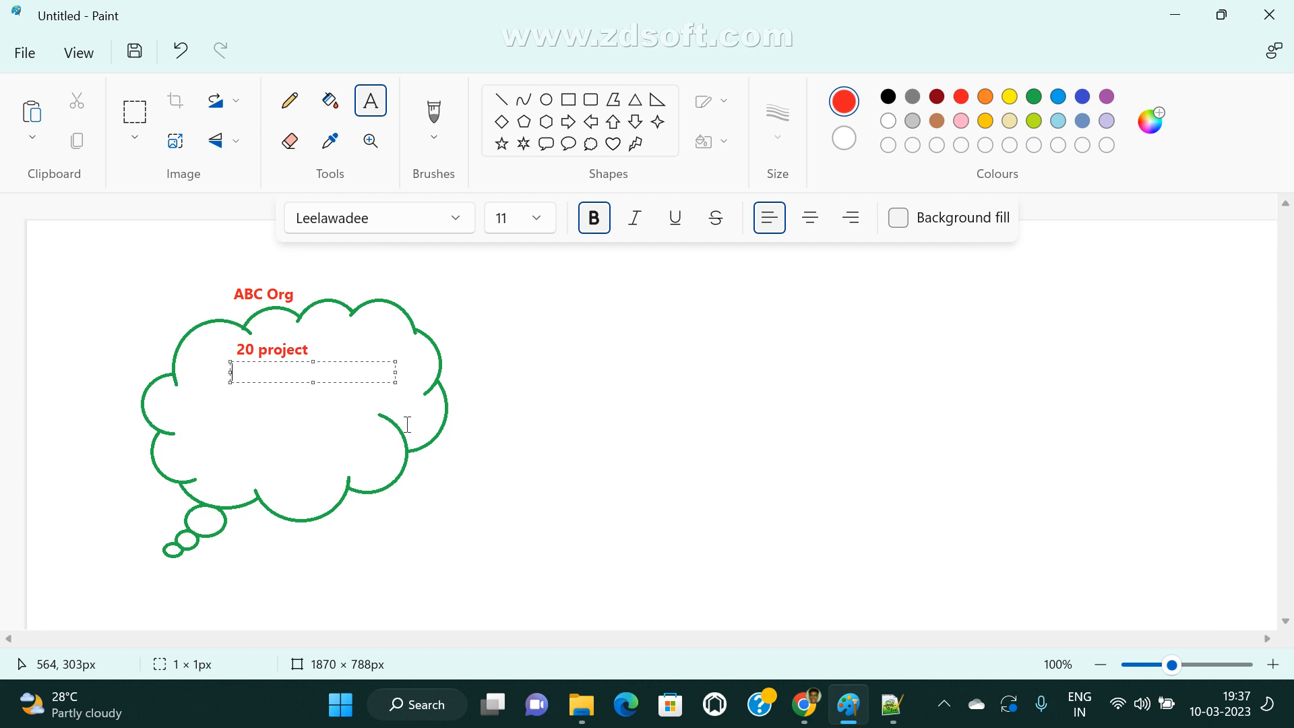
left_click(259, 390)
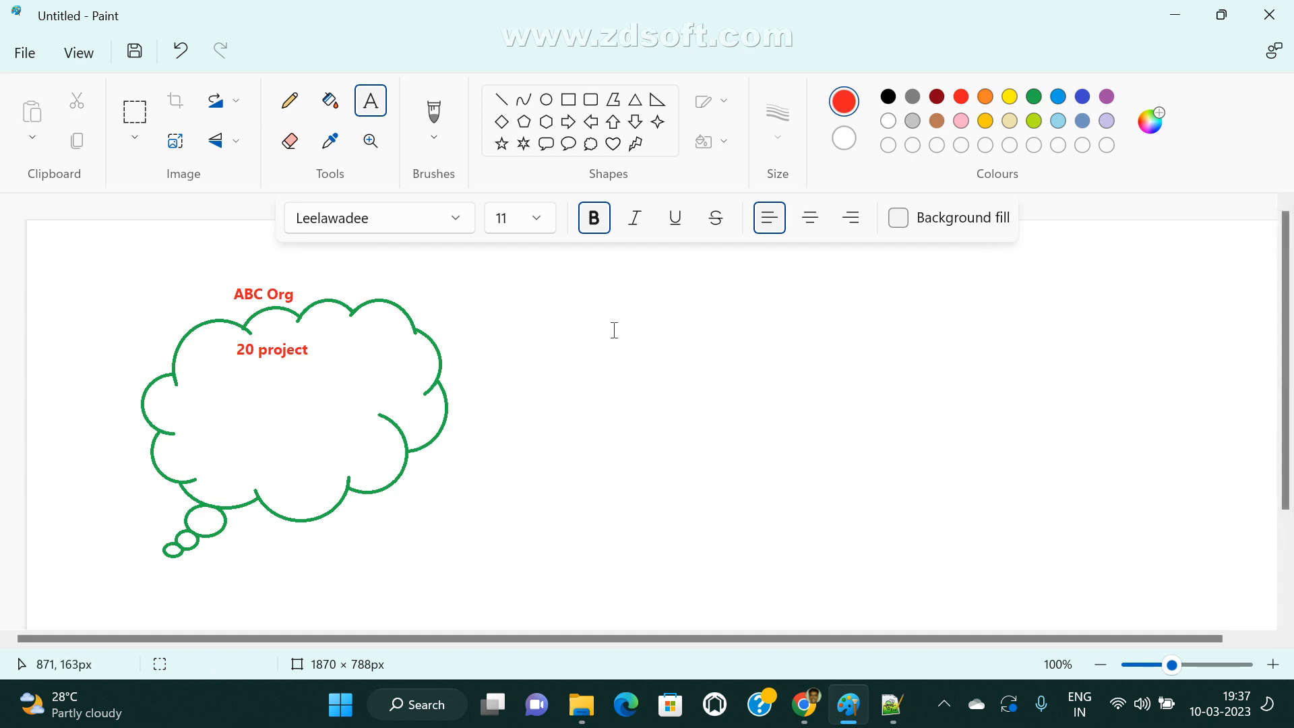
left_click_drag(219, 340, 335, 370)
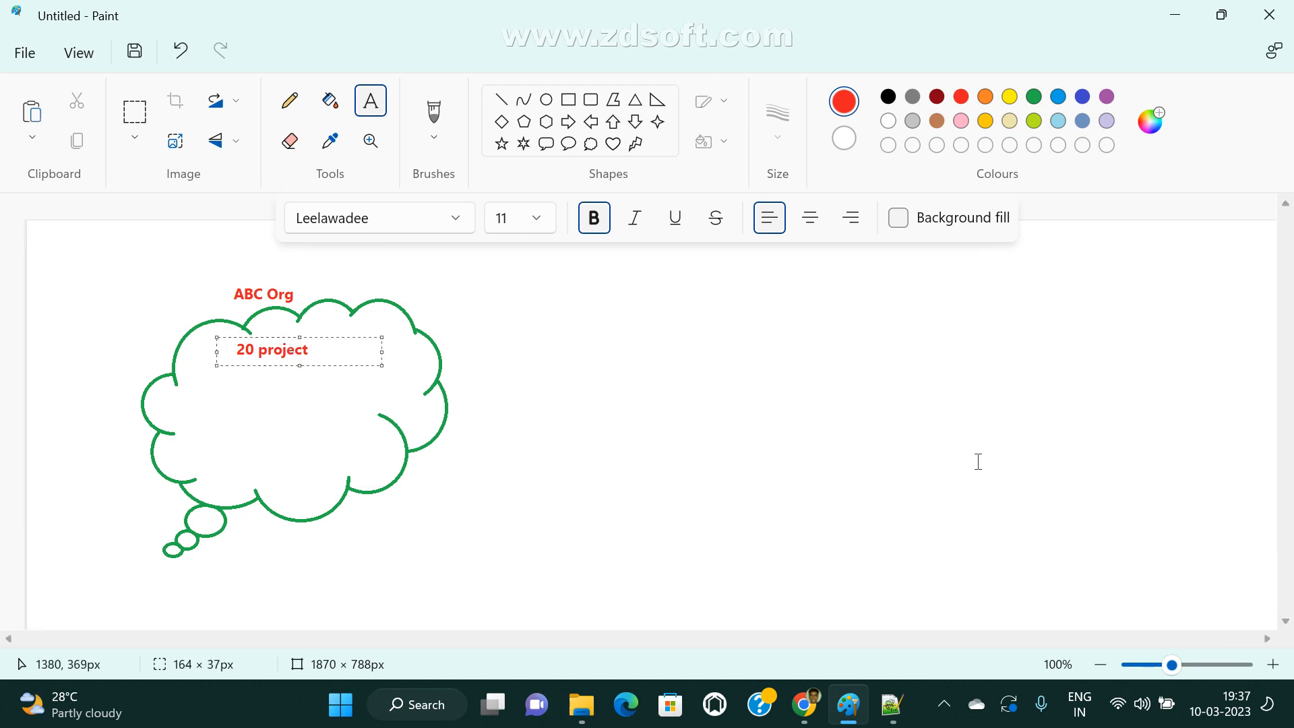
left_click_drag(996, 270, 1114, 628)
left_click(930, 515)
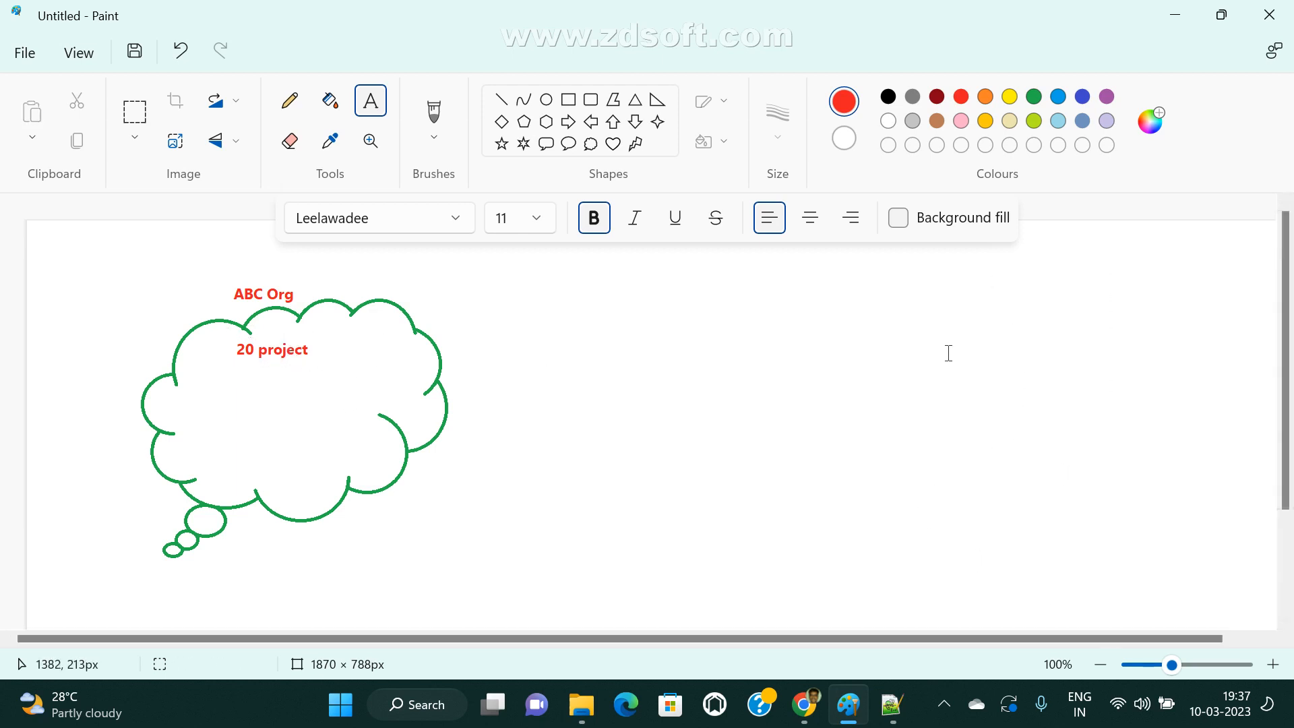
Start a red text block on the right half of the canvas with "20 java projects:" and an indented "stage: scm" line.
left_click(819, 264)
type("20 java pr")
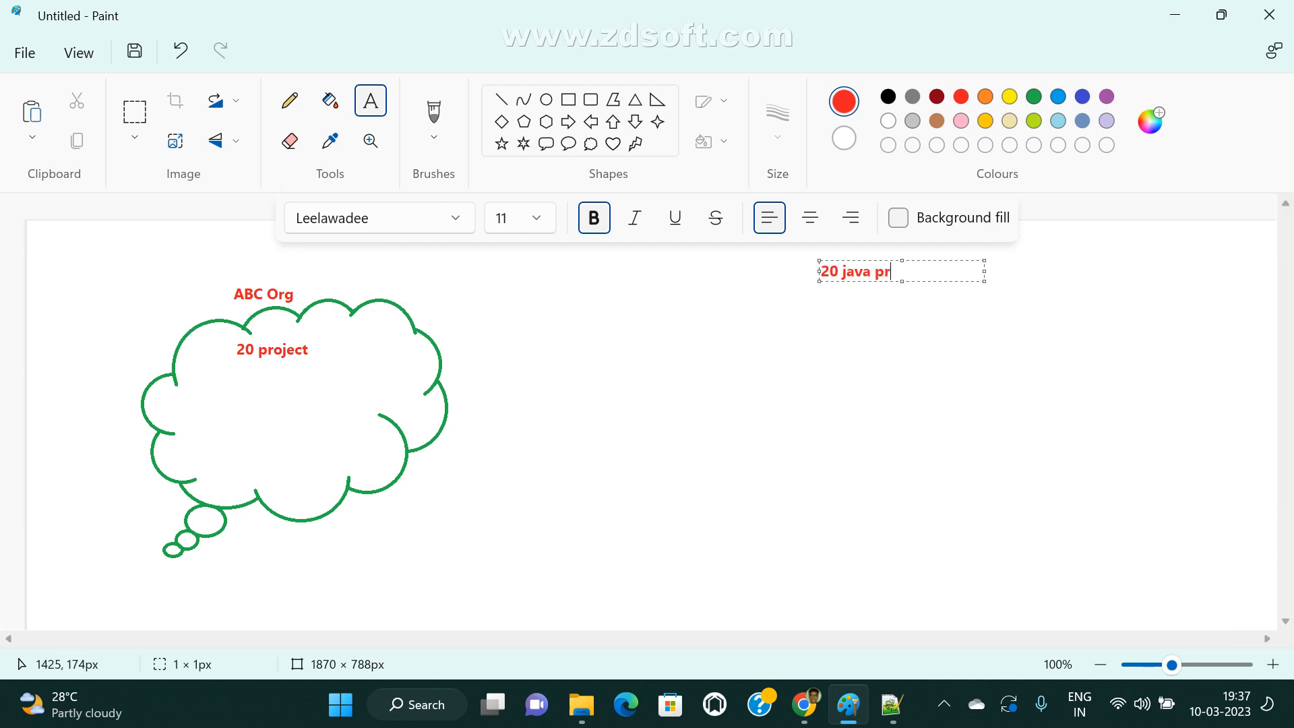
type("ojects:")
key("Return")
type("staq")
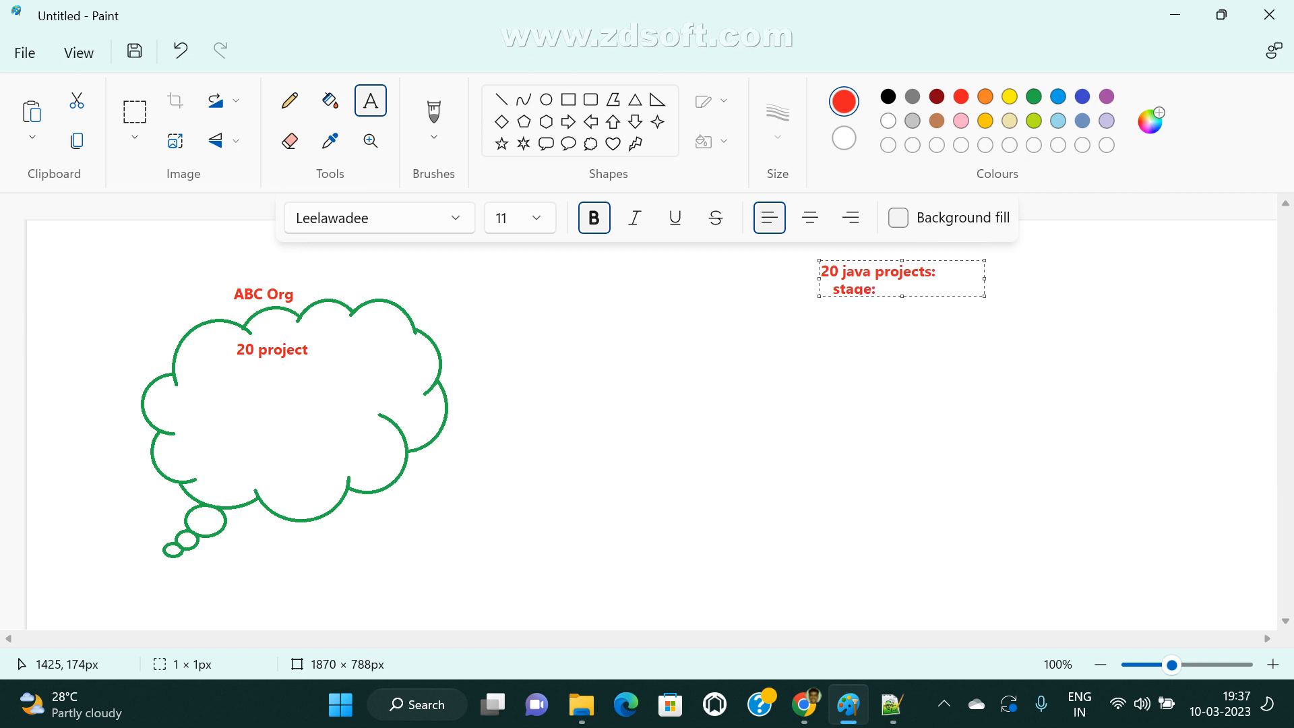
type("e: downlo")
key("BackSpace")
key("BackSpace")
key("BackSpace")
key("BackSpace")
key("BackSpace")
key("BackSpace")
type("scm")
Extend the text block with the spaced lines "compile code", "Artifact file" and "Deploy", and finish the text.
key("Return")
key("Return")
type("compile cod")
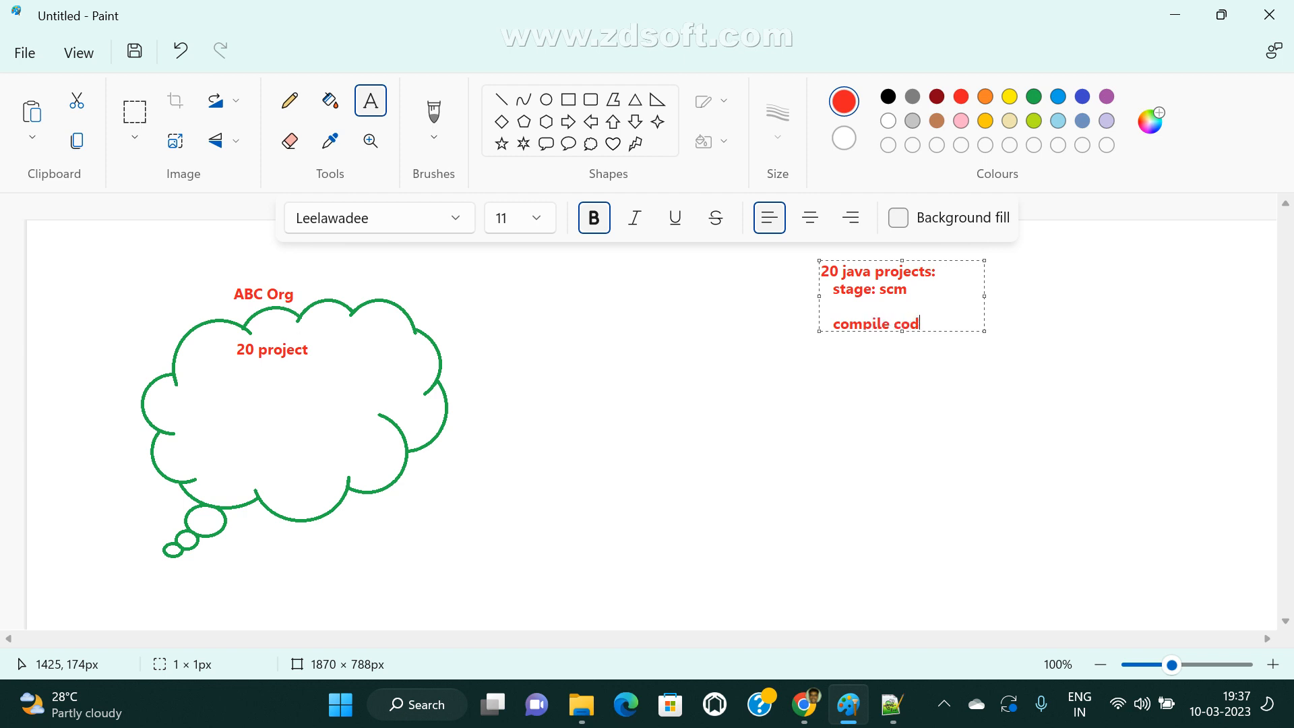
type("e")
key("Return")
key("Return")
type("Artifact file")
key("Return")
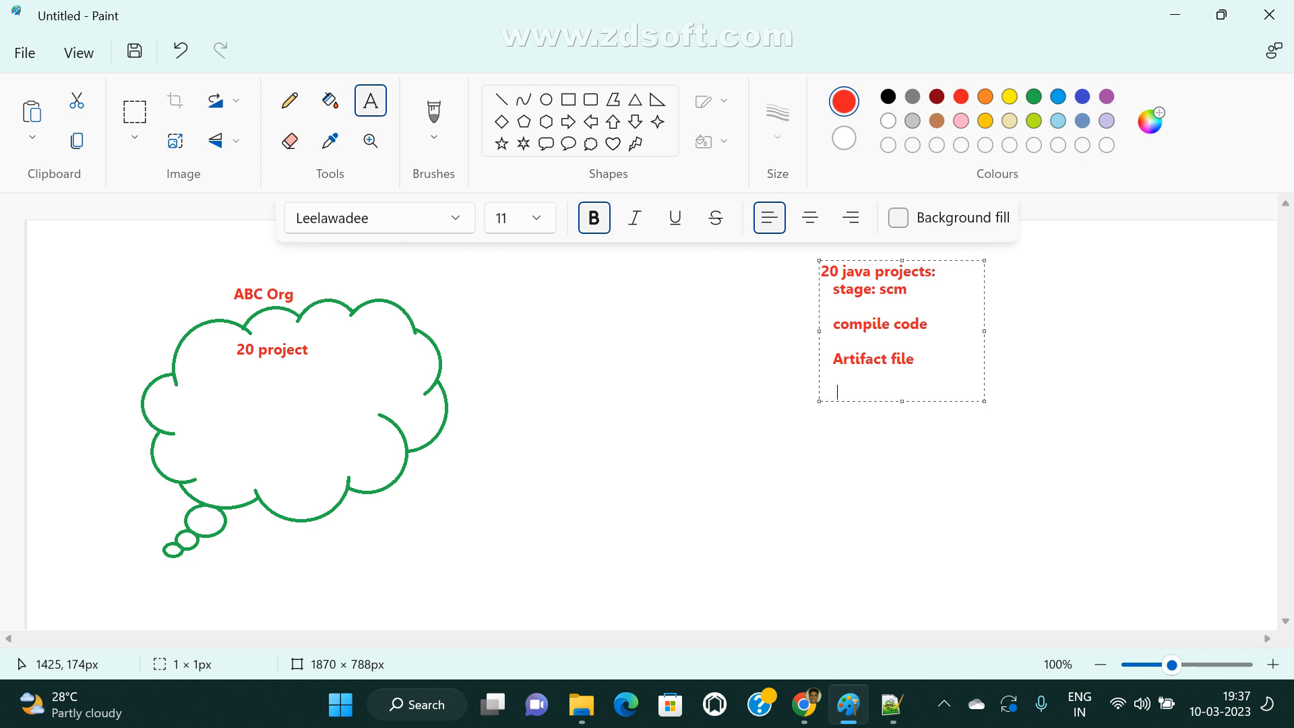
type("Deploy")
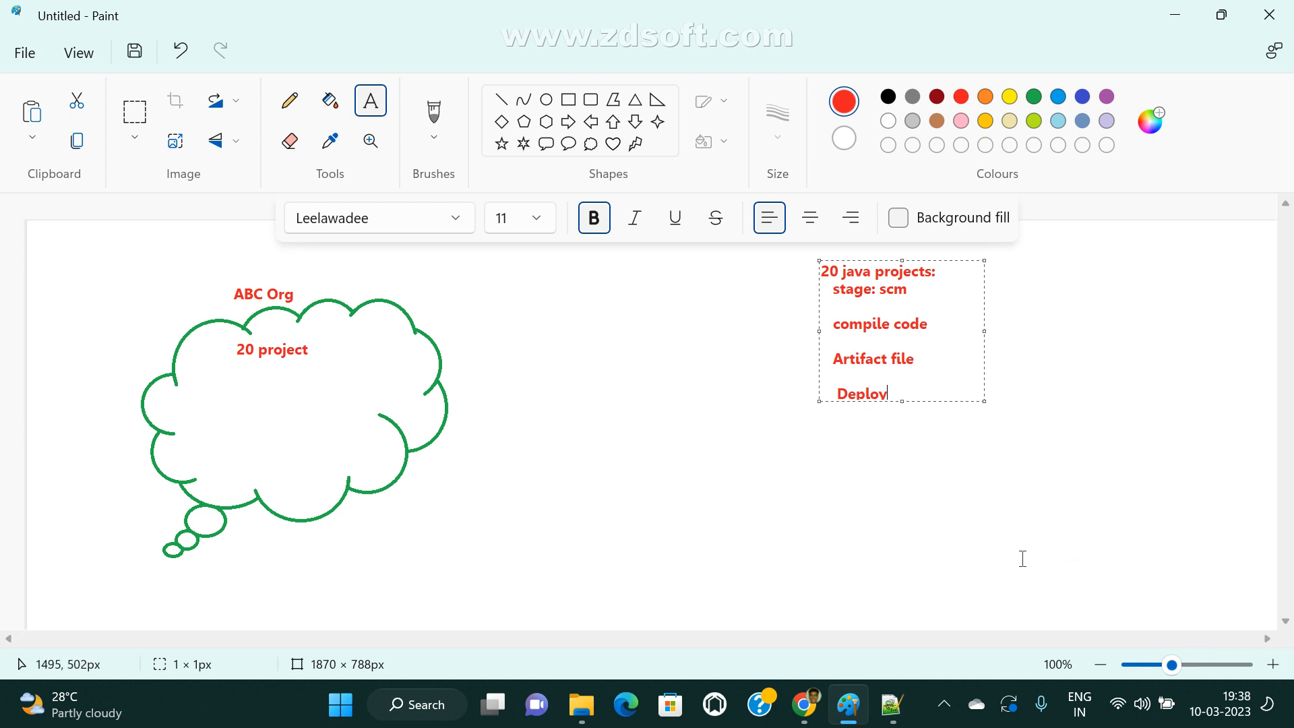
left_click(820, 517)
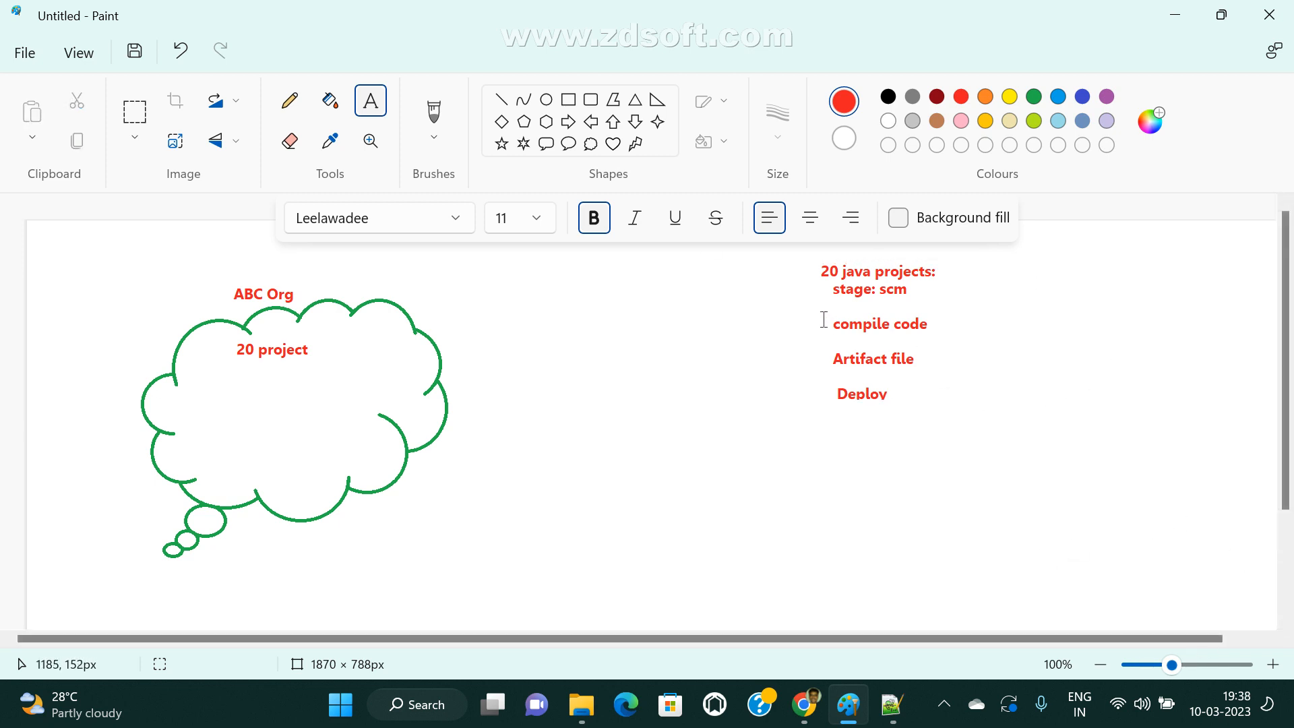
left_click_drag(821, 321, 962, 344)
left_click(992, 374)
left_click_drag(808, 350, 976, 367)
left_click(992, 425)
left_click_drag(826, 287, 918, 291)
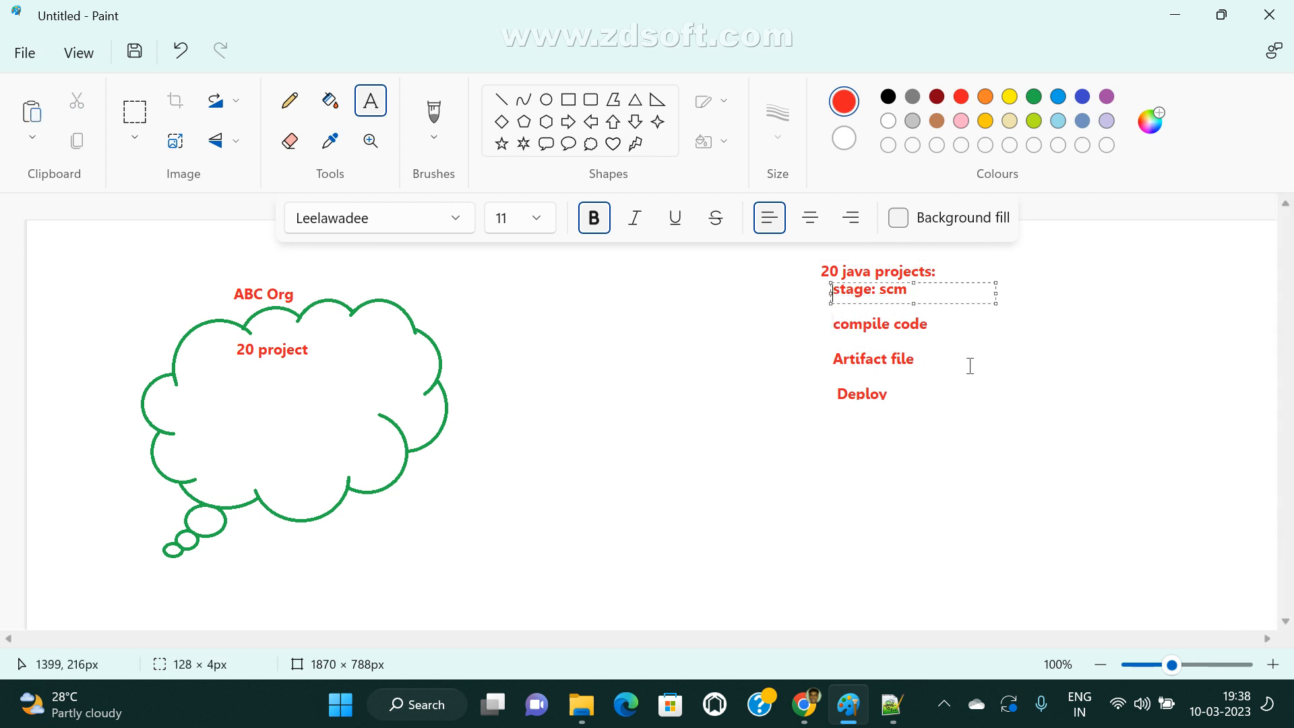
left_click_drag(815, 358, 901, 367)
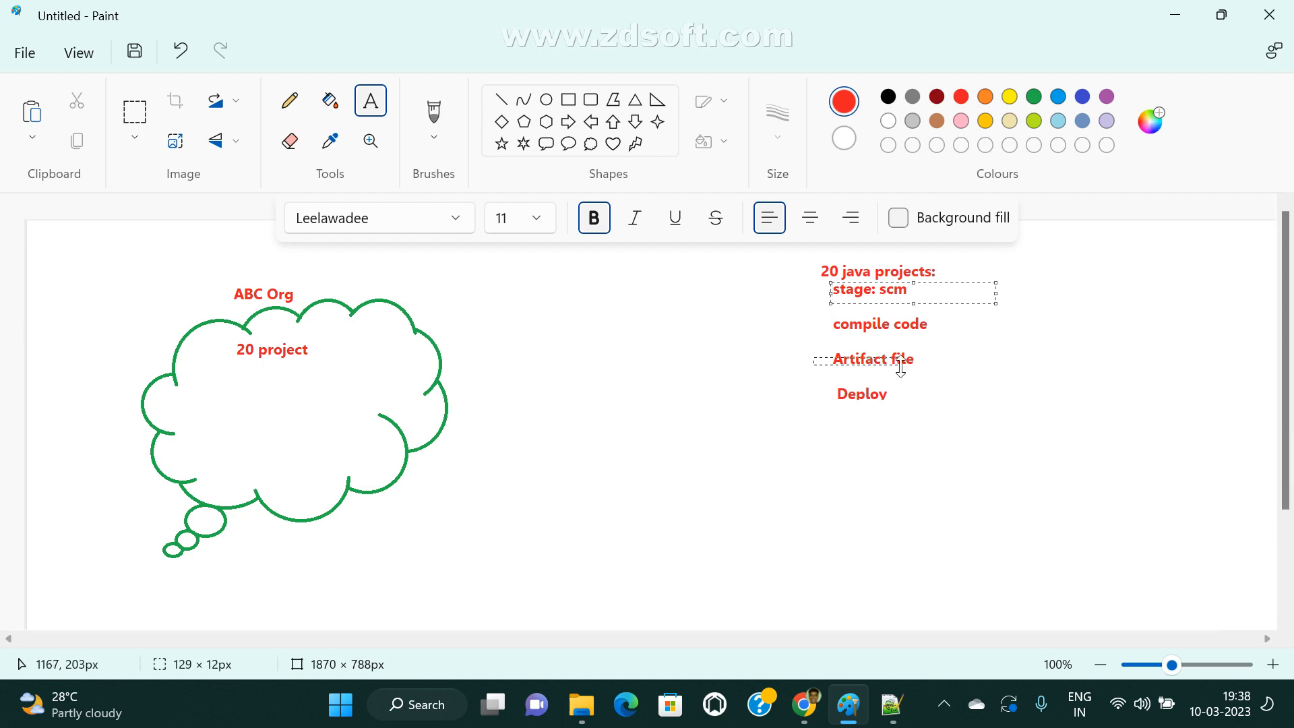
left_click(896, 424)
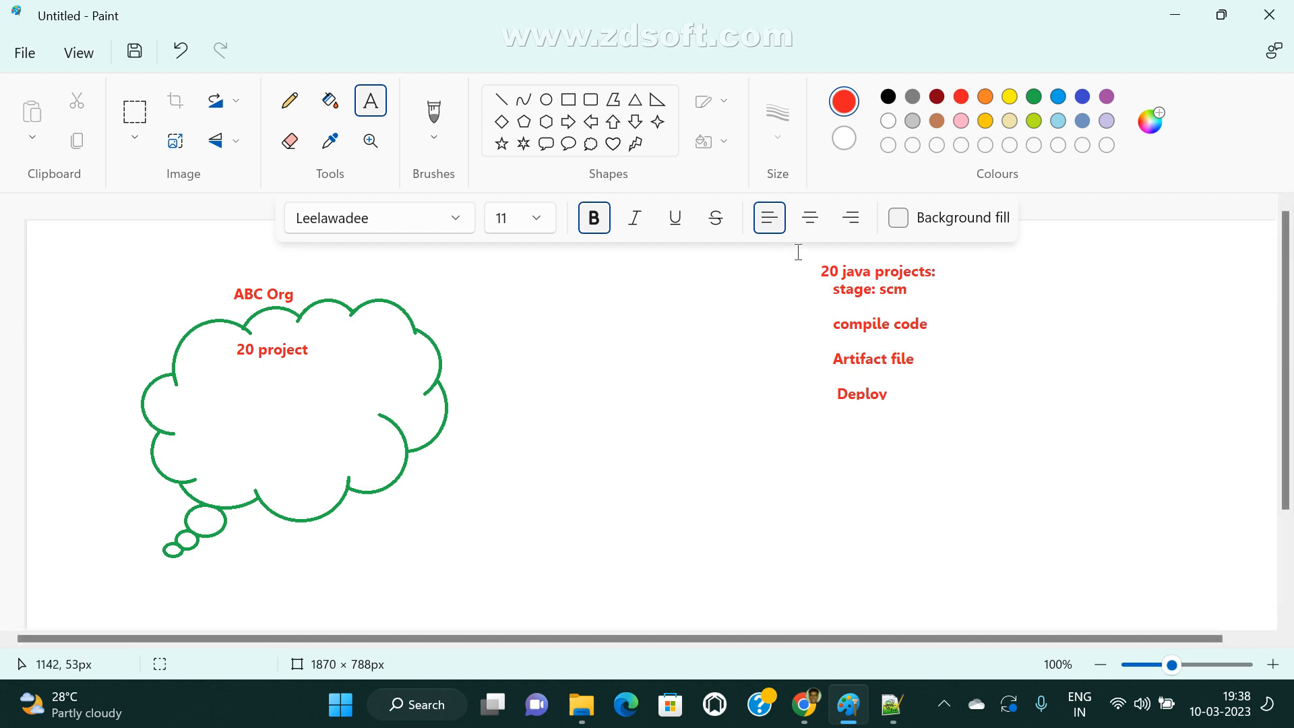
left_click_drag(799, 251, 942, 425)
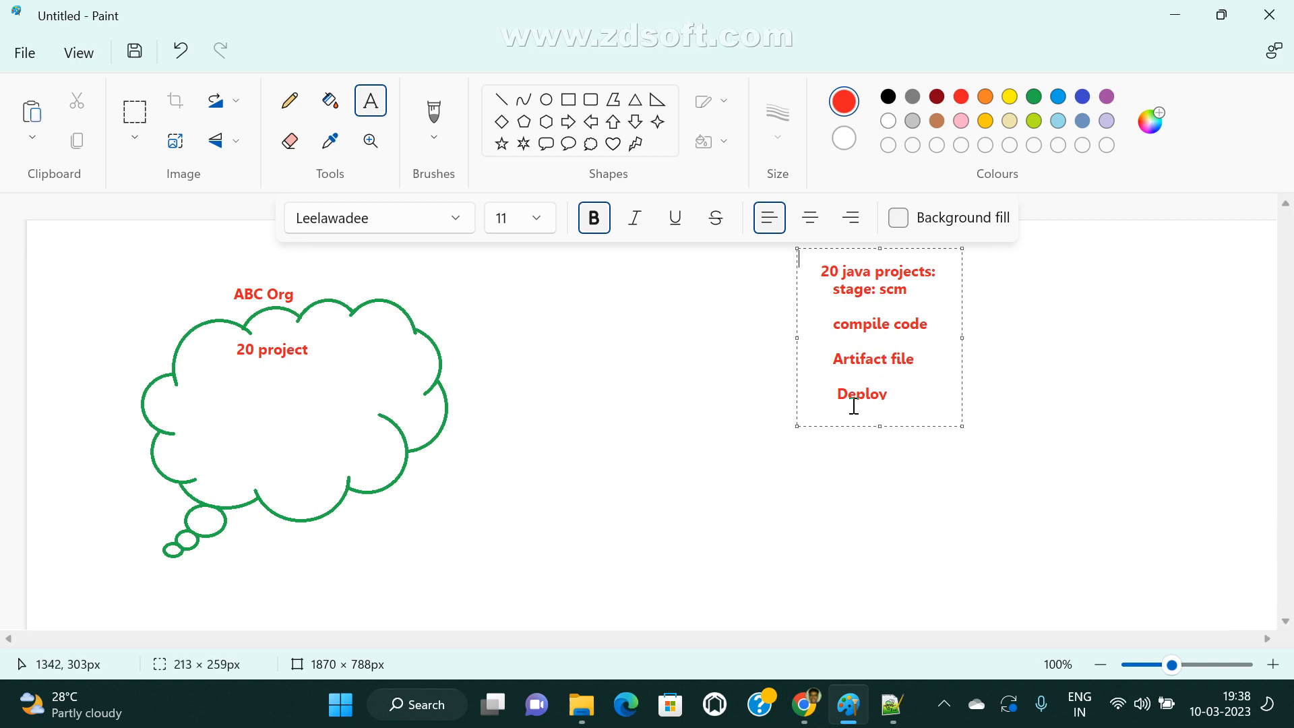
left_click(731, 367)
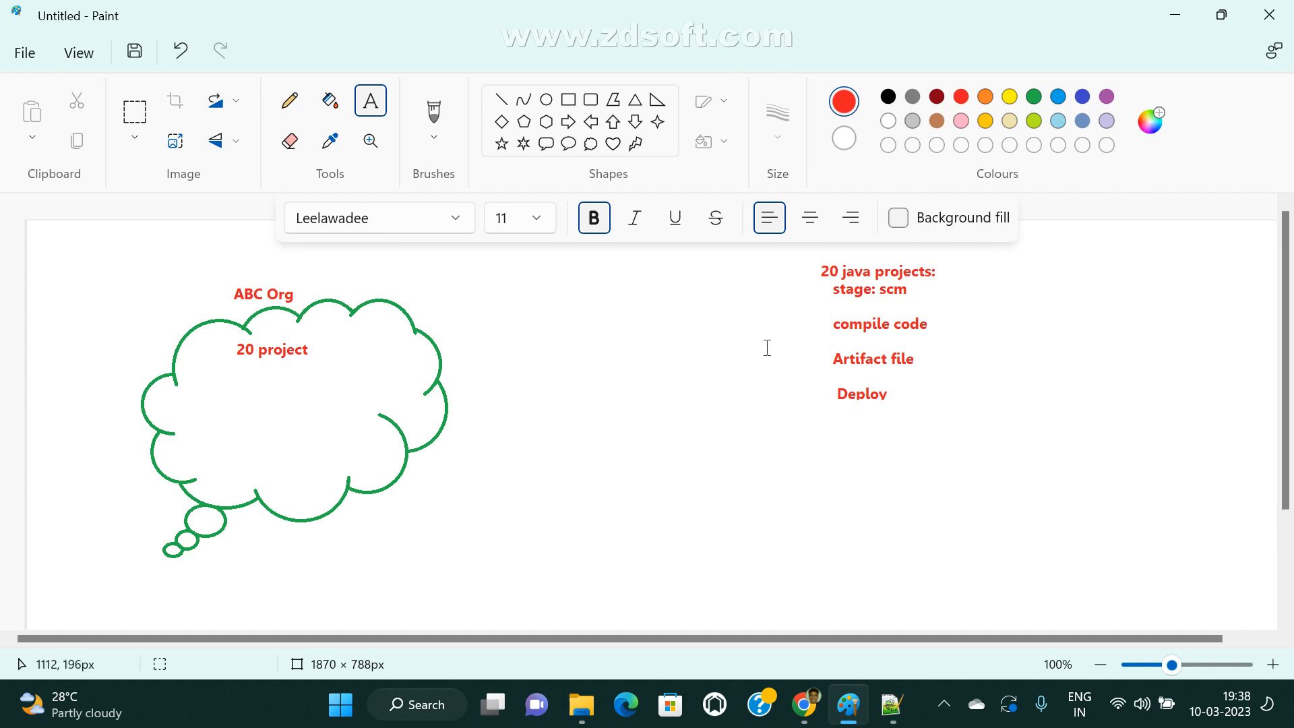
Add the red text label "Reusable" below the list of Java project stages.
left_click(839, 462)
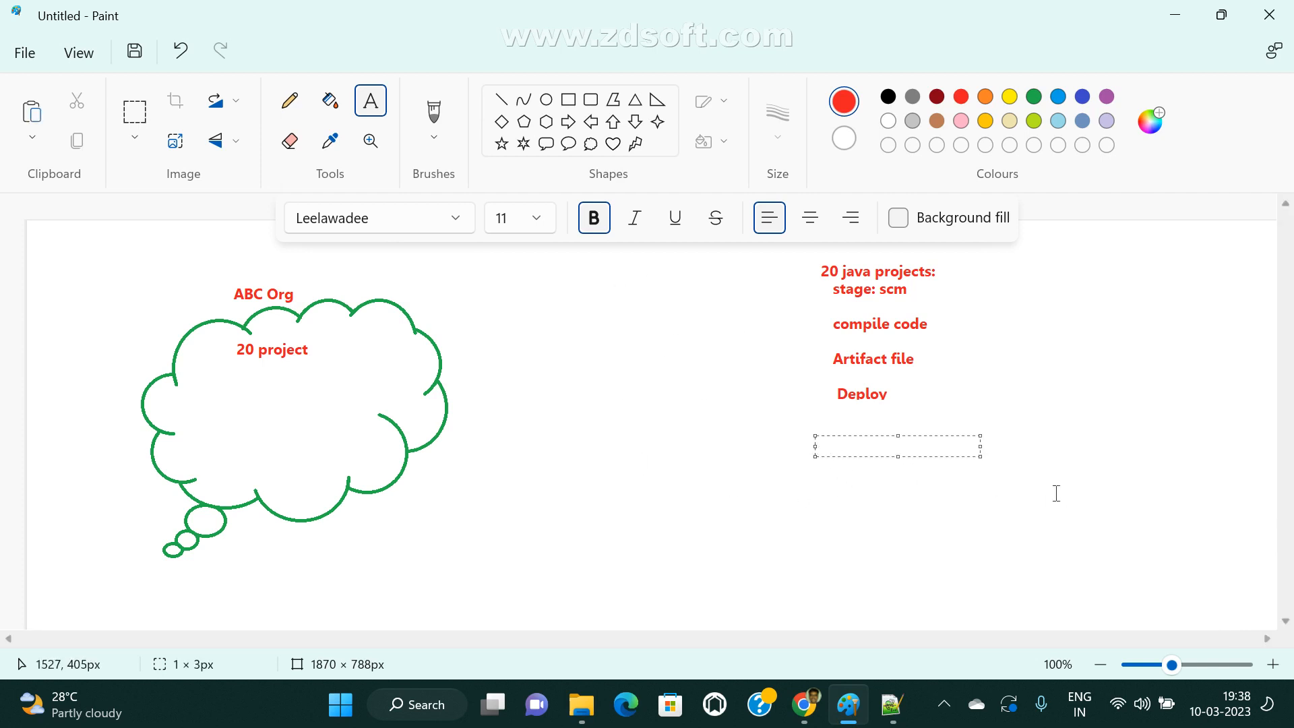
type("R")
key("BackSpace")
type("Reusable")
left_click(379, 454)
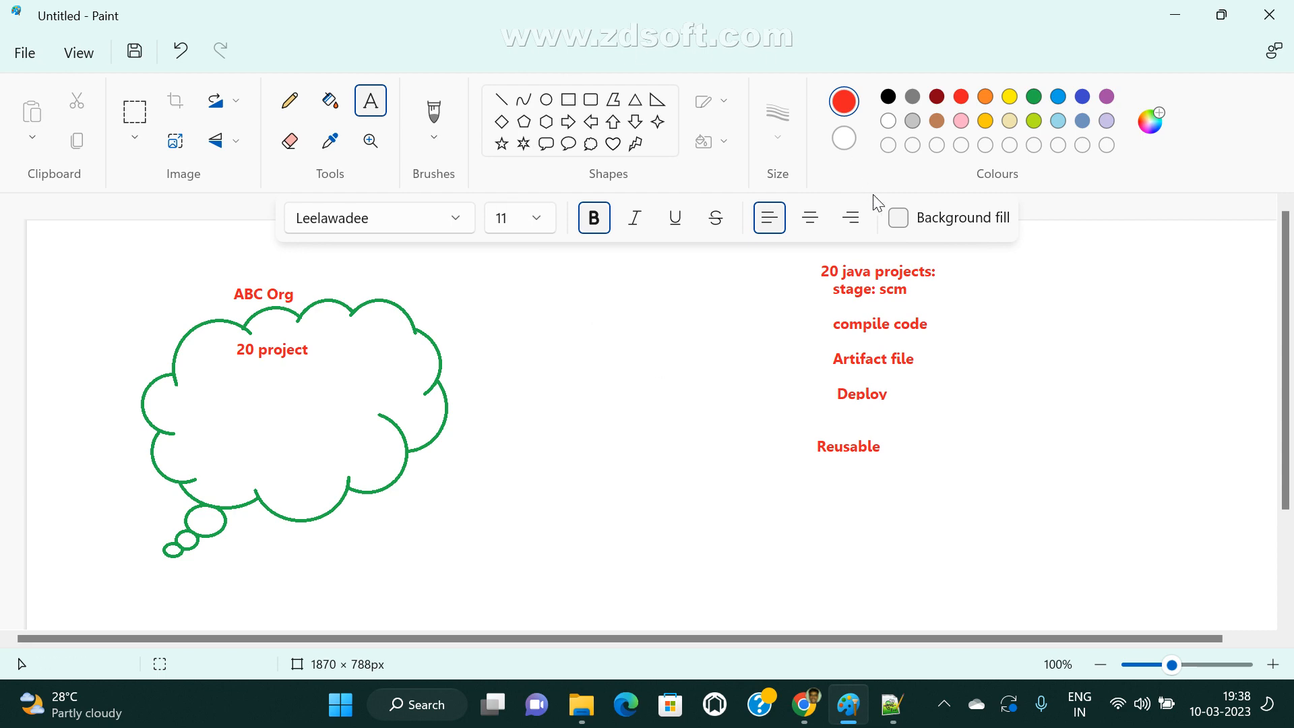
Switch to Chrome, search the web for "jenkins shared library" and open the jenkins.io documentation on shared libraries.
left_click(1178, 14)
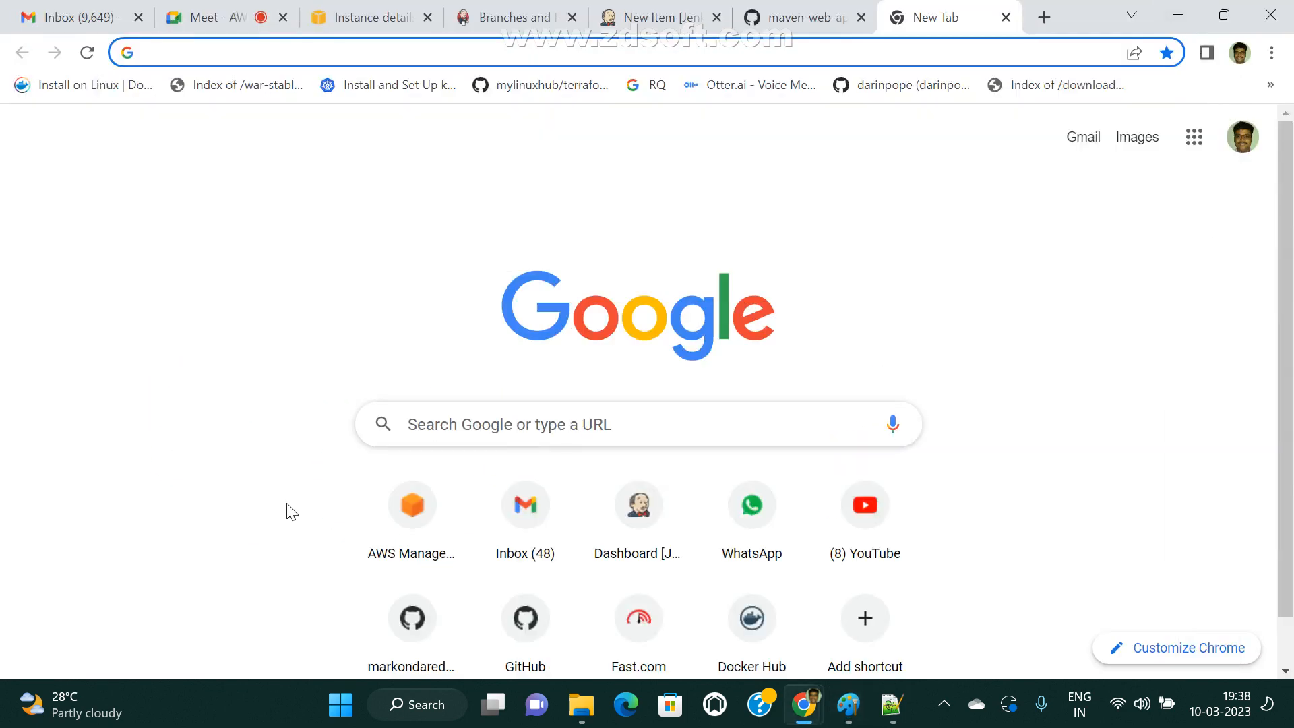
type("jenkins shar")
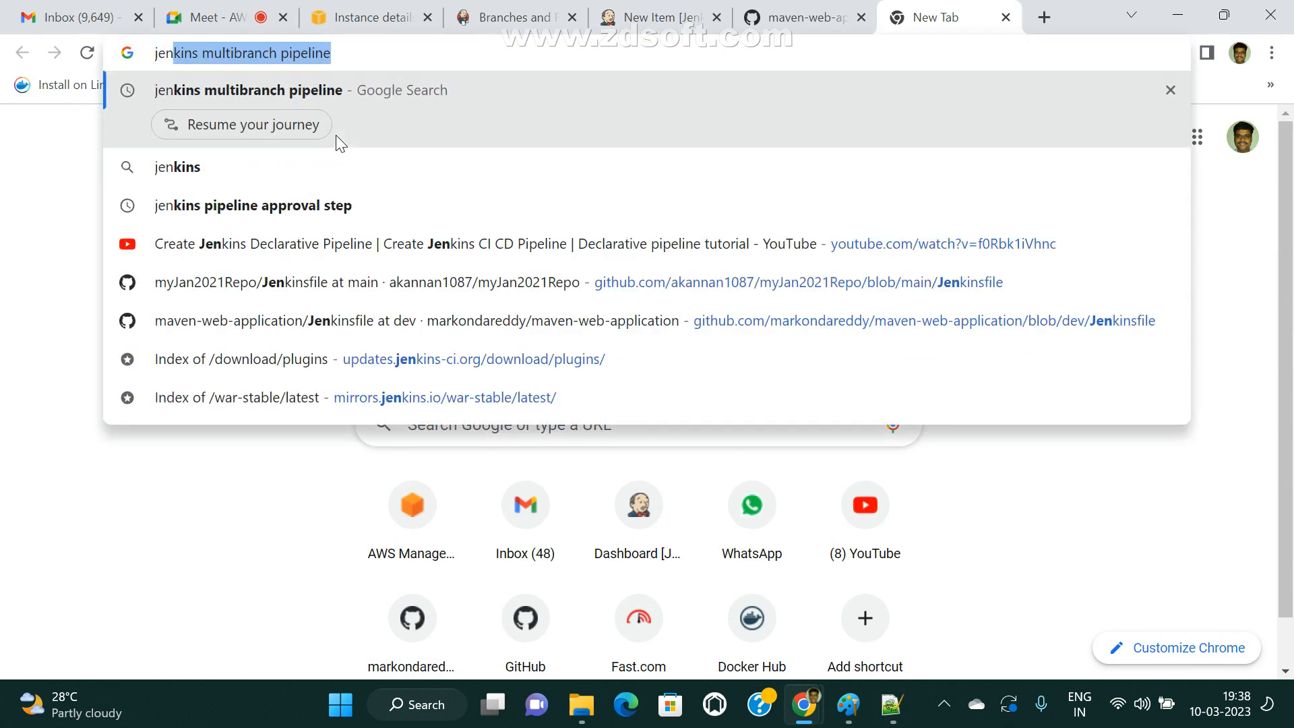
type("ed library")
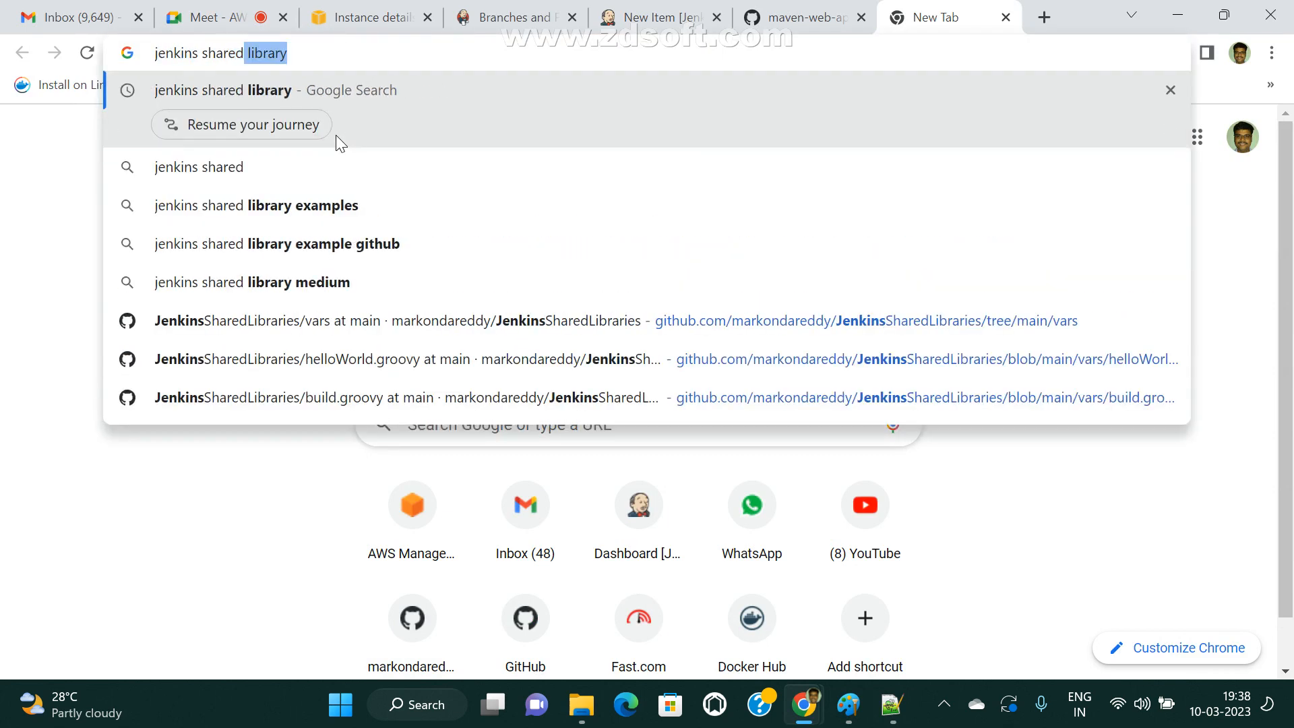
key("Return")
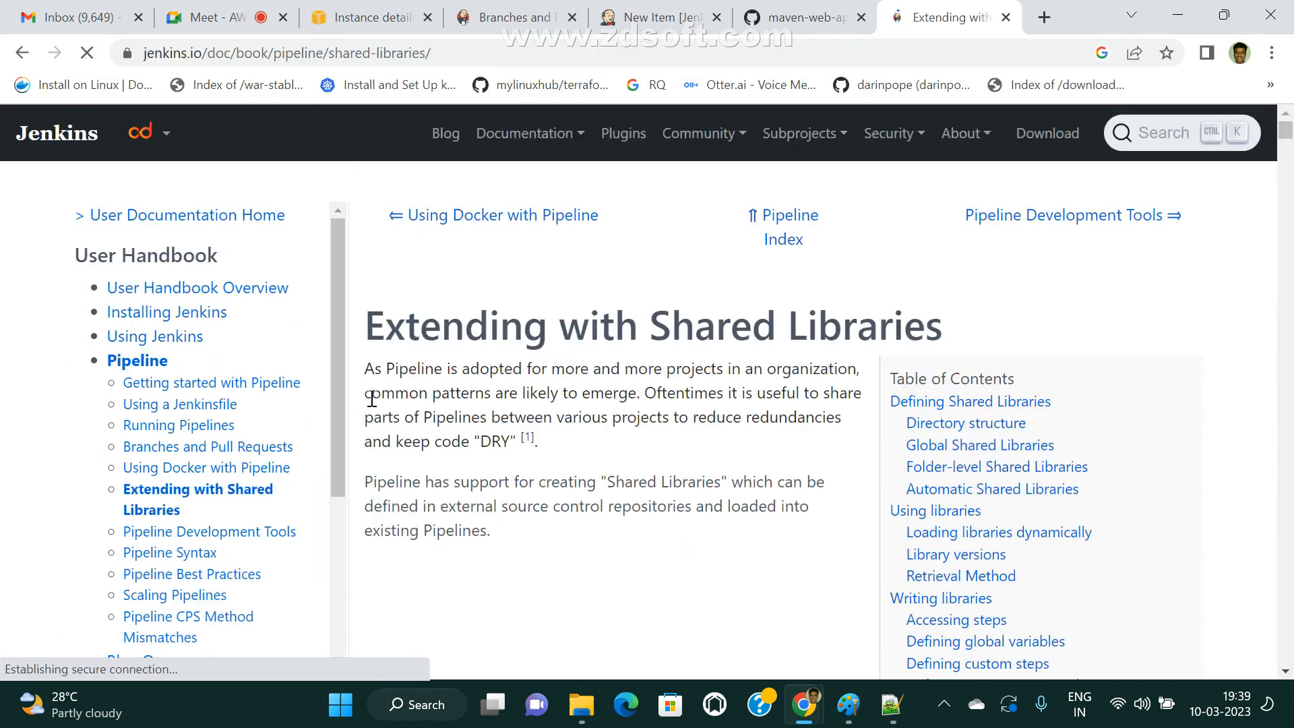
Examine the introduction of "Extending with Shared Libraries", highlighting "projects in an organization", and look through the sections on defining libraries and directory structure.
scroll(581, 402, "down", 1)
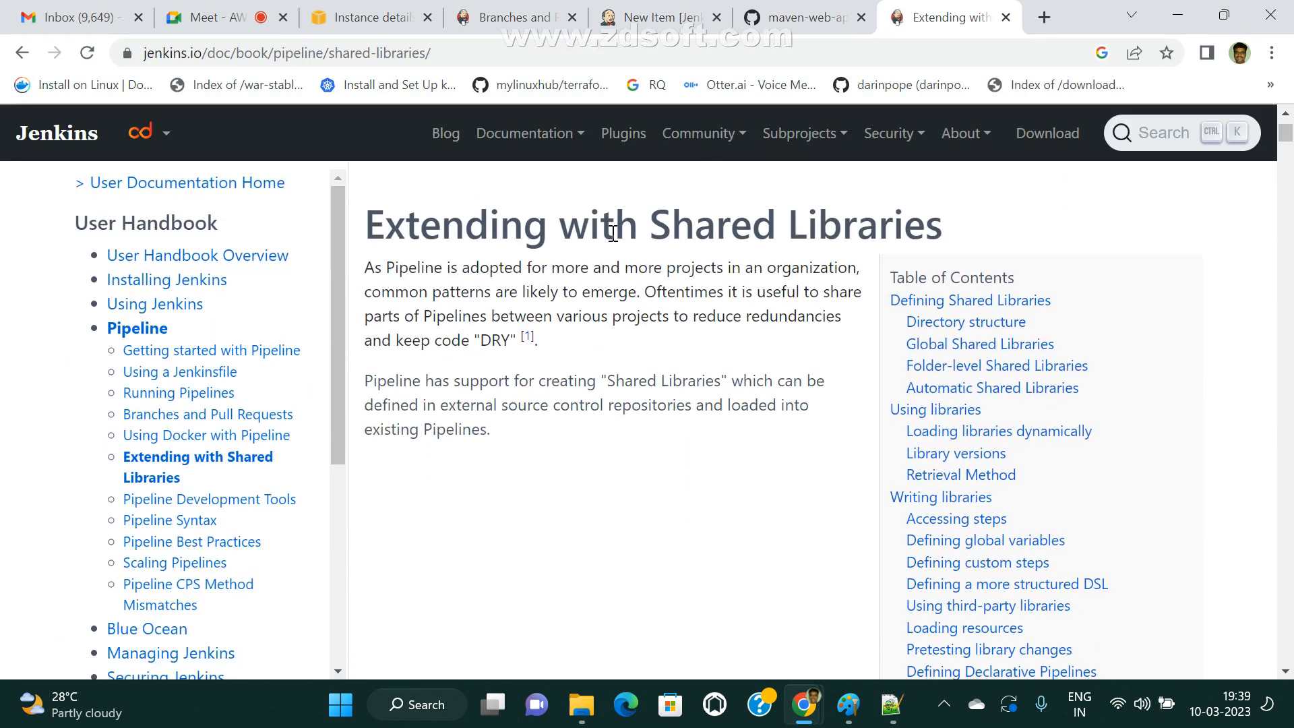
left_click_drag(614, 229, 944, 244)
left_click_drag(426, 296, 426, 277)
left_click(530, 285)
left_click_drag(744, 269, 872, 277)
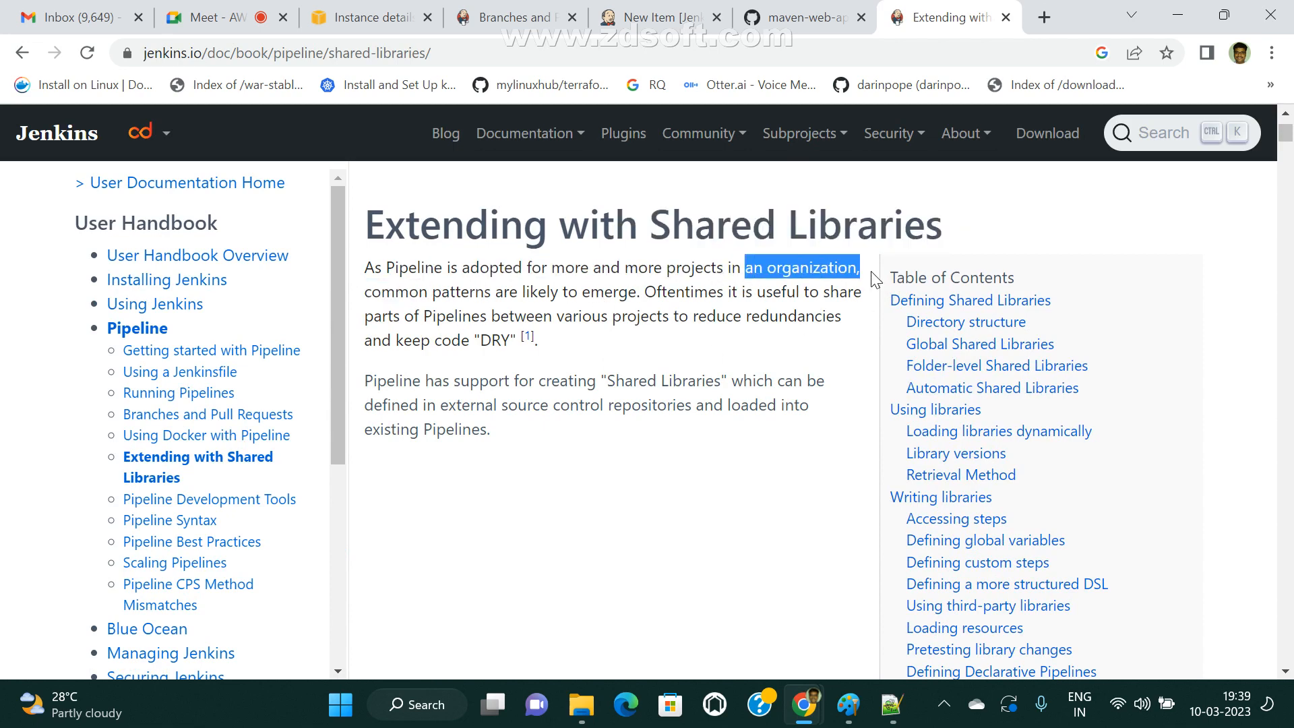
left_click_drag(667, 267, 876, 278)
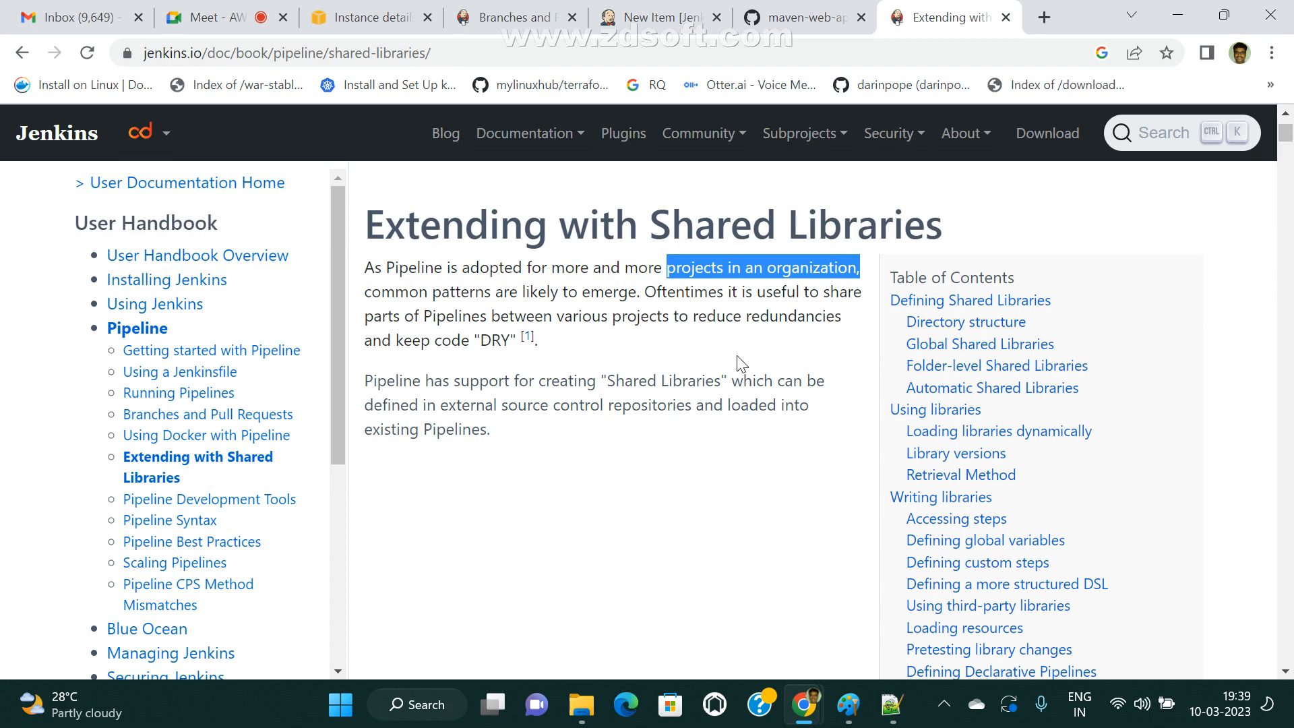
scroll(621, 356, "down", 4)
scroll(622, 355, "down", 8)
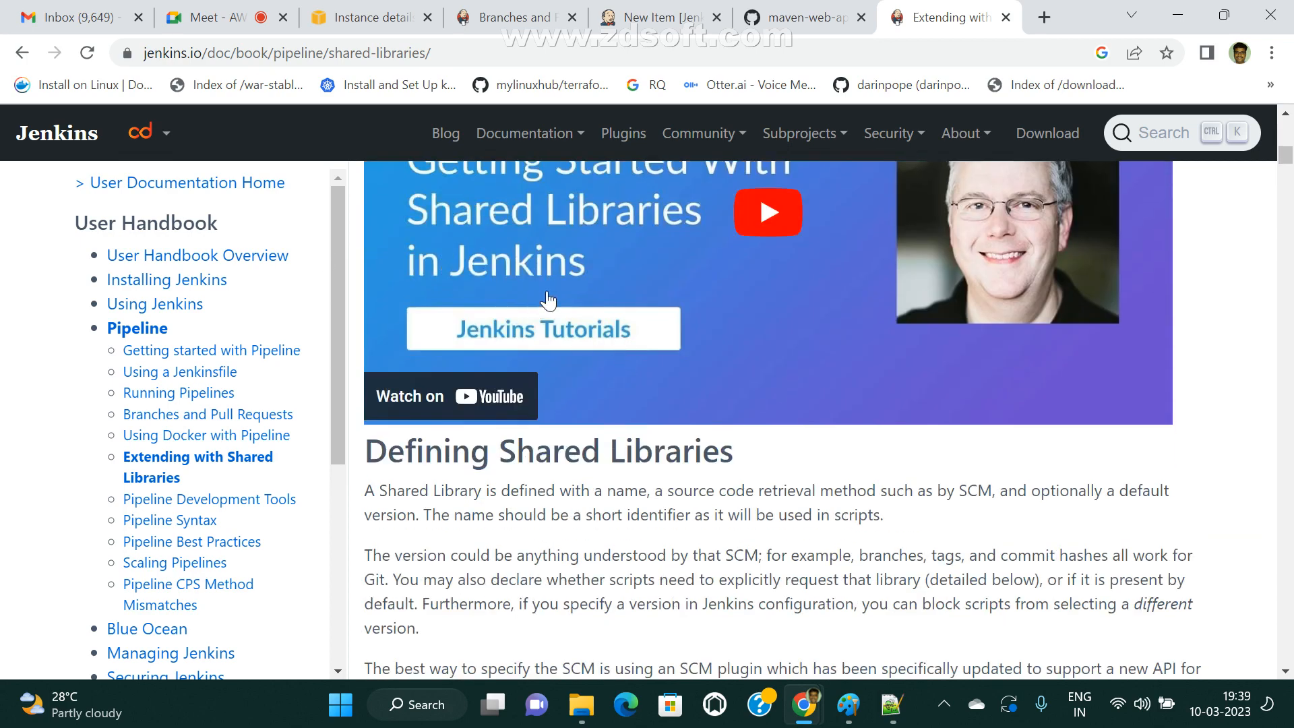
scroll(685, 367, "up", 2)
scroll(687, 376, "down", 4)
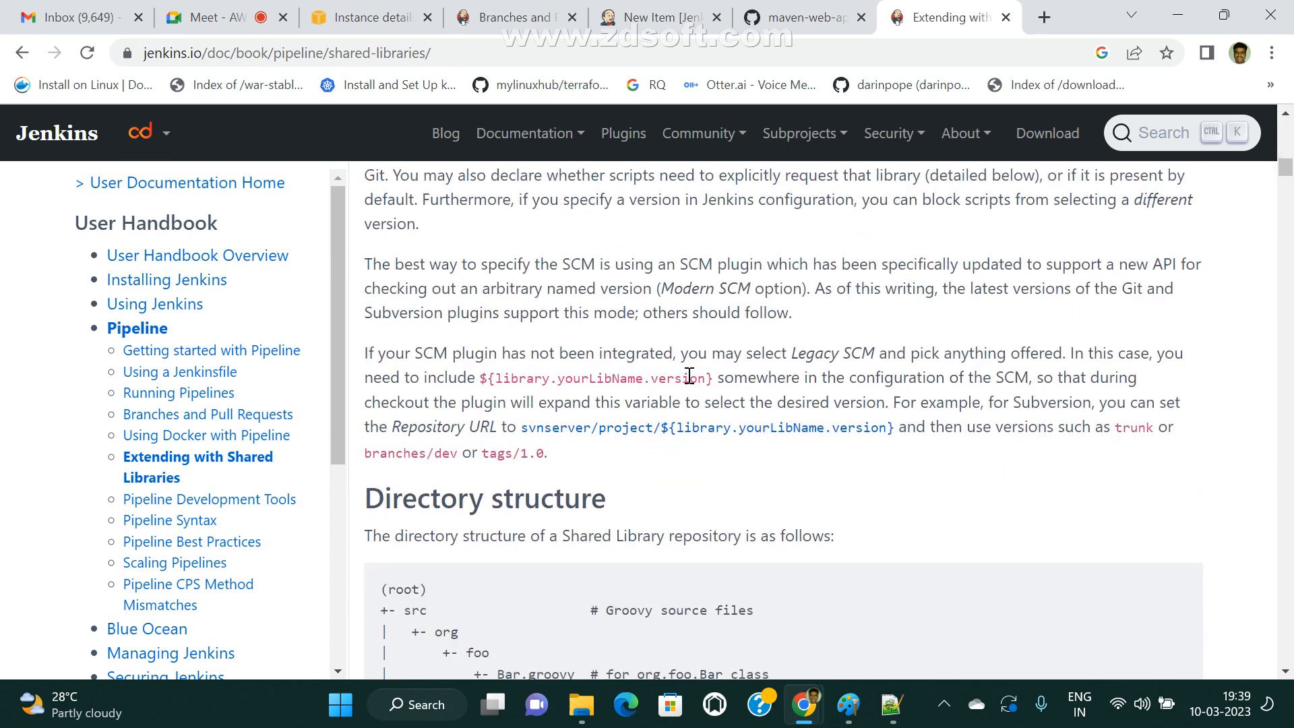
scroll(757, 471, "up", 4)
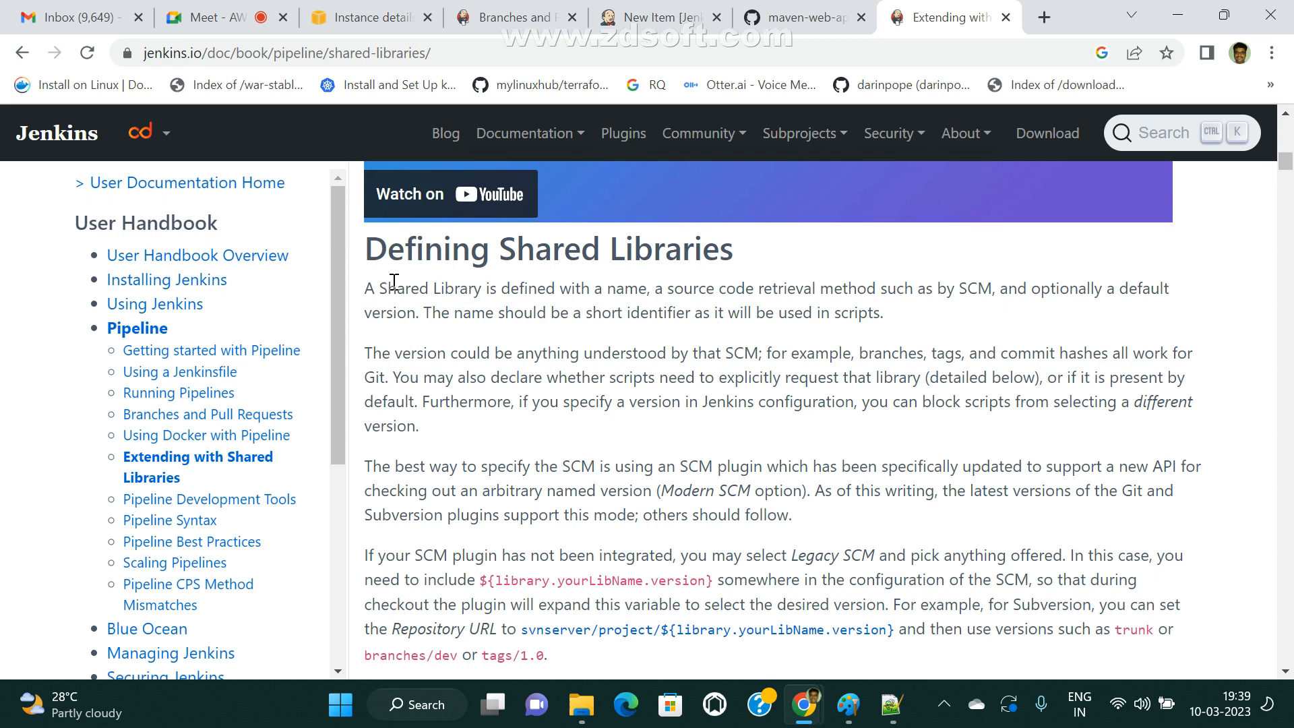
Read the opening definition under "Defining Shared Libraries", highlighting the library name, source code retrieval method and "SCM".
left_click_drag(403, 286, 512, 288)
left_click(559, 291)
left_click_drag(609, 288, 629, 289)
left_click(682, 292)
double_click(957, 291)
scroll(708, 509, "down", 1)
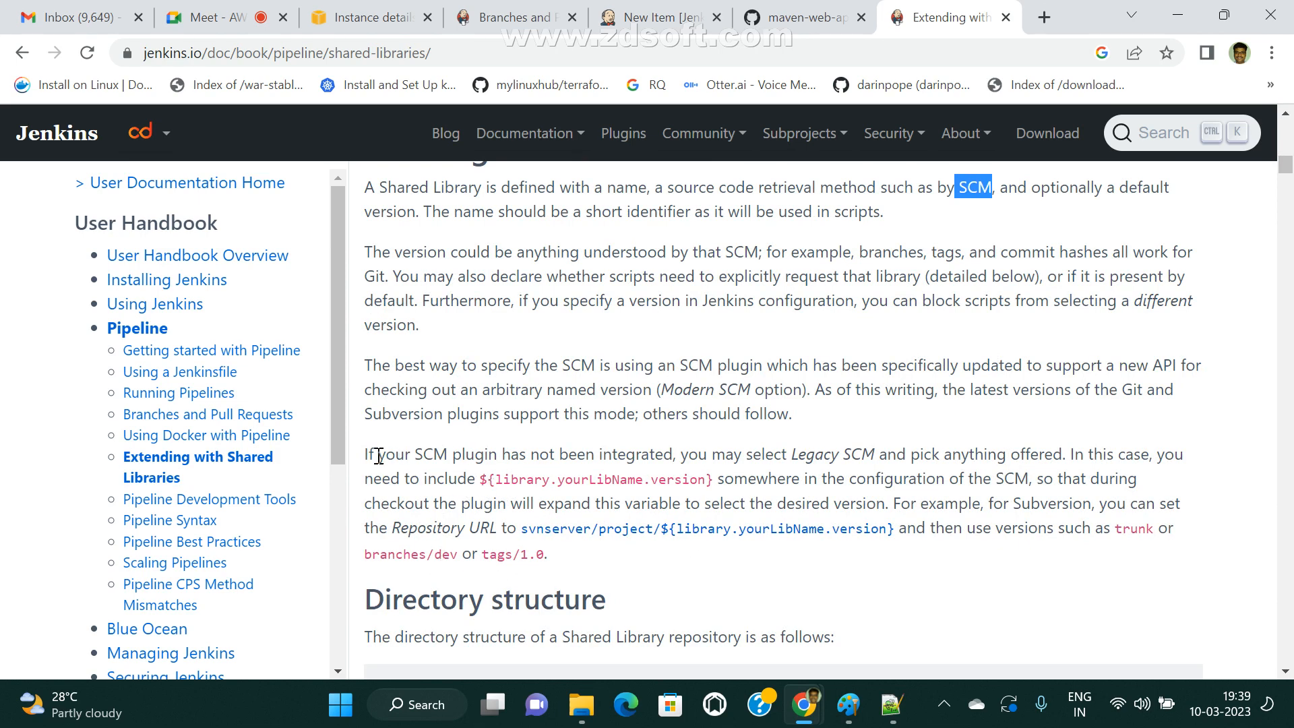
Examine the paragraph on SCM plugins that are not integrated, highlighting the library, yourLibName and version parts of ${library.yourLibName.version}.
left_click_drag(378, 456, 634, 464)
left_click(518, 458)
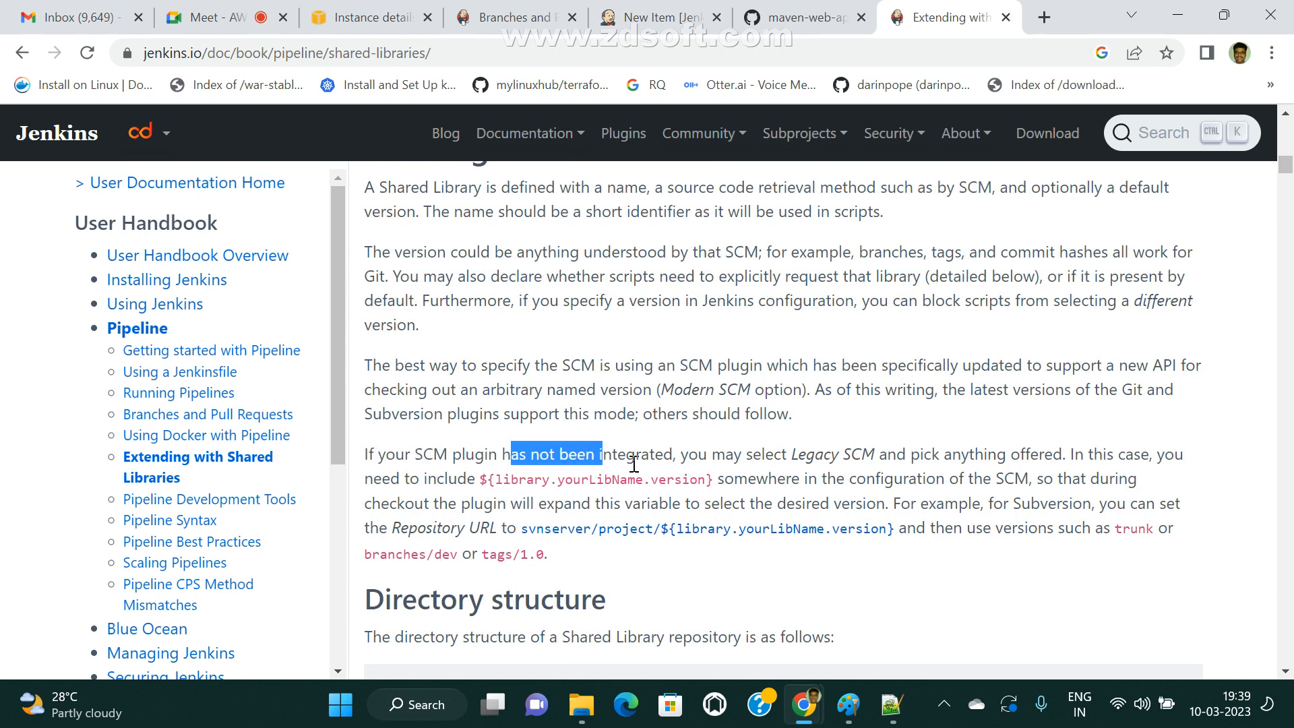
left_click_drag(480, 480, 724, 480)
left_click(541, 479)
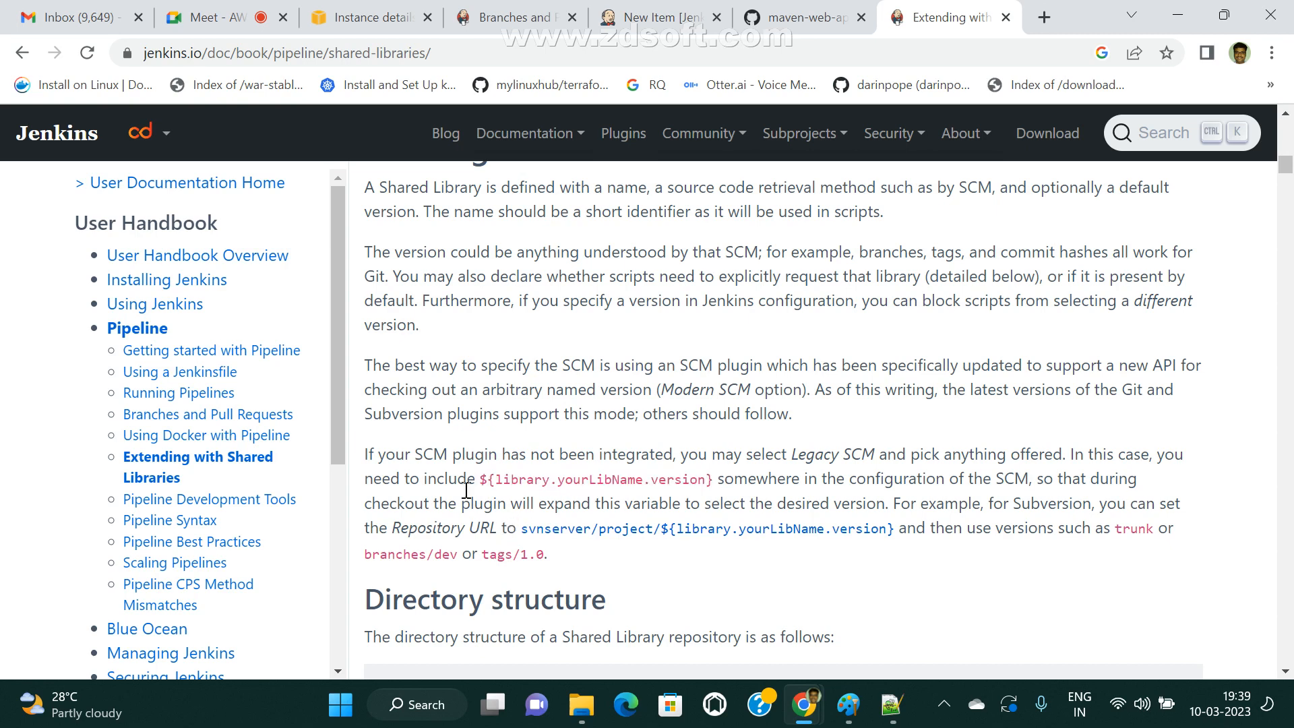
double_click(513, 479)
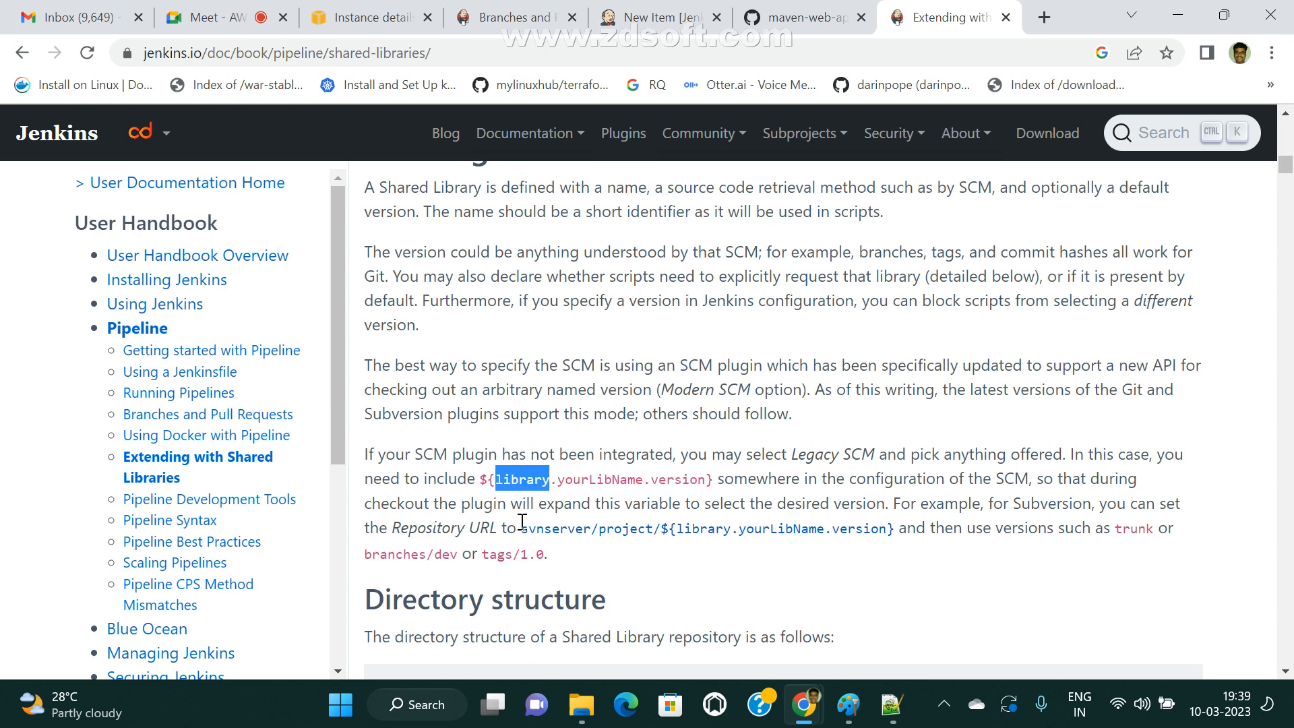
double_click(572, 480)
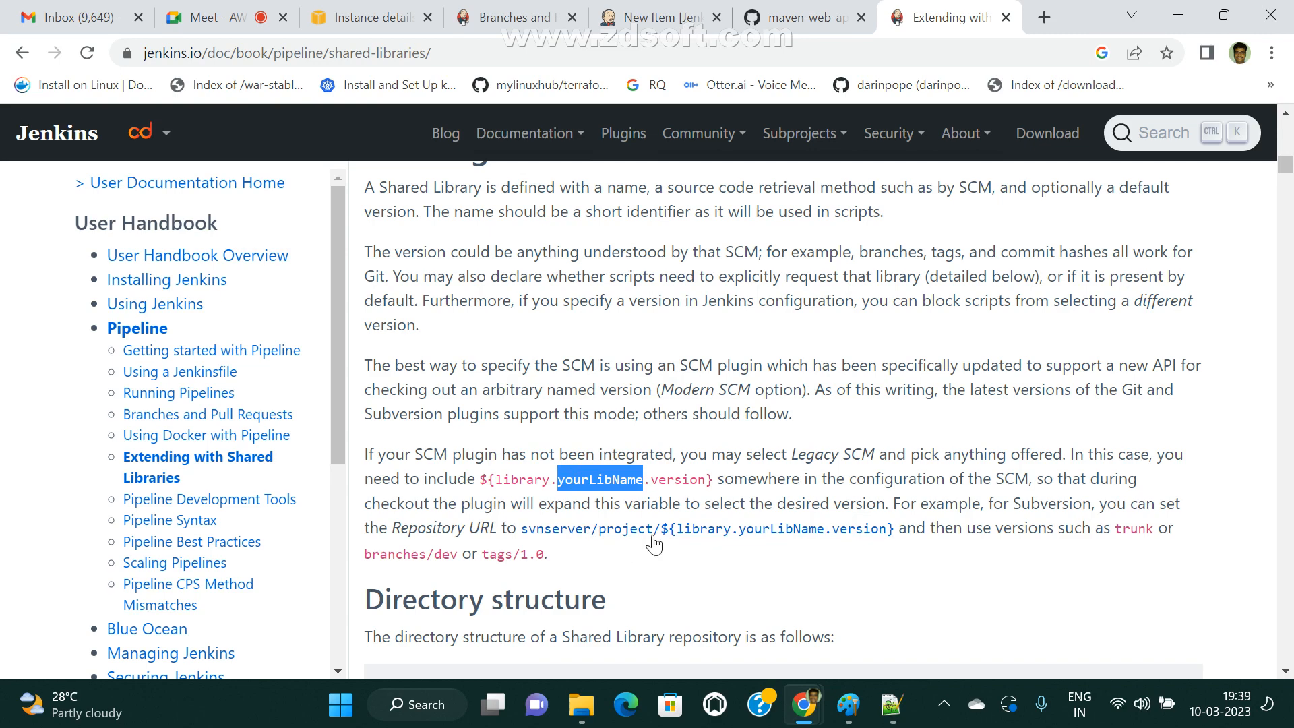
double_click(677, 479)
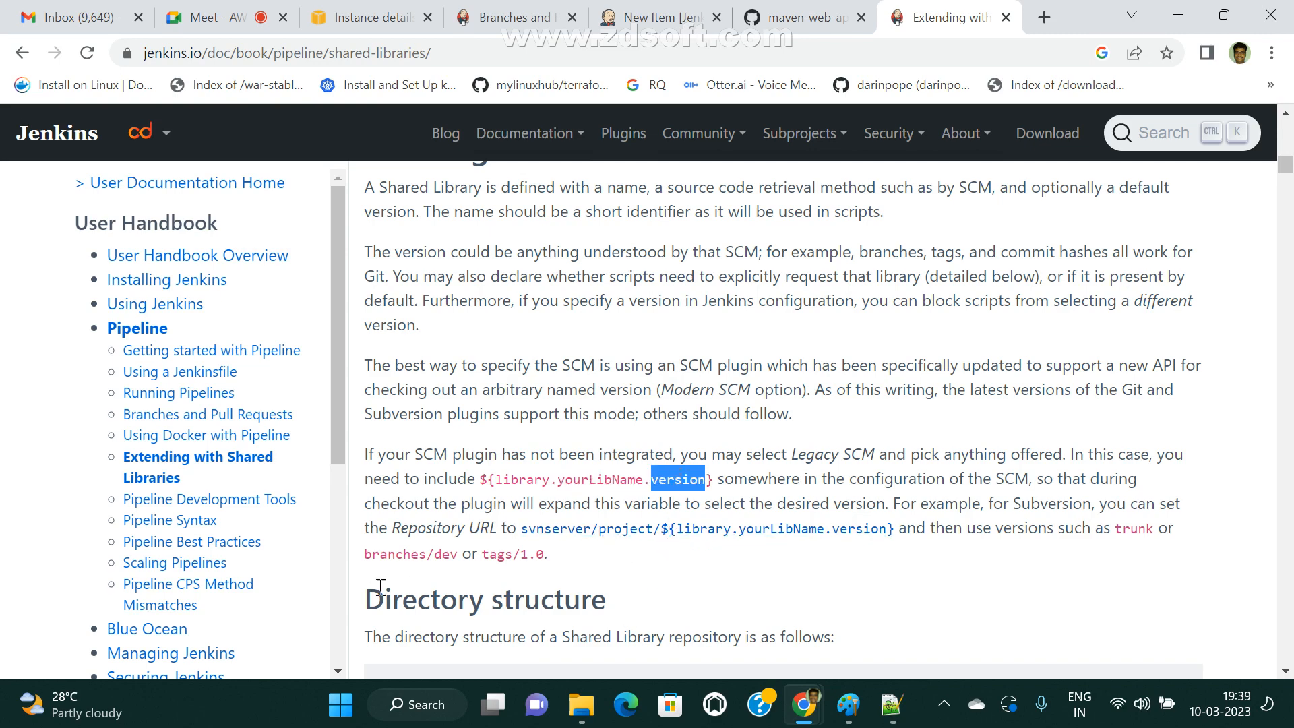
Examine the "Directory structure" section, highlighting its heading and the top-level src, vars and resources folders in the tree.
left_click_drag(365, 587, 641, 596)
scroll(707, 576, "down", 3)
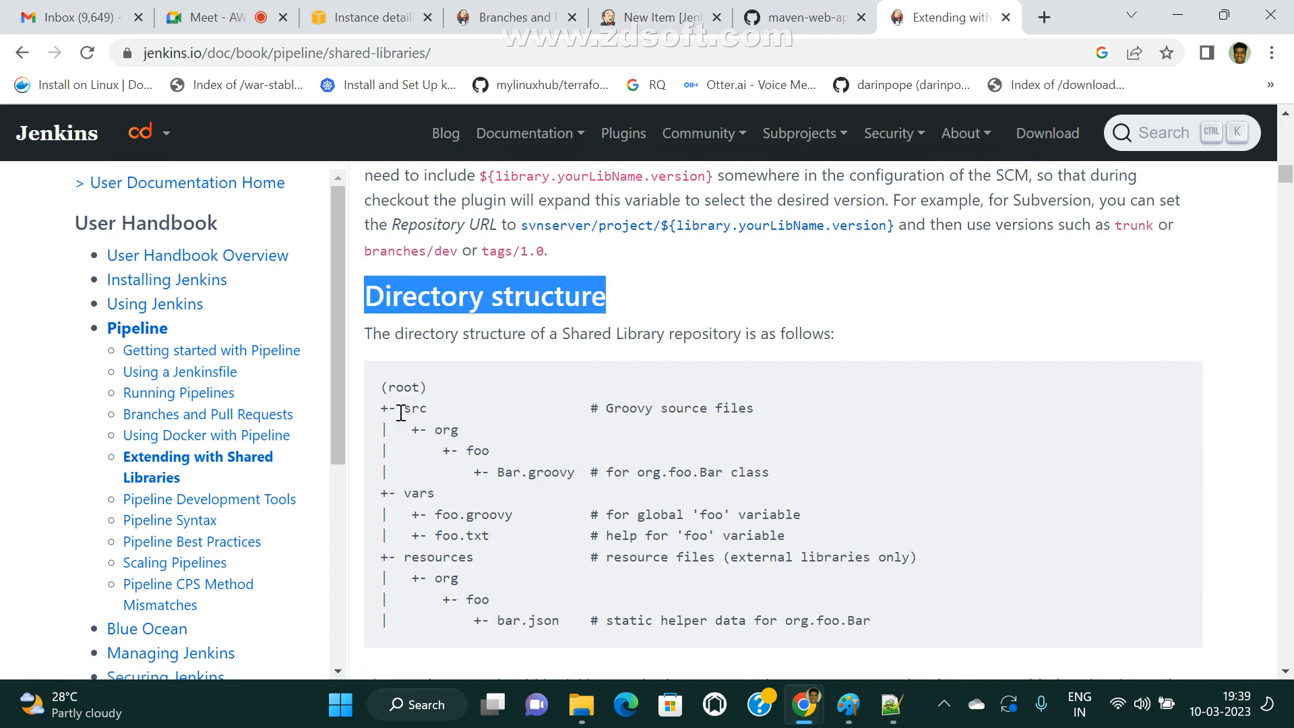
left_click_drag(372, 408, 465, 409)
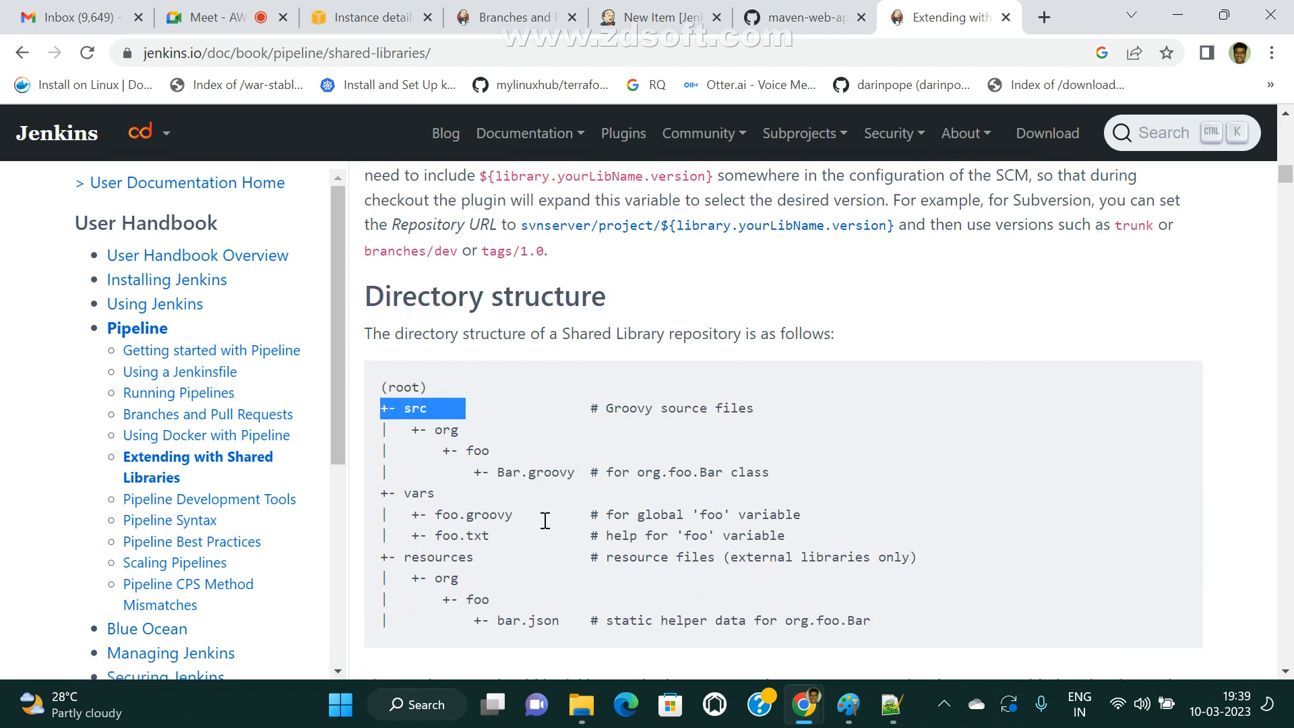
left_click(606, 399)
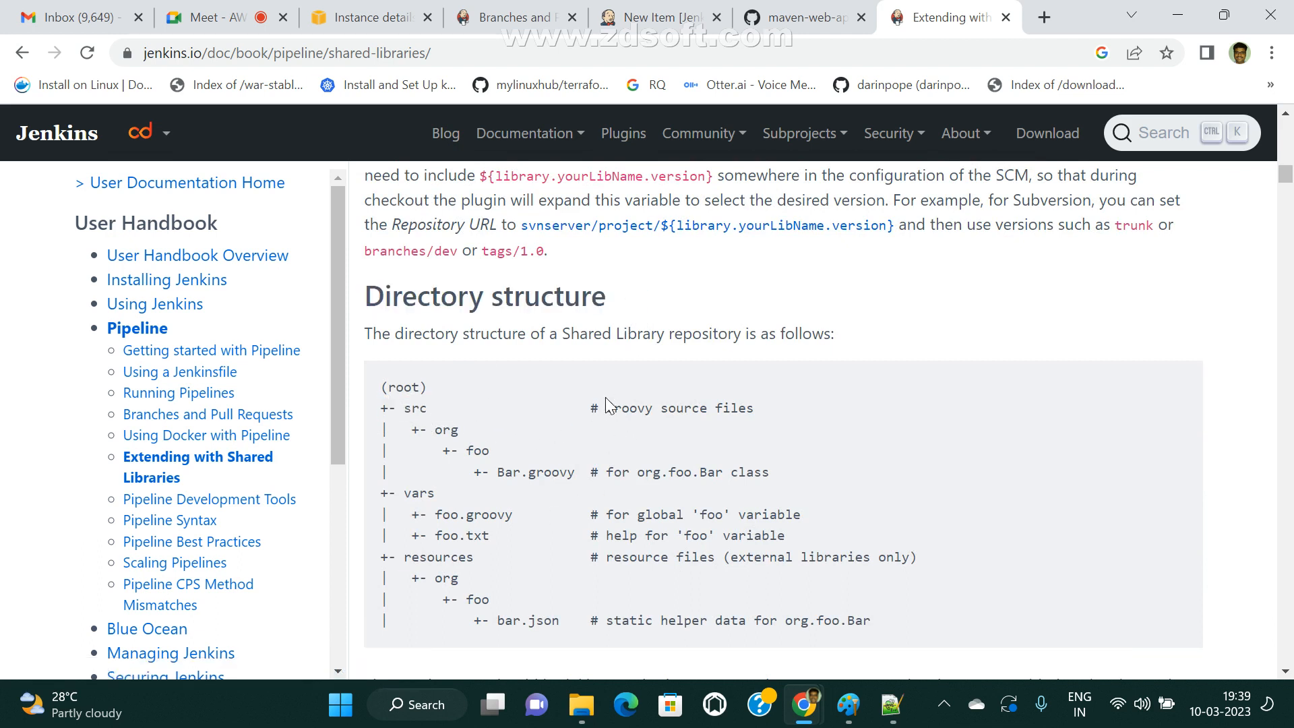
left_click(782, 426)
double_click(406, 495)
left_click_drag(388, 495, 435, 494)
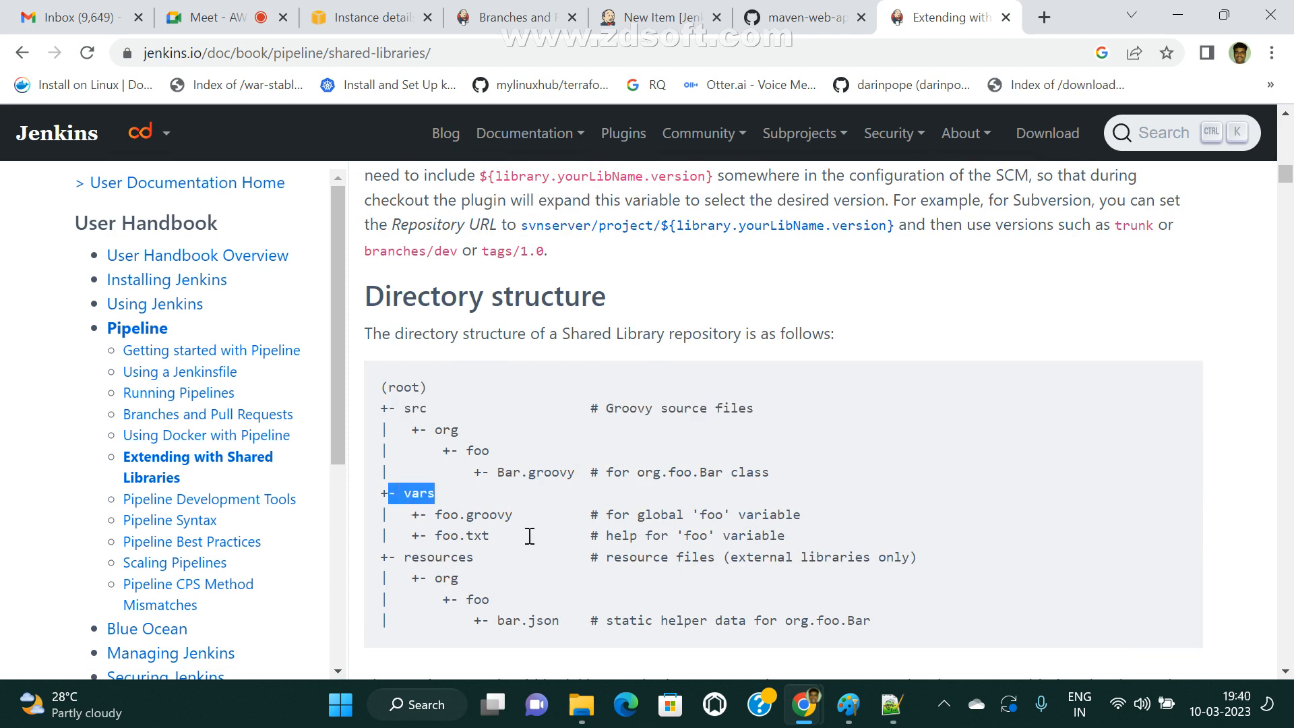
left_click_drag(398, 556, 490, 551)
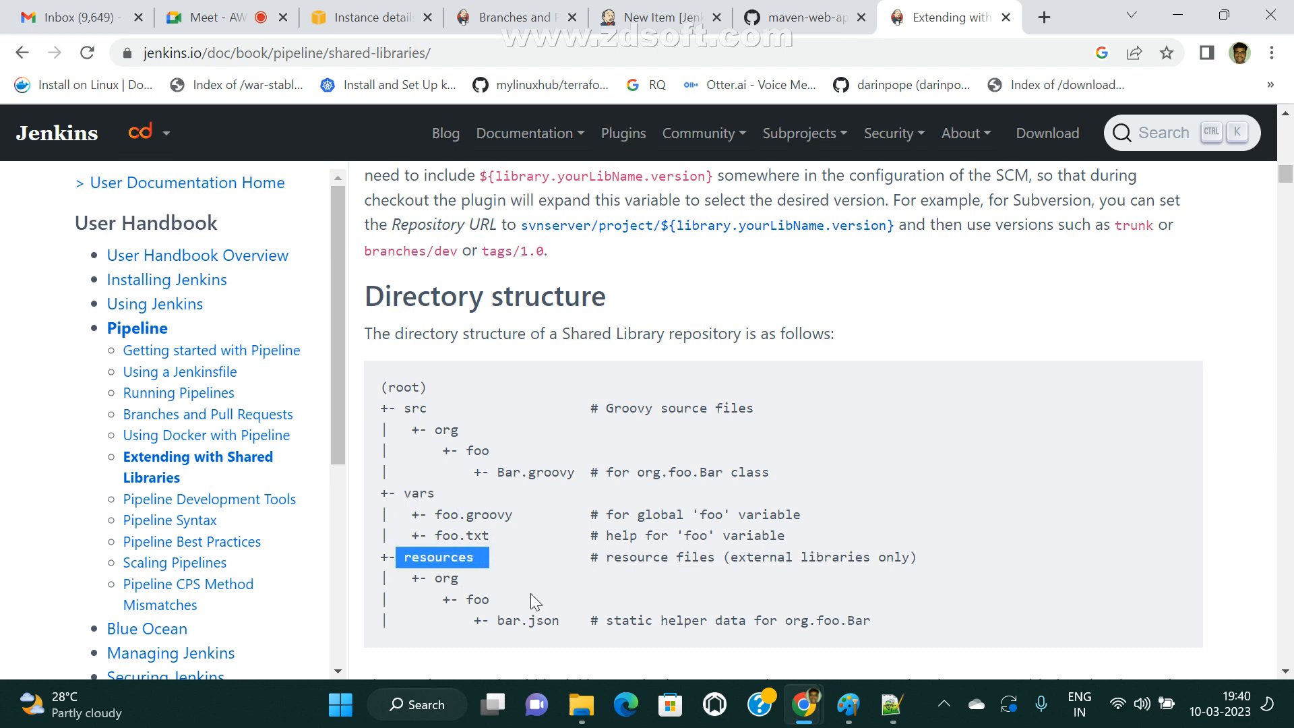
Inspect the nested entries of the directory tree, highlighting bar.json, foo.txt and Bar.groovy, and highlight the section heading again.
scroll(531, 593, "down", 3)
left_click_drag(434, 376, 907, 425)
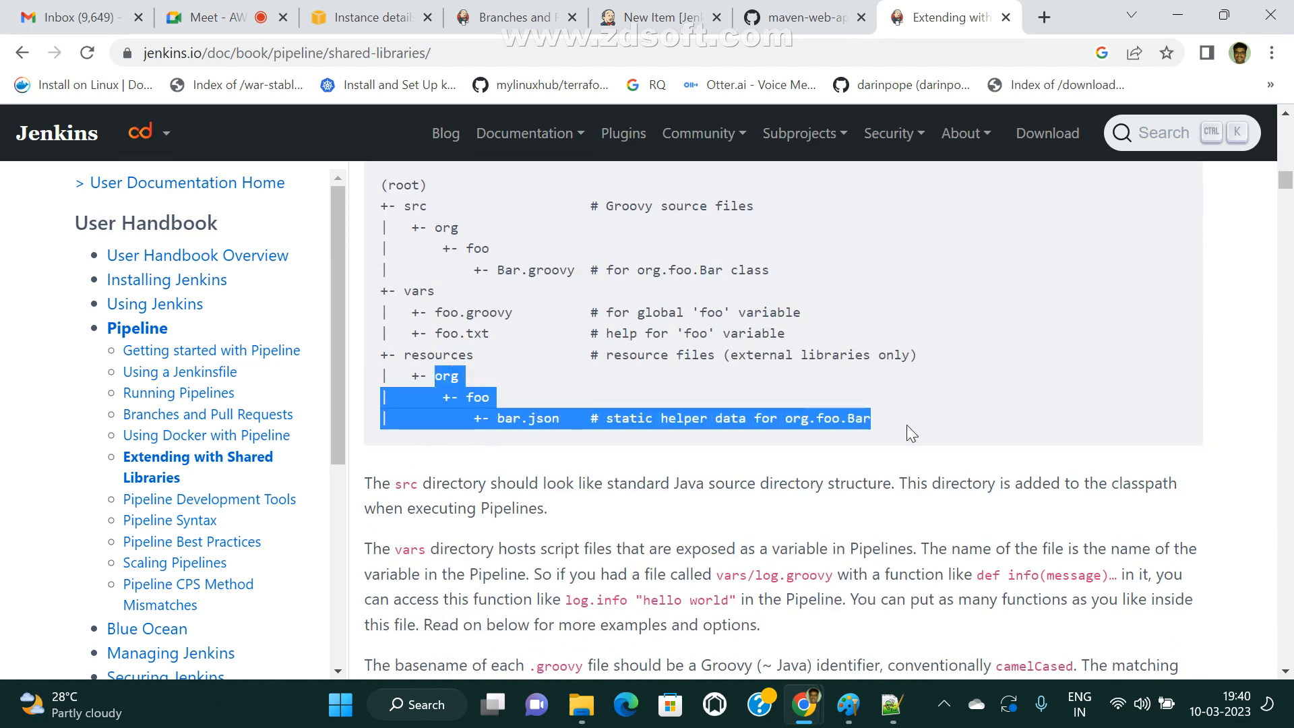
left_click(566, 415)
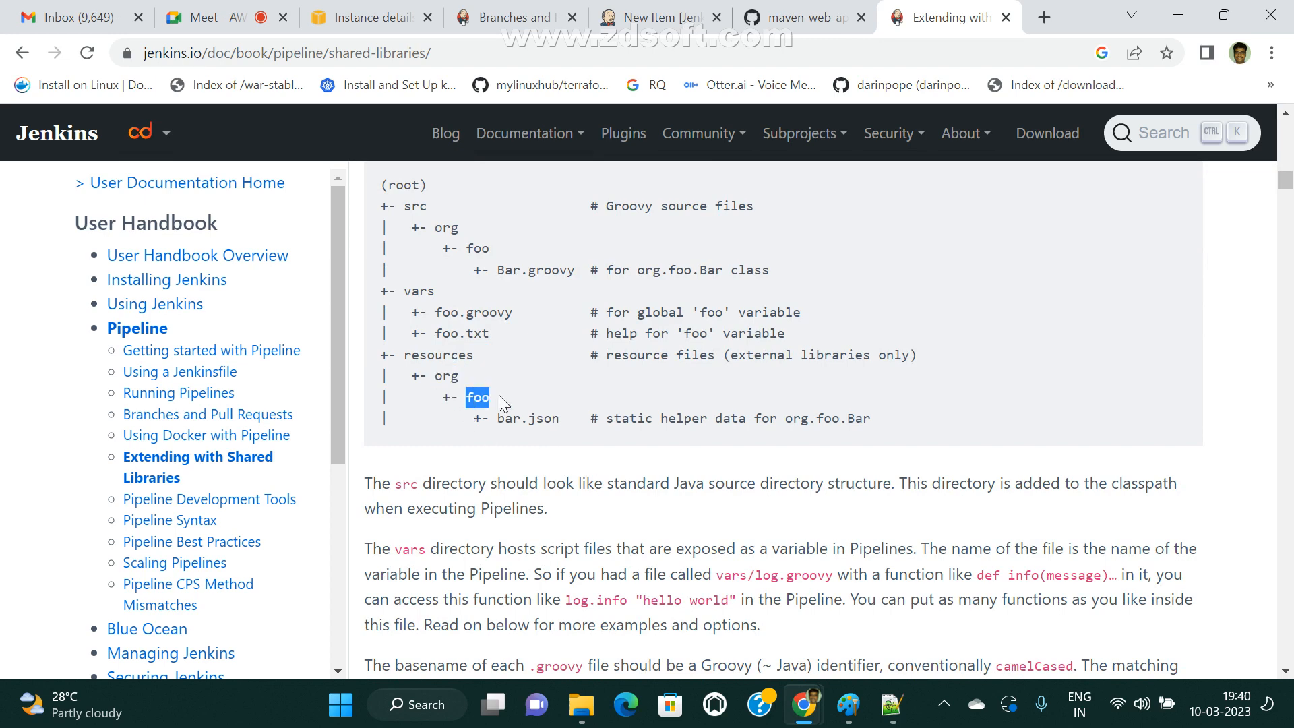
left_click_drag(507, 422, 556, 435)
left_click_drag(427, 314, 515, 336)
scroll(528, 428, "up", 3)
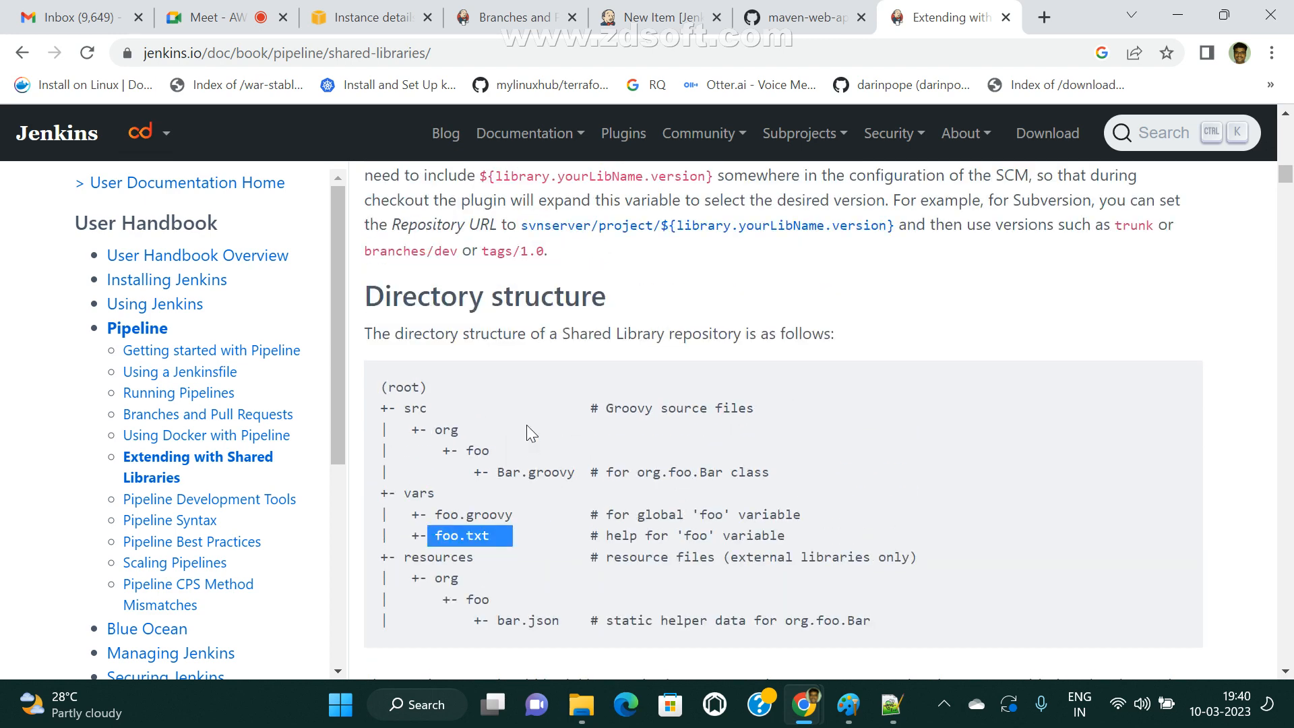
left_click_drag(452, 450, 605, 473)
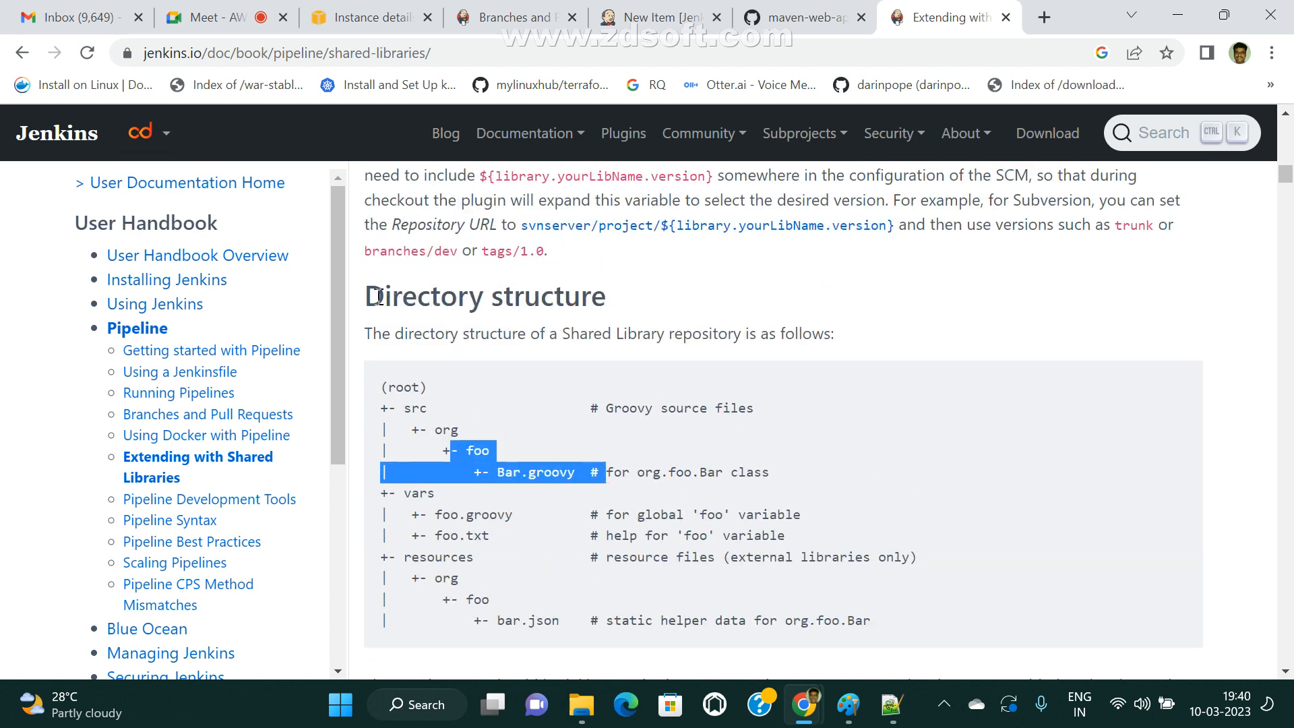
left_click_drag(365, 297, 650, 303)
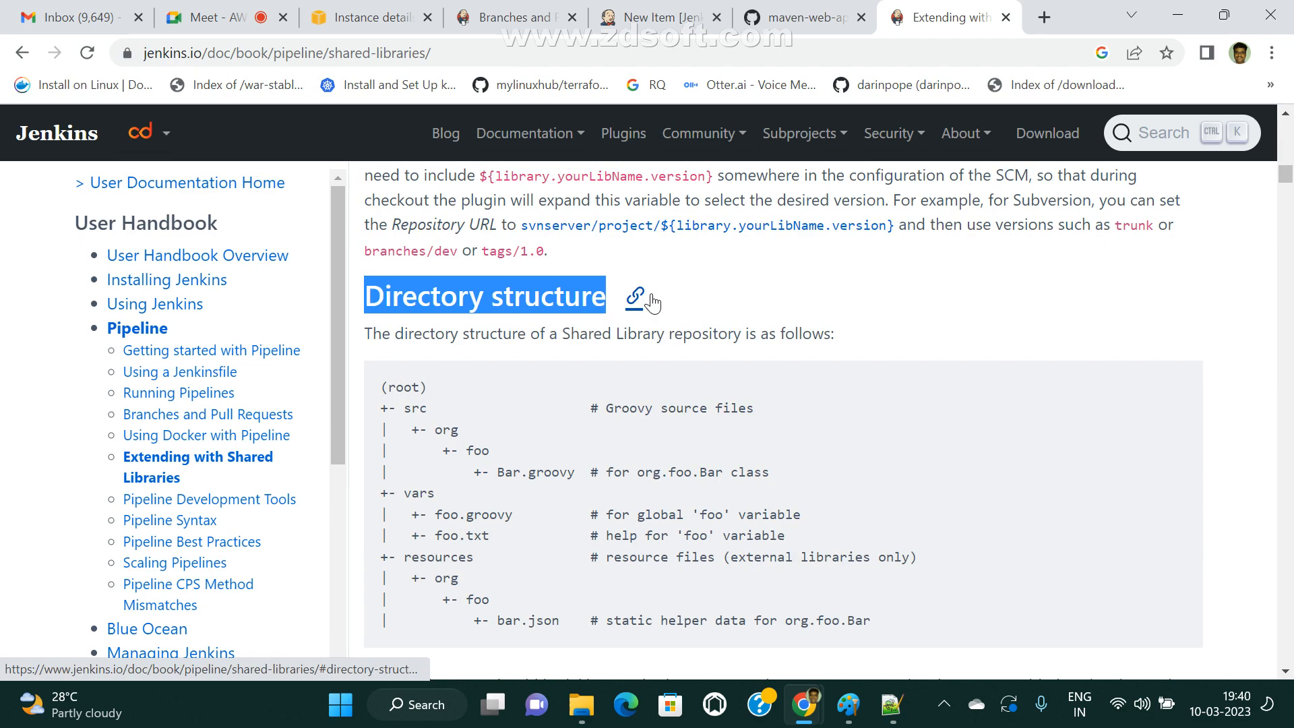
Return to the page introduction and review "Defining Shared Libraries", highlighting its heading and the text on declaring library versions.
scroll(659, 364, "up", 15)
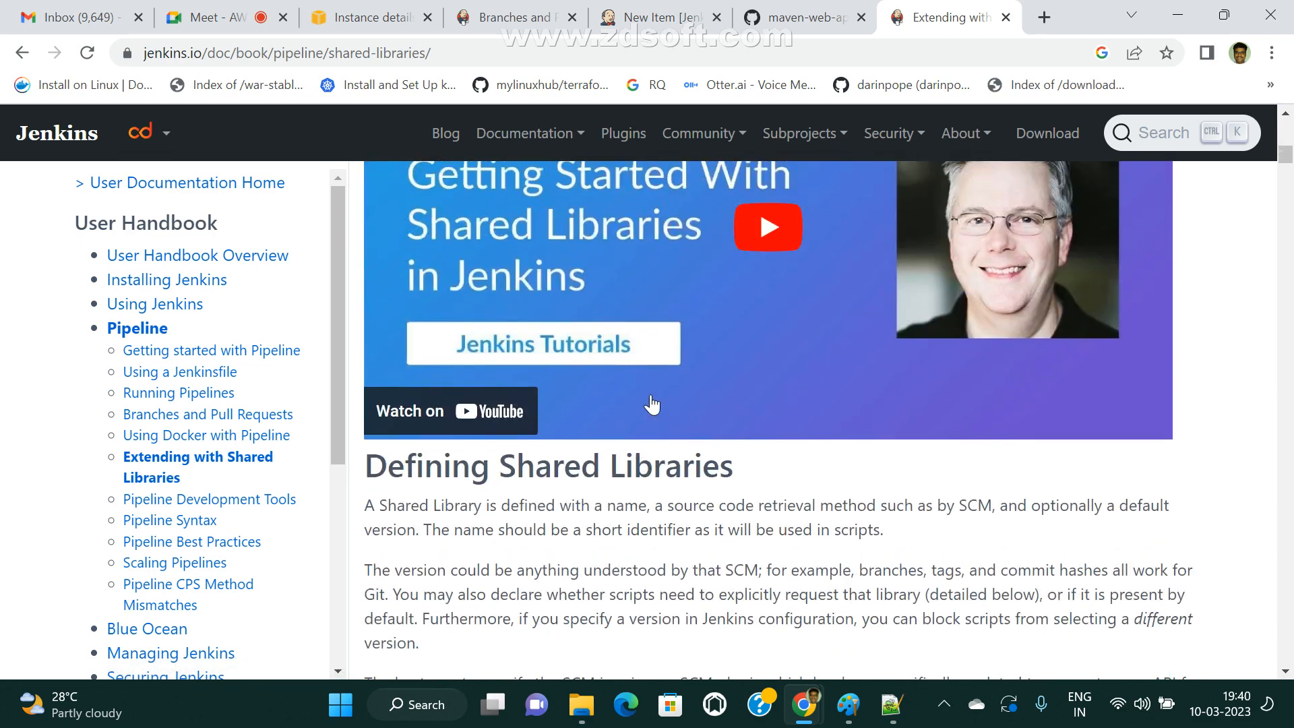
scroll(672, 404, "up", 3)
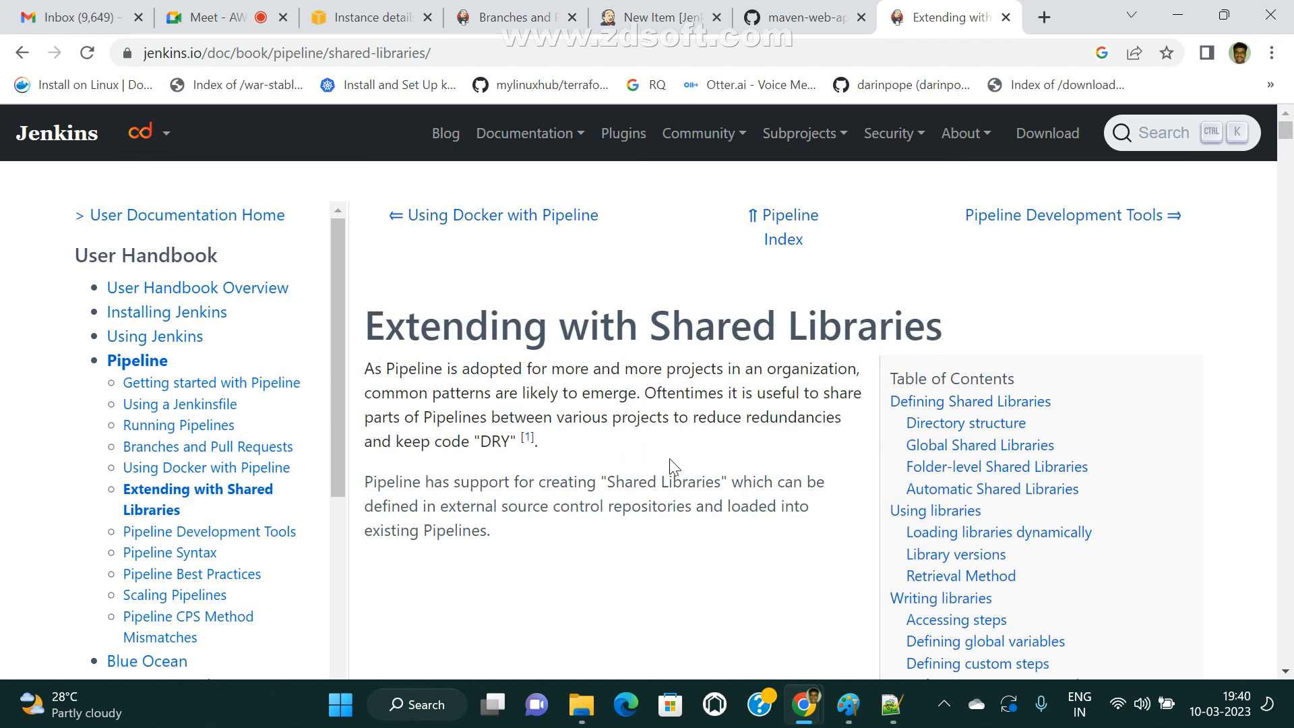
scroll(695, 471, "down", 15)
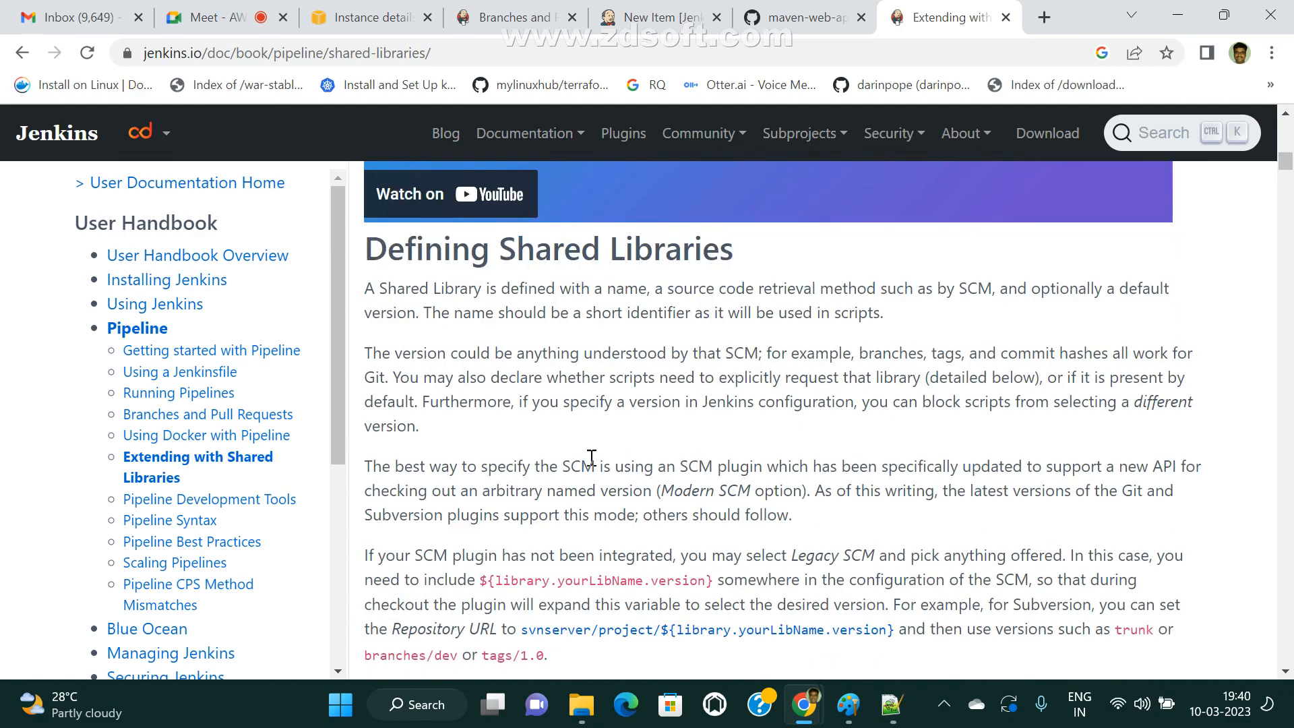
left_click_drag(367, 248, 751, 240)
left_click(854, 359)
left_click_drag(445, 377, 751, 421)
scroll(577, 579, "down", 3)
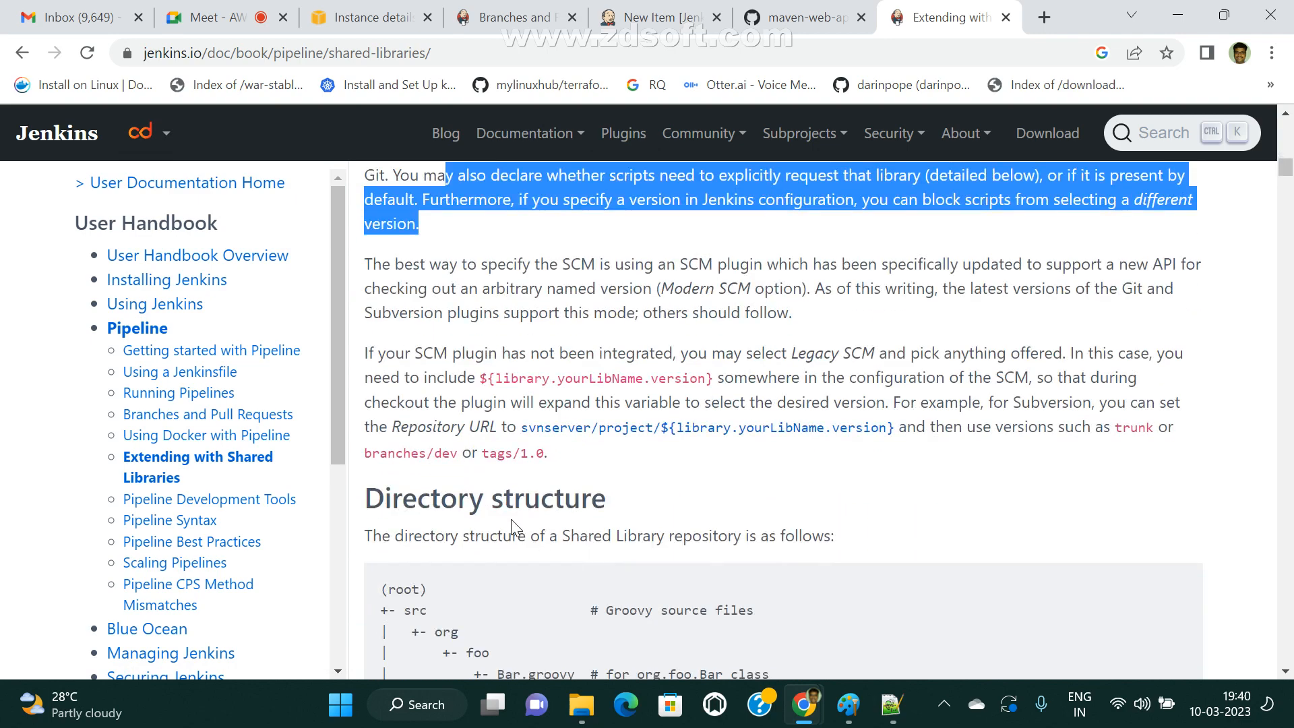
Review the shared library directory tree as a whole, highlighting src, vars, resources and the "# Groovy source files" comment.
left_click_drag(368, 502, 728, 528)
scroll(676, 537, "down", 3)
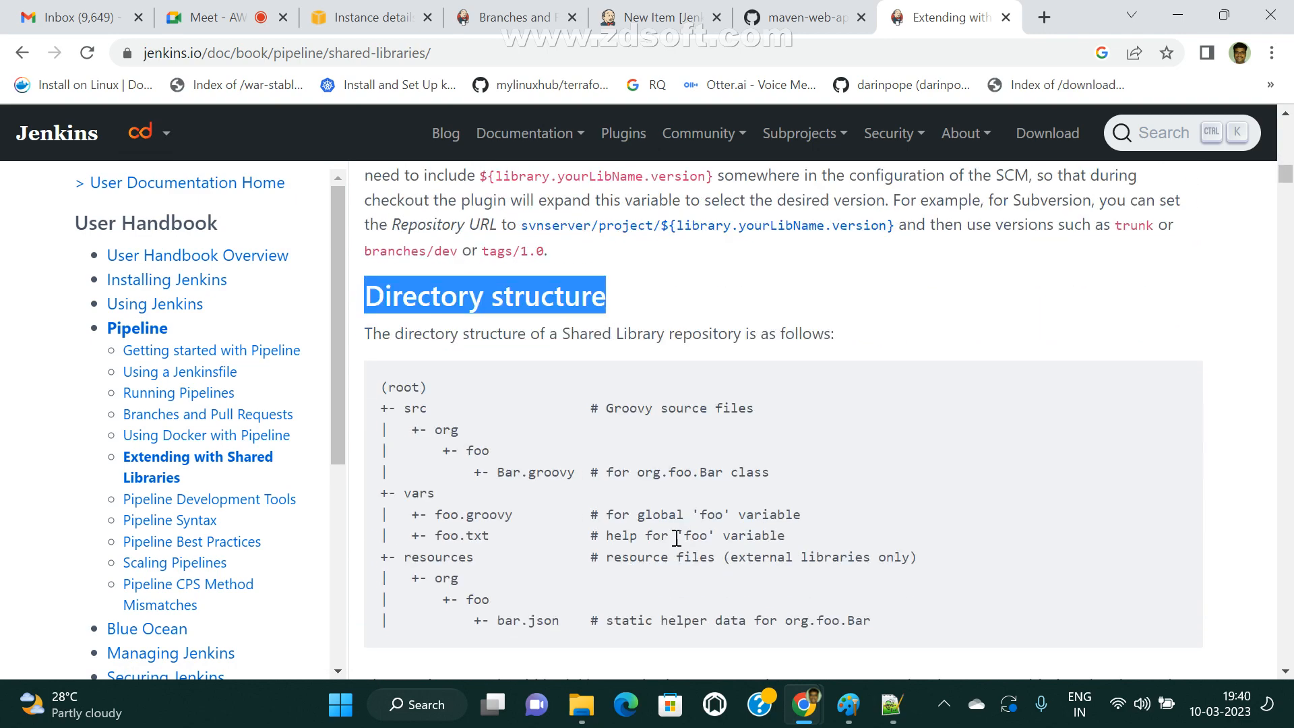
left_click_drag(382, 405, 674, 667)
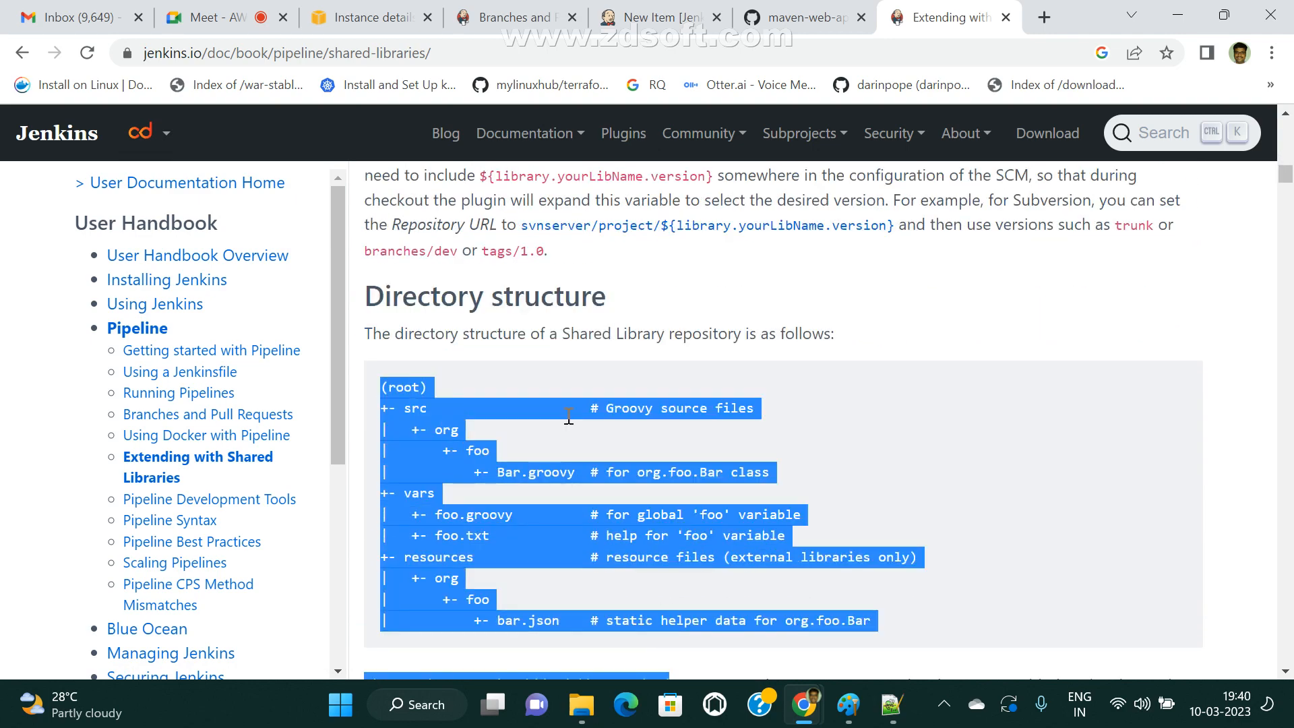
left_click(518, 464)
left_click_drag(403, 407, 492, 404)
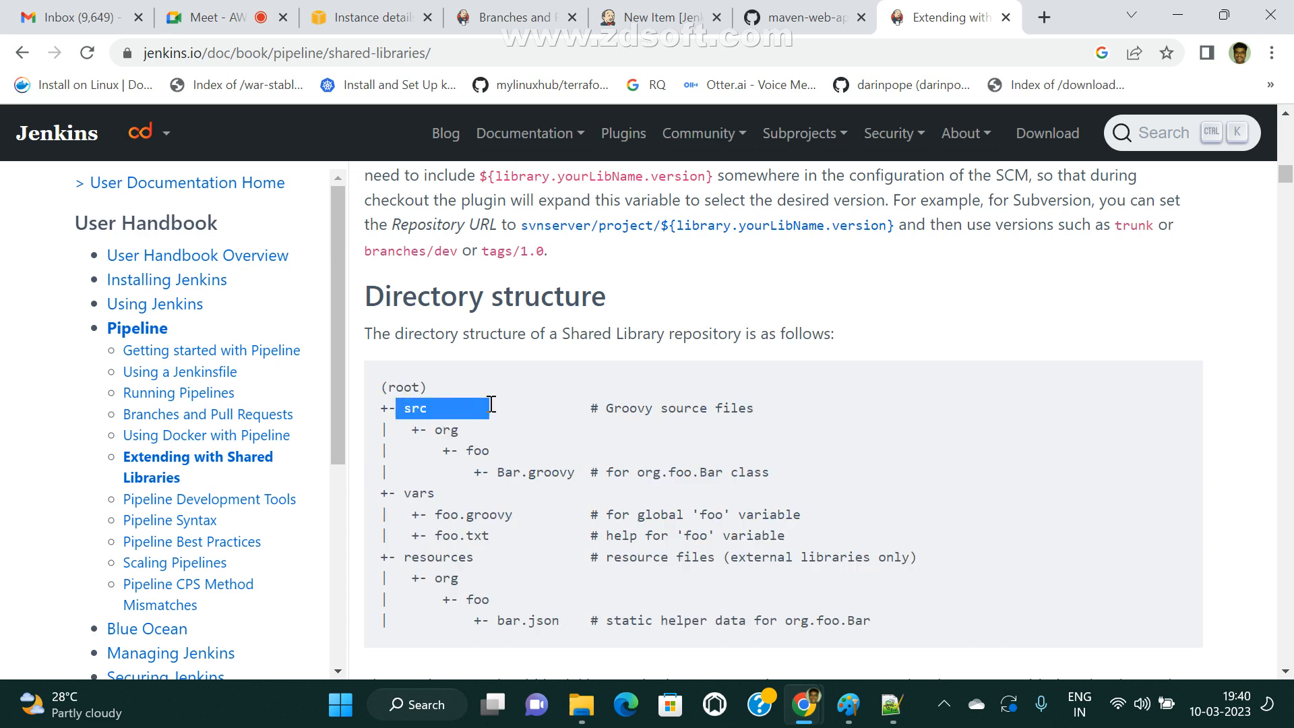
left_click_drag(391, 480, 436, 496)
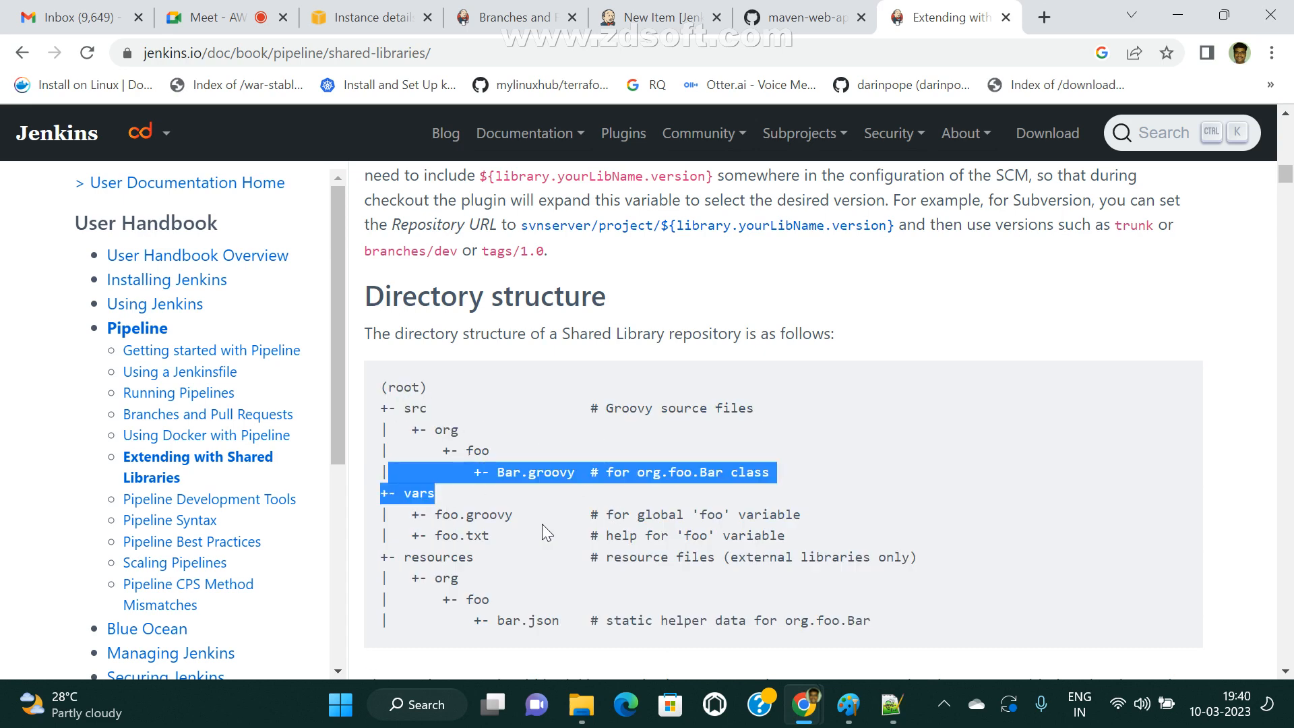
left_click_drag(417, 558, 543, 554)
left_click_drag(591, 408, 749, 408)
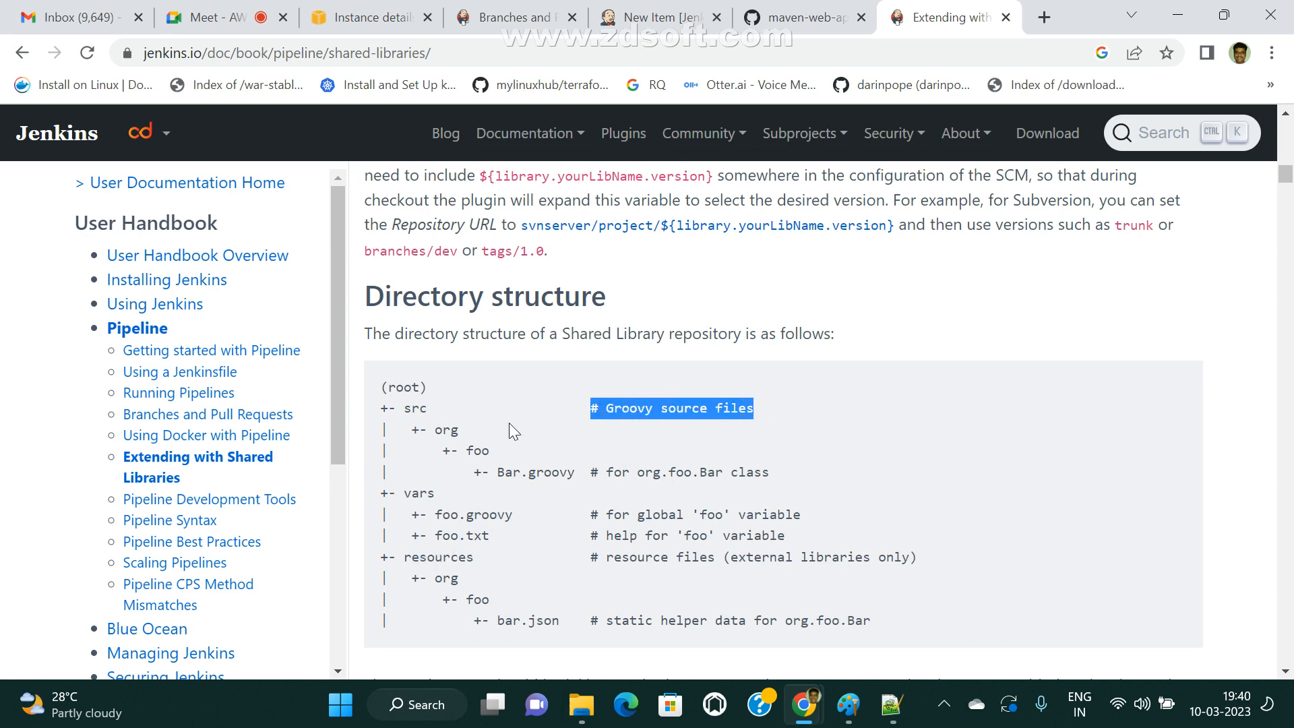
Examine the contents of each library folder, highlighting src/org, the foo.groovy and foo.txt files in vars, and the resources branch down to bar.json.
left_click_drag(398, 407, 459, 430)
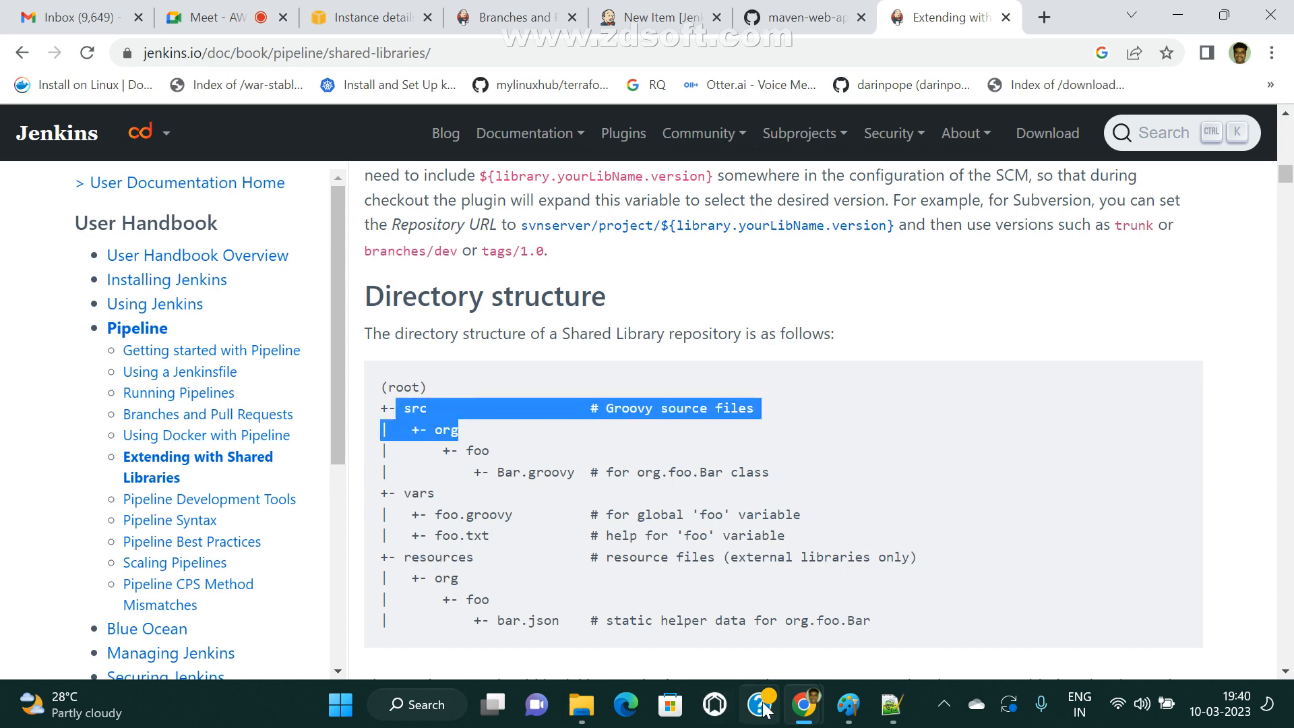
left_click_drag(399, 494, 535, 499)
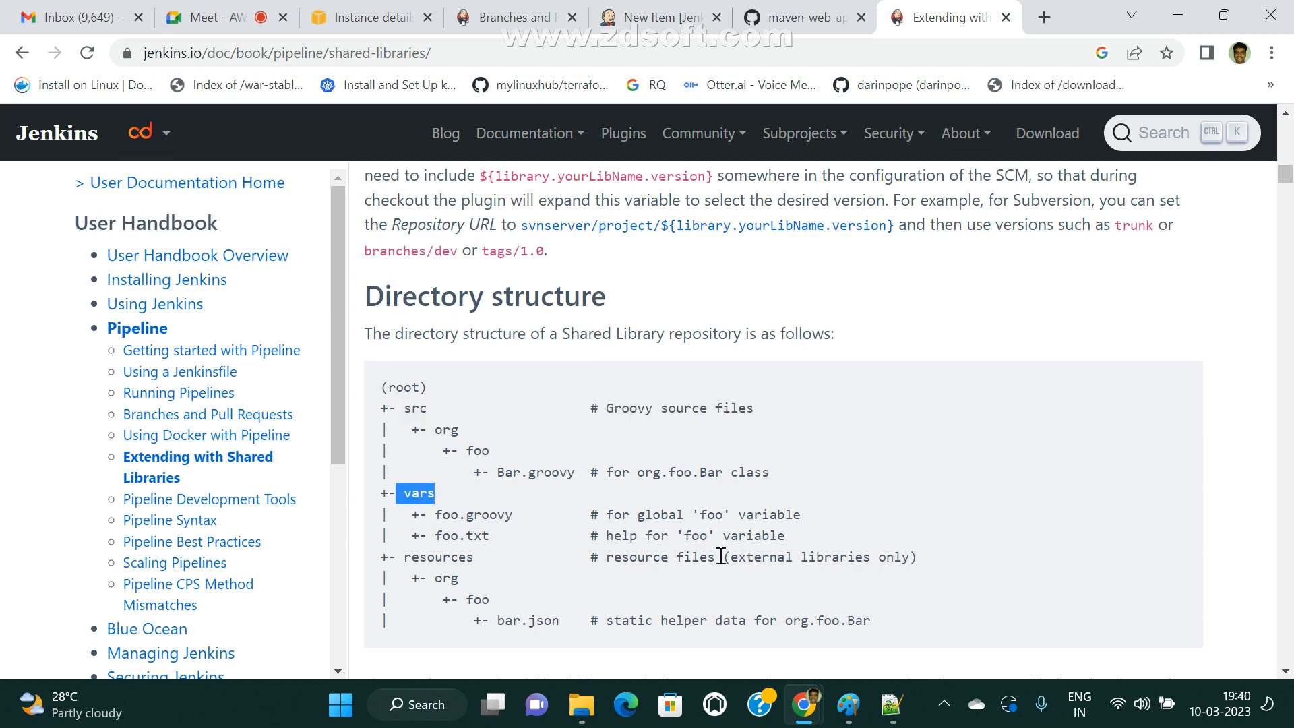
left_click(458, 539)
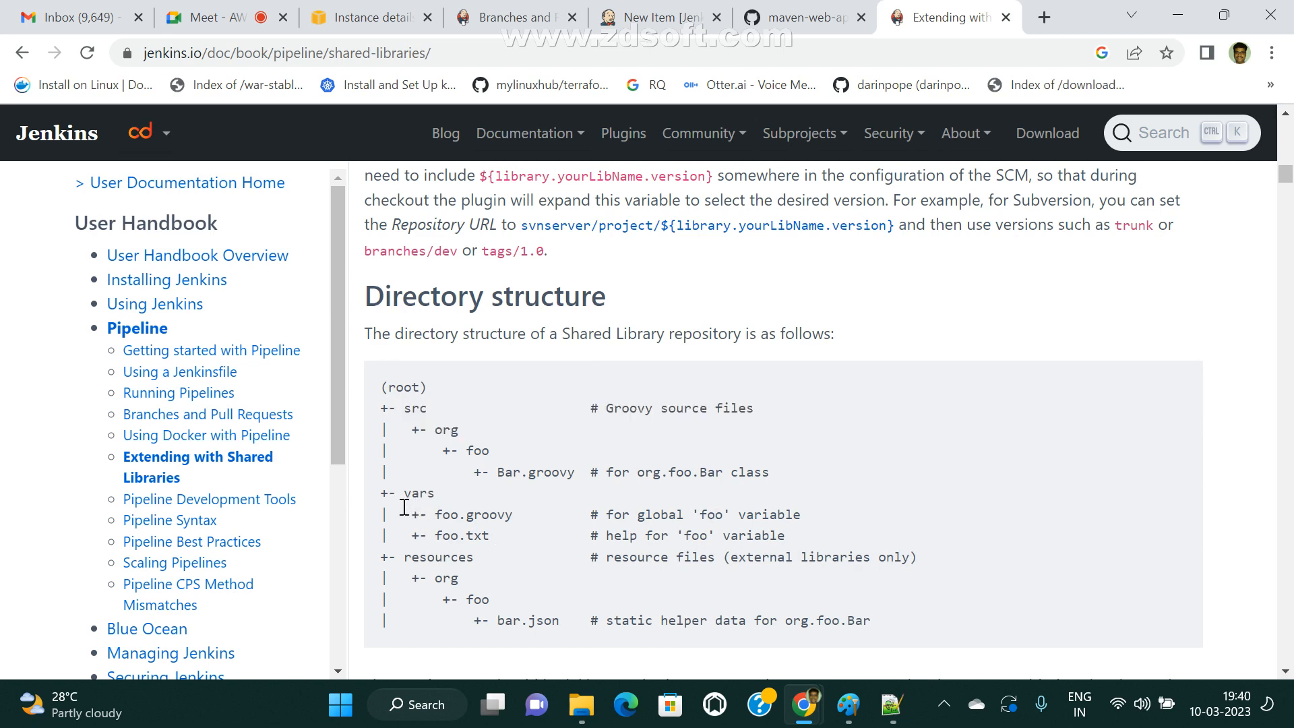
left_click_drag(404, 509, 511, 549)
scroll(806, 599, "down", 3)
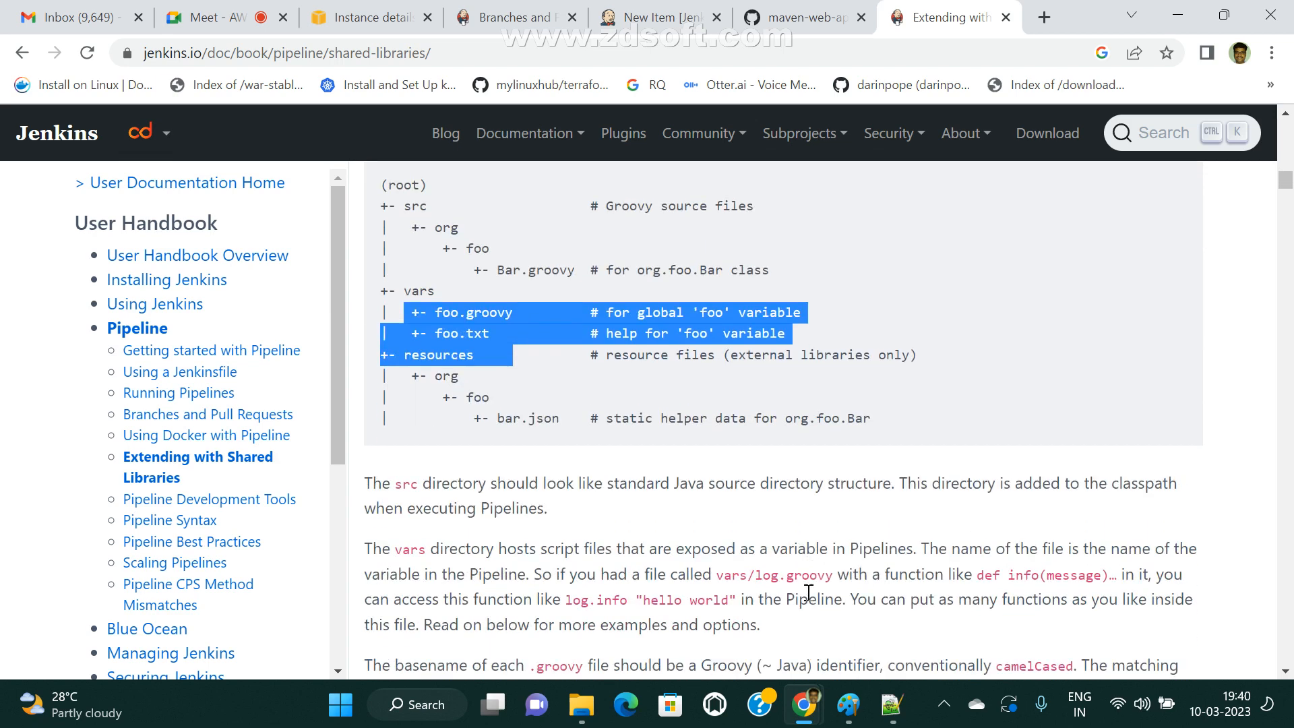
left_click(754, 411)
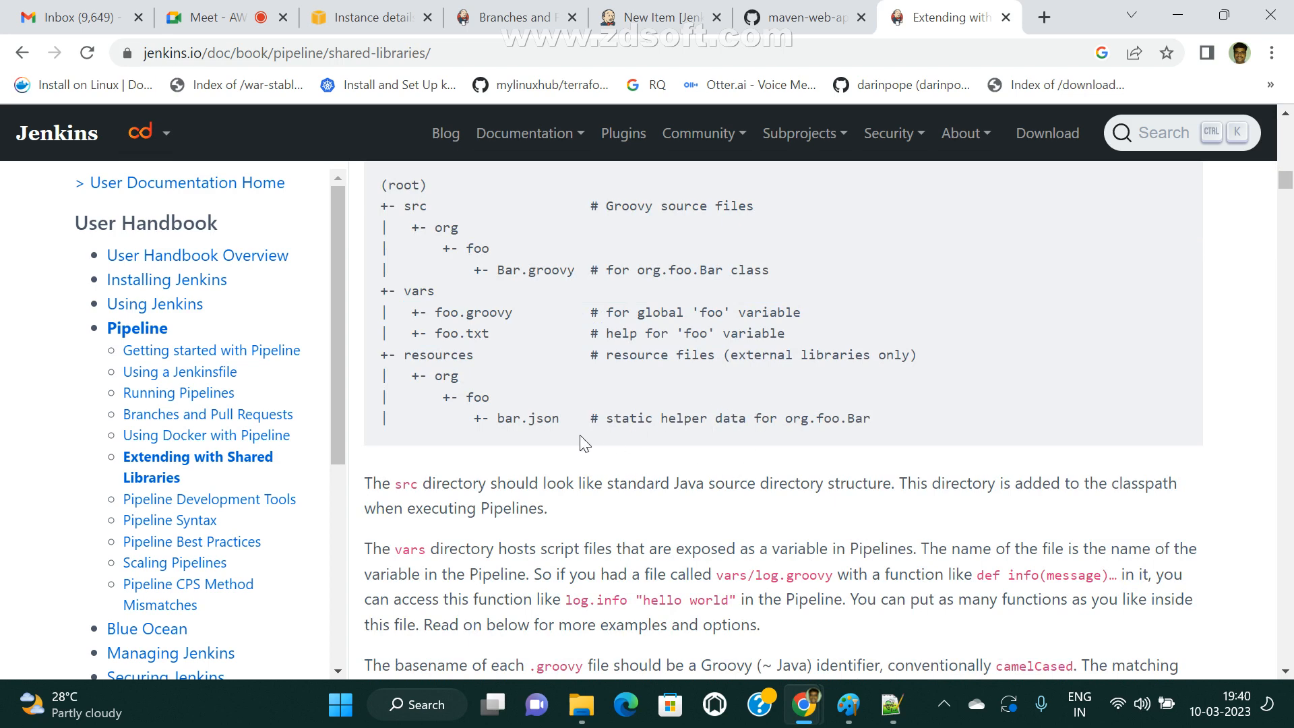
left_click_drag(382, 419, 856, 421)
left_click(484, 385)
left_click_drag(403, 355, 588, 426)
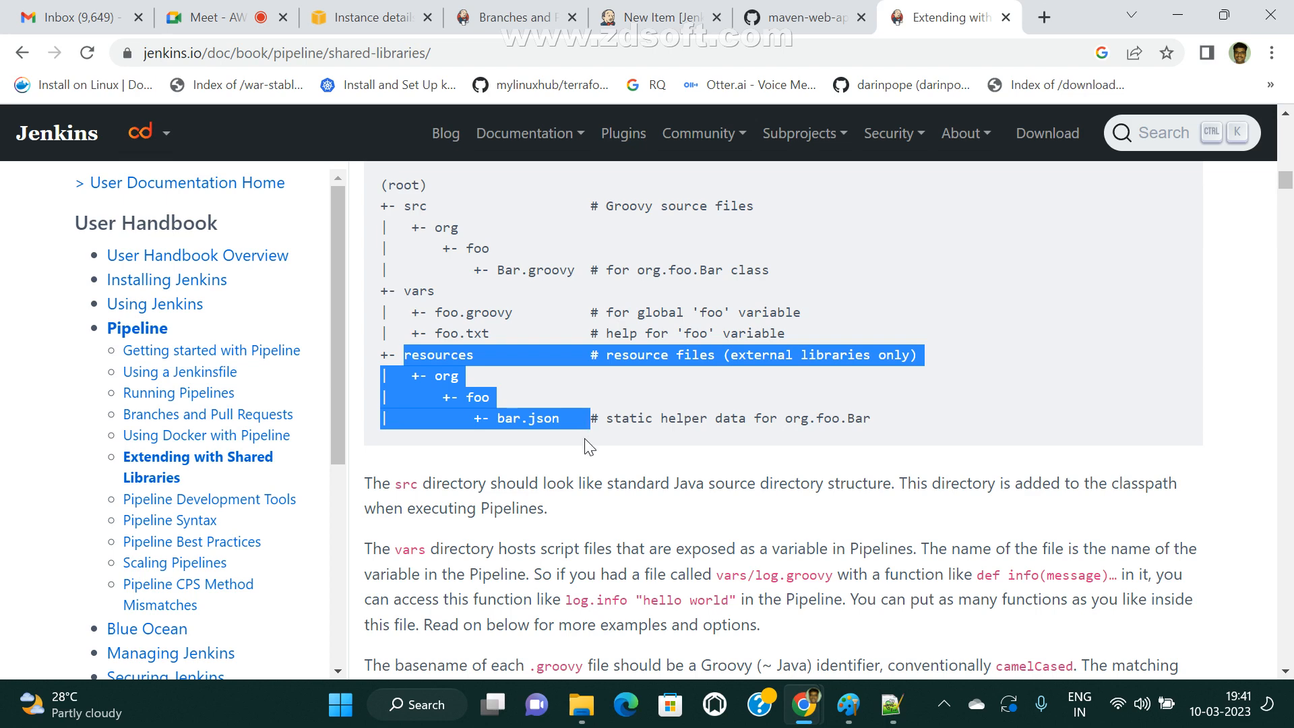
Highlight the directory tree from src down to the bar.json line.
scroll(585, 439, "up", 3)
left_click_drag(404, 411, 687, 624)
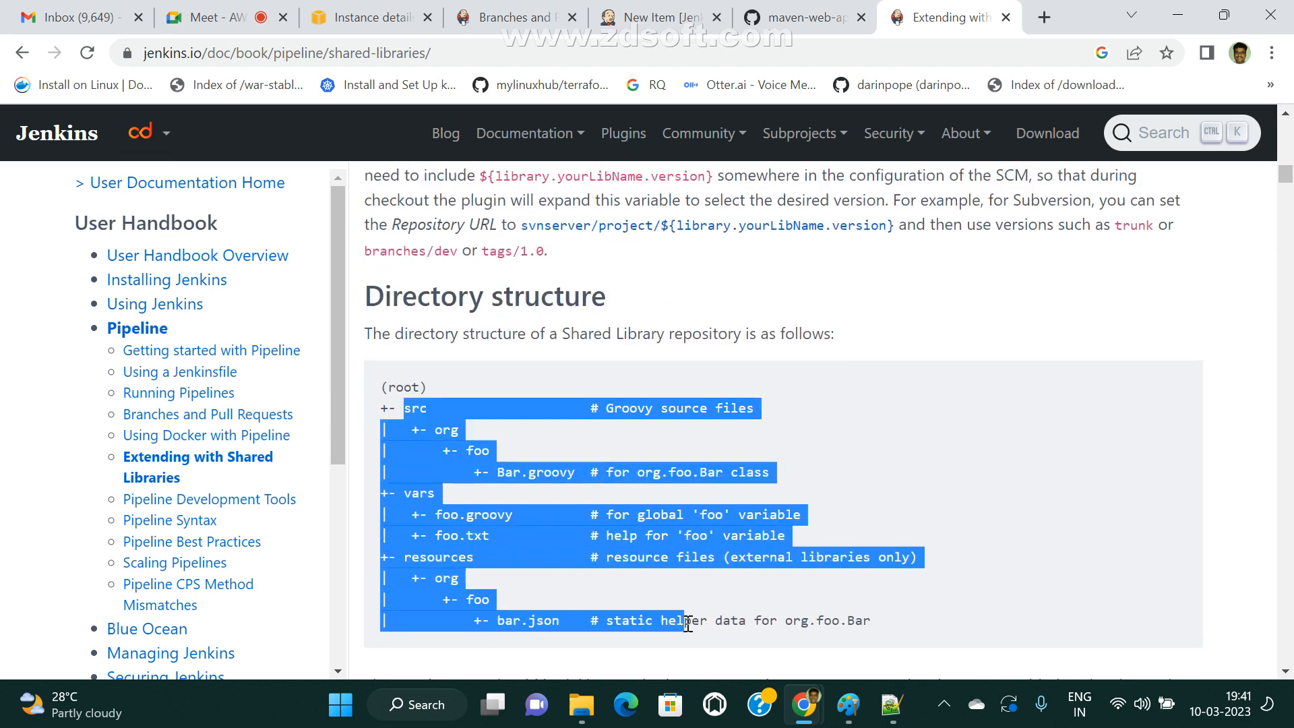
left_click(542, 470)
left_click_drag(404, 414, 716, 624)
scroll(757, 528, "down", 6)
scroll(794, 499, "down", 7)
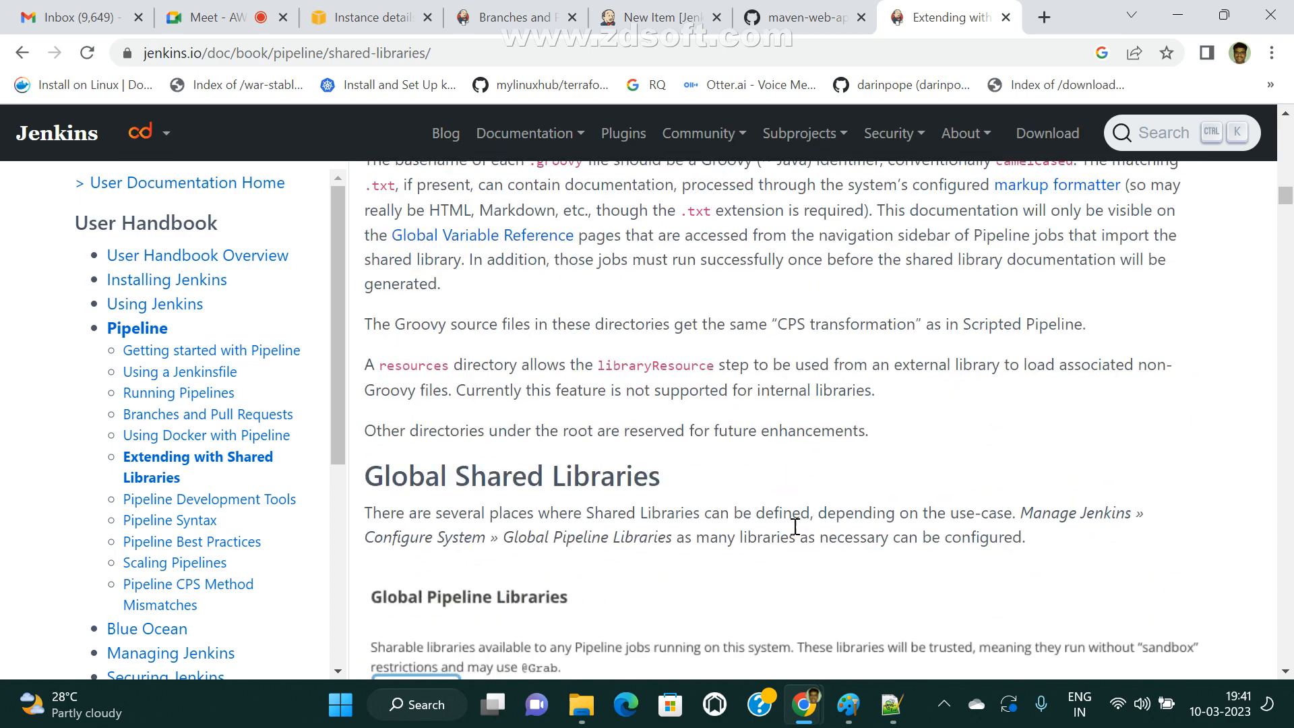
scroll(794, 528, "down", 5)
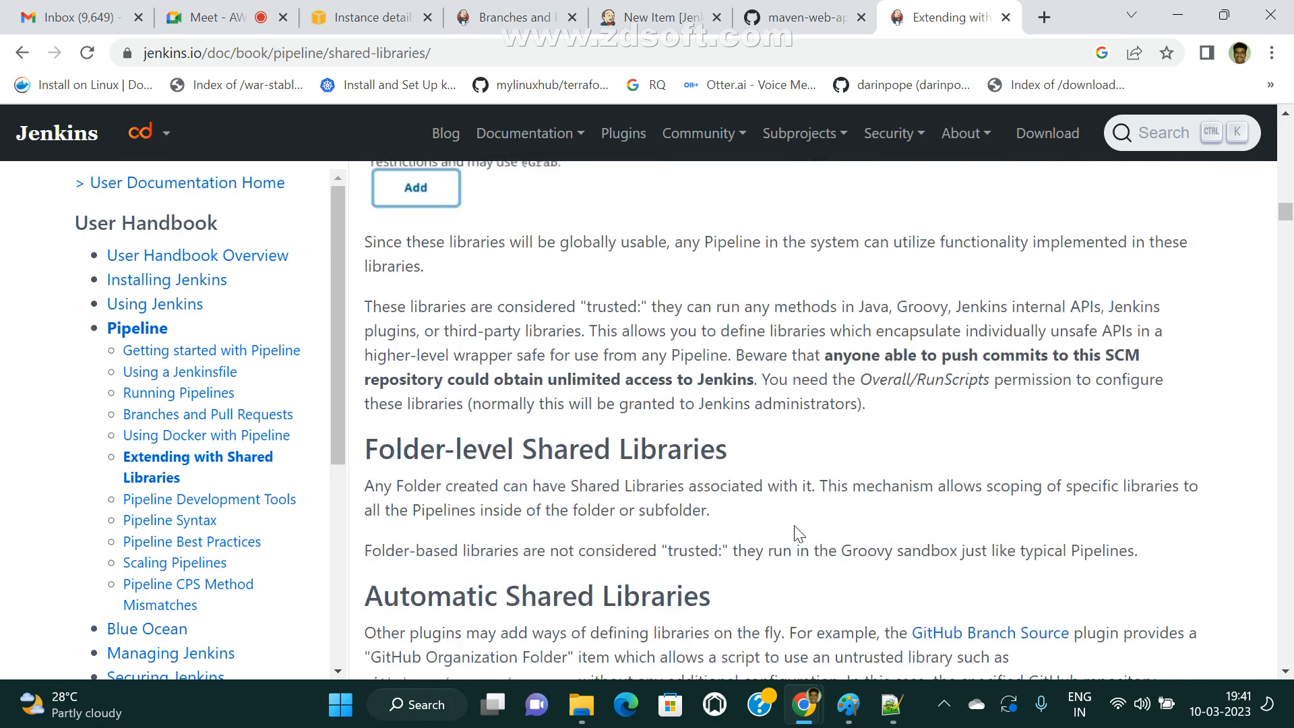
scroll(799, 533, "down", 20)
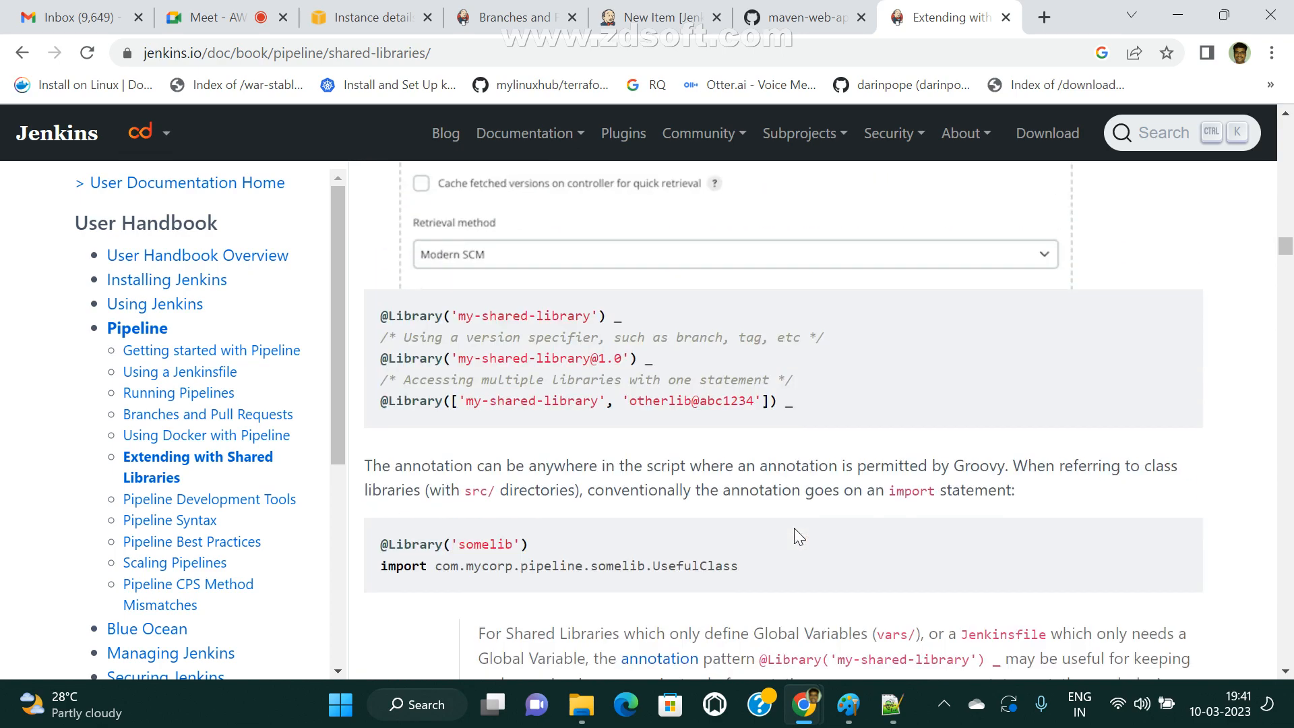
scroll(541, 481, "up", 1)
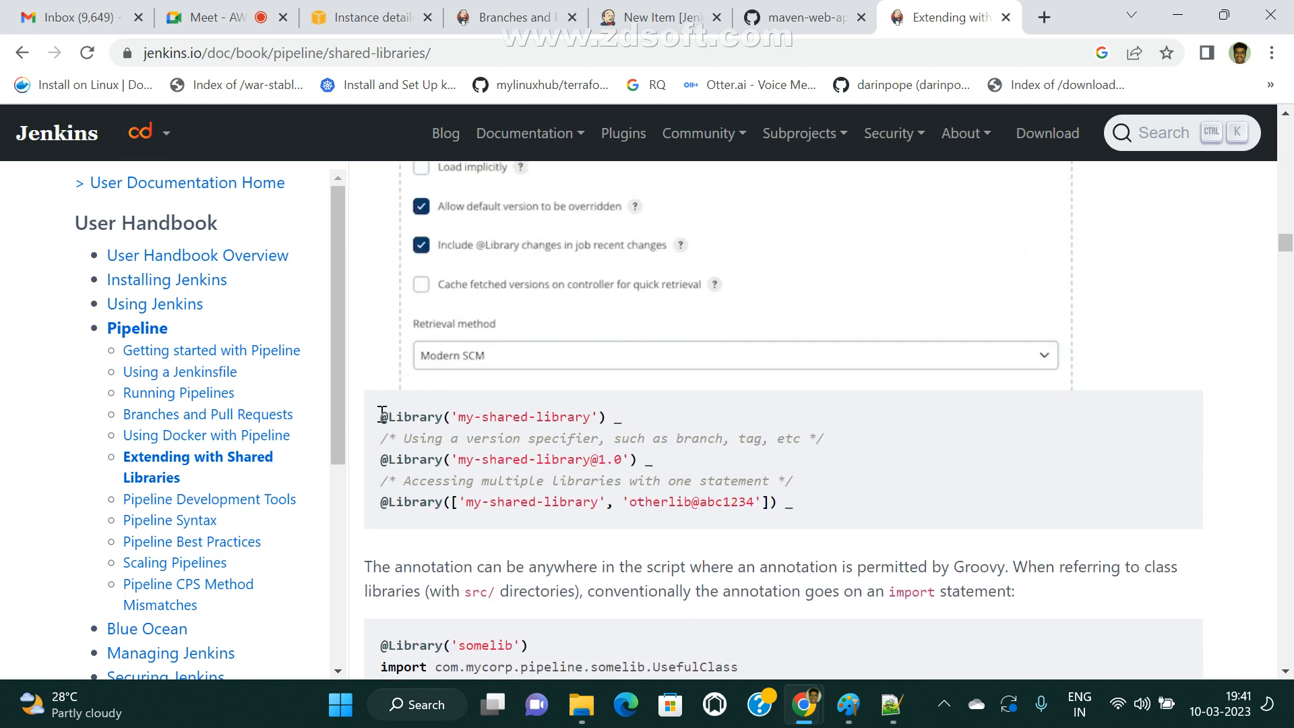
left_click_drag(379, 418, 633, 422)
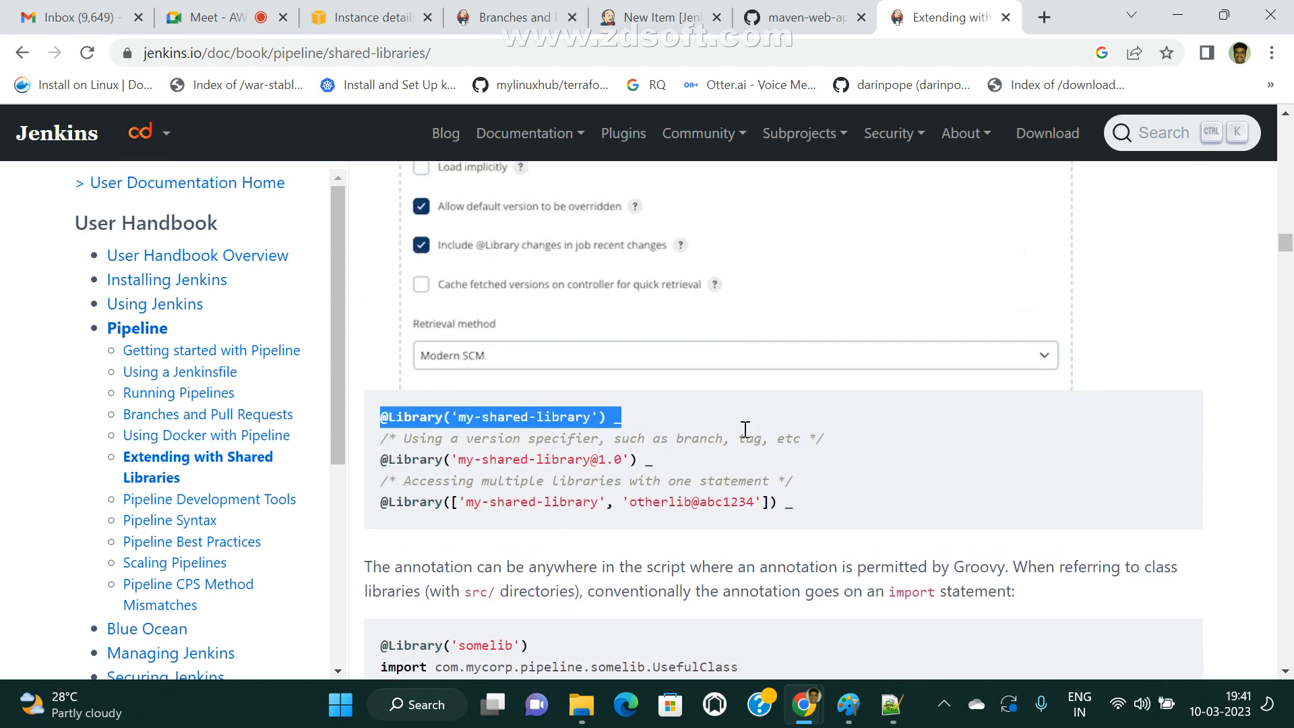
left_click(440, 427)
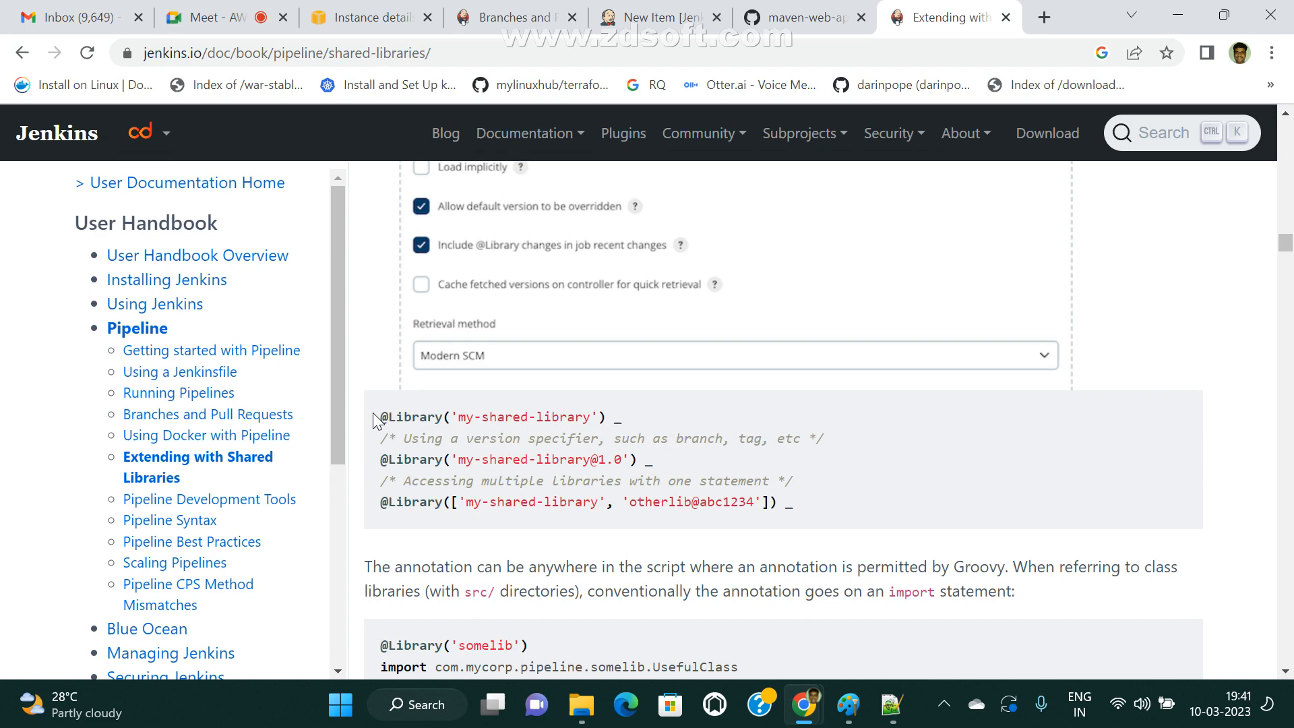
double_click(410, 417)
left_click_drag(461, 419, 594, 419)
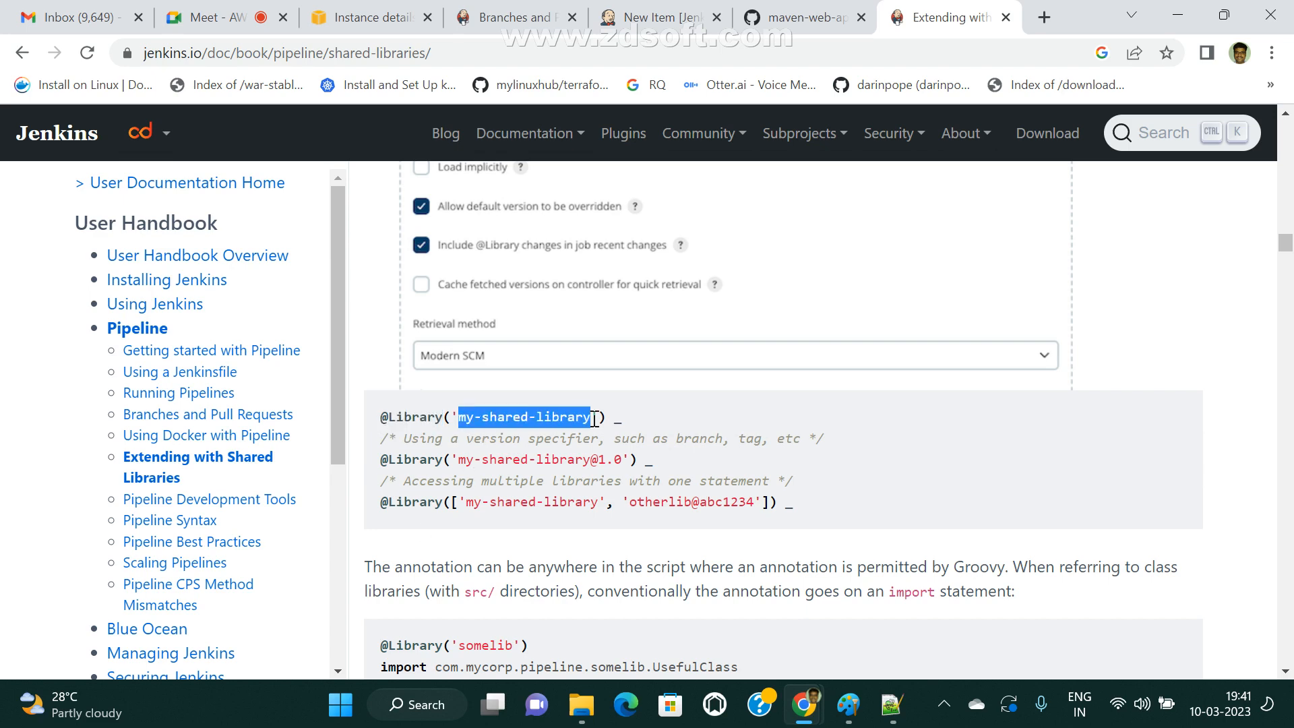
double_click(524, 417)
left_click_drag(461, 419, 587, 416)
left_click_drag(458, 429, 648, 431)
Review the Global Shared Libraries heading and its opening sentence on where shared libraries can be defined.
scroll(656, 489, "up", 10)
scroll(663, 545, "up", 9)
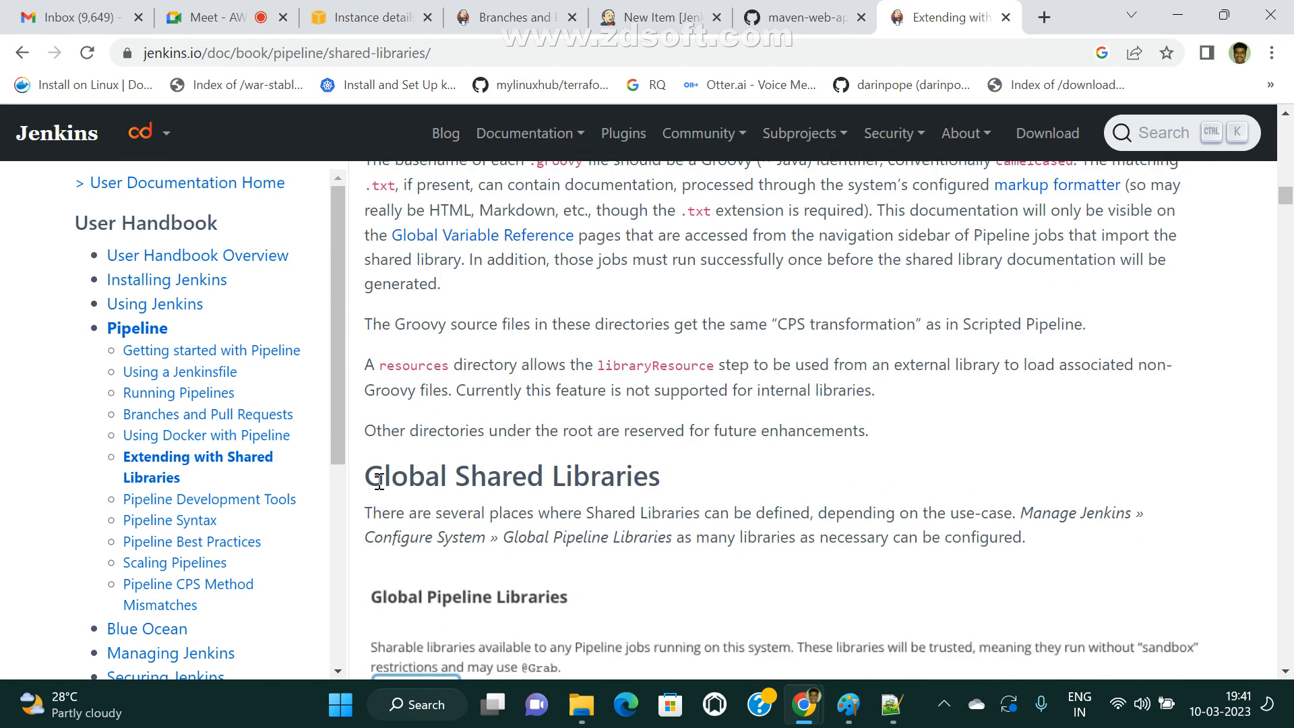
left_click_drag(364, 478, 707, 482)
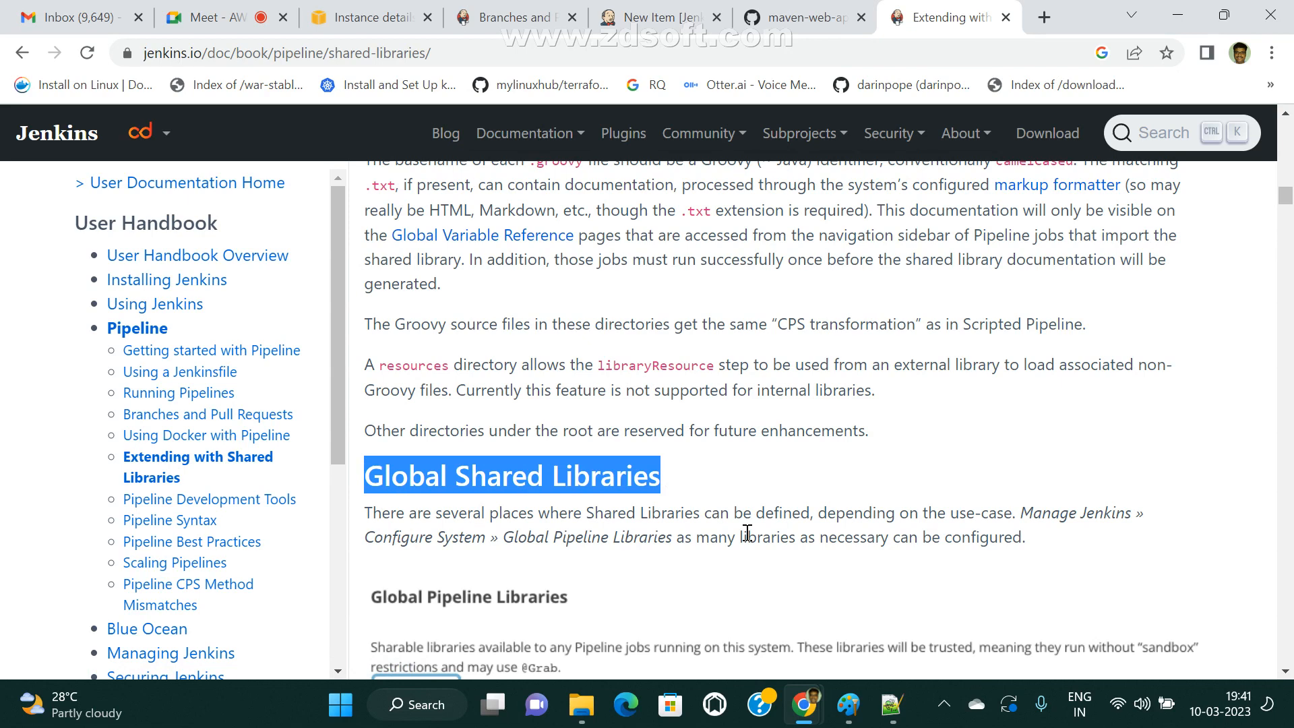
left_click_drag(579, 519, 797, 507)
left_click_drag(876, 515, 1021, 507)
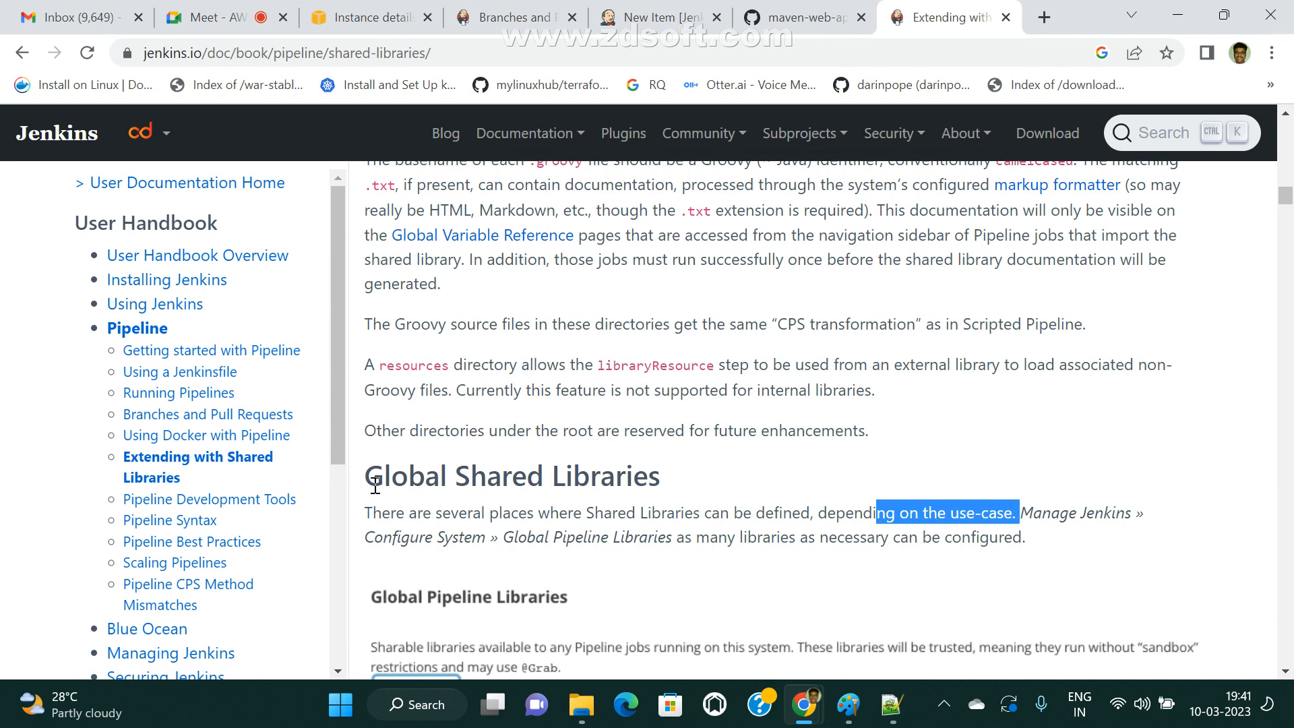
left_click_drag(372, 476, 701, 474)
left_click_drag(812, 502, 515, 517)
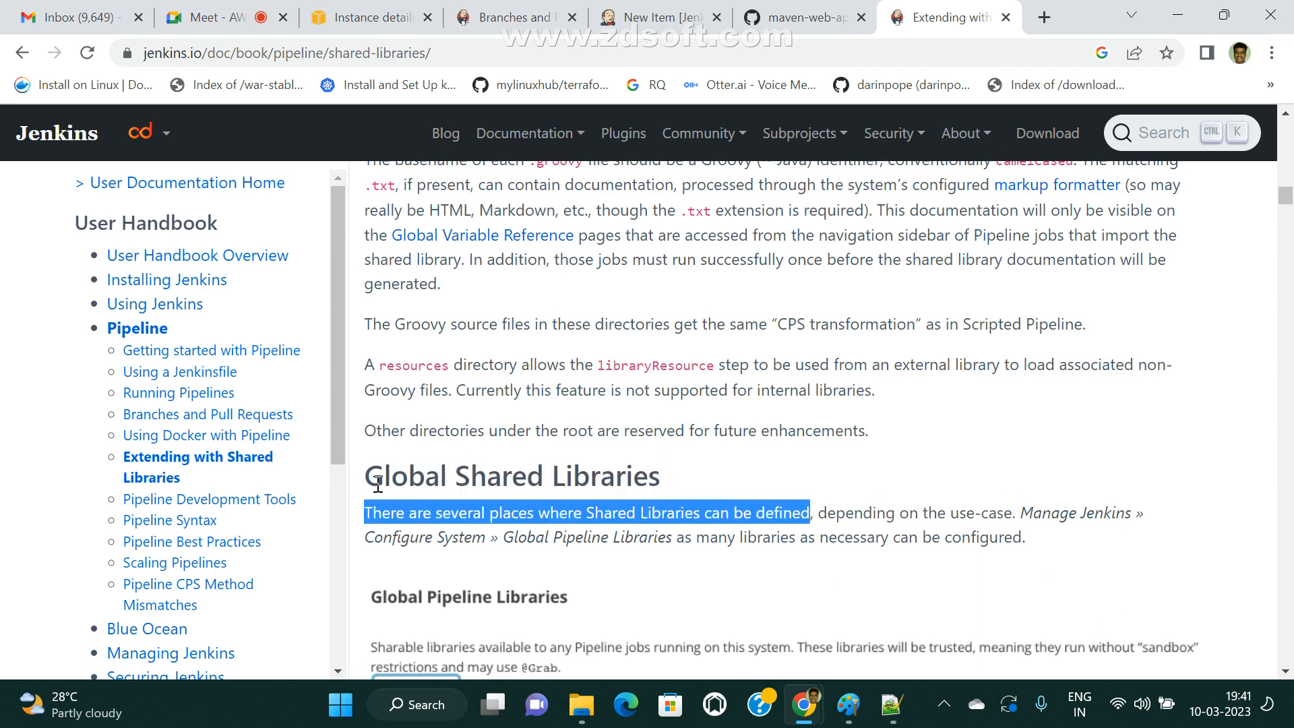
left_click_drag(378, 483, 732, 472)
left_click(798, 482)
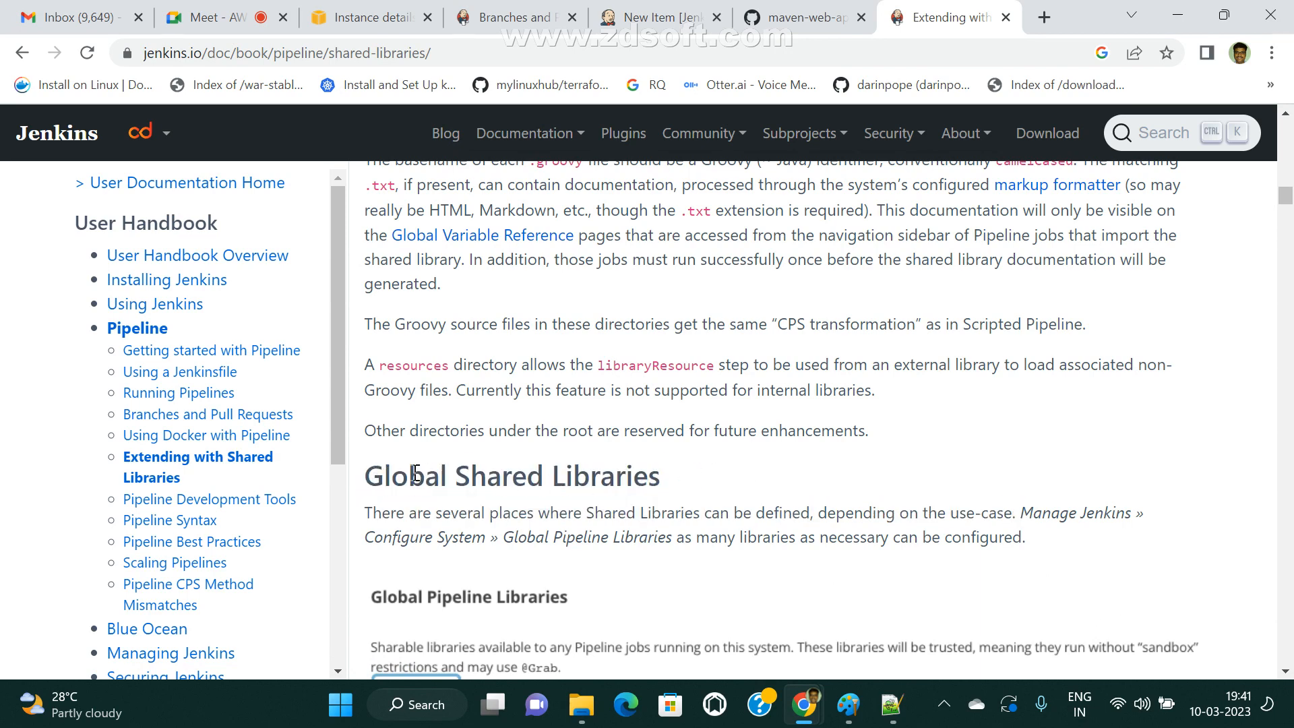
left_click_drag(376, 480, 687, 475)
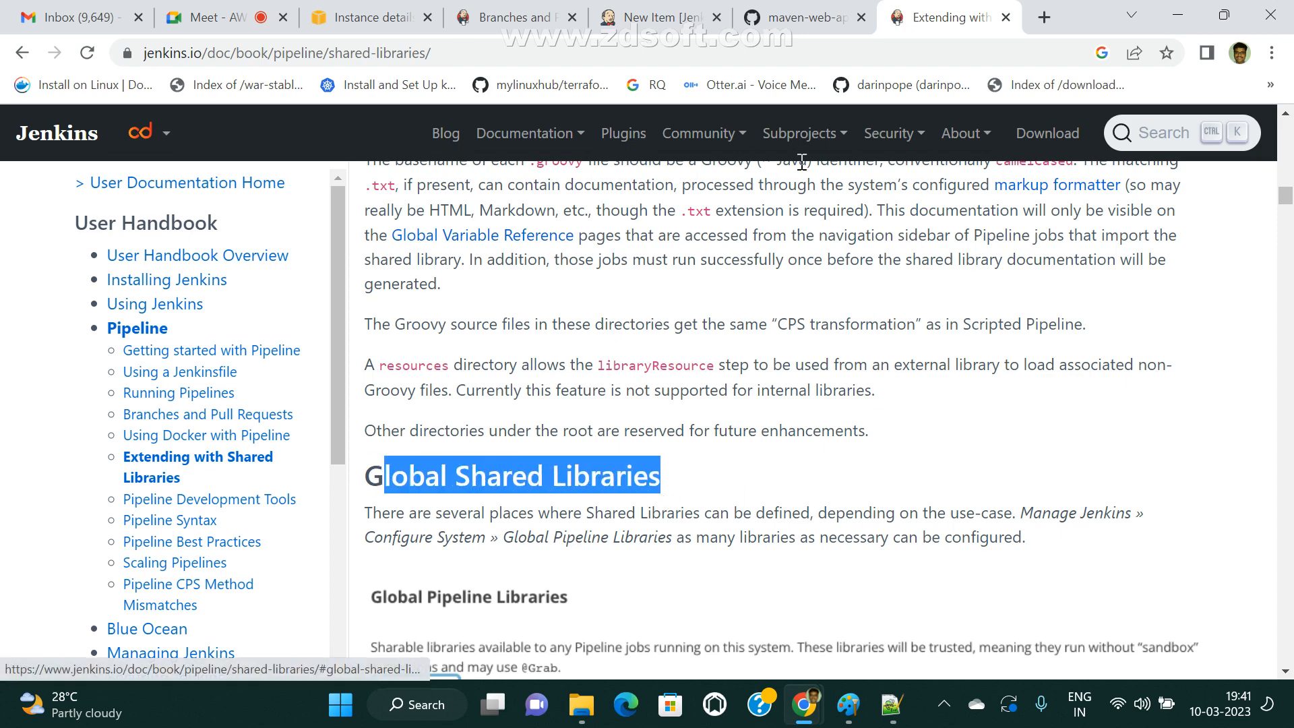
Switch to the Jenkins server and open its Configure System page from Manage Jenkins.
left_click(492, 15)
left_click(401, 20)
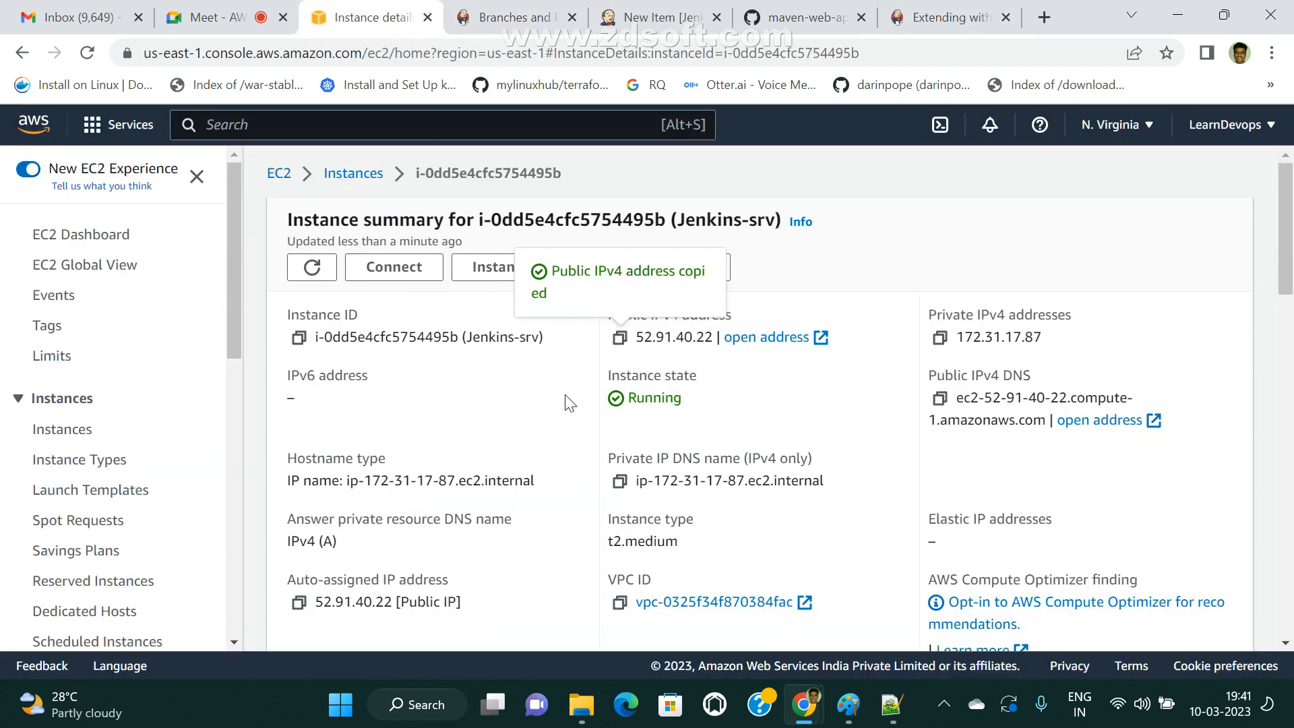
left_click(512, 17)
left_click(657, 17)
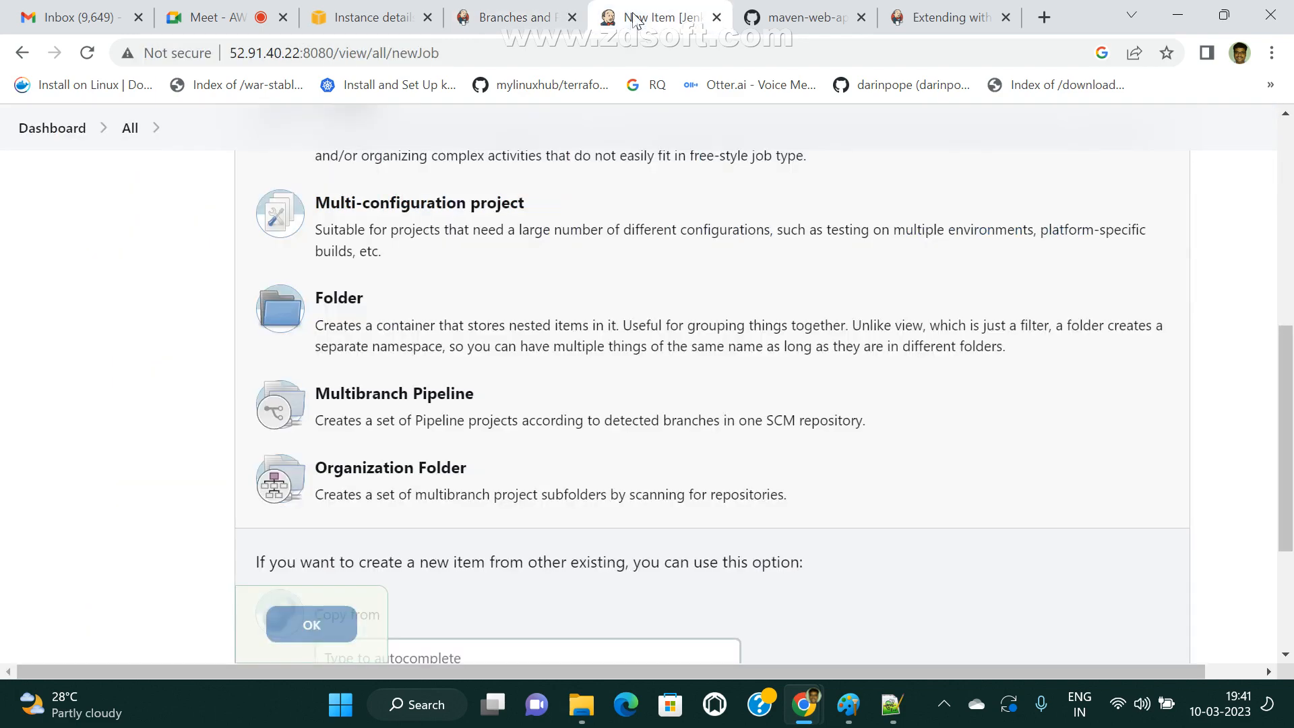
scroll(643, 265, "up", 3)
left_click(50, 185)
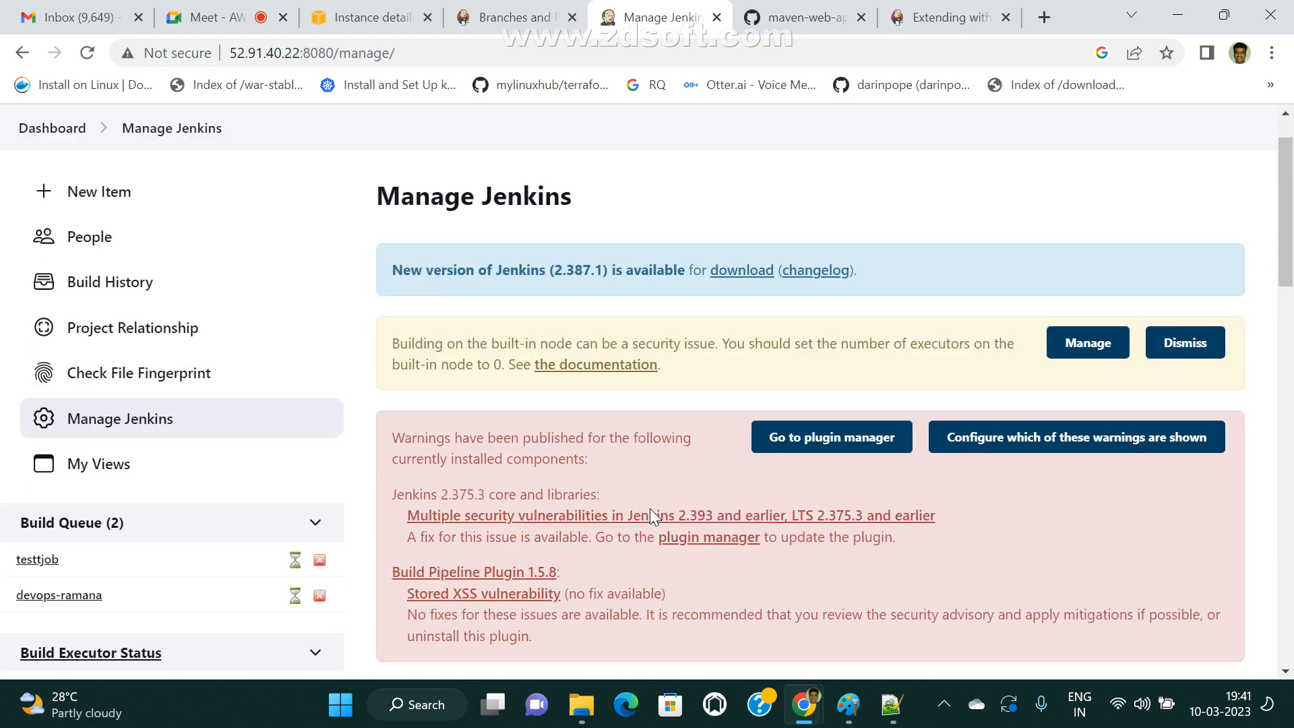
scroll(650, 508, "down", 5)
left_click(497, 462)
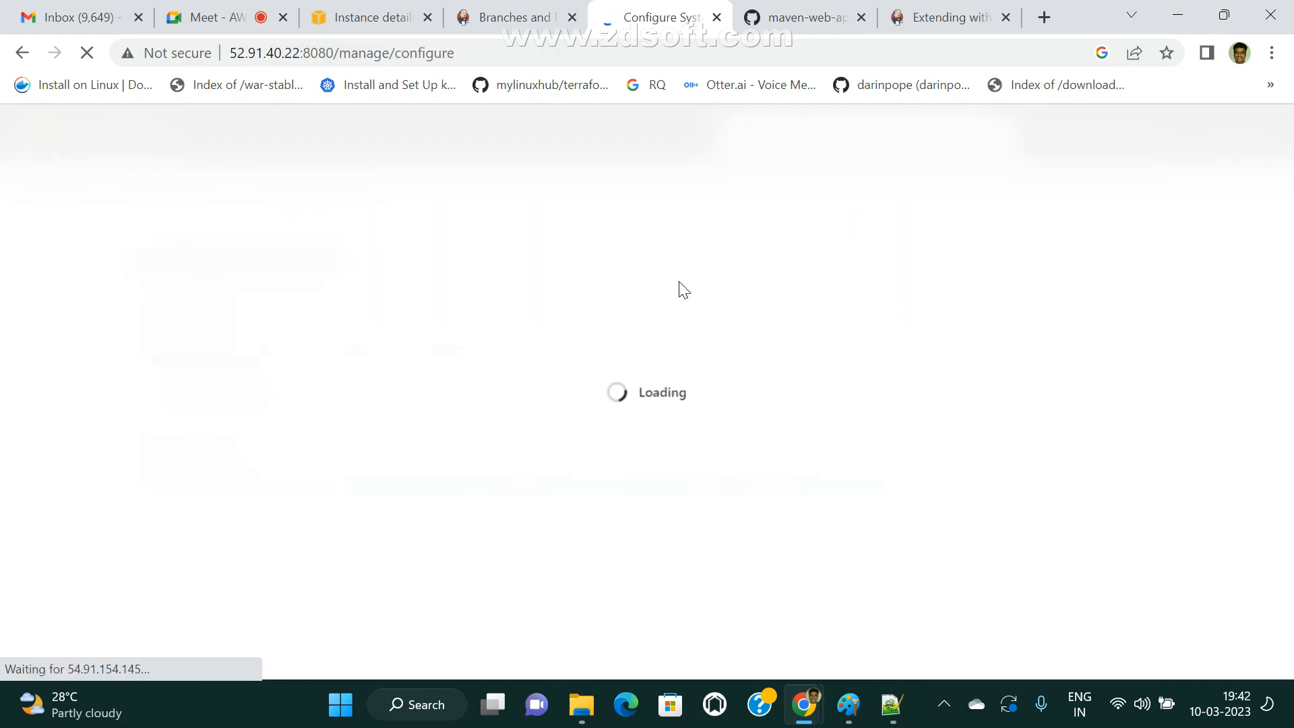
Search the configuration page for "share" and highlight the Global Pipeline Libraries heading.
scroll(391, 468, "down", 15)
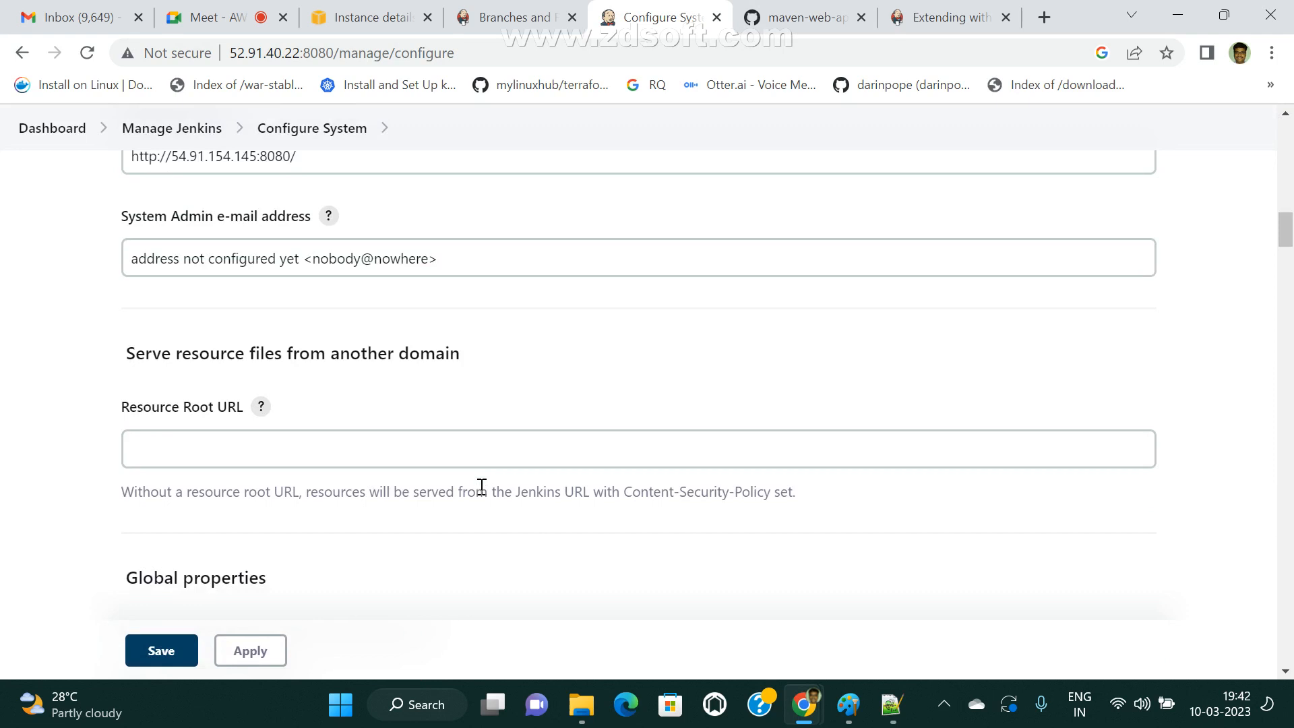
key("ctrl+f")
type("share")
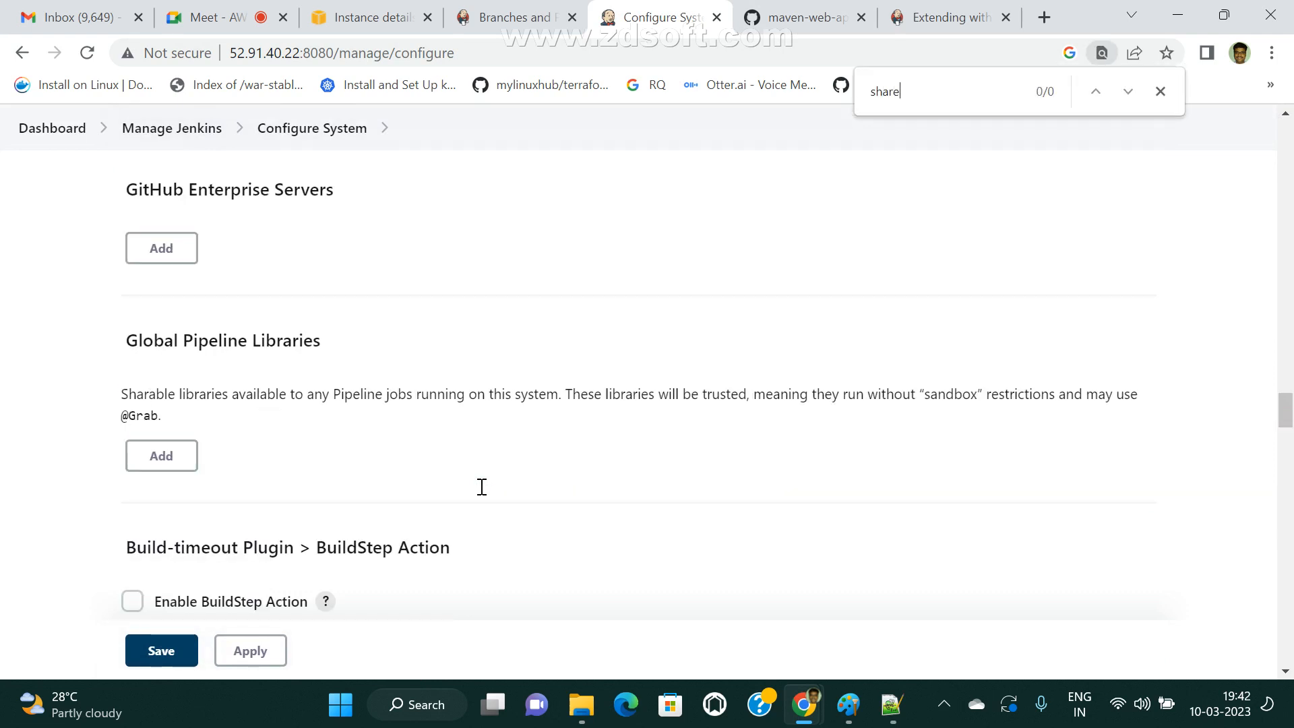
left_click_drag(72, 330, 346, 362)
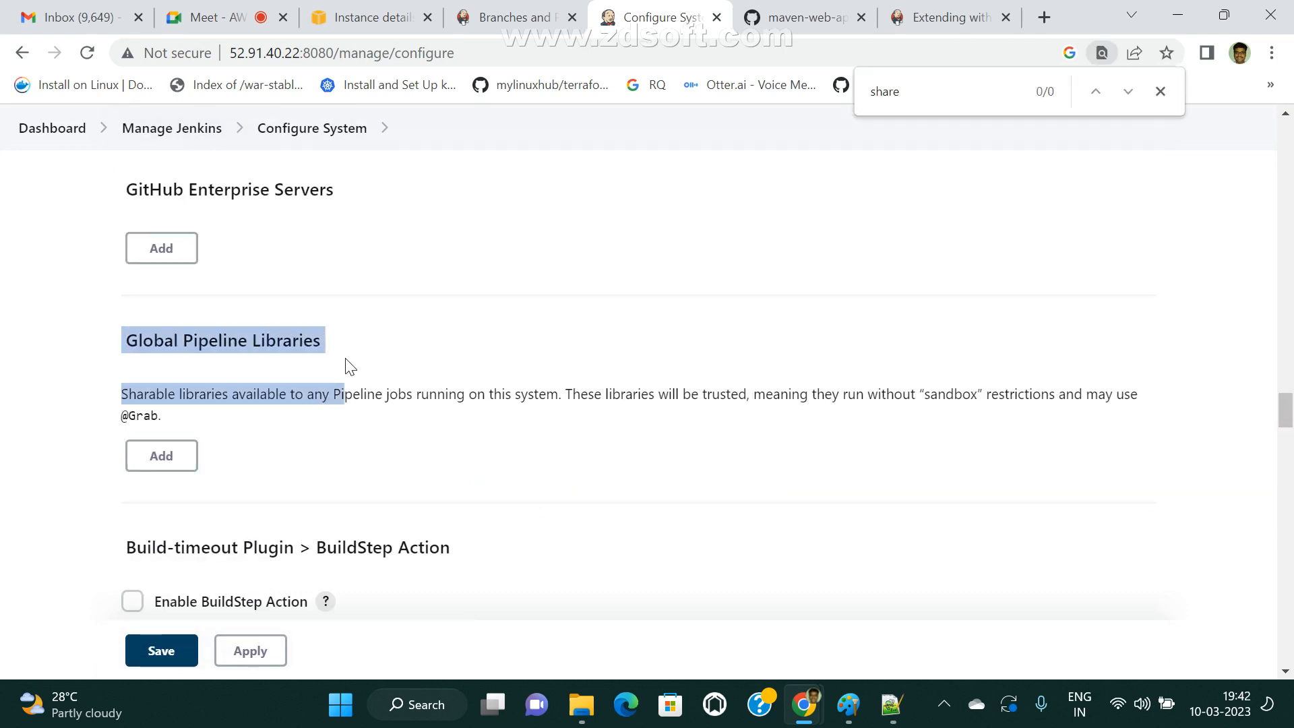
left_click(328, 349)
left_click_drag(125, 338, 439, 364)
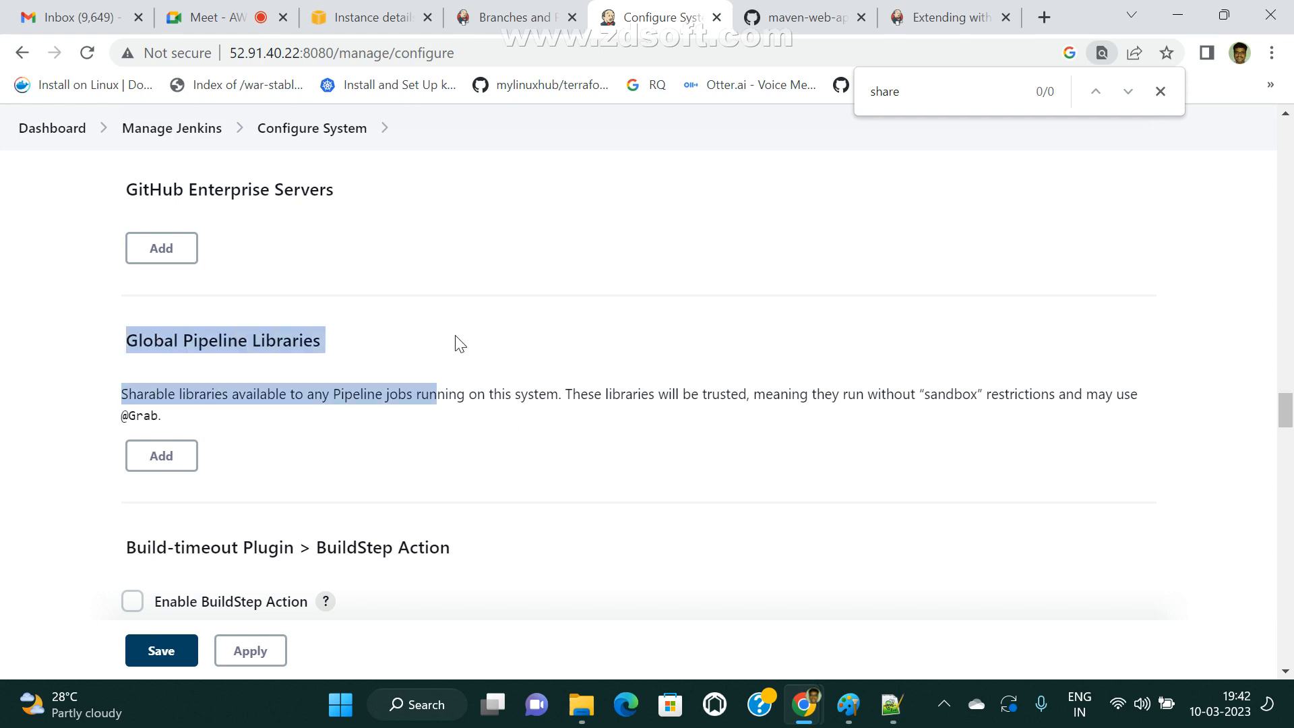
left_click(455, 341)
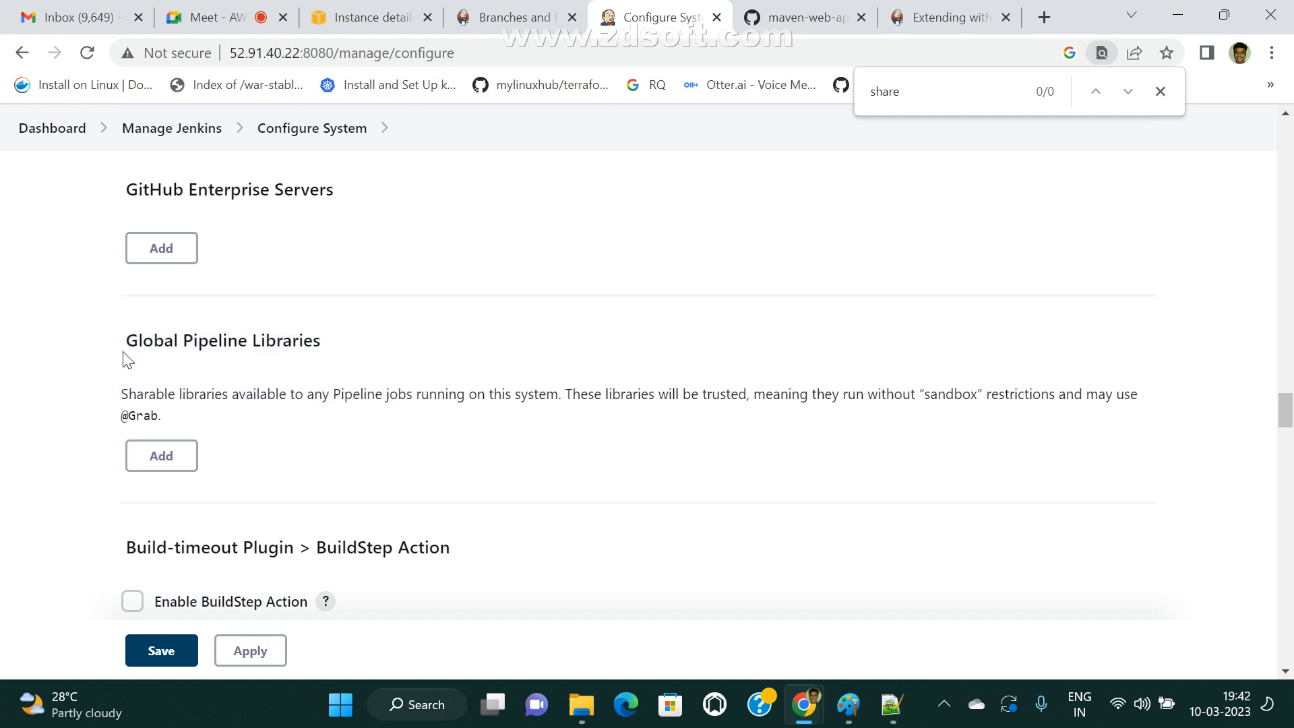
left_click_drag(122, 335, 395, 346)
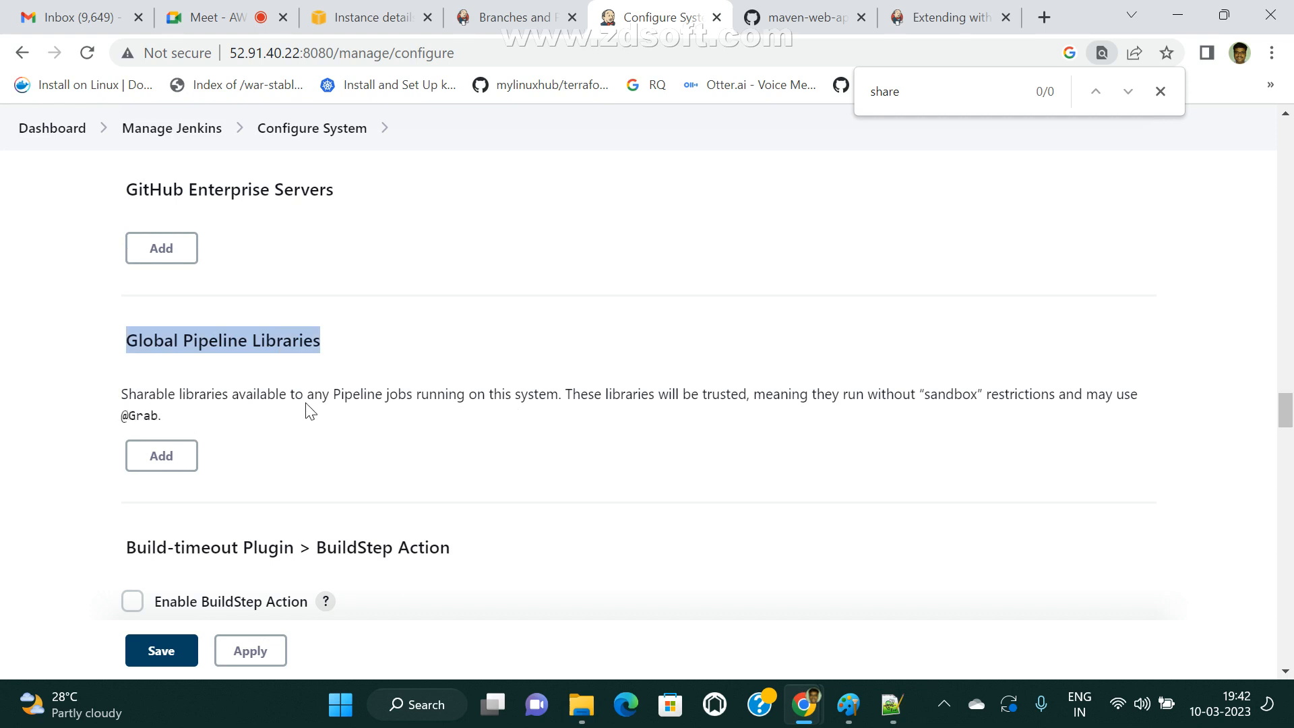
Examine the Global Pipeline Libraries description, highlighting the sentence about sharable libraries being available to any Pipeline jobs.
left_click_drag(327, 401, 578, 395)
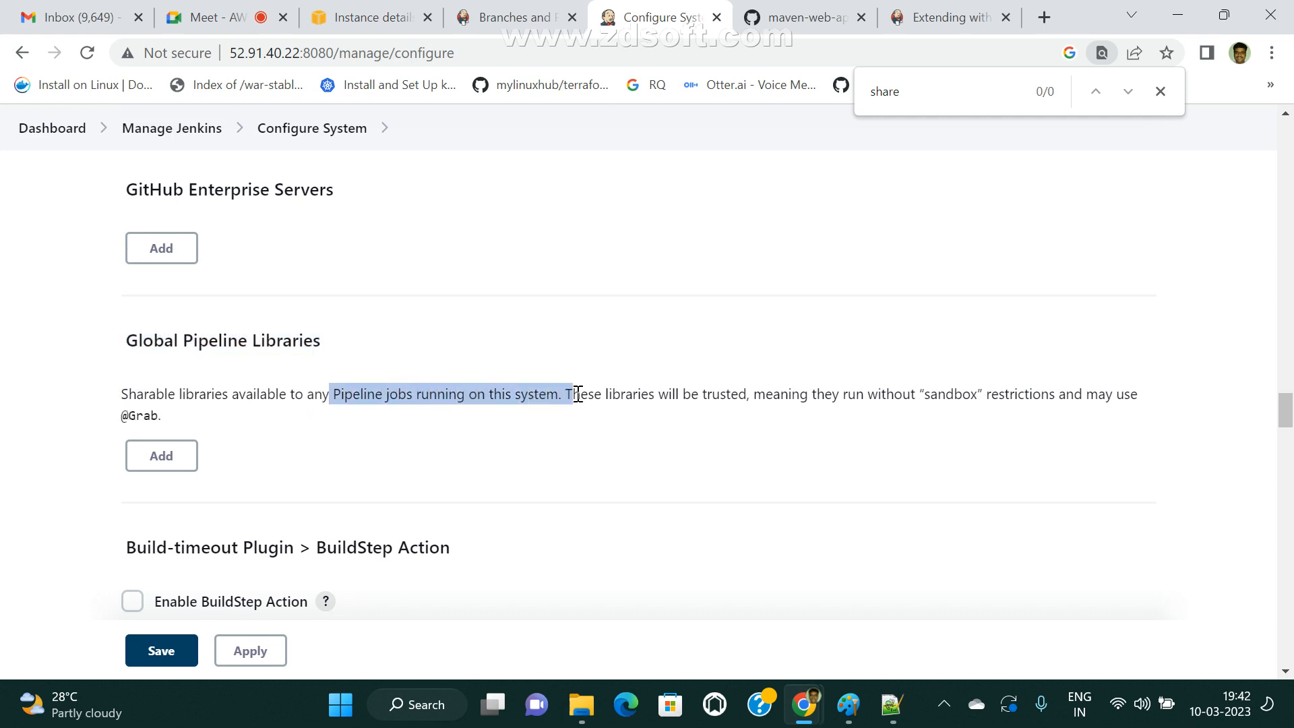
left_click(571, 448)
left_click_drag(122, 393, 559, 392)
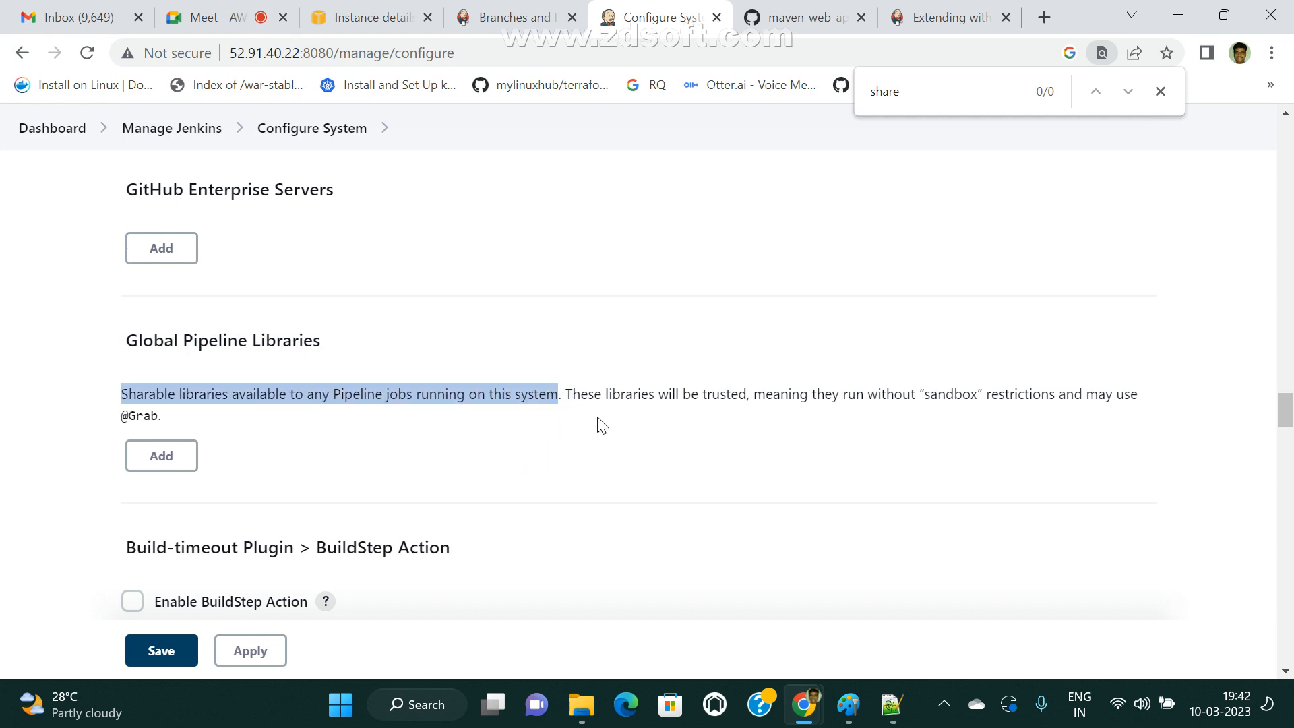
left_click(532, 445)
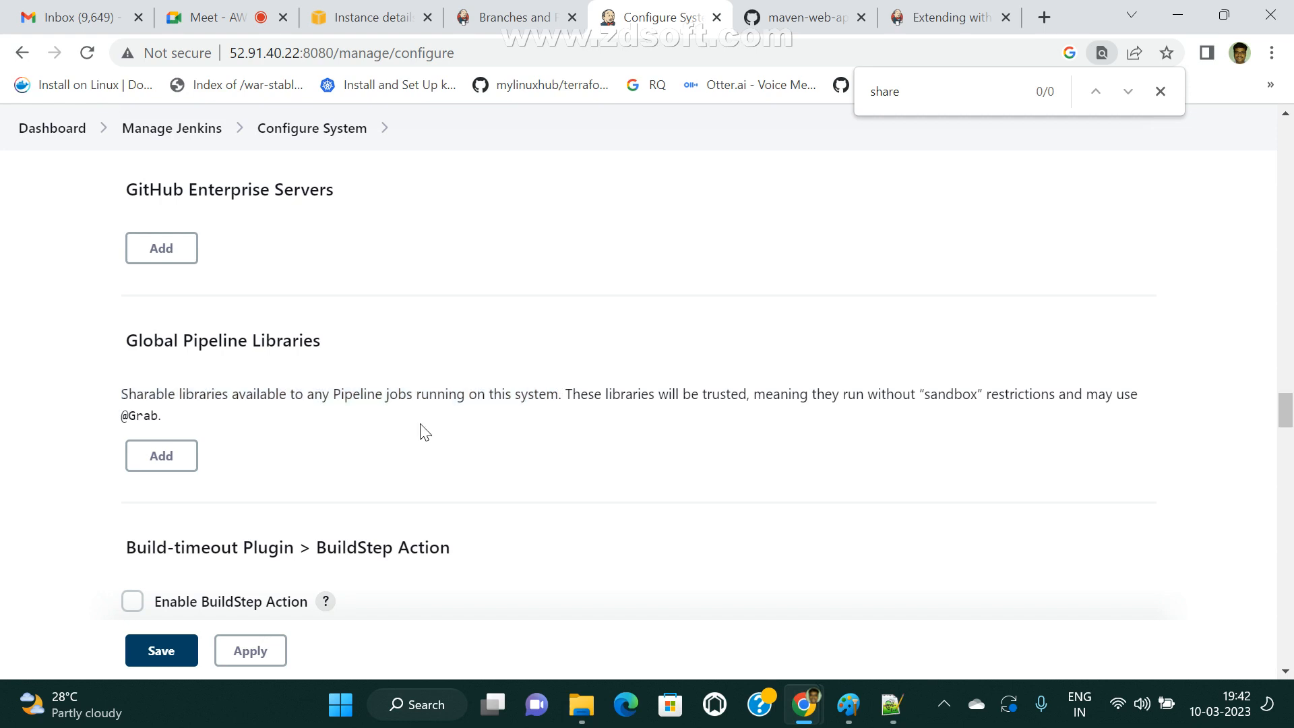
left_click_drag(376, 391, 549, 390)
left_click(510, 435)
left_click_drag(340, 393, 174, 377)
left_click(567, 413)
left_click(541, 445)
left_click_drag(121, 394, 609, 379)
left_click(536, 438)
left_click_drag(120, 340, 470, 351)
Review the documented path Manage Jenkins » Configure System » Global Pipeline Libraries in the Global Shared Libraries section.
left_click(965, 12)
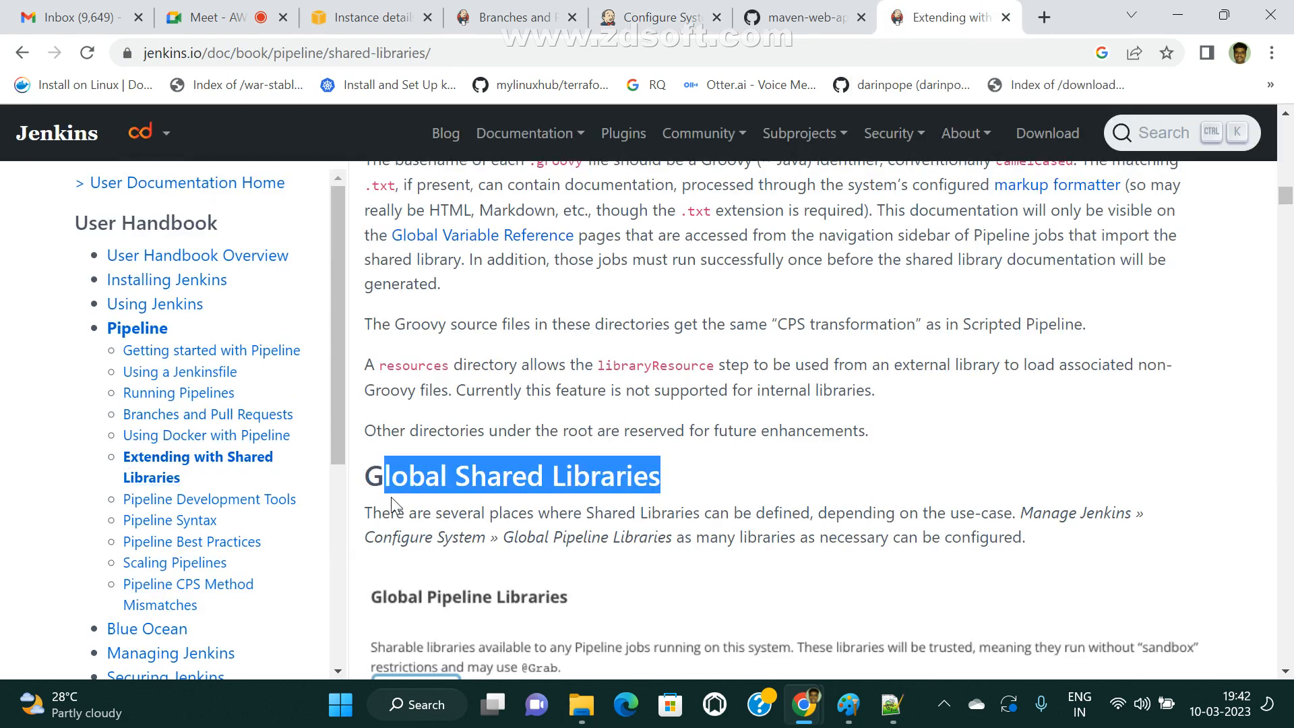
left_click(555, 541)
left_click_drag(405, 519, 758, 518)
left_click(595, 530)
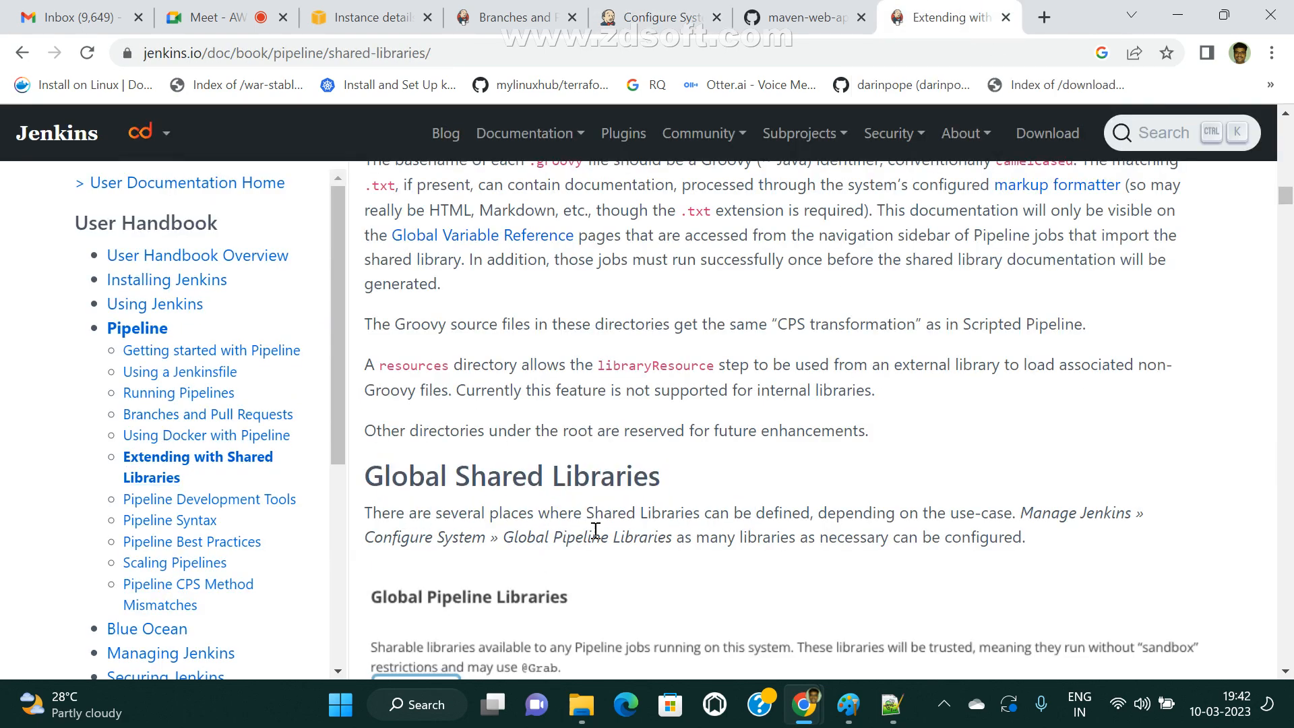
left_click_drag(543, 512, 801, 507)
left_click_drag(895, 511, 1132, 511)
left_click_drag(367, 543, 673, 538)
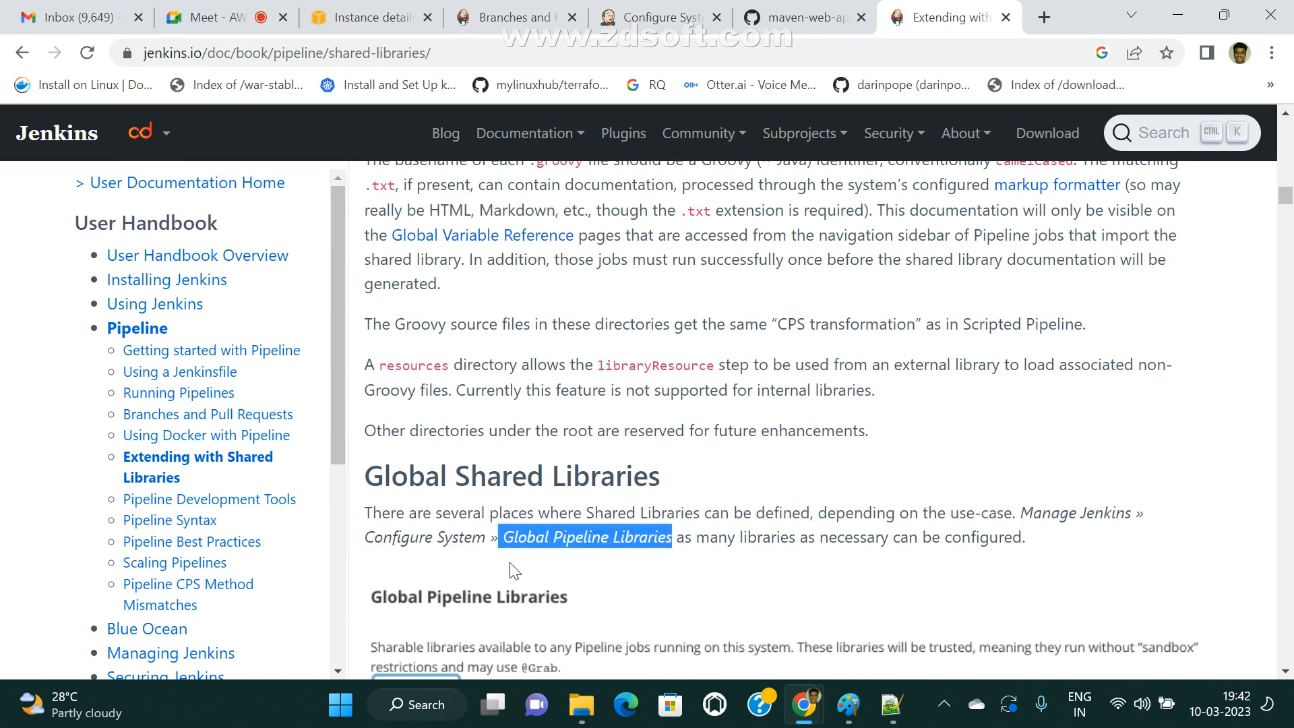
scroll(802, 586, "down", 5)
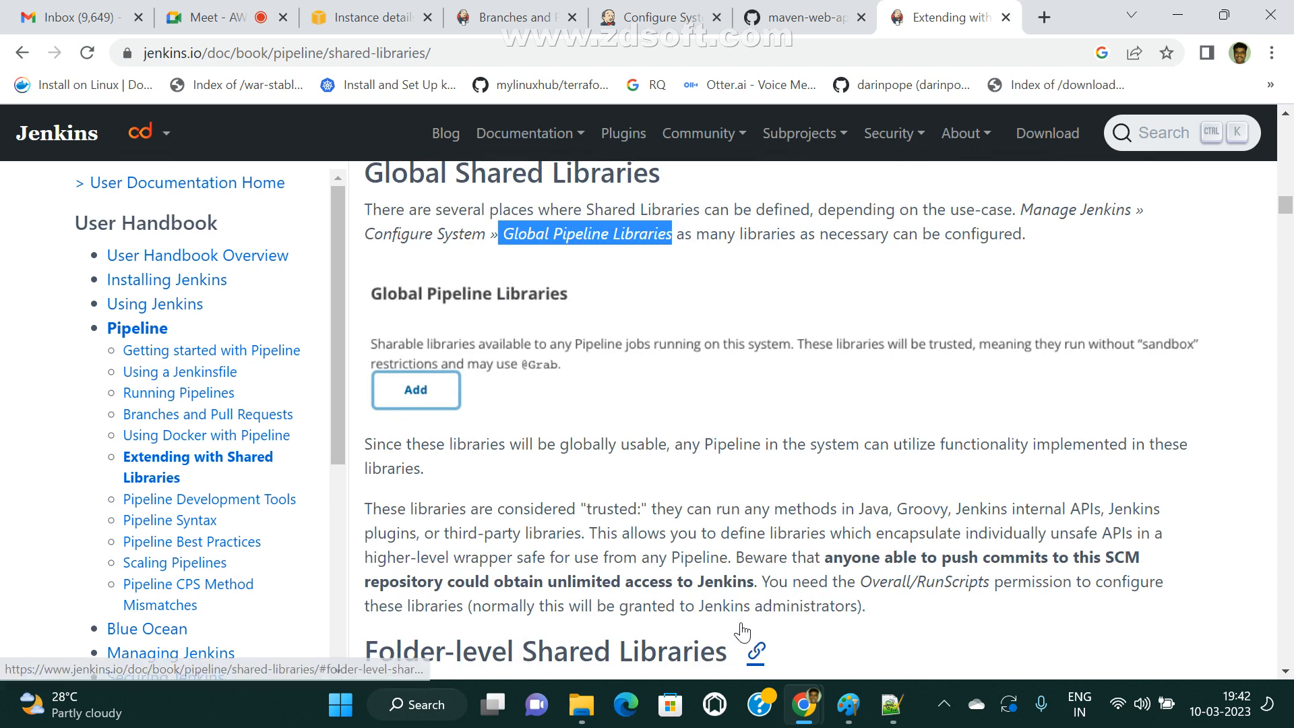
Return to the Jenkins system configuration and add a new library entry under Global Pipeline Libraries.
left_click(542, 15)
left_click(682, 15)
left_click(161, 453)
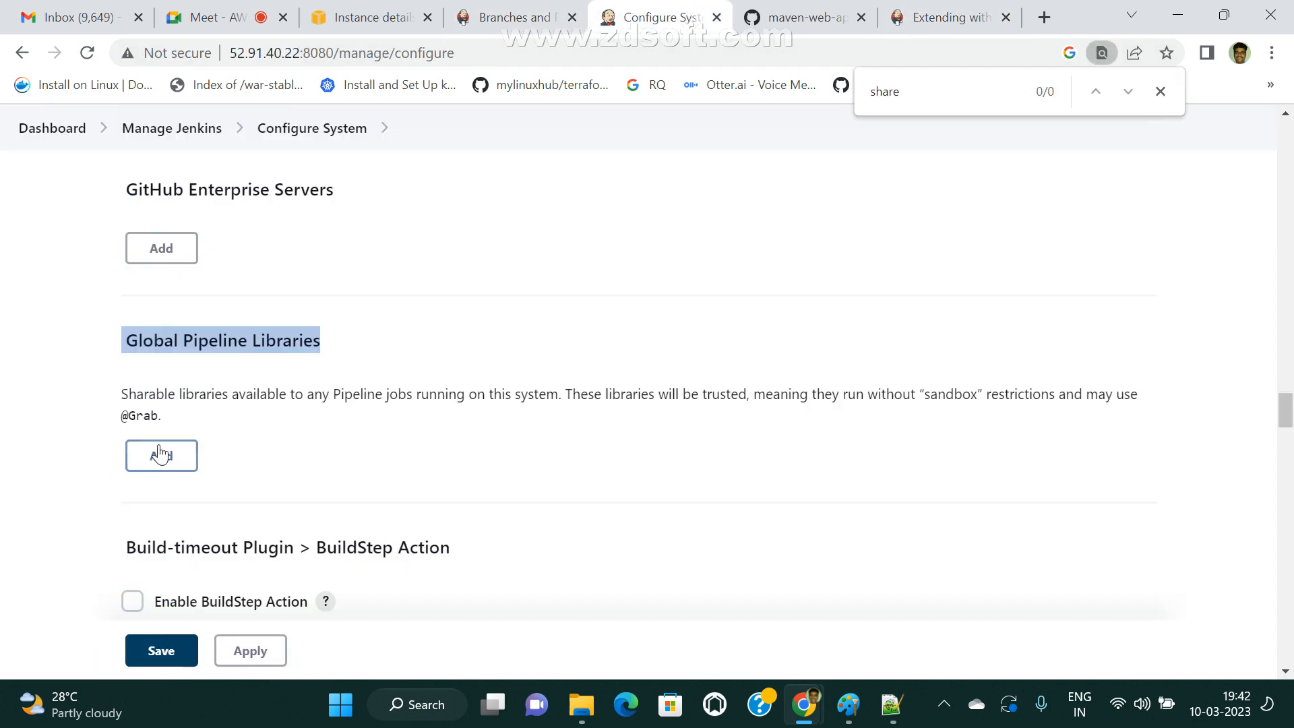
scroll(593, 533, "down", 3)
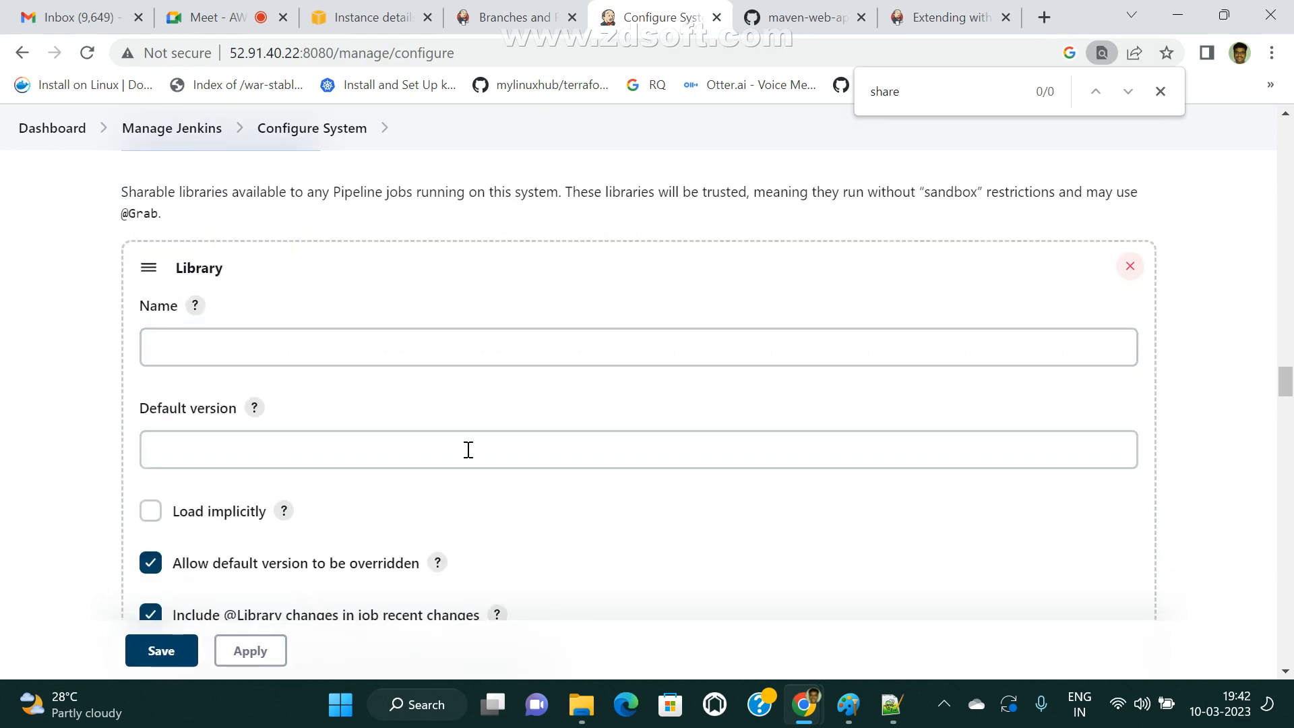
double_click(172, 269)
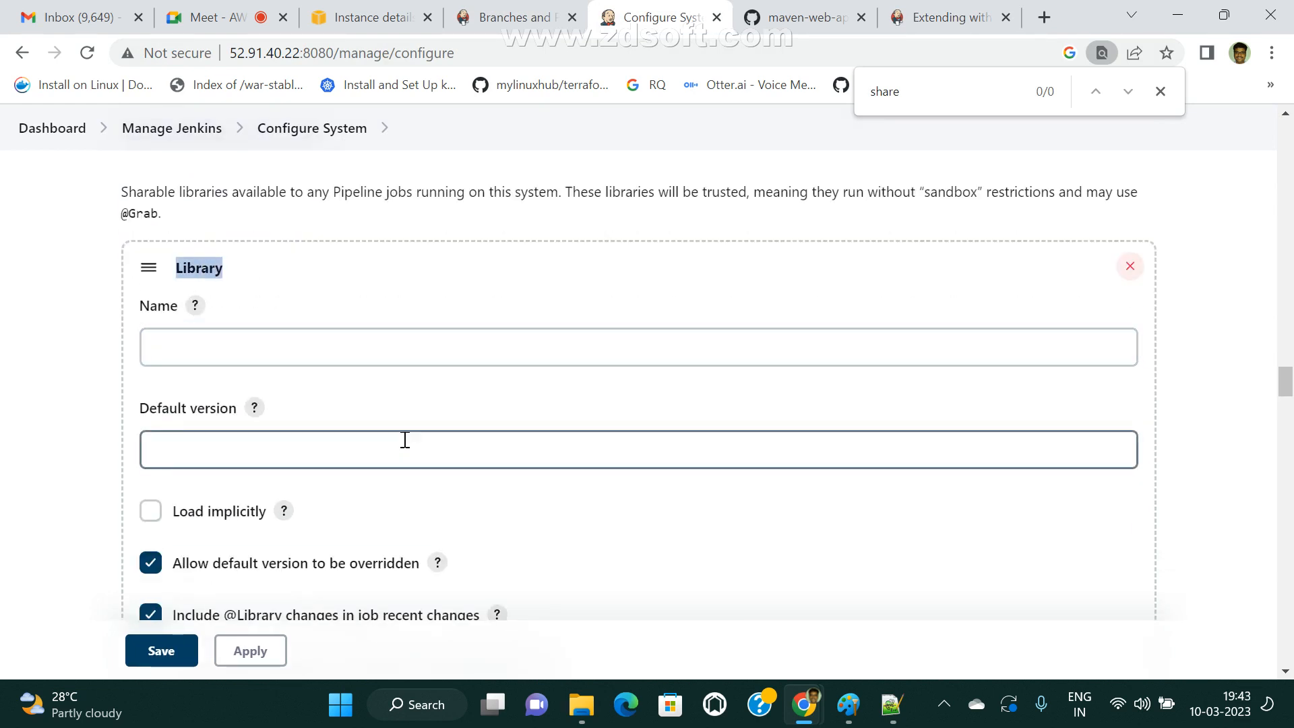
Read the help for the library's Name field, close it, and name the library devopslib.
left_click(188, 331)
left_click(195, 306)
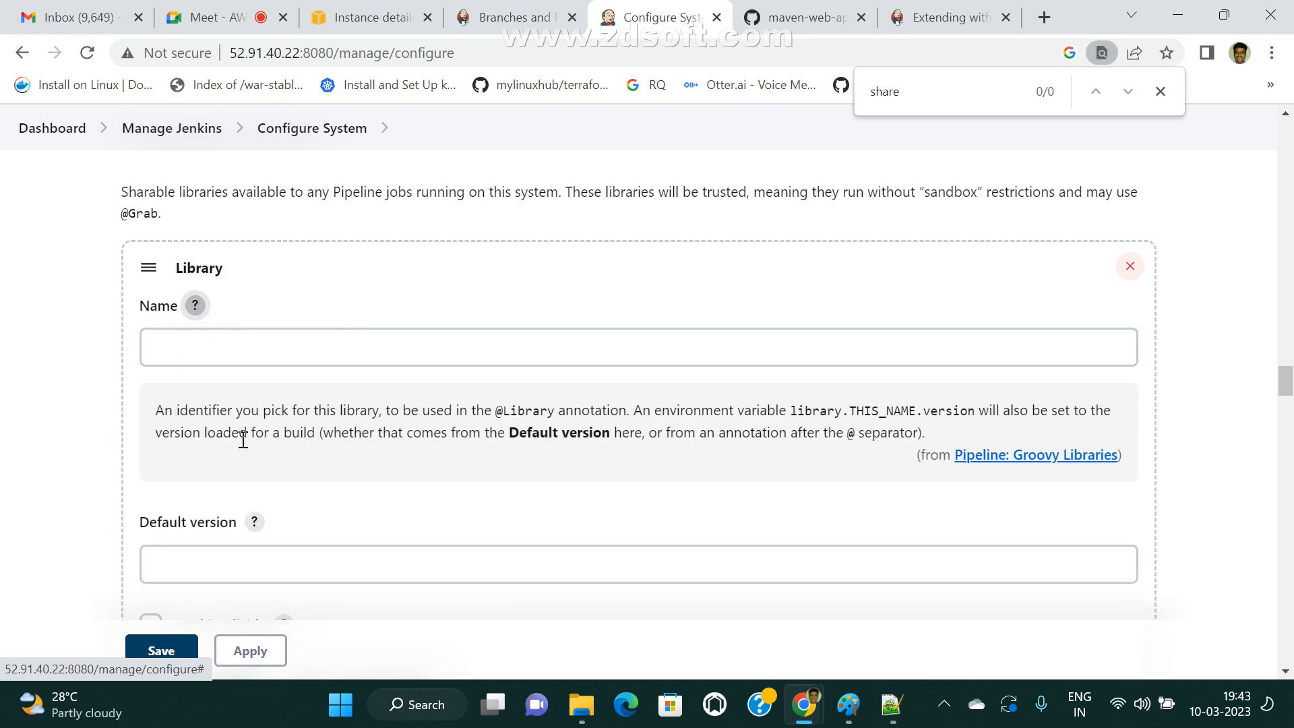
left_click_drag(327, 415, 398, 415)
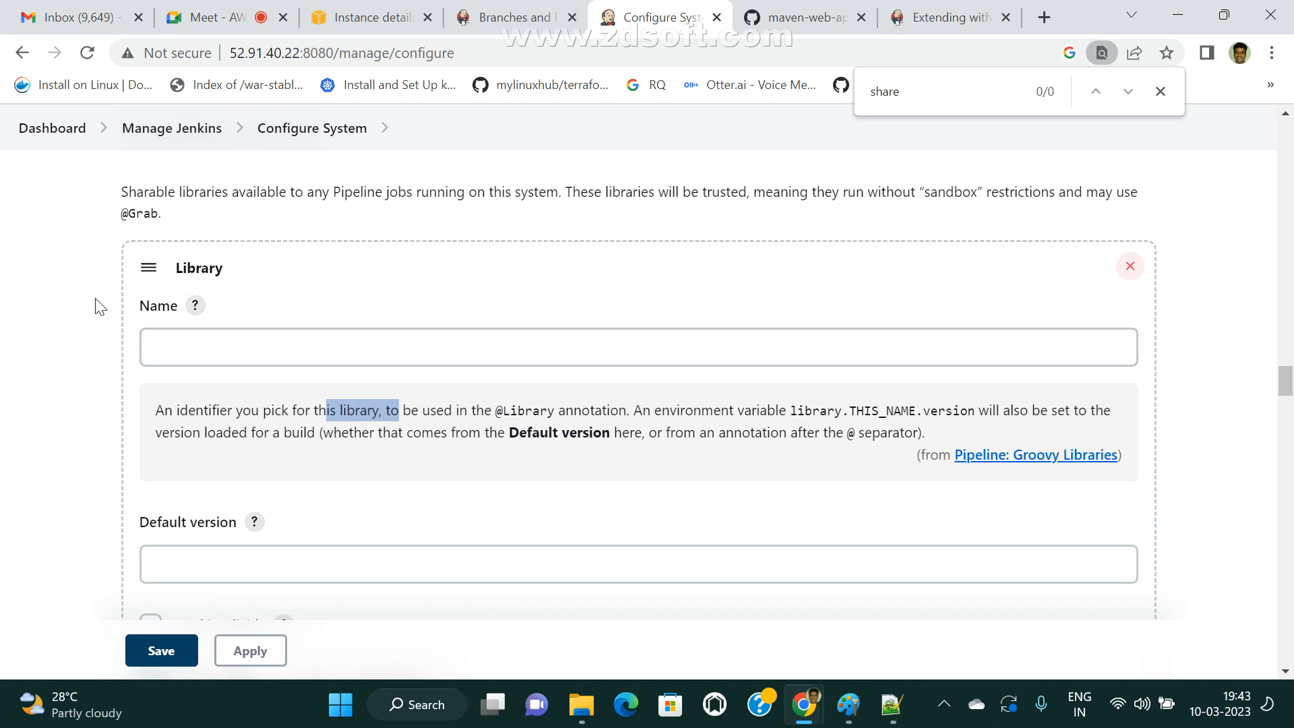
left_click(173, 338)
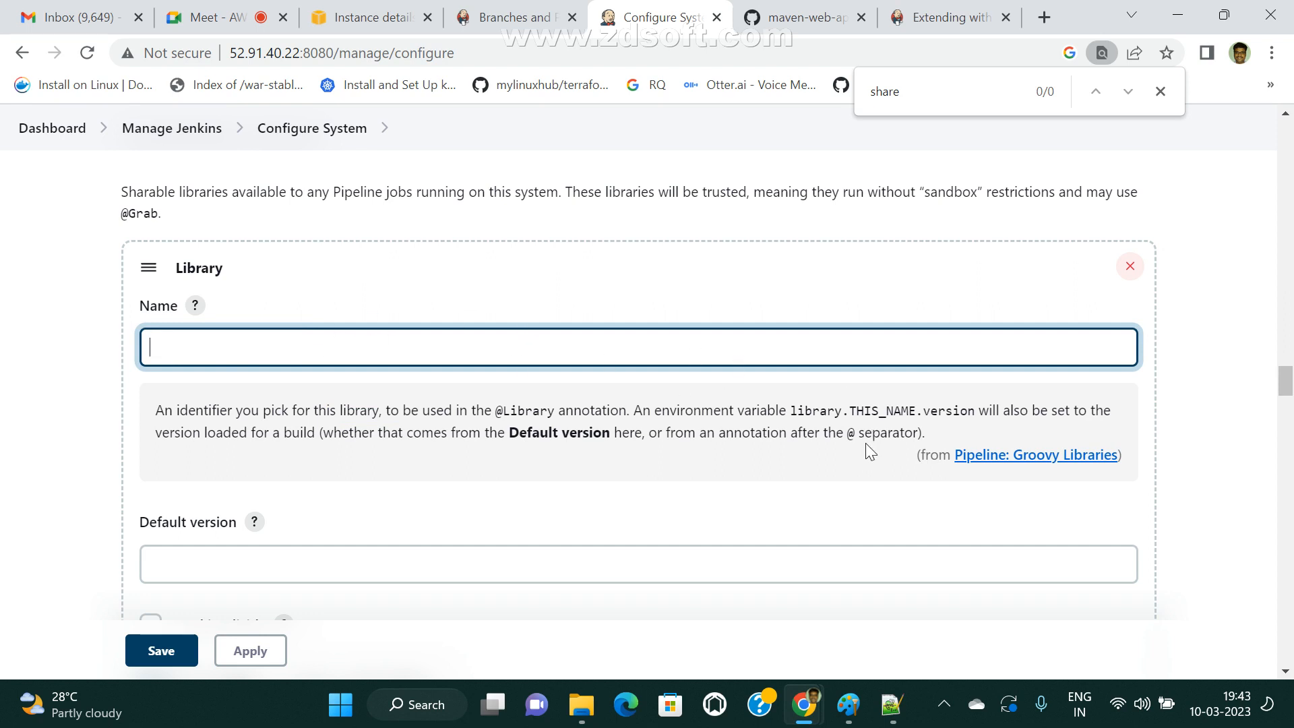
left_click(194, 305)
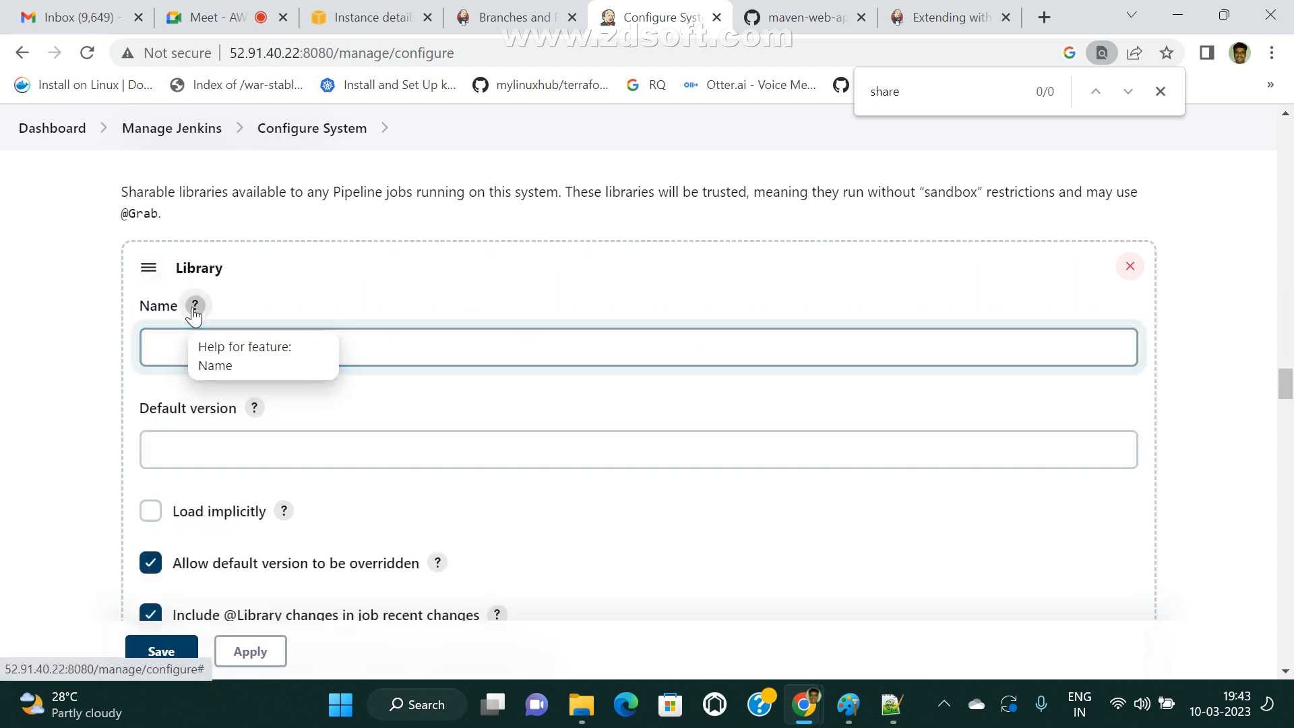
left_click(182, 350)
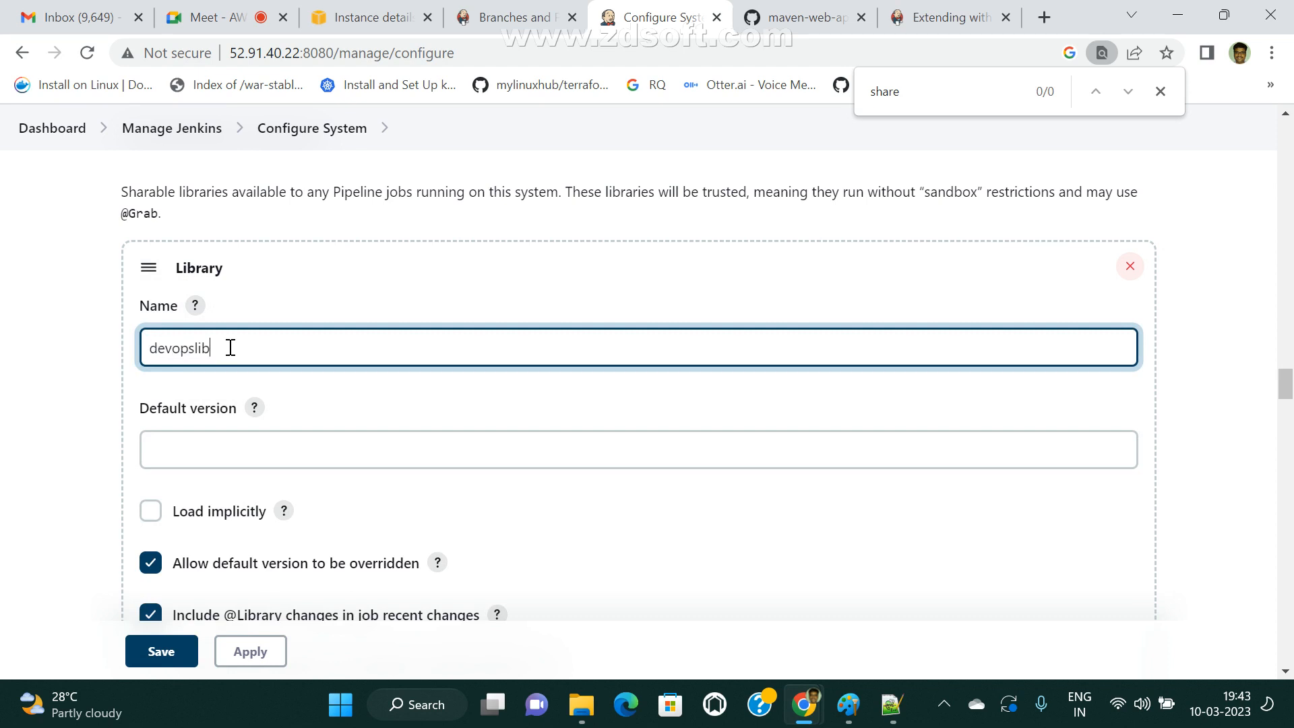
Read the help for the library's Default version field and set the default version to main.
left_click(500, 398)
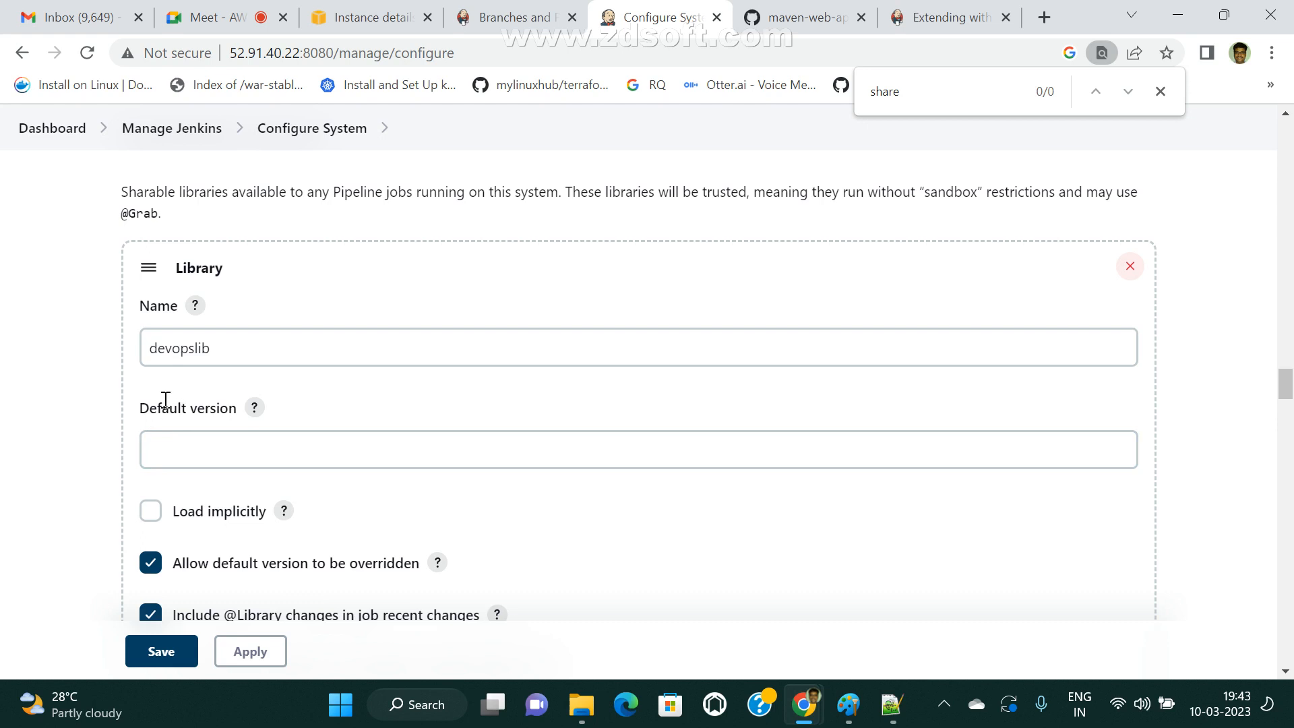
left_click(255, 408)
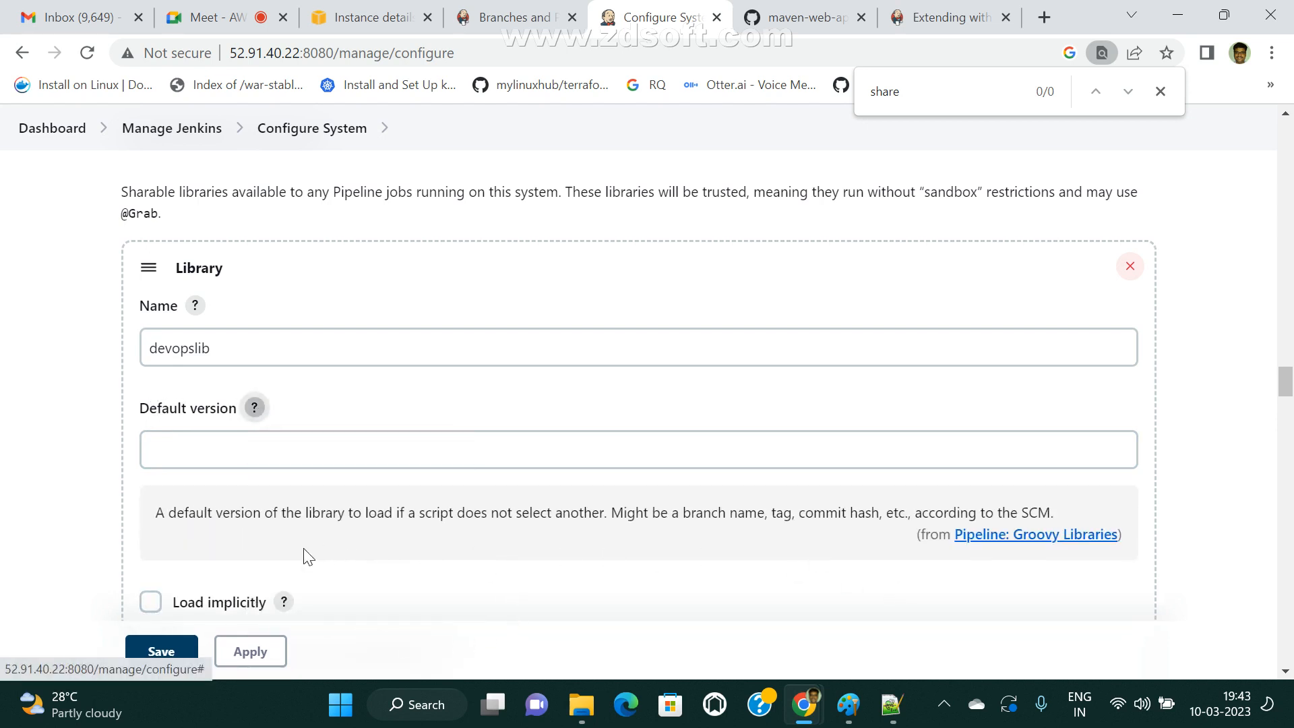
left_click_drag(161, 521, 604, 506)
left_click_drag(728, 514, 882, 517)
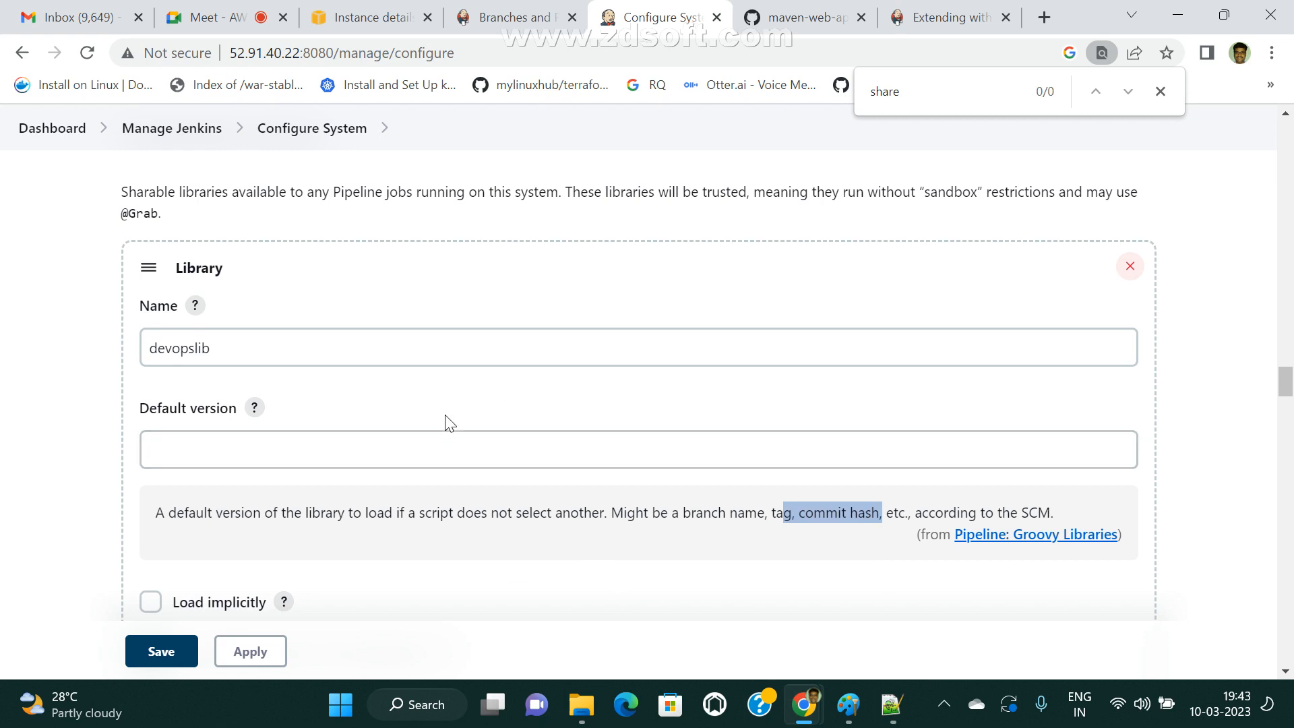
left_click(446, 444)
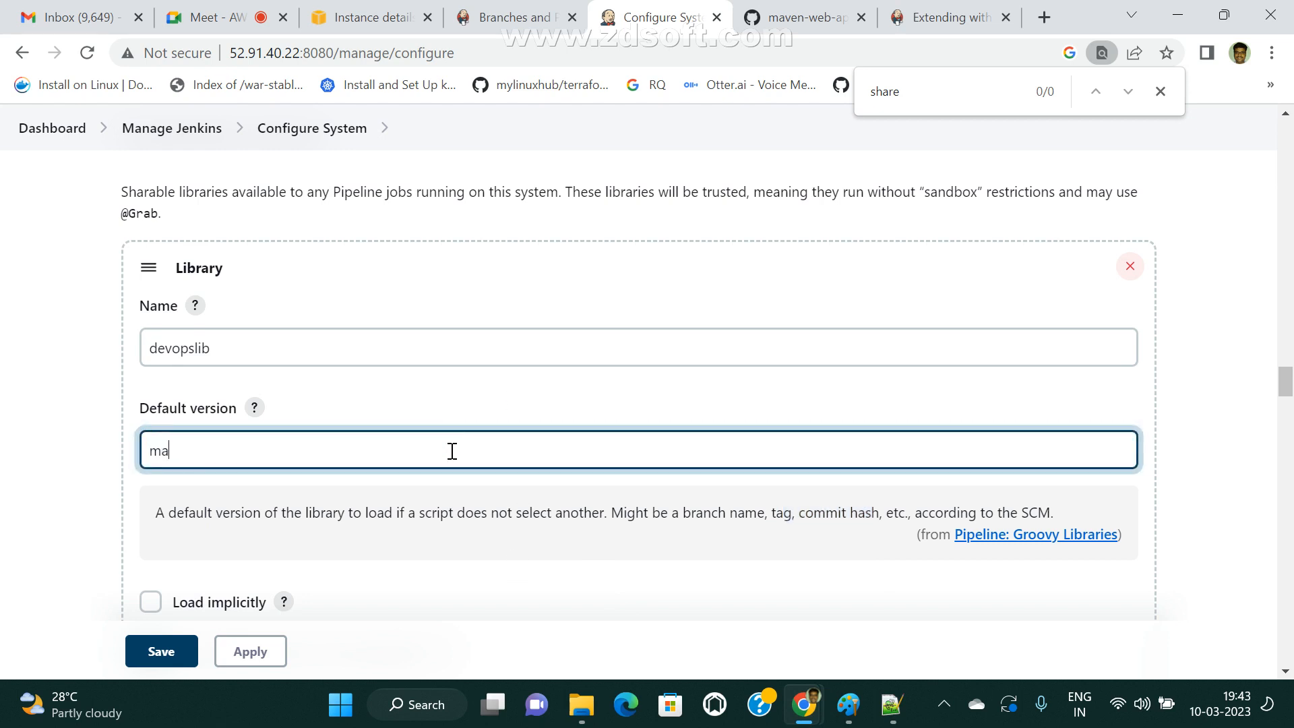
left_click(463, 544)
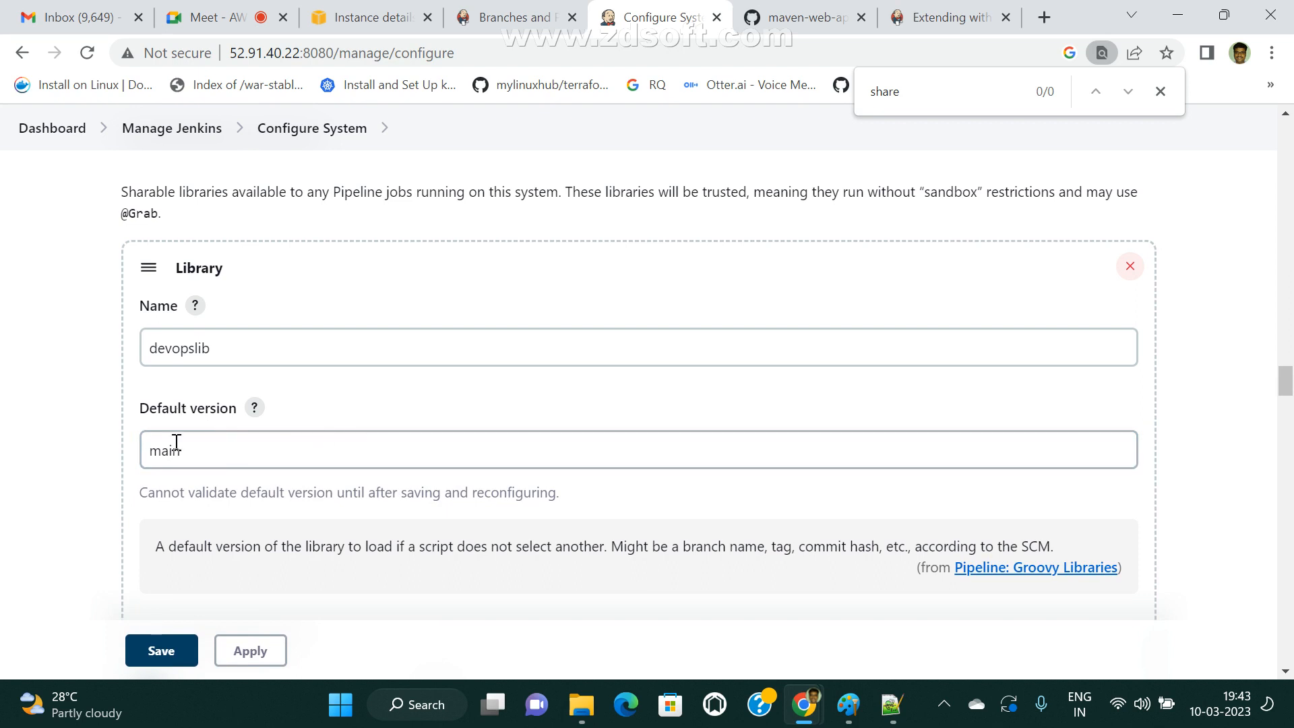
Review the Default version help text again, highlighting the part about tags and commit hashes.
scroll(176, 436, "down", 1)
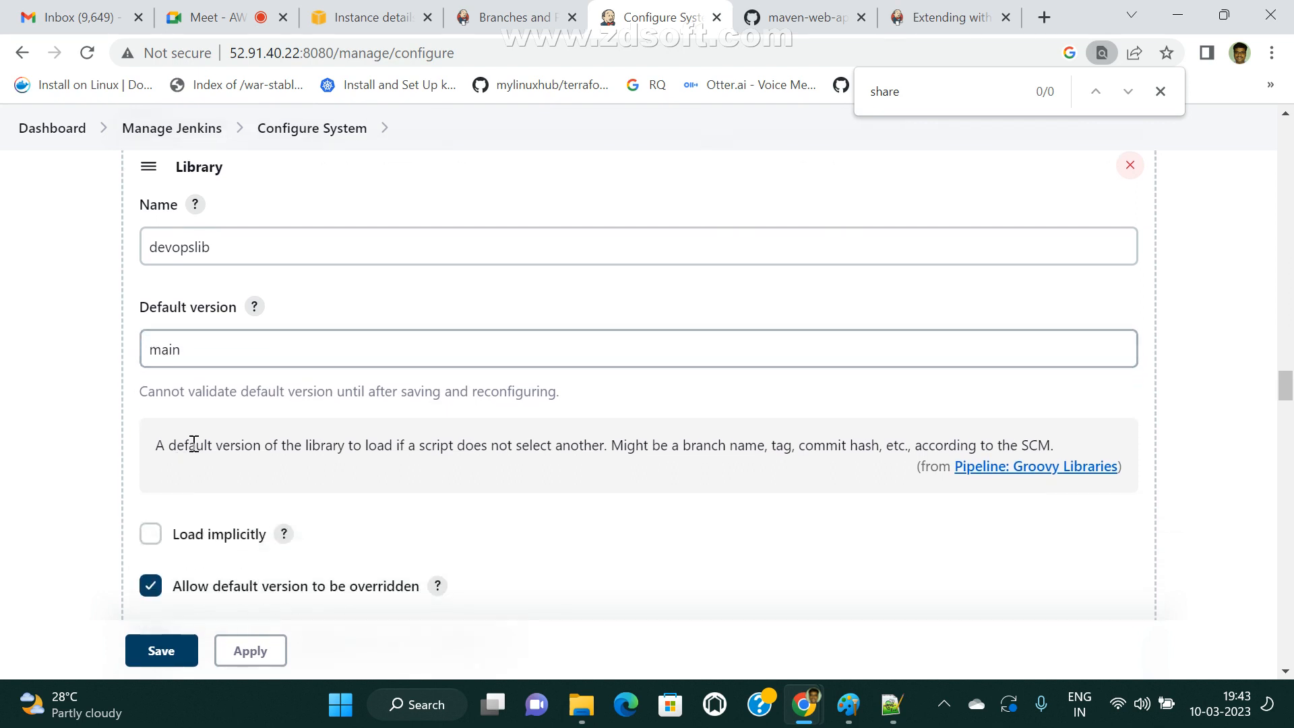
left_click_drag(771, 457, 897, 450)
left_click(762, 464)
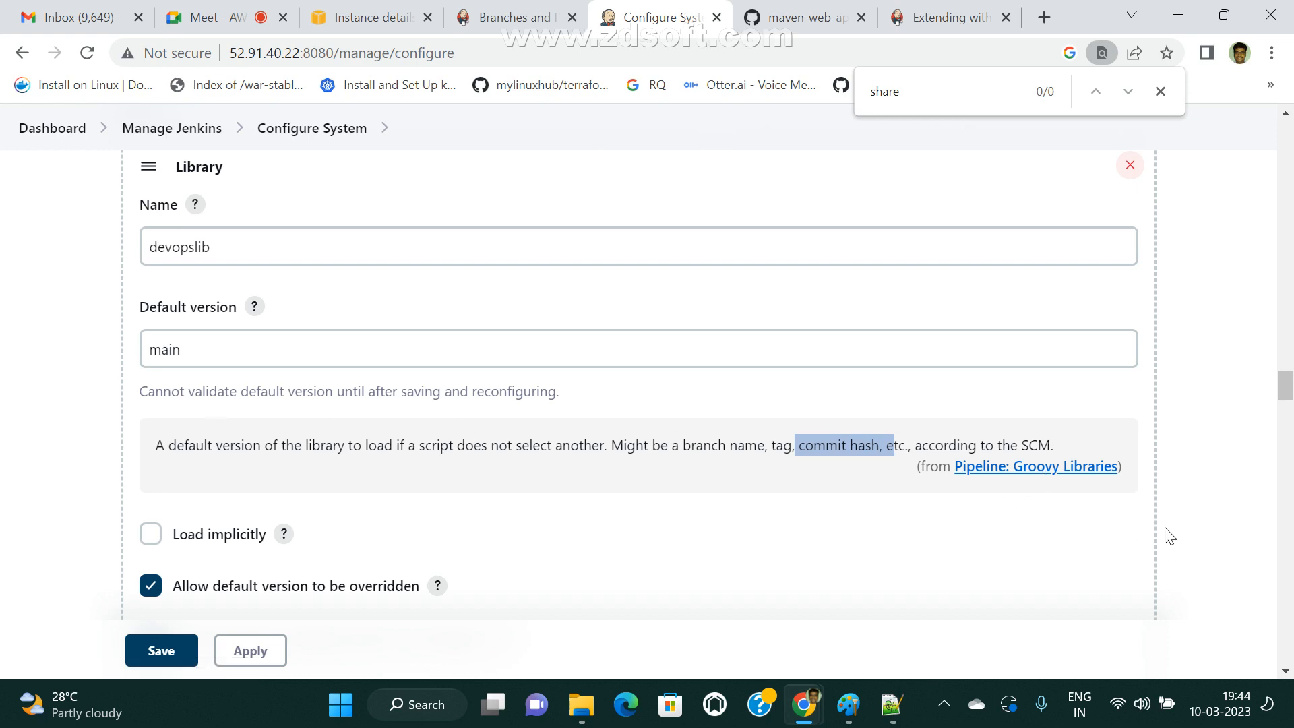
Review the library's Retrieval method, its Modern SCM description, and the Source Code Management, Project Repository and Credentials fields.
scroll(536, 457, "down", 3)
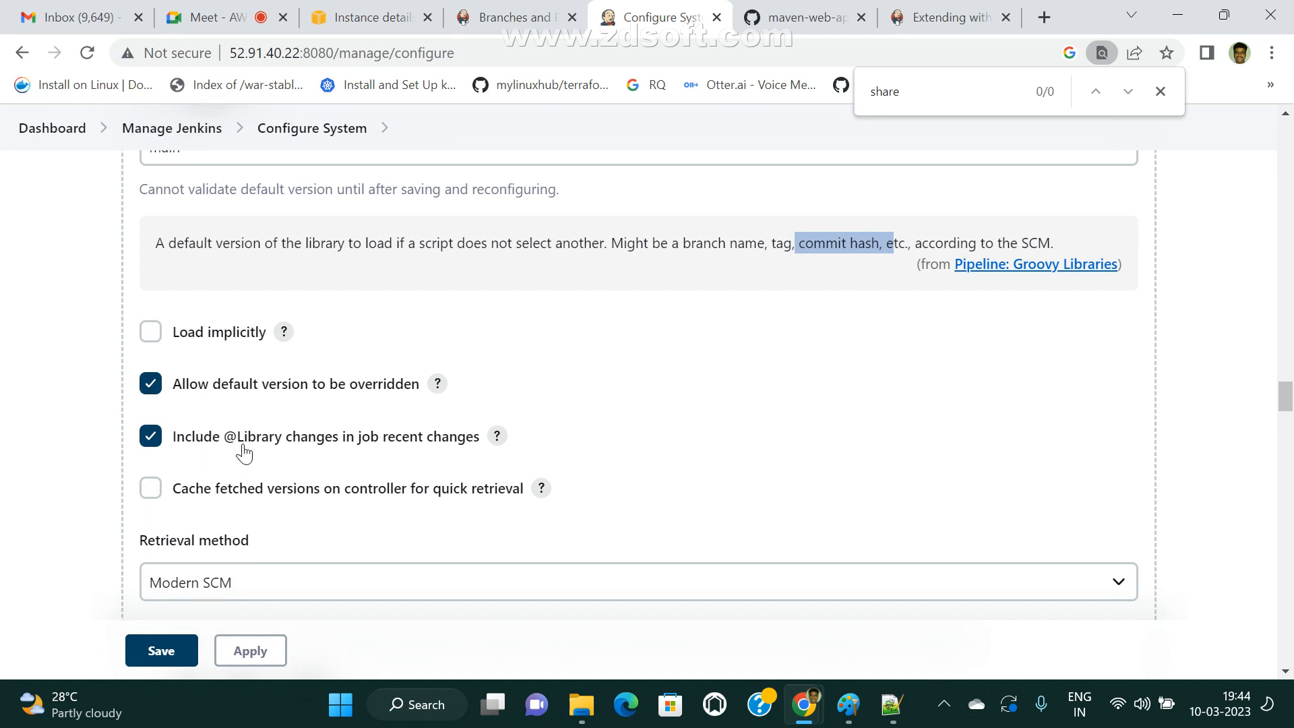
scroll(445, 472, "down", 4)
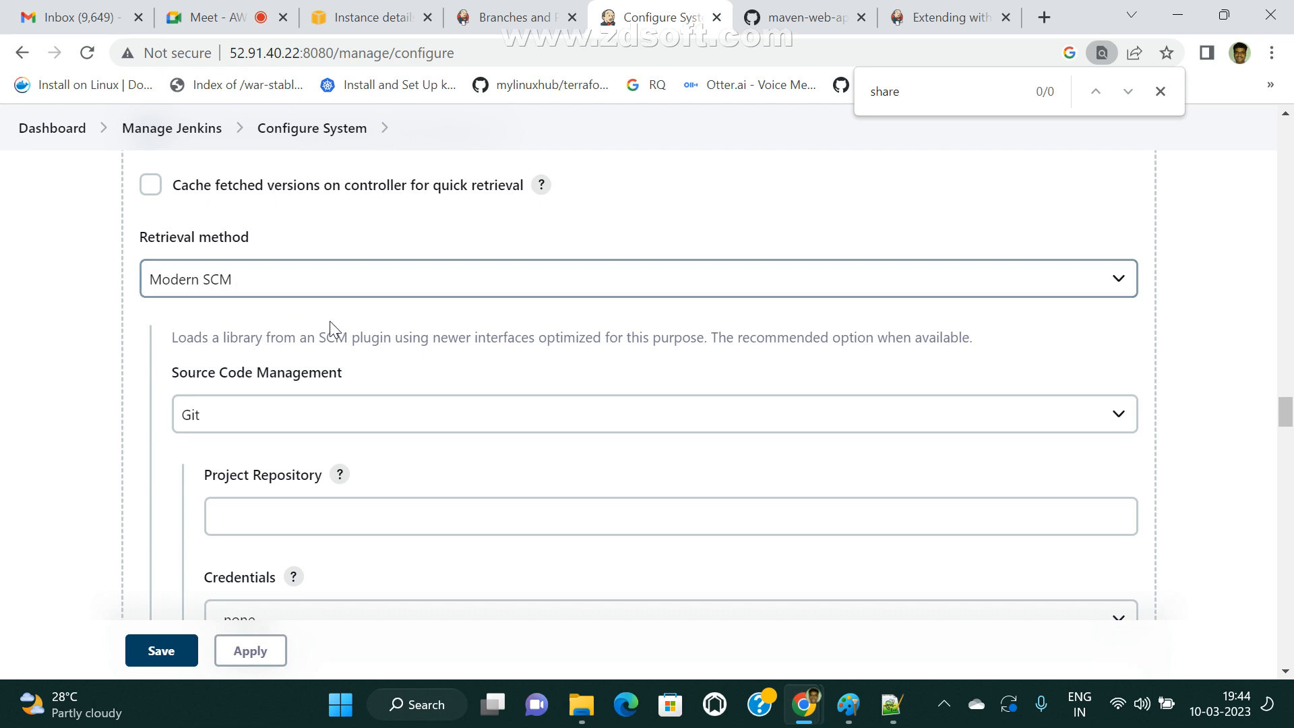
scroll(232, 438, "down", 3)
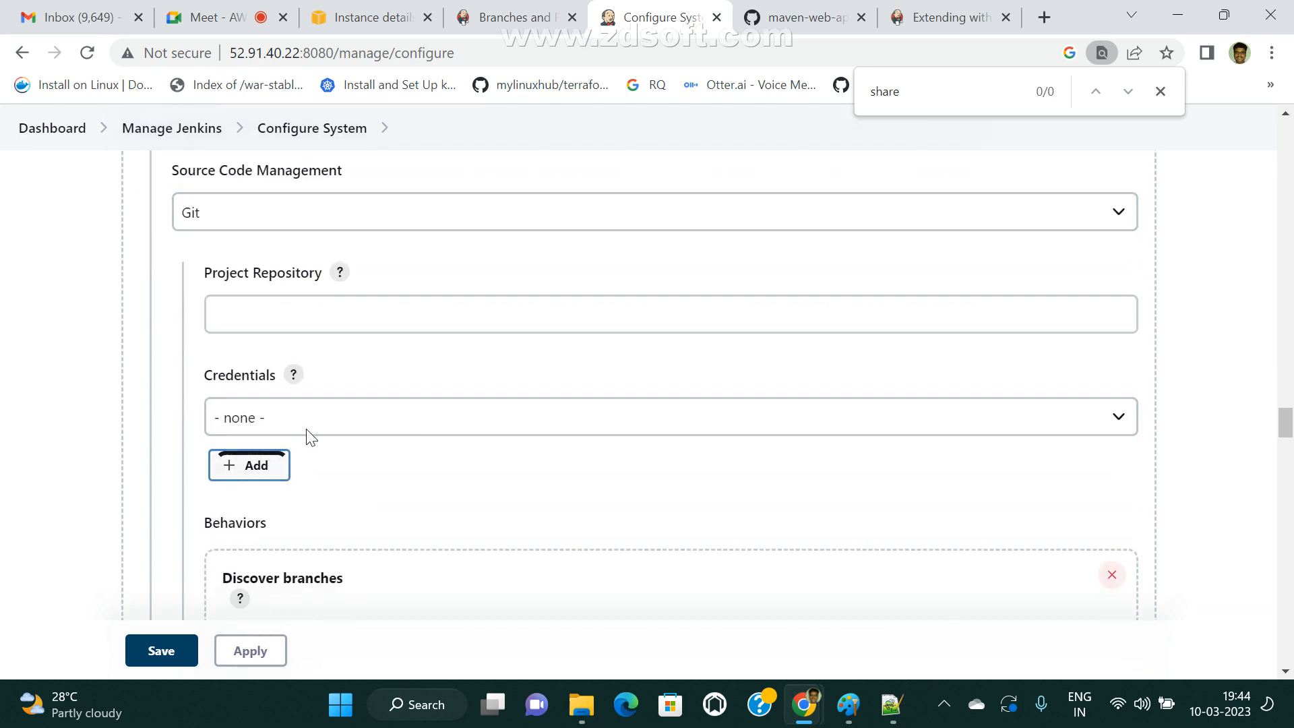
scroll(314, 458, "up", 3)
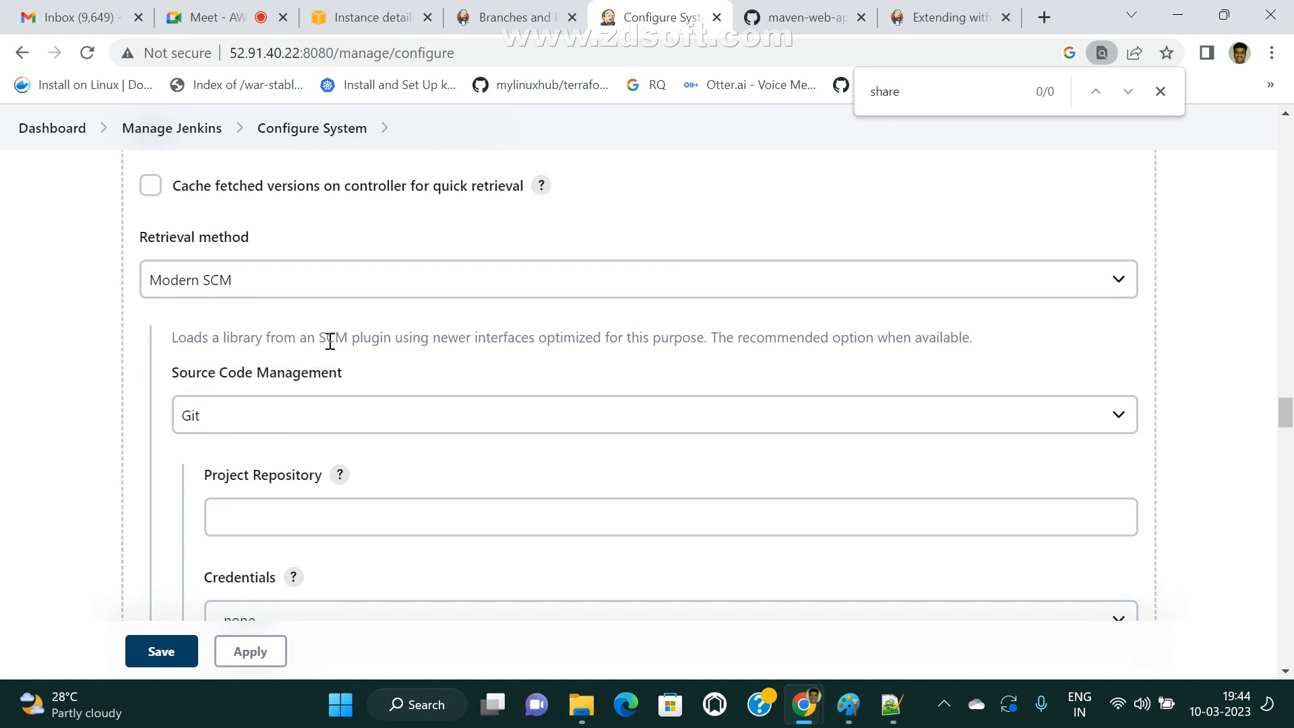
left_click_drag(329, 342, 169, 356)
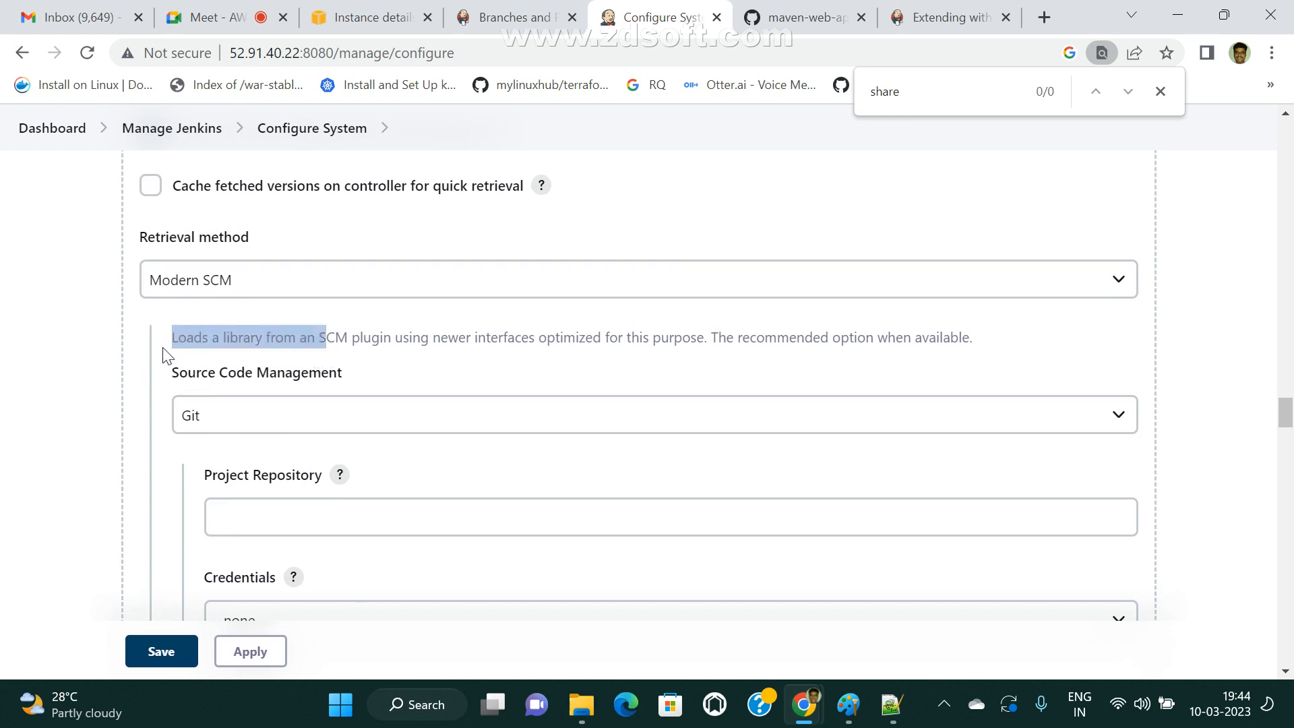
left_click(368, 360)
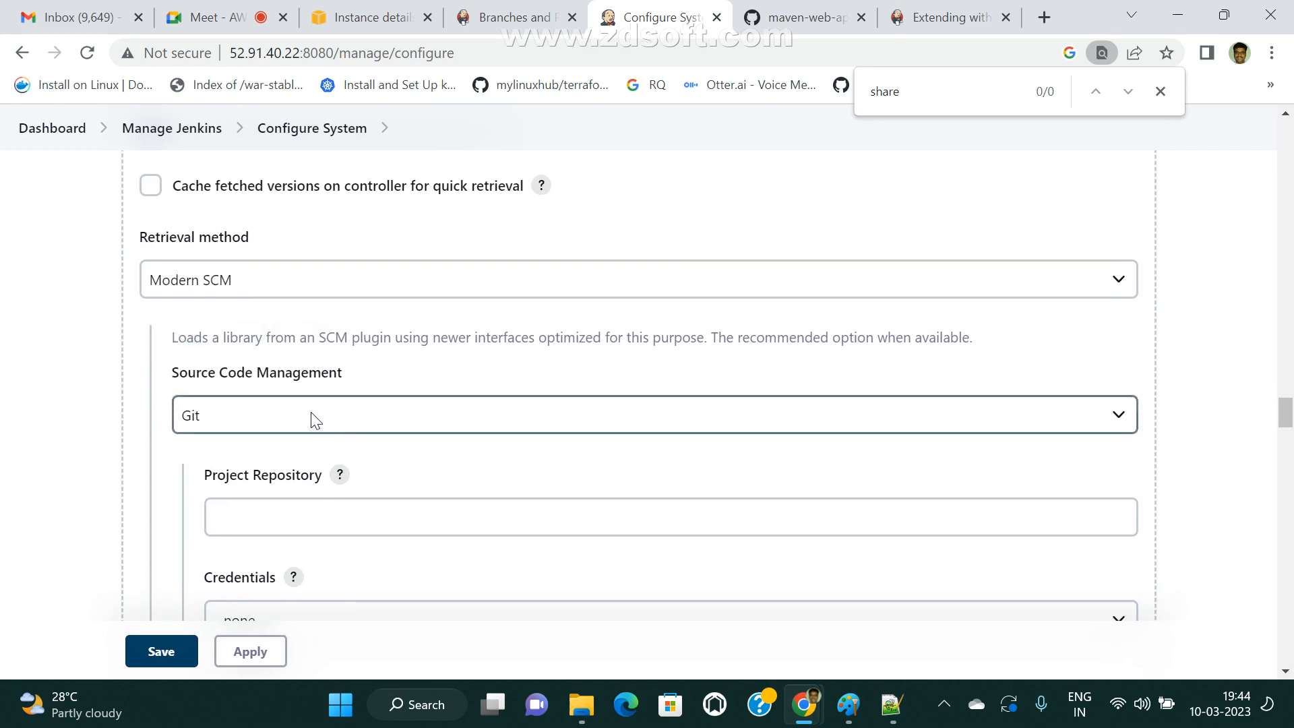
Examine the Directory structure section of the shared libraries documentation, highlighting the src, vars and resources folders.
left_click(941, 21)
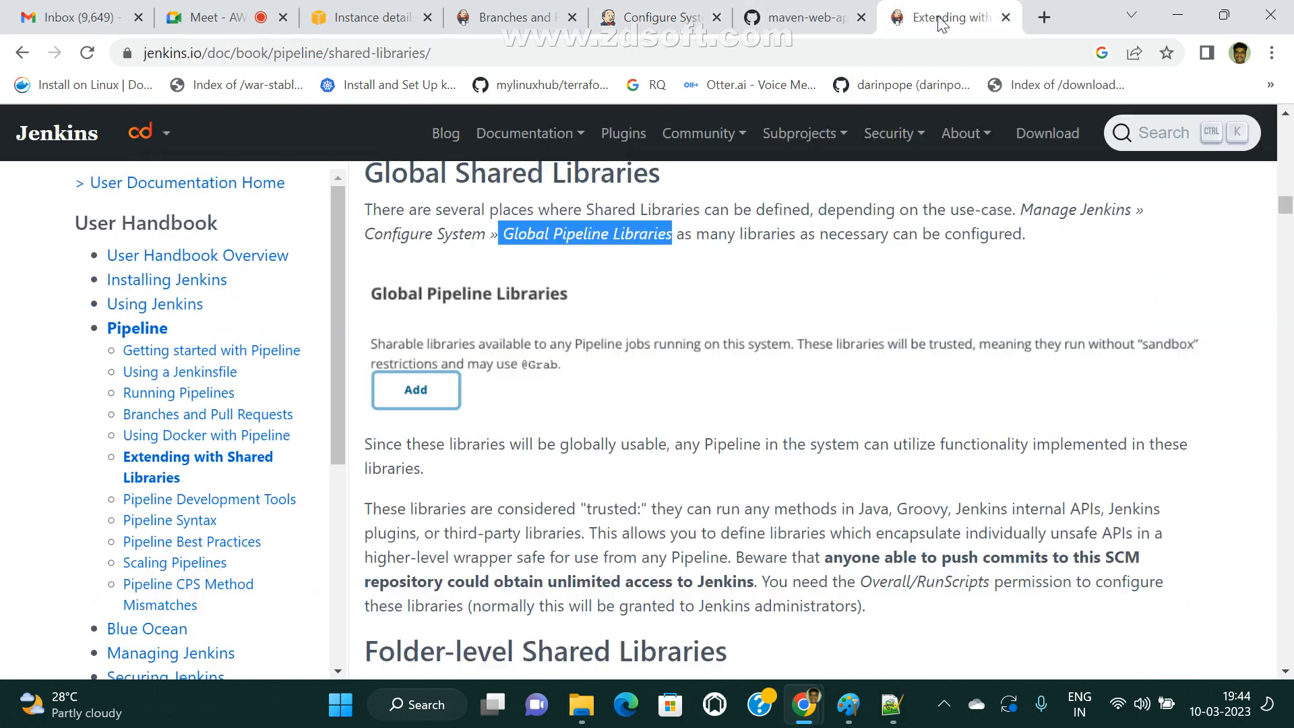
scroll(695, 421, "up", 12)
scroll(636, 453, "down", 5)
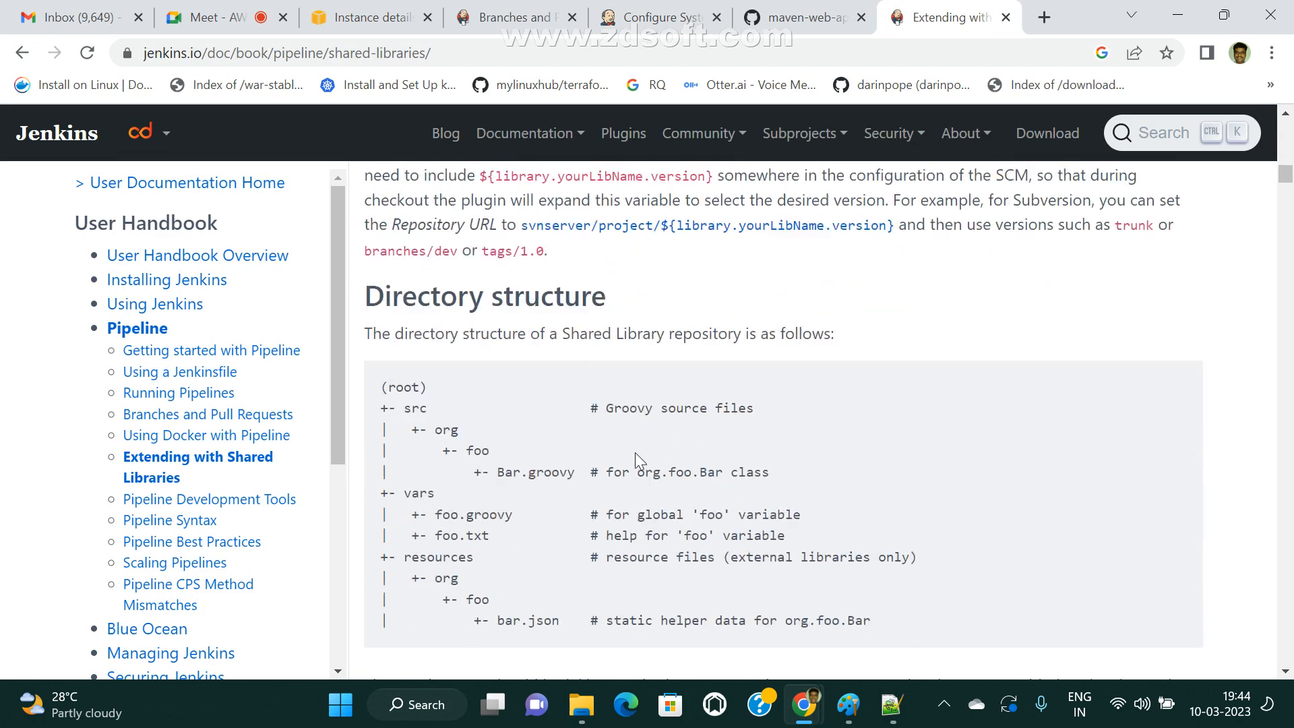
left_click_drag(397, 385, 761, 620)
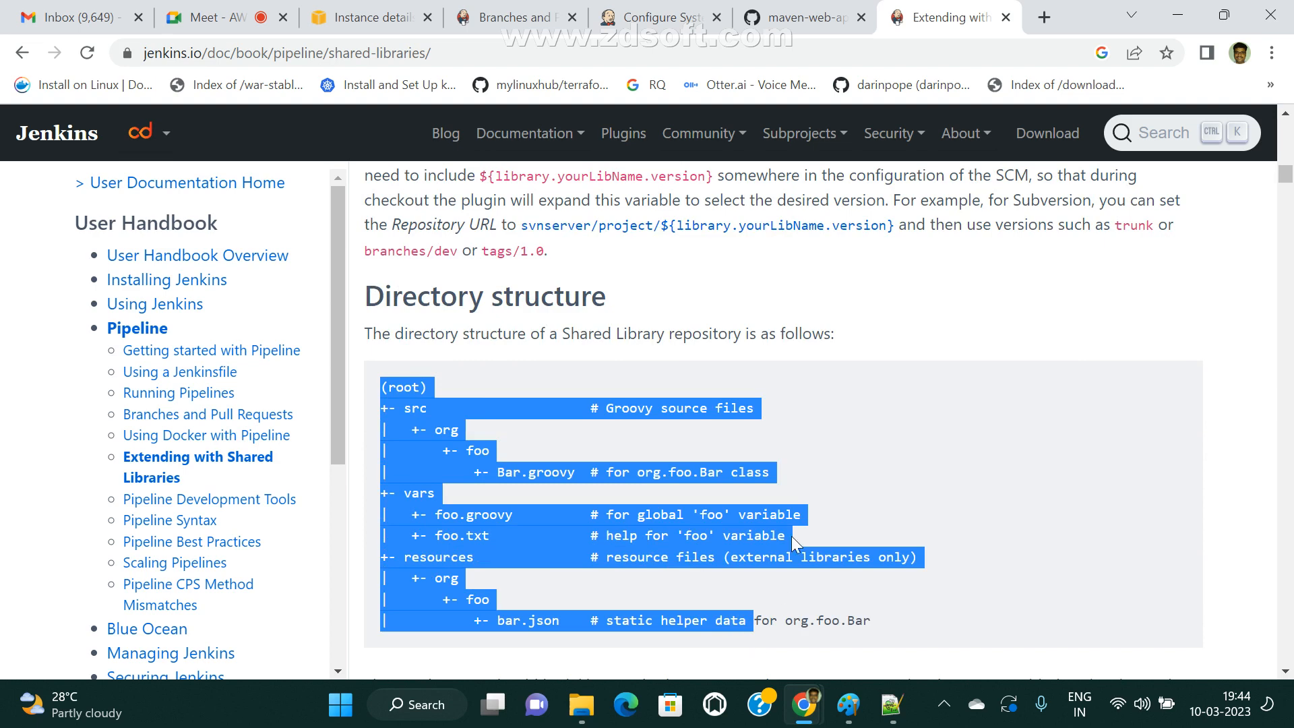
left_click(828, 470)
scroll(824, 463, "down", 3)
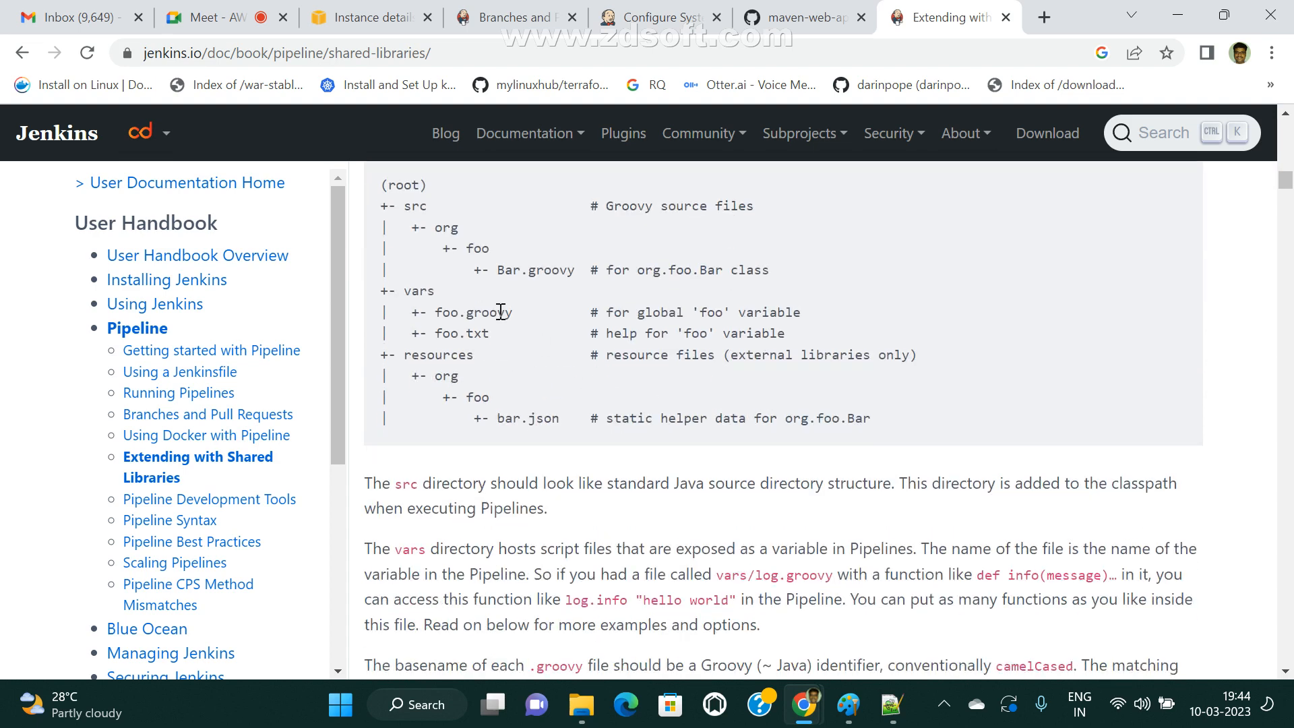
left_click_drag(403, 223, 533, 248)
double_click(419, 290)
left_click_drag(405, 355, 536, 358)
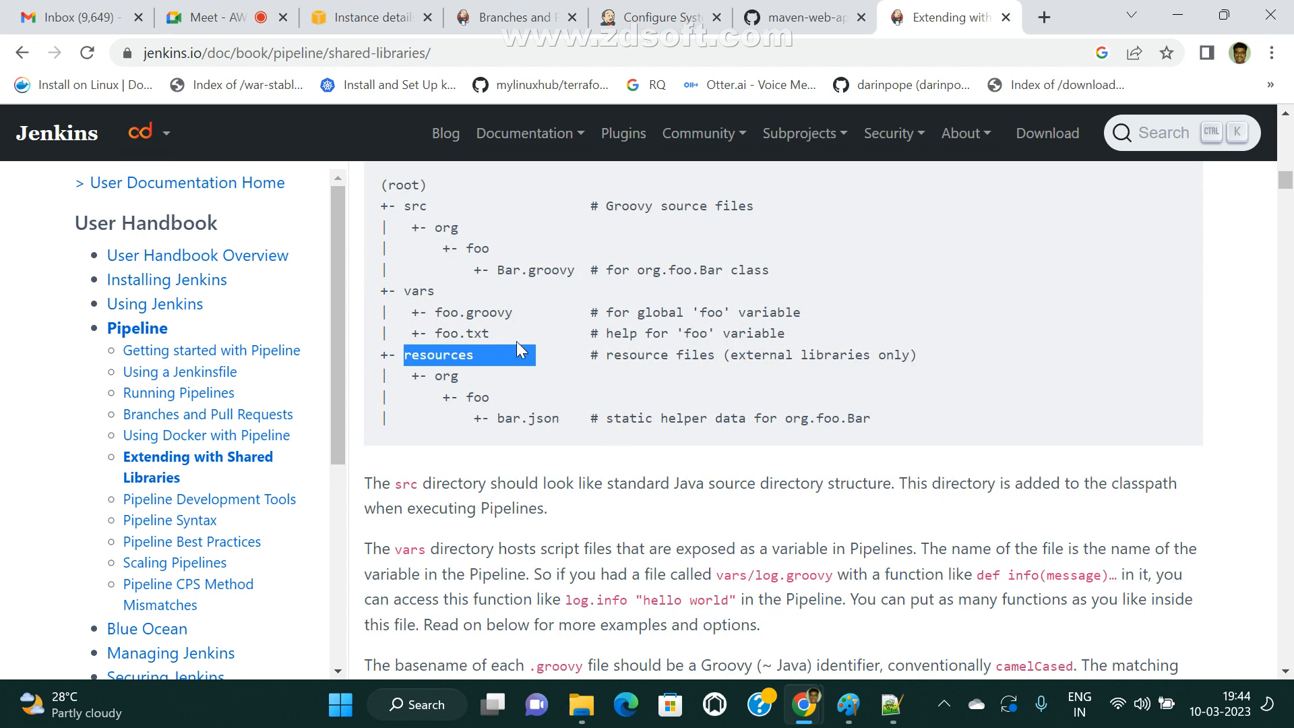
scroll(516, 341, "up", 4)
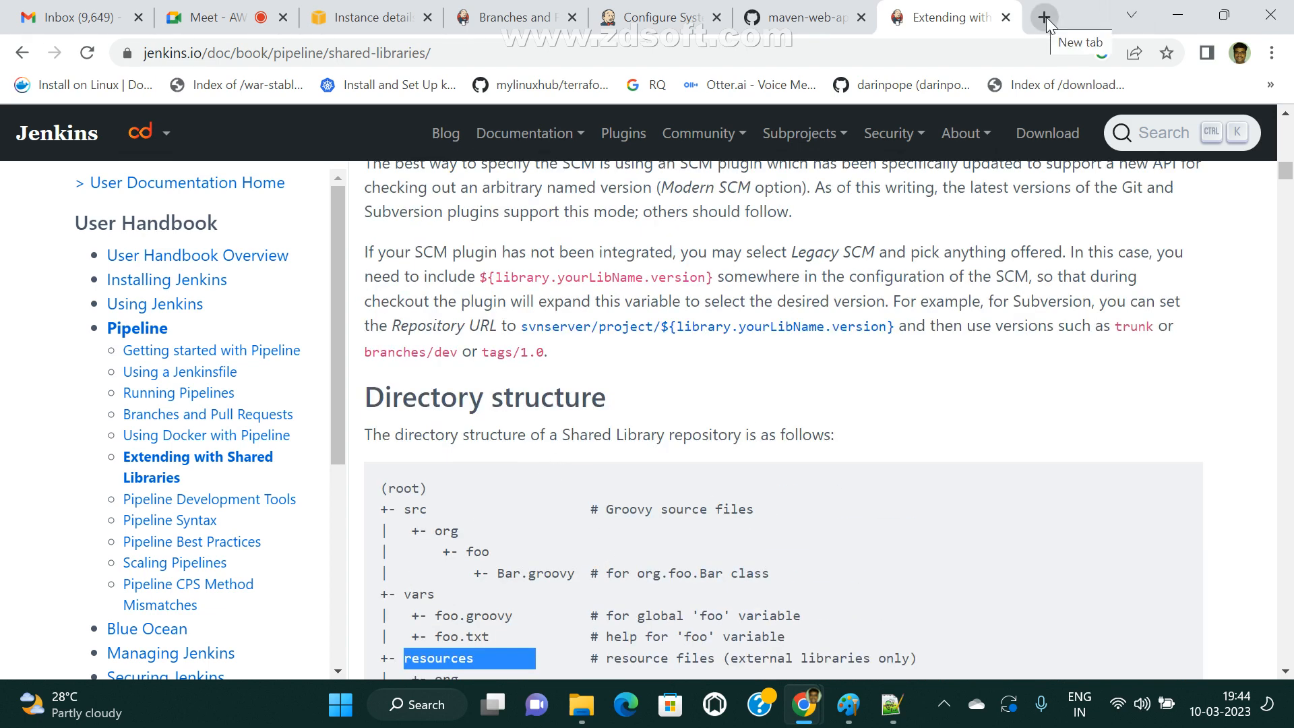
Switch to GitHub, filter the account's repositories by "jenkins", and open the JenkinsSharedLibraries repository.
left_click(640, 17)
left_click(814, 6)
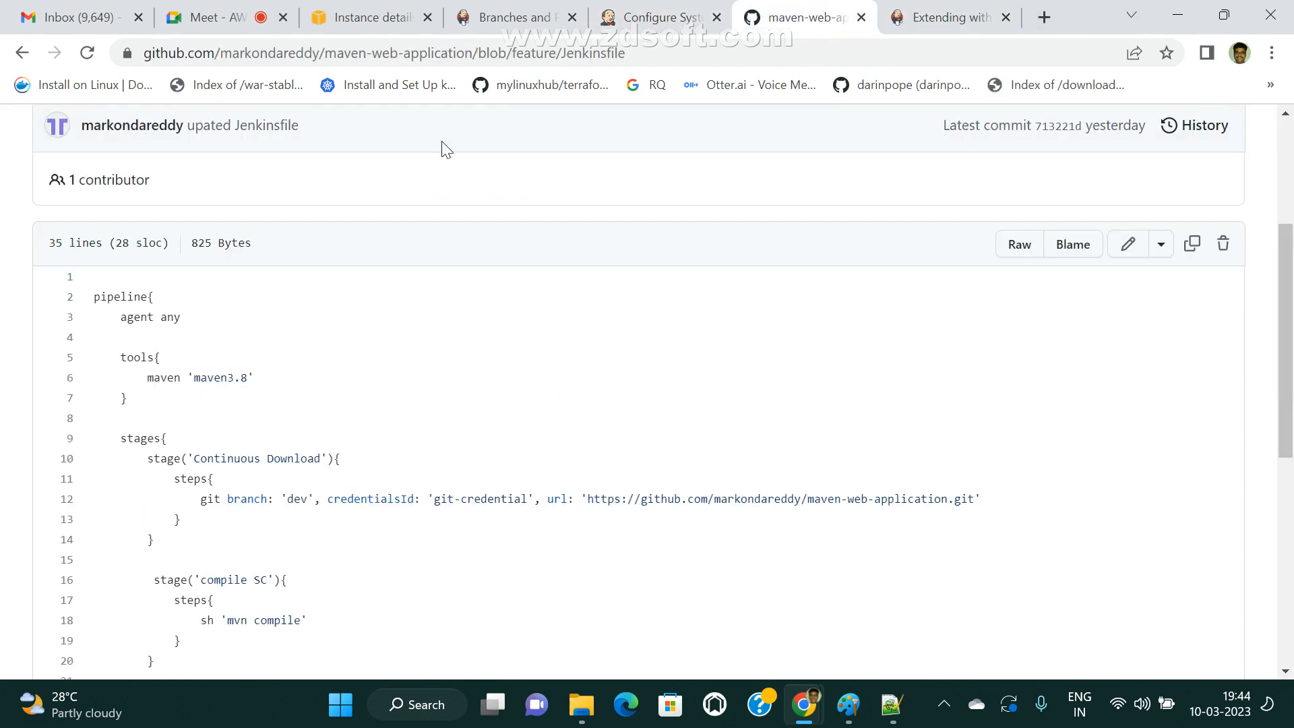
scroll(442, 149, "up", 3)
left_click(132, 200)
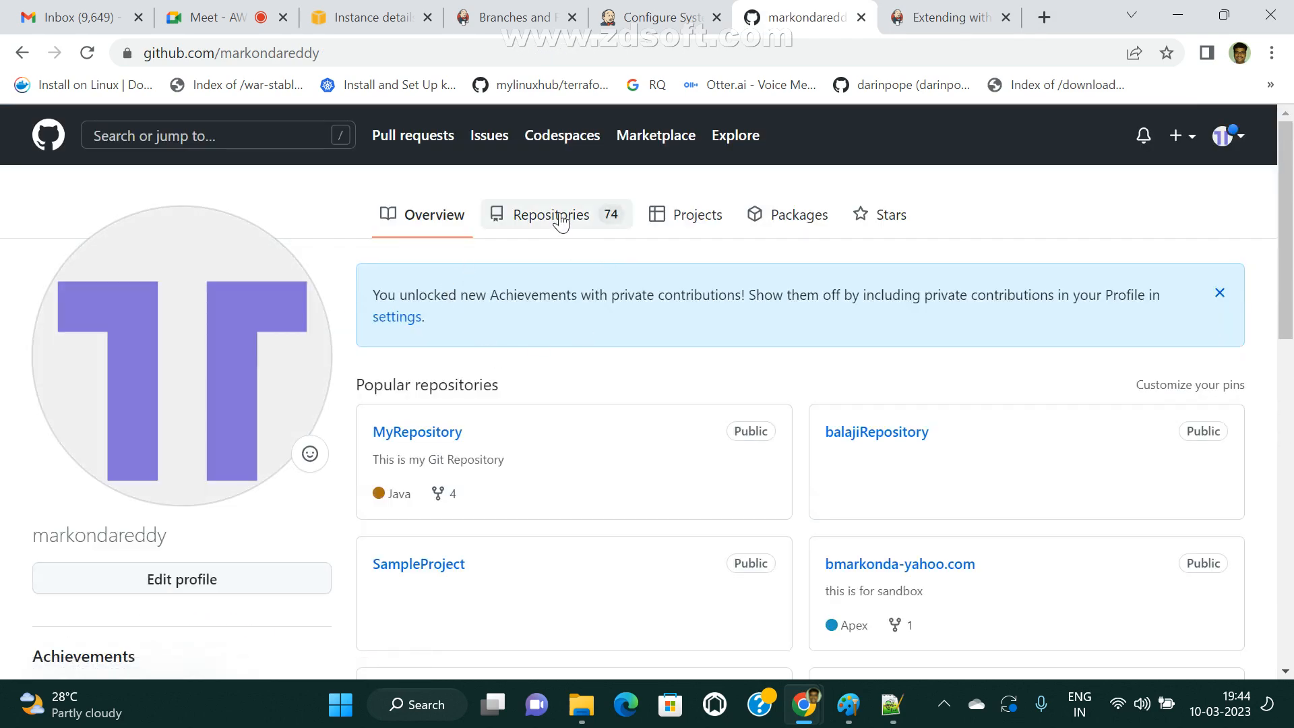
left_click(494, 229)
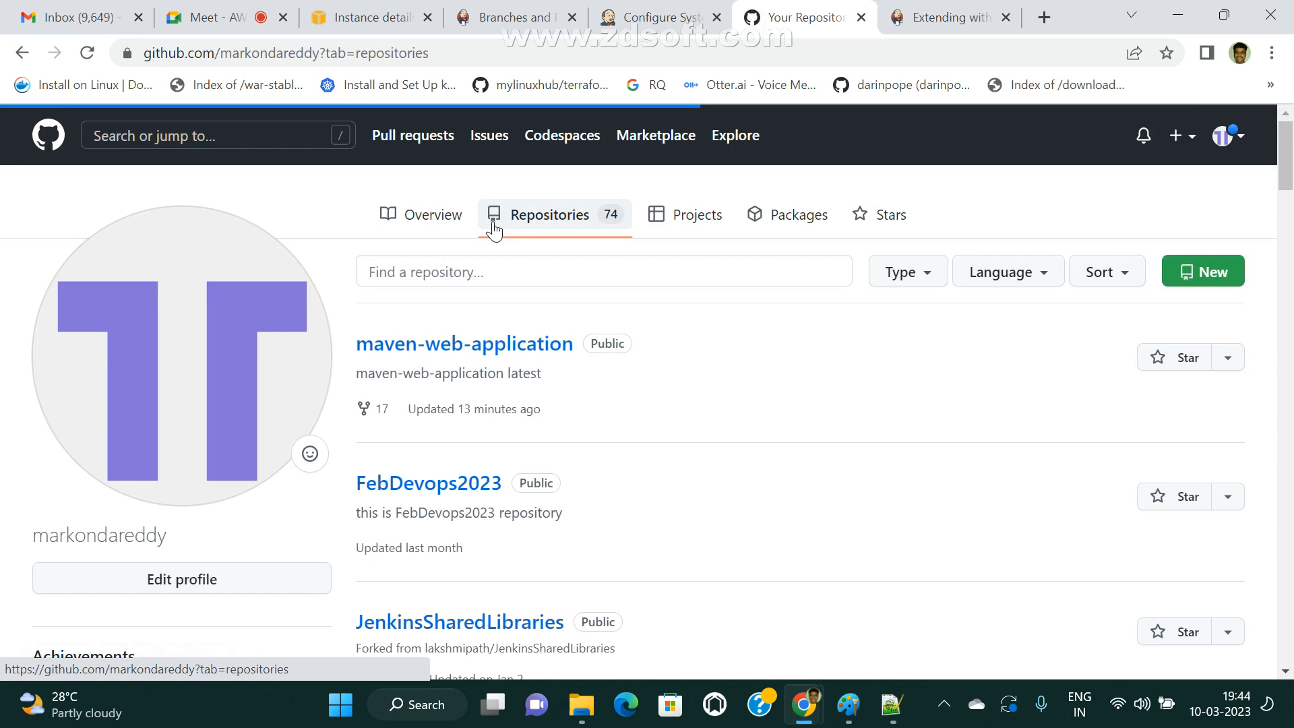
left_click(477, 268)
type("jenkins")
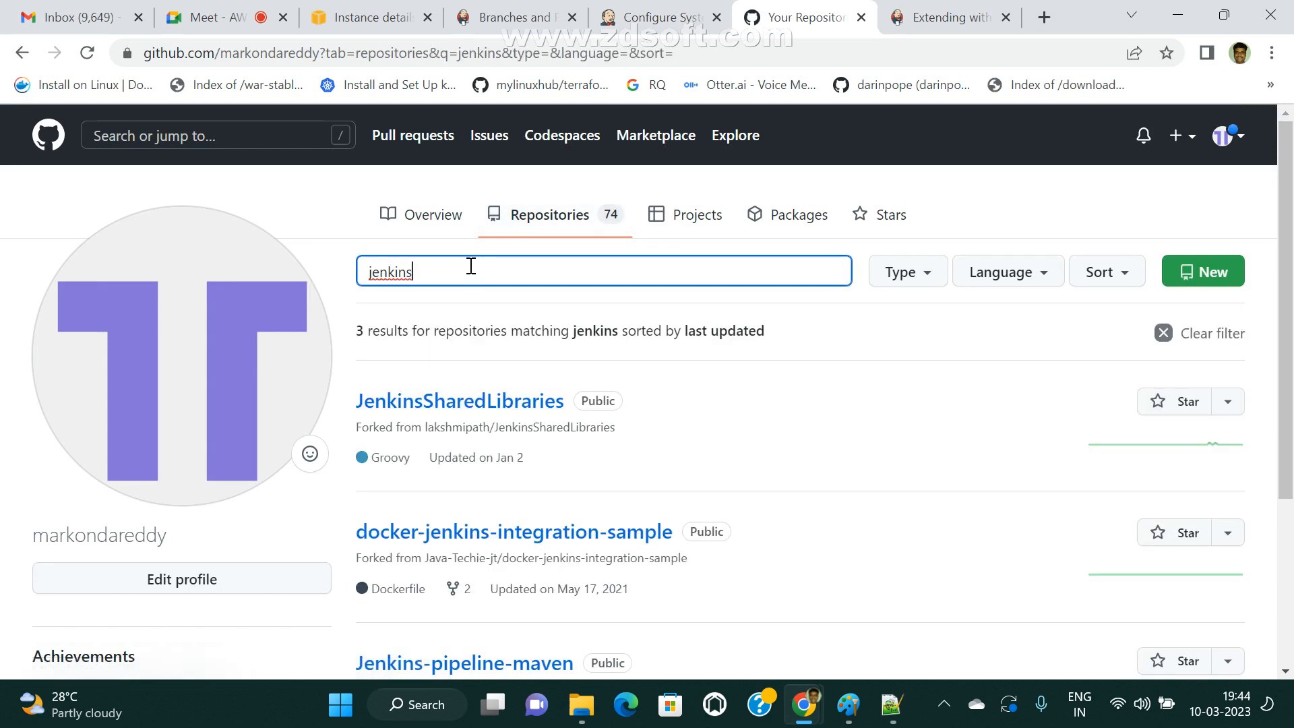
left_click(478, 401)
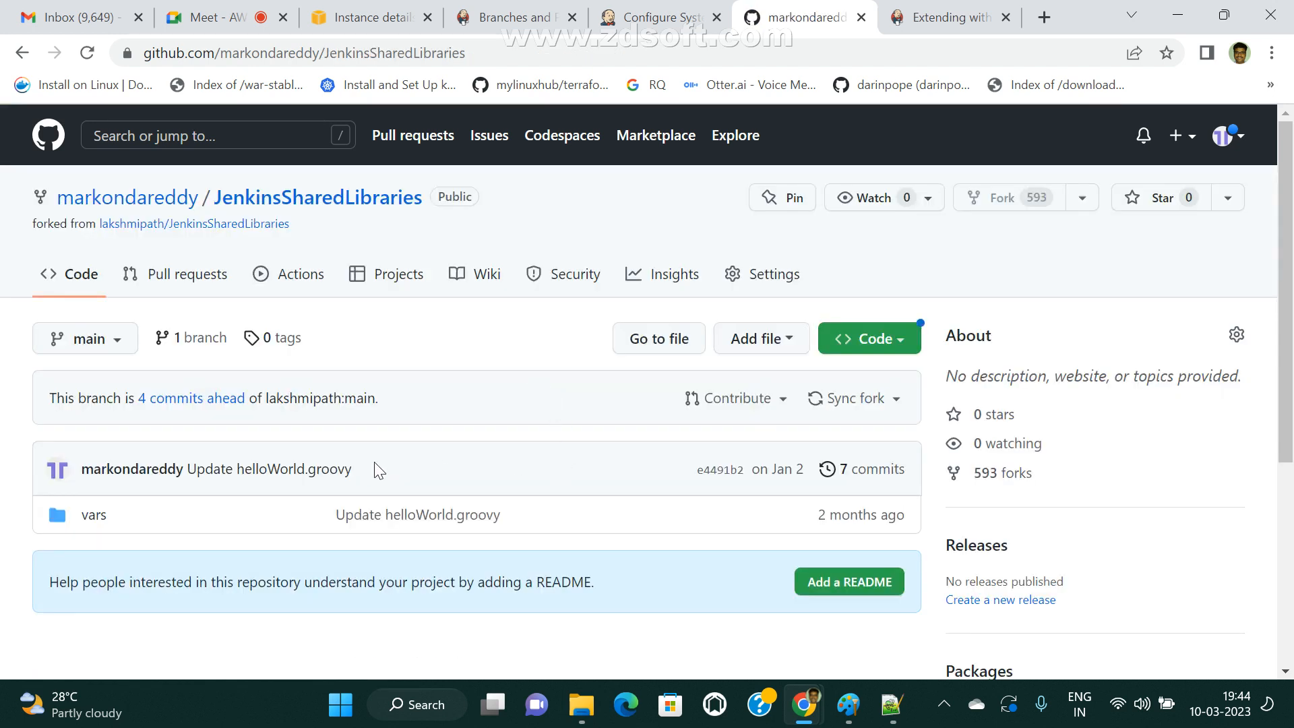
Check the branch list of the JenkinsSharedLibraries repository and open its vars folder.
left_click(119, 339)
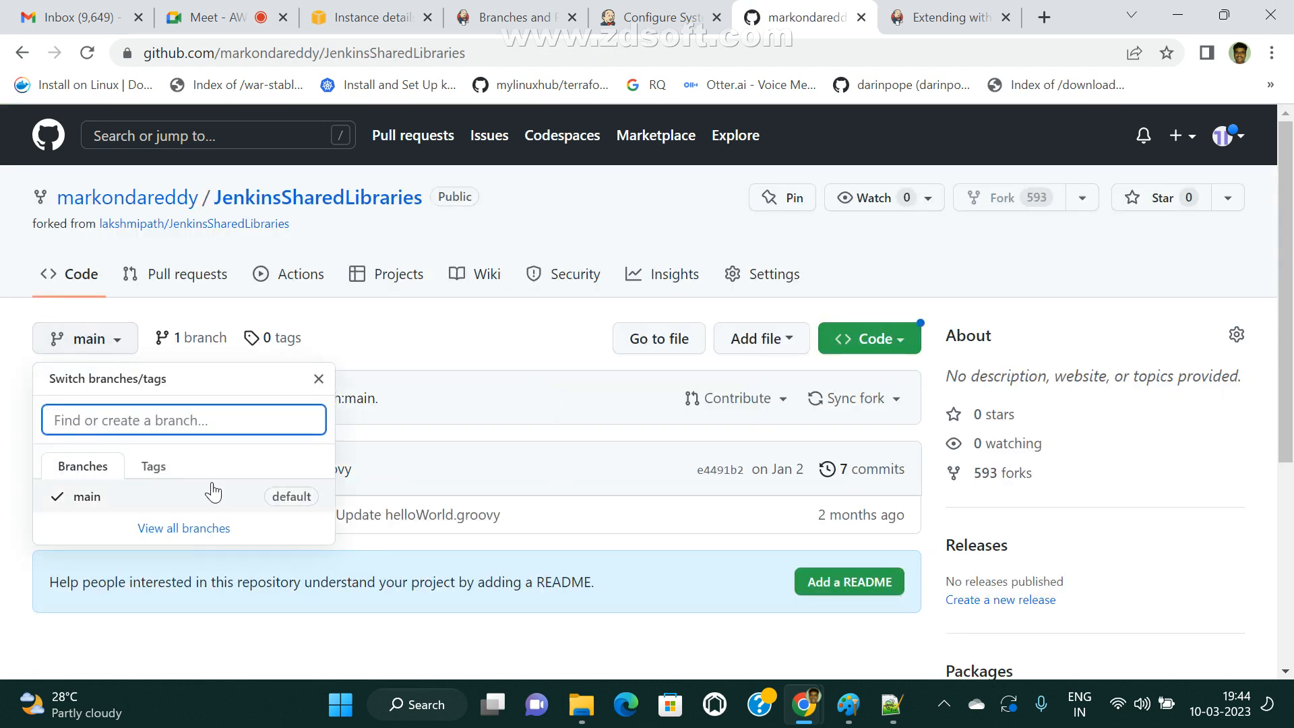
left_click(513, 339)
left_click(106, 517)
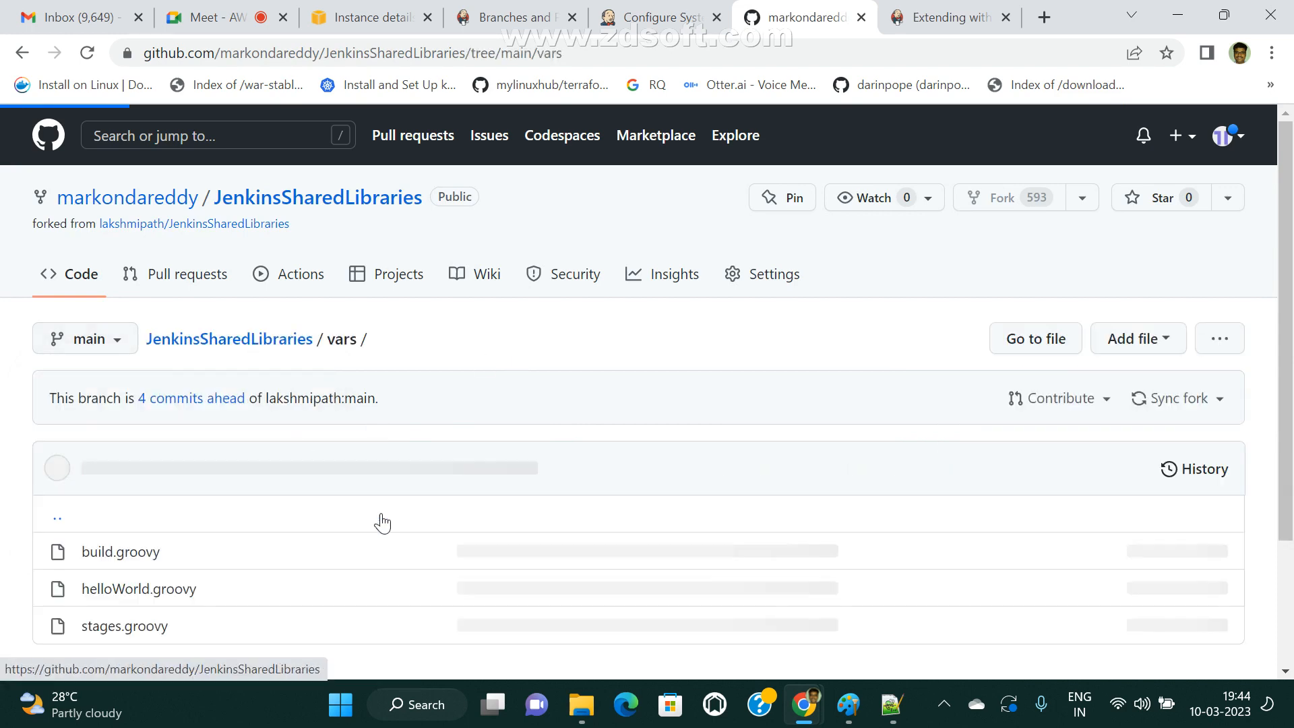
Open stages.groovy from the vars folder and examine the call function definition with its stageName parameter.
scroll(388, 521, "down", 3)
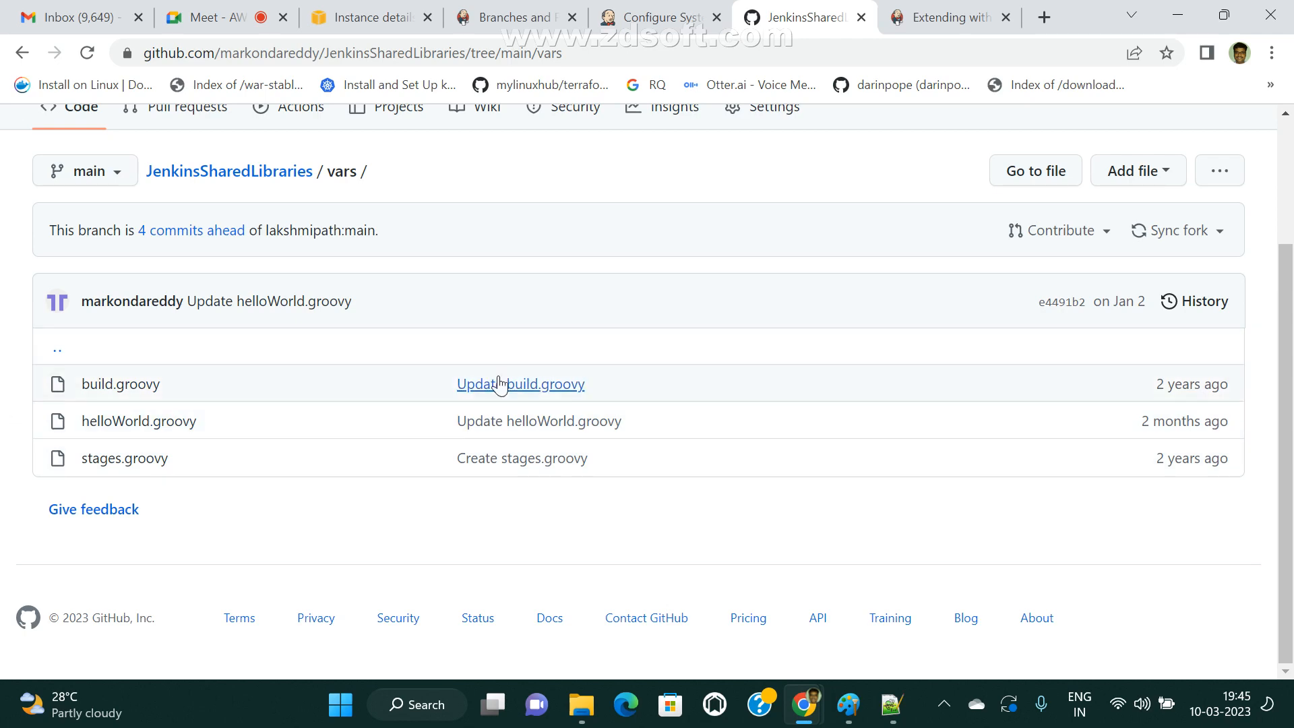
left_click(118, 461)
scroll(529, 384, "down", 3)
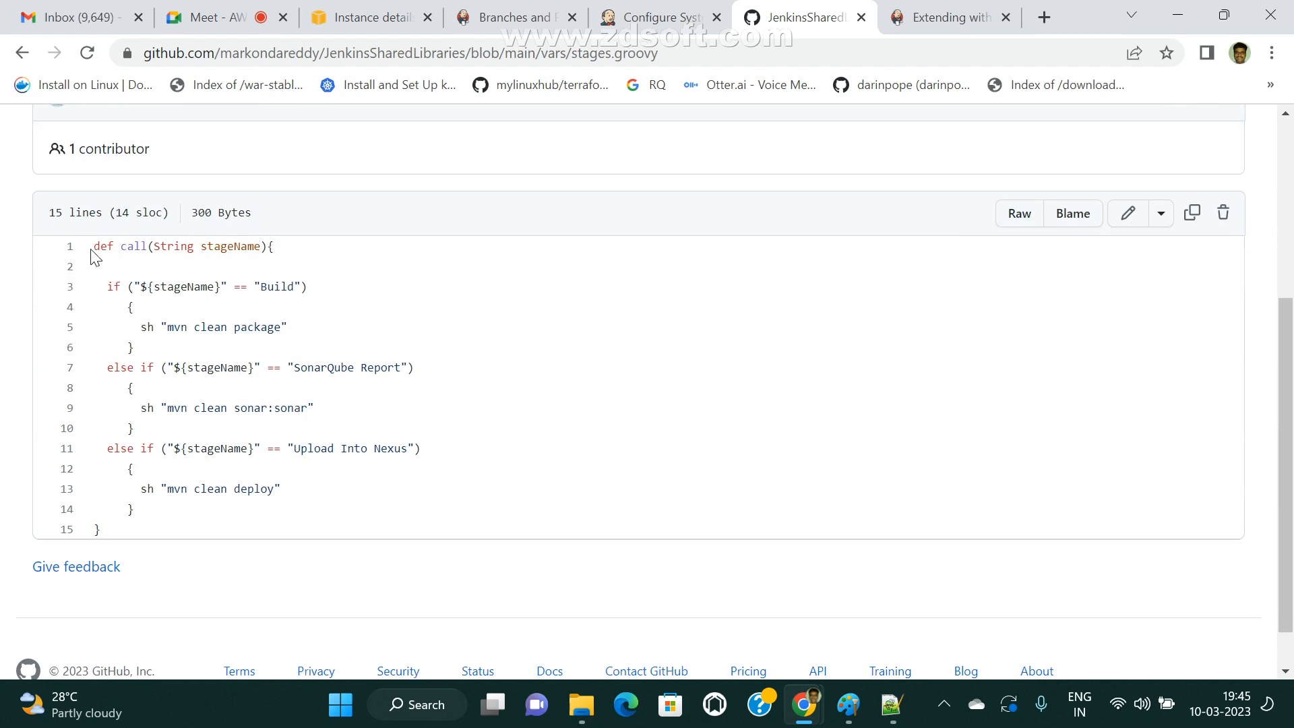
left_click_drag(92, 251, 253, 249)
left_click(113, 280)
left_click(119, 248)
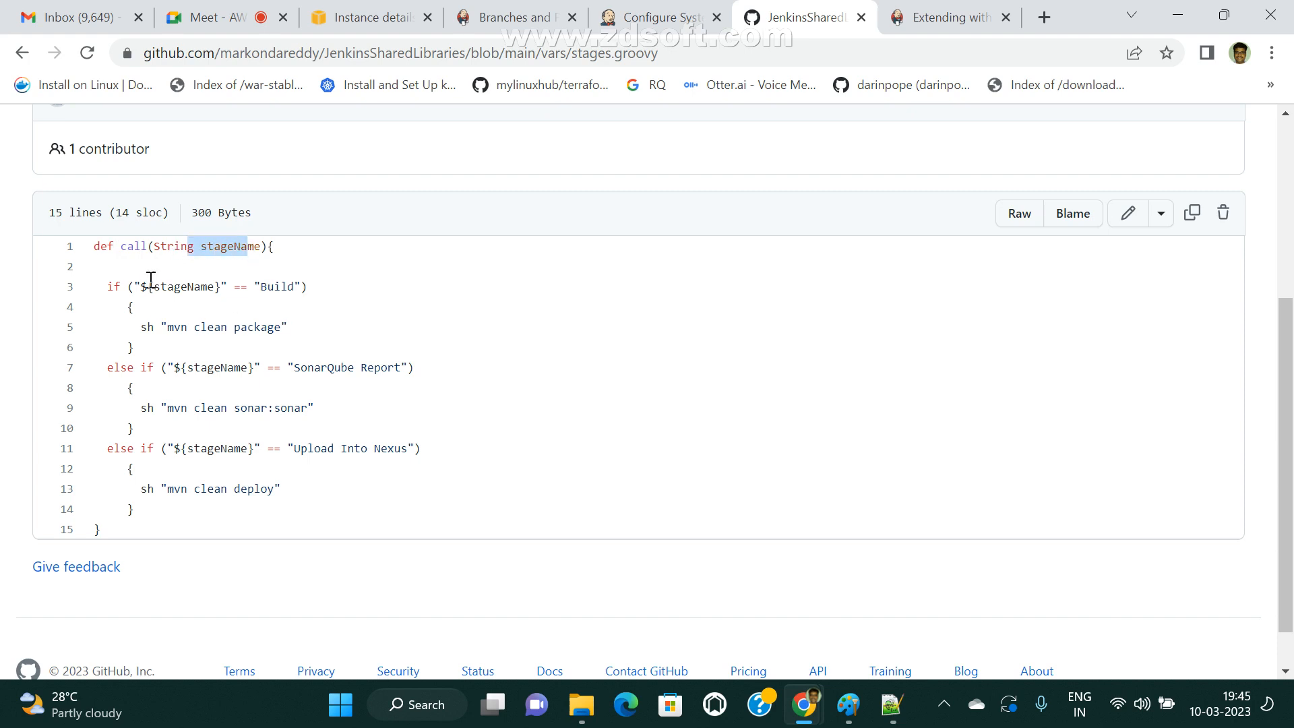
Examine the Build, SonarQube Report and Upload Into Nexus conditions in stages.groovy, and return to the JenkinsSharedLibraries repository root.
double_click(283, 283)
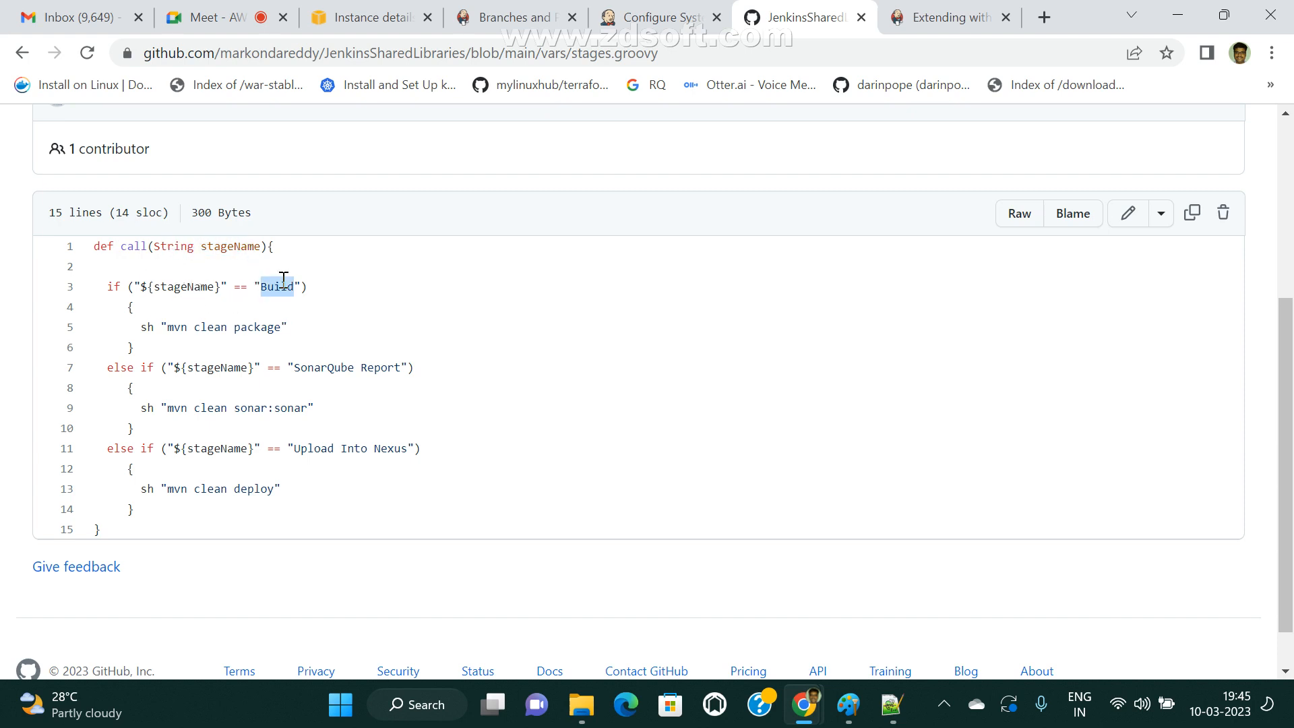
left_click_drag(243, 331, 402, 356)
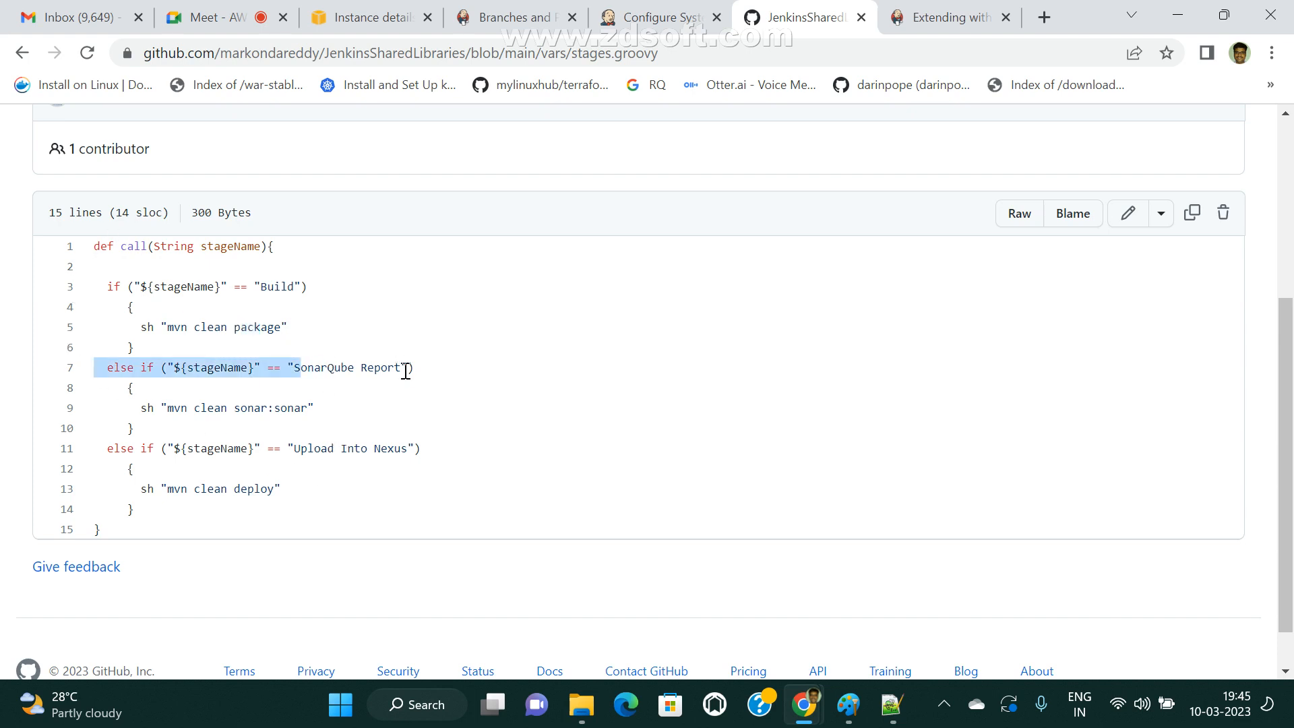
left_click_drag(168, 408, 94, 409)
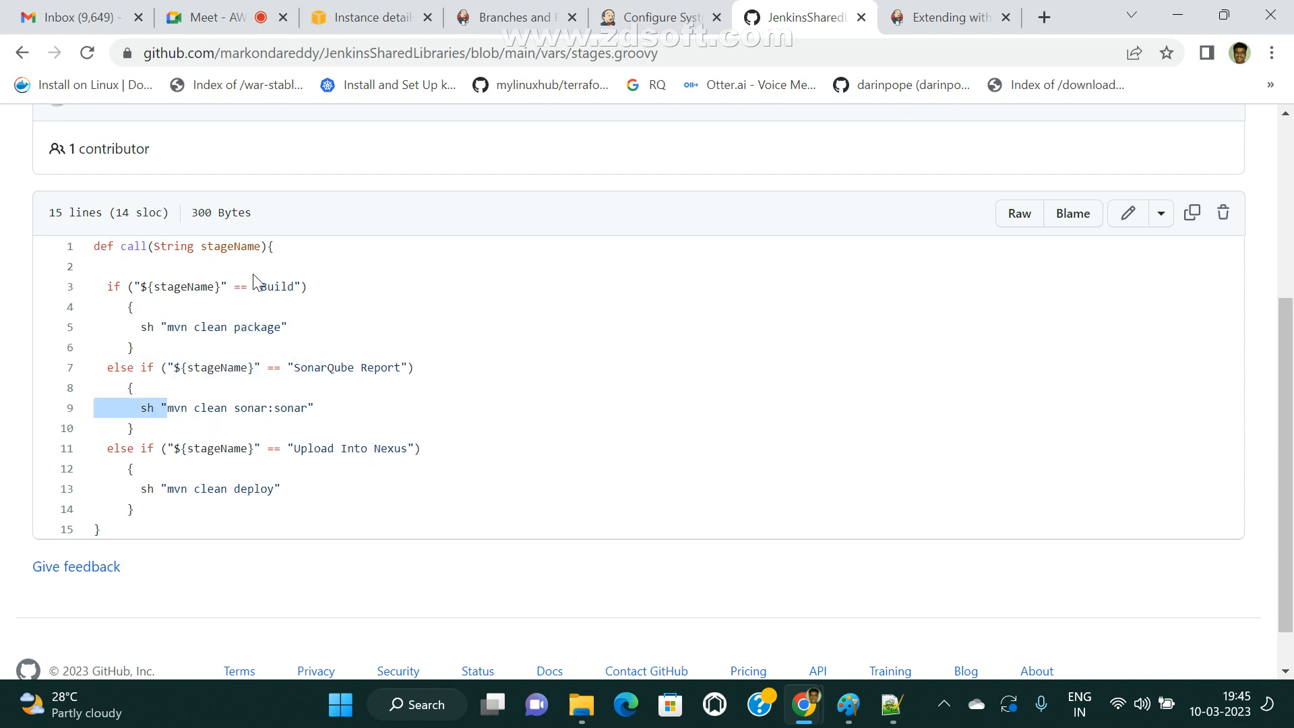
double_click(247, 247)
left_click_drag(286, 449, 416, 448)
left_click(196, 479)
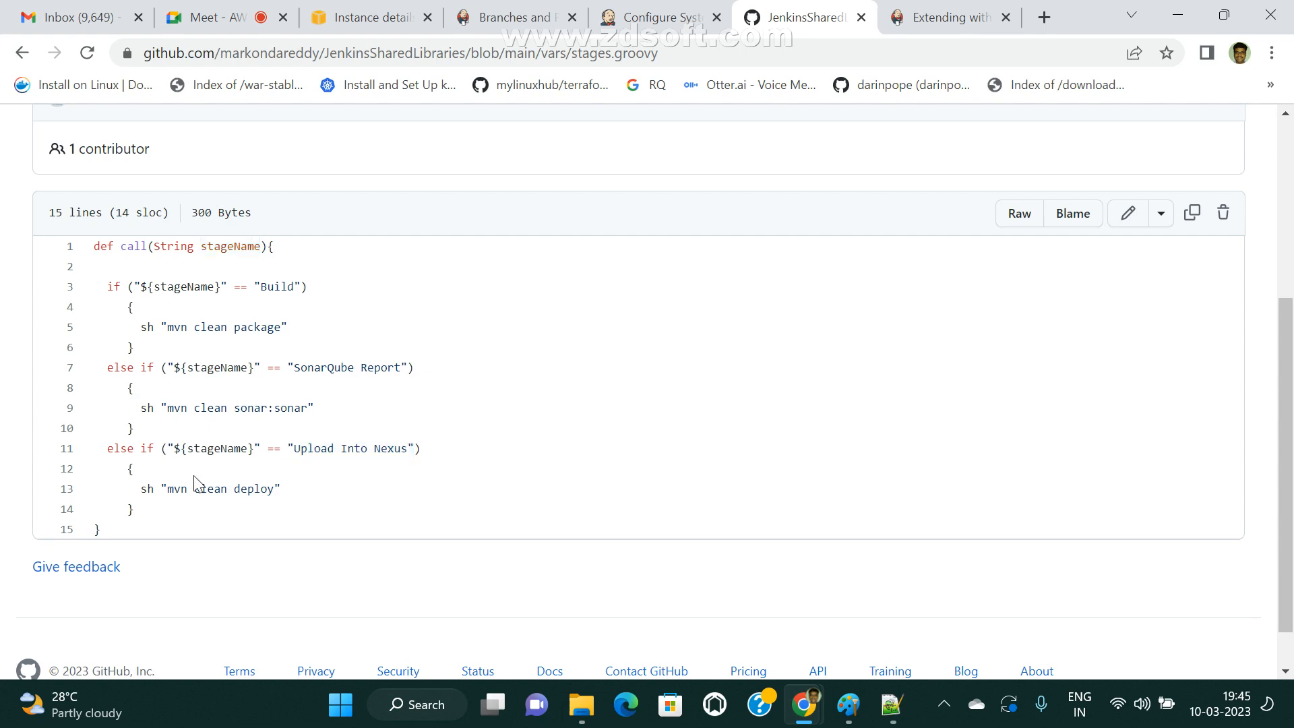
scroll(202, 475, "up", 3)
scroll(204, 521, "down", 2)
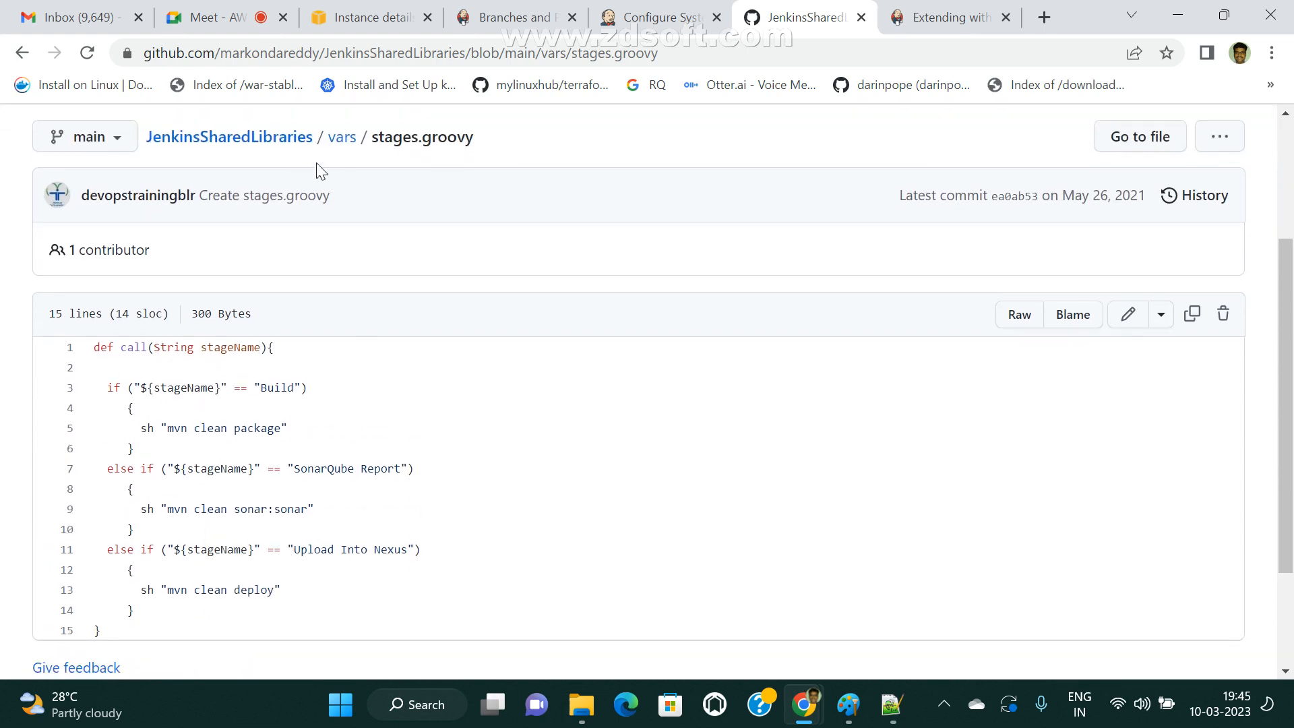
left_click(236, 138)
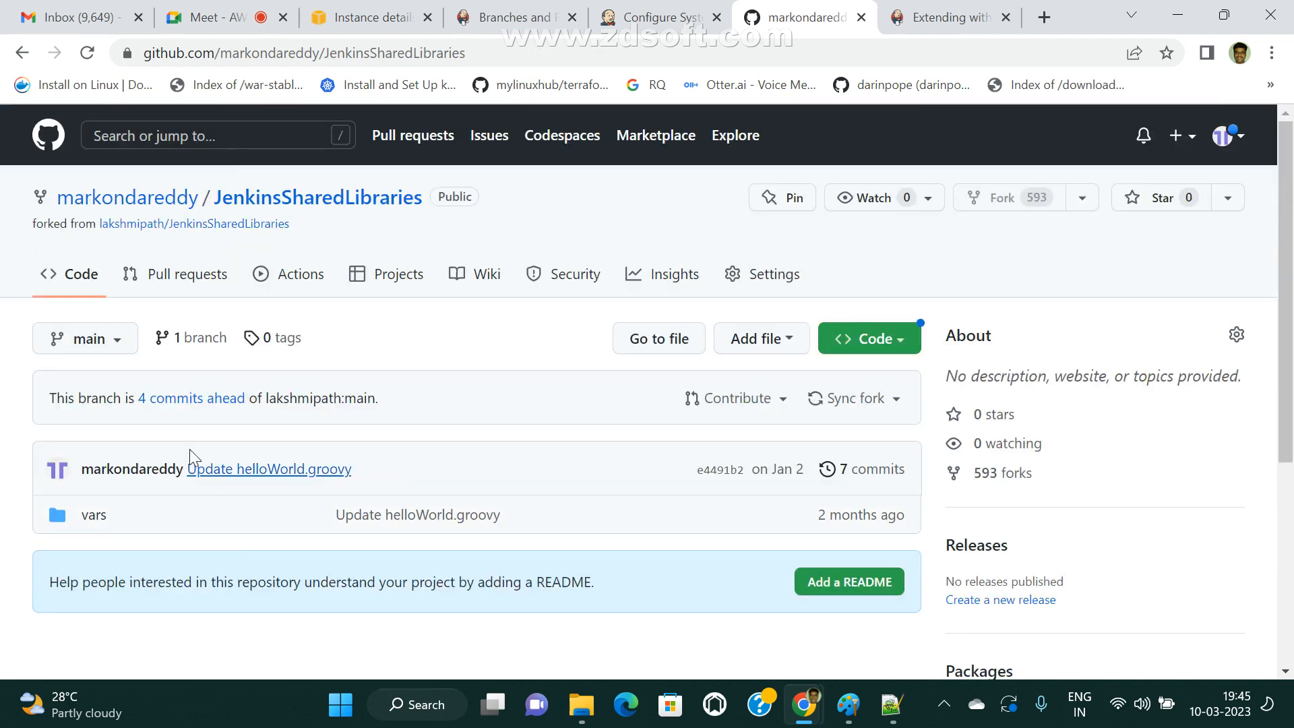
Open helloWorld.groovy from the vars folder and examine its call function and the shell echo command inside it.
left_click(91, 516)
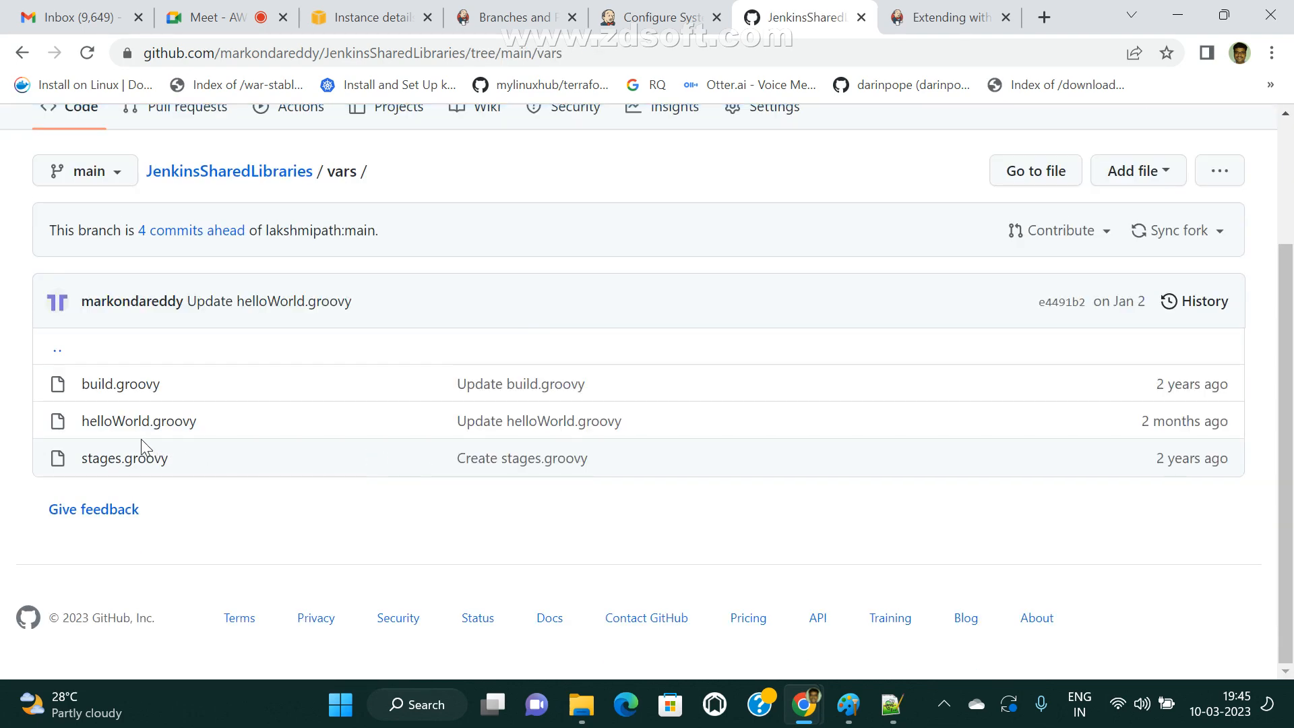
left_click(134, 422)
scroll(356, 521, "down", 2)
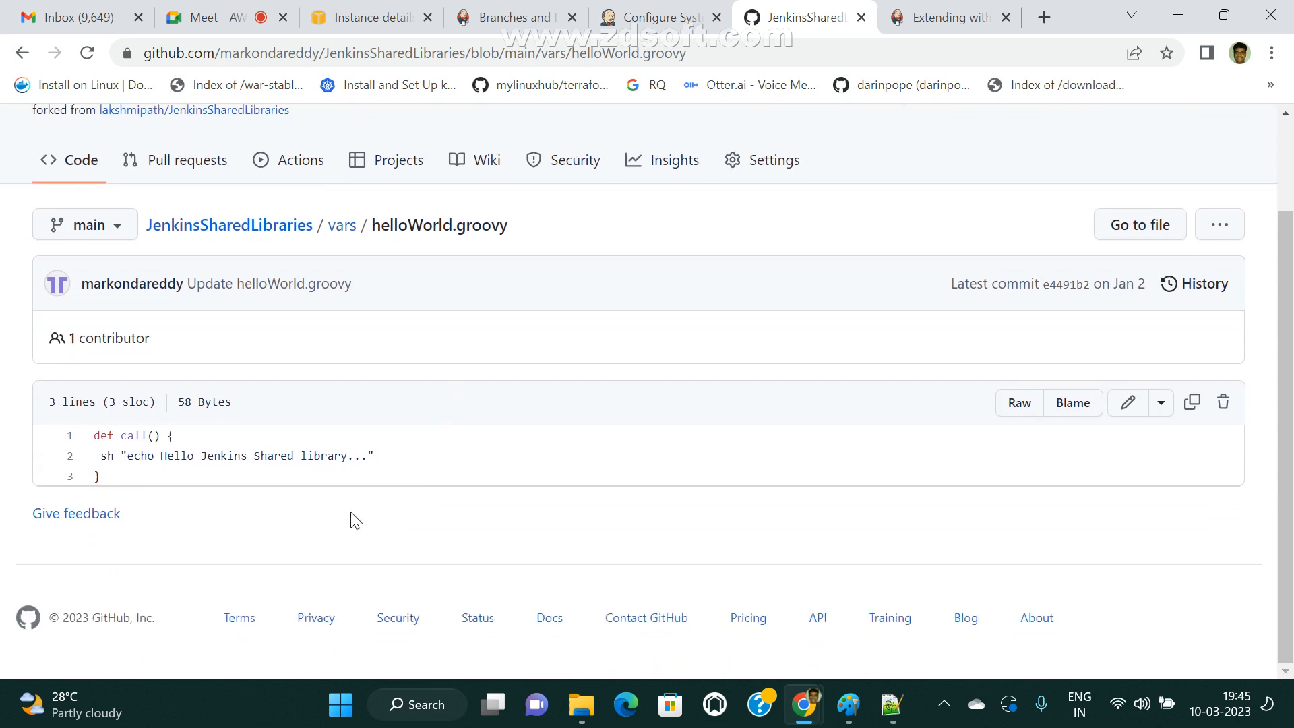
mouse_move(88, 436)
left_mouse_down()
mouse_move(176, 434)
mouse_move(94, 457)
left_mouse_up()
left_click(100, 456)
left_click(395, 460)
left_click_drag(128, 463, 376, 453)
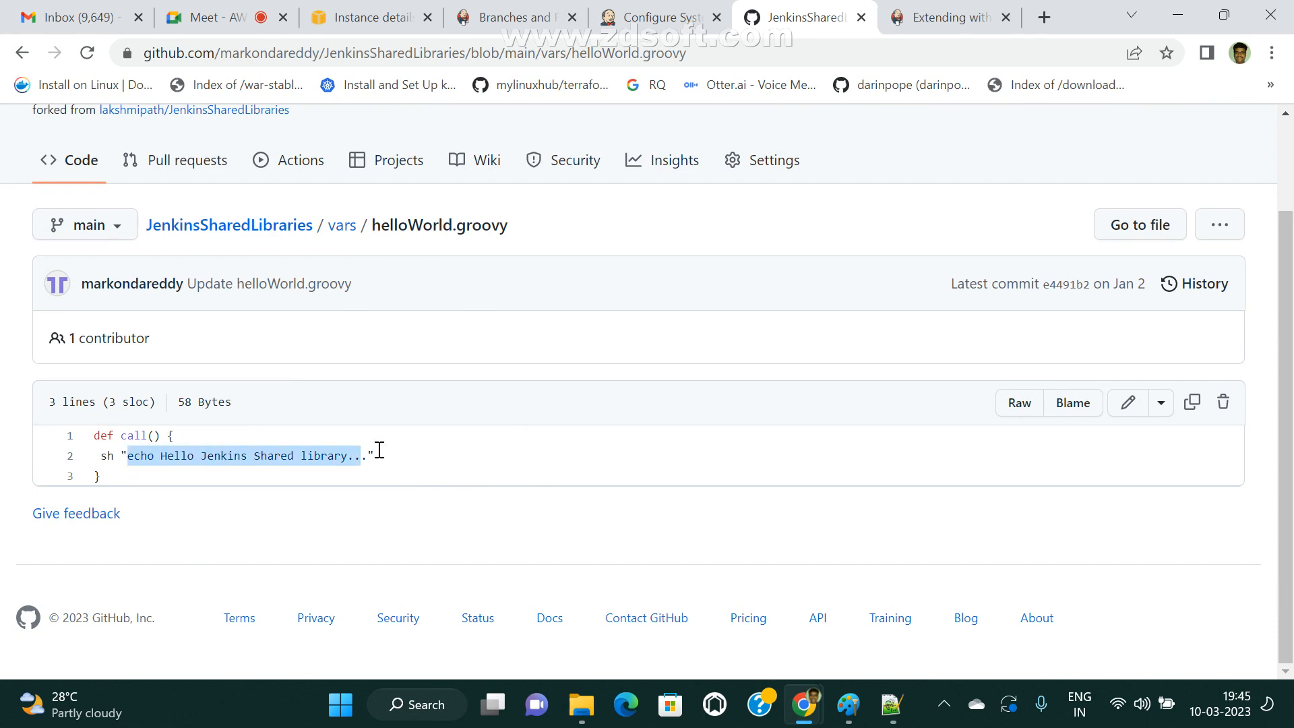
left_click(232, 473)
left_click_drag(132, 456, 445, 461)
left_click_drag(135, 457, 486, 439)
left_click(490, 448)
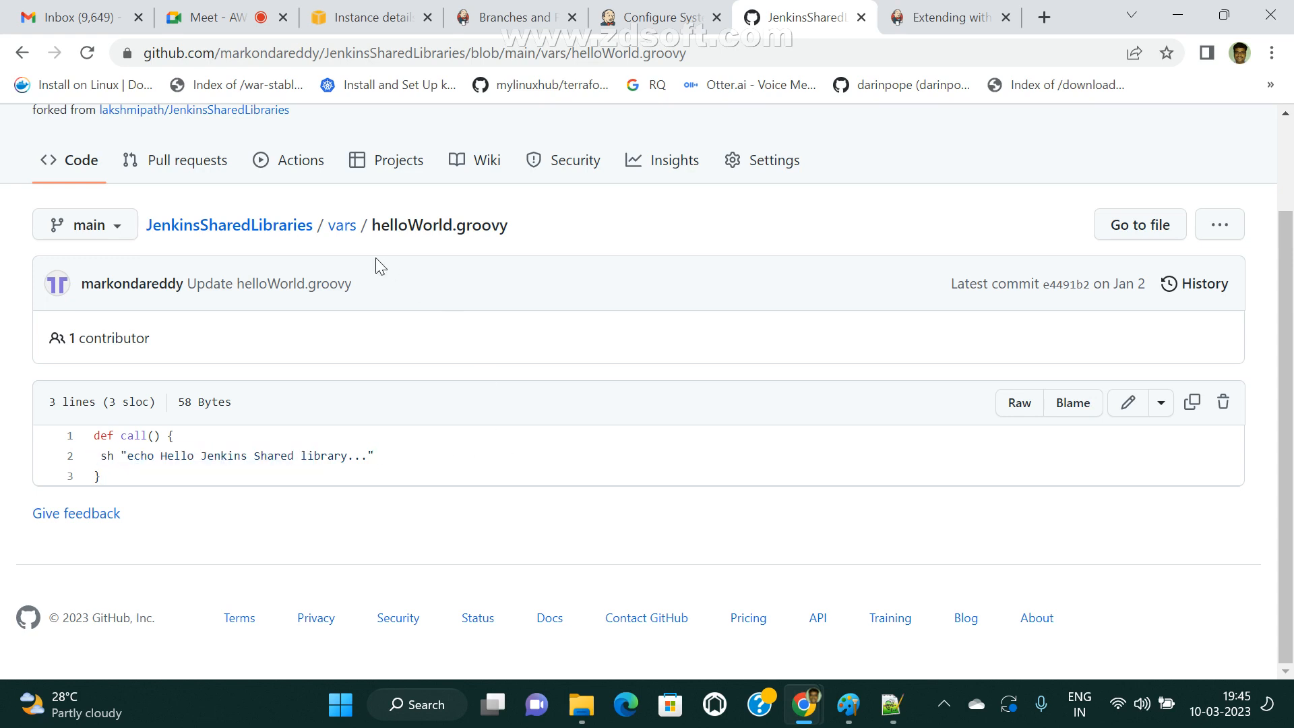
Go back to the vars folder, open build.groovy, and examine the call function definition with its String mavenGoal parameter.
left_click(343, 226)
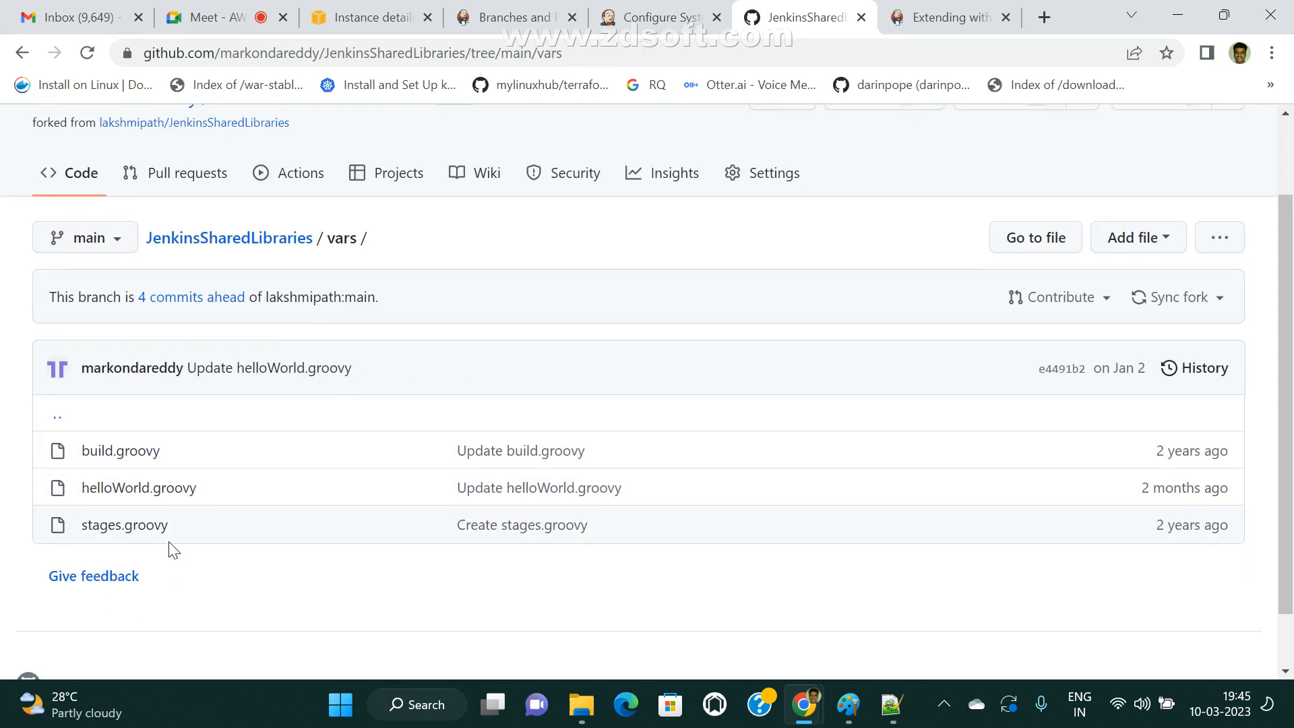
left_click(125, 452)
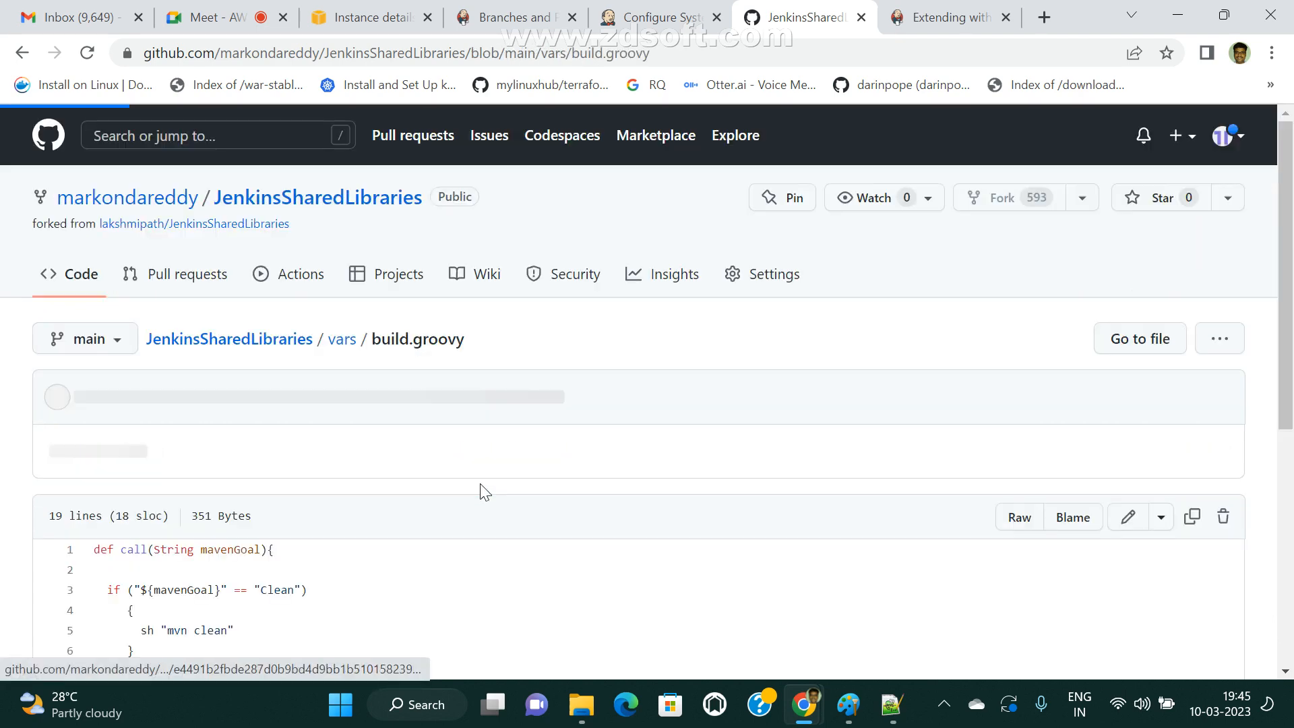
scroll(494, 484, "down", 5)
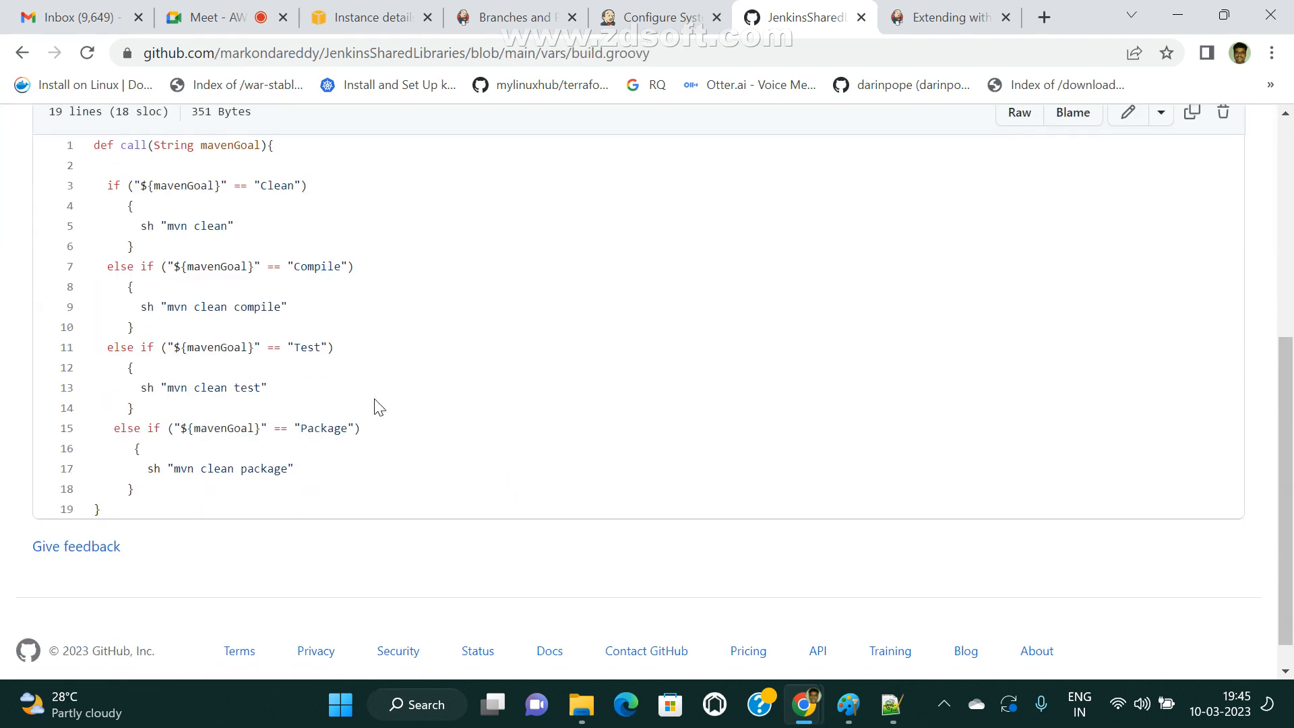
double_click(96, 148)
double_click(133, 145)
double_click(181, 143)
left_click(244, 138)
left_click_drag(203, 144, 260, 137)
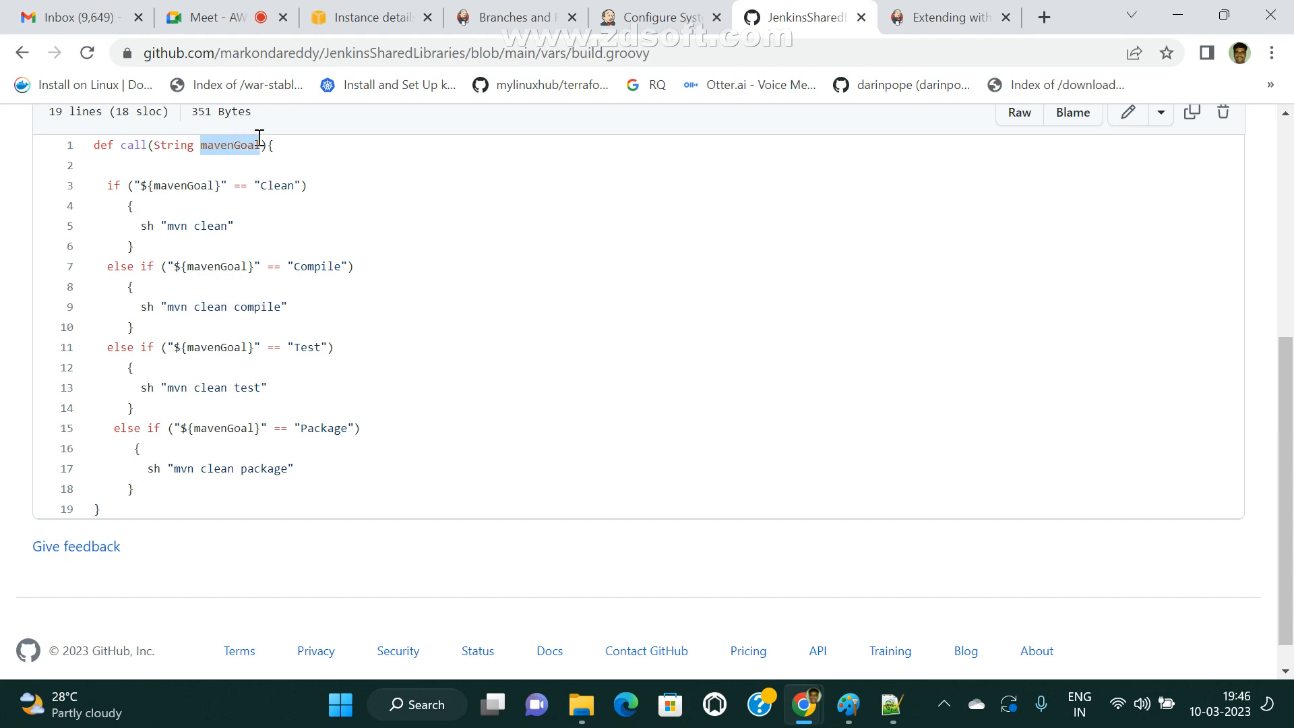
scroll(263, 330, "up", 1)
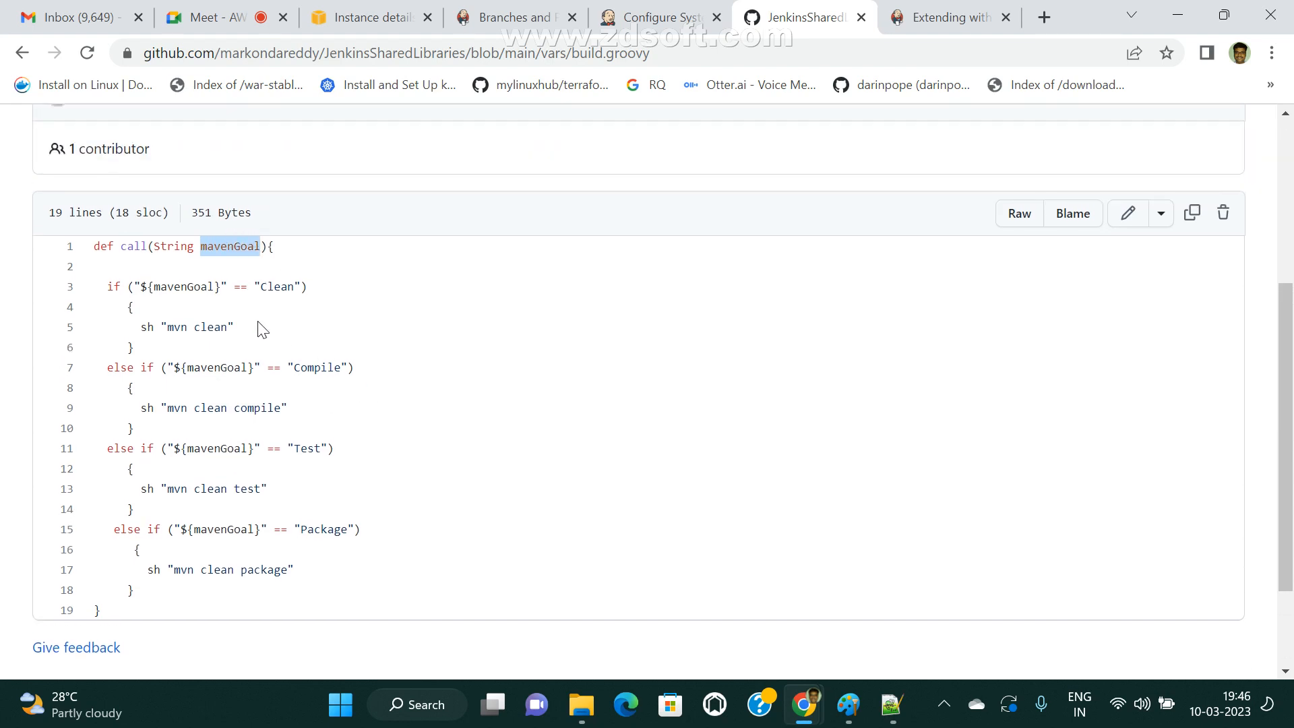
double_click(245, 247)
Examine the Clean, Compile, Test and Package branches in build.groovy and the mvn command each one runs.
left_click(273, 288)
left_click_drag(168, 329, 245, 327)
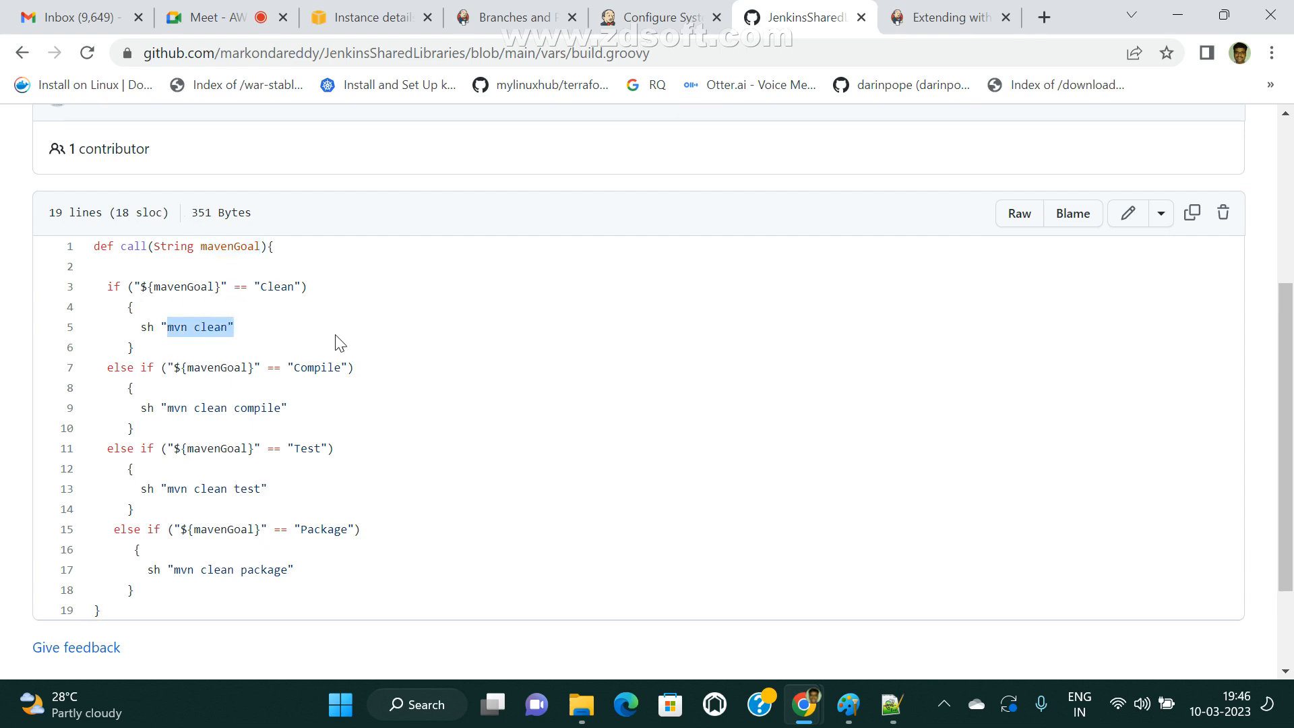
double_click(325, 366)
left_click_drag(129, 407, 304, 407)
left_click(269, 412)
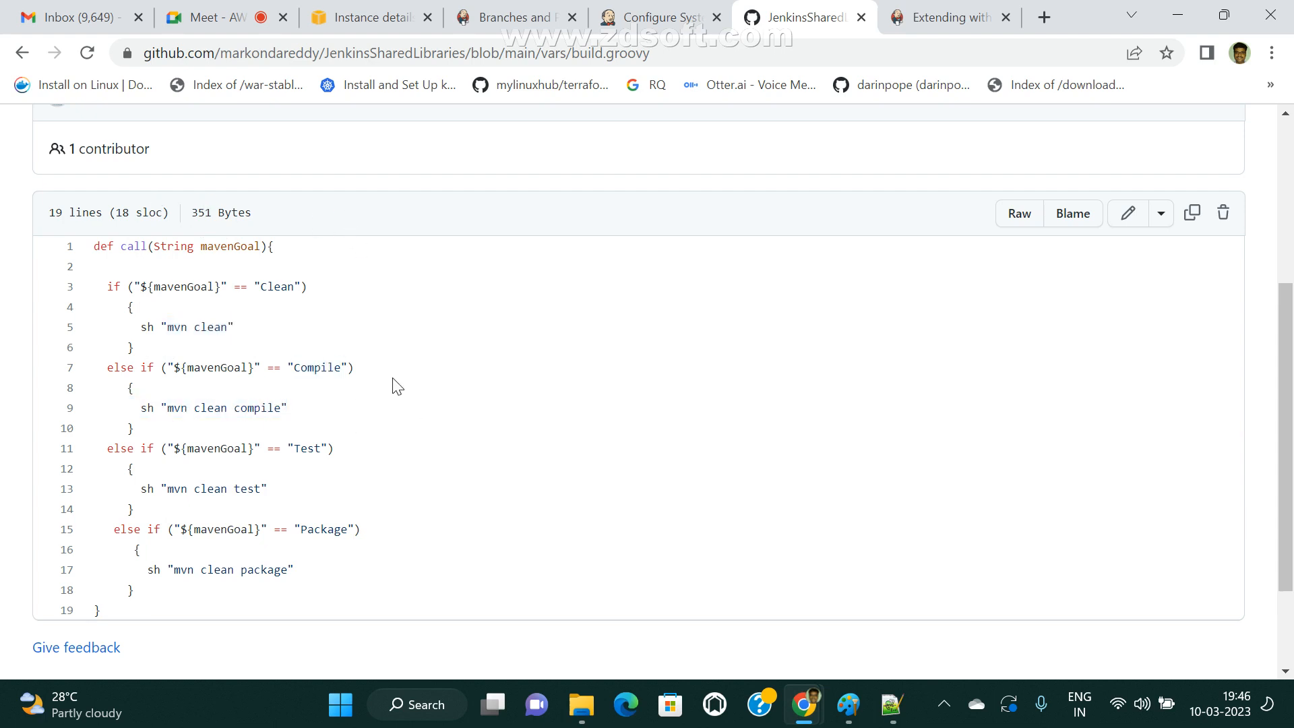
scroll(379, 468, "down", 2)
left_click_drag(128, 355, 268, 351)
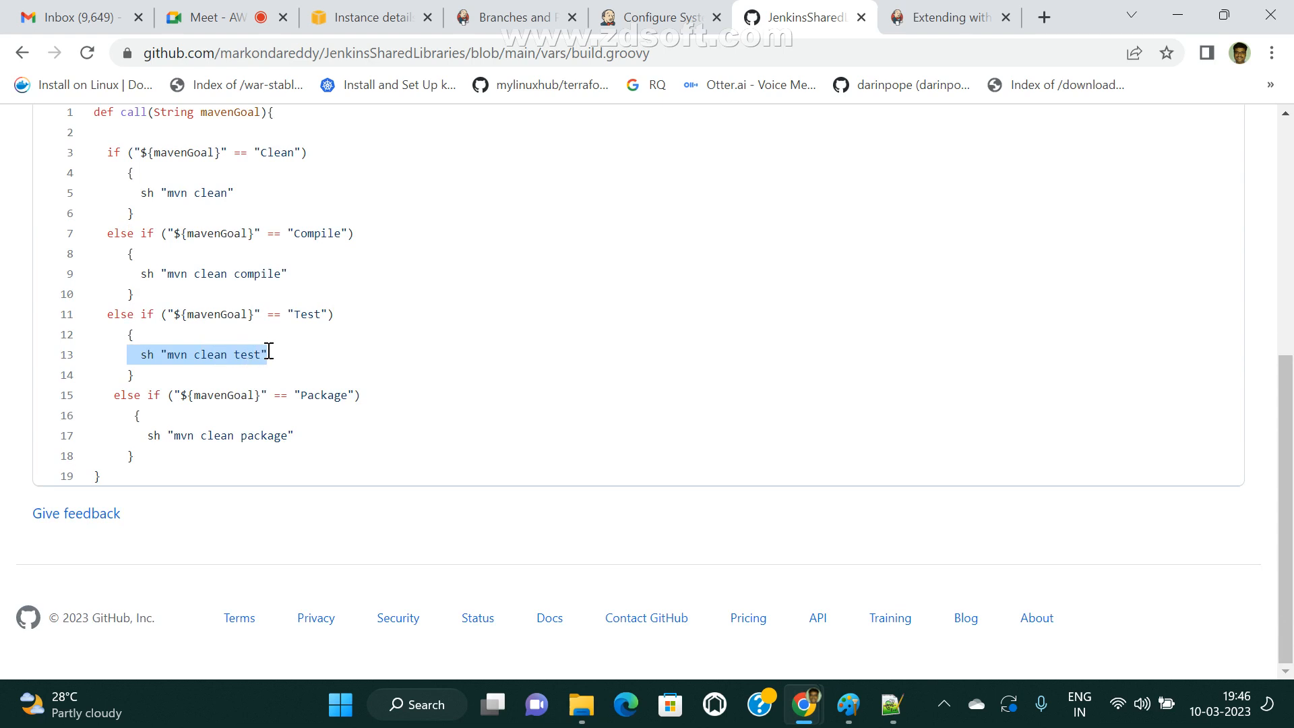
left_click(405, 356)
double_click(324, 395)
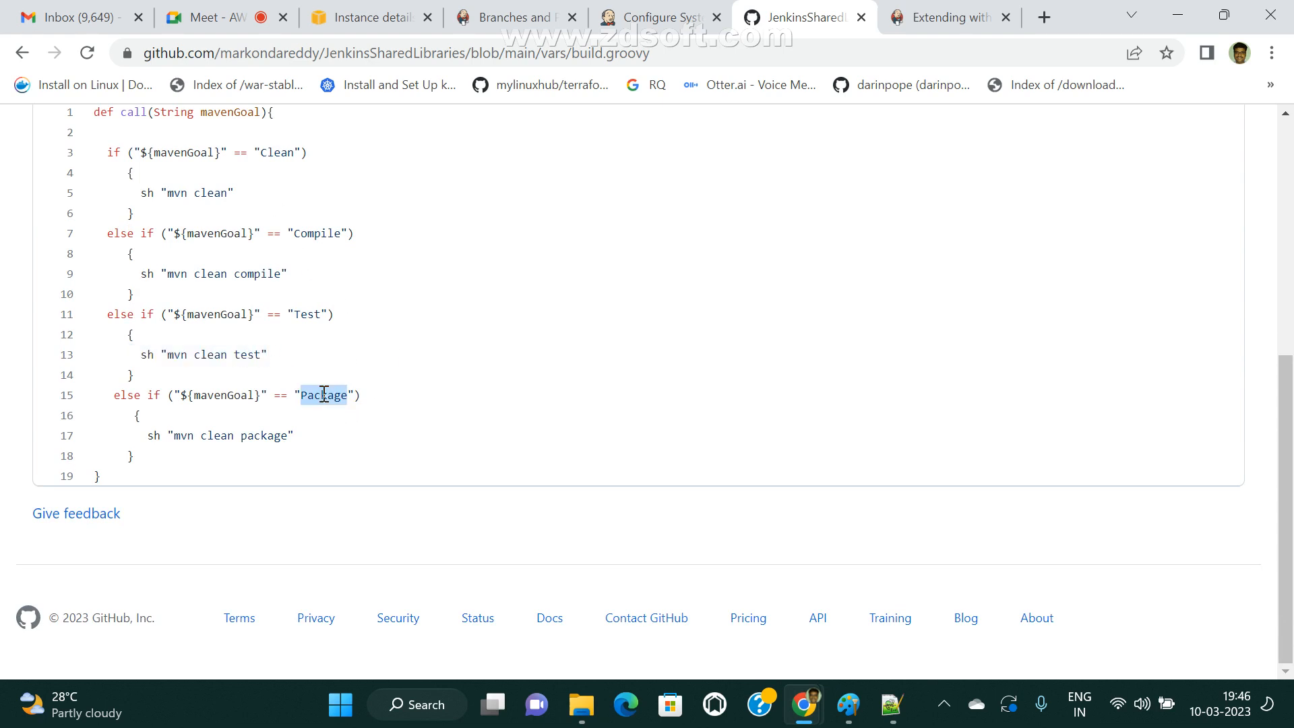
Review how build.groovy compares the mavenGoal parameter with "Clean" in the first if condition to run mvn clean.
scroll(202, 428, "up", 3)
double_click(226, 315)
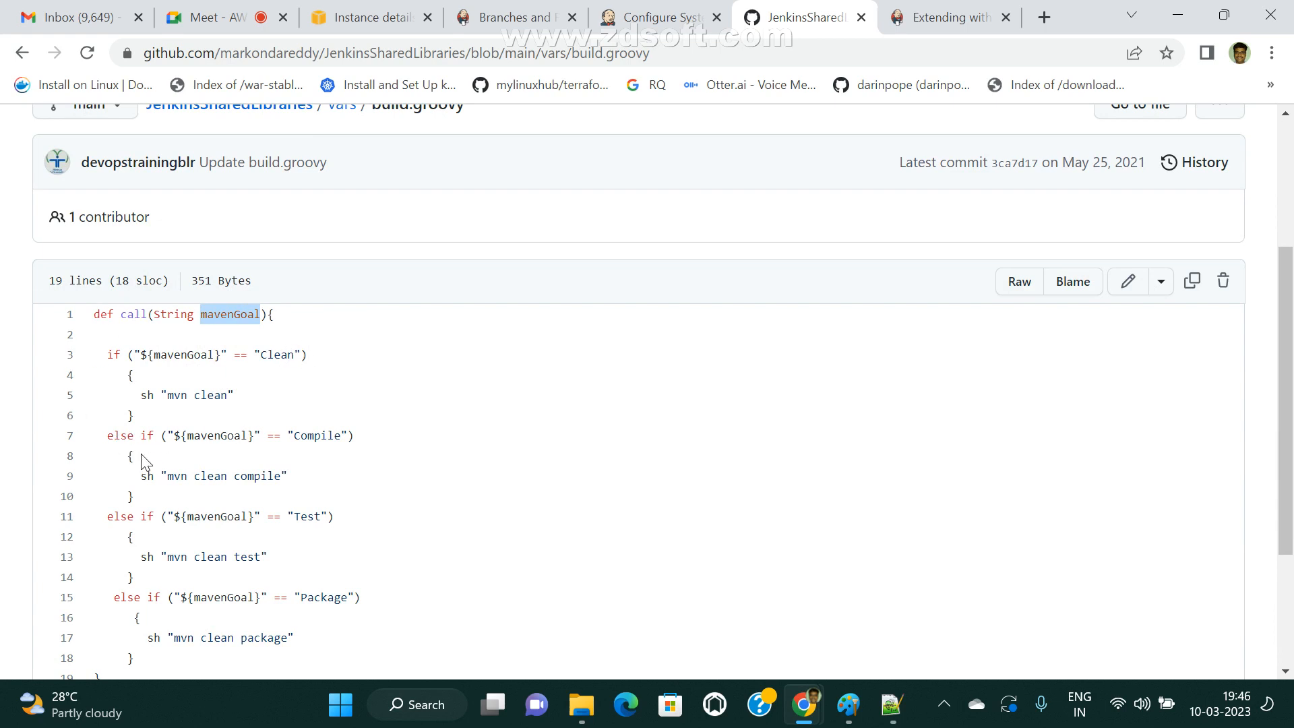
left_click_drag(100, 337, 238, 480)
left_click(261, 468)
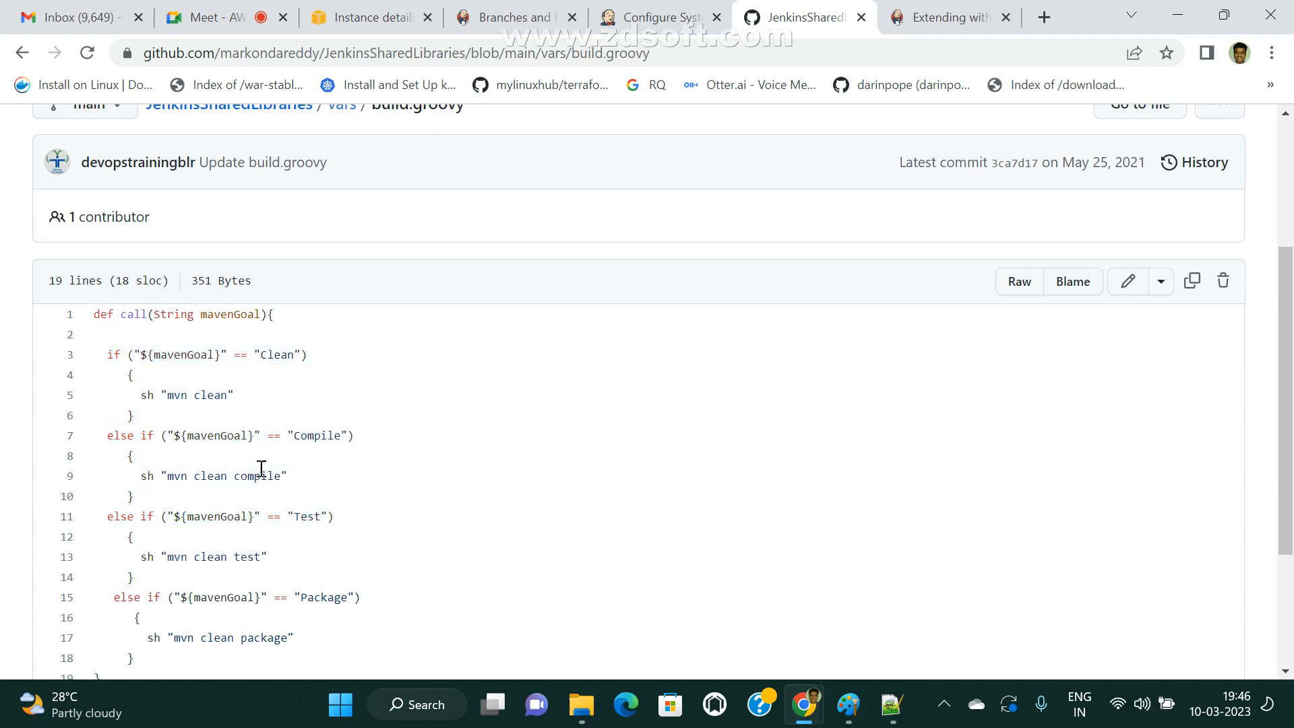
left_click_drag(105, 355, 341, 641)
left_click(293, 425)
left_click_drag(136, 355, 302, 354)
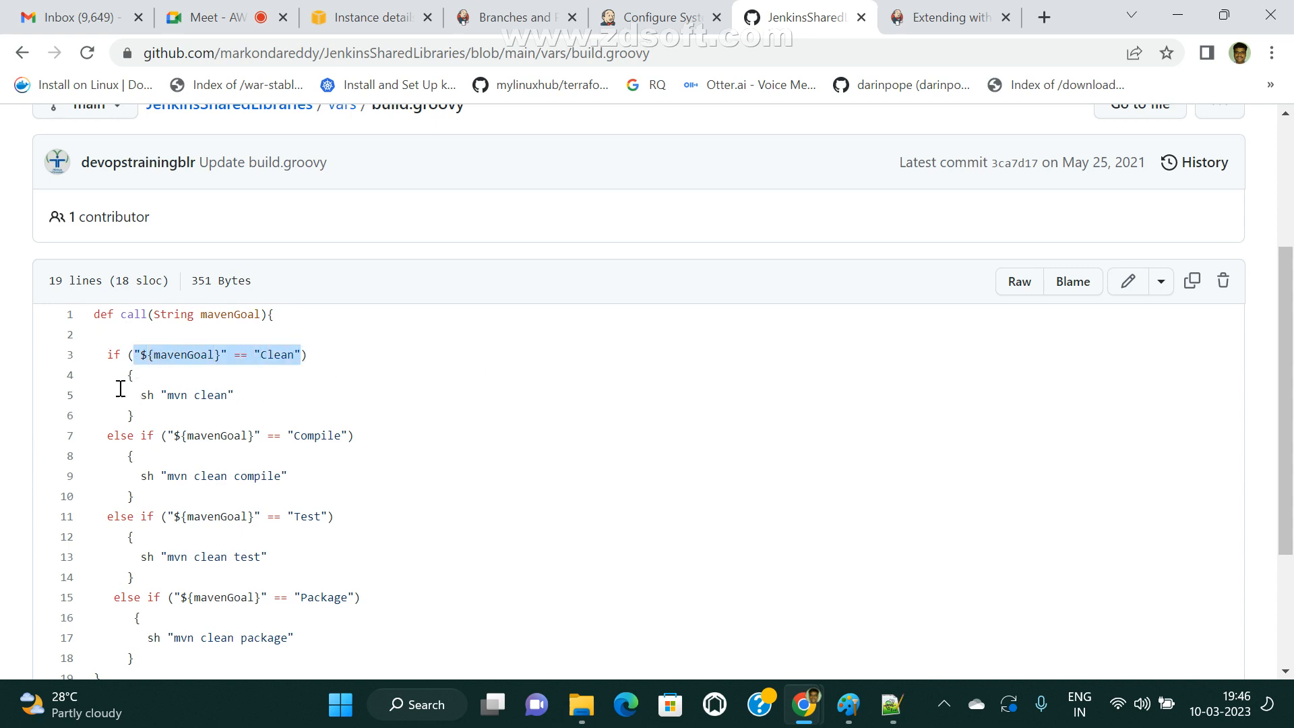
left_click_drag(120, 393, 226, 393)
left_click_drag(175, 356, 296, 354)
left_click(334, 374)
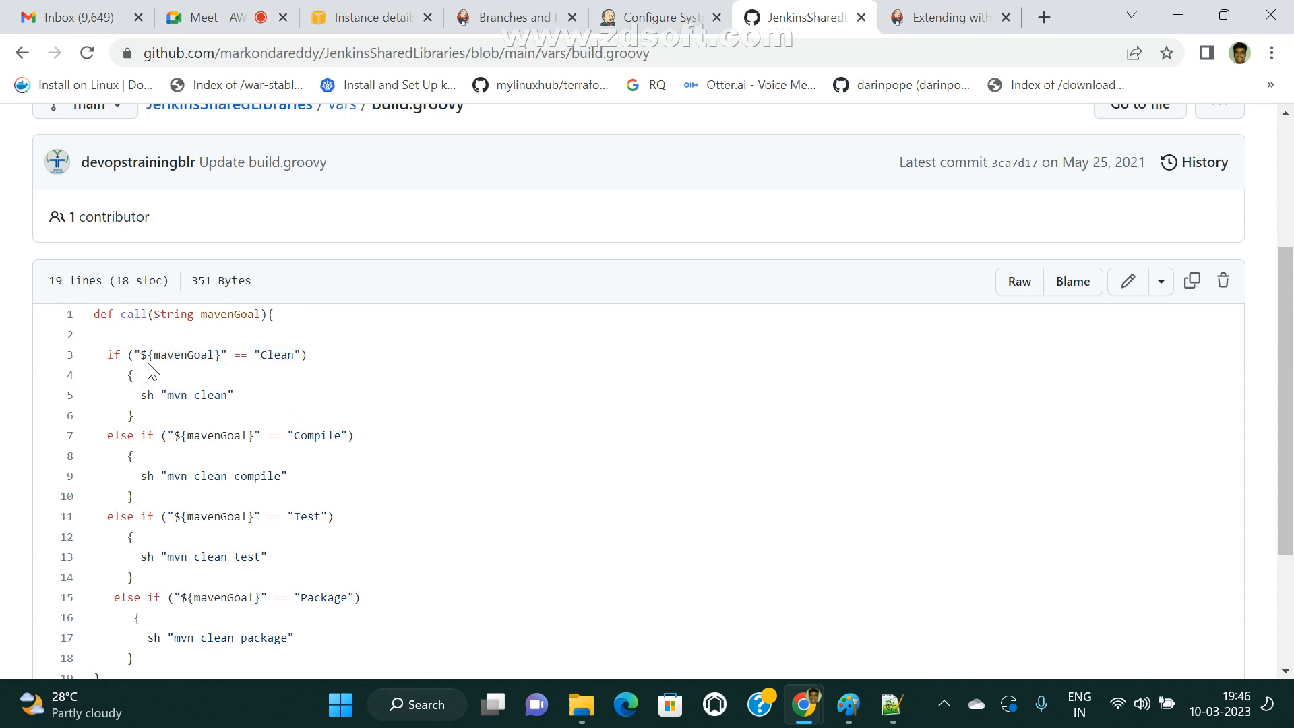
left_click_drag(147, 355, 286, 375)
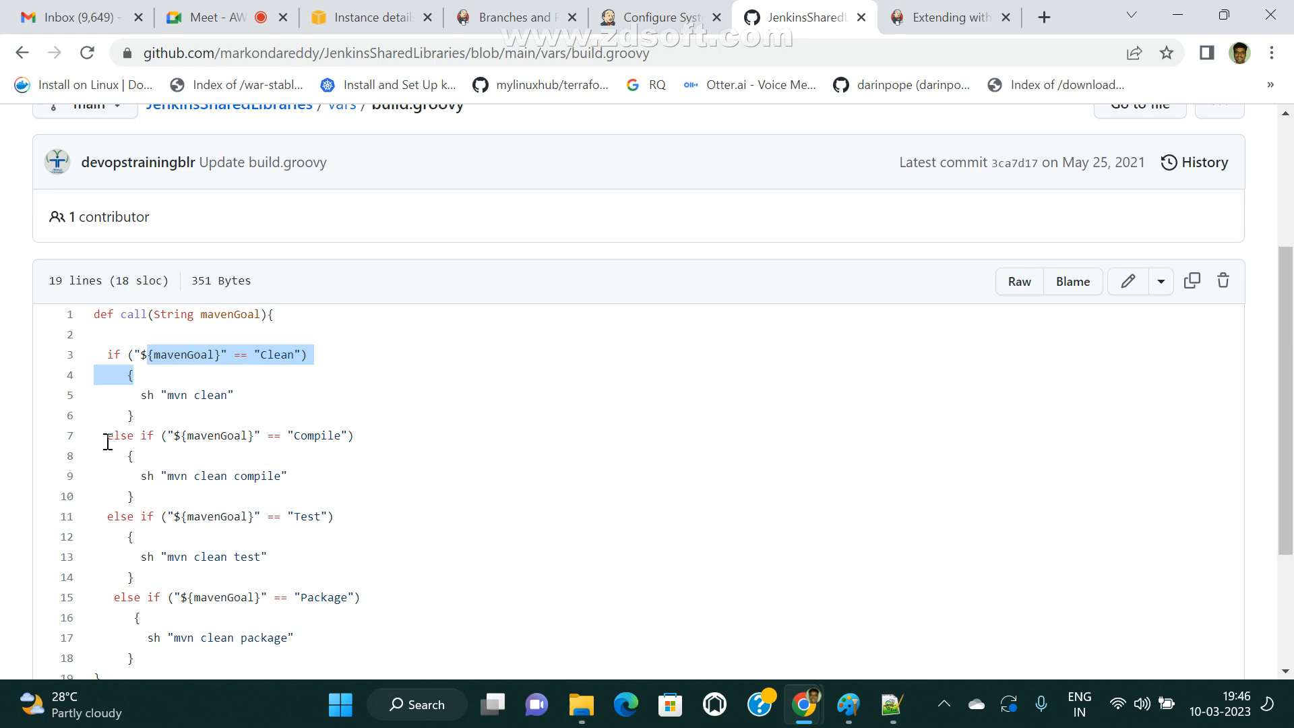
Review the else-if conditions in build.groovy that compare mavenGoal with Compile, Test and Package.
left_click_drag(106, 439, 353, 437)
left_click(413, 444)
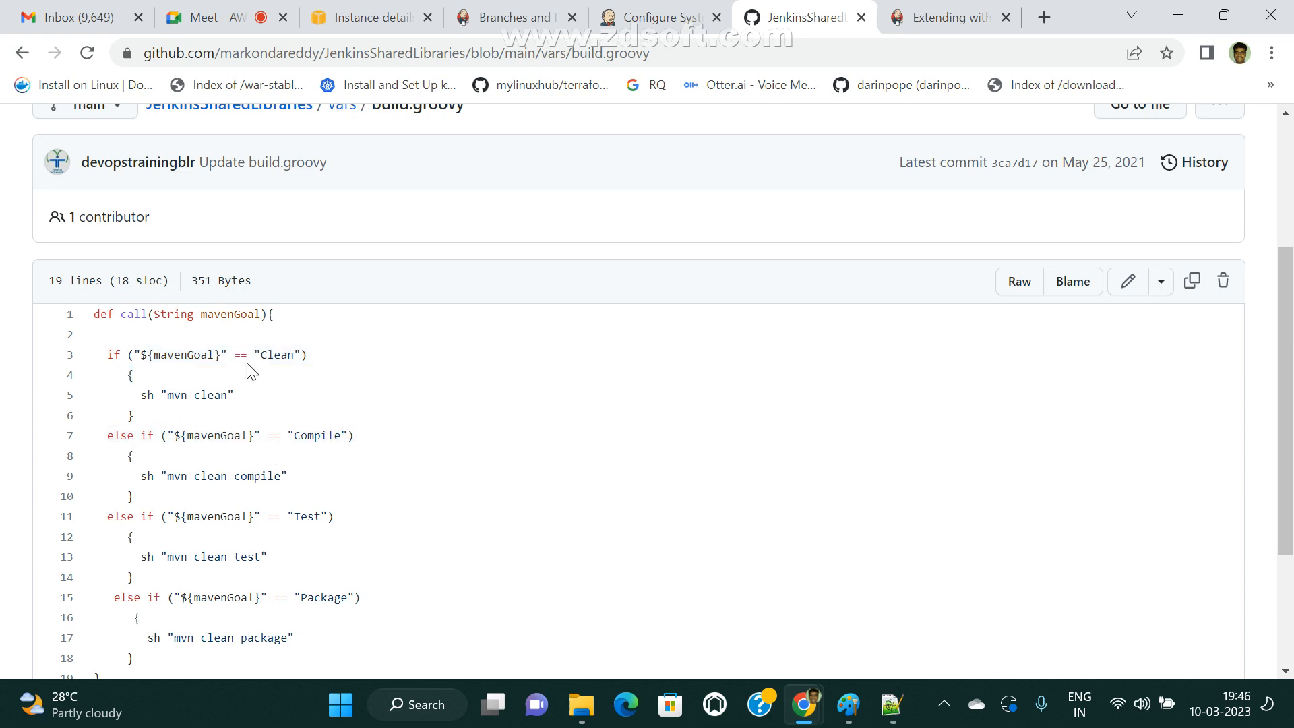
double_click(219, 435)
left_click(330, 434)
left_click_drag(173, 516, 54, 532)
left_click(327, 538)
scroll(305, 565, "down", 2)
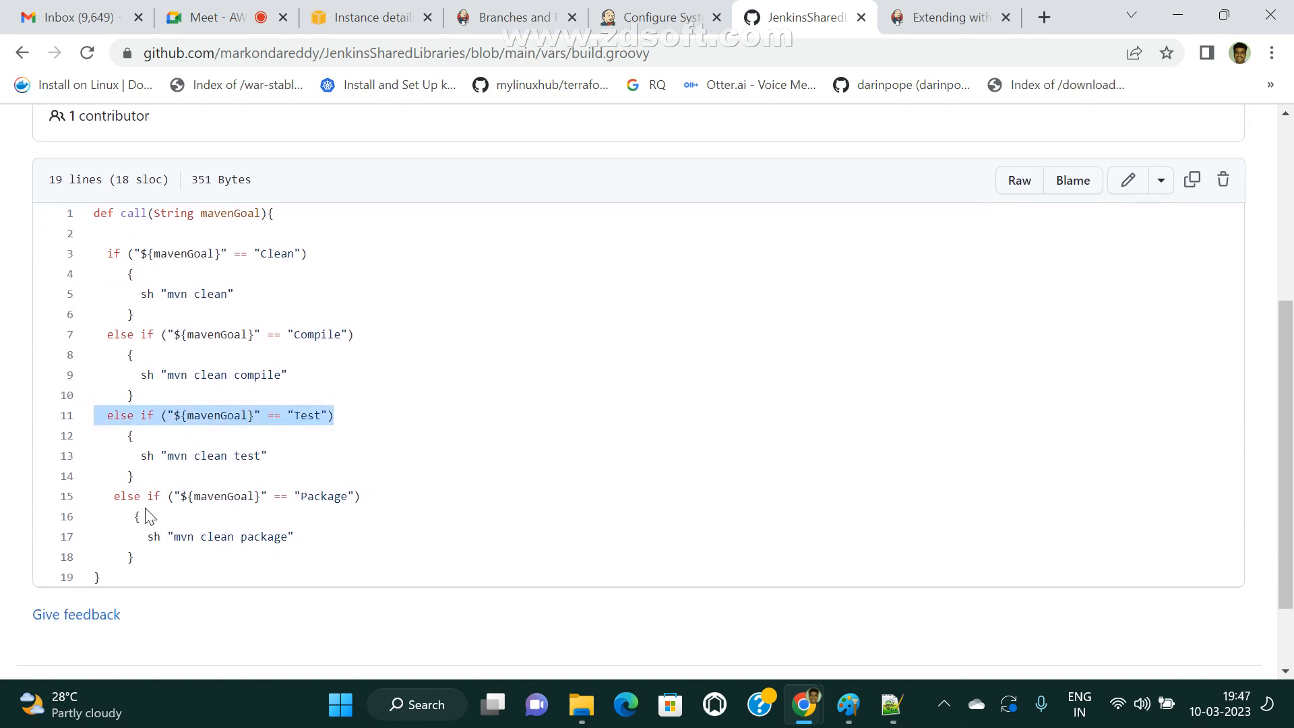
left_click_drag(144, 496, 231, 496)
left_click(222, 497)
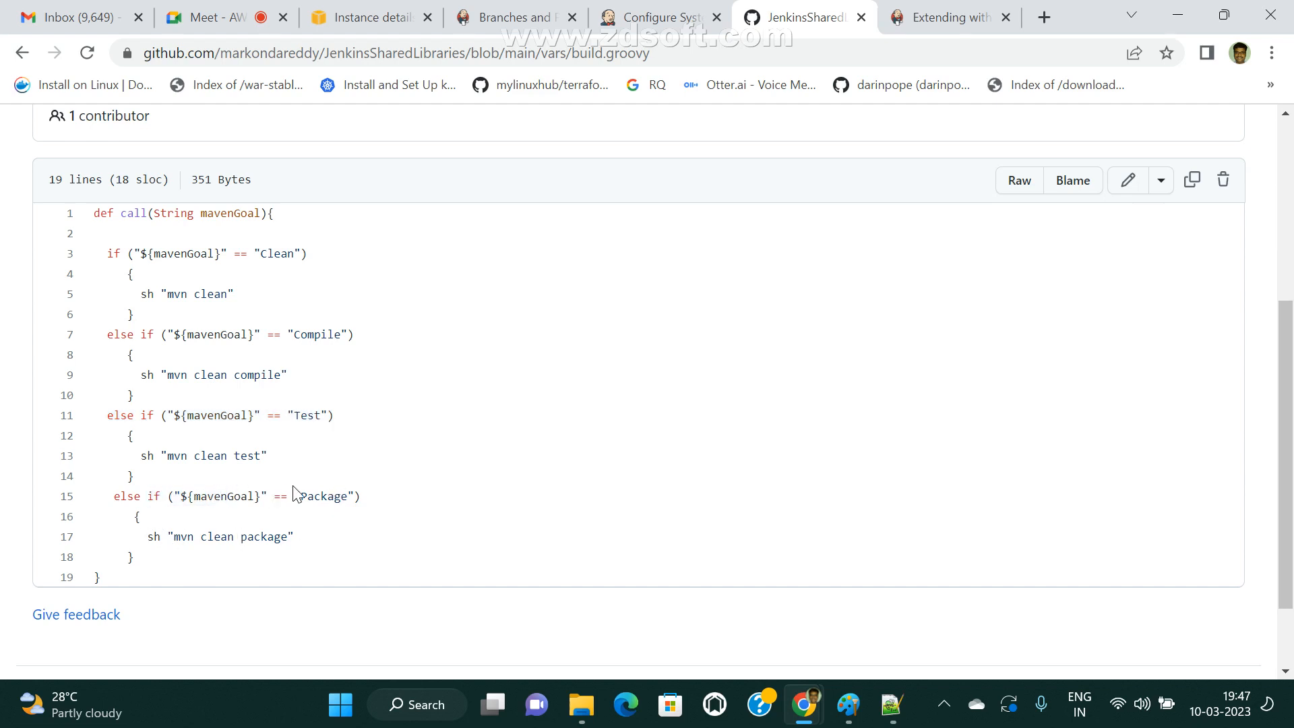
left_click_drag(293, 496, 342, 496)
left_click_drag(148, 537, 93, 536)
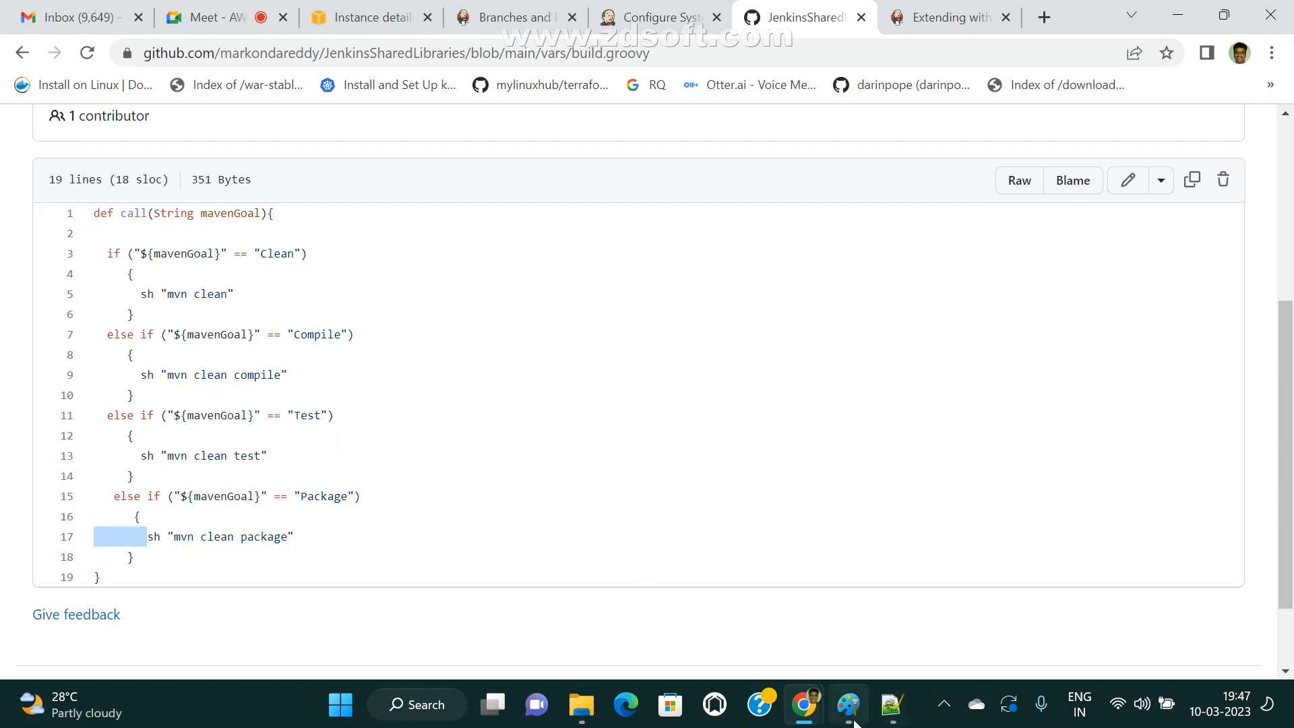
Switch to Jenkins_Pipelines.txt in Notepad++ and examine the step commands in the Clean, Package and Artifact stages.
left_click(891, 704)
scroll(373, 446, "down", 2)
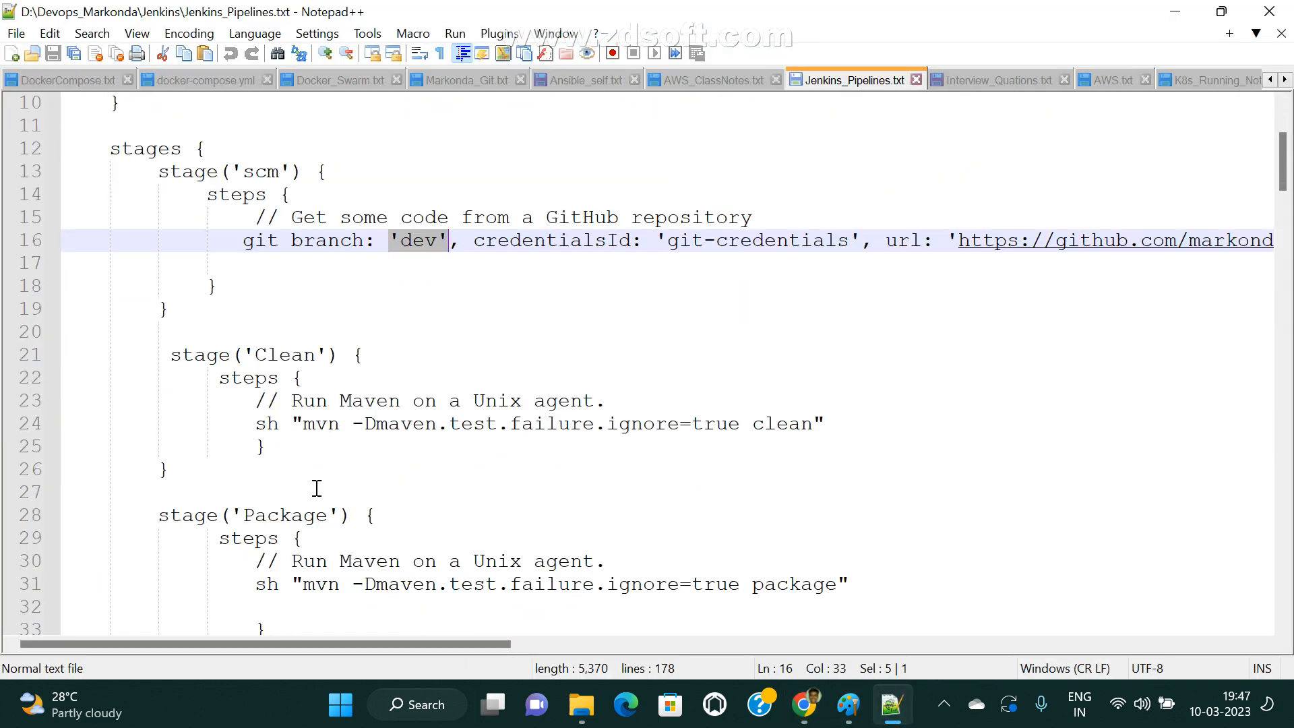
left_click_drag(254, 424, 910, 398)
scroll(536, 477, "down", 3)
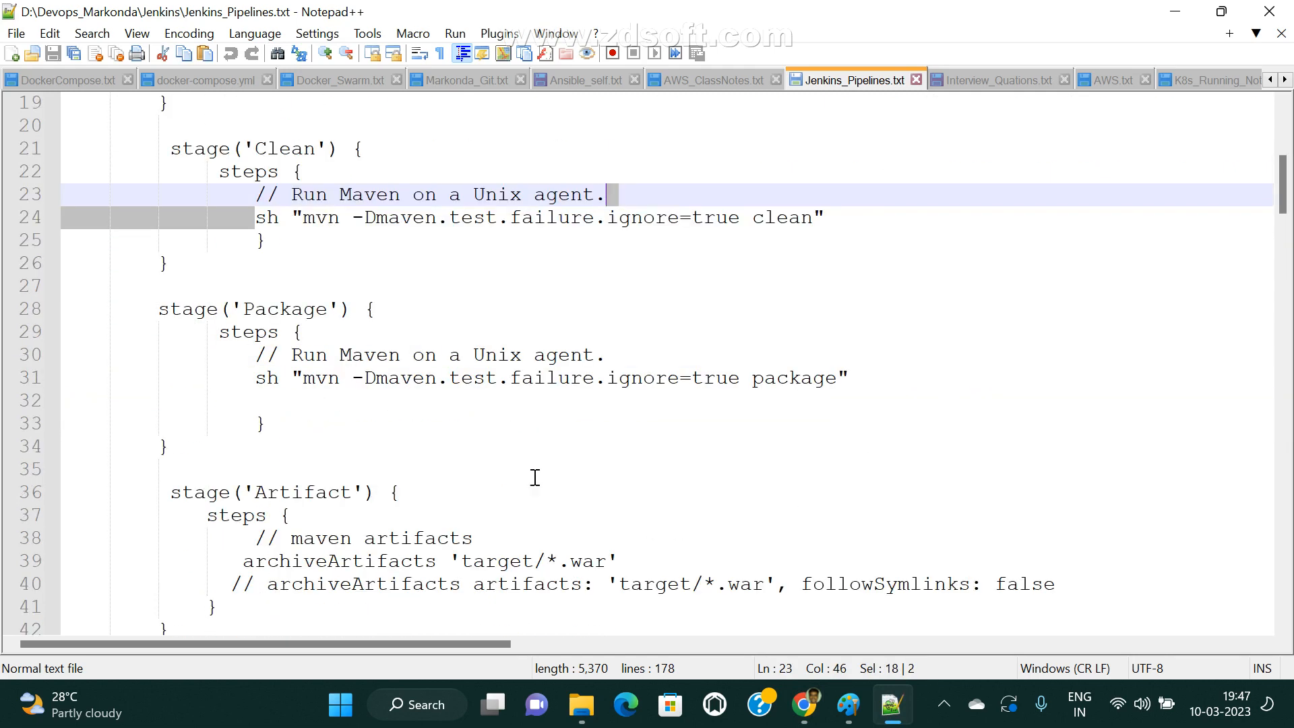
left_click_drag(240, 378, 1026, 370)
scroll(1028, 418, "down", 2)
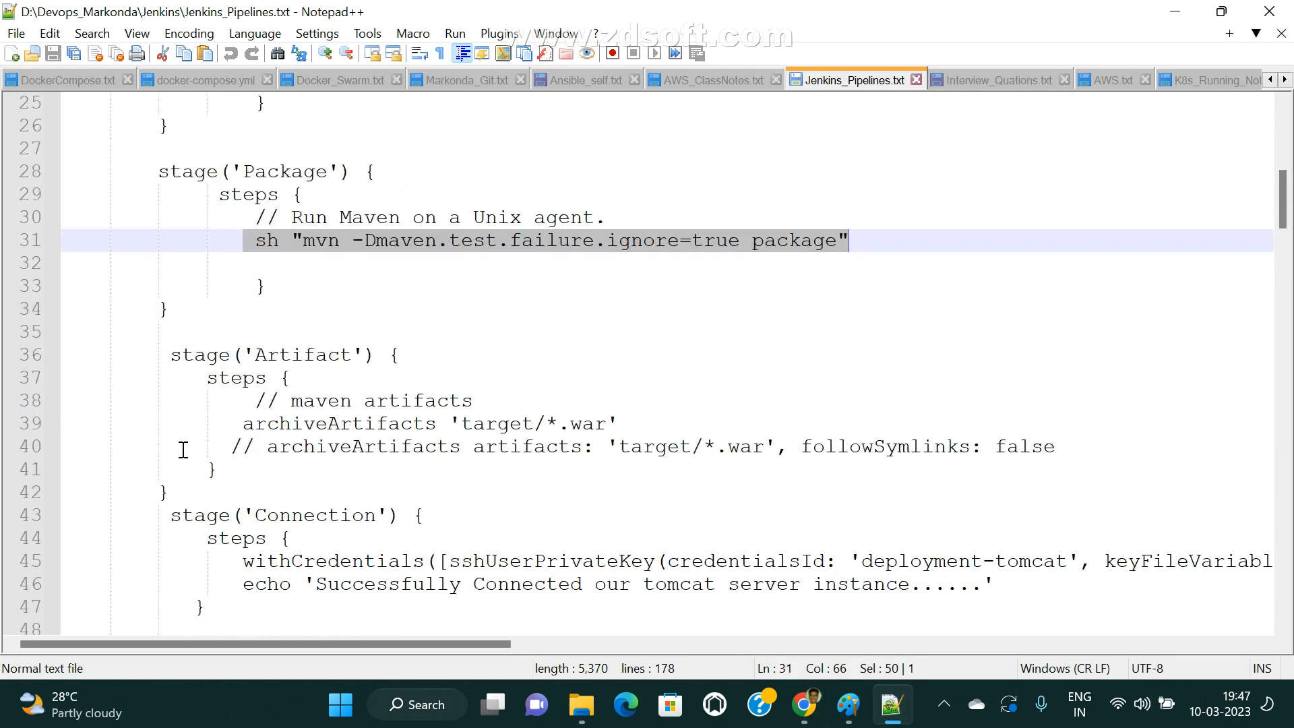
left_click_drag(180, 447, 1135, 465)
scroll(912, 508, "down", 3)
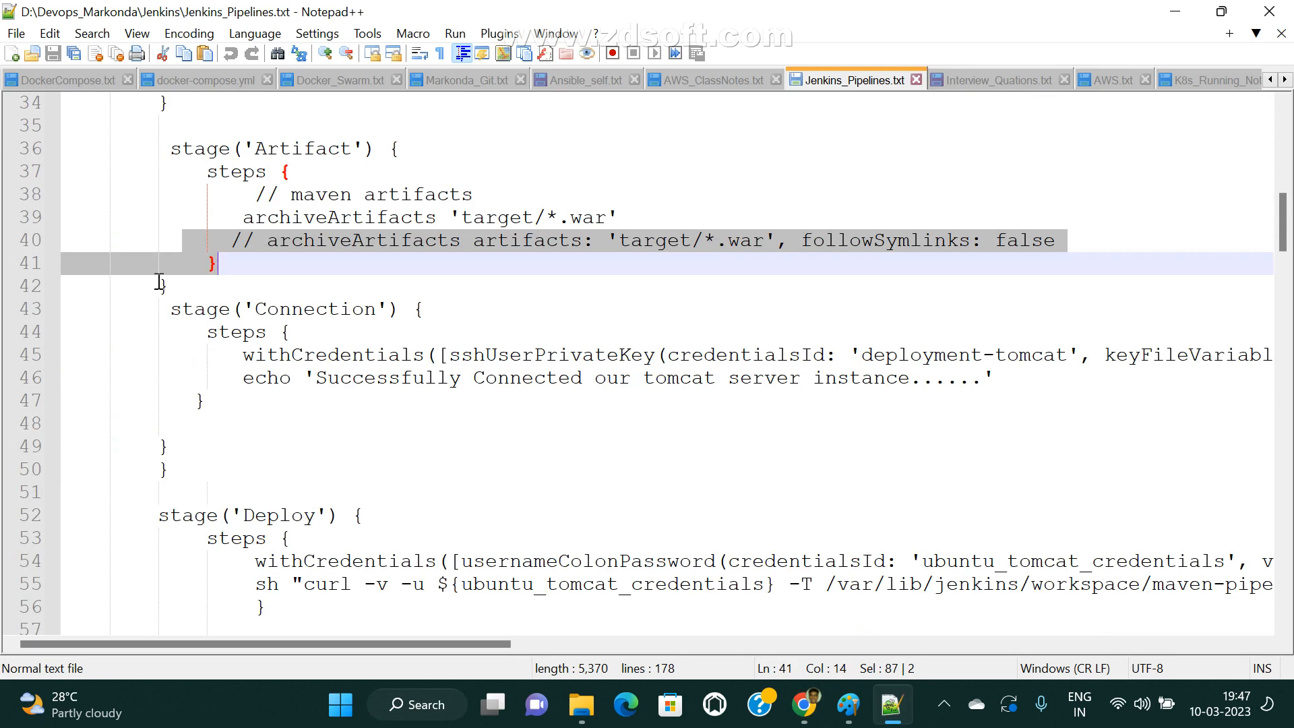
left_click(326, 295)
Re-examine the Clean stage's mvn command and the scm stage's git checkout step in Jenkins_Pipelines.txt.
scroll(439, 467, "up", 3)
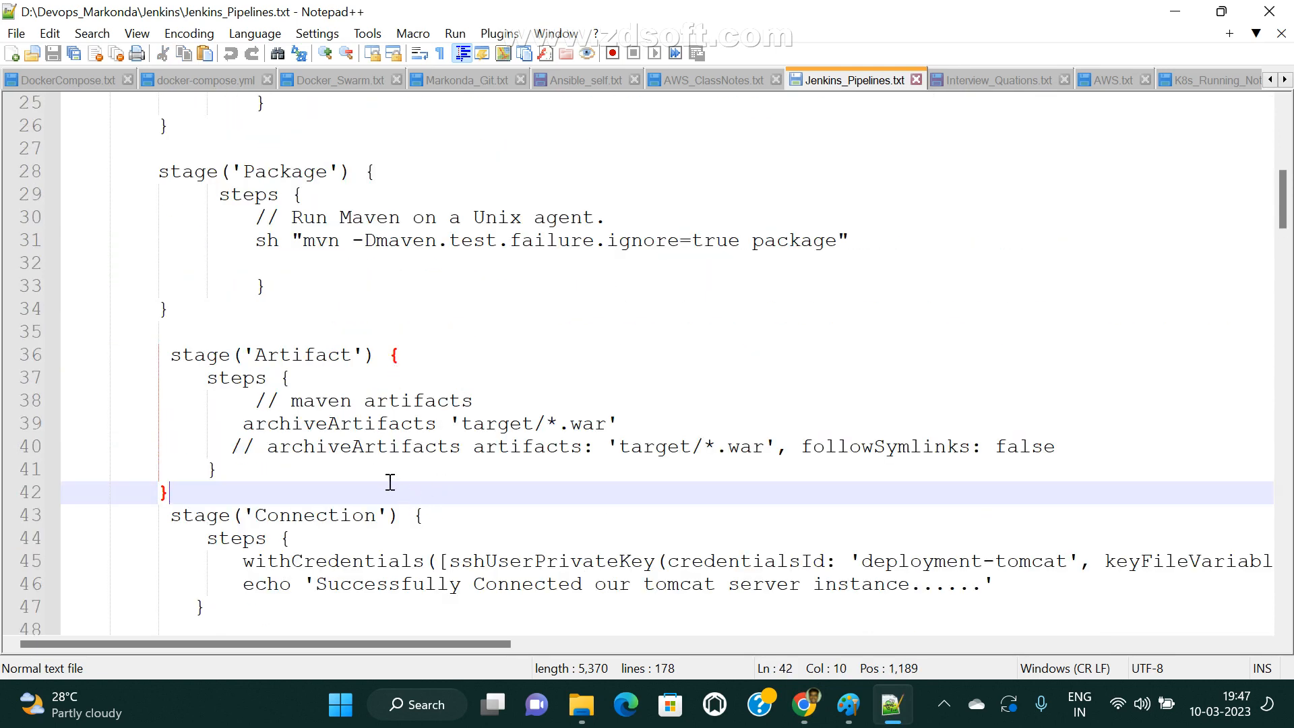
scroll(347, 290, "up", 3)
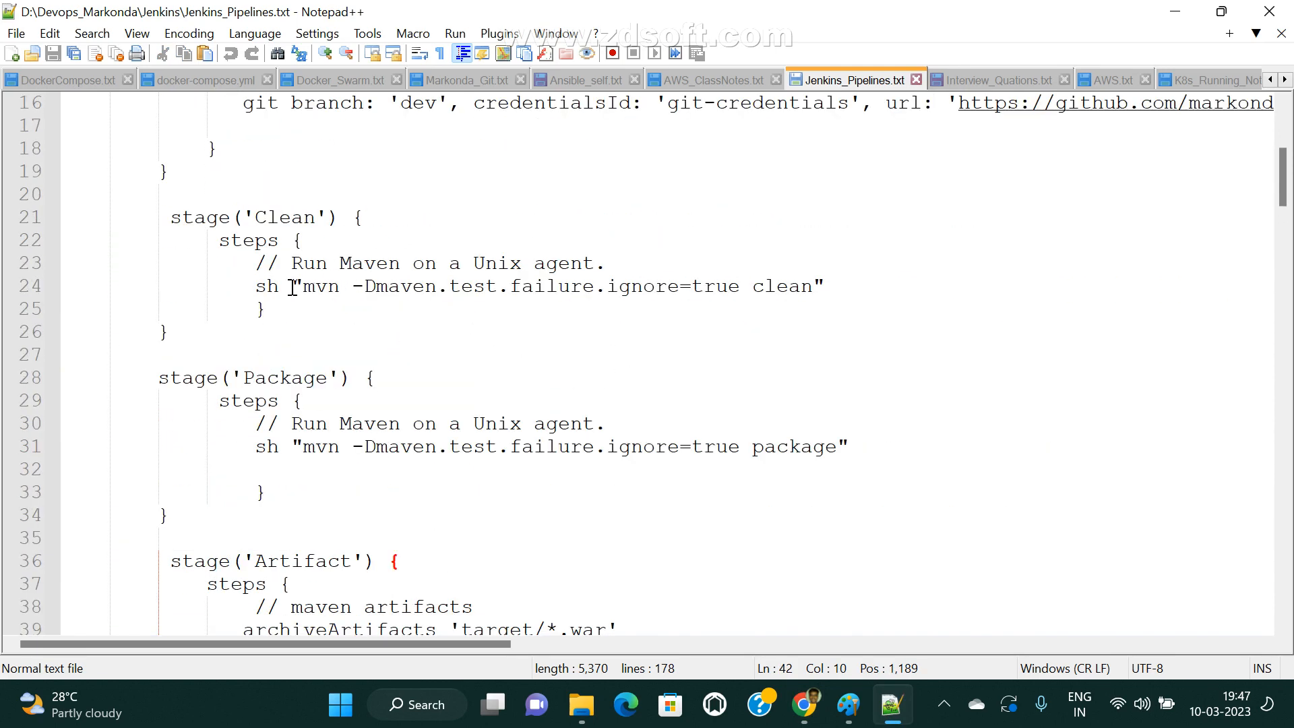
left_click_drag(292, 288, 838, 280)
left_click(632, 340)
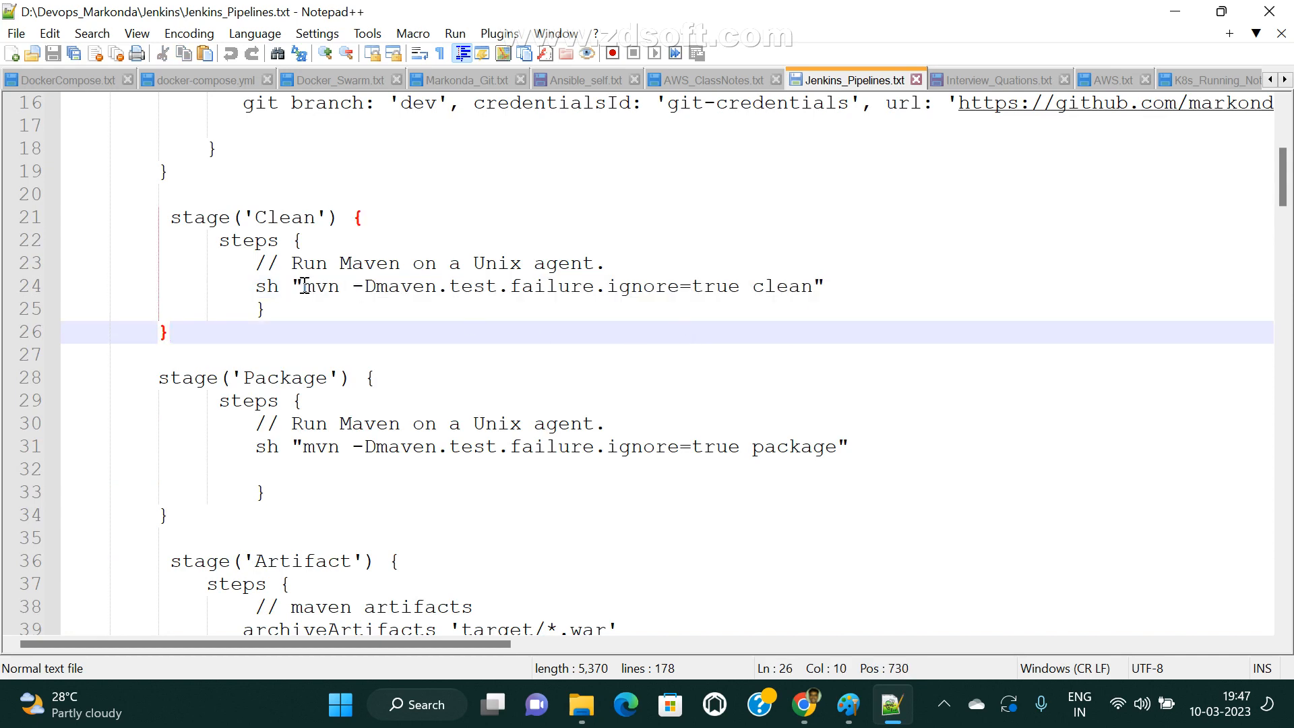
left_click_drag(305, 285, 872, 283)
scroll(919, 358, "up", 3)
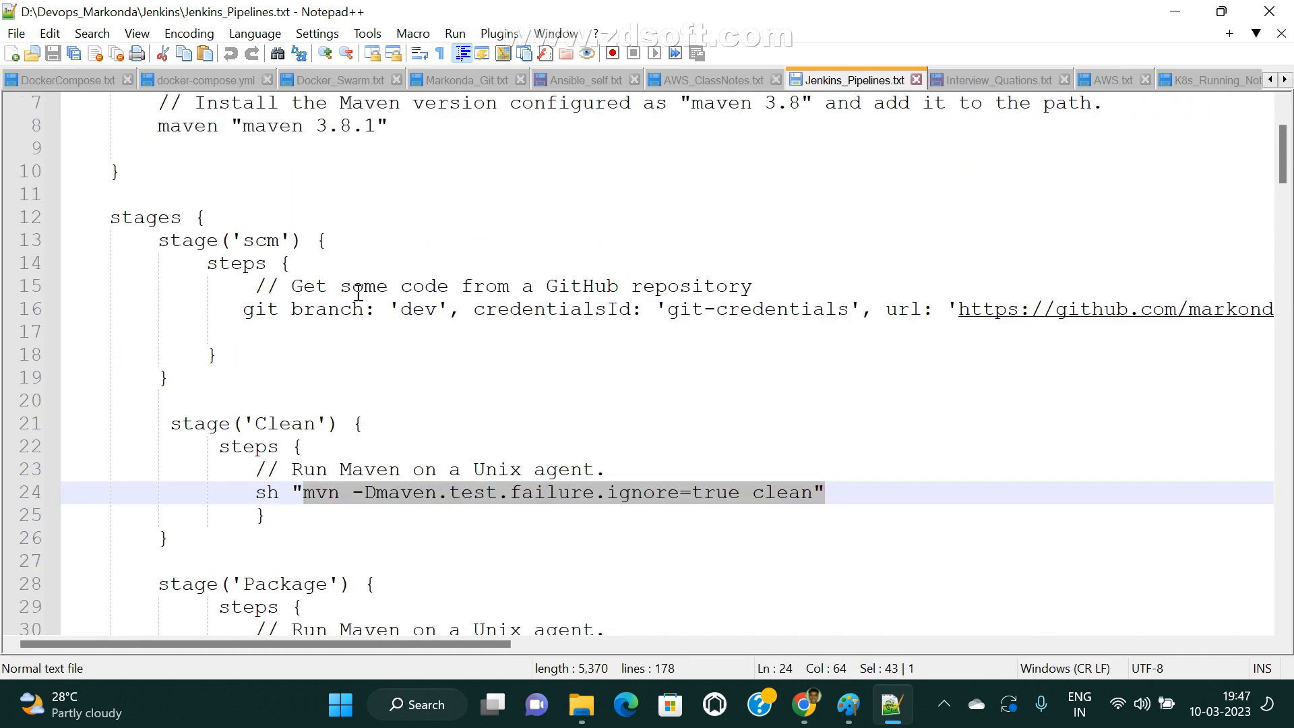
left_click_drag(232, 303, 858, 292)
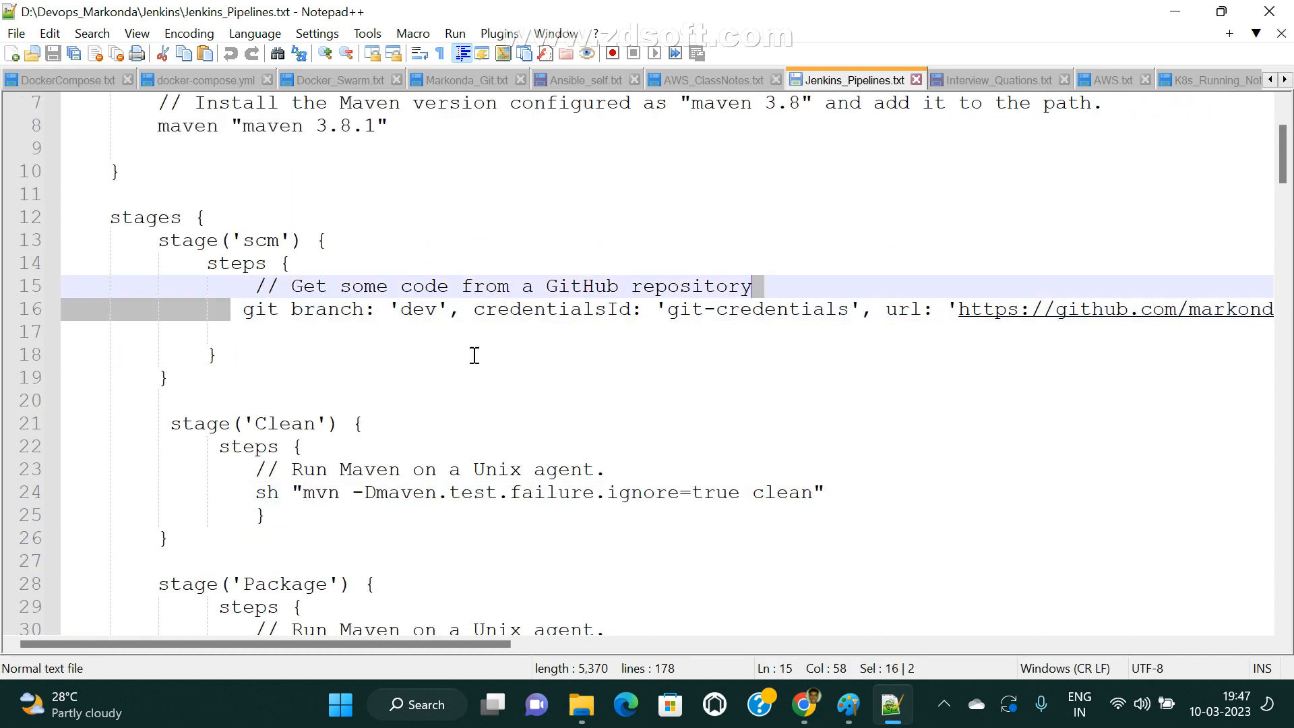
left_click_drag(291, 263, 139, 257)
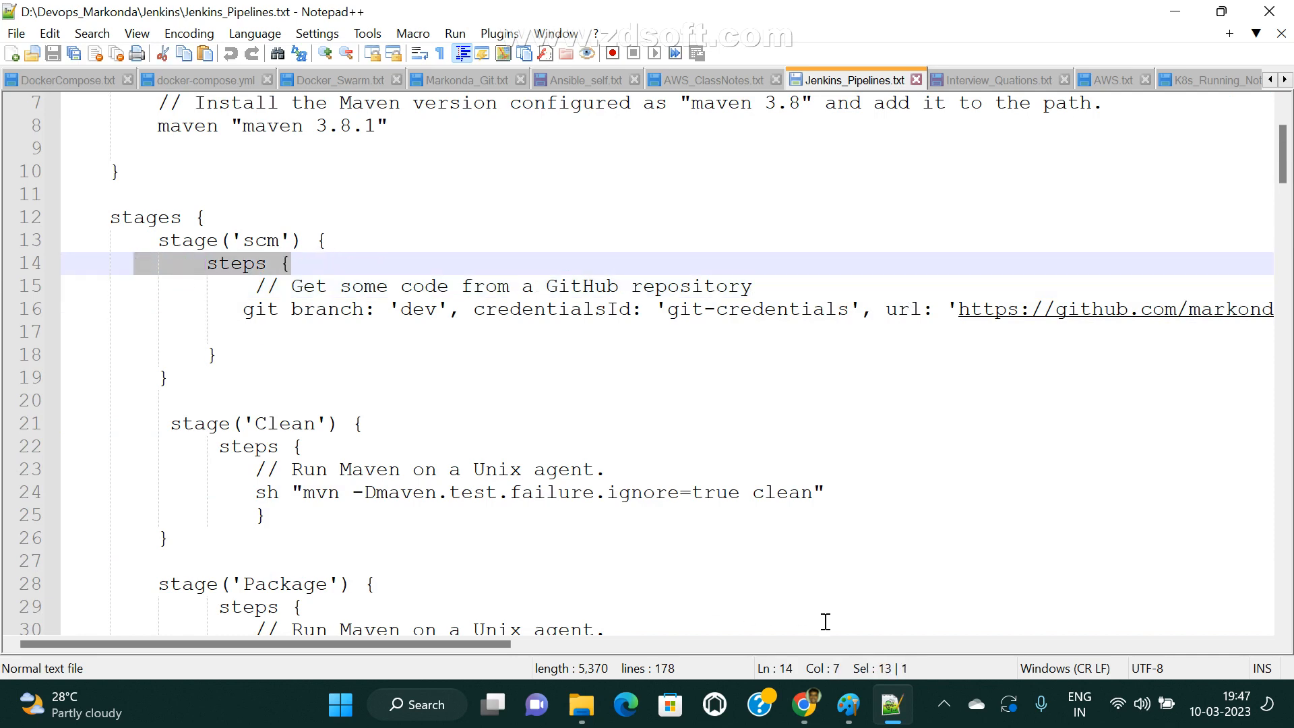
Return to Chrome and show the beginning of the Jenkins documentation page Extending with Shared Libraries.
mouse_move(803, 704)
left_click(679, 627)
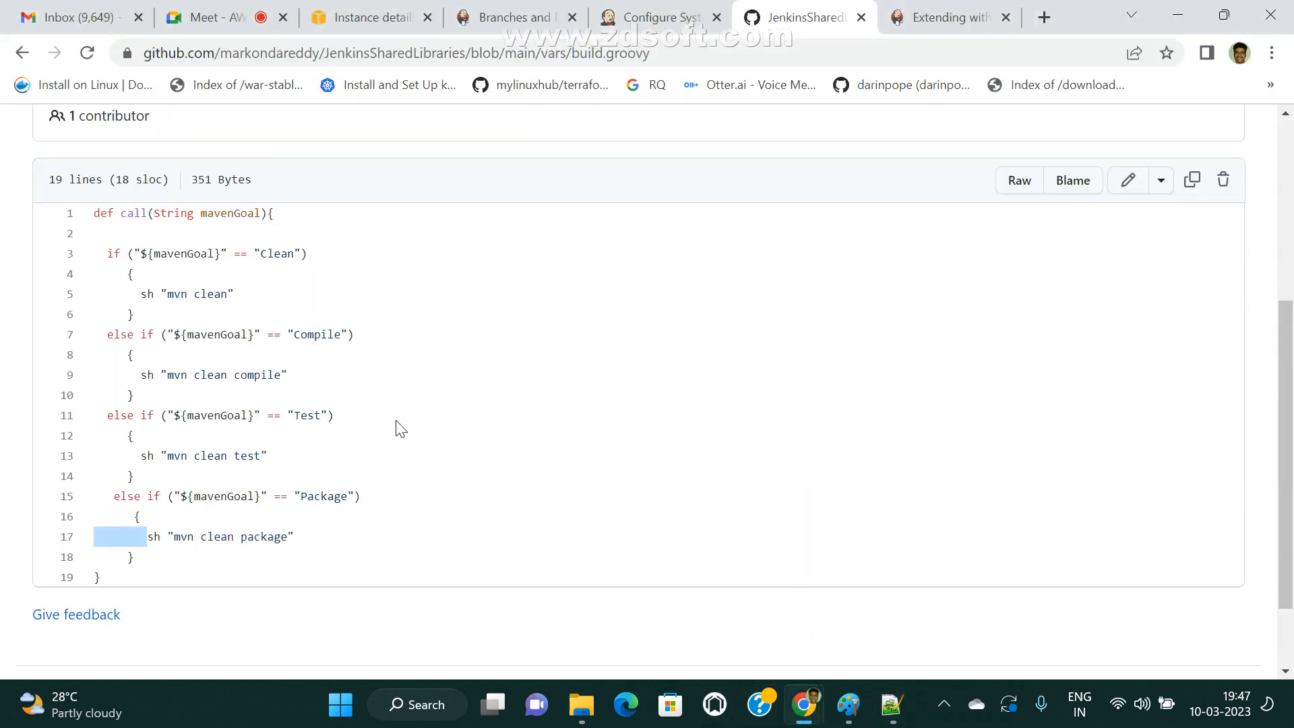
scroll(472, 391, "up", 10)
left_click(943, 17)
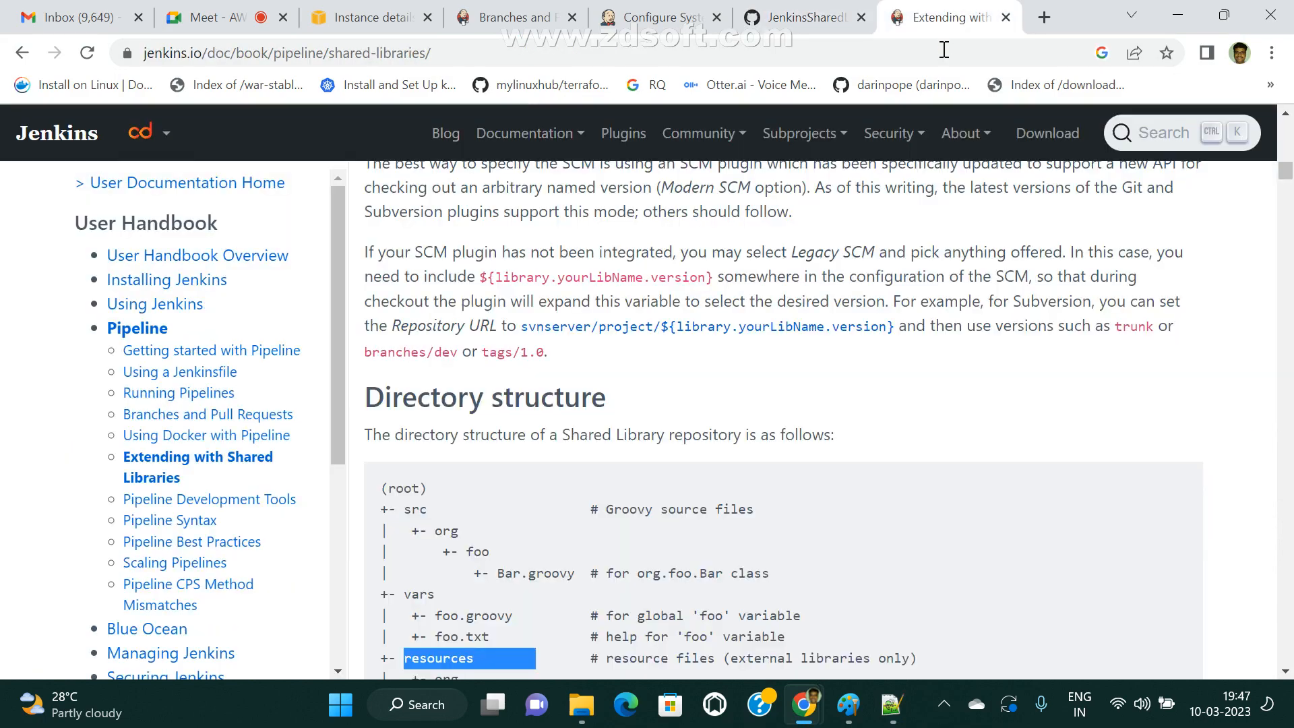
scroll(602, 409, "up", 15)
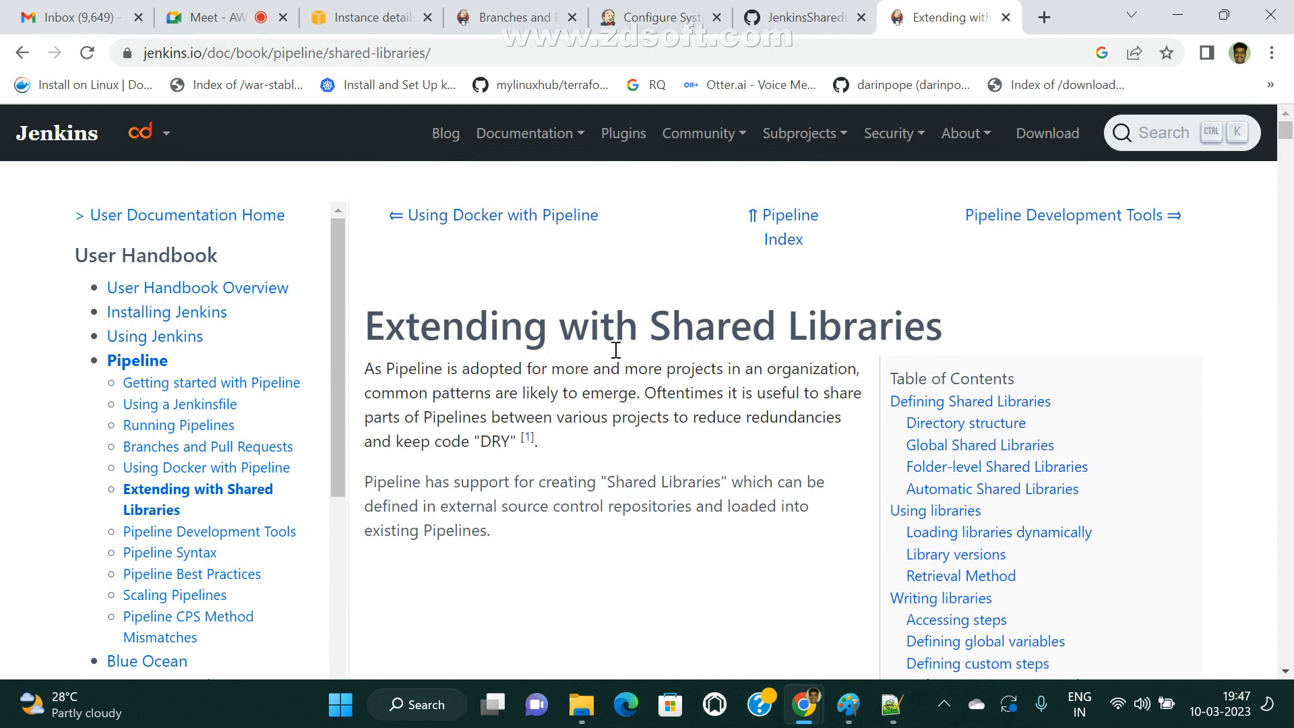
Highlight Shared Libraries in the Extending with Shared Libraries heading and review the page's introduction.
left_click_drag(644, 325, 963, 341)
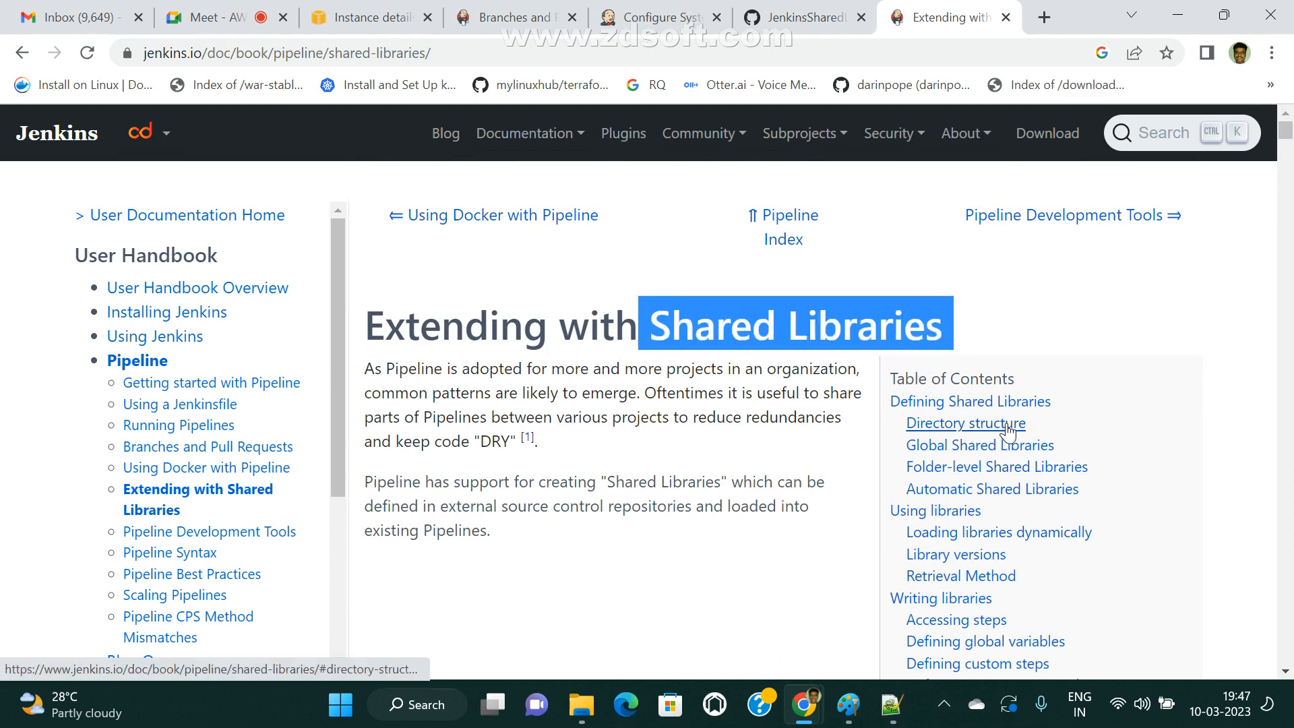
left_click(723, 499)
left_click_drag(648, 326, 995, 323)
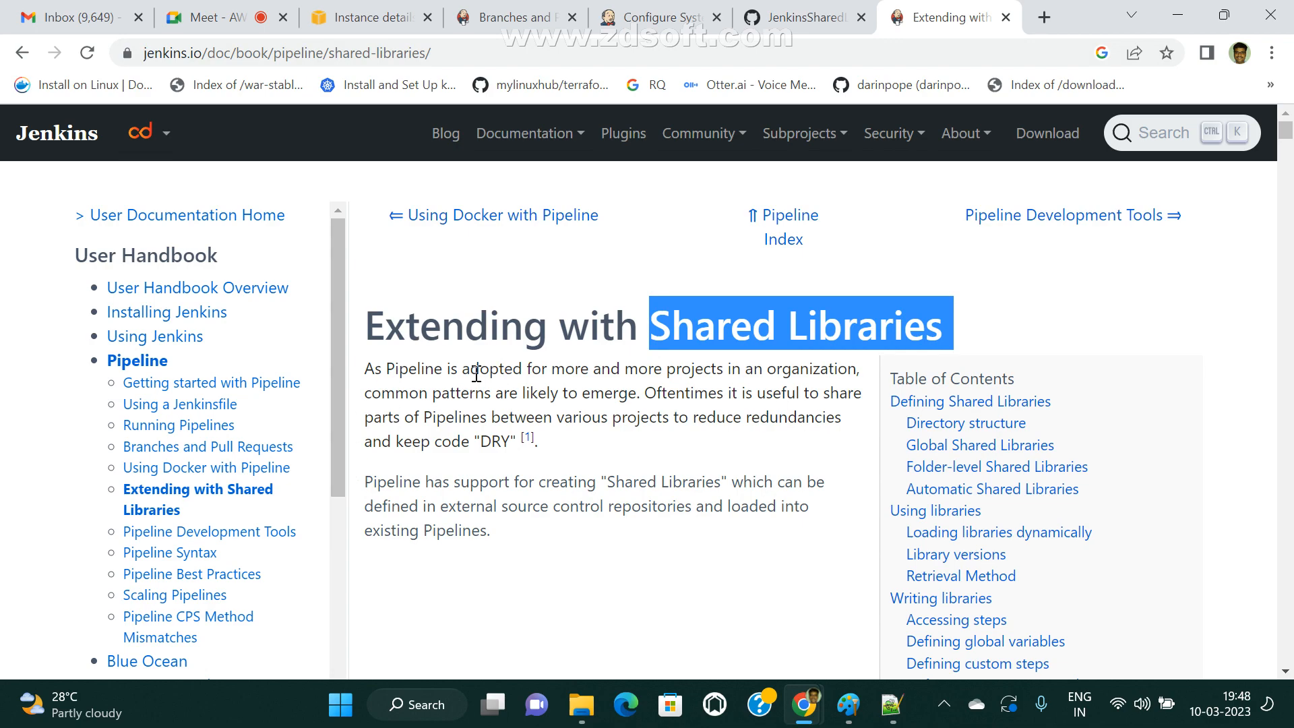
scroll(600, 368, "down", 5)
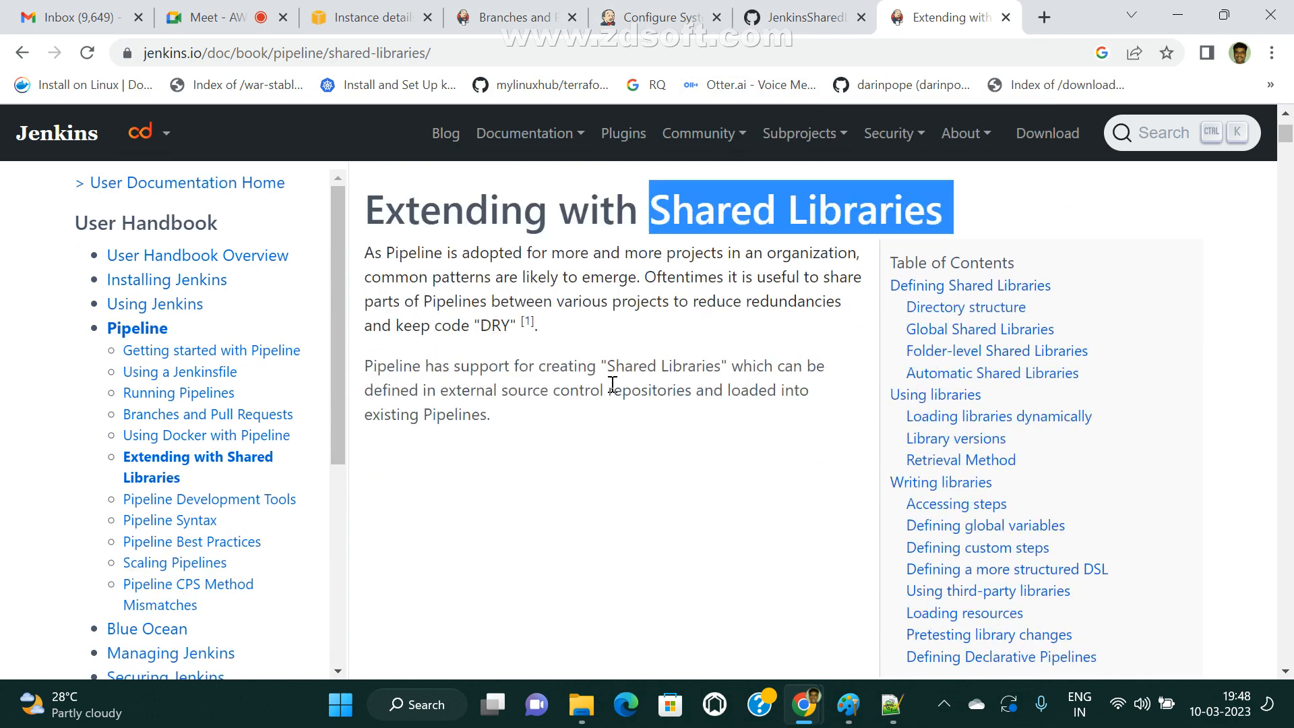
scroll(610, 361, "up", 5)
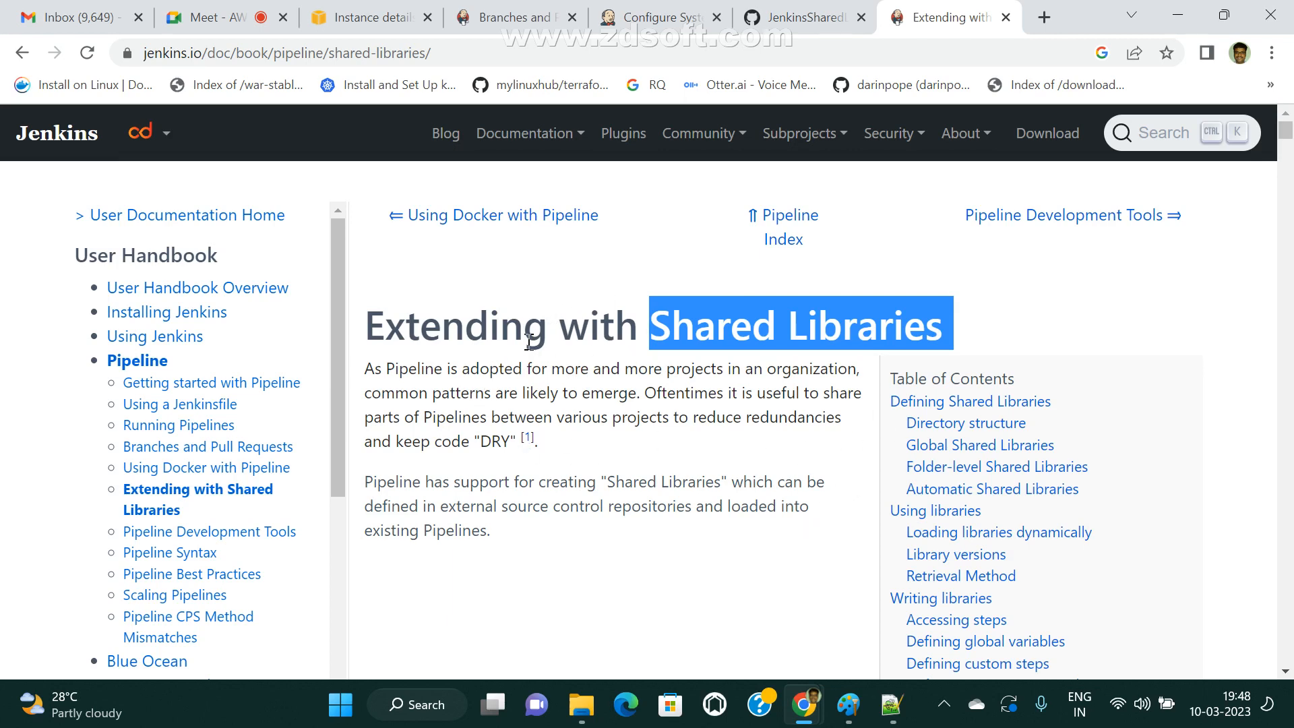
left_click_drag(681, 340, 1146, 349)
Return to the Jenkins configuration page, leave it without saving, and reopen Configure System from Manage Jenkins.
left_click(200, 27)
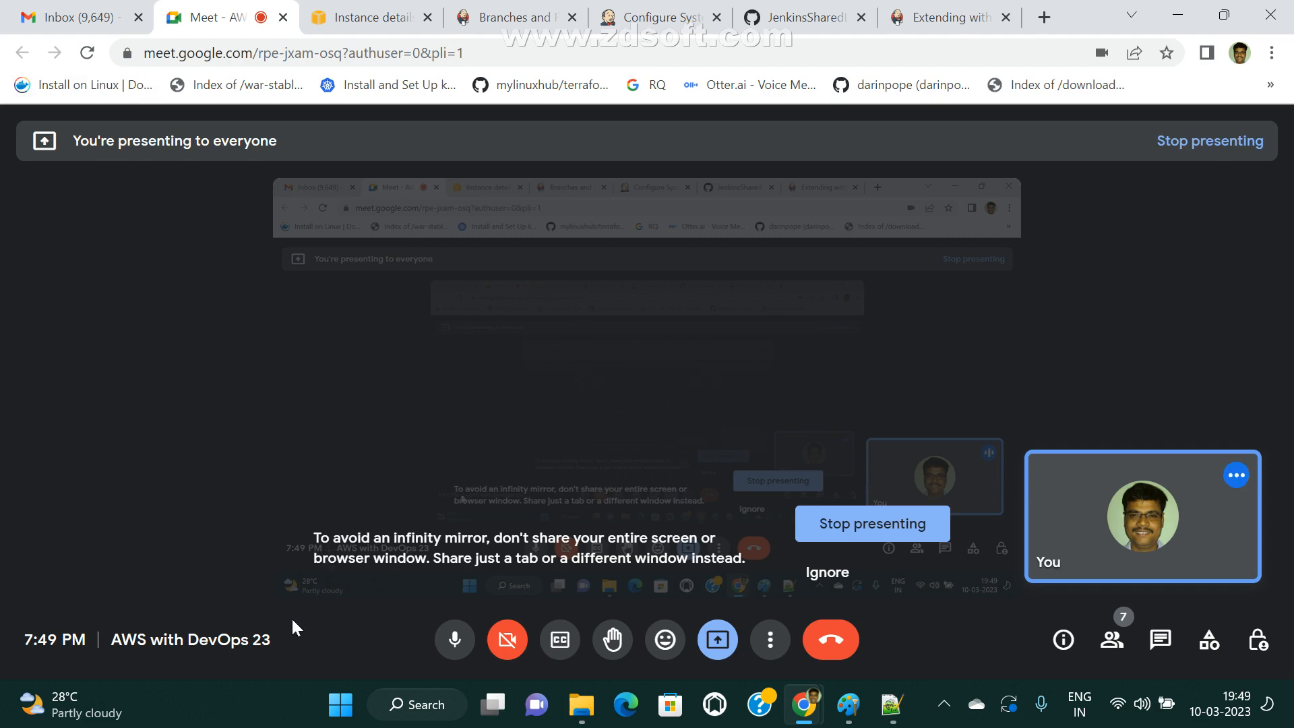
left_click(557, 8)
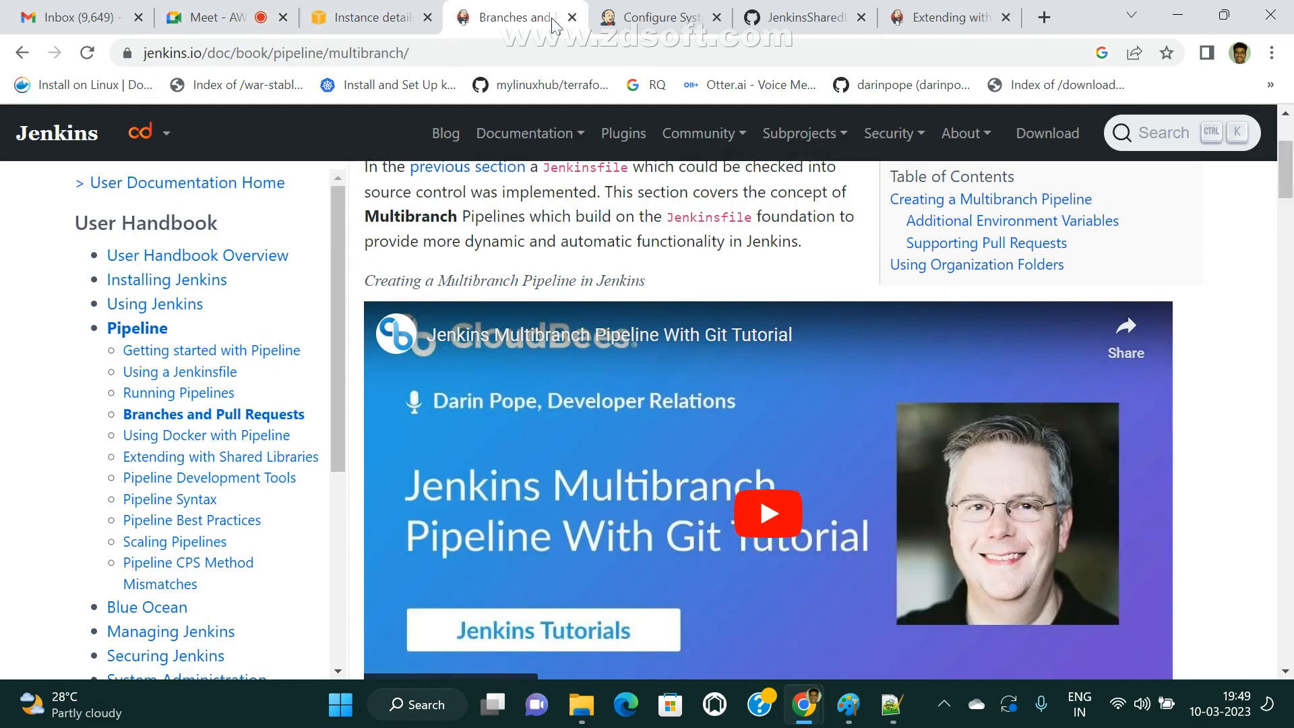
left_click(646, 31)
scroll(679, 361, "up", 10)
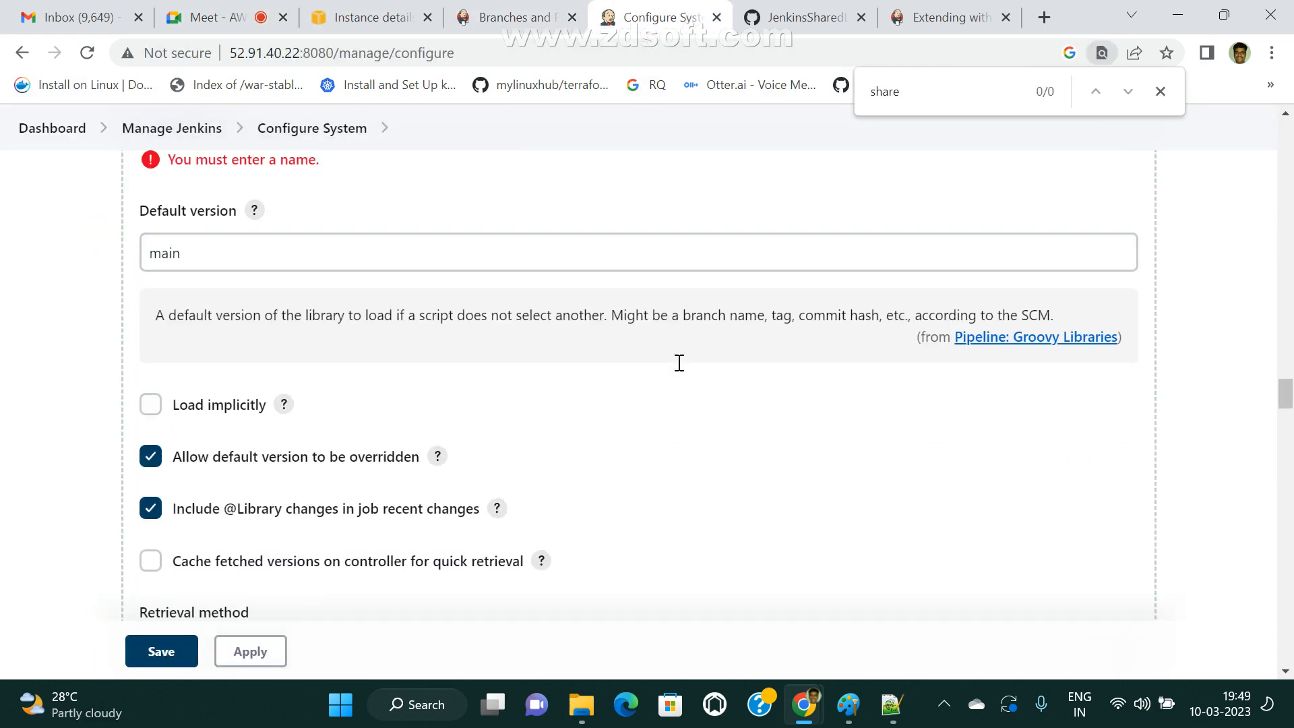
left_click(69, 130)
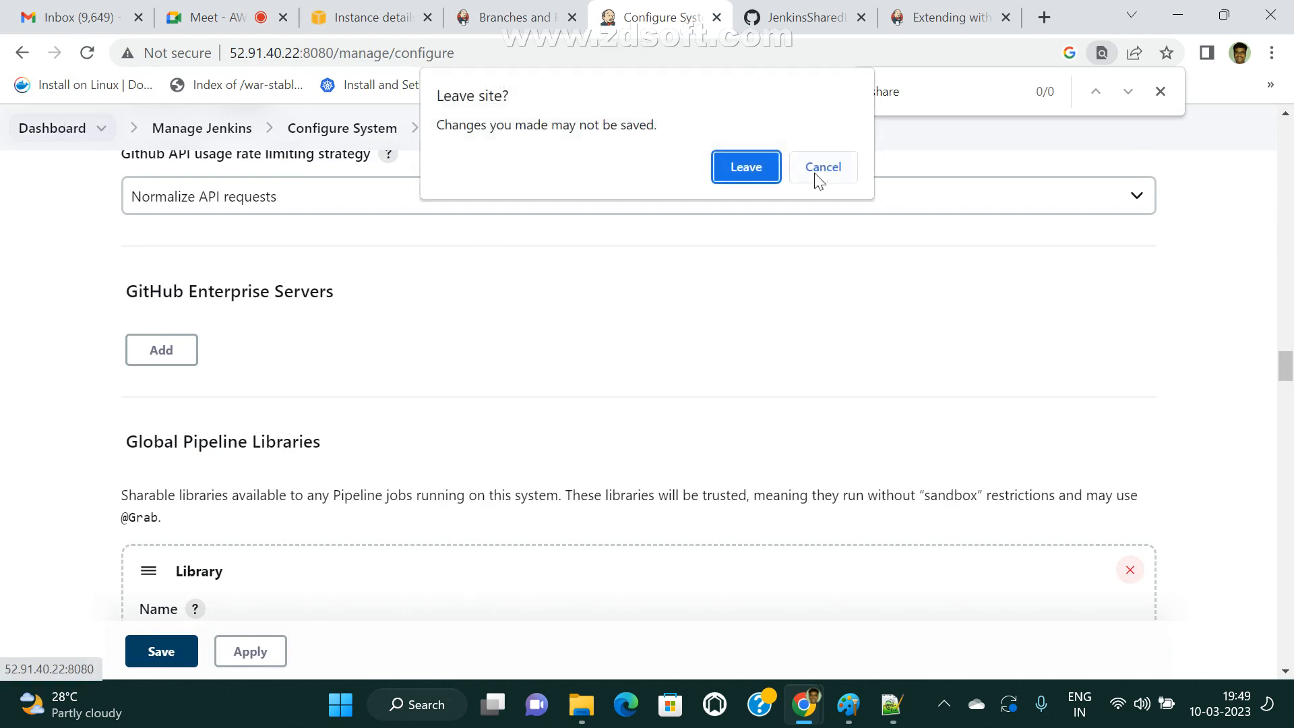
left_click(766, 173)
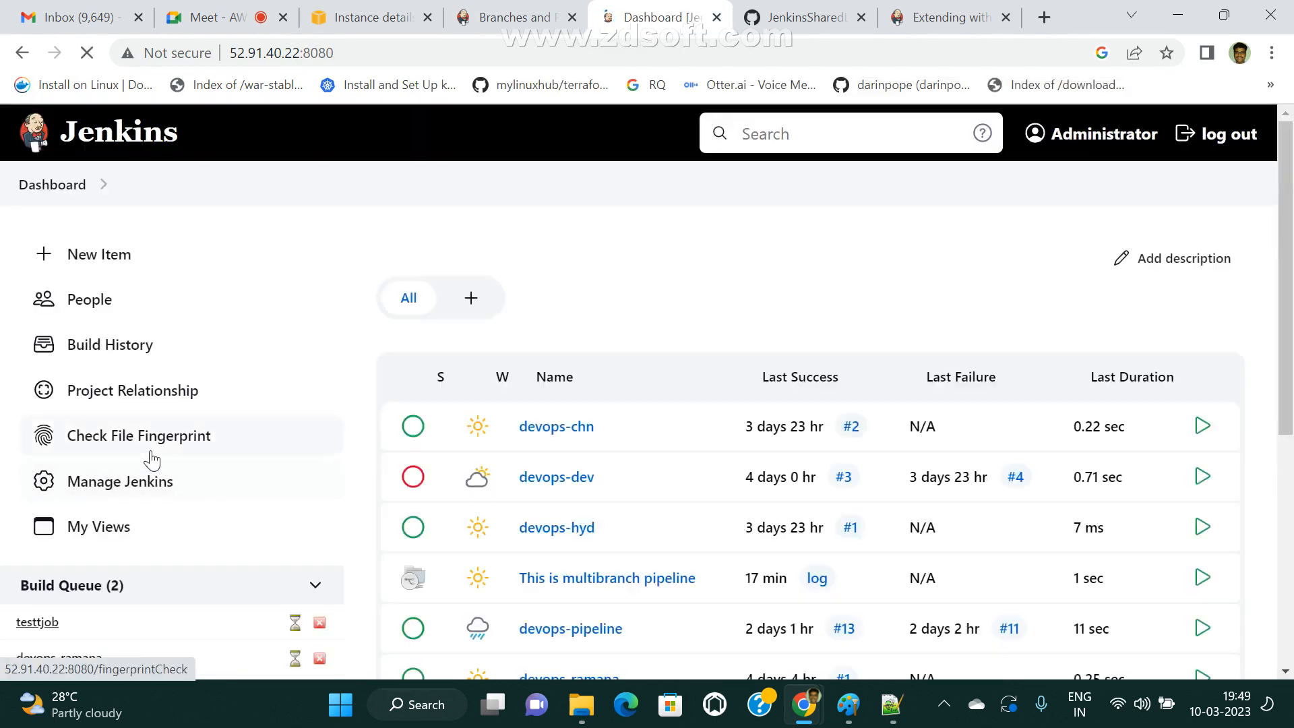
left_click(121, 480)
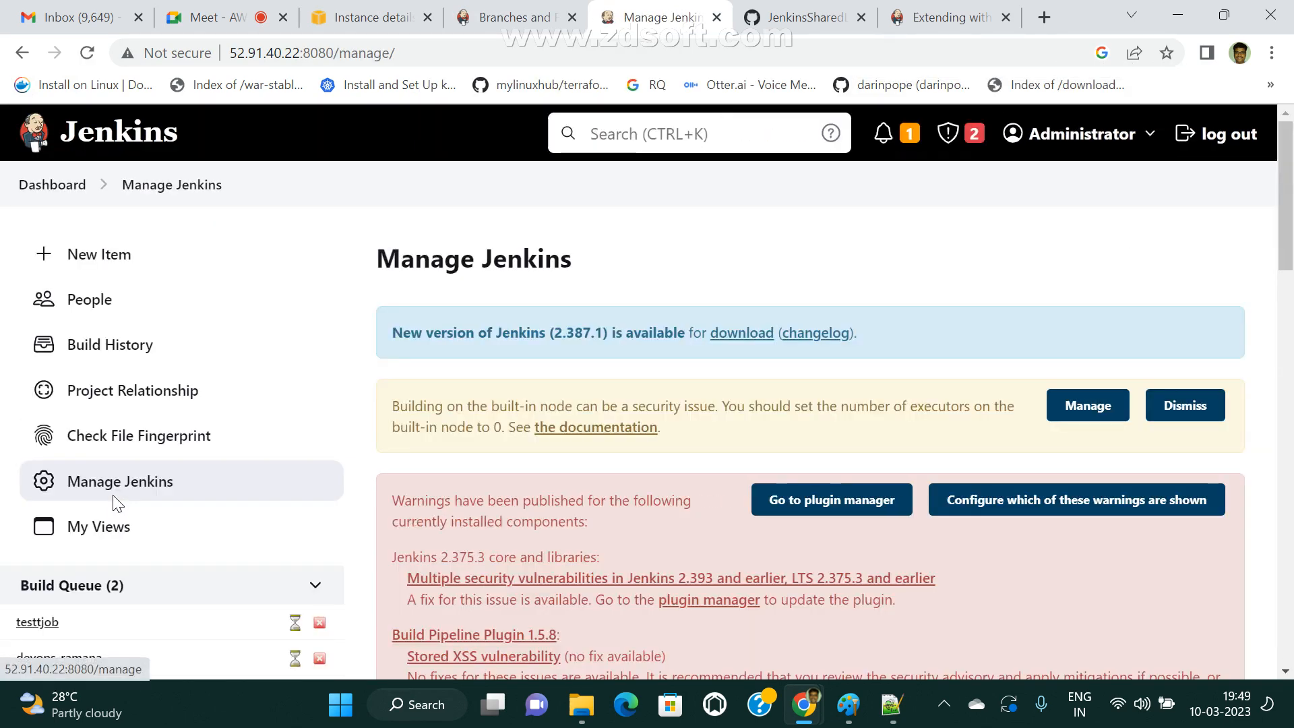
scroll(118, 504, "down", 5)
left_click(492, 565)
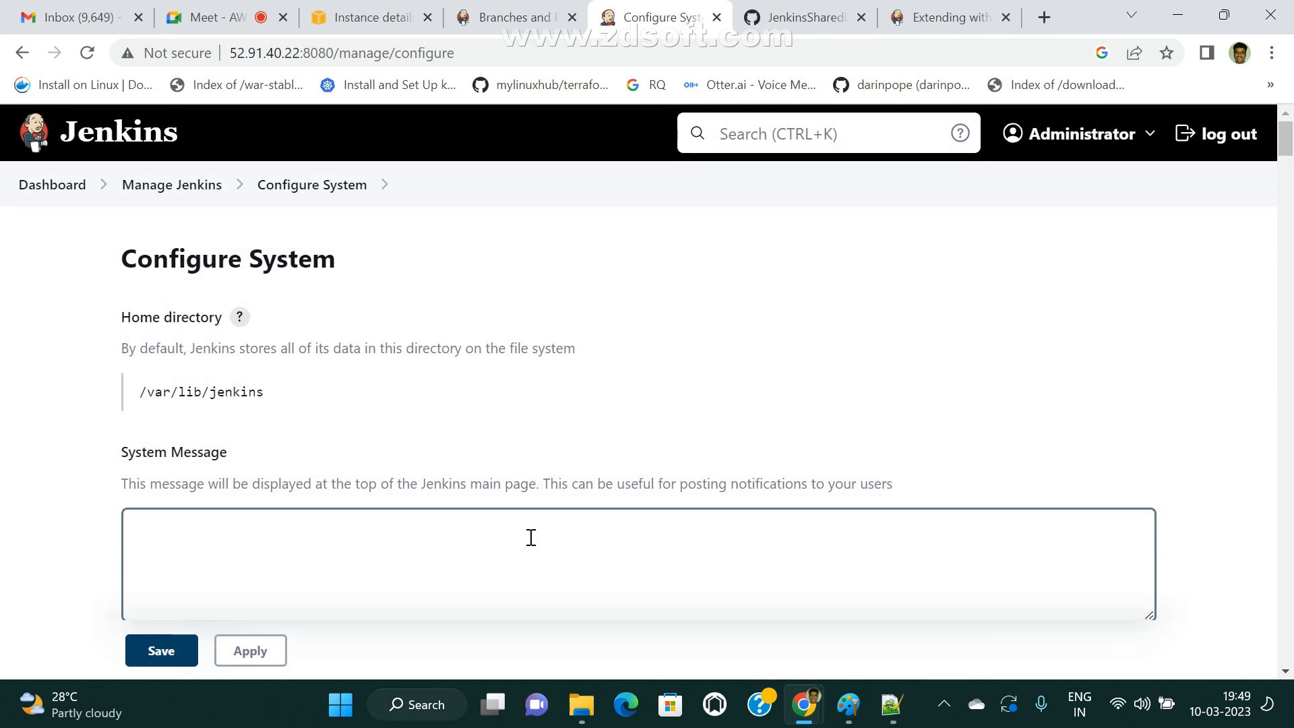
Find "shar" on the Configure System page and read the Global Pipeline Libraries description.
key("ctrl+f")
type("shared")
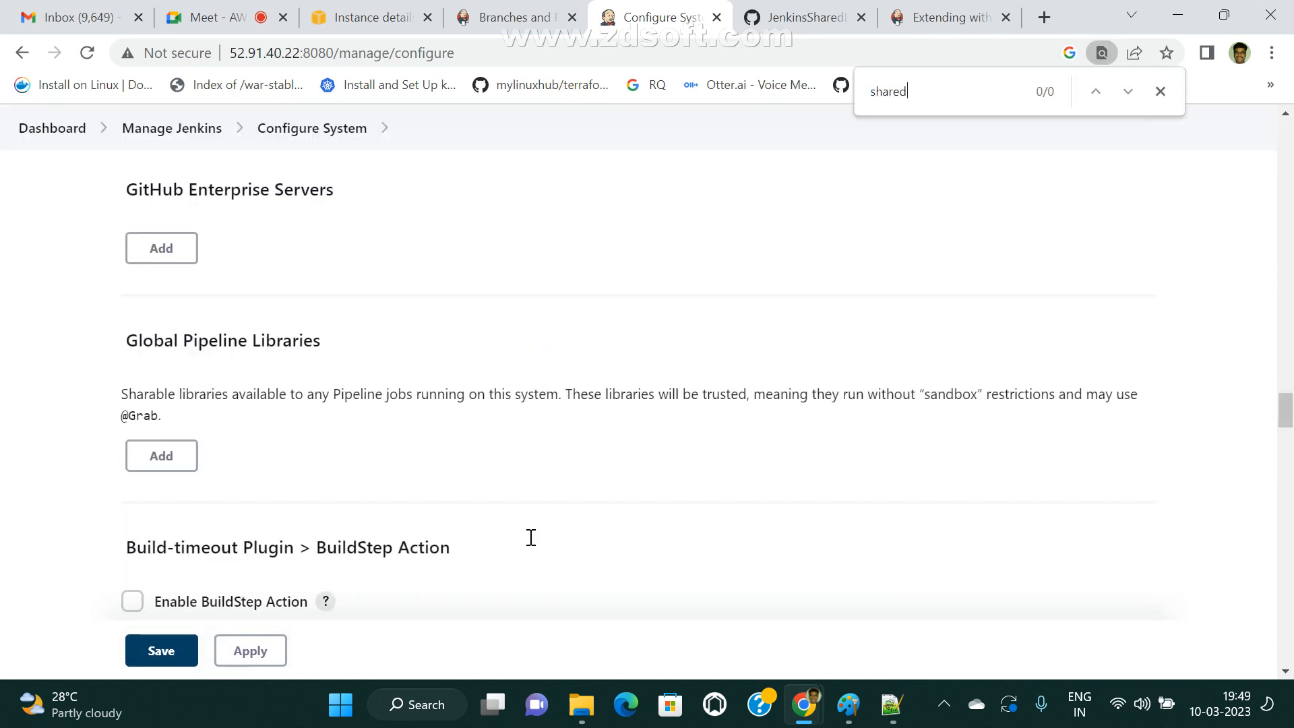
key("BackSpace")
key("BackSpace")
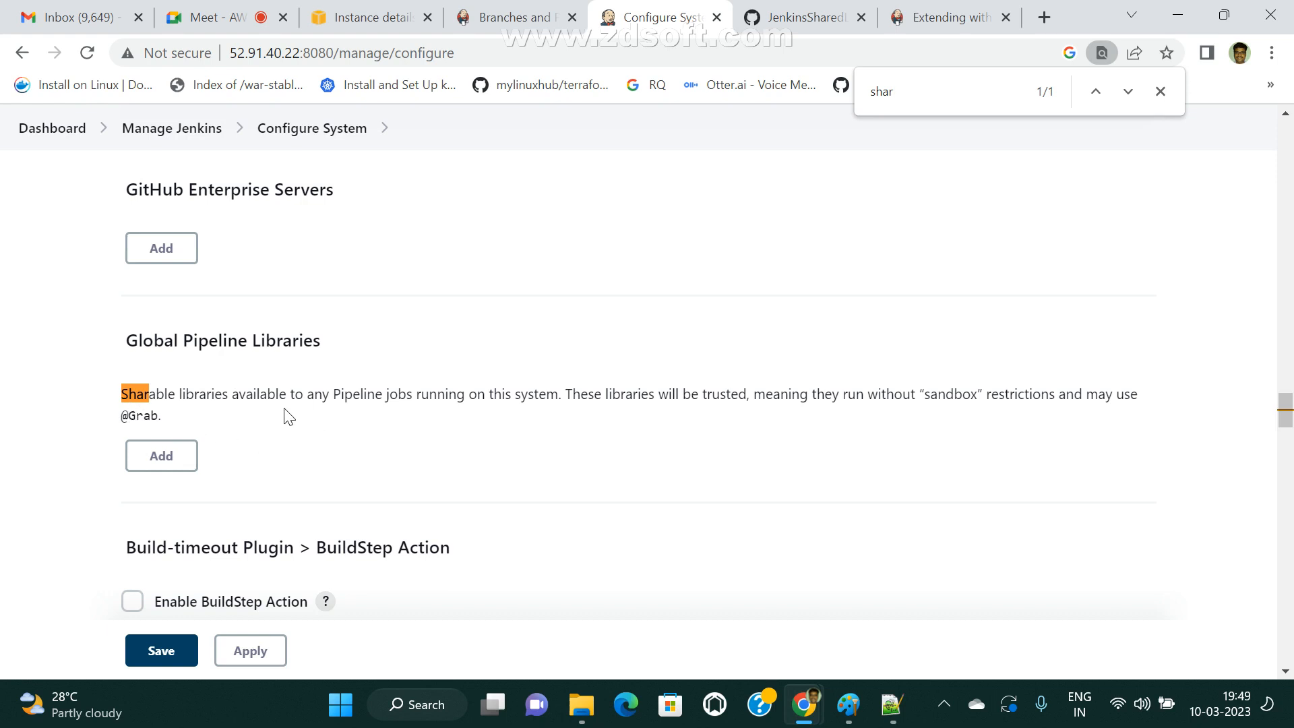
left_click_drag(314, 394, 561, 394)
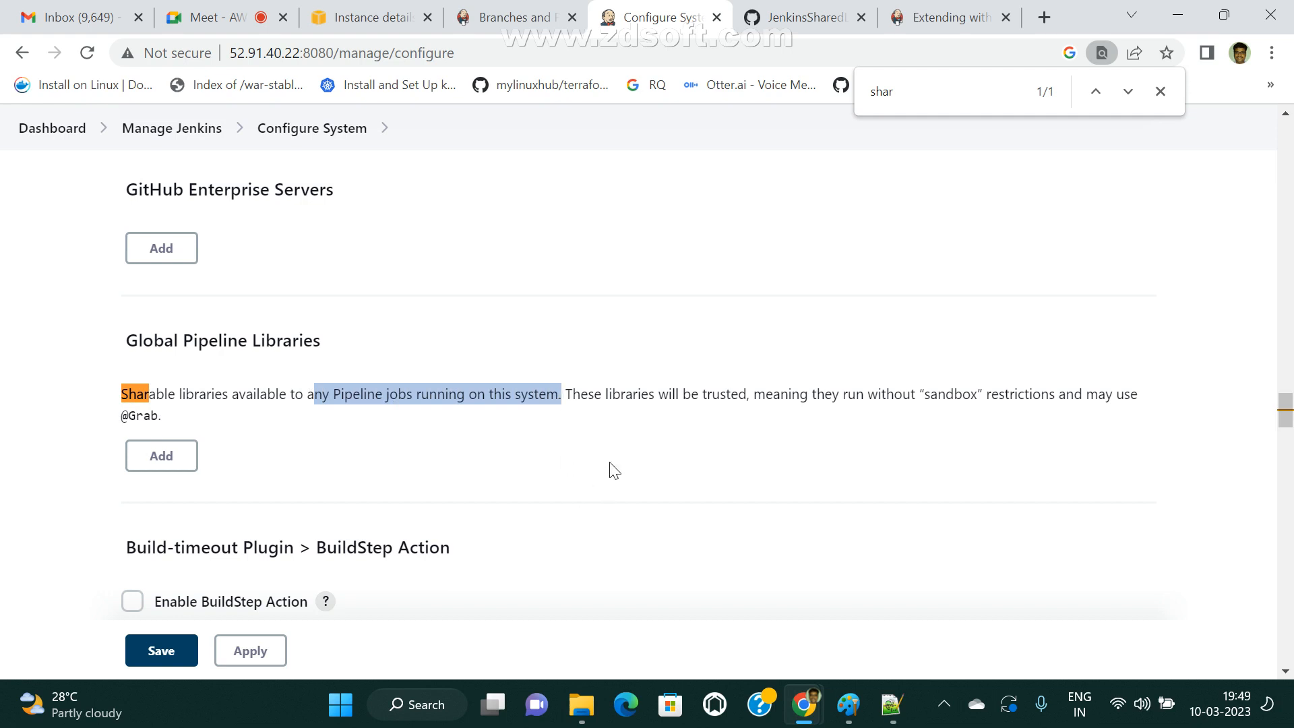
left_click_drag(747, 395, 673, 395)
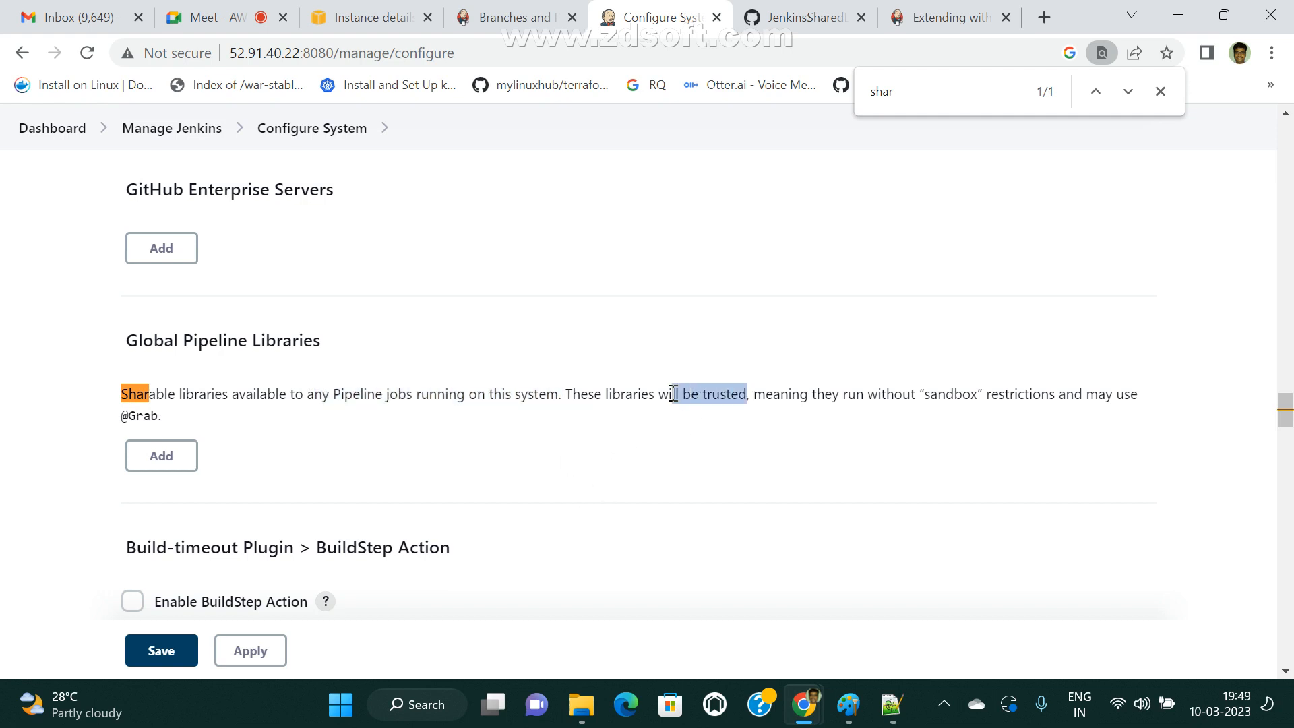
left_click(765, 397)
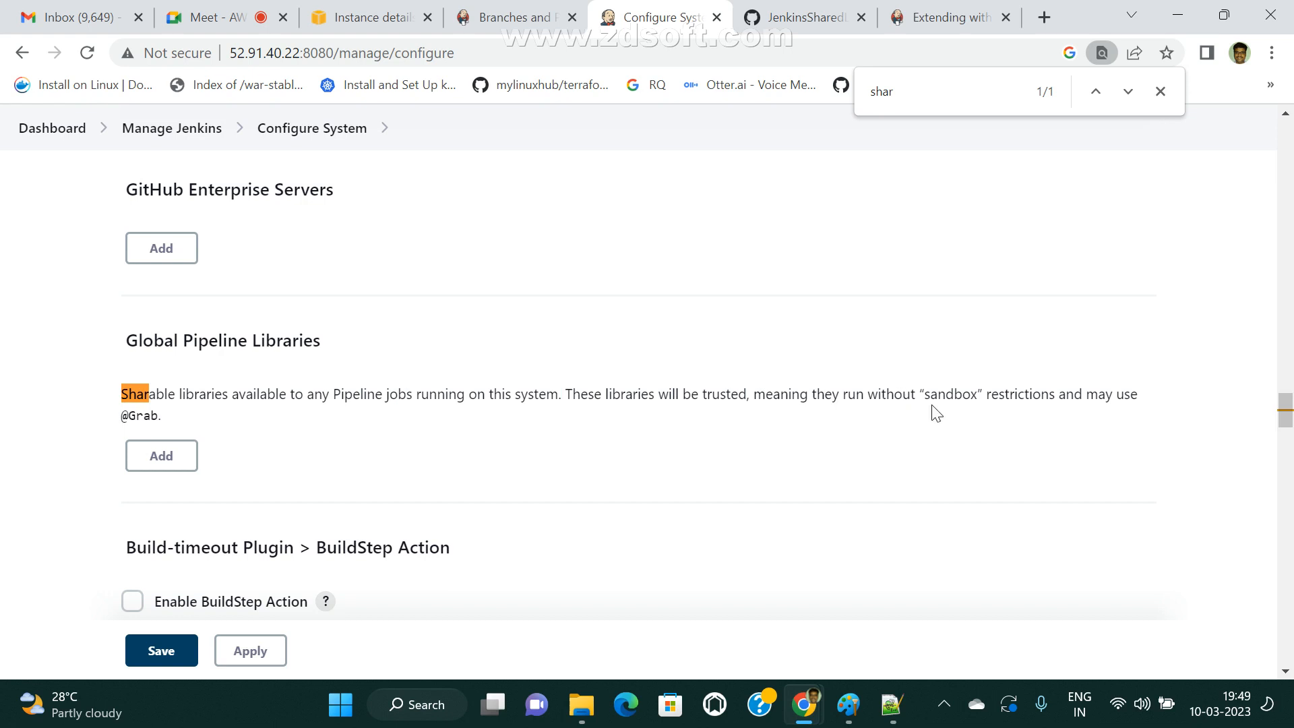
left_click_drag(1176, 404, 214, 452)
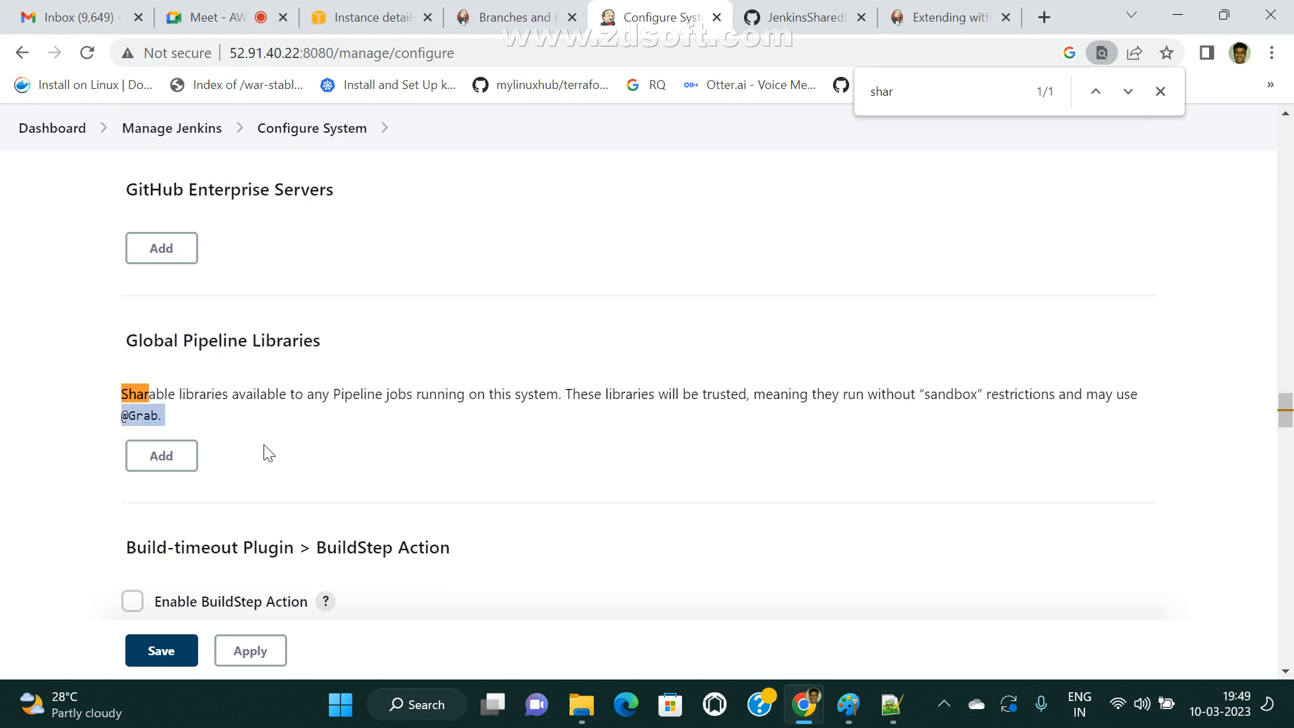
Add a global pipeline library named Devopstestlib with main as its default version.
left_click(170, 458)
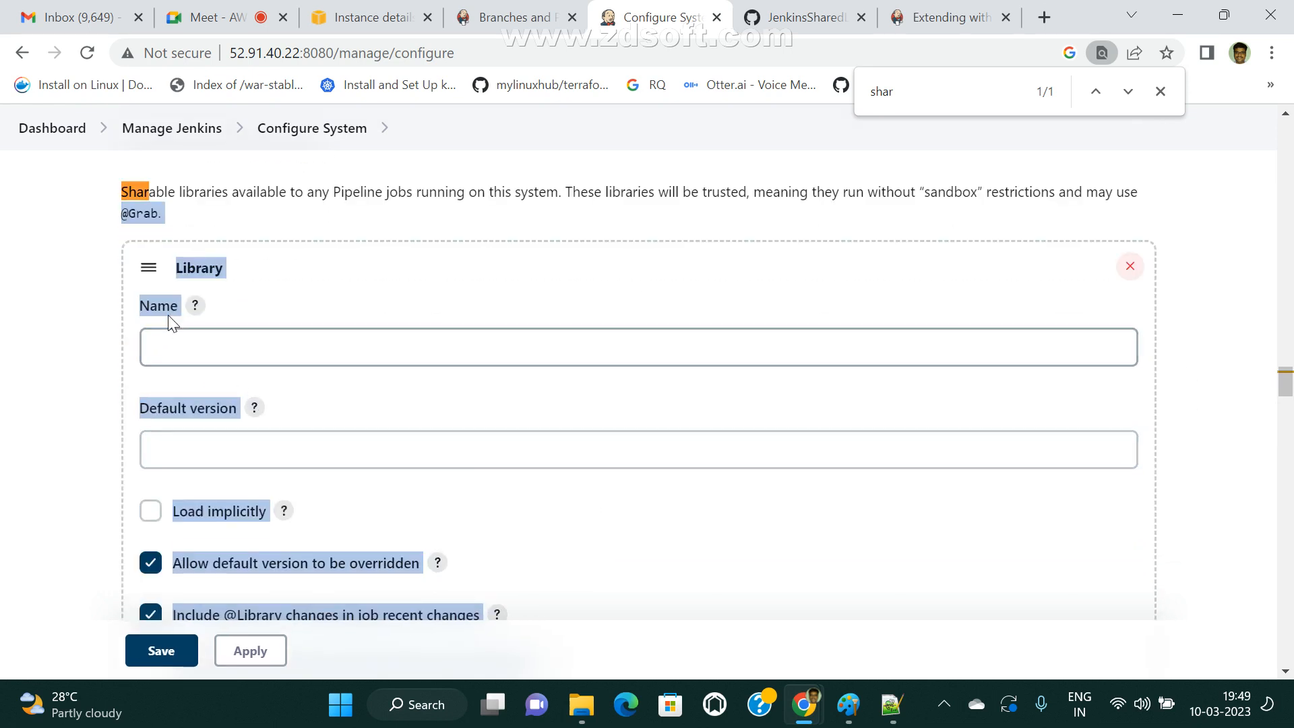
left_click(173, 345)
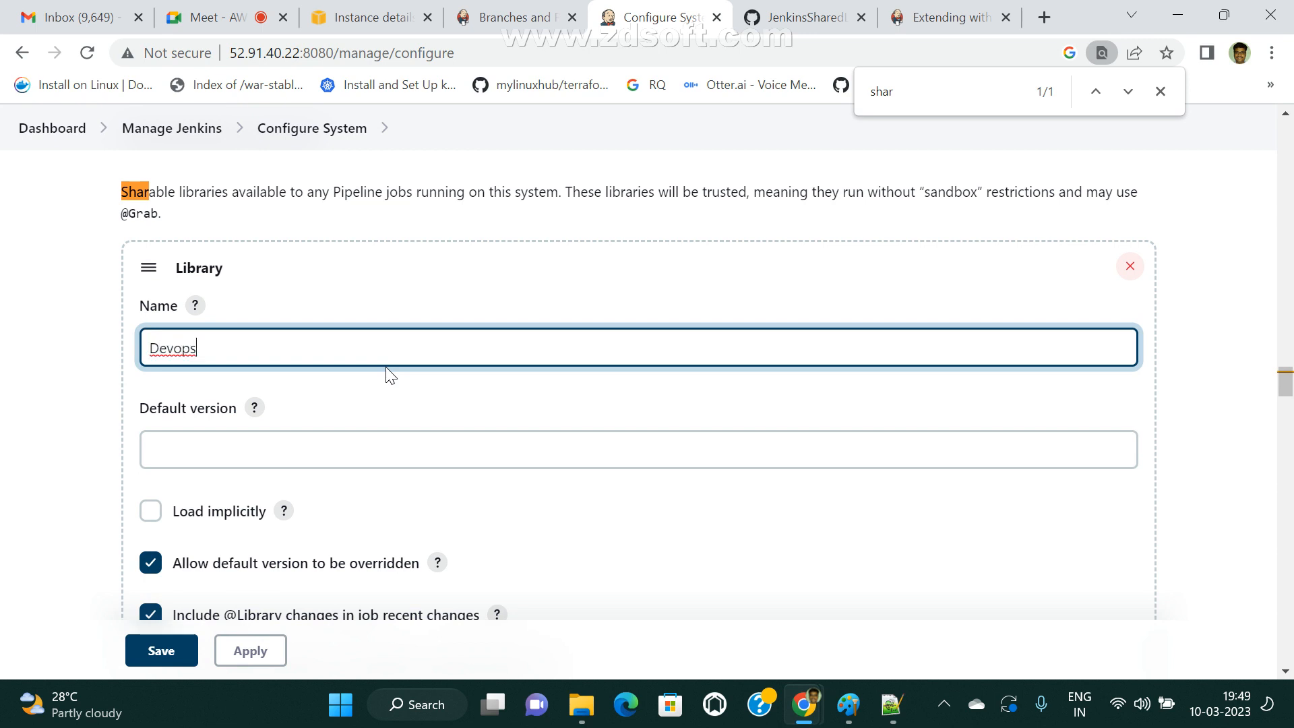
type("testlib")
left_click(232, 437)
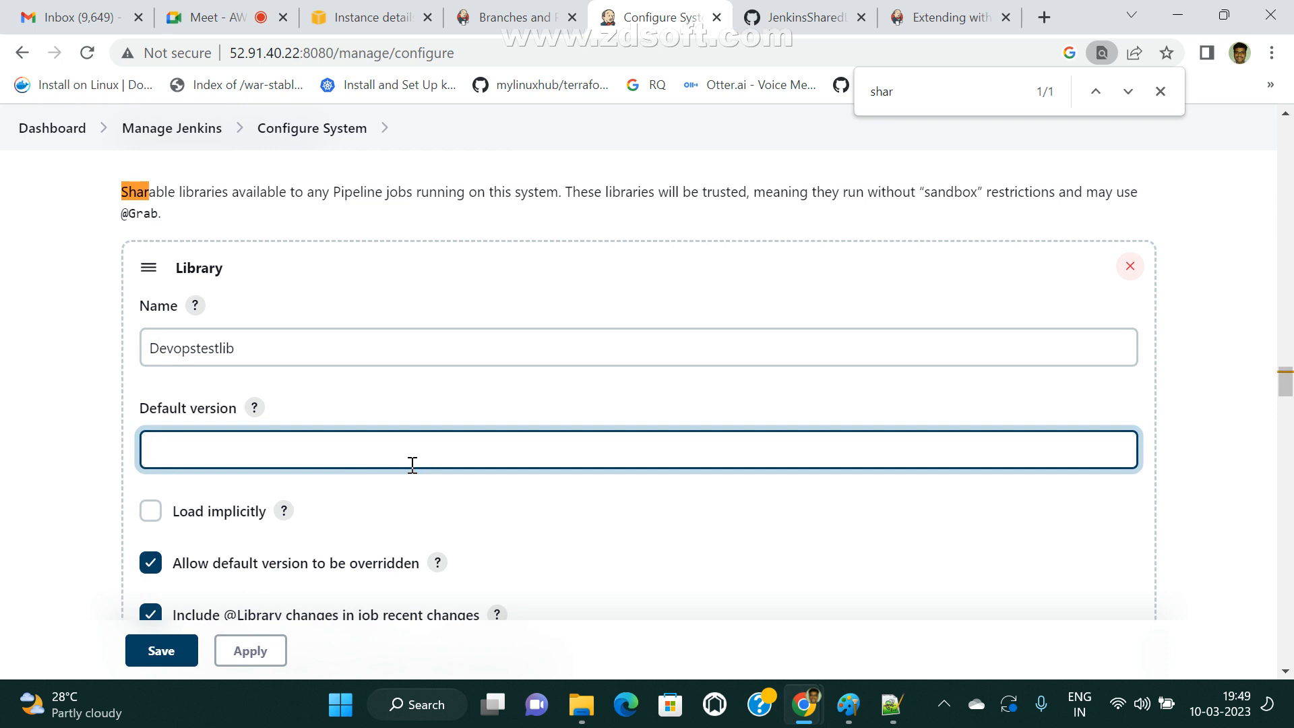
Examine the library's Retrieval method setting and its Modern SCM and Legacy SCM options.
scroll(470, 552, "down", 5)
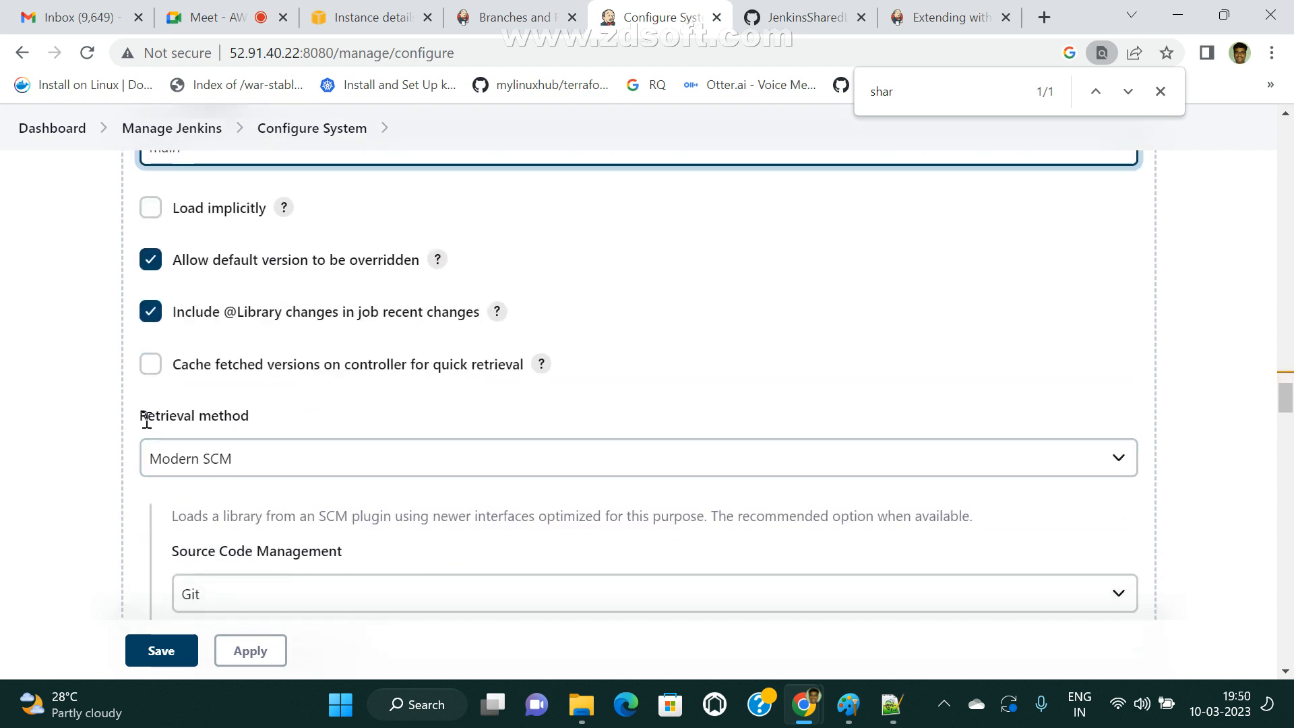
left_click_drag(147, 416, 305, 420)
scroll(257, 370, "up", 2)
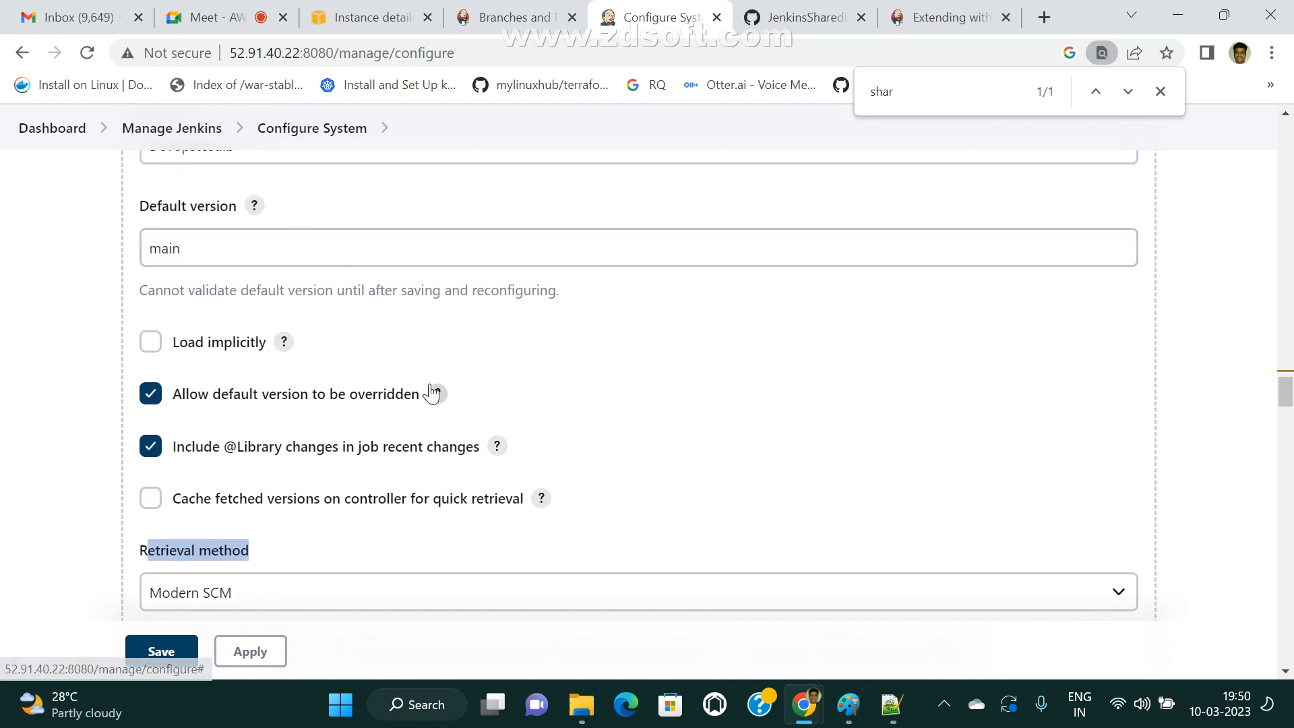
scroll(482, 391, "down", 2)
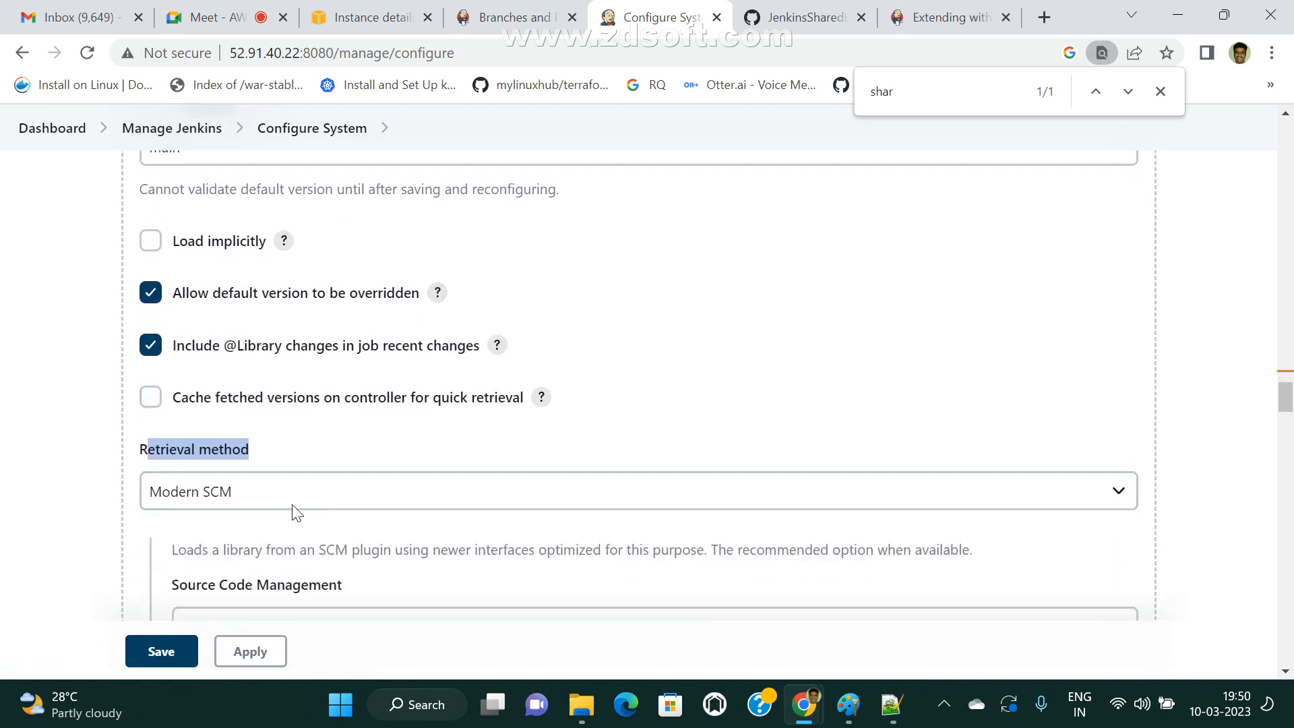
left_click(199, 450)
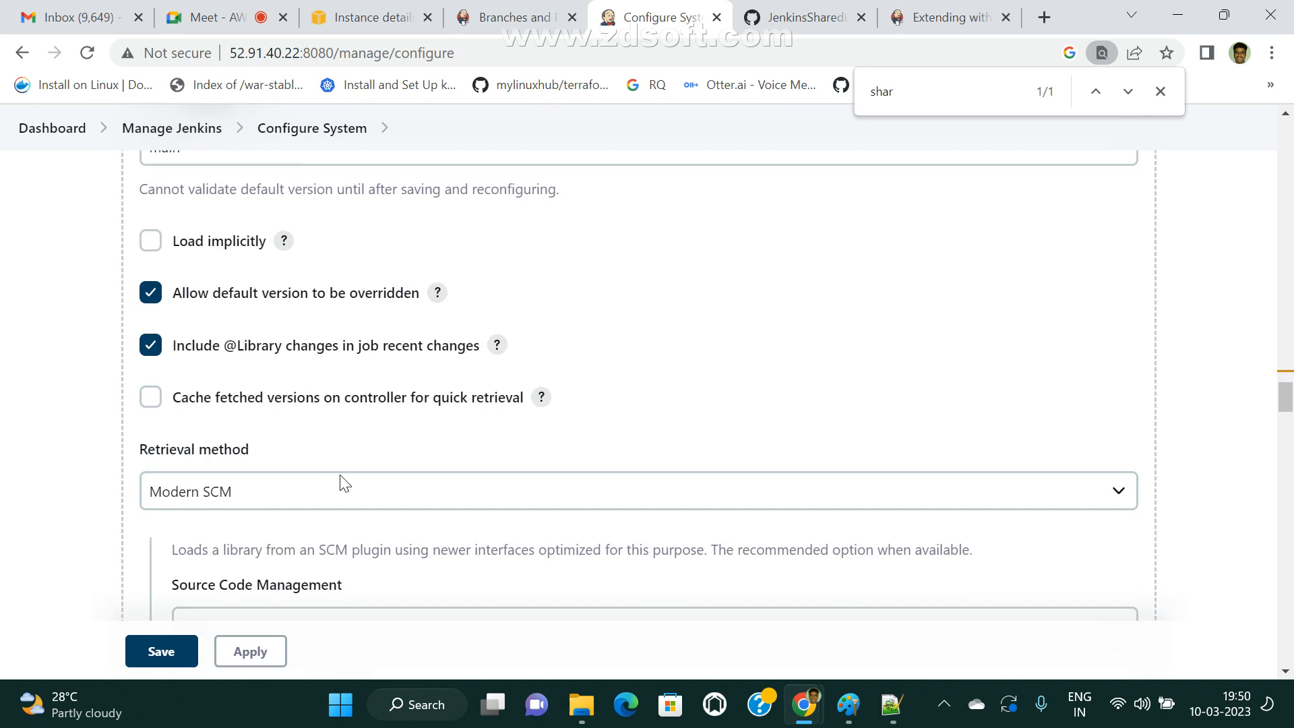
left_click(231, 493)
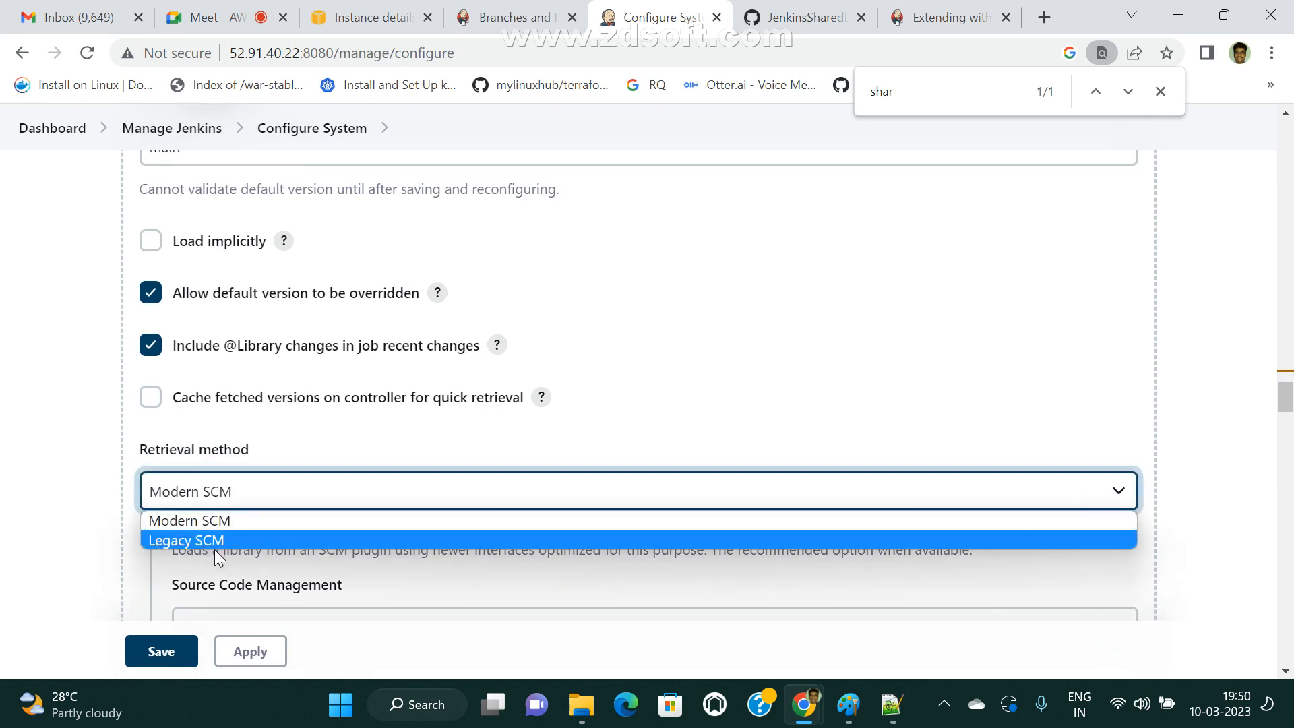
left_click(297, 444)
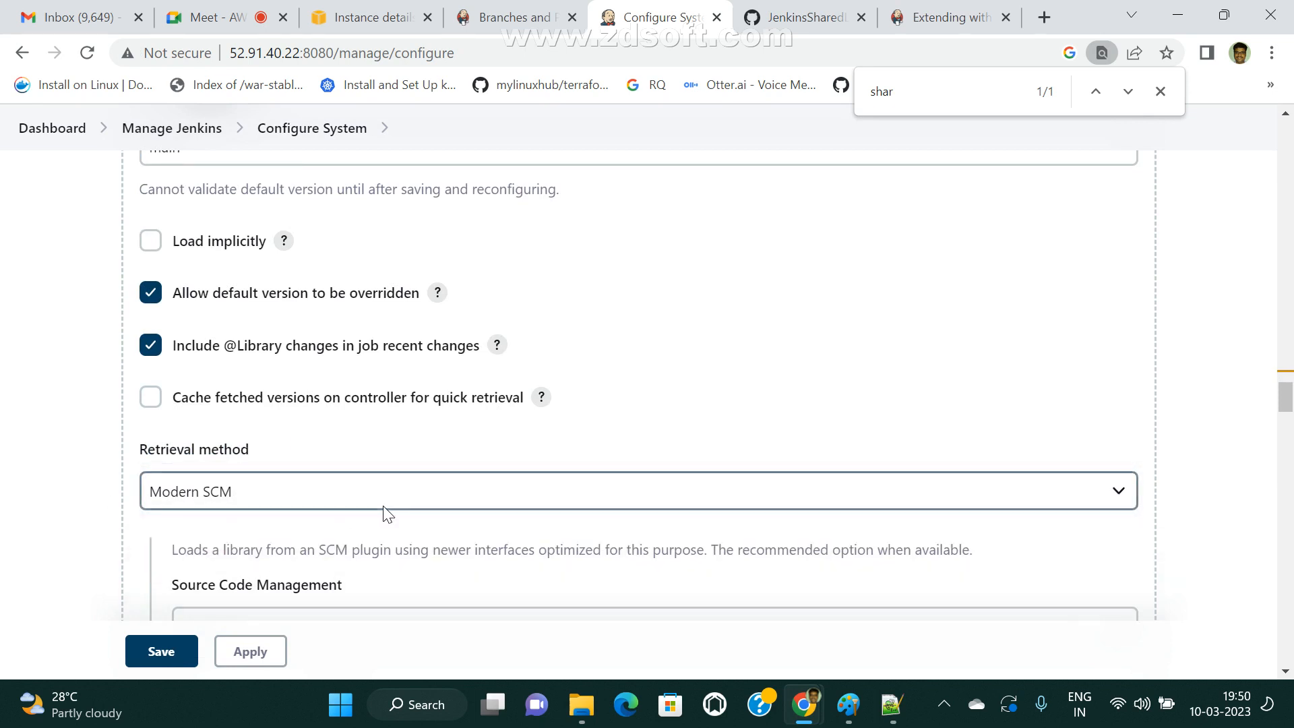
Read the Modern SCM description, try GitHub as the library's Source Code Management, and set it back to Git.
scroll(388, 514, "down", 3)
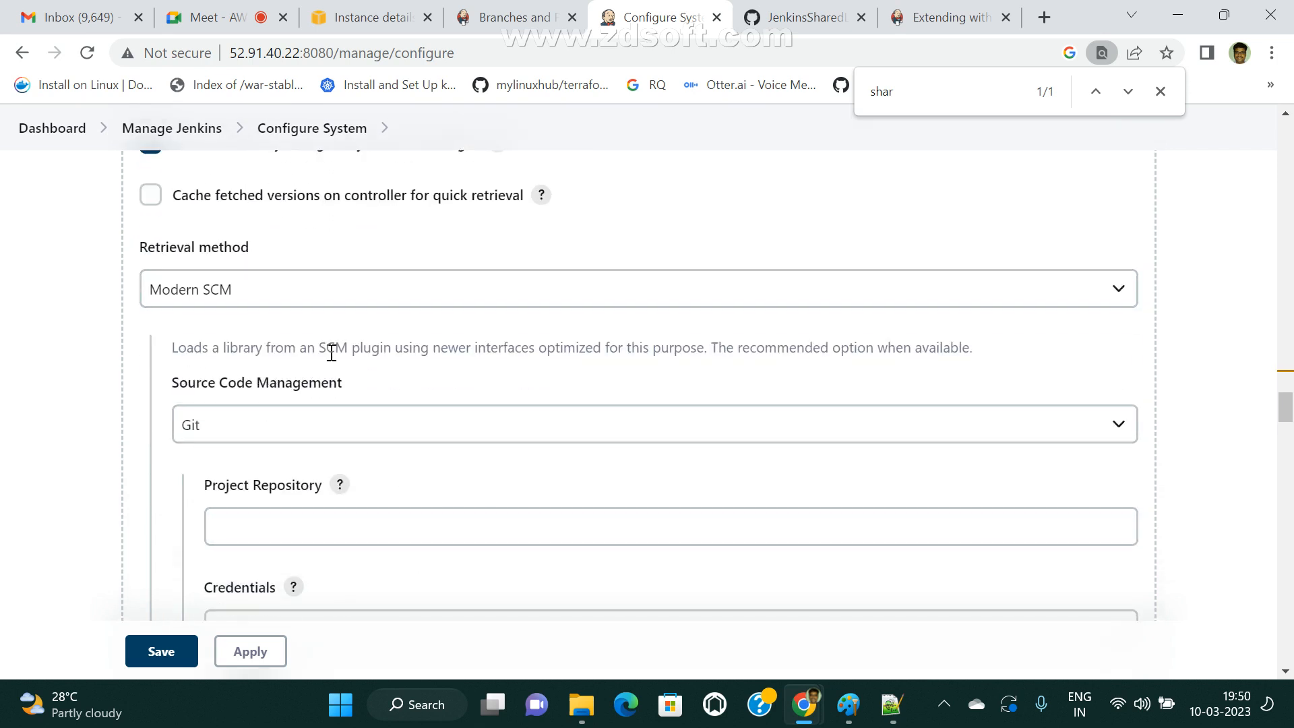
left_click_drag(331, 352, 601, 349)
left_click(213, 427)
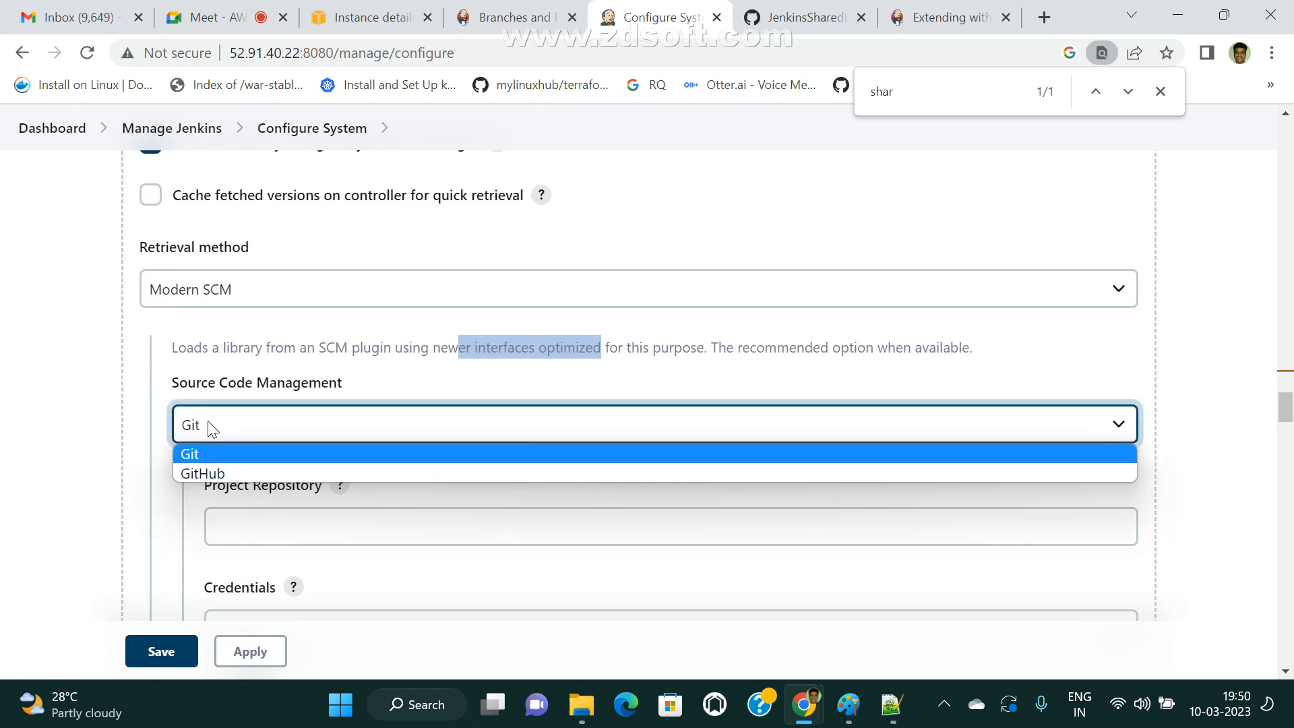
left_click(195, 430)
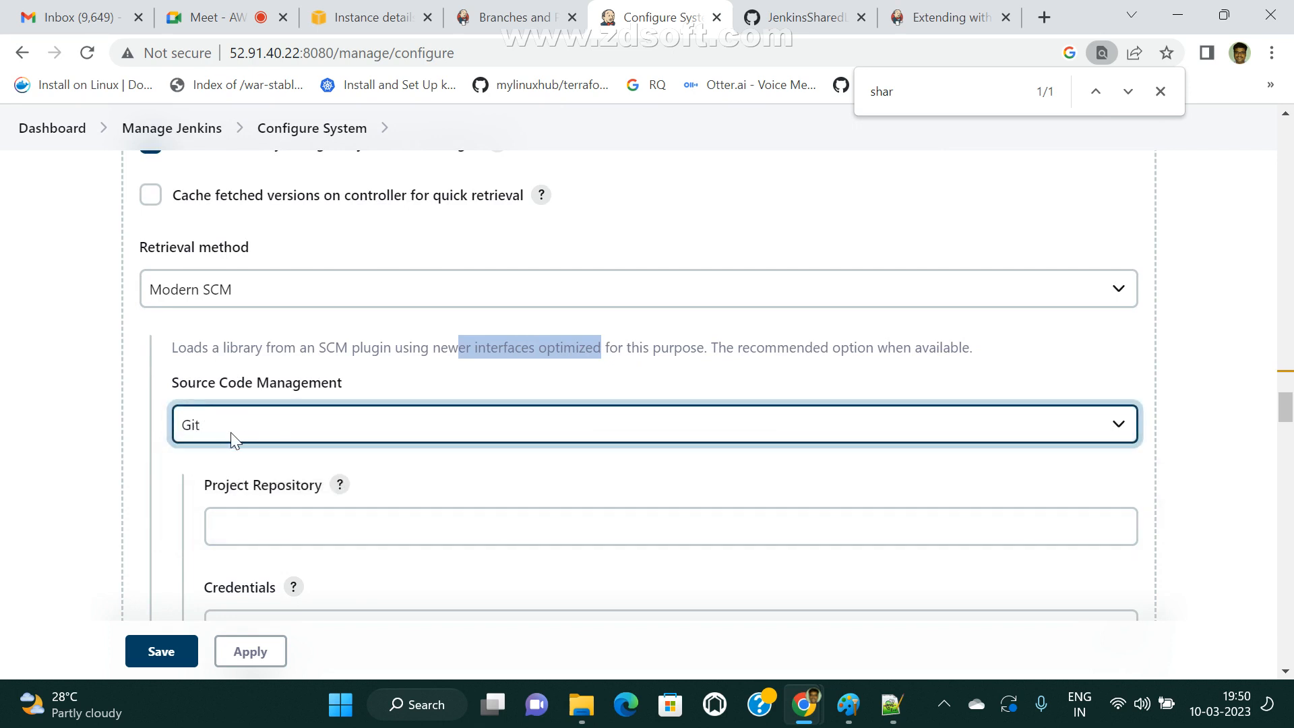
left_click(227, 430)
left_click(219, 473)
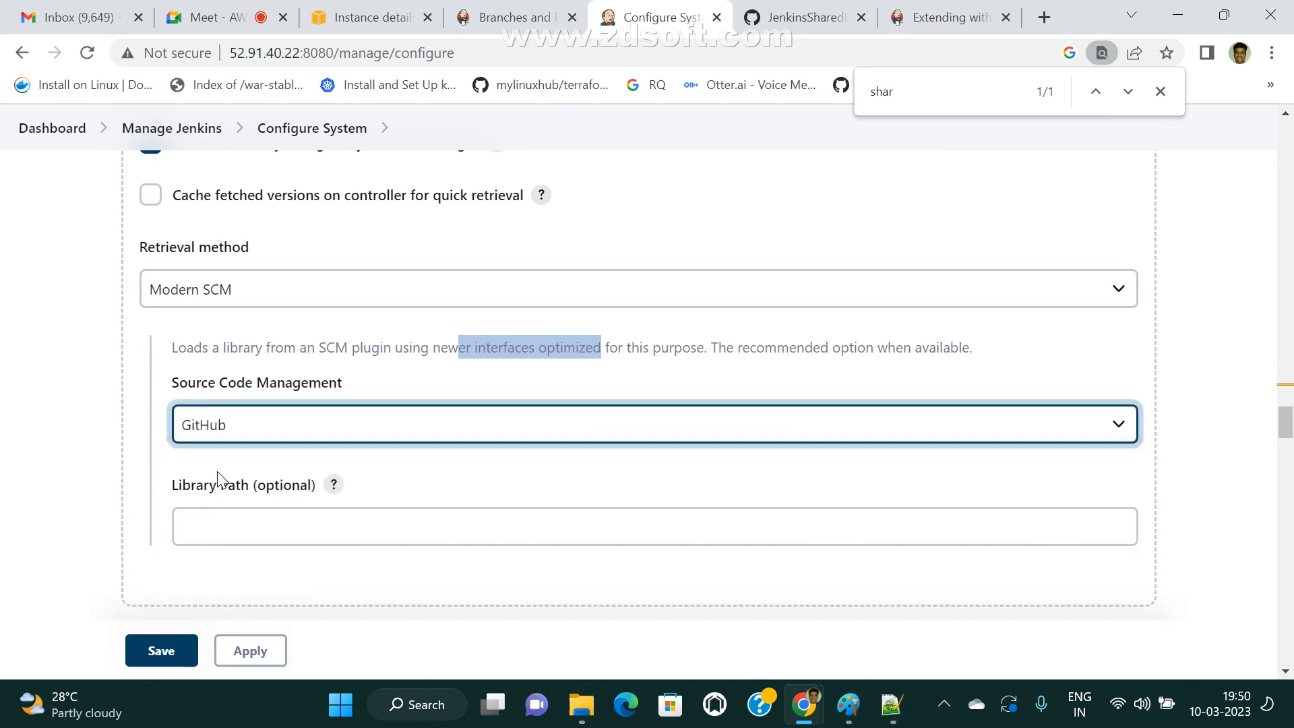
left_click(247, 426)
left_click(213, 453)
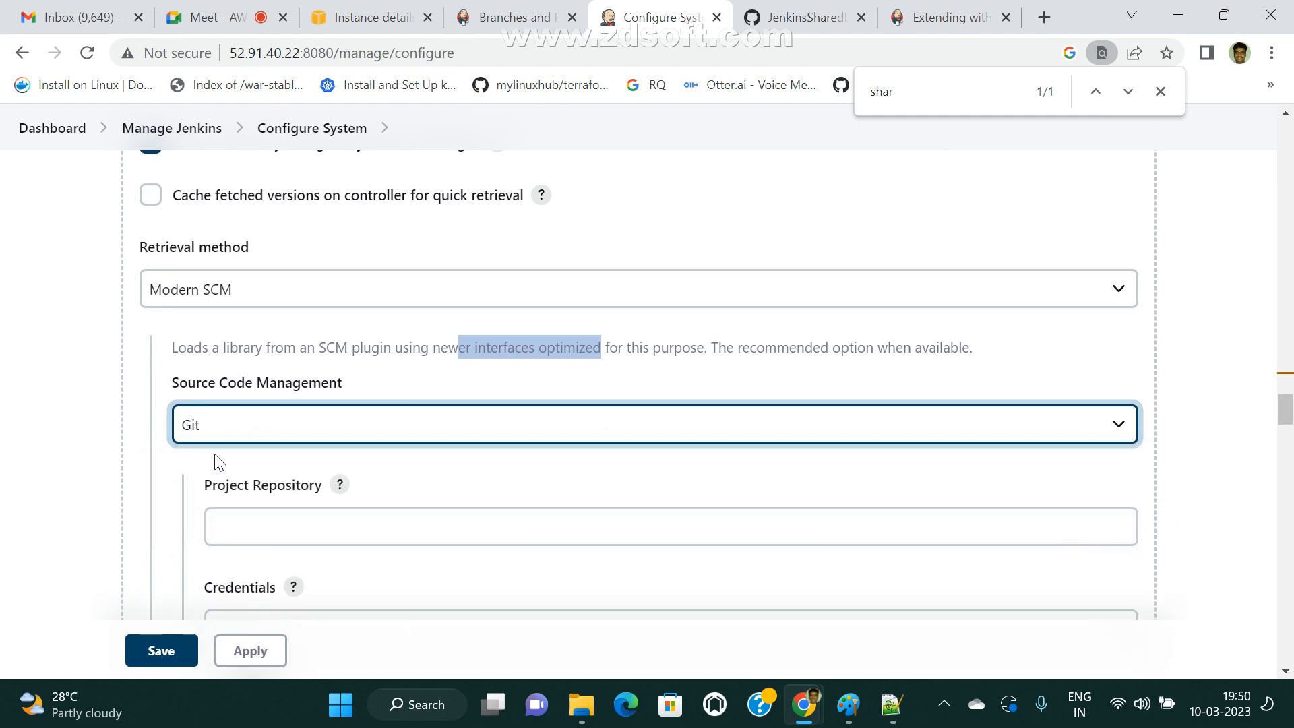
Go to the library's empty Project Repository field and open the main page of the JenkinsSharedLibraries repository on GitHub.
scroll(439, 439, "down", 3)
left_click(243, 326)
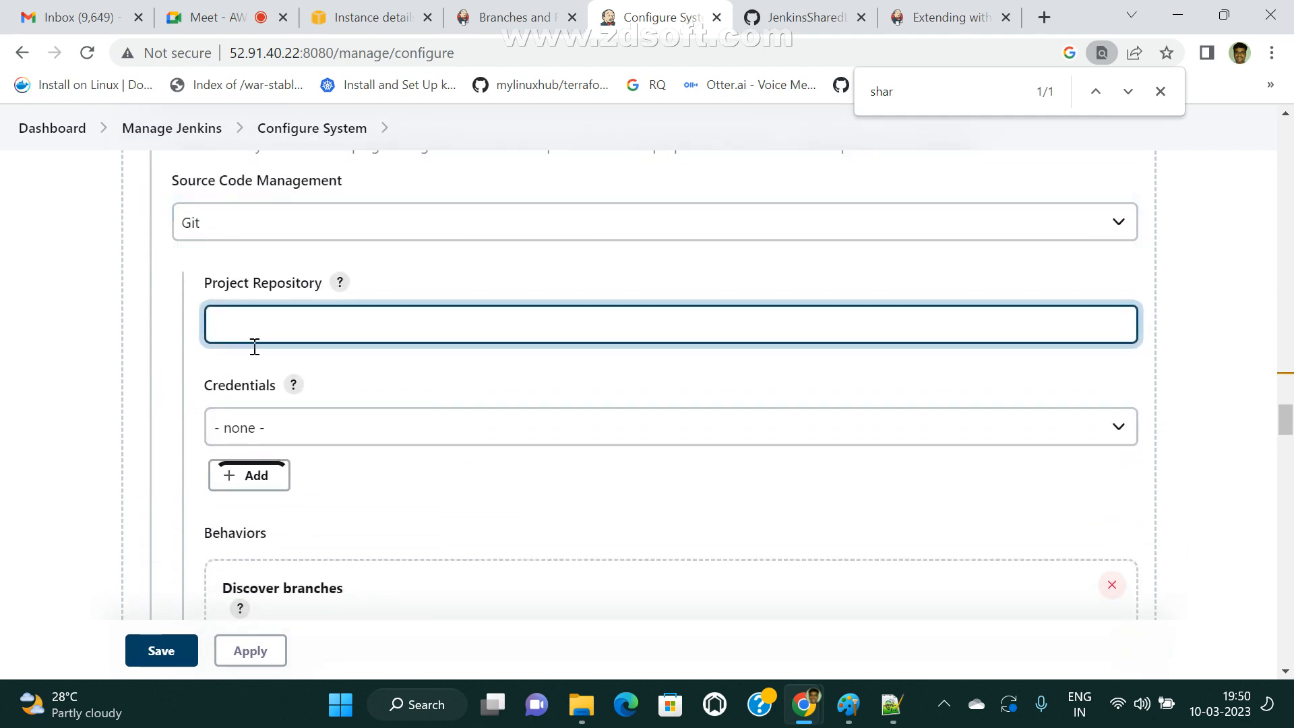
left_click(821, 6)
left_click(945, 18)
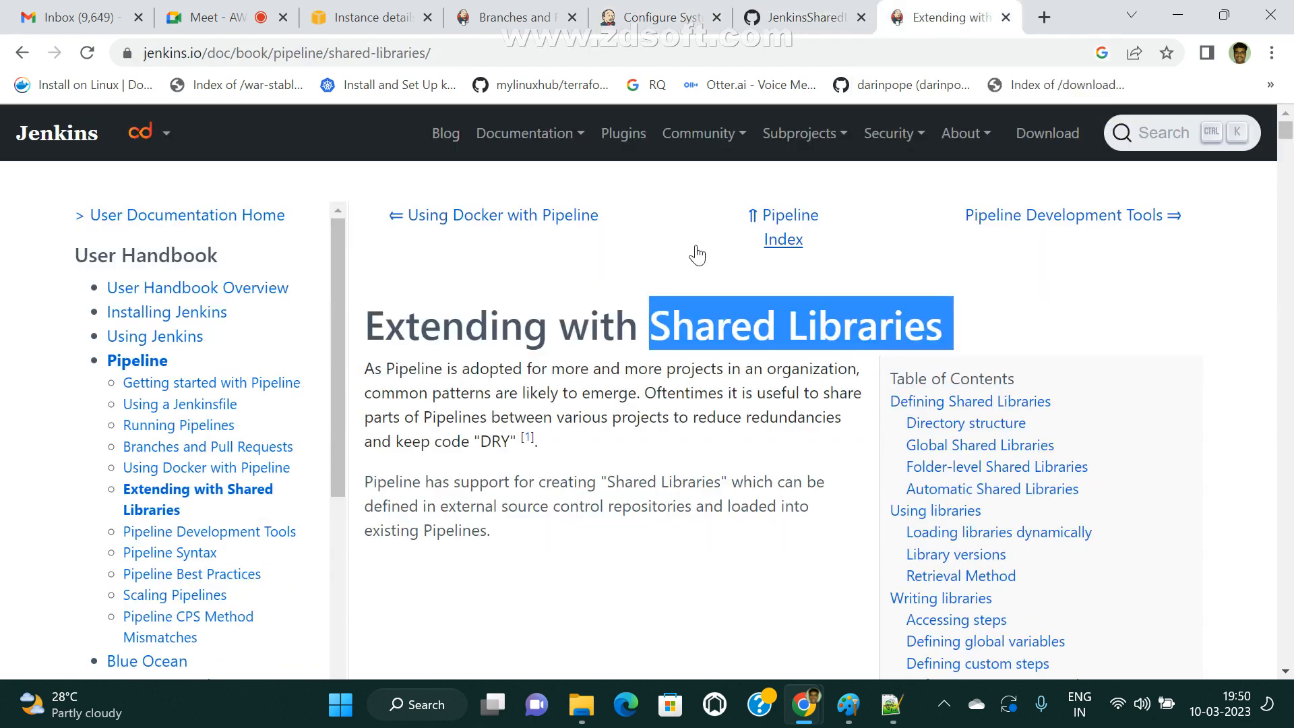
left_click(823, 7)
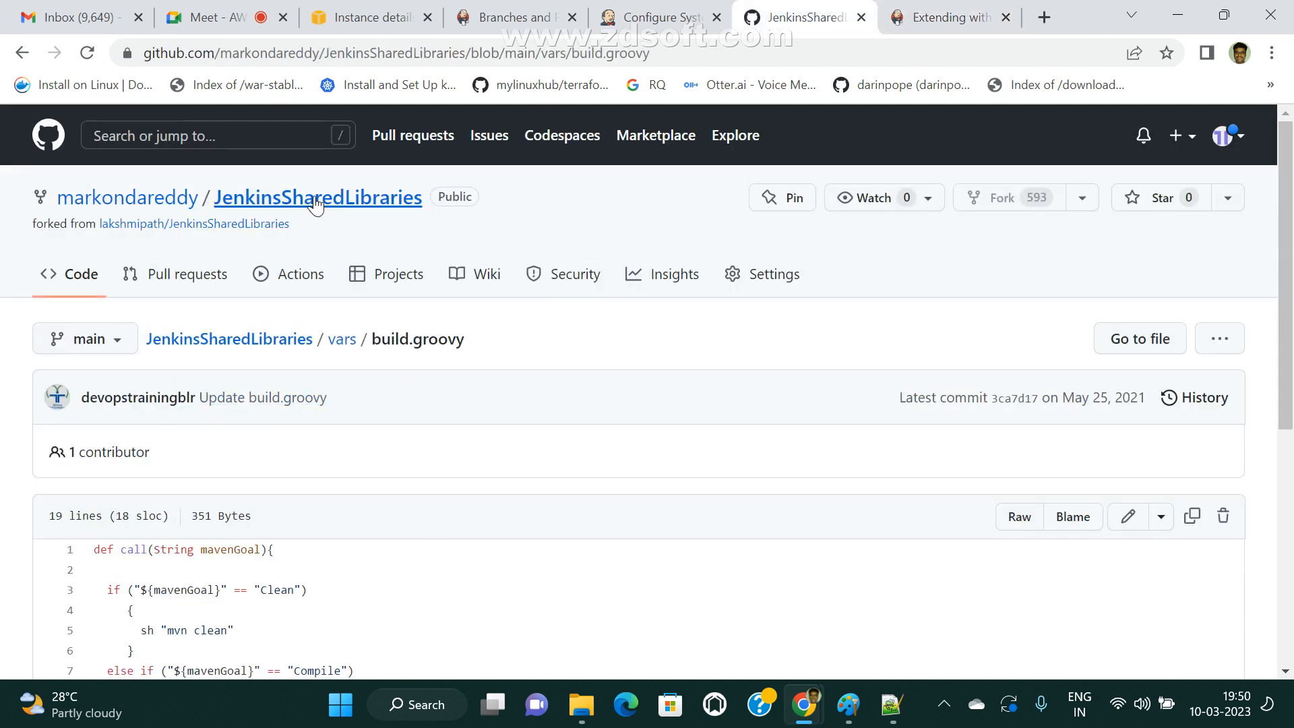
left_click(398, 274)
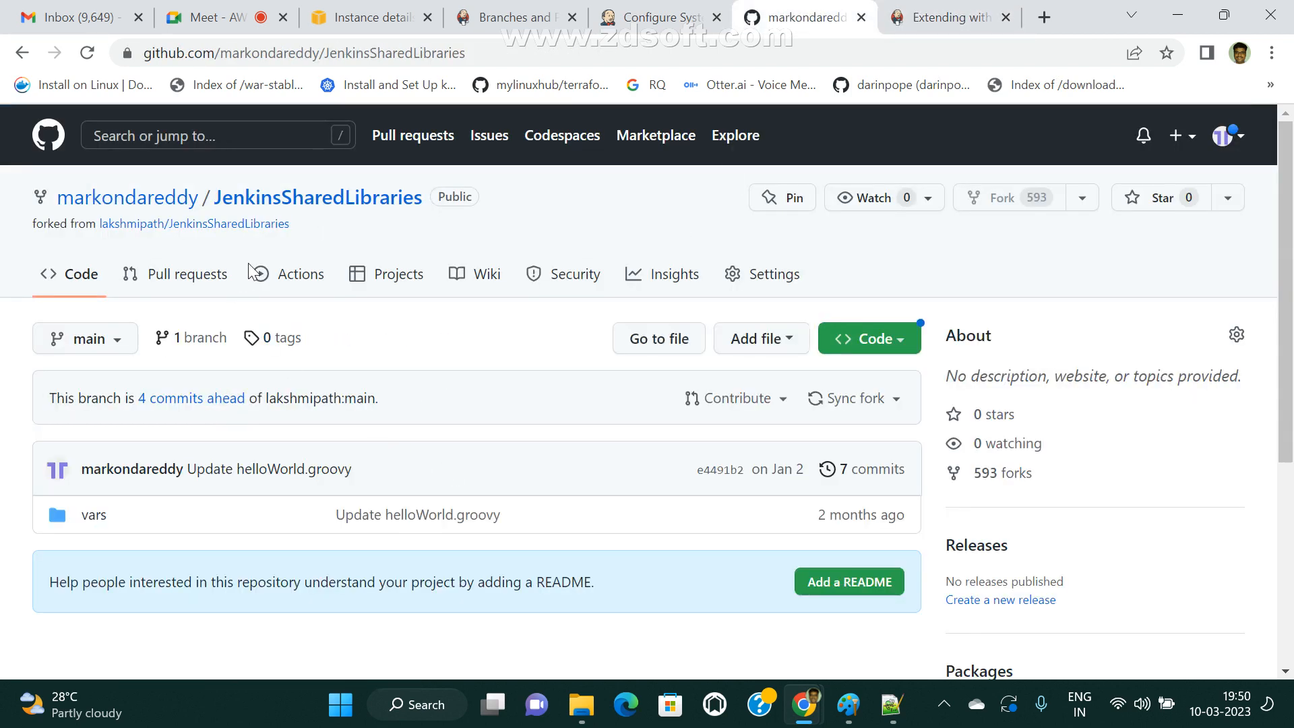
Copy the JenkinsSharedLibraries repository's HTTPS clone URL into the library's Project Repository and select the git-credential entry as its Credentials.
left_click(896, 340)
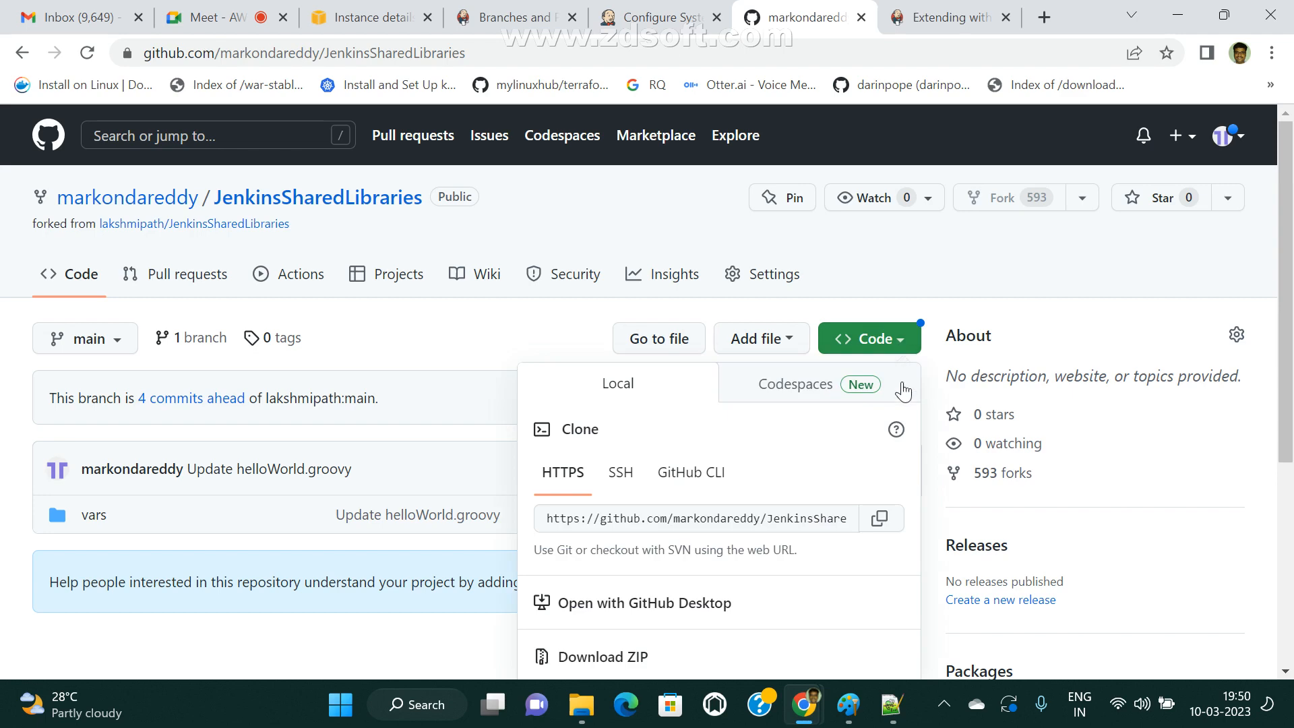
left_click(882, 518)
left_click(512, 17)
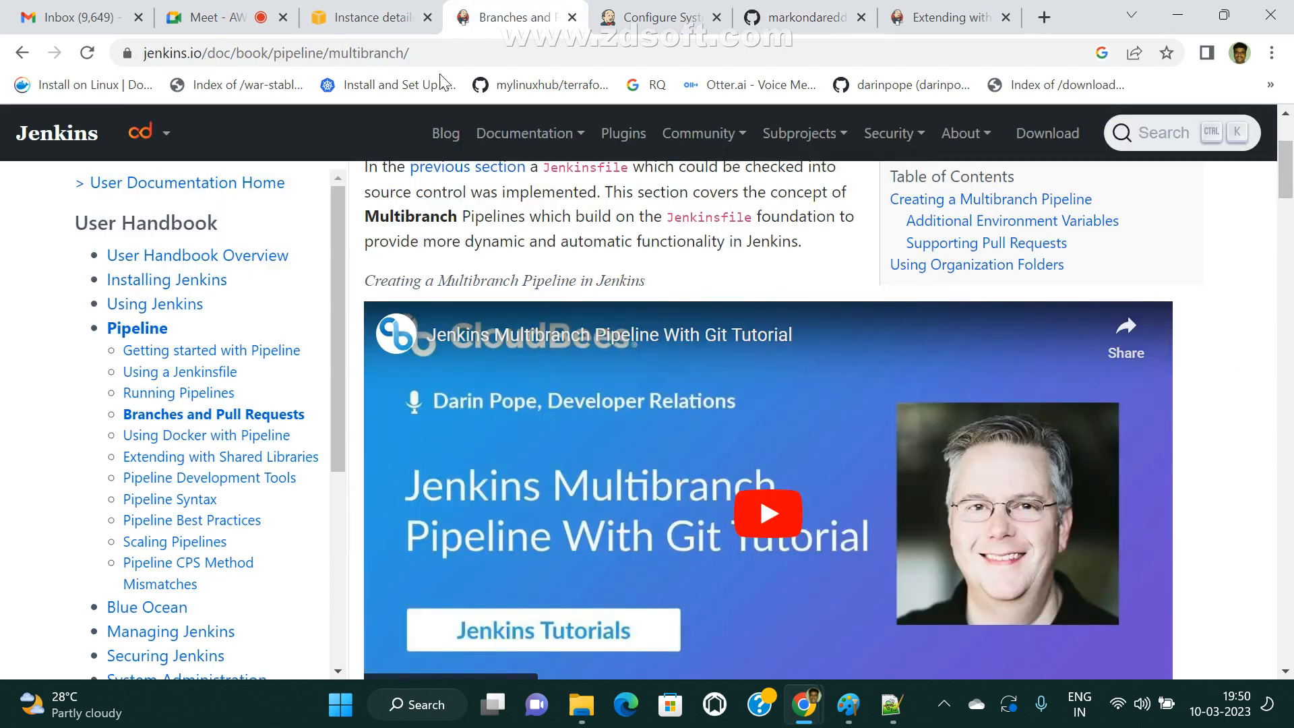
left_click(660, 17)
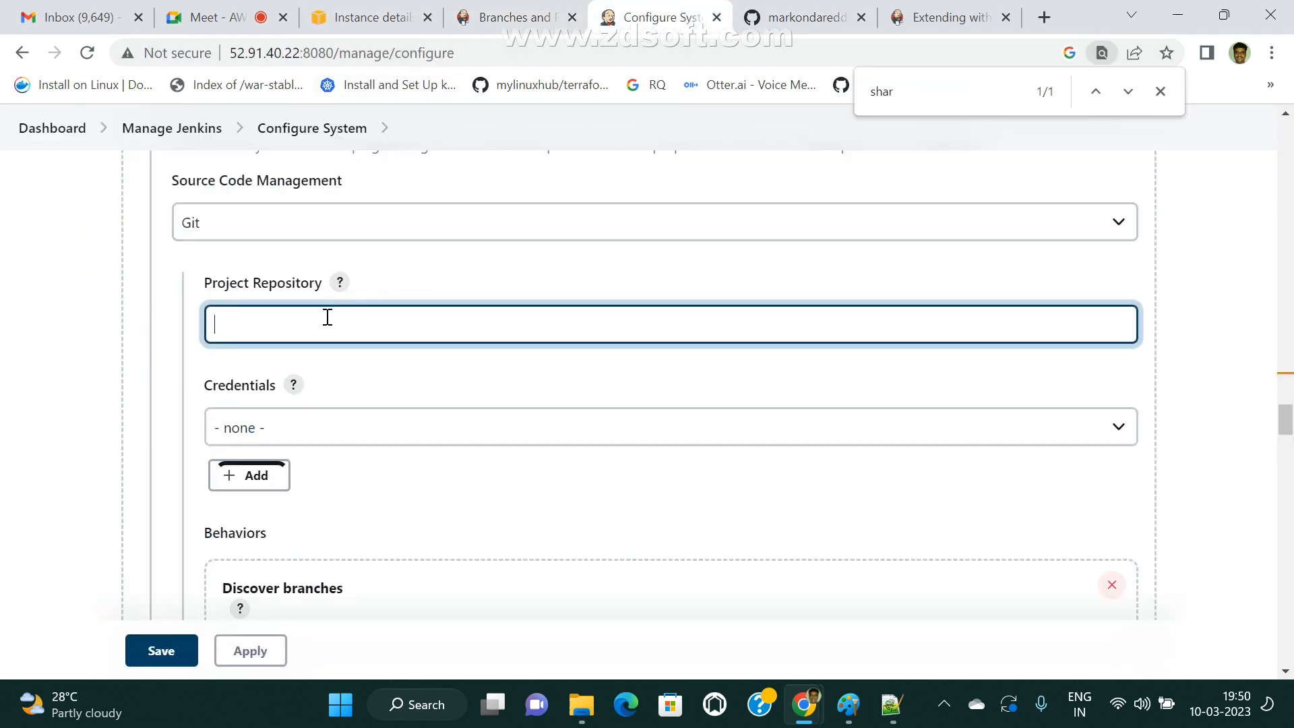
key("ctrl+v")
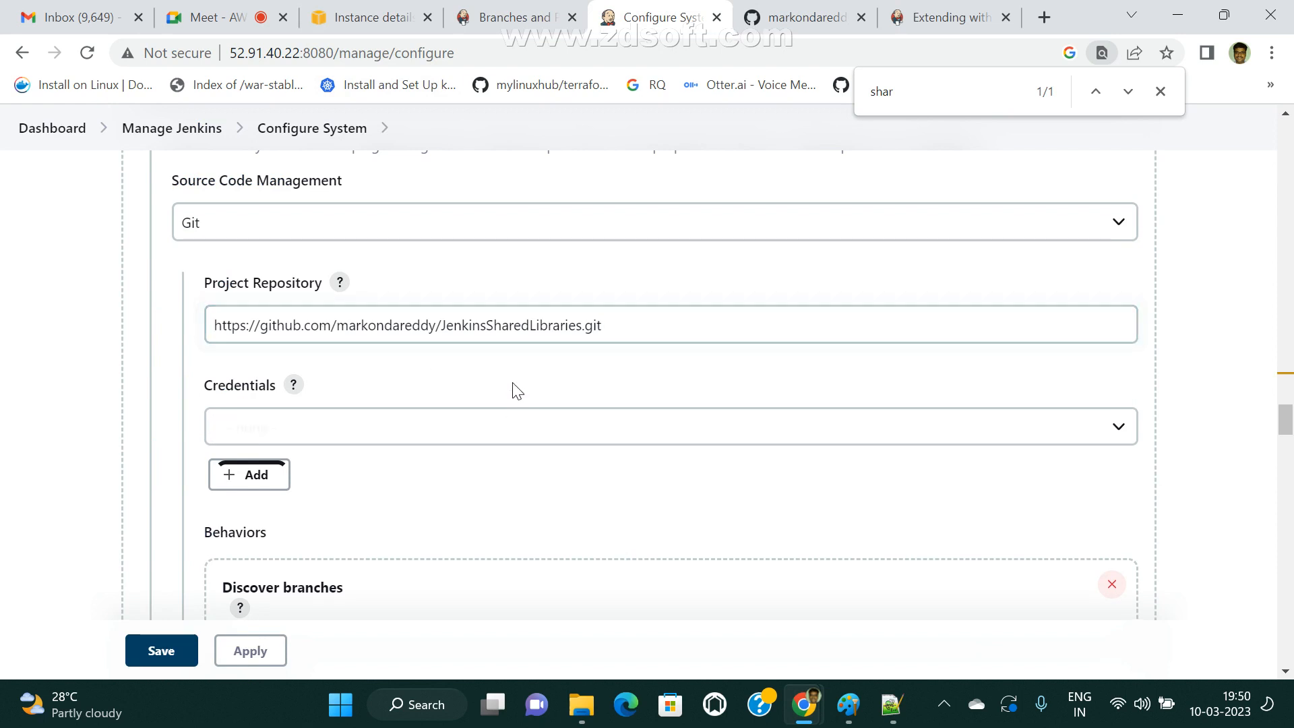
left_click(355, 432)
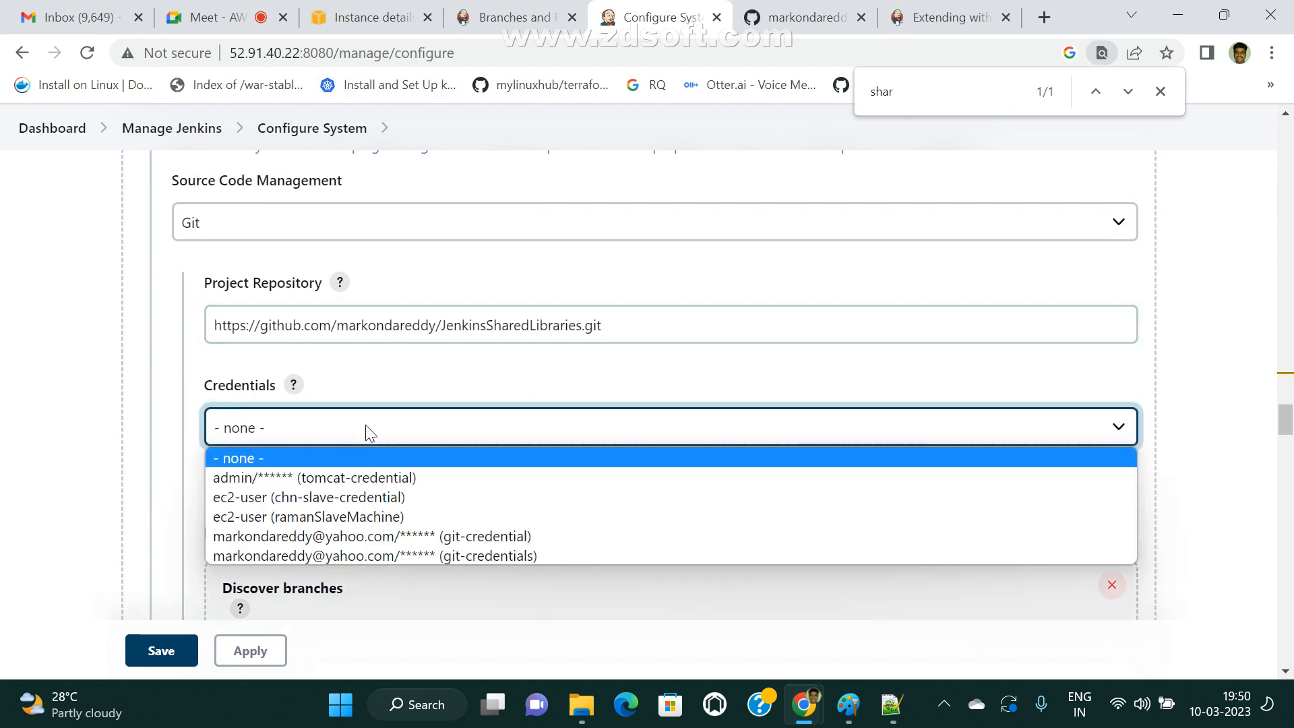
left_click(404, 537)
Examine the library's Discover branches behavior, the additional behaviors on offer and the optional Library Path setting.
scroll(477, 506, "down", 5)
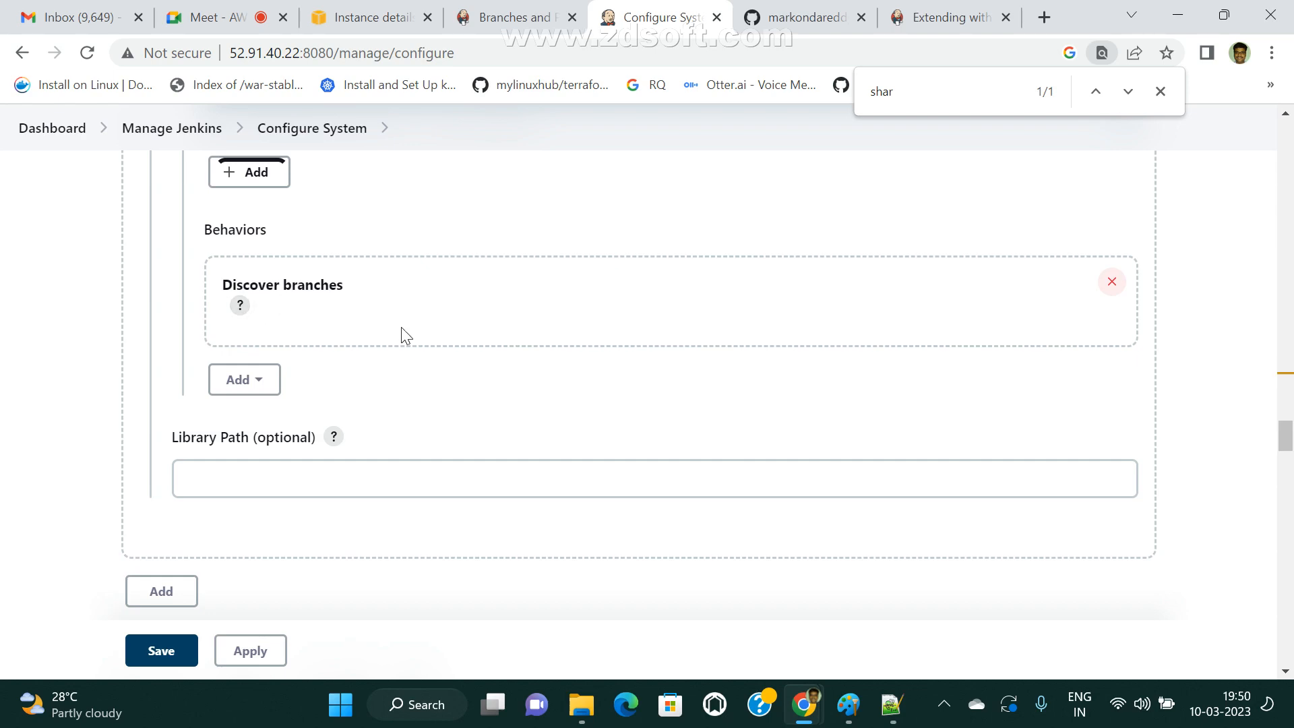
scroll(411, 329, "up", 4)
scroll(512, 443, "down", 4)
scroll(341, 459, "down", 5)
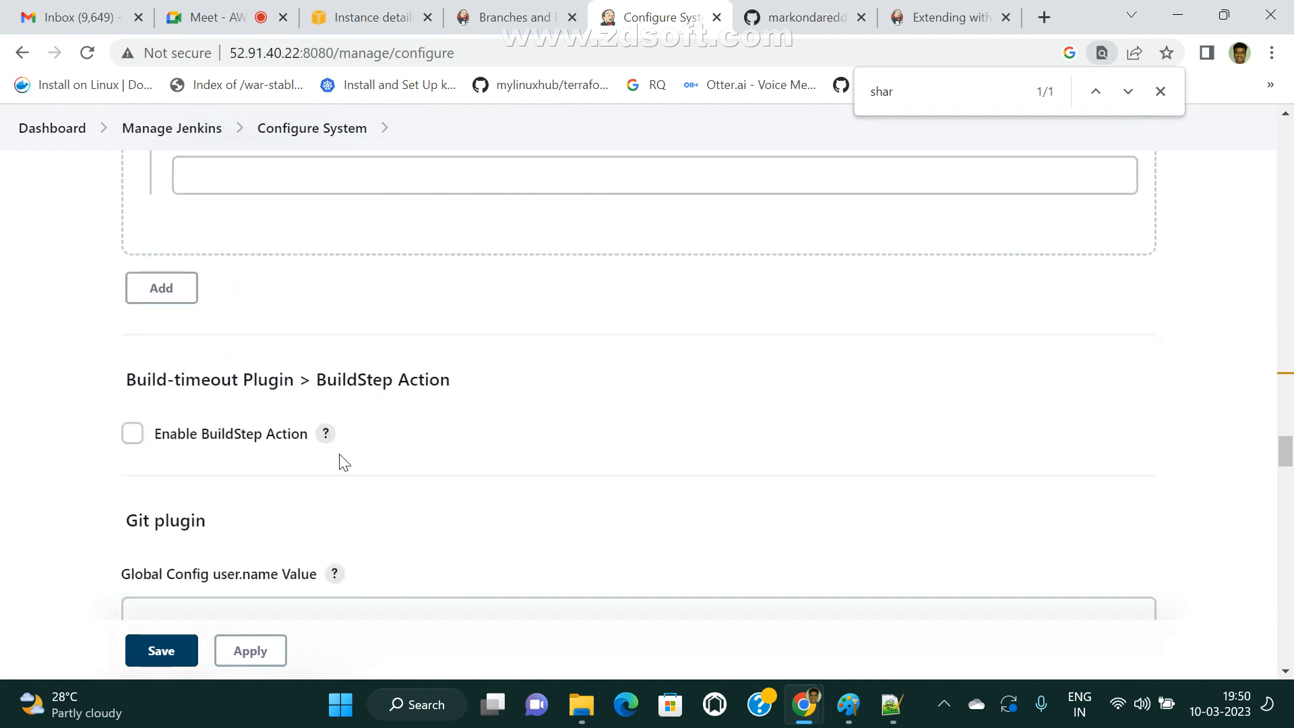
scroll(362, 460, "up", 6)
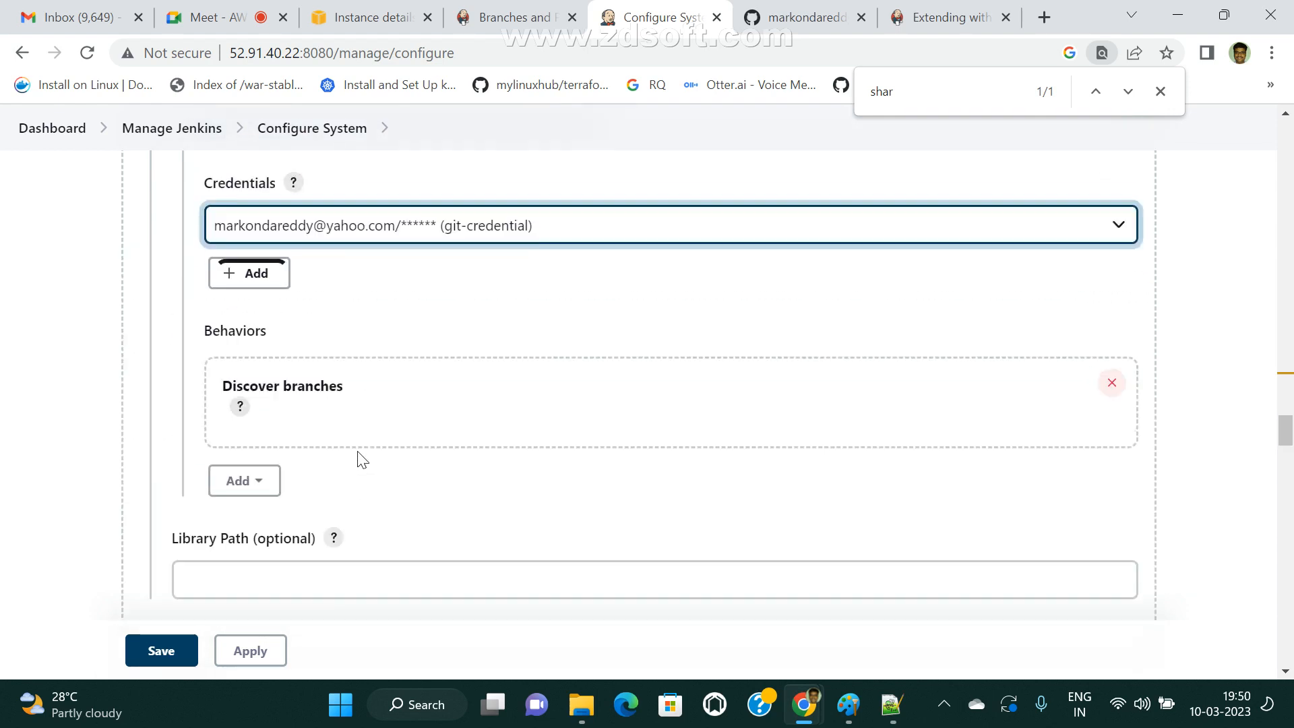
left_click(244, 294)
left_click(339, 409)
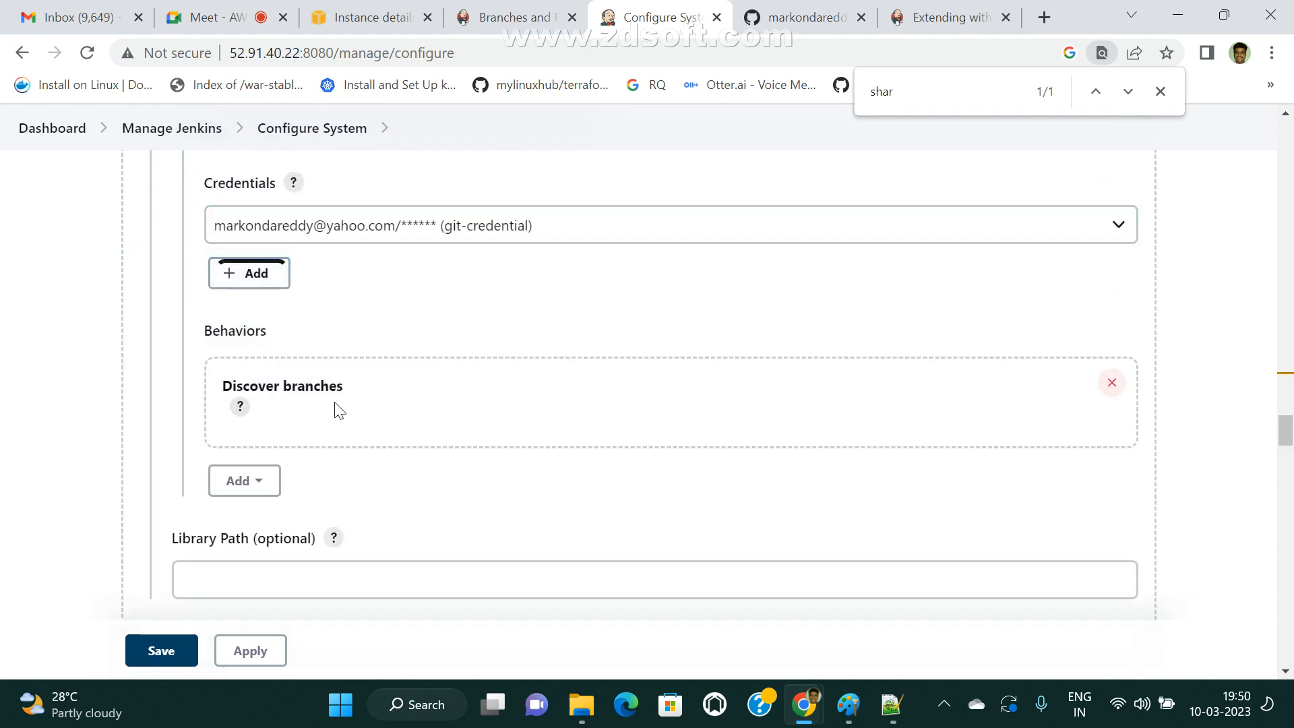
left_click(271, 489)
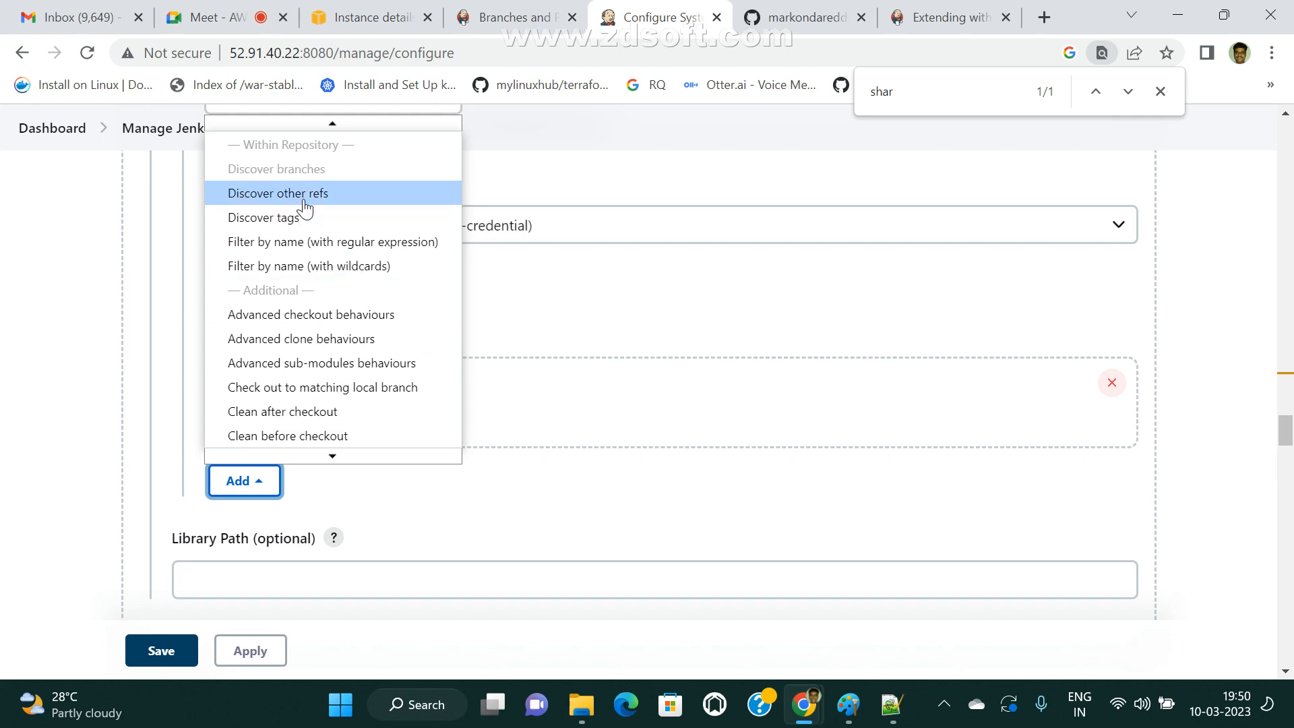
Review the Devopstestlib library settings from name to Library Path and save the system configuration.
scroll(661, 335, "up", 15)
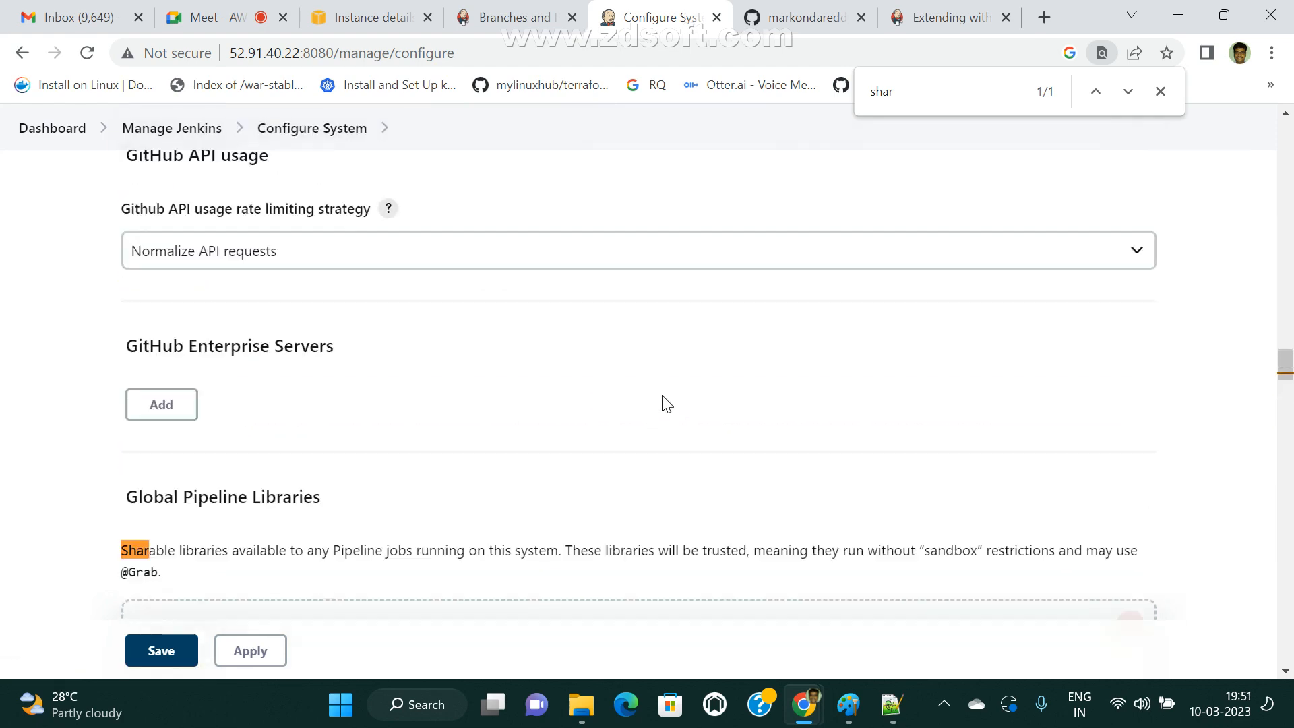
scroll(666, 403, "up", 1)
scroll(666, 403, "down", 15)
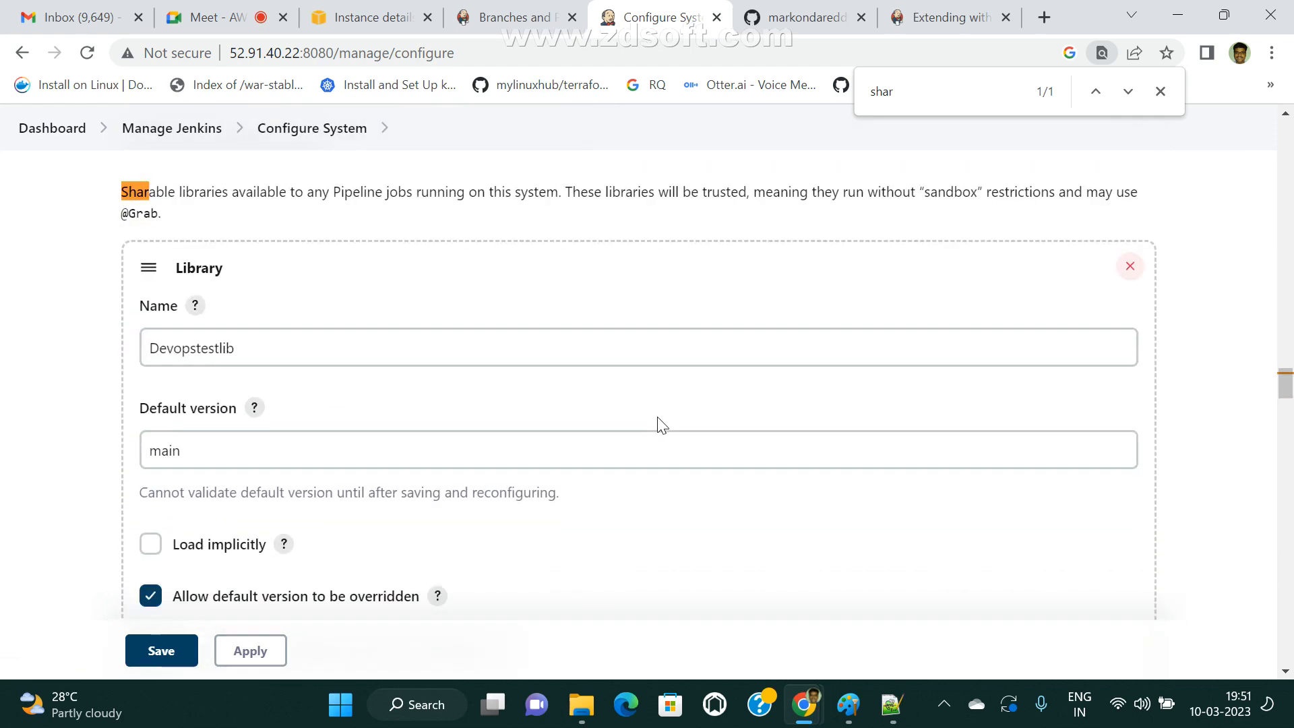
scroll(404, 477, "down", 5)
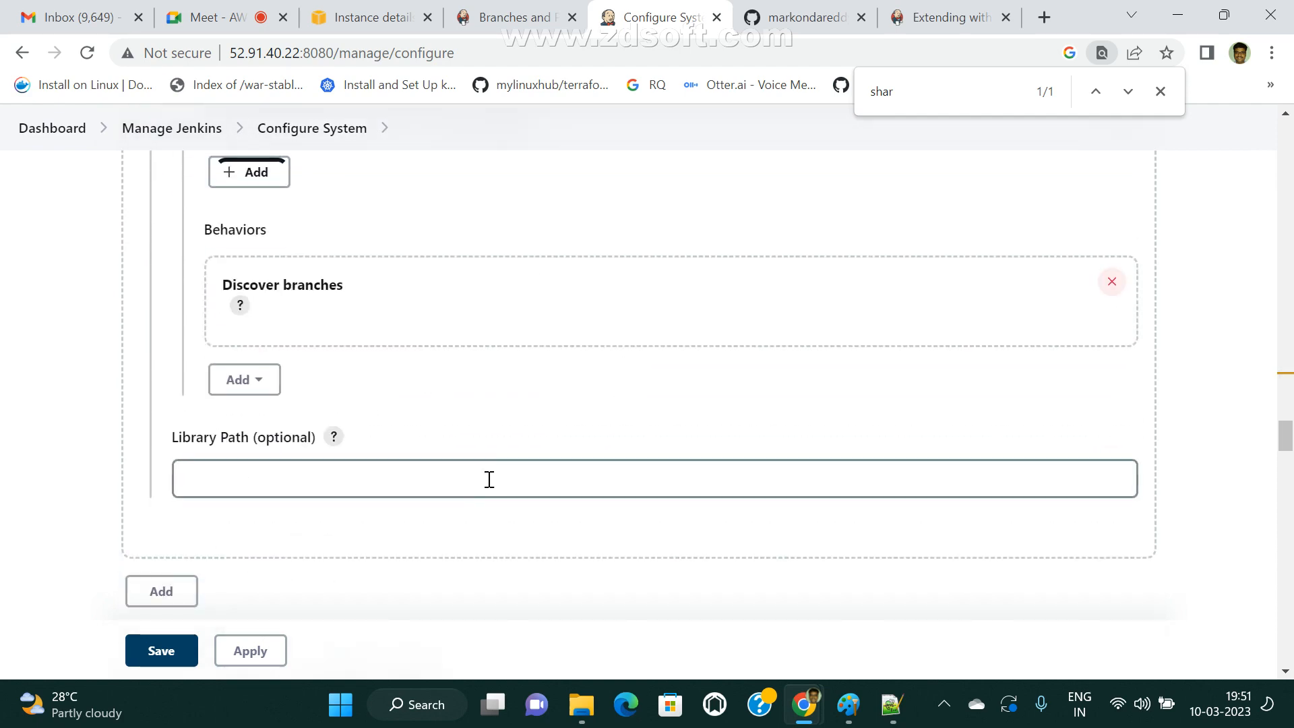
scroll(374, 361, "down", 5)
scroll(380, 291, "up", 5)
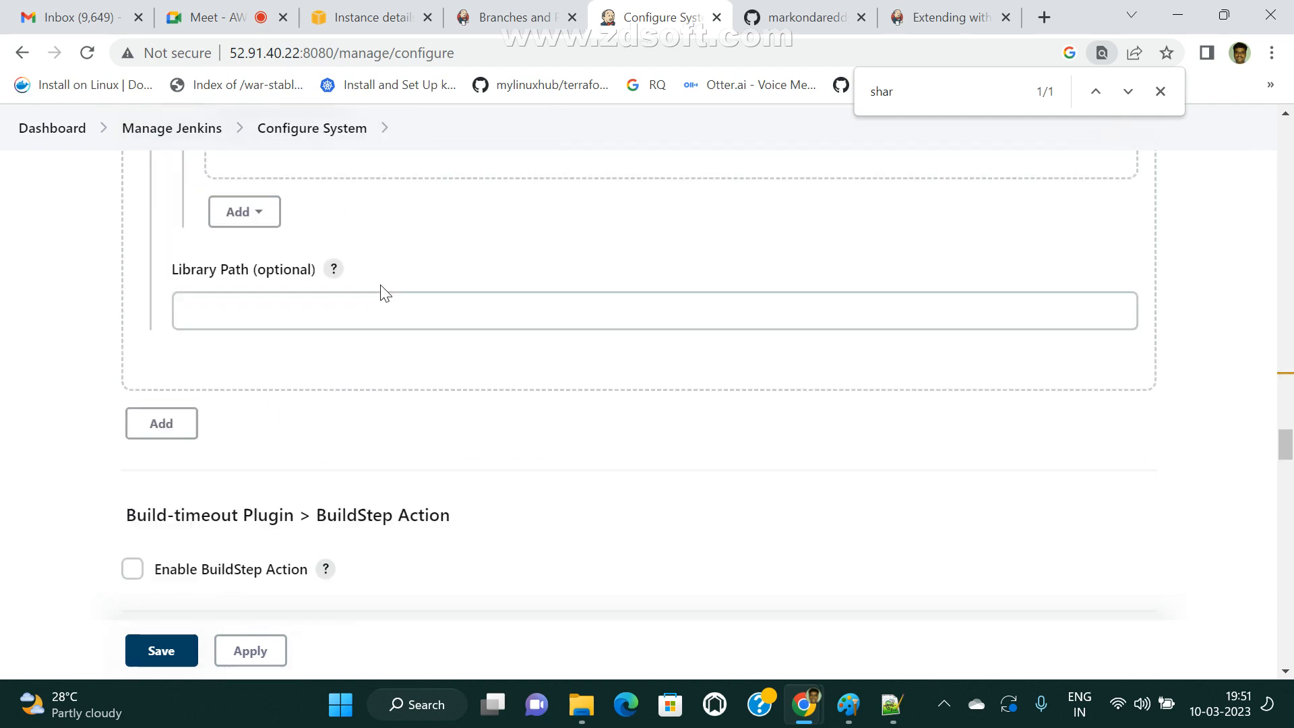
left_click(200, 494)
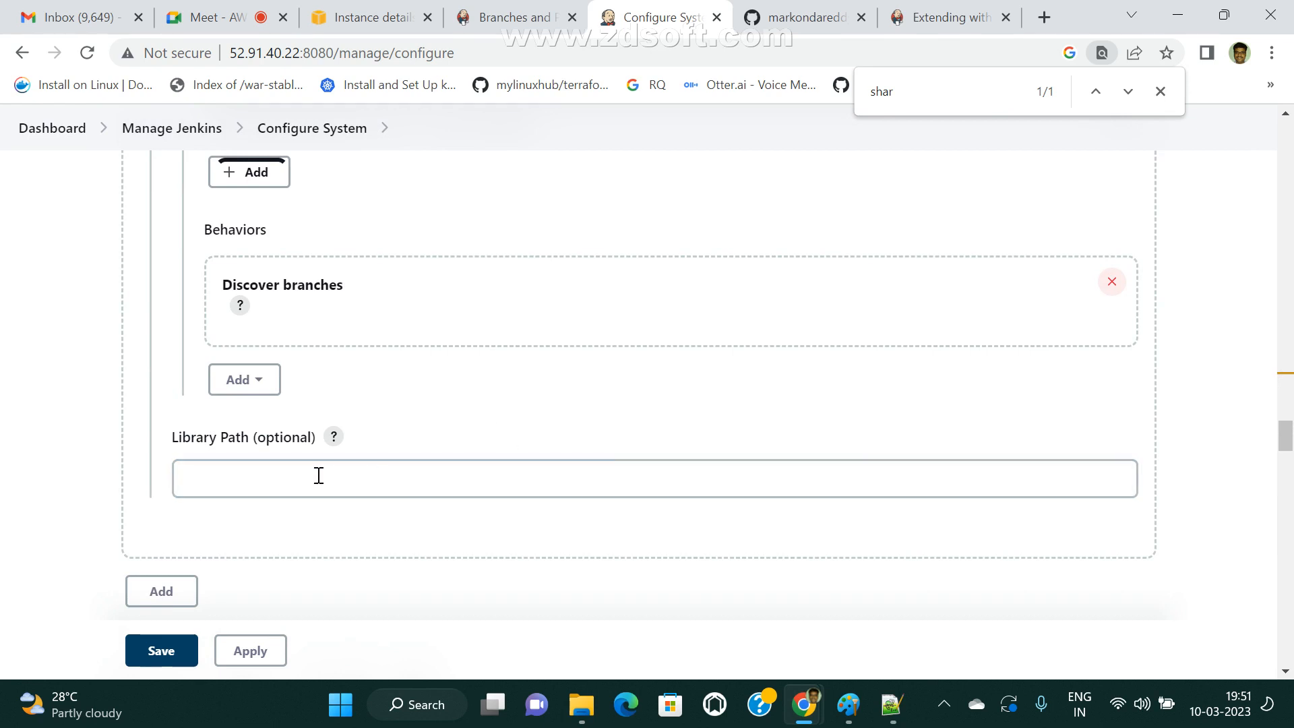
left_click(248, 649)
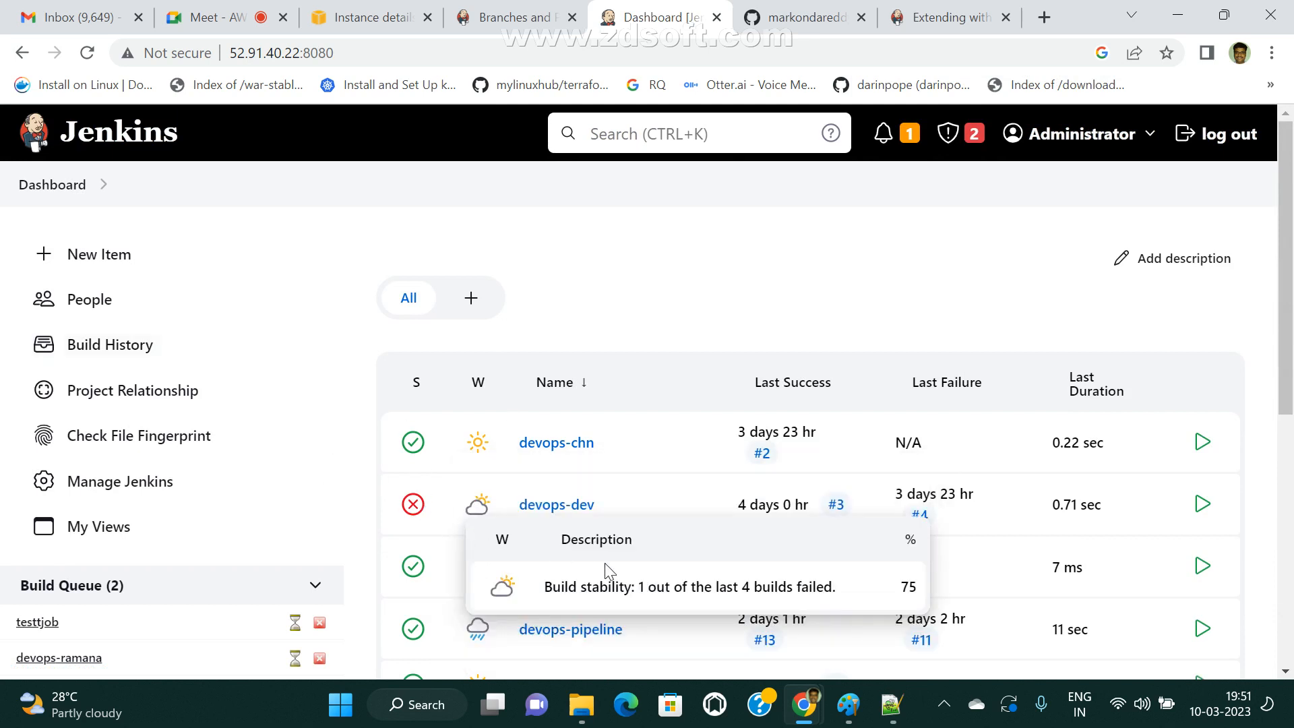
Return to the JenkinsSharedLibraries page on GitHub, go to its owner's profile and open the account's repository list.
left_click(952, 24)
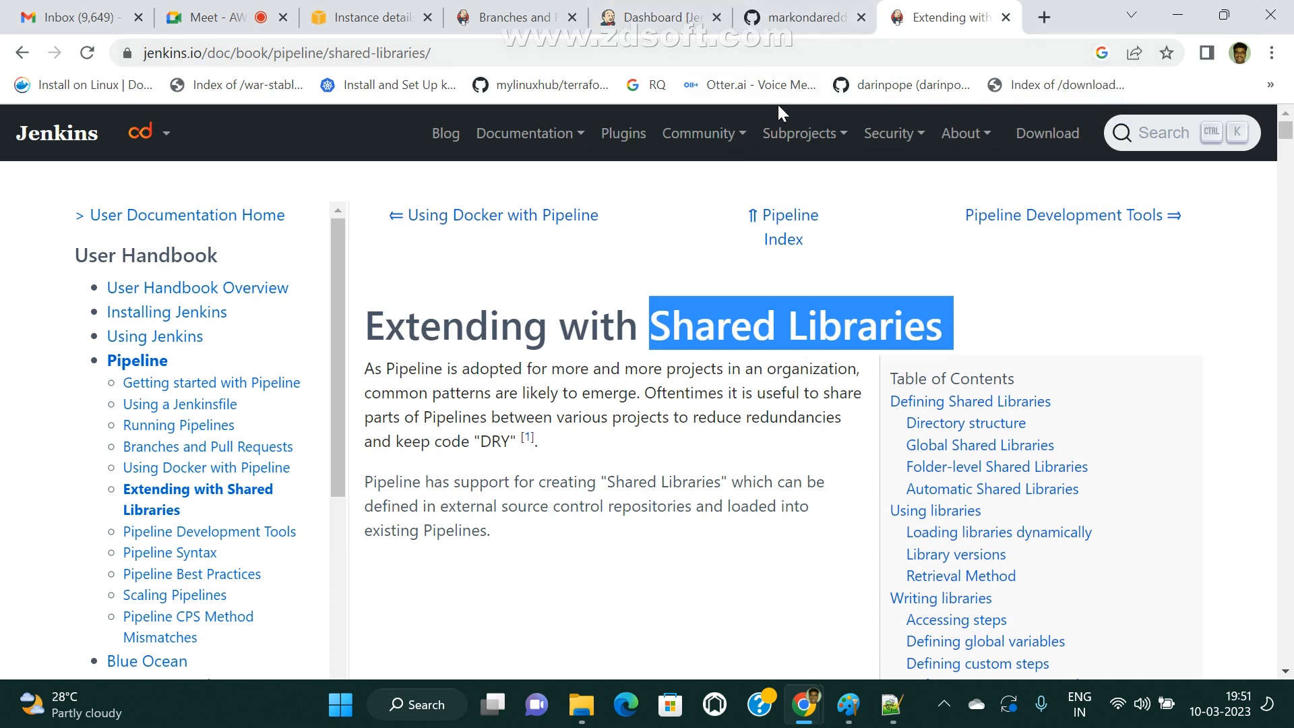
left_click(674, 21)
left_click(802, 18)
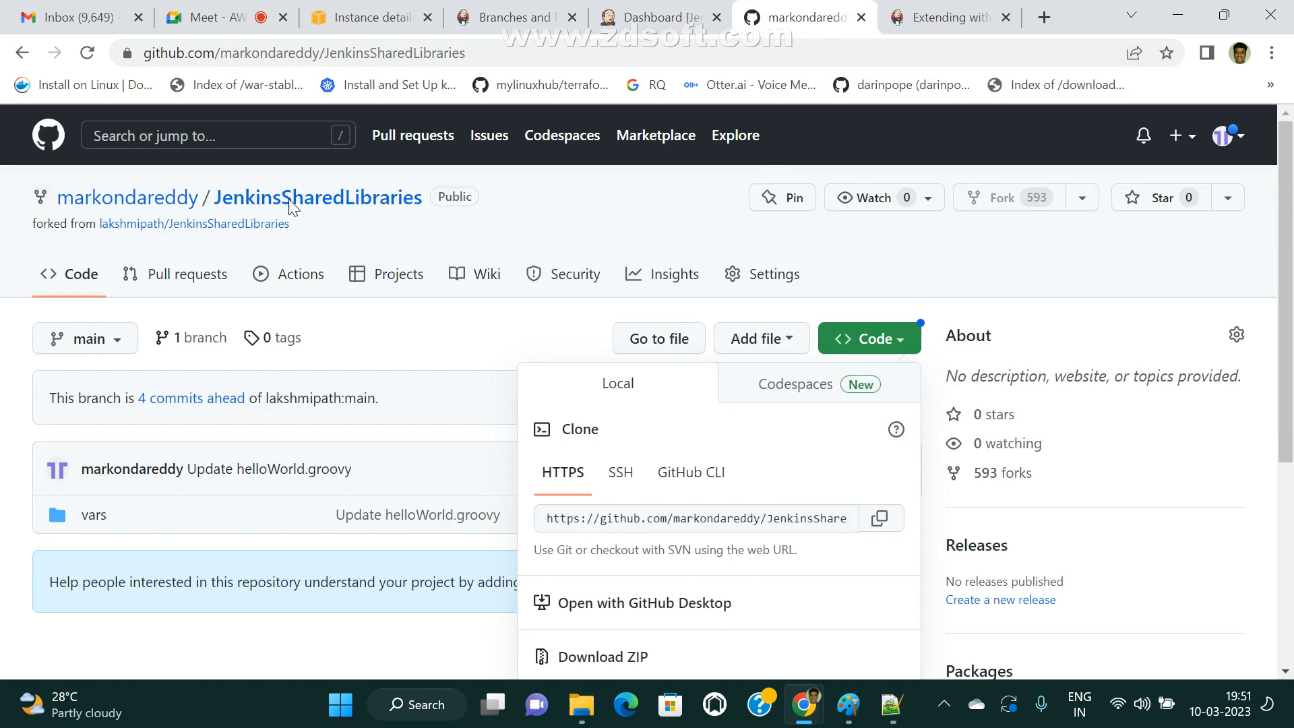
left_click(127, 205)
left_click(152, 202)
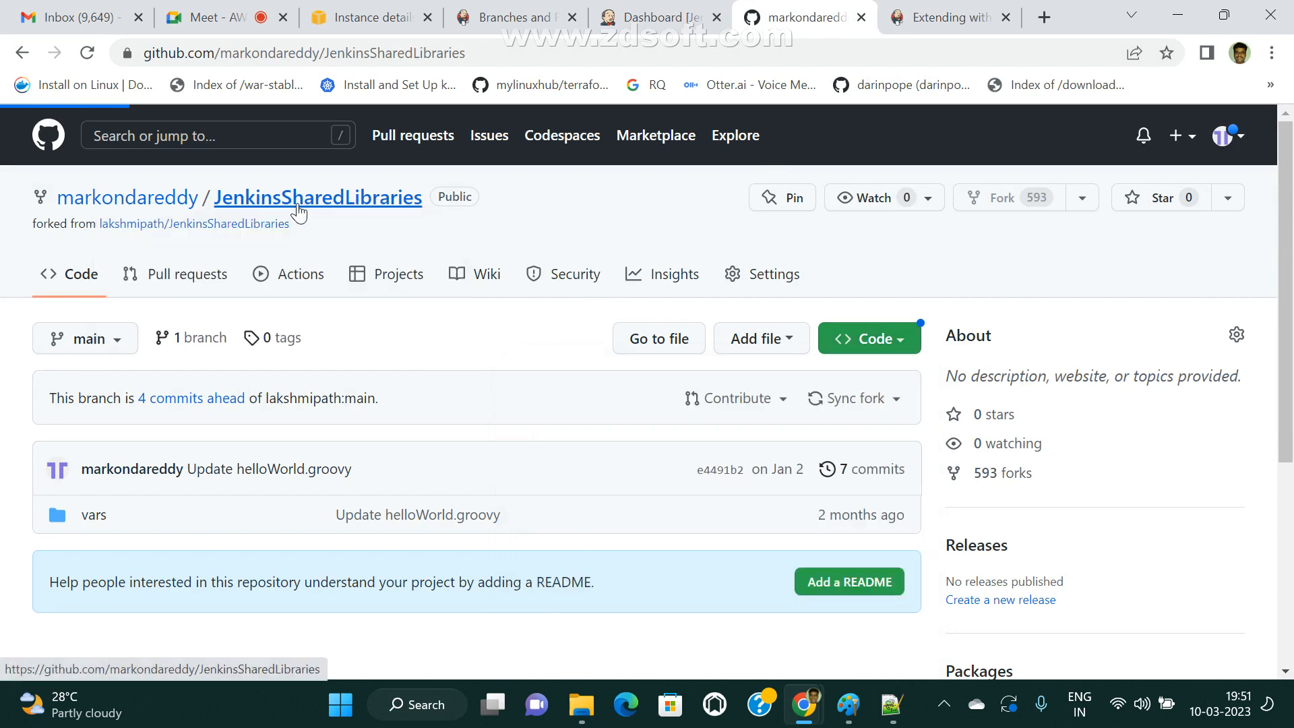
scroll(512, 465, "down", 3)
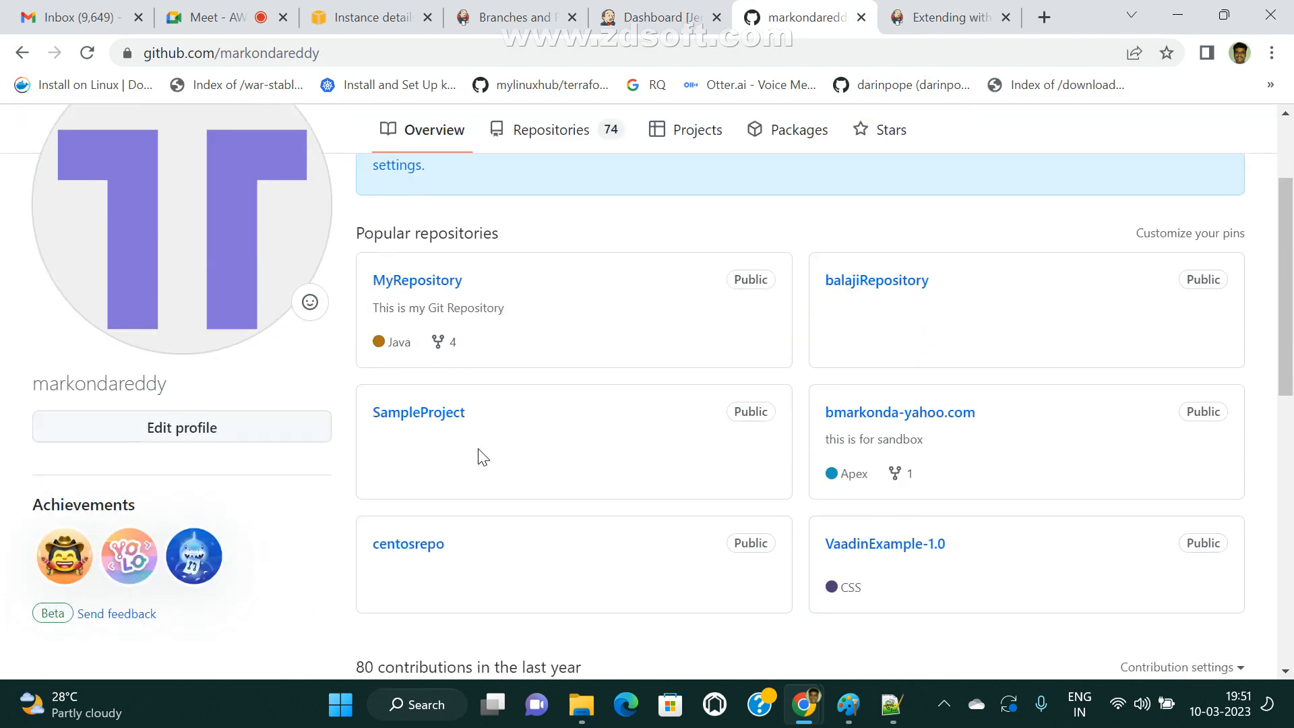
scroll(668, 424, "down", 5)
scroll(604, 449, "up", 8)
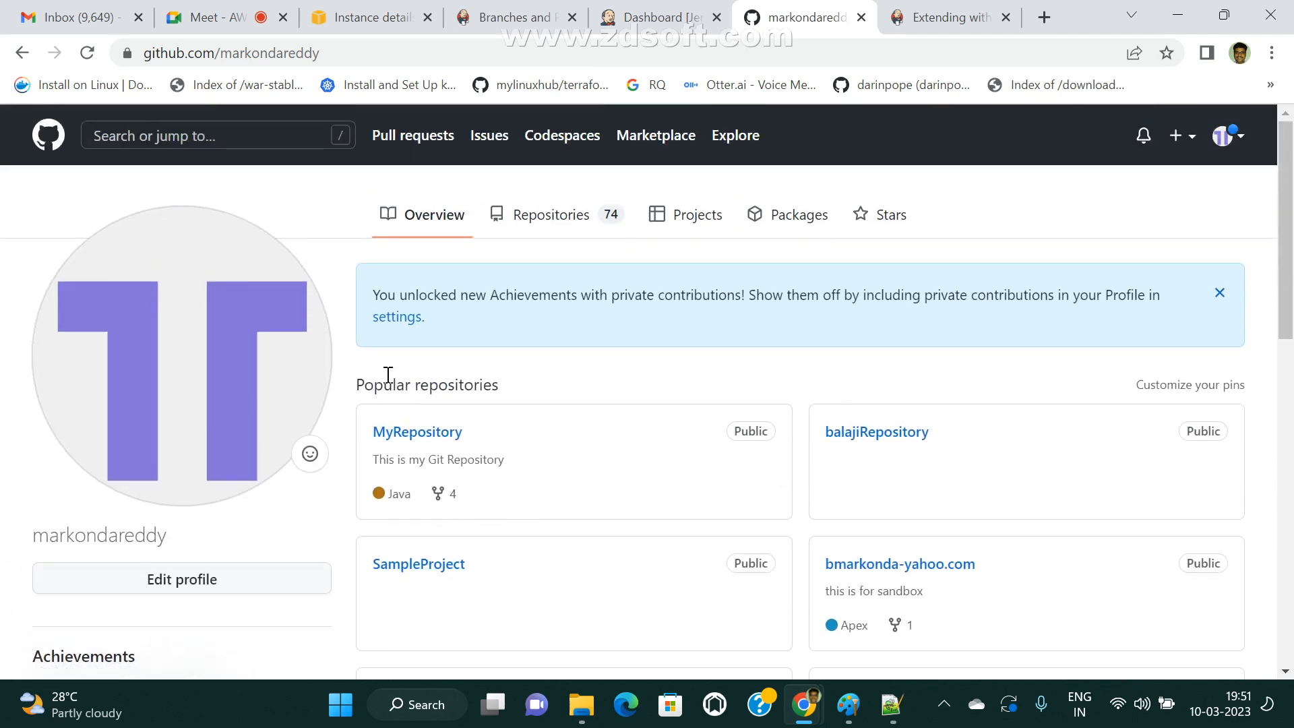
left_click(563, 217)
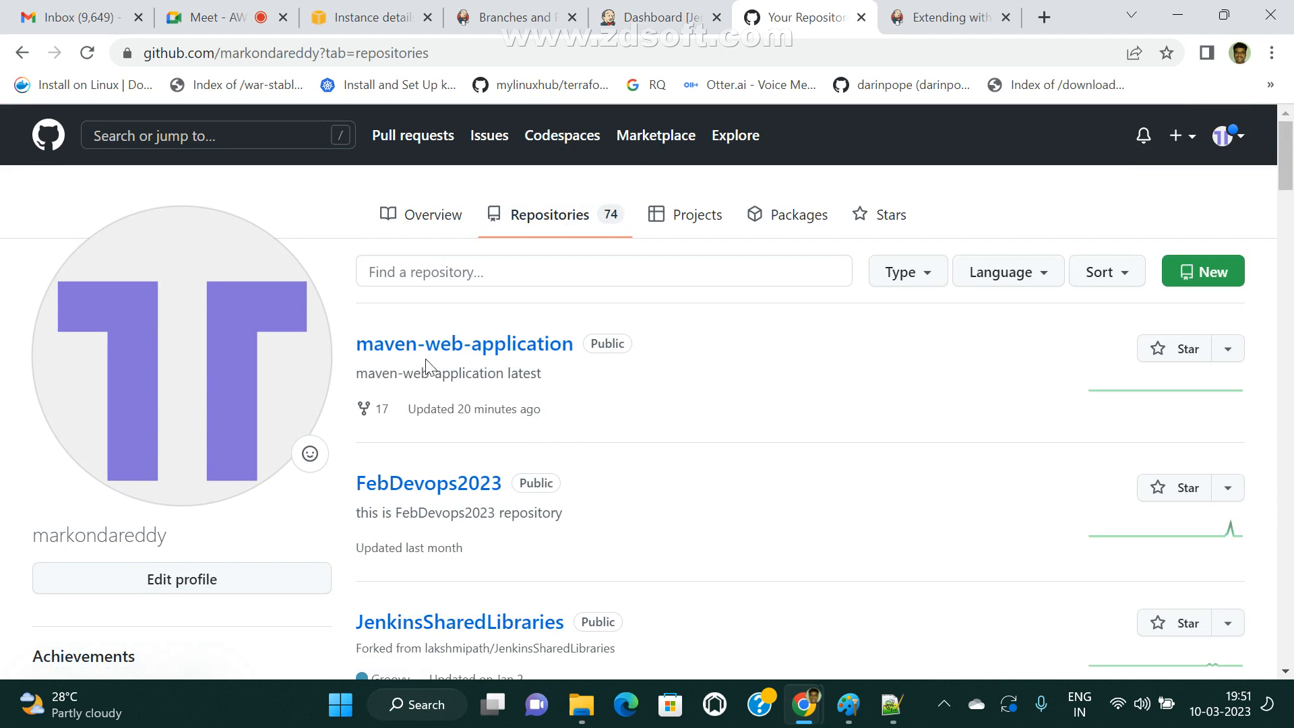
left_click(510, 279)
type("ma")
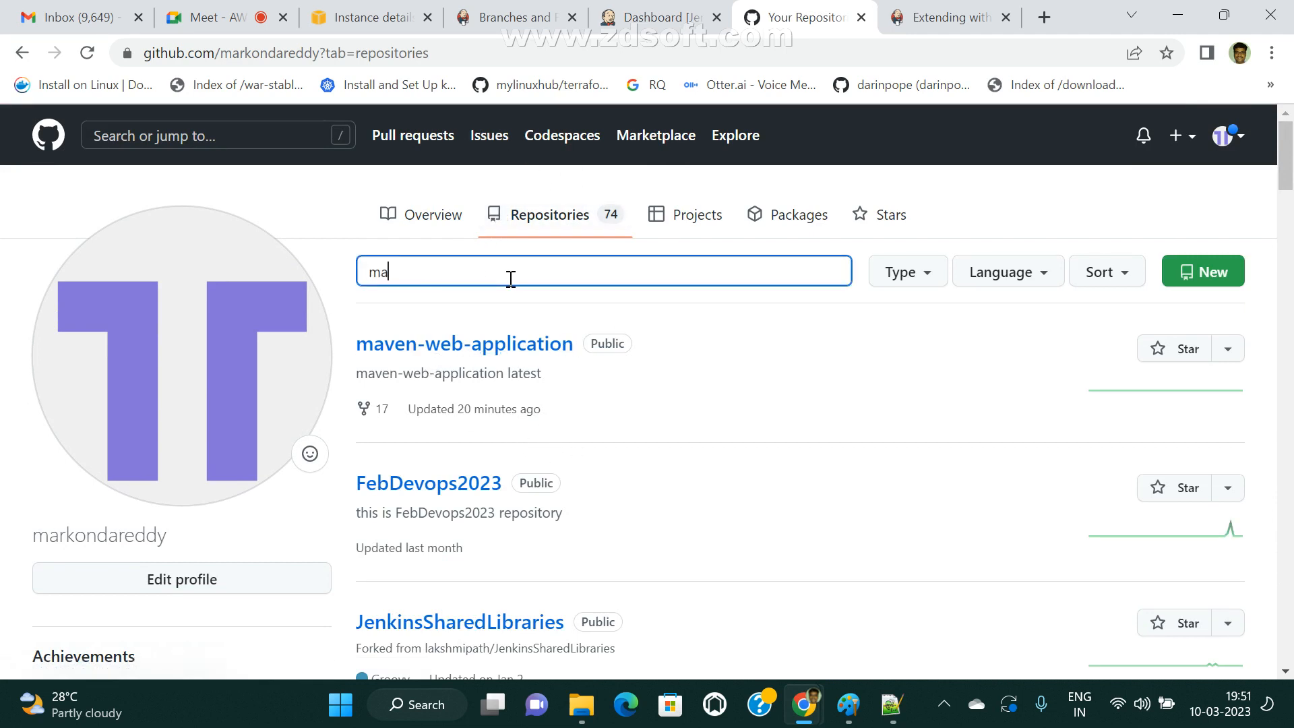
type("ve")
key("BackSpace")
key("BackSpace")
key("BackSpace")
key("BackSpace")
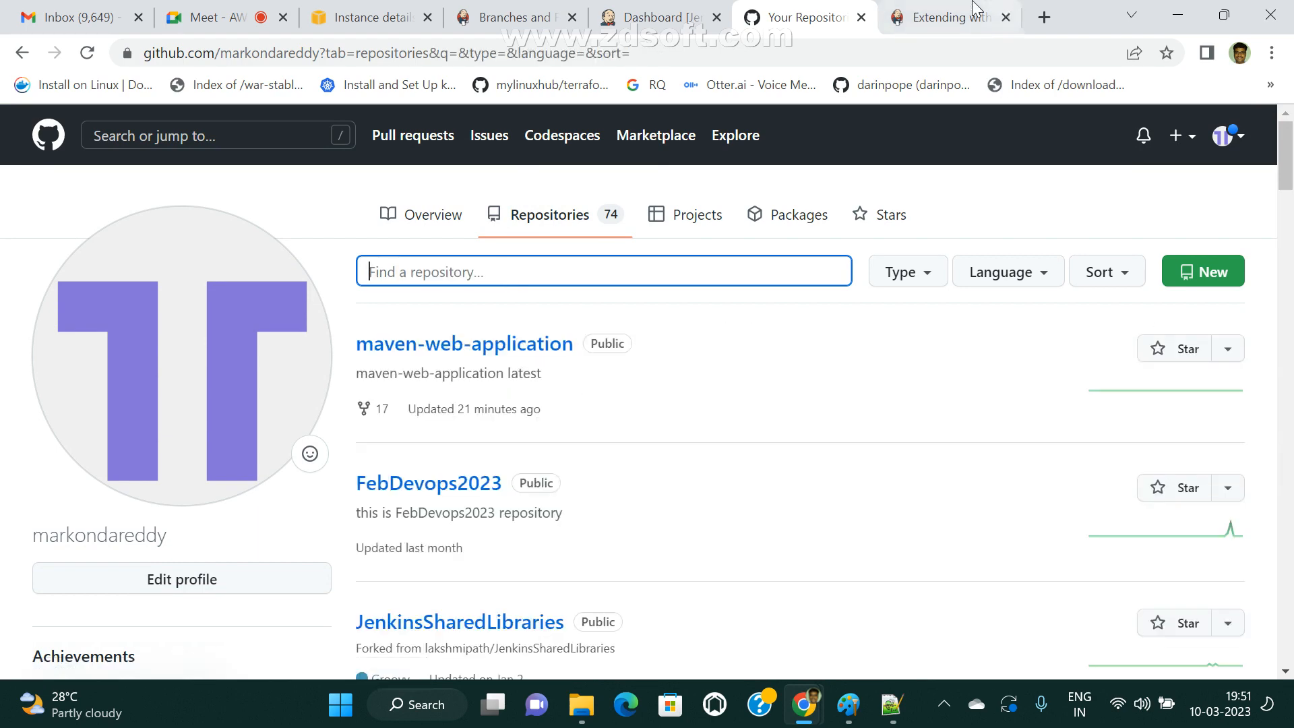
Show the Extending with Shared Libraries documentation page and highlight the words Shared Libraries in its title.
left_click(938, 10)
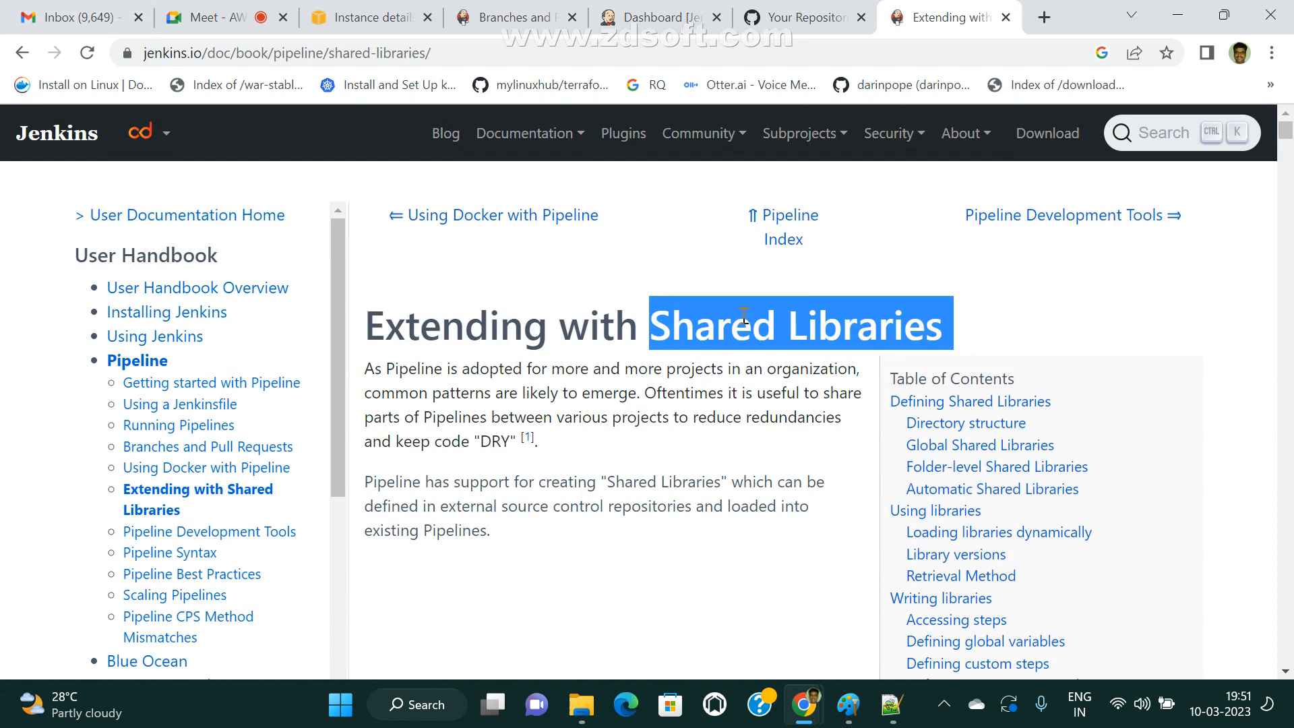
left_click(711, 337)
left_click_drag(659, 328, 964, 322)
left_click(734, 364)
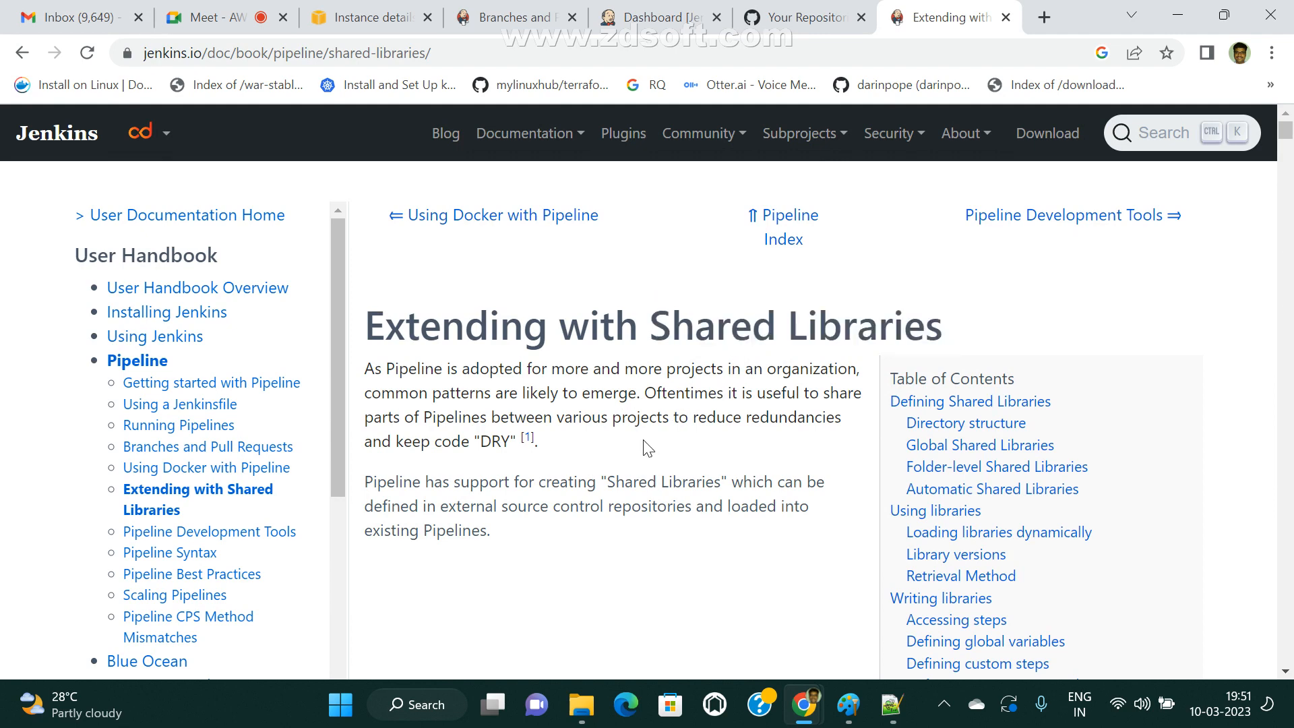
left_click(799, 17)
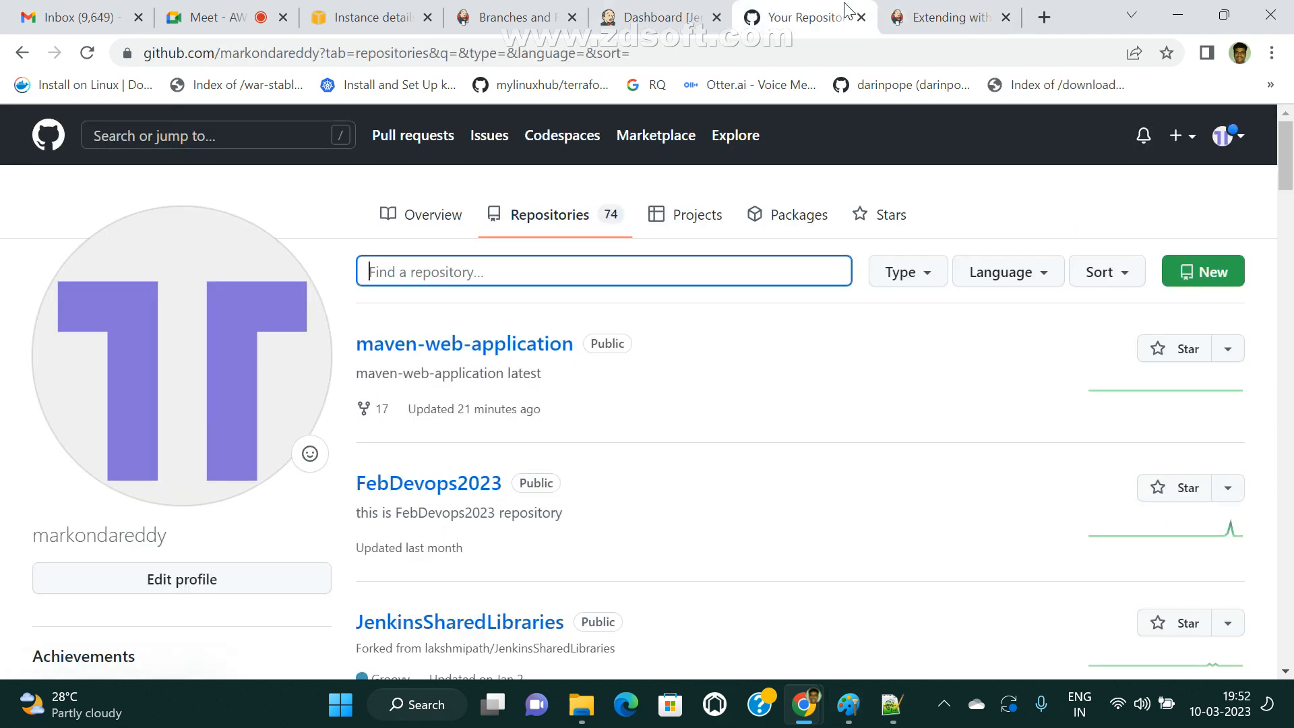
left_click(957, 18)
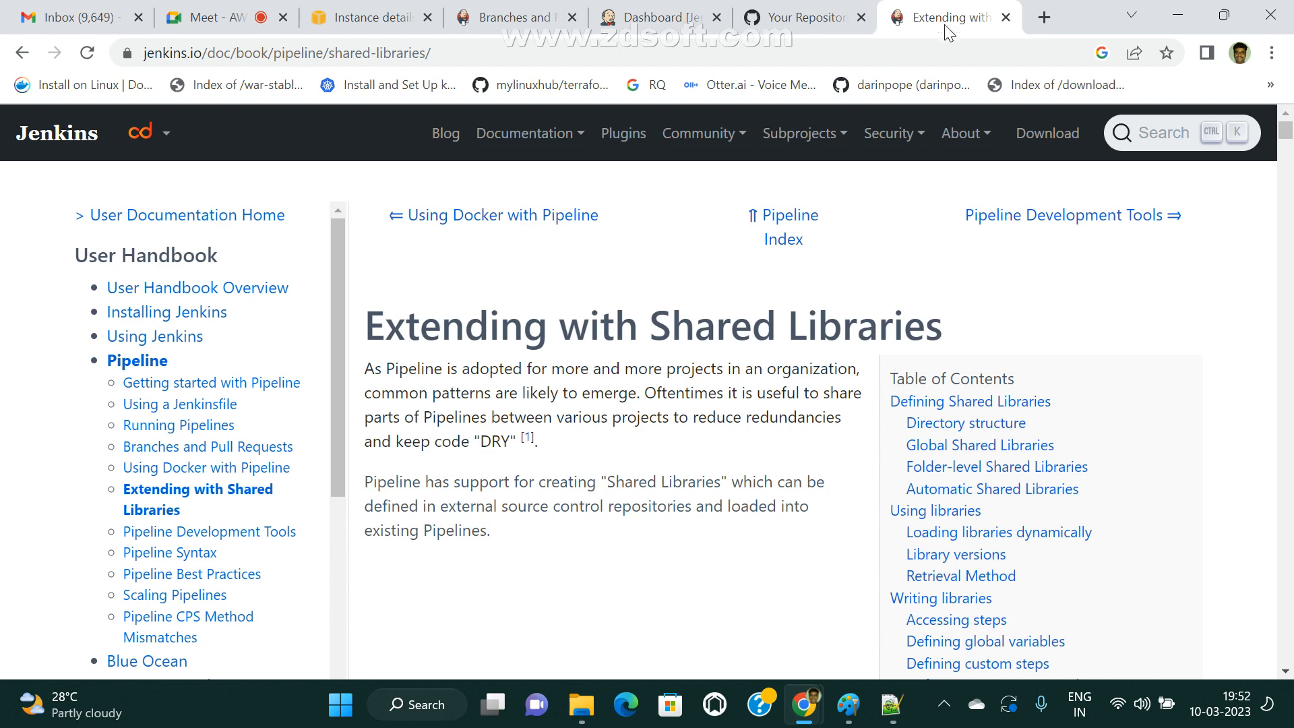
Look over the existing jobs listed on the Jenkins dashboard.
left_click(664, 18)
scroll(399, 404, "down", 5)
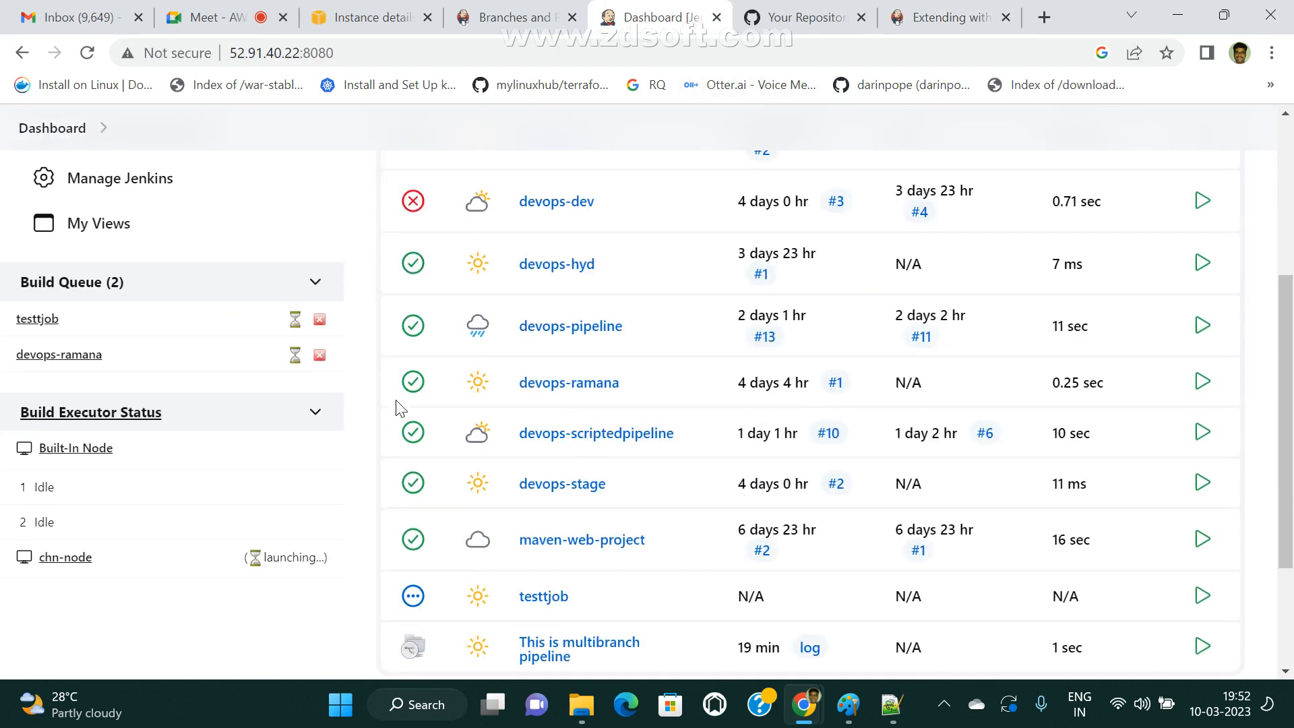
scroll(399, 405, "up", 5)
Examine the call function in helloWorld.groovy from the JenkinsSharedLibraries vars folder on GitHub and return to the vars file list.
left_click(807, 17)
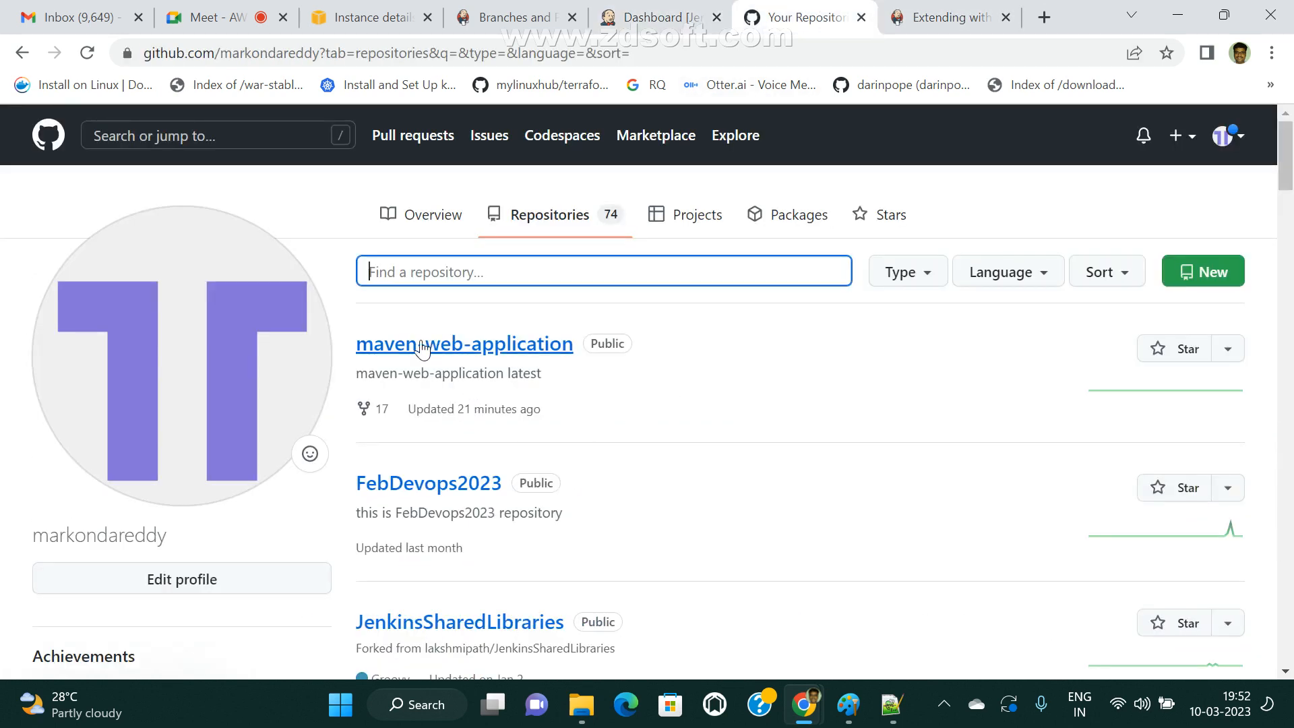
left_click(470, 610)
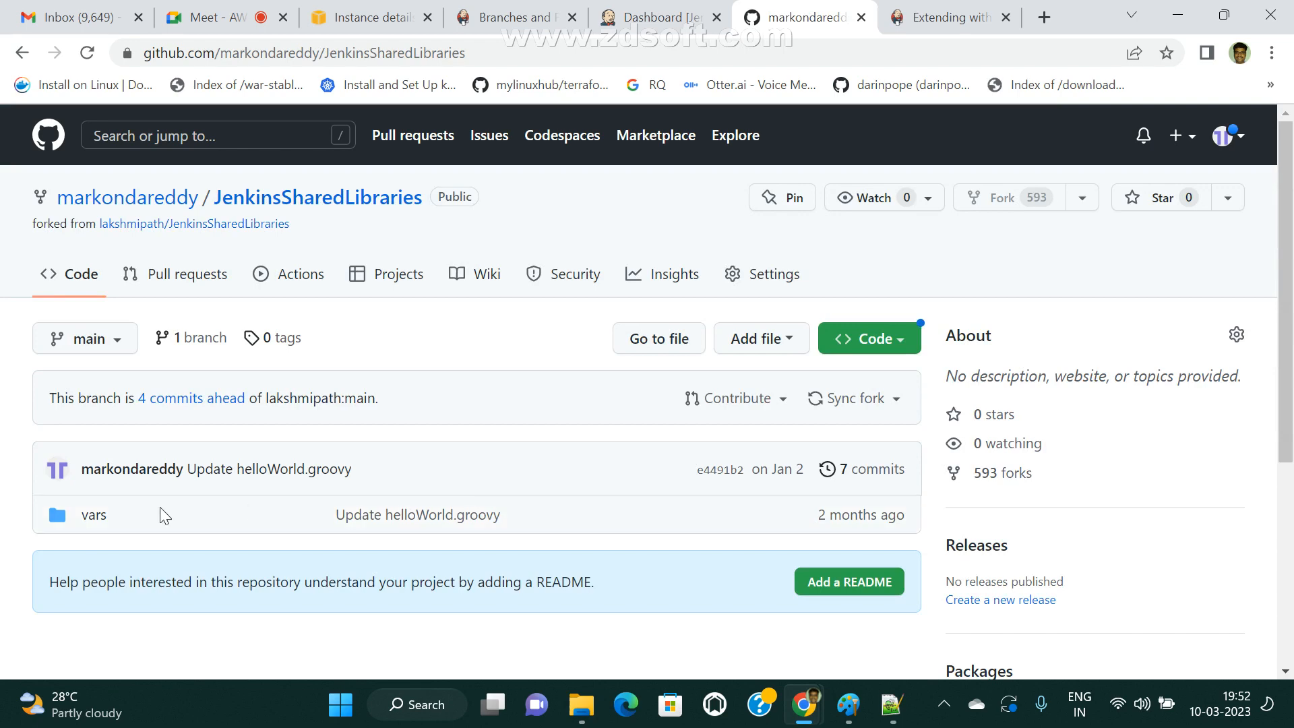
left_click(94, 516)
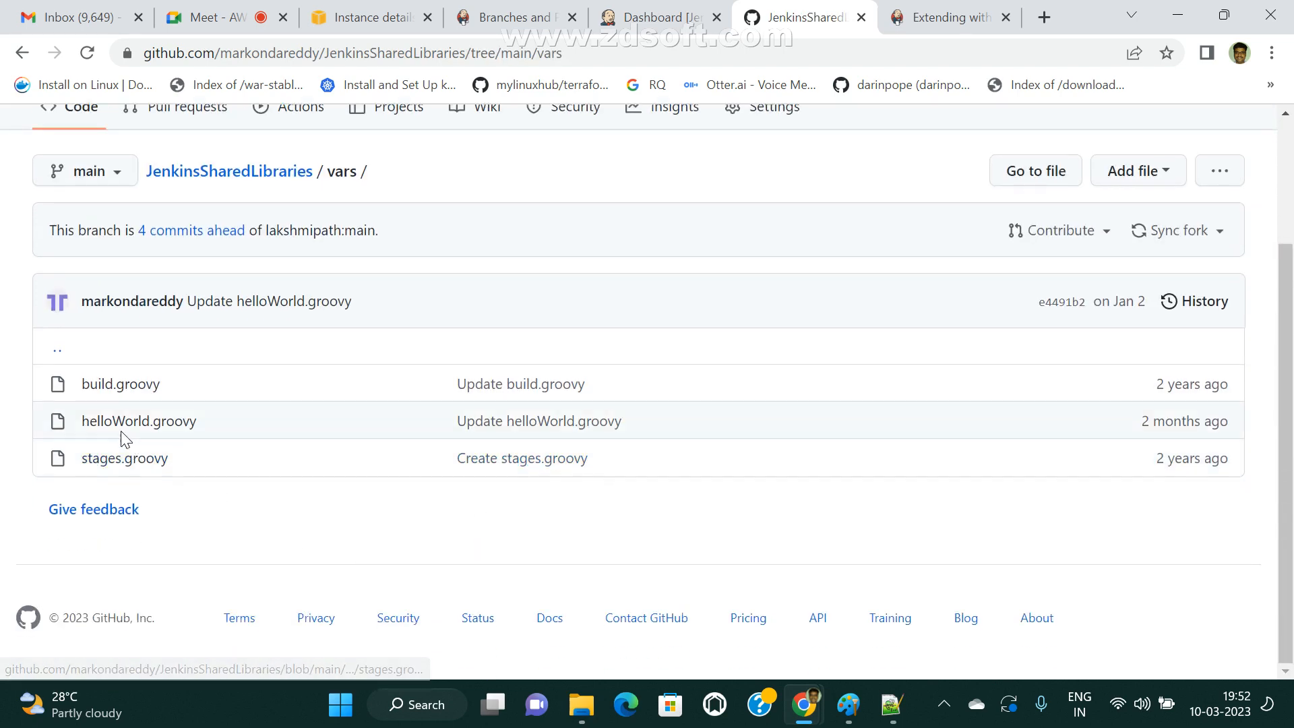
left_click(109, 425)
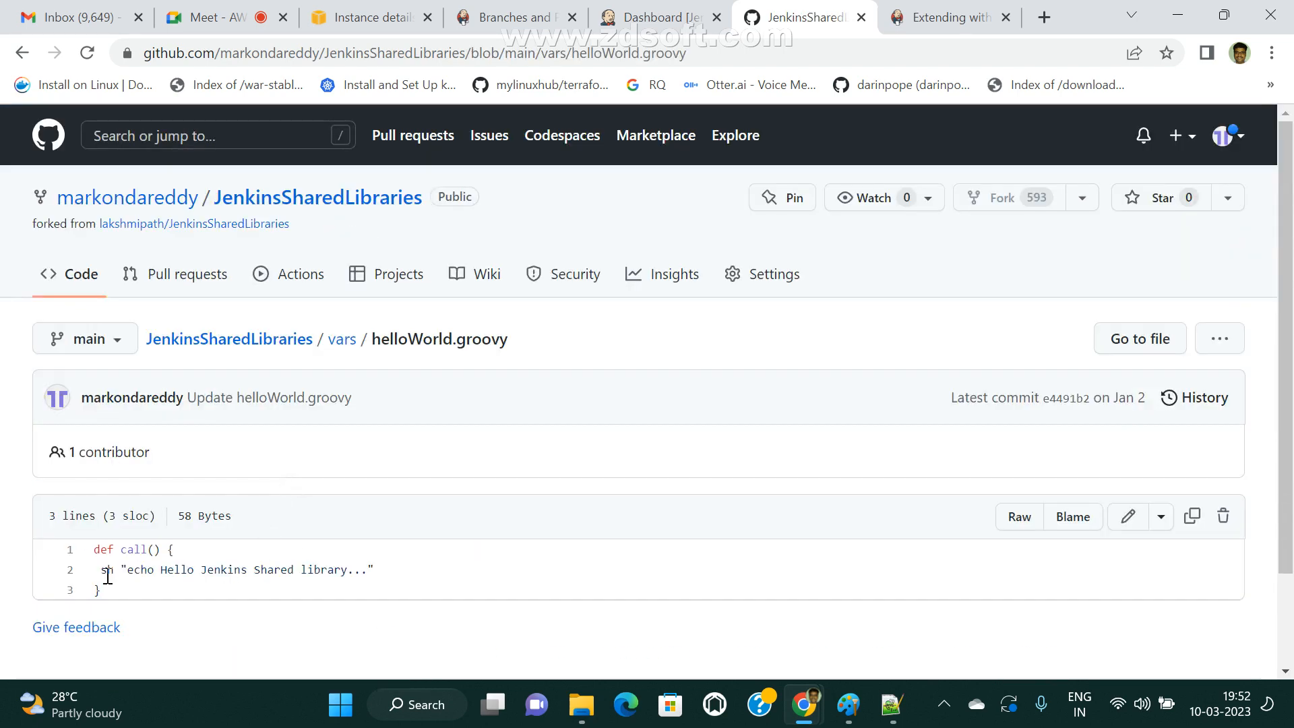
left_click_drag(393, 580, 86, 554)
left_click(22, 52)
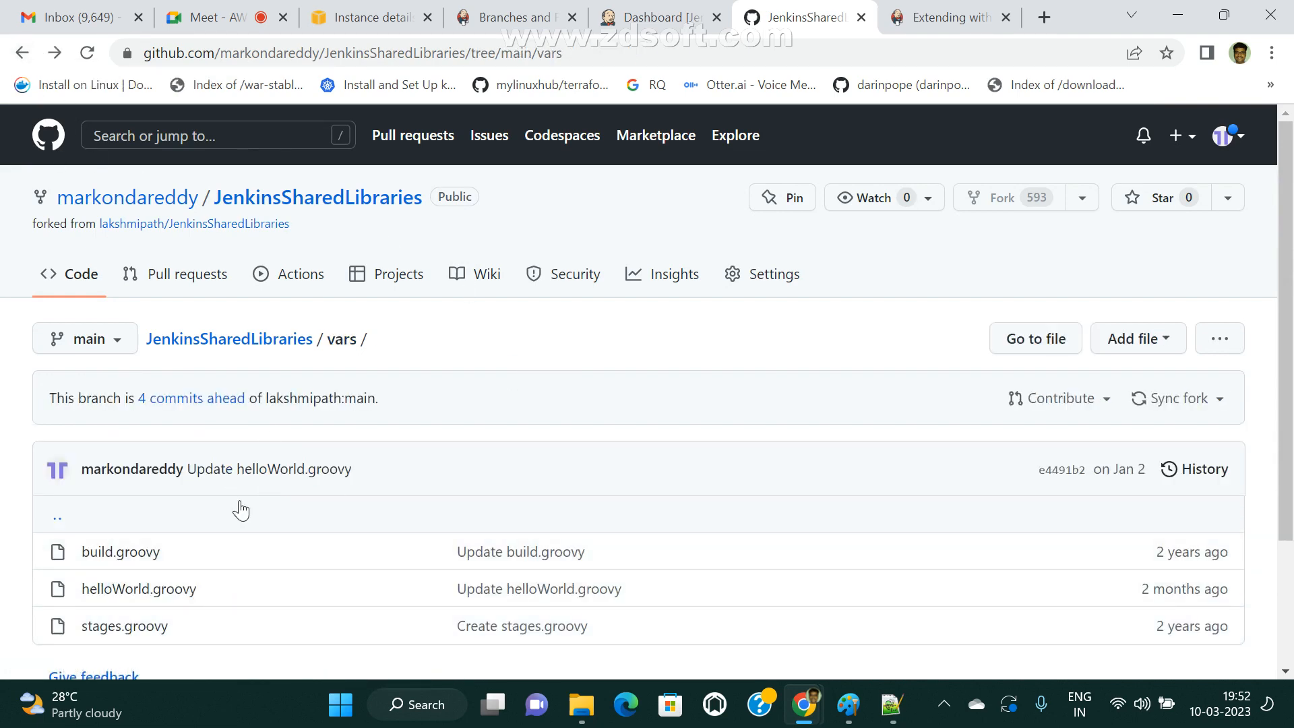
scroll(241, 510, "down", 3)
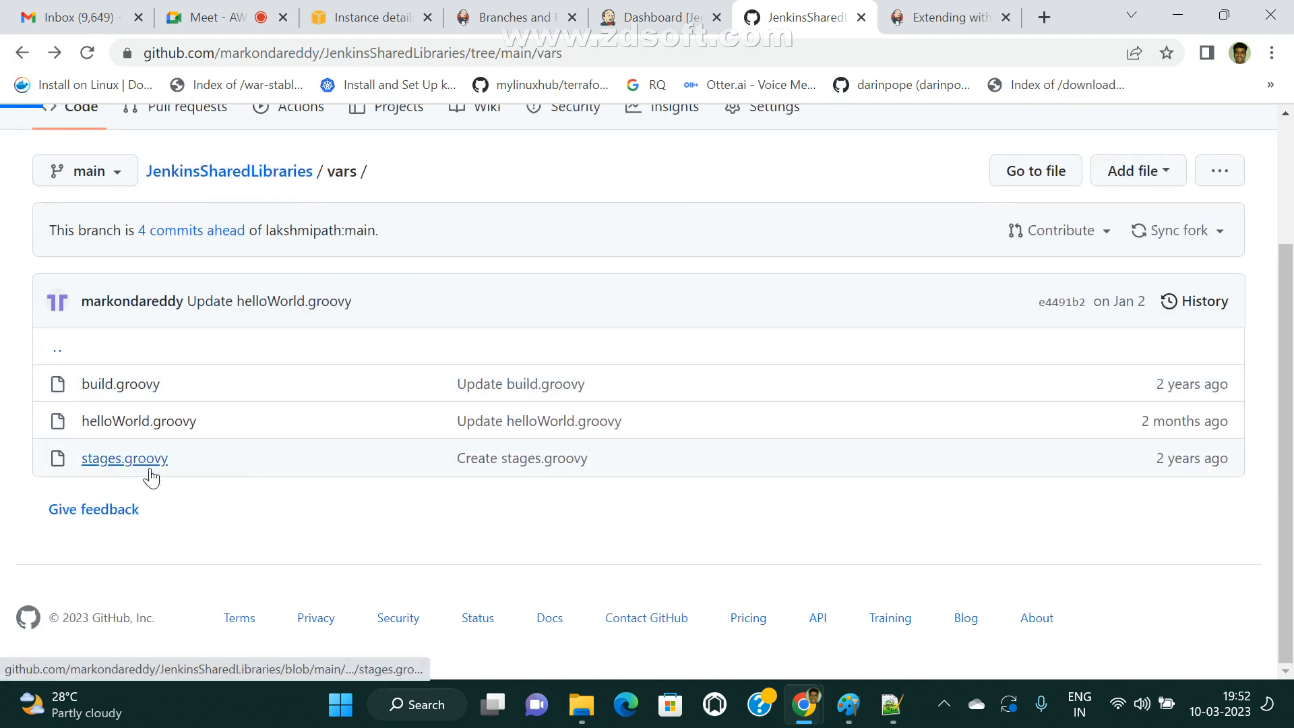
Examine the Maven commands in stages.groovy, highlighting the package and sonar lines, and return to the JenkinsSharedLibraries repository root.
left_click(149, 475)
scroll(421, 571, "down", 5)
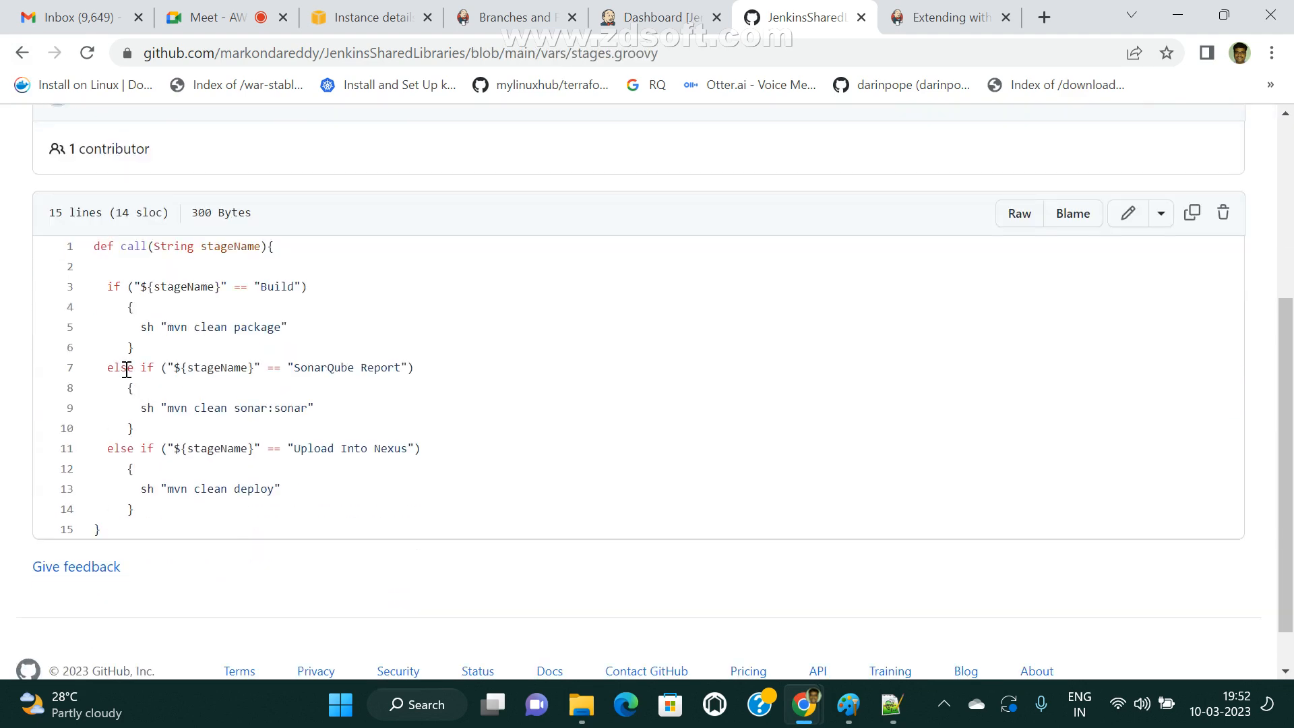
left_click_drag(140, 408, 346, 412)
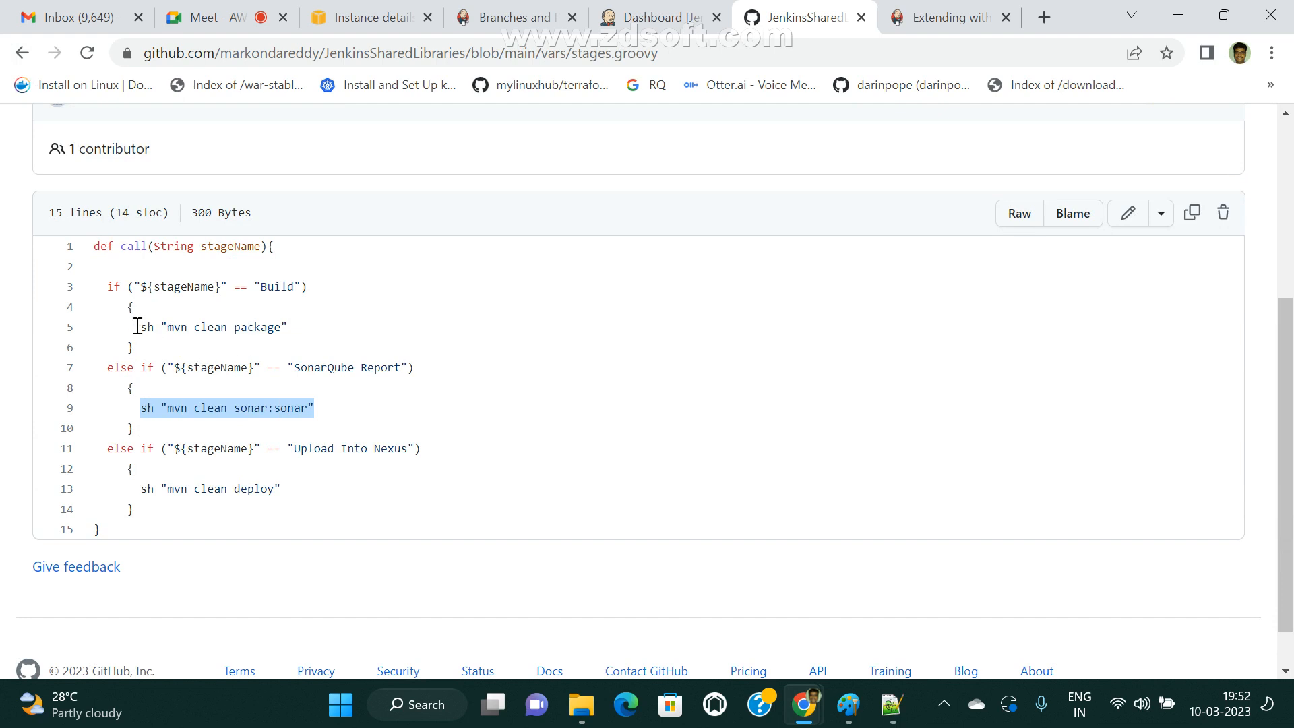
left_click_drag(138, 326, 358, 337)
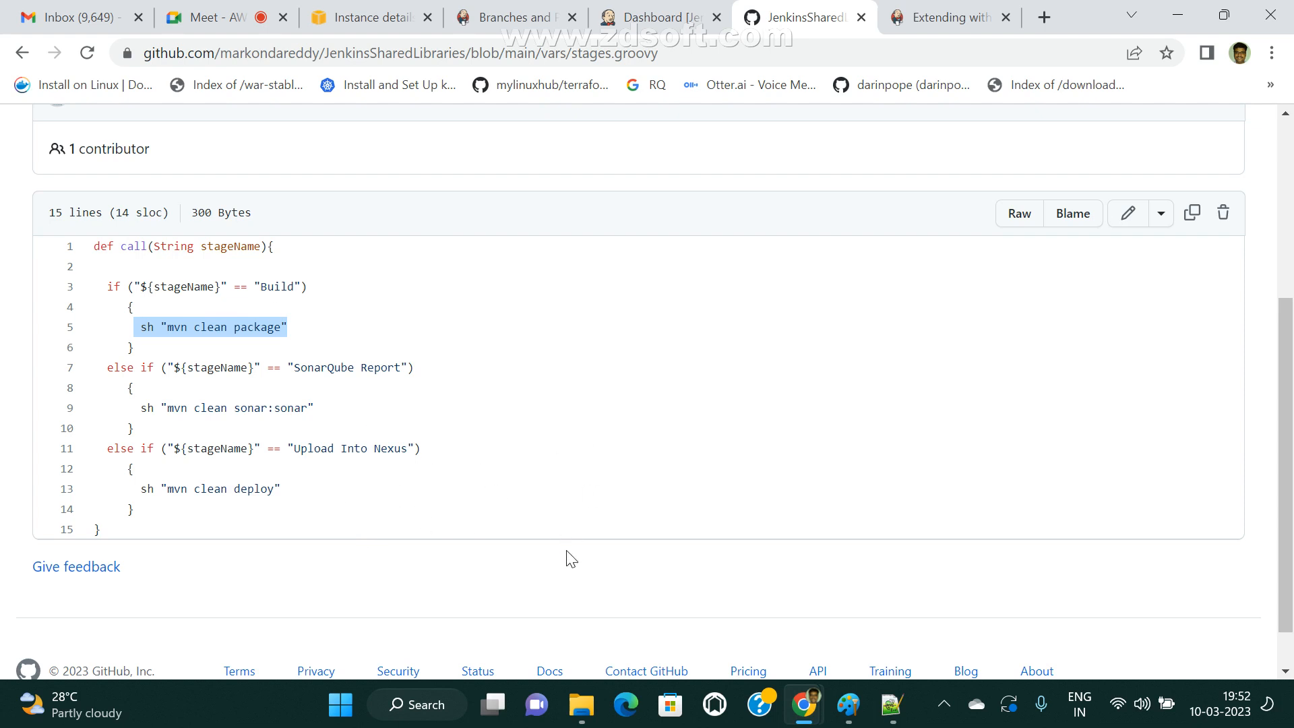
left_click(150, 412)
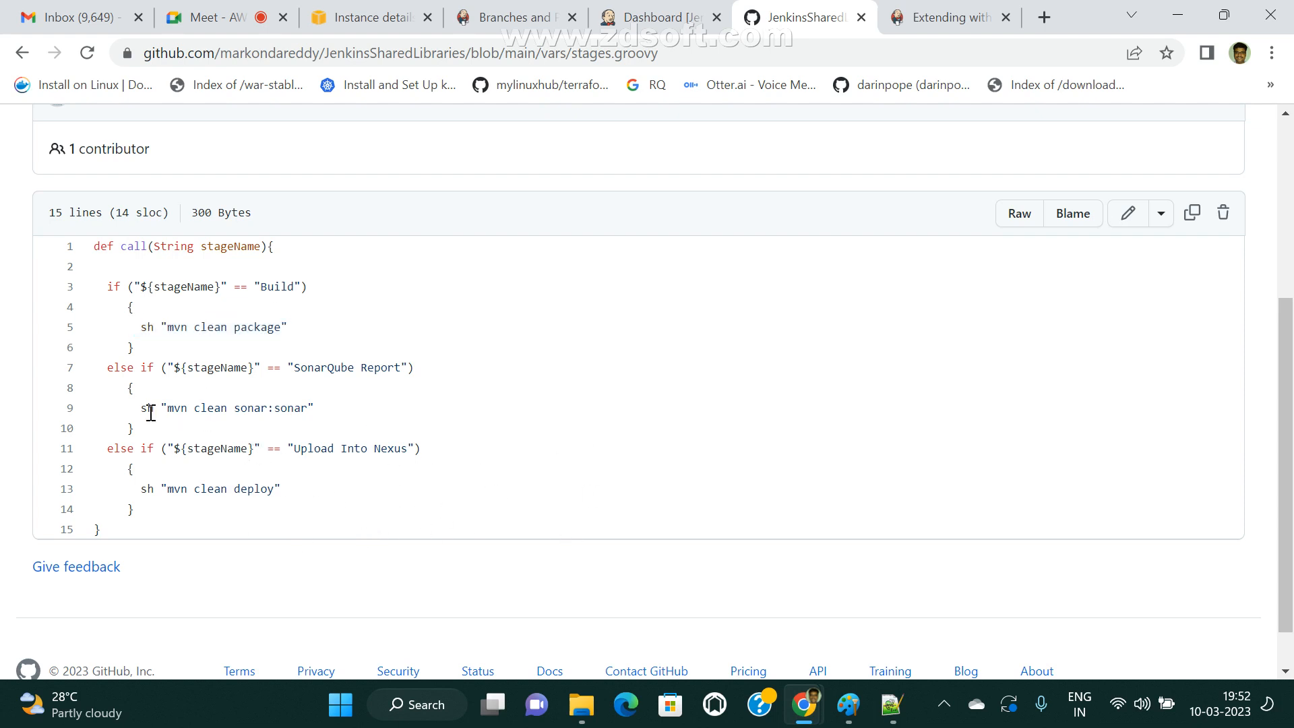
left_click_drag(142, 408, 181, 408)
left_click(182, 432)
scroll(408, 348, "up", 3)
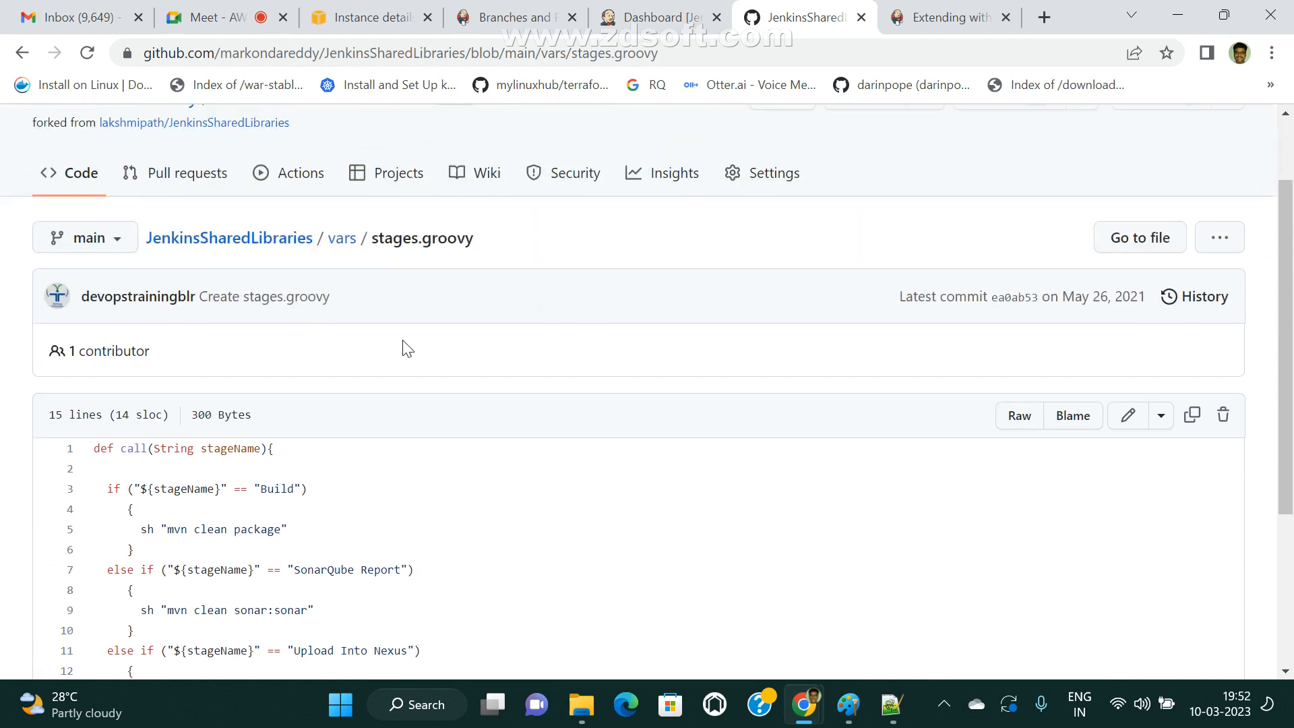
left_click(224, 240)
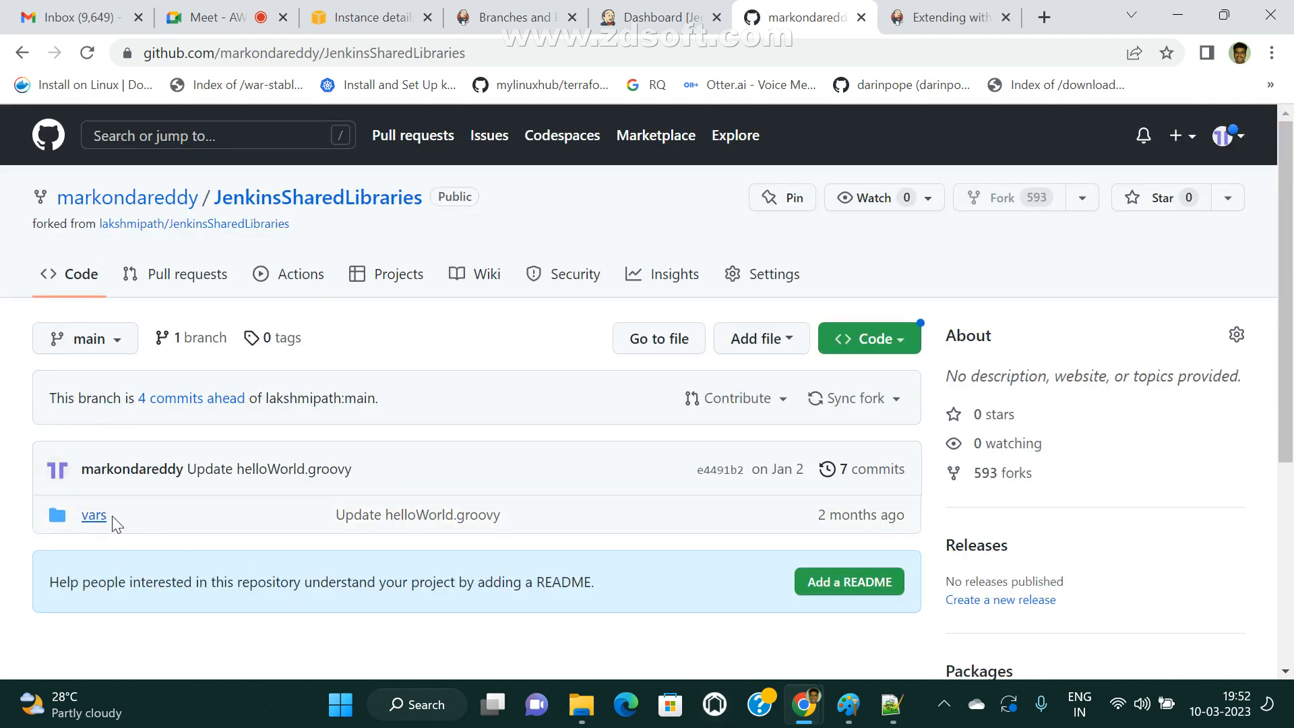
Skim the Branches and Pull Requests documentation on creating a Multibranch Pipeline, then show the Jenkins dashboard.
left_click(514, 17)
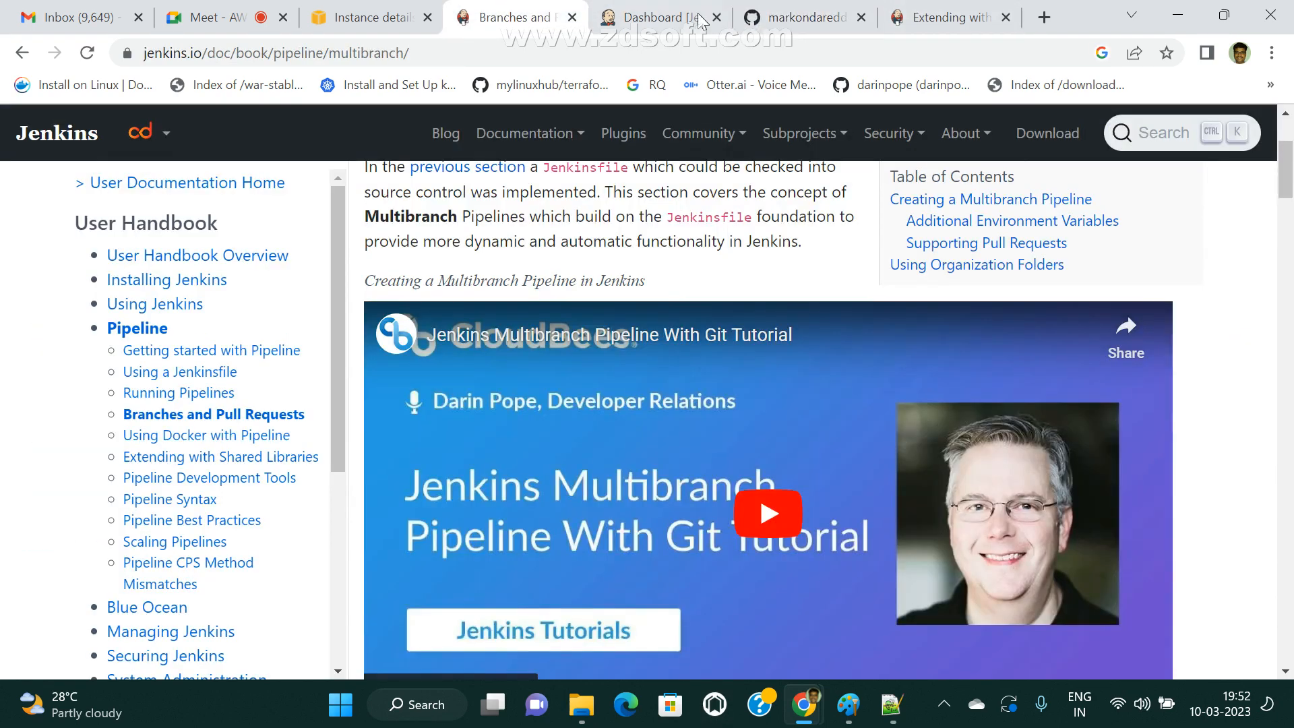
scroll(647, 559, "down", 6)
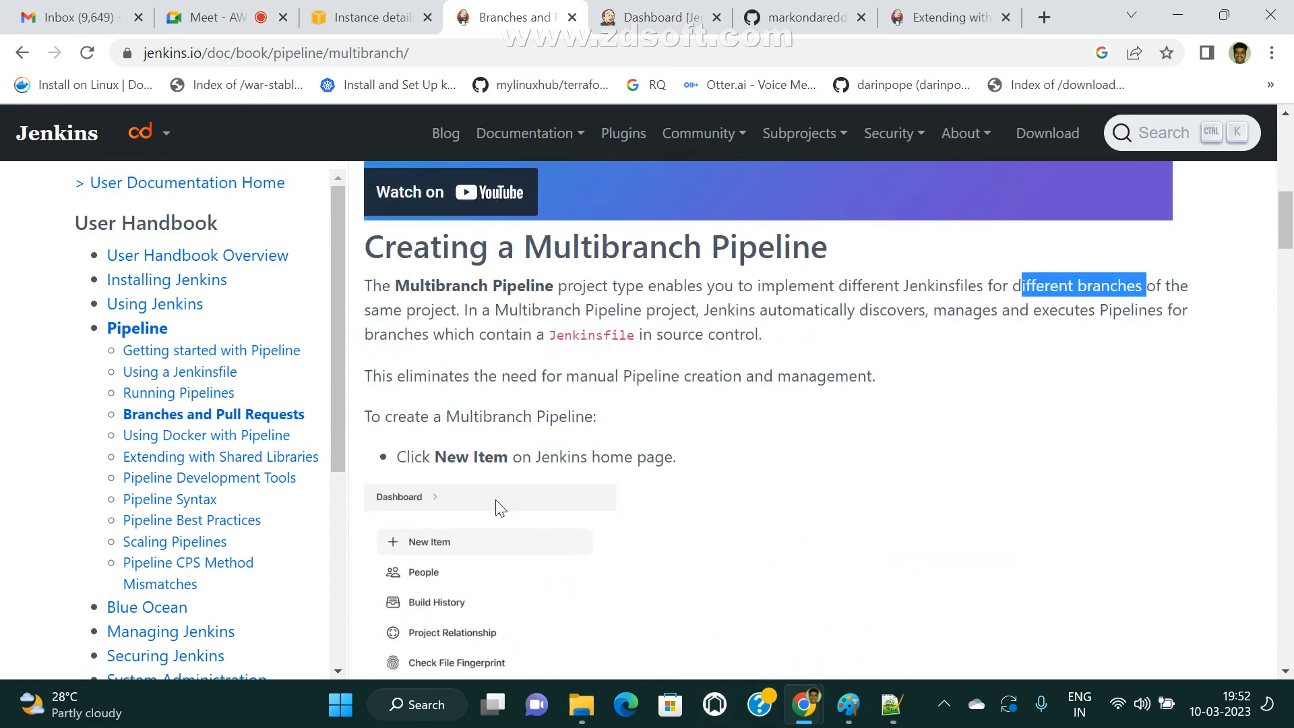
scroll(647, 577, "down", 15)
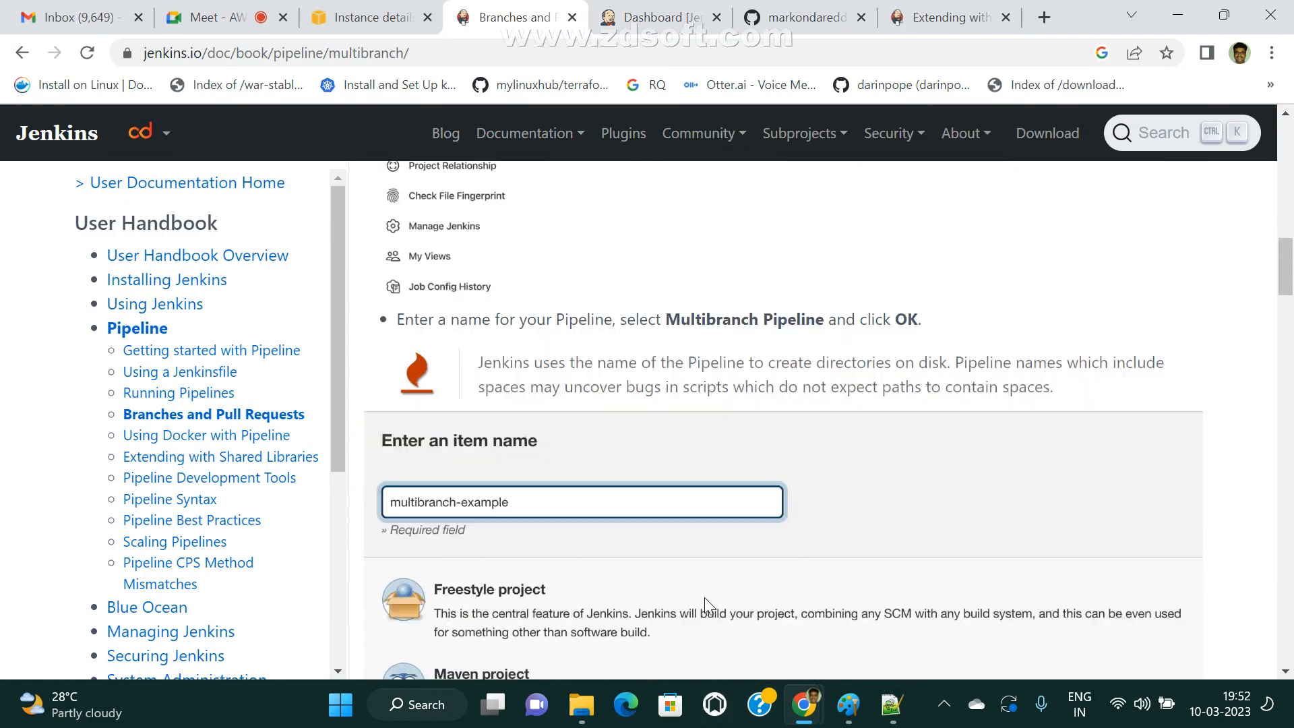
scroll(705, 598, "up", 20)
scroll(765, 649, "down", 20)
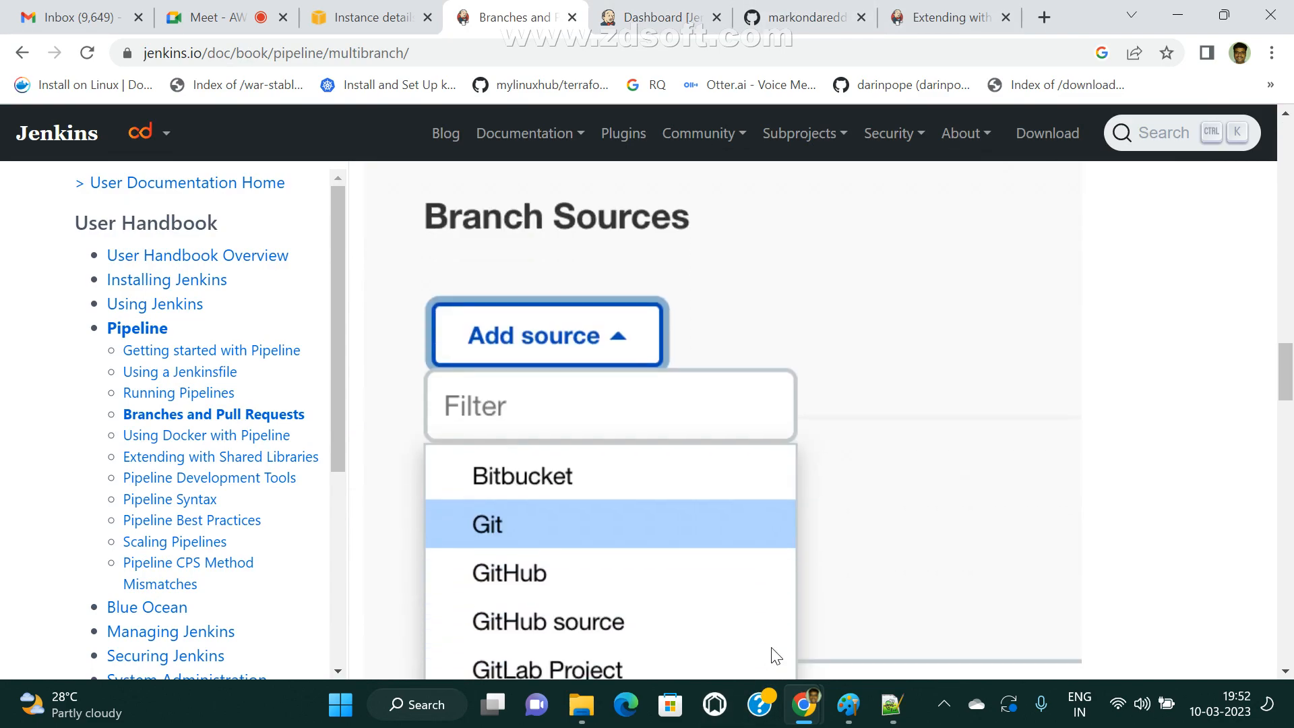
left_click(657, 17)
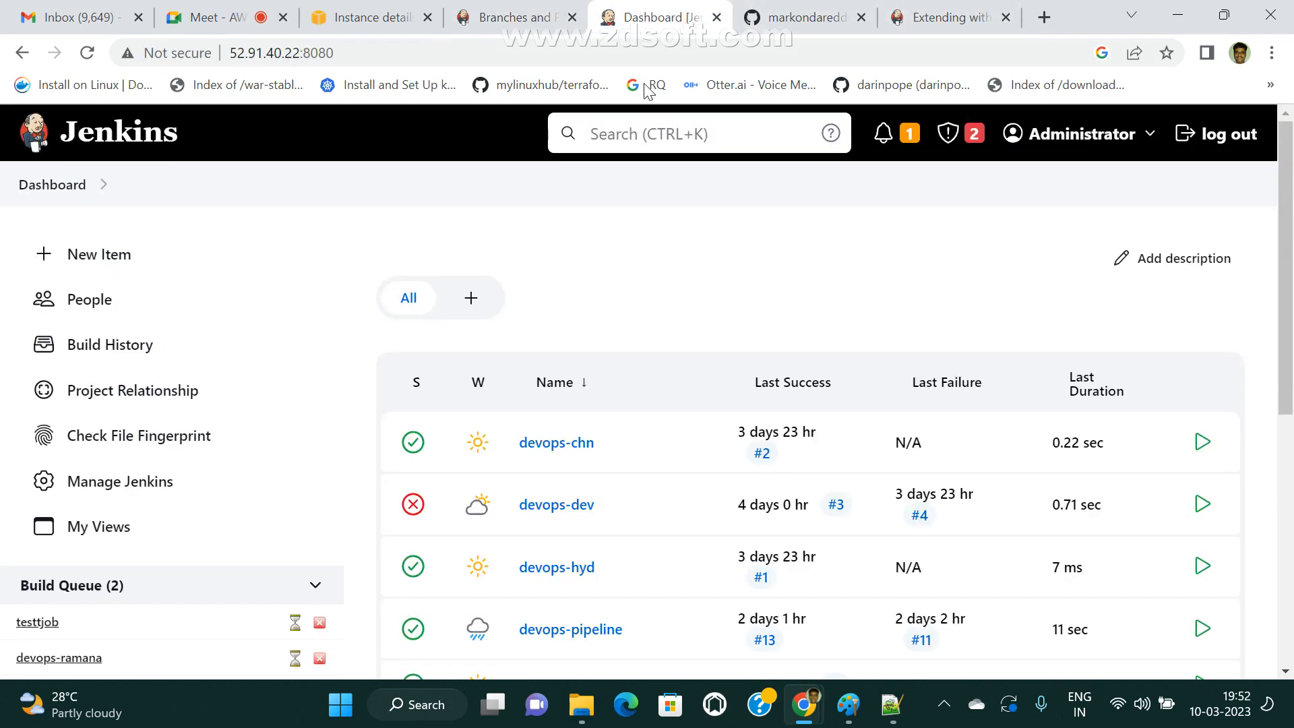
Show the Directory structure section of the Extending with Shared Libraries documentation and highlight its src, vars and resources folders.
left_click(943, 9)
scroll(759, 398, "down", 10)
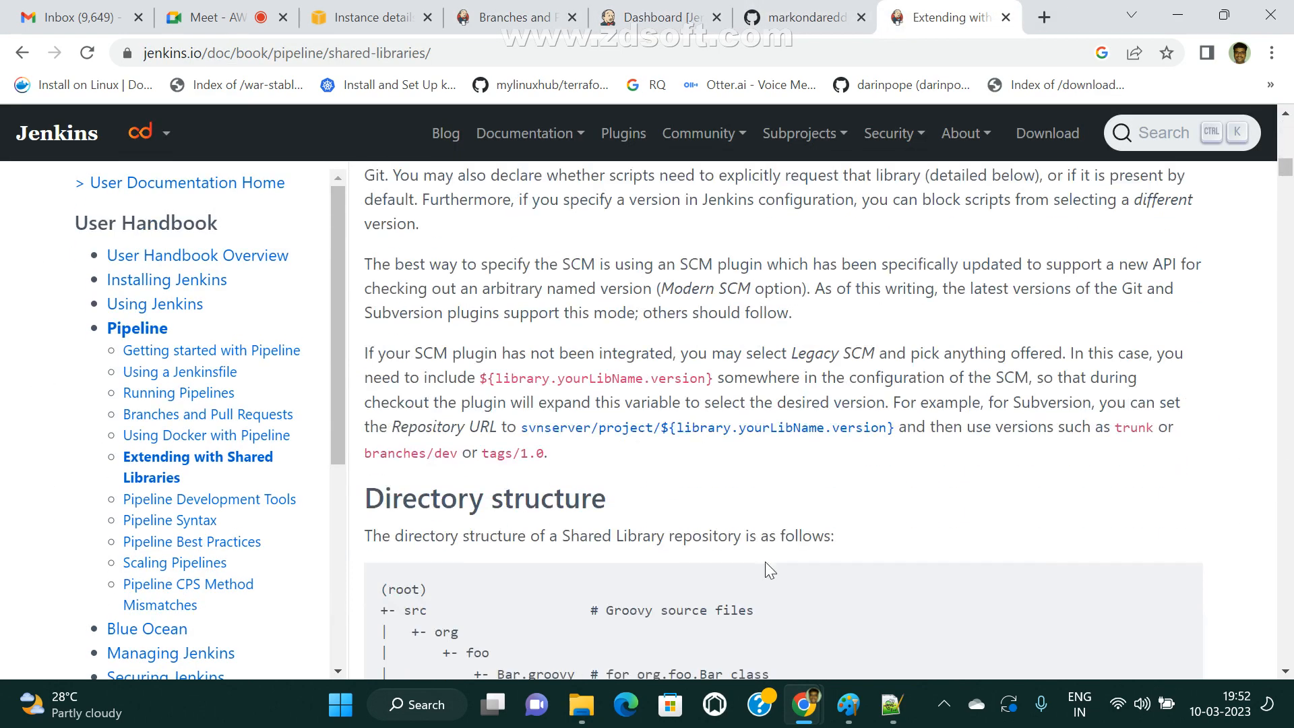
scroll(776, 564, "down", 4)
left_click_drag(410, 309, 548, 332)
left_click_drag(399, 392, 435, 392)
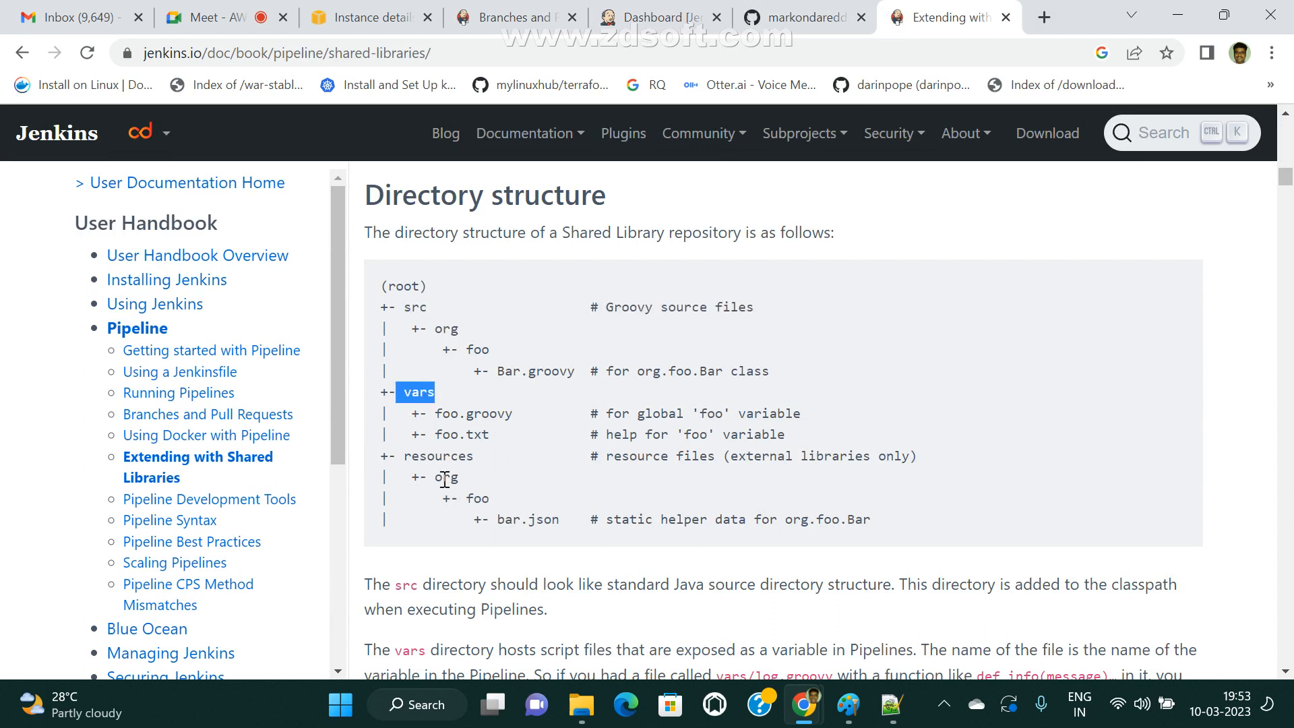
double_click(404, 460)
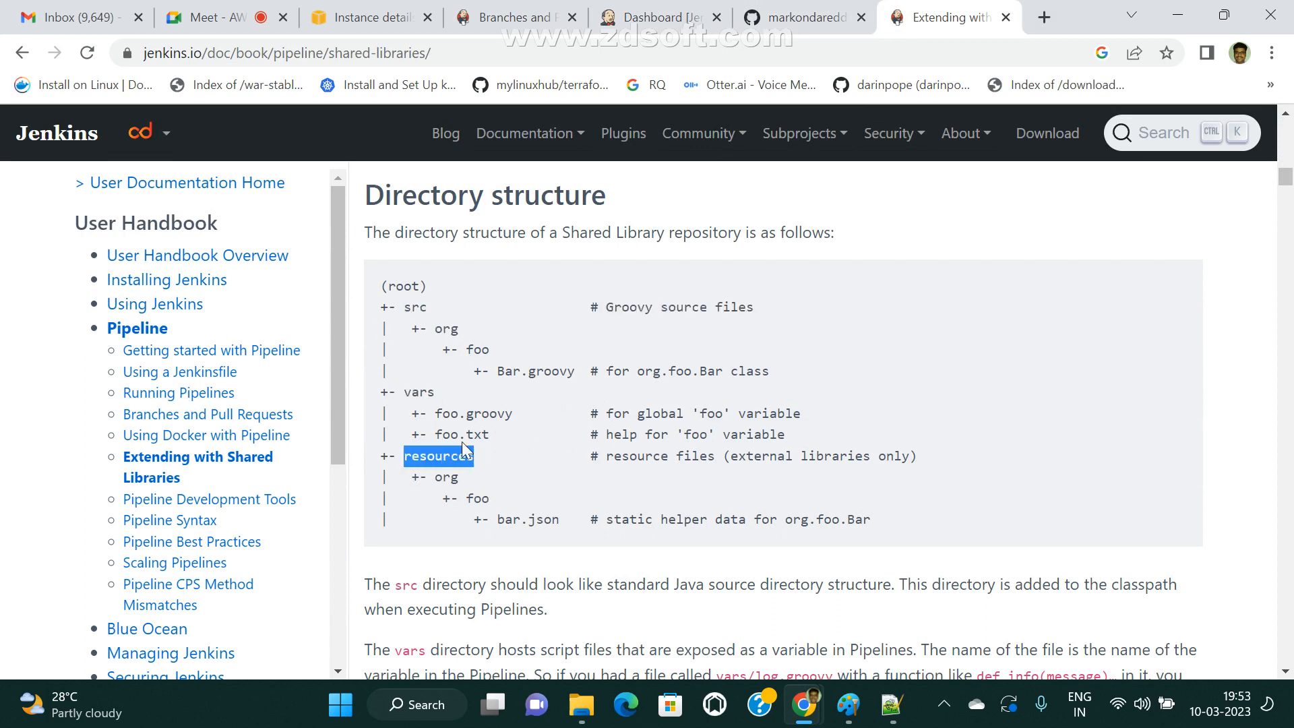
left_click(405, 391)
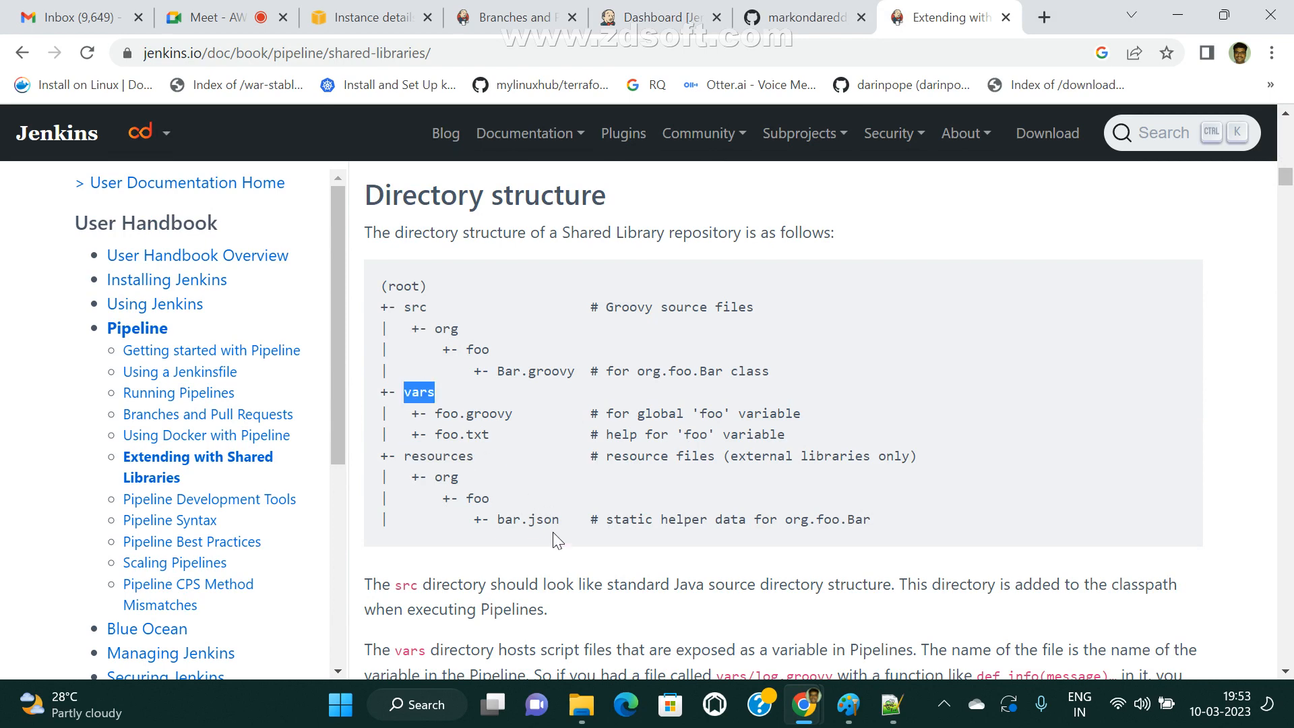
Compare the JenkinsSharedLibraries repository root on GitHub with the documented directory structure, highlighting the src and resources entries.
key("ctrl+shift+Tab")
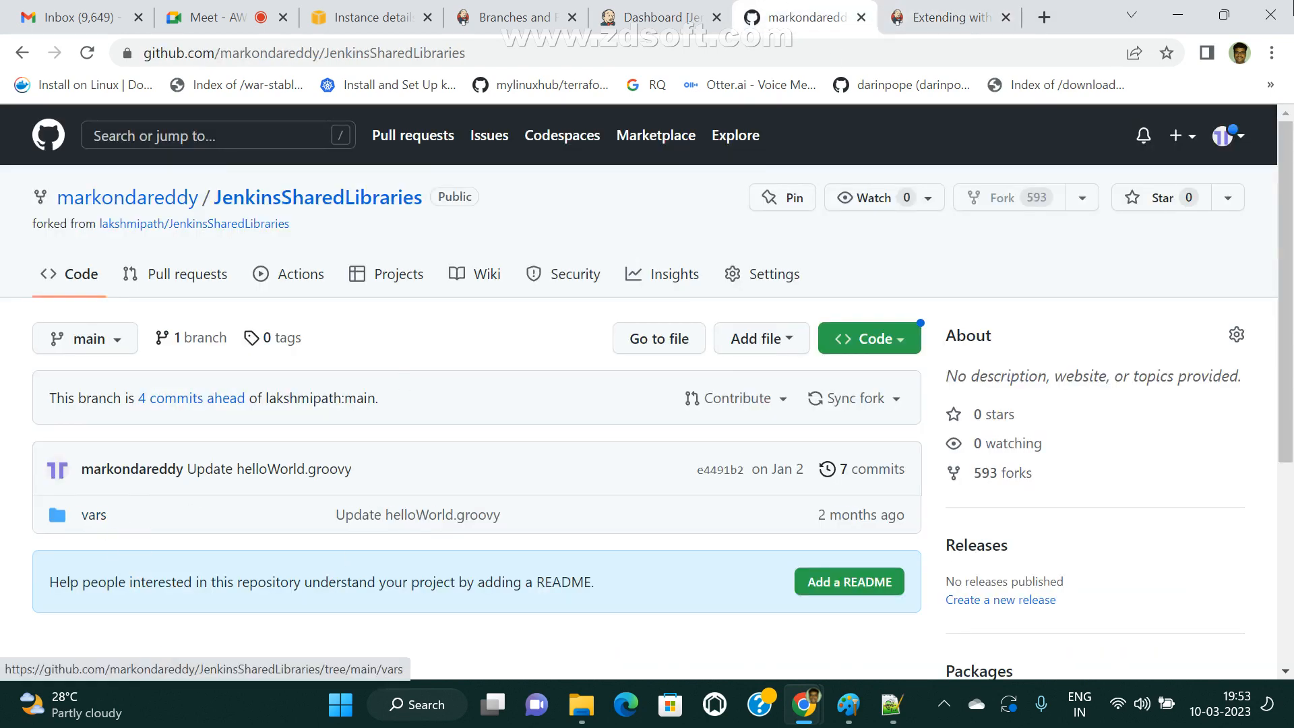
key("ctrl+Tab")
left_click_drag(411, 308, 459, 330)
left_click_drag(404, 457, 545, 456)
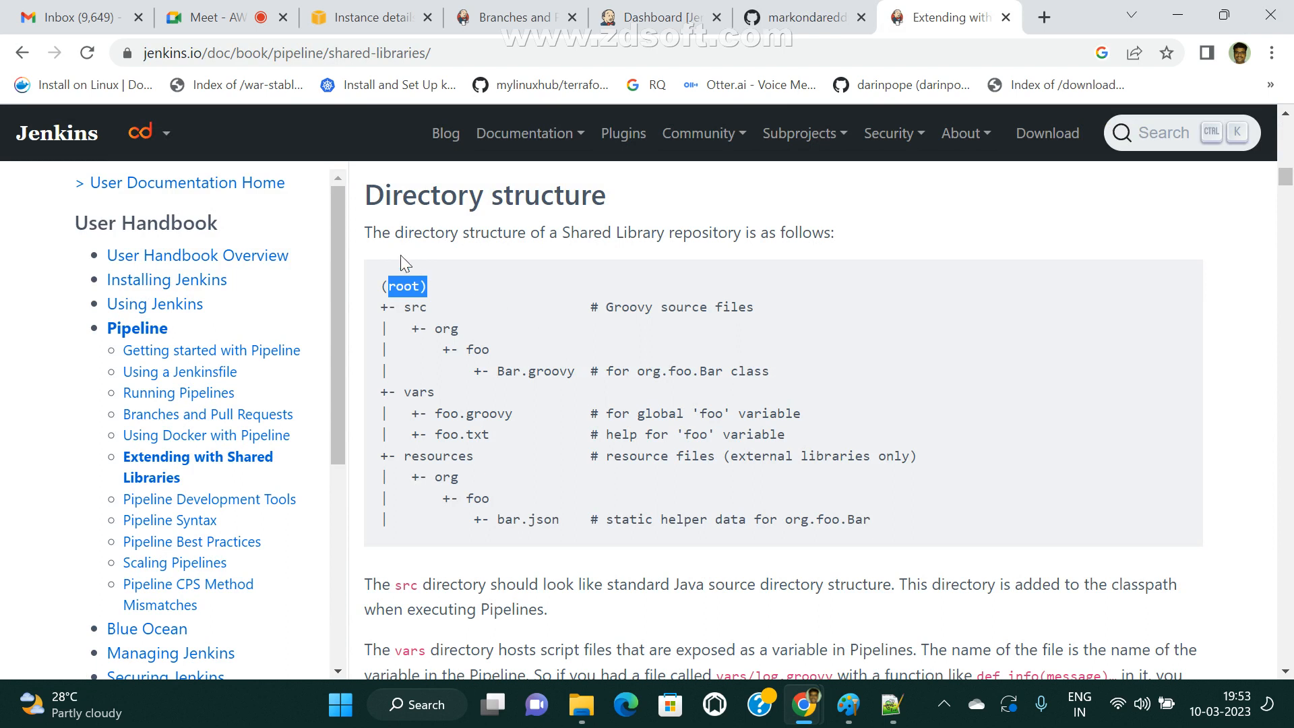
Highlight the sentence introducing the Shared Library directory structure, followed by the src, vars and resources folder names.
left_click_drag(559, 232, 870, 248)
left_click_drag(367, 234, 889, 222)
left_click_drag(404, 307, 496, 308)
left_click_drag(413, 393, 434, 393)
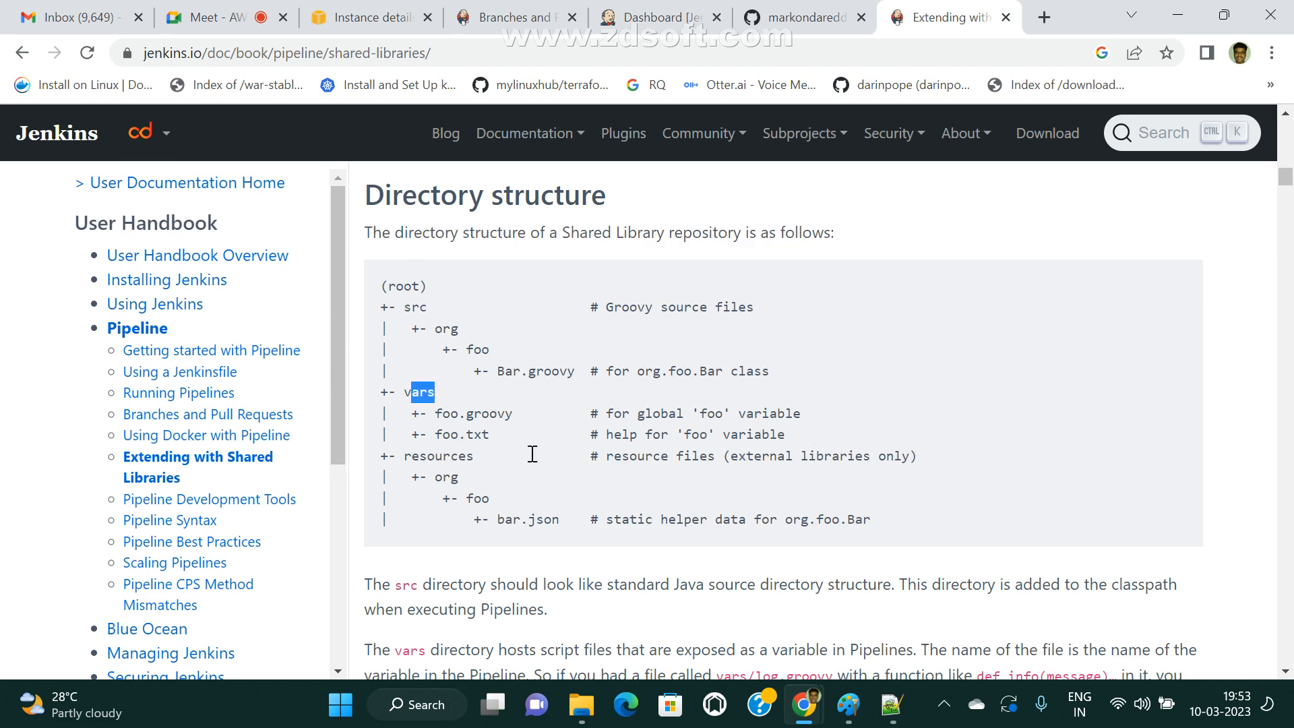
left_click_drag(406, 458, 520, 458)
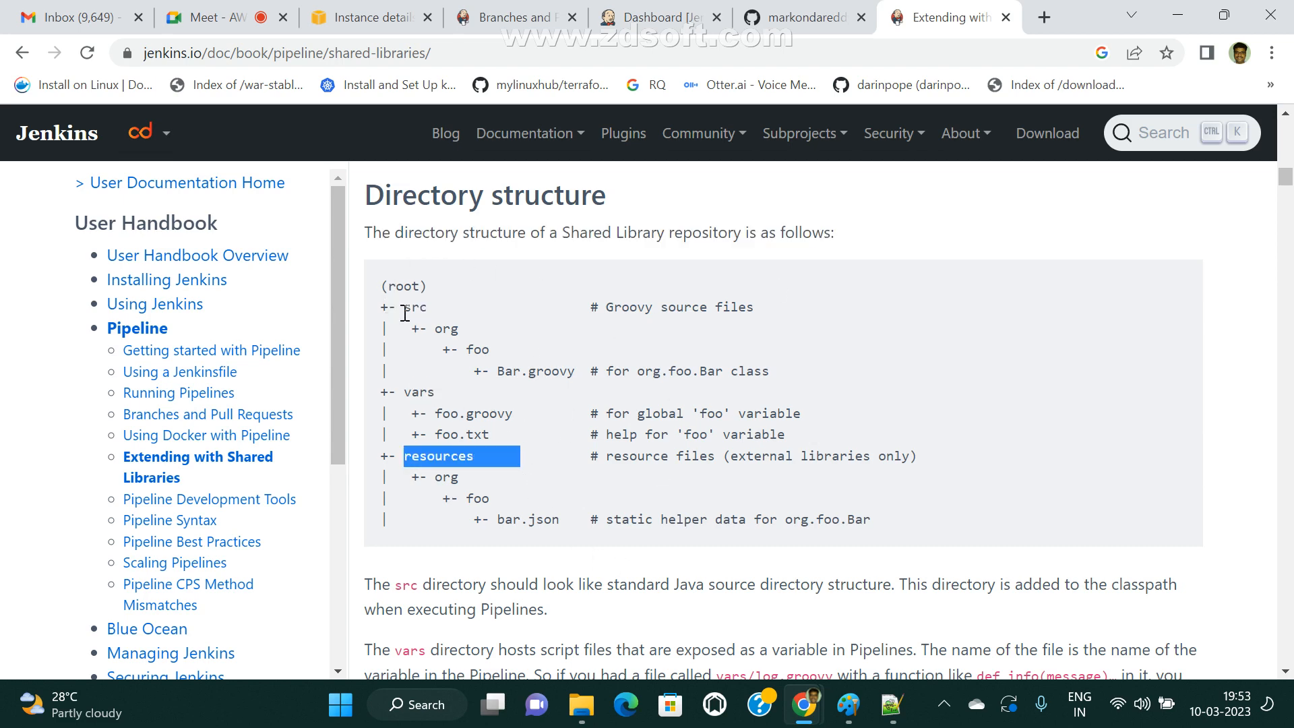
Highlight the src folder, its Groovy source files description and the entries beneath it in the documented directory tree.
left_click_drag(412, 310, 442, 309)
left_click_drag(606, 306, 791, 318)
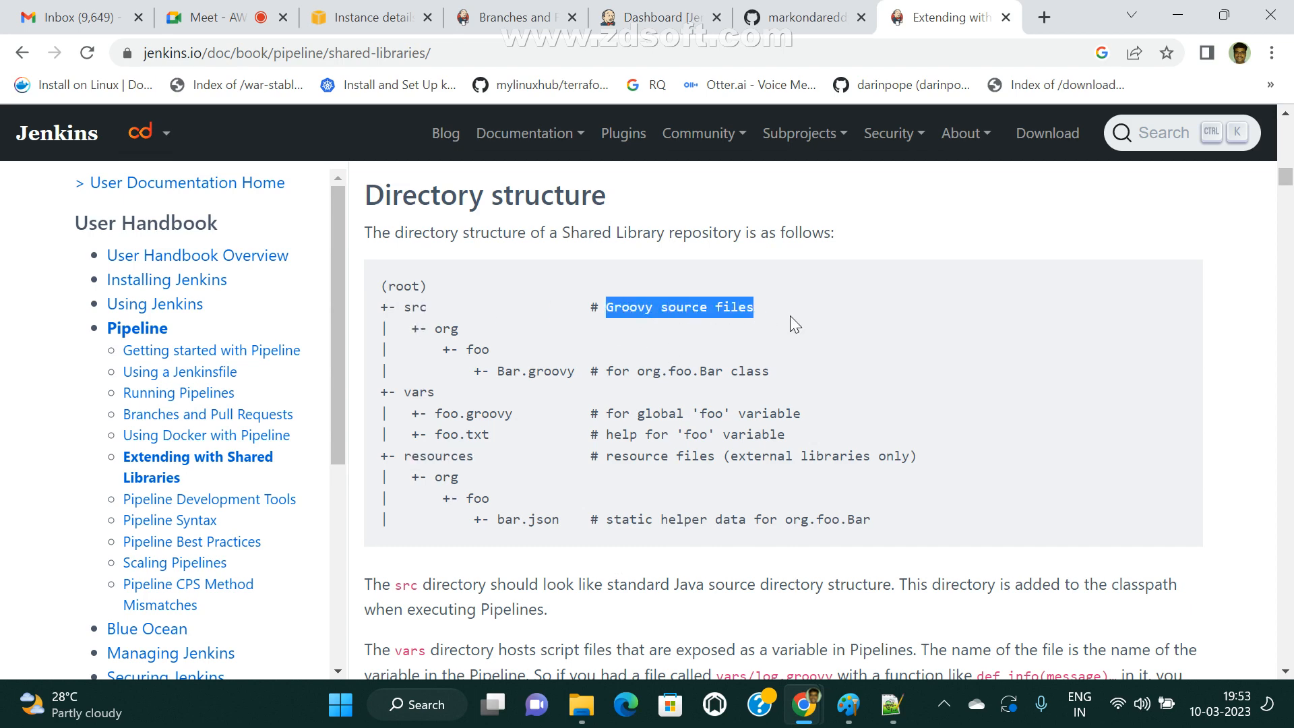
left_click(873, 337)
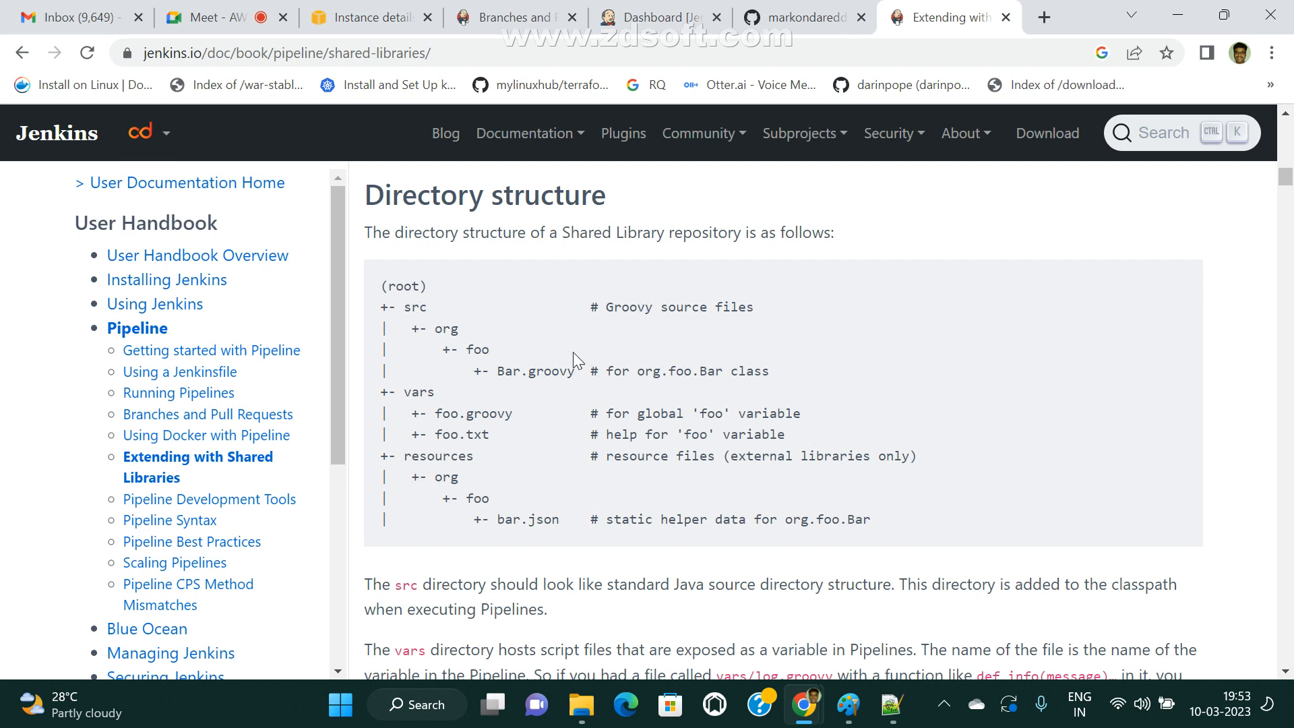
left_click_drag(387, 295, 798, 354)
left_click(906, 348)
Highlight the vars folder, the resources folder and the org, foo and bar.json entries under resources in the directory tree.
double_click(415, 392)
left_click_drag(944, 455, 550, 378)
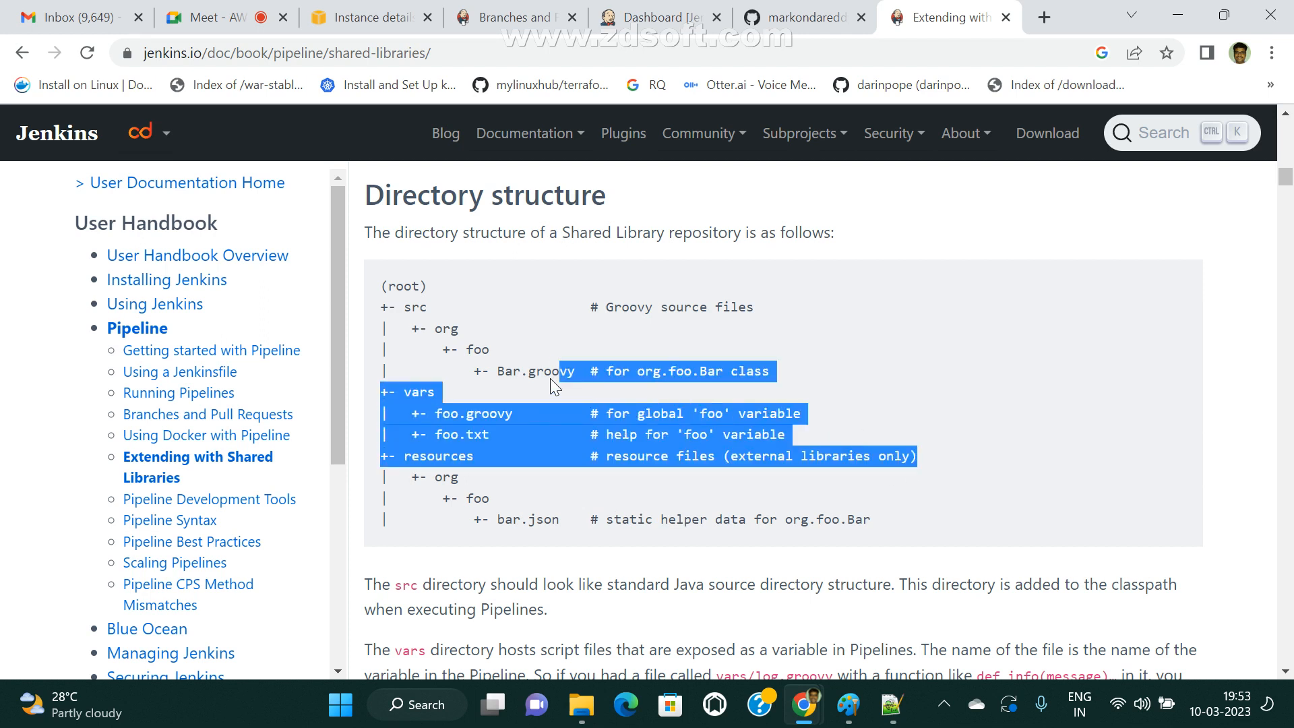
left_click(494, 420)
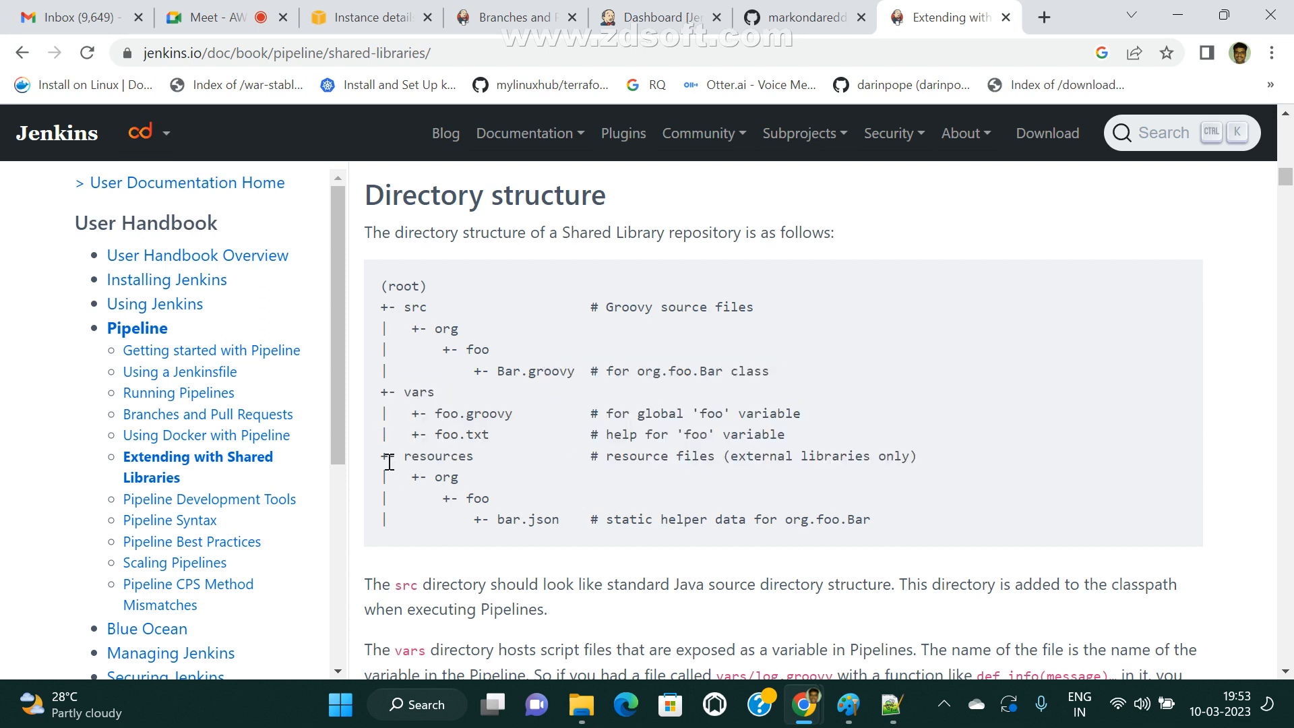
left_click_drag(415, 463, 455, 445)
left_click(782, 481)
left_click_drag(419, 476, 647, 527)
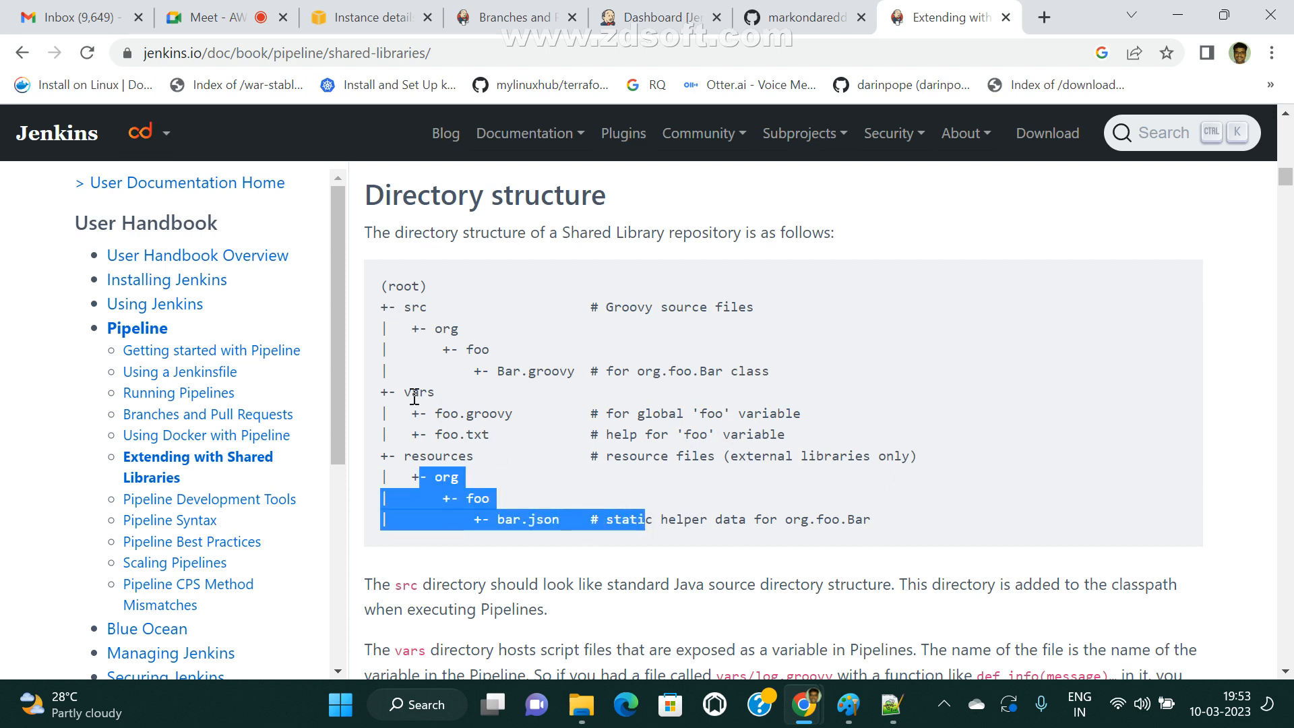
Highlight the directory tree from src down to bar.json, and single out the src, resources and vars folders again.
left_click_drag(389, 306, 528, 525)
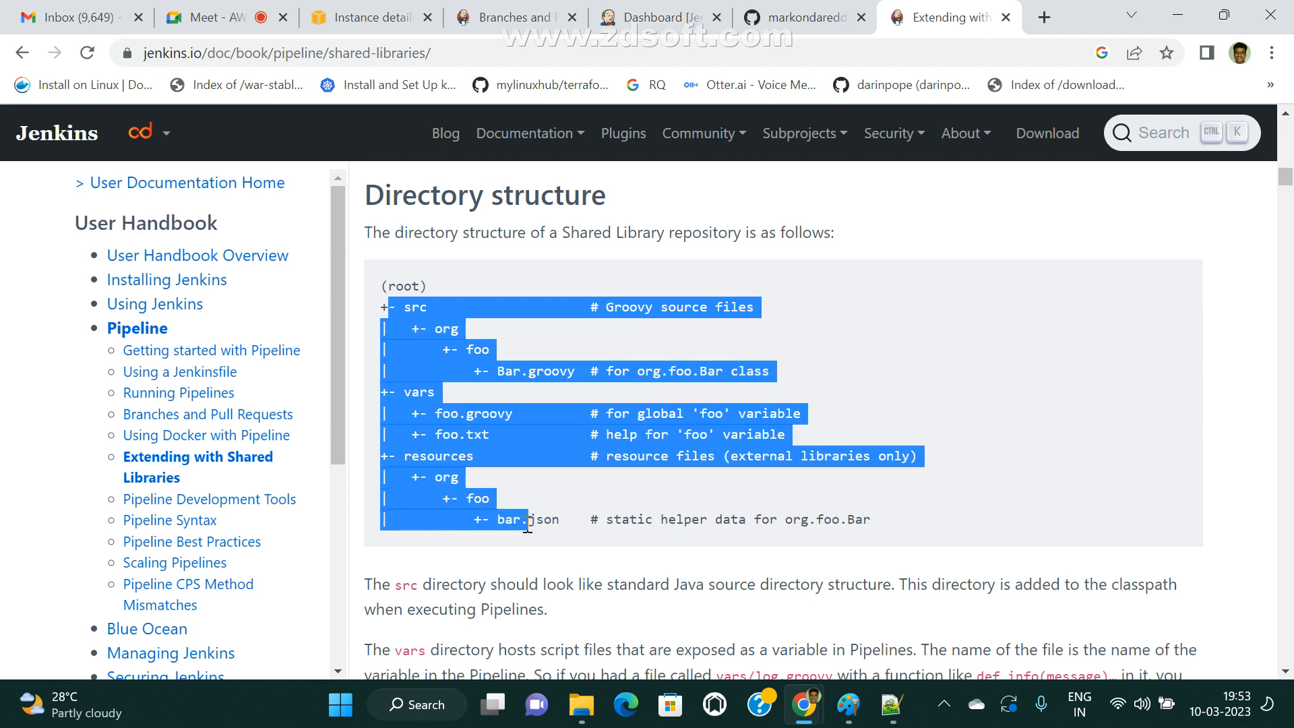
left_click_drag(434, 309, 358, 311)
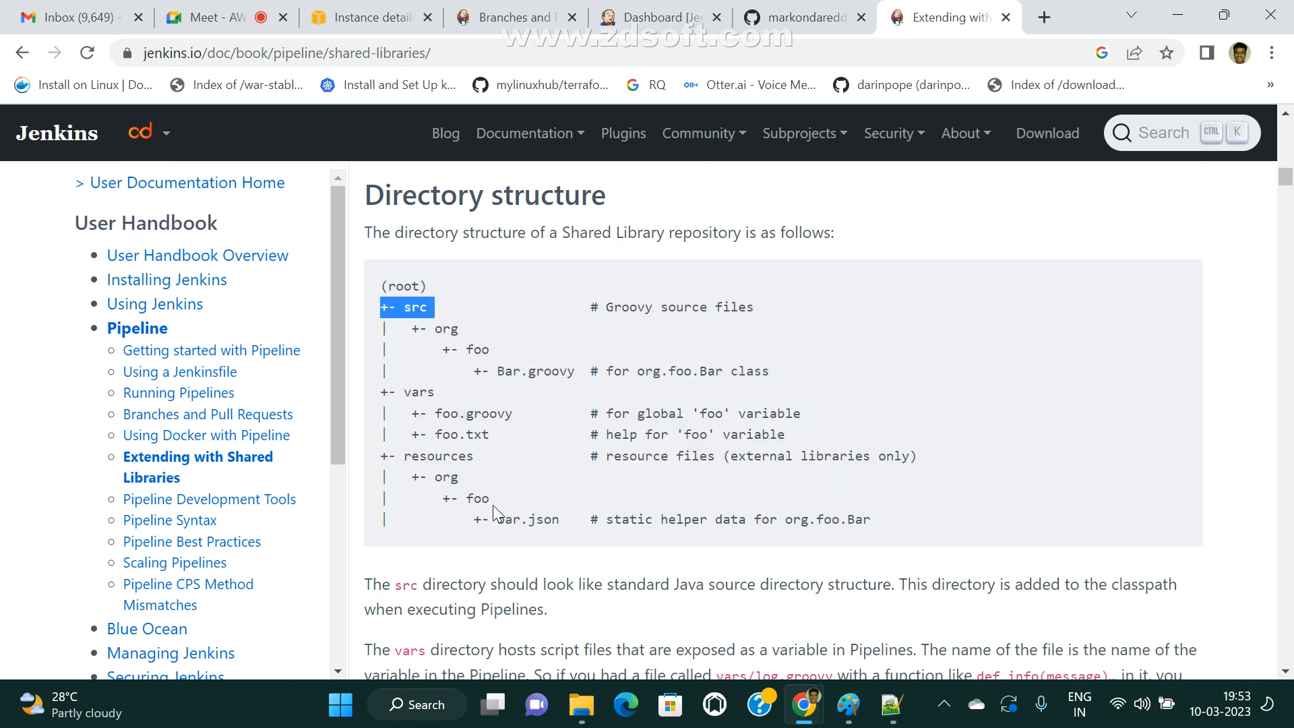
left_click(408, 453)
left_click_drag(408, 453, 462, 478)
left_click(557, 519)
left_click_drag(461, 314, 351, 303)
left_click(475, 425)
left_click_drag(399, 387, 459, 383)
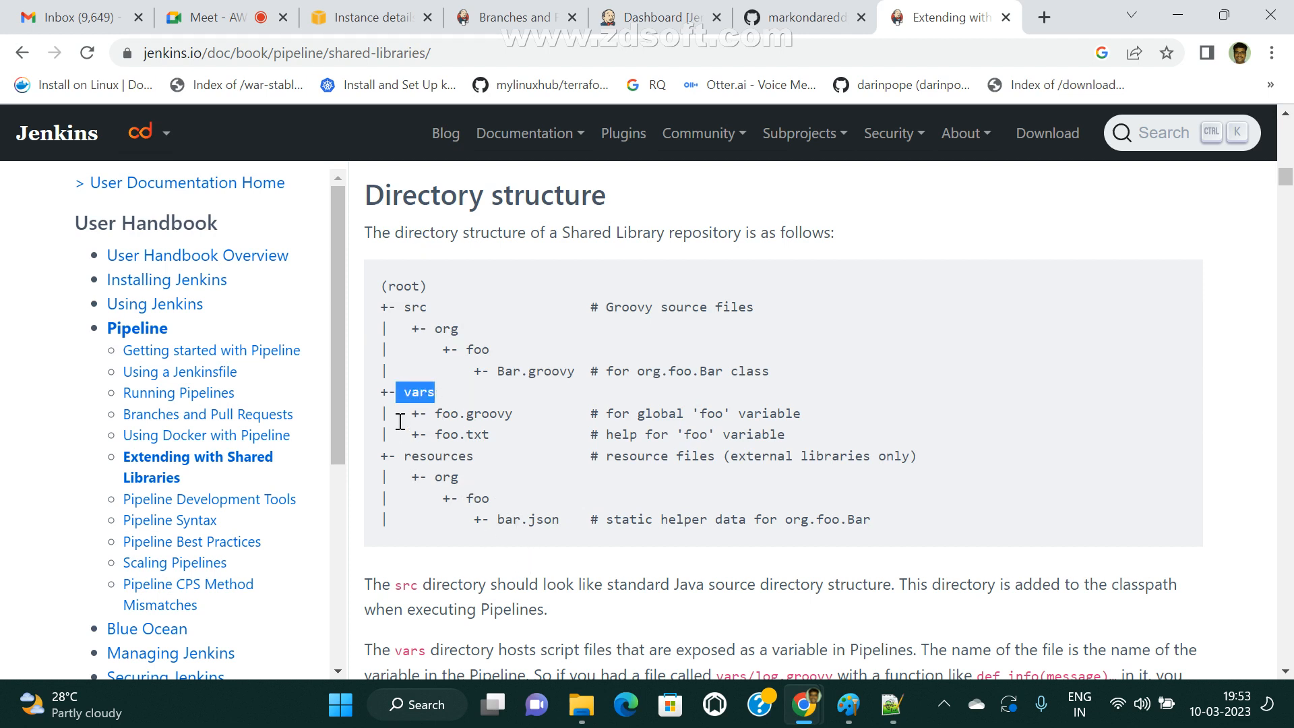
Return to the JenkinsSharedLibraries repository on GitHub, open its vars folder and look over the Groovy files.
left_click(659, 14)
left_click(809, 17)
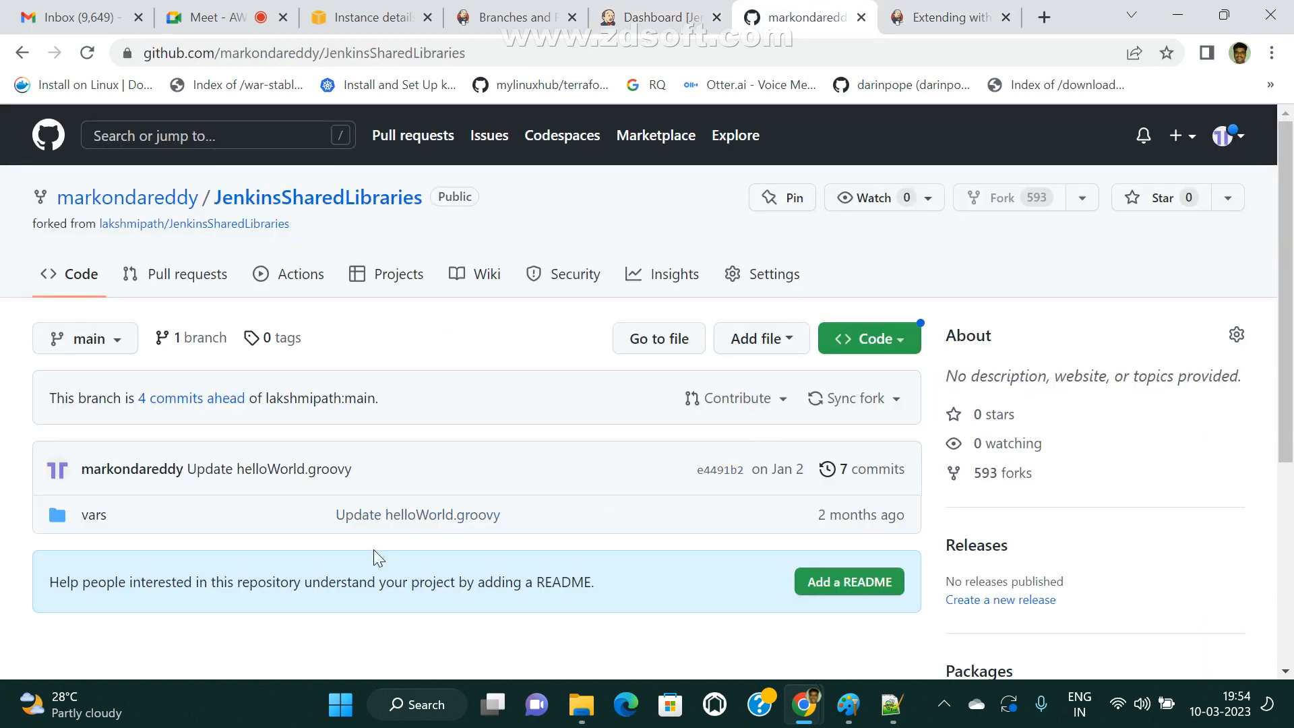
left_click(93, 515)
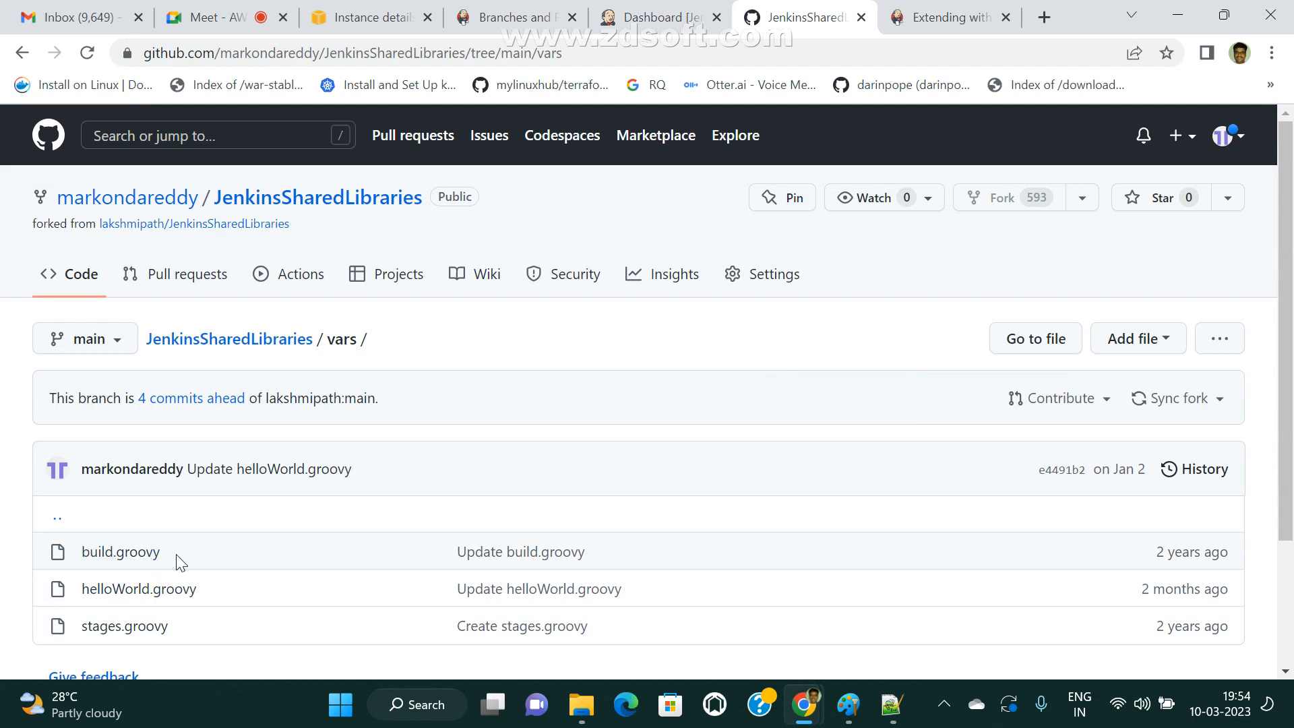
scroll(229, 571, "down", 1)
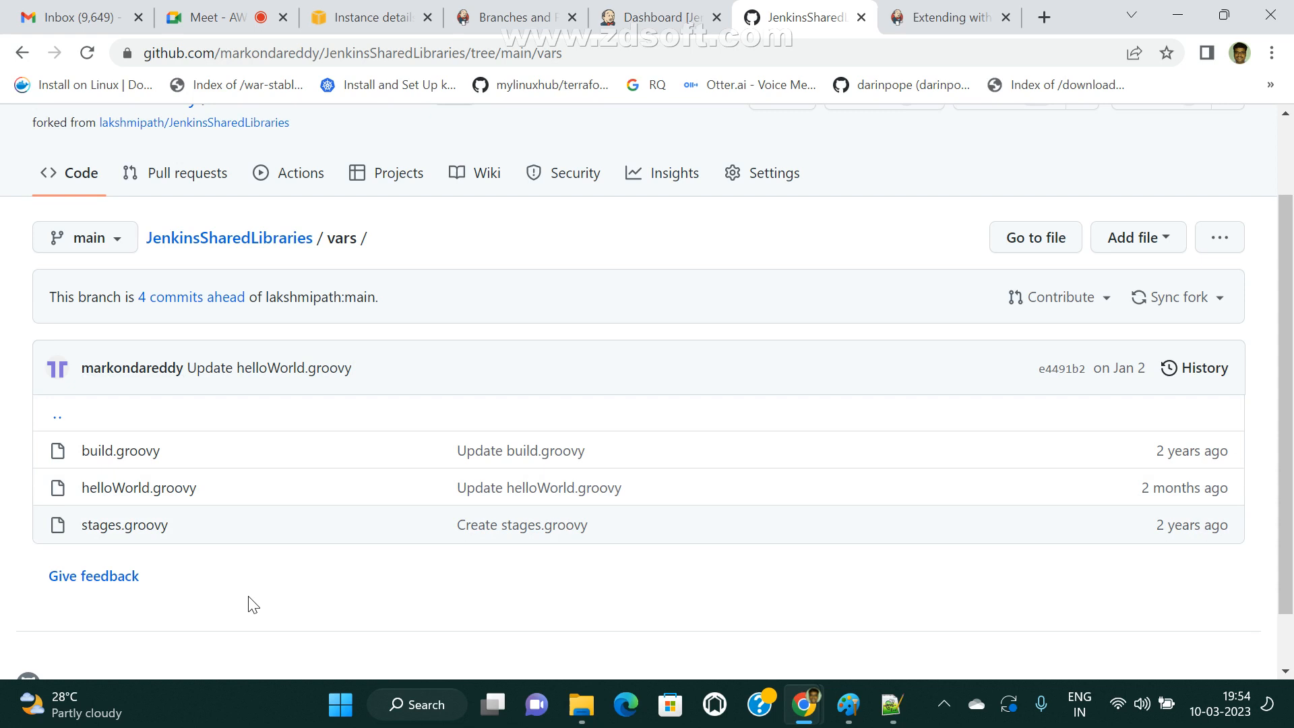
left_click(1036, 255)
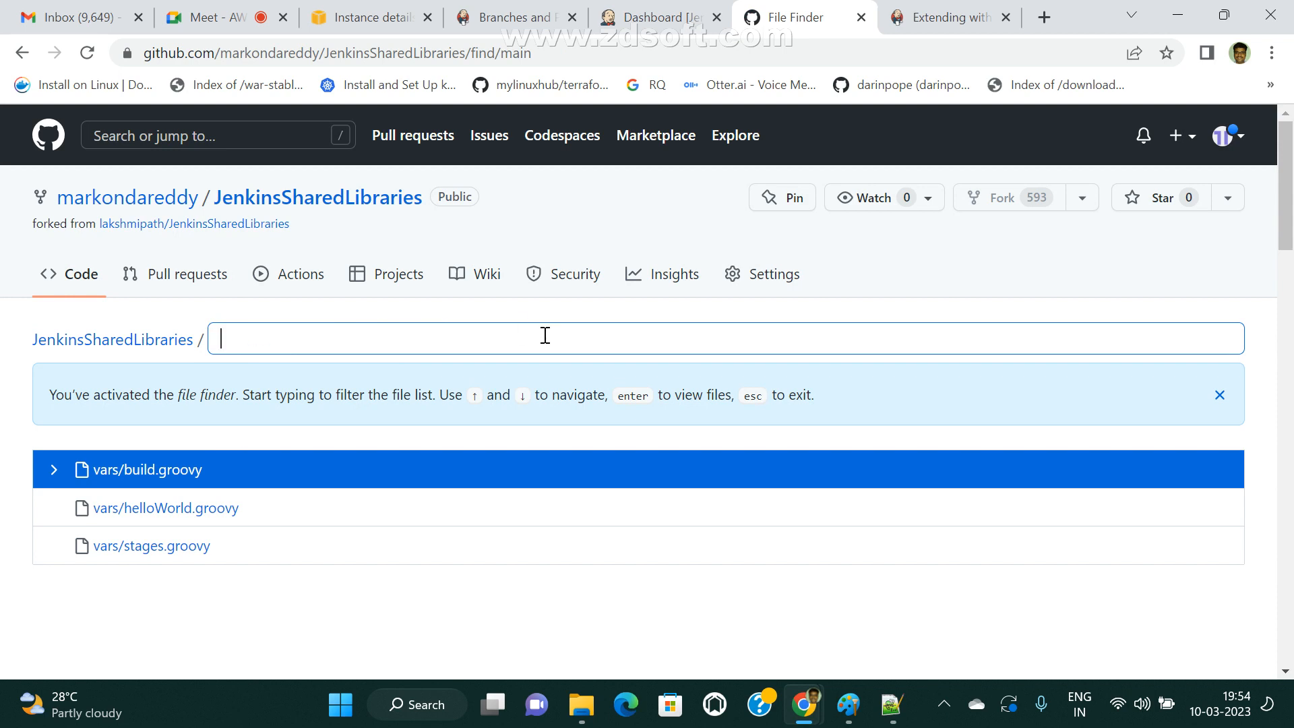
left_click(267, 196)
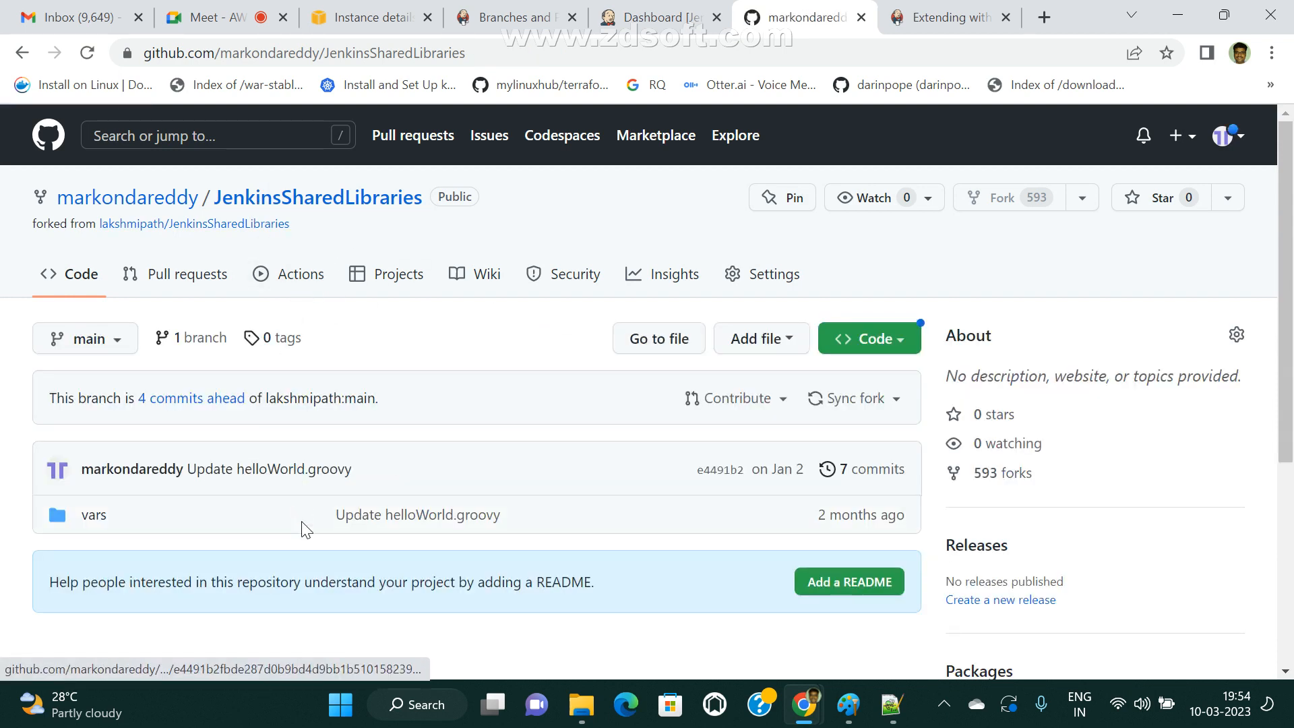
left_click(98, 517)
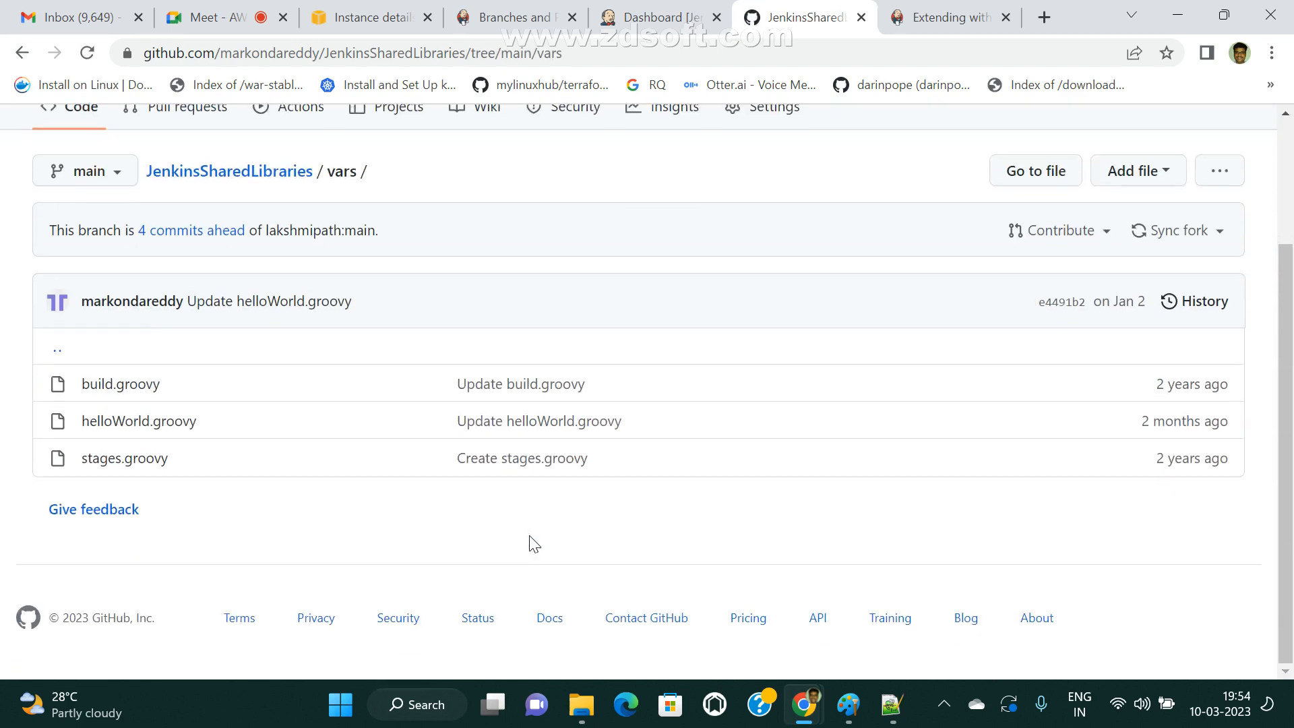
Open helloWorld.groovy from the vars folder and highlight the shell echo line inside its call function.
left_click(123, 421)
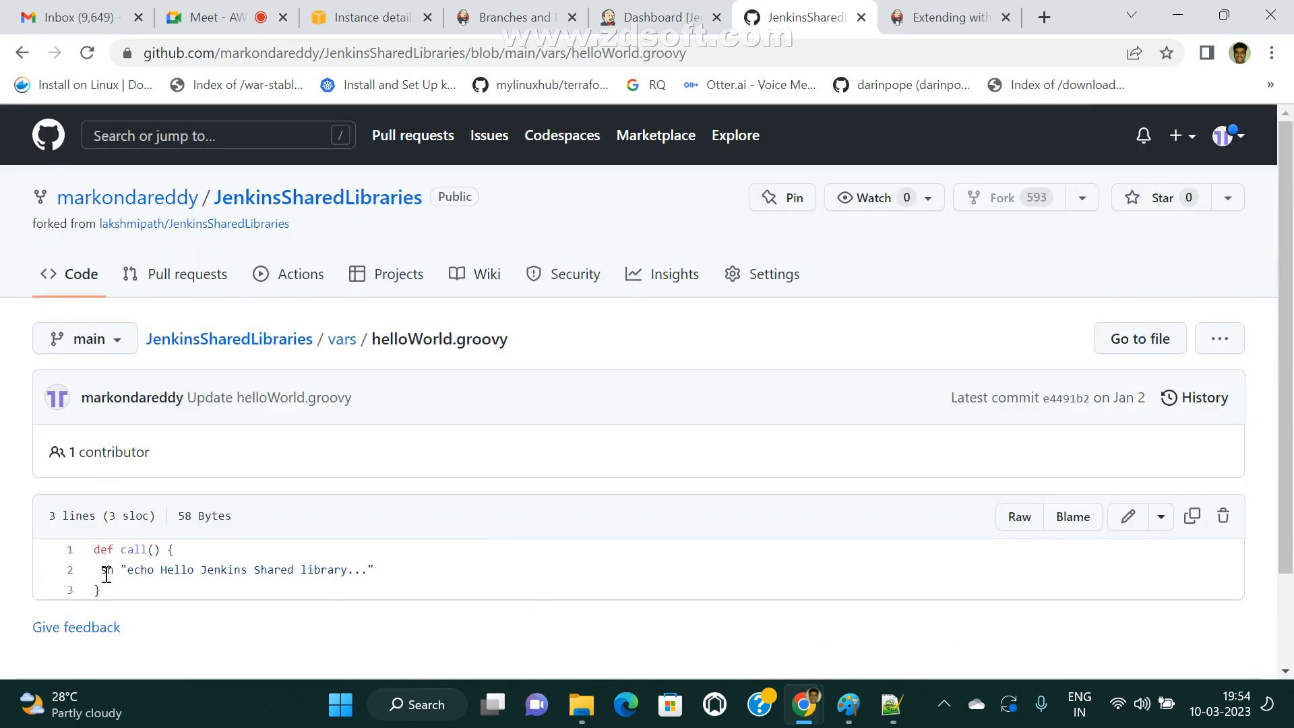
left_click_drag(101, 564, 520, 579)
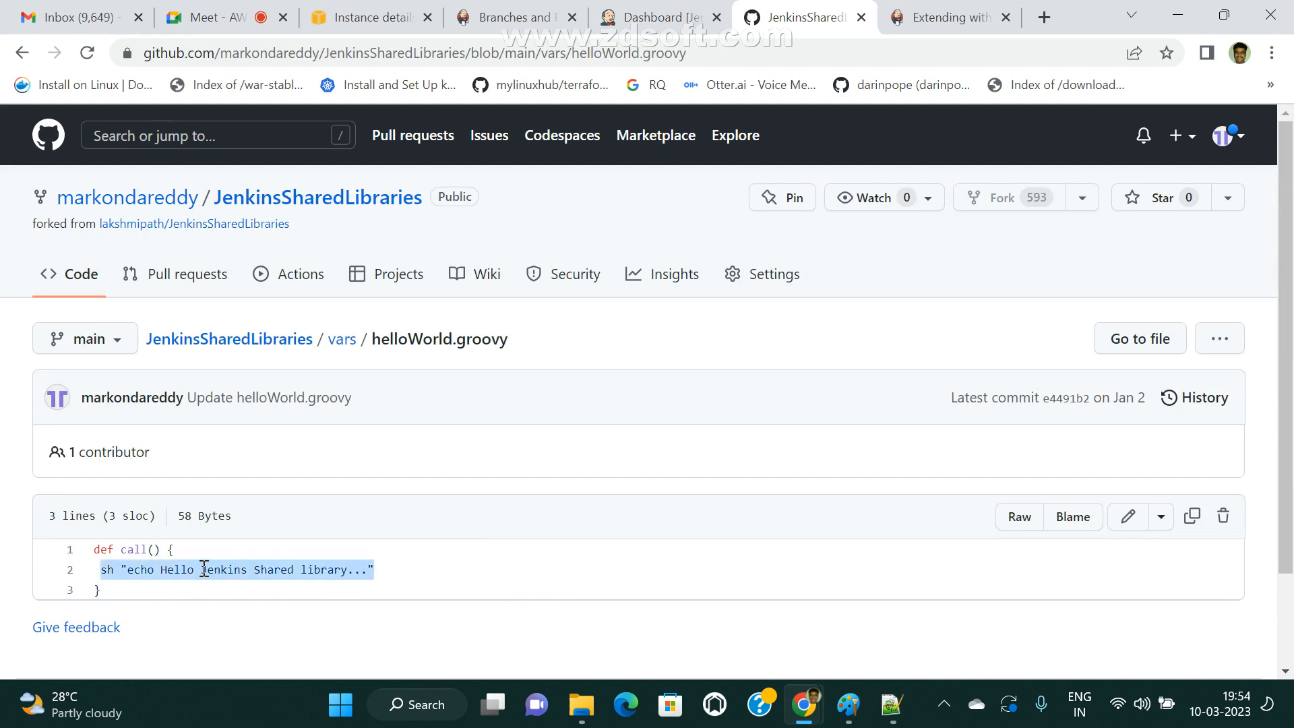
Highlight the def keyword, the helloWorld part of the file name and the quoted echo string in helloWorld.groovy.
left_click_drag(415, 568, 303, 589)
double_click(104, 549)
left_click(162, 562)
left_click(460, 594)
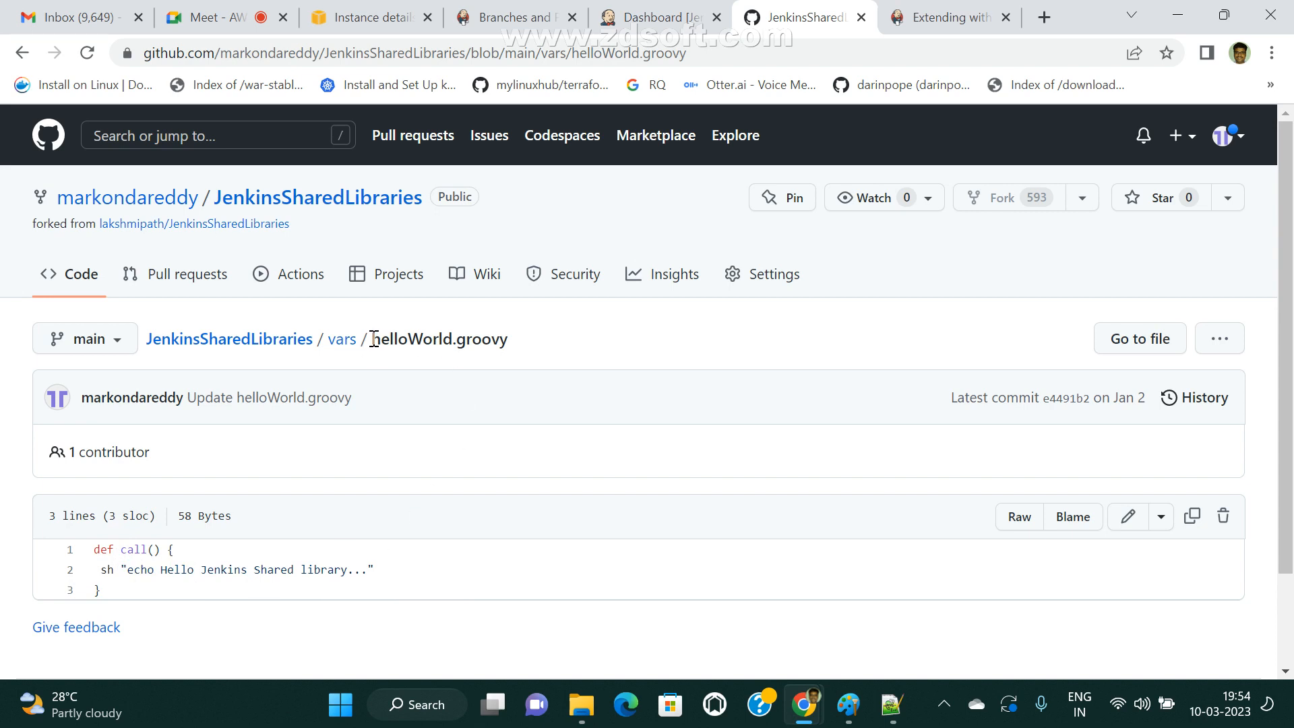
left_click_drag(374, 337, 461, 339)
left_click(449, 364)
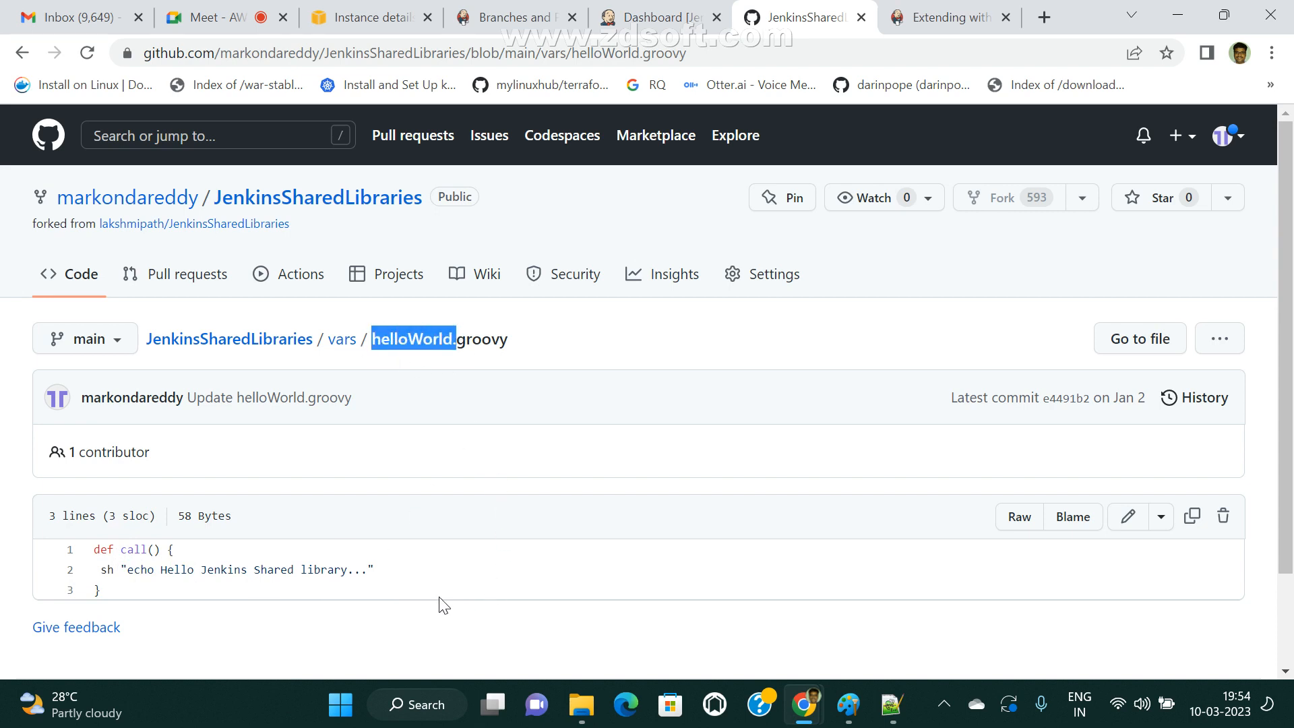
left_click_drag(121, 570, 384, 579)
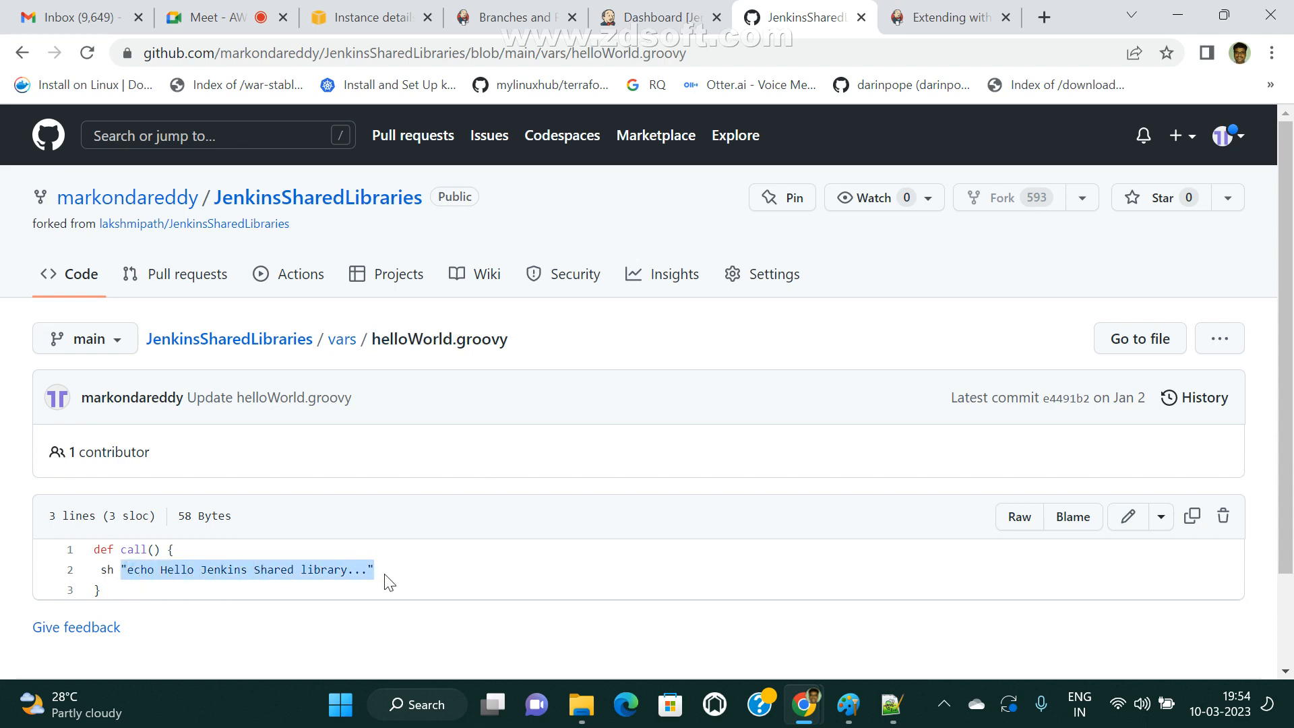
left_click(484, 577)
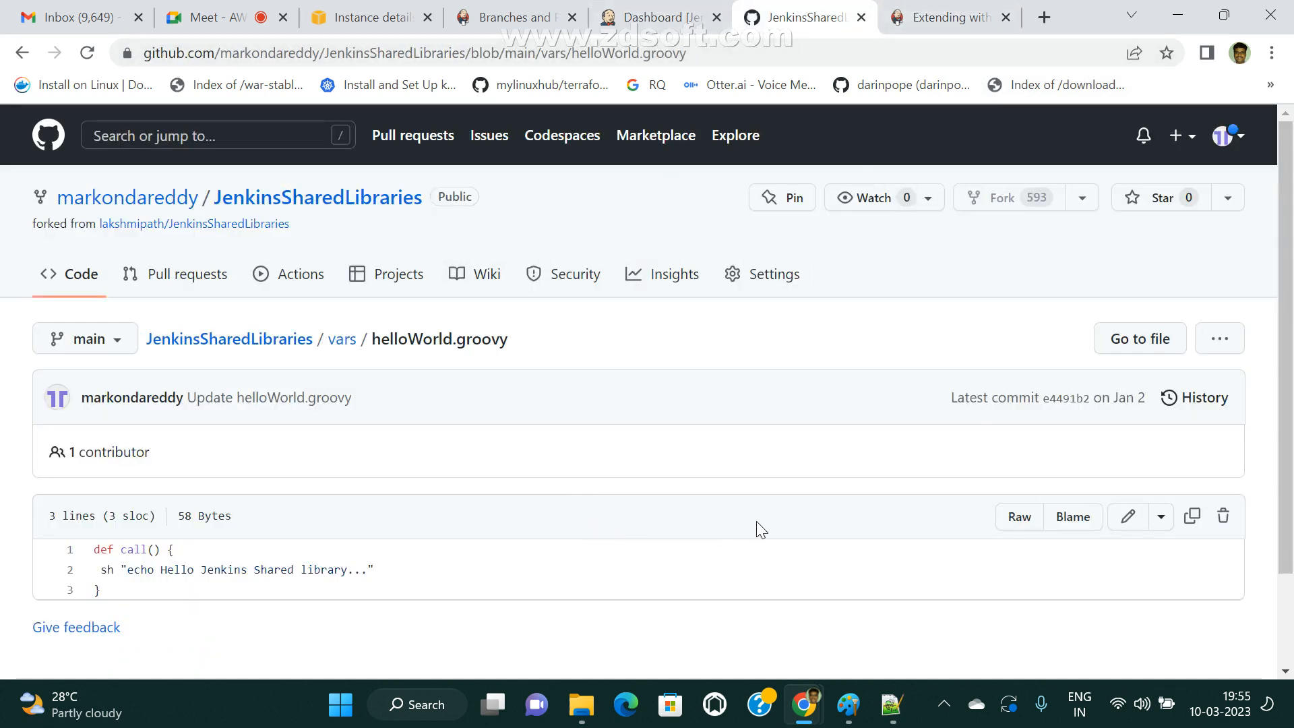
Open the repository owner's GitHub profile, then return to the Jenkins dashboard and look over its job list.
left_click(177, 198)
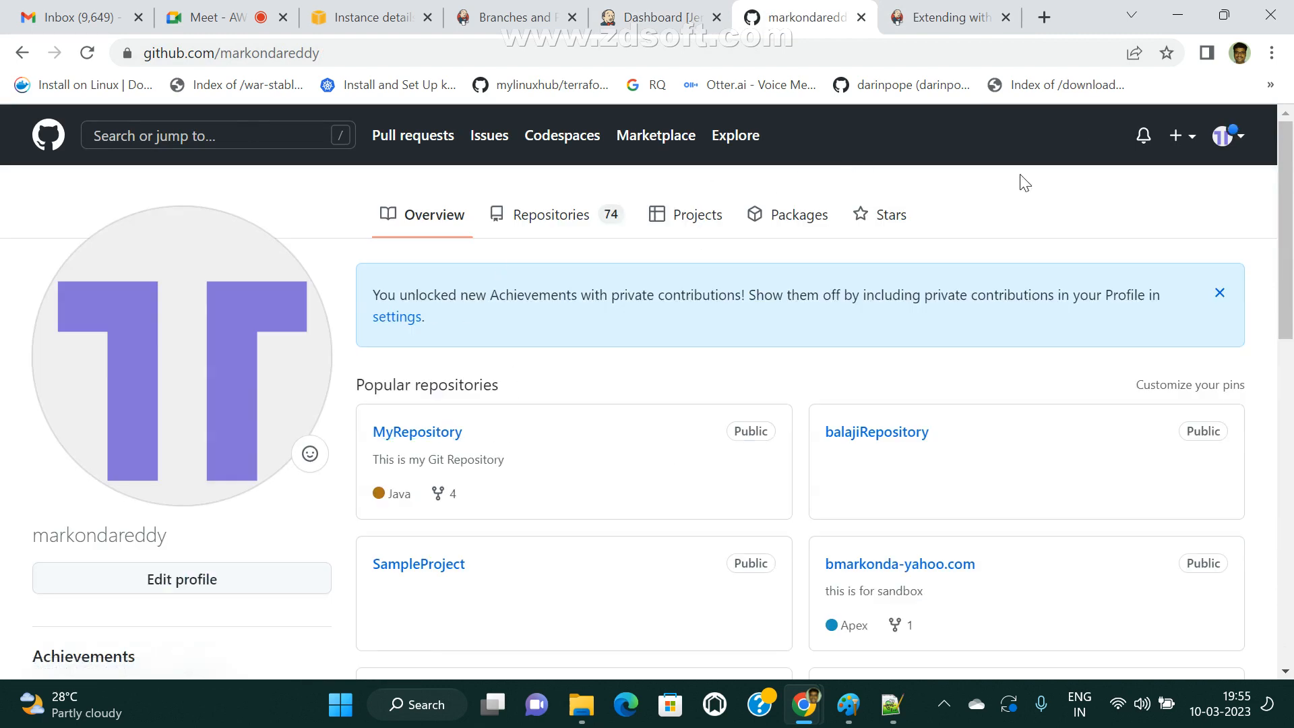
left_click(680, 12)
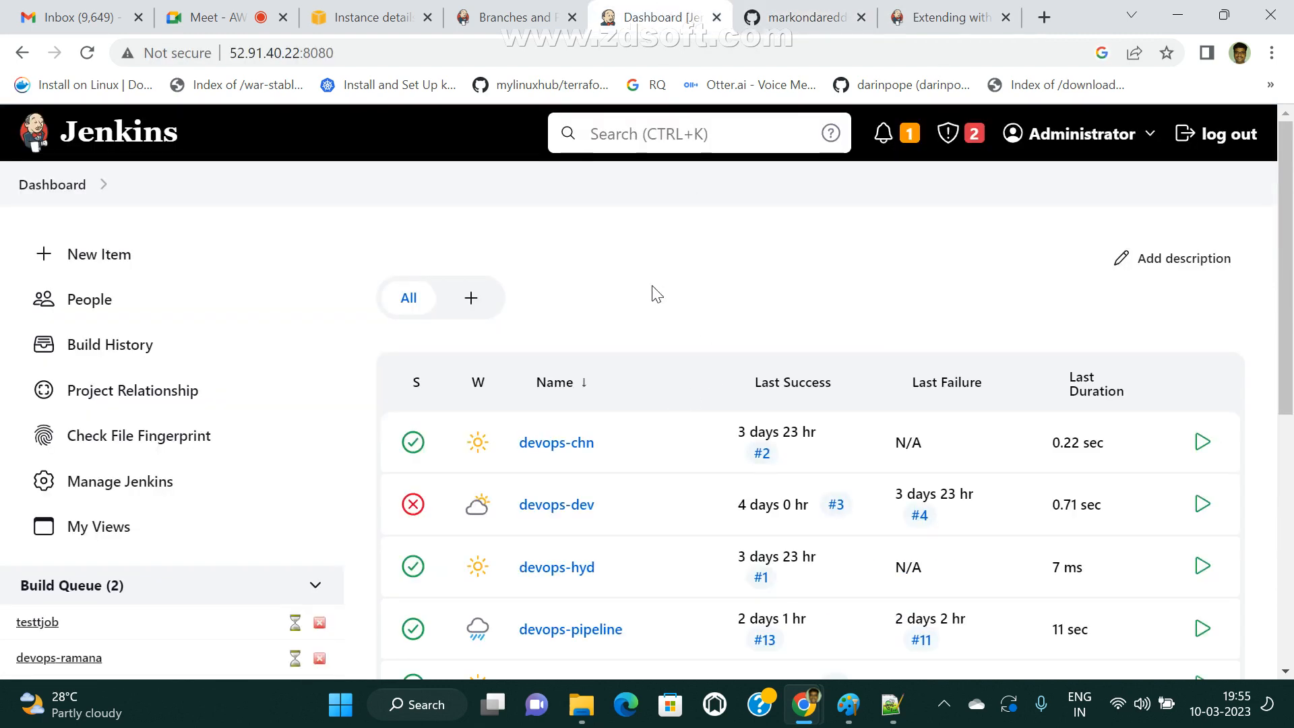
scroll(650, 418, "down", 4)
scroll(654, 414, "up", 4)
left_click(520, 9)
left_click(682, 12)
left_click(825, 16)
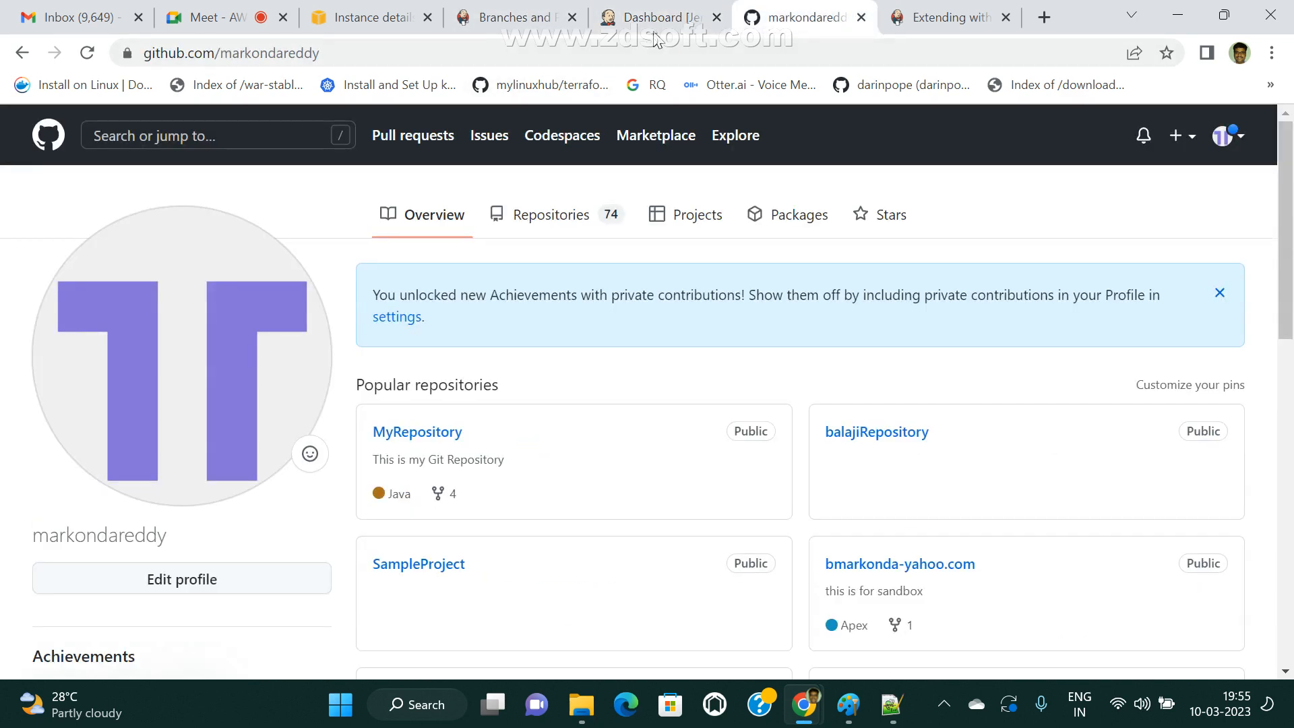
left_click(667, 16)
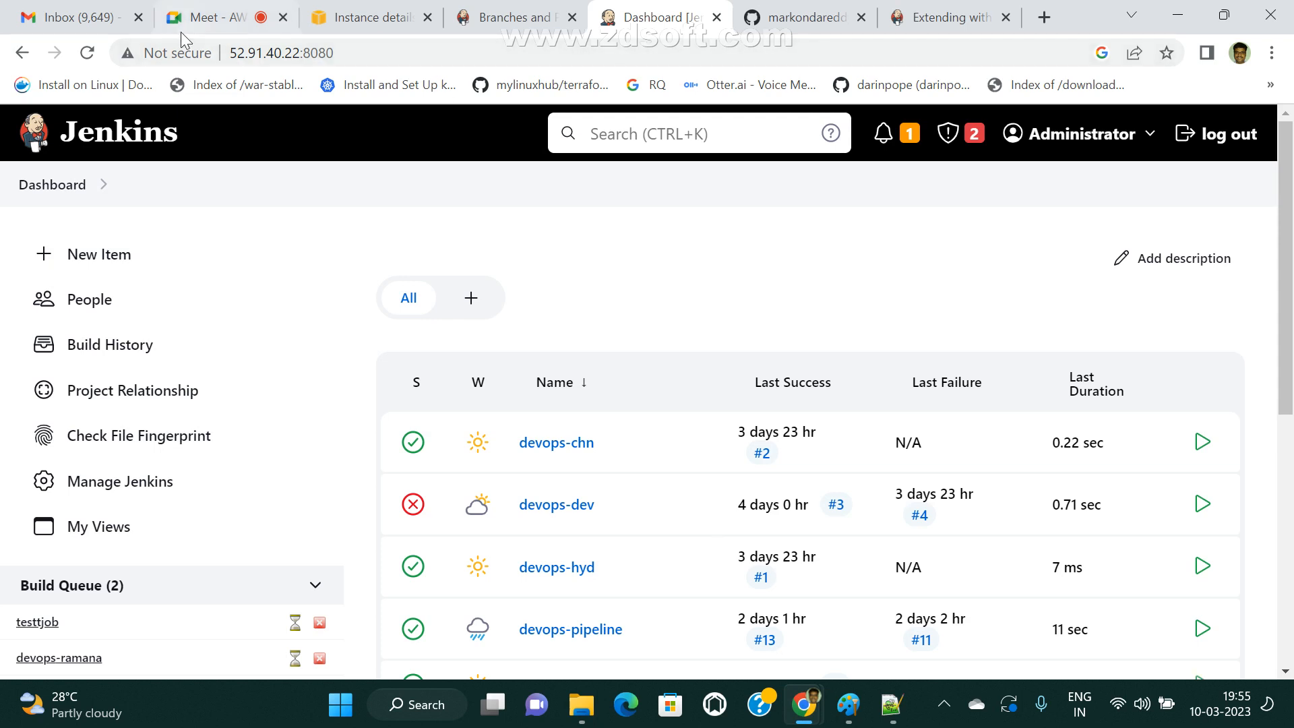
Switch to the Google Meet call, look through the participant list and close it.
left_click(214, 13)
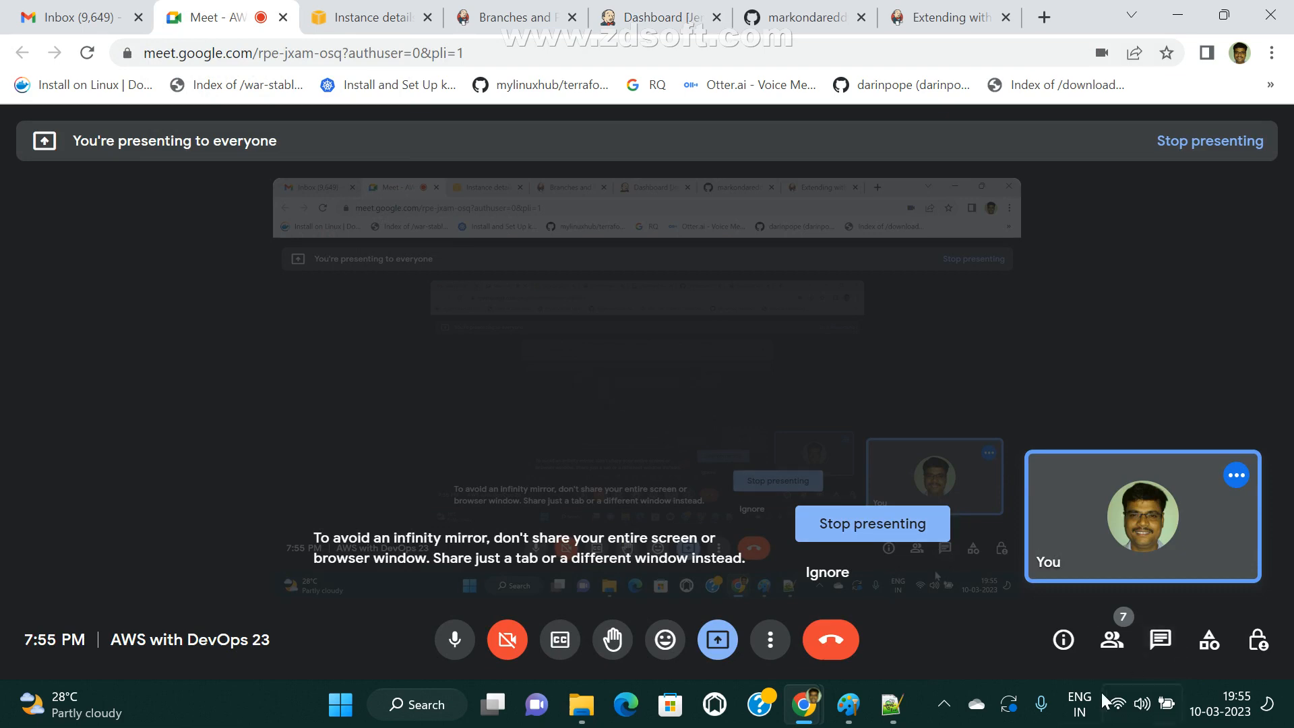
left_click(1112, 638)
scroll(1072, 468, "down", 3)
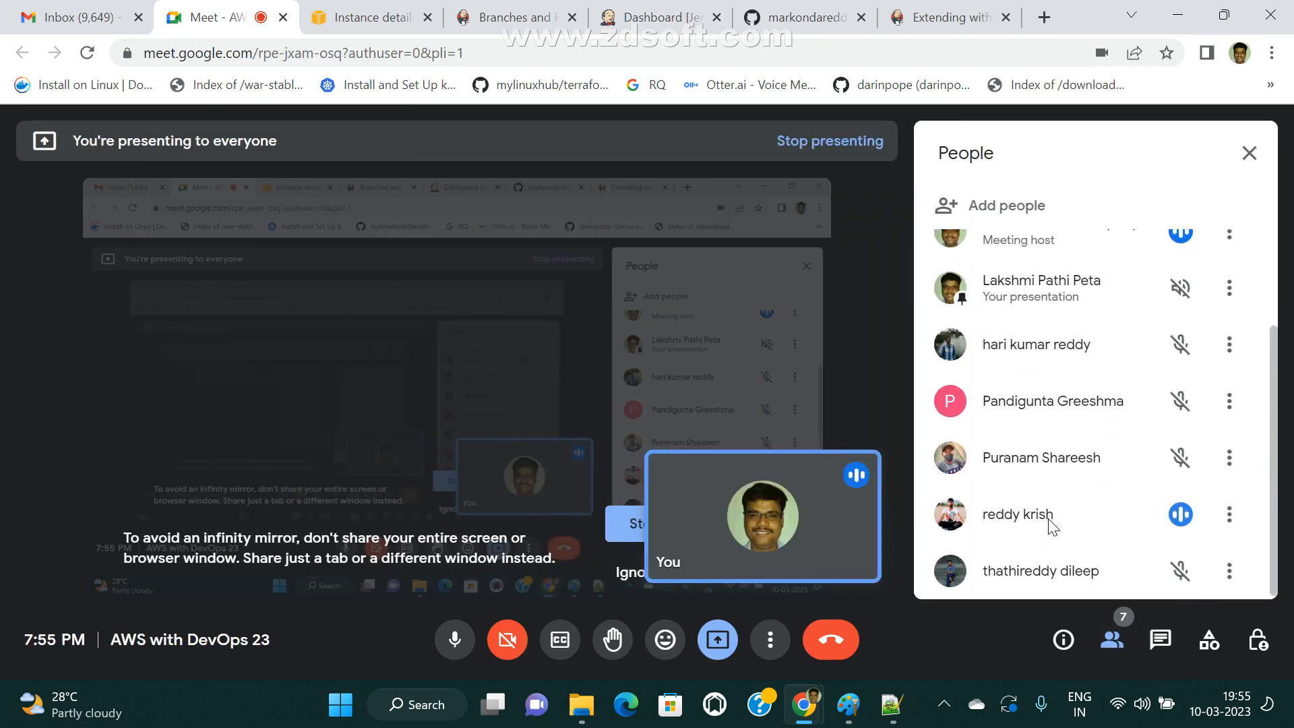
left_click(1249, 154)
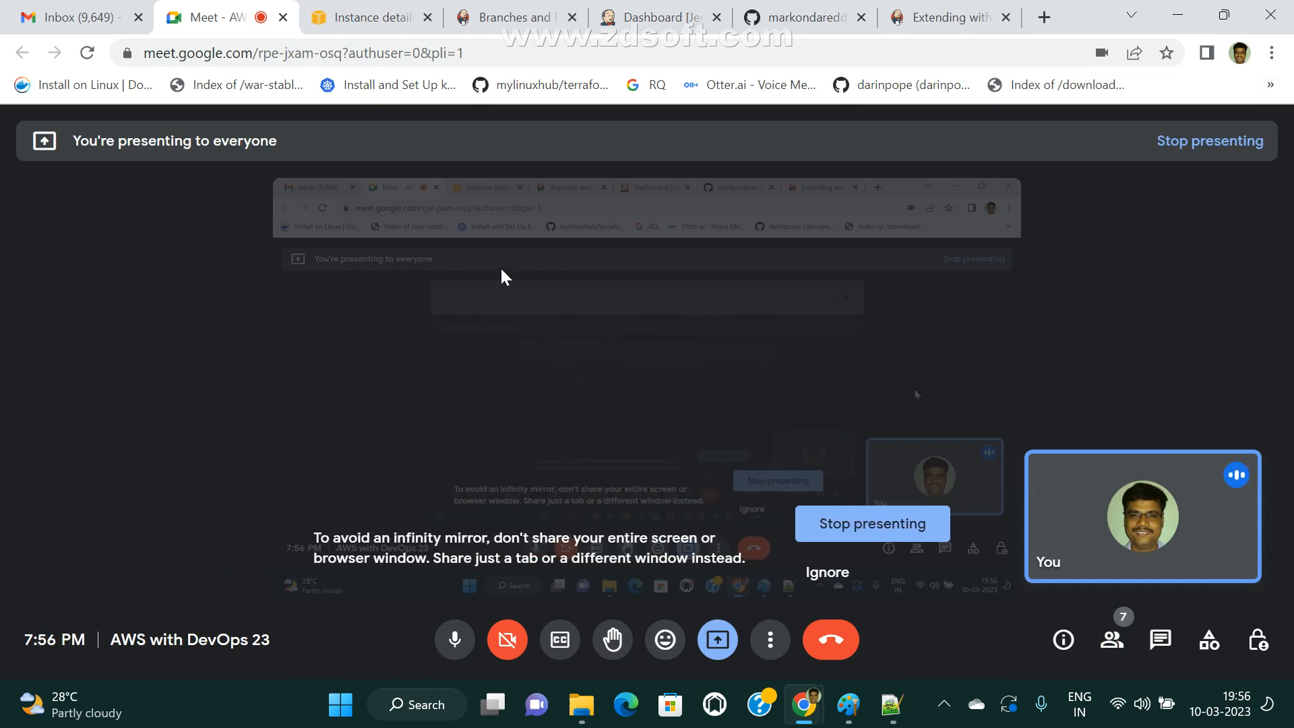